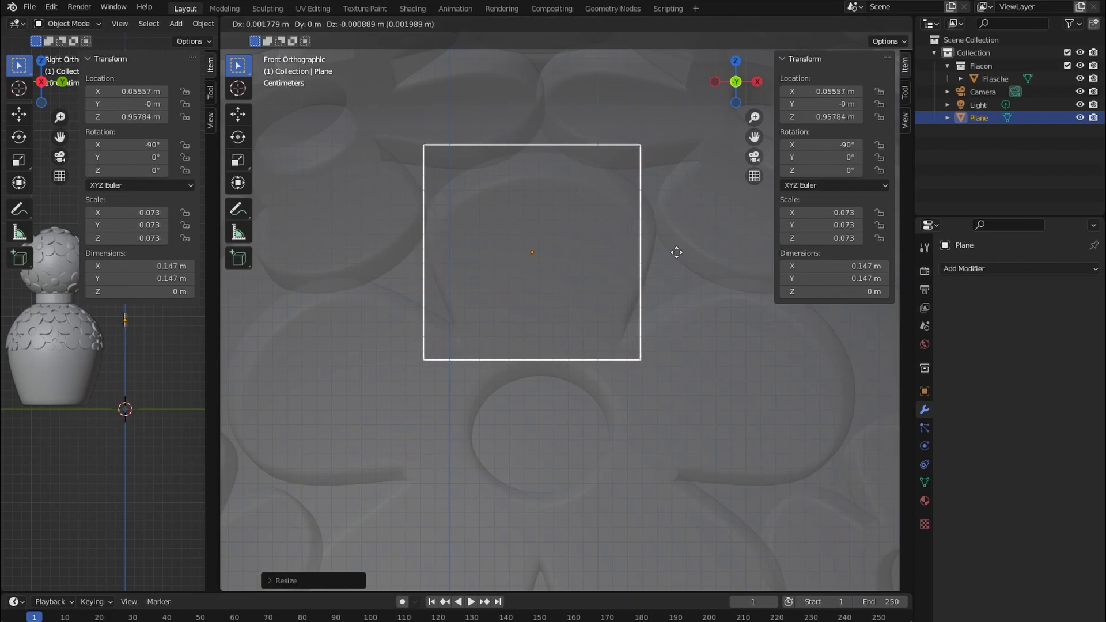
- Place the plane over the reference petal, add a horizontal loop cut through its middle and widen that edge slightly
left_click(685, 252)
key("Tab")
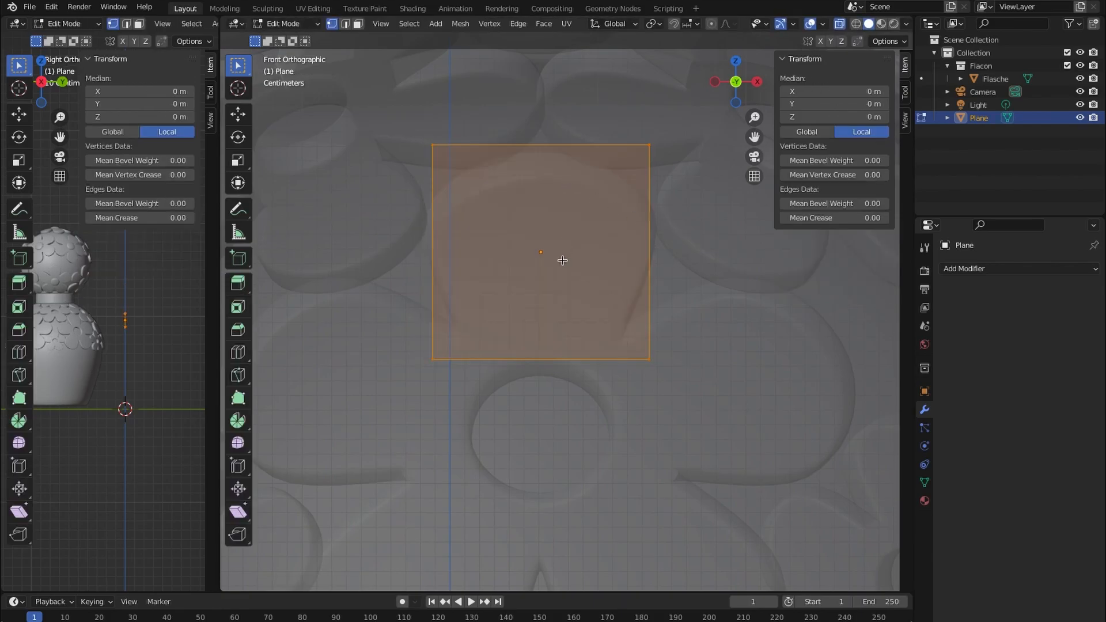
left_click(622, 256)
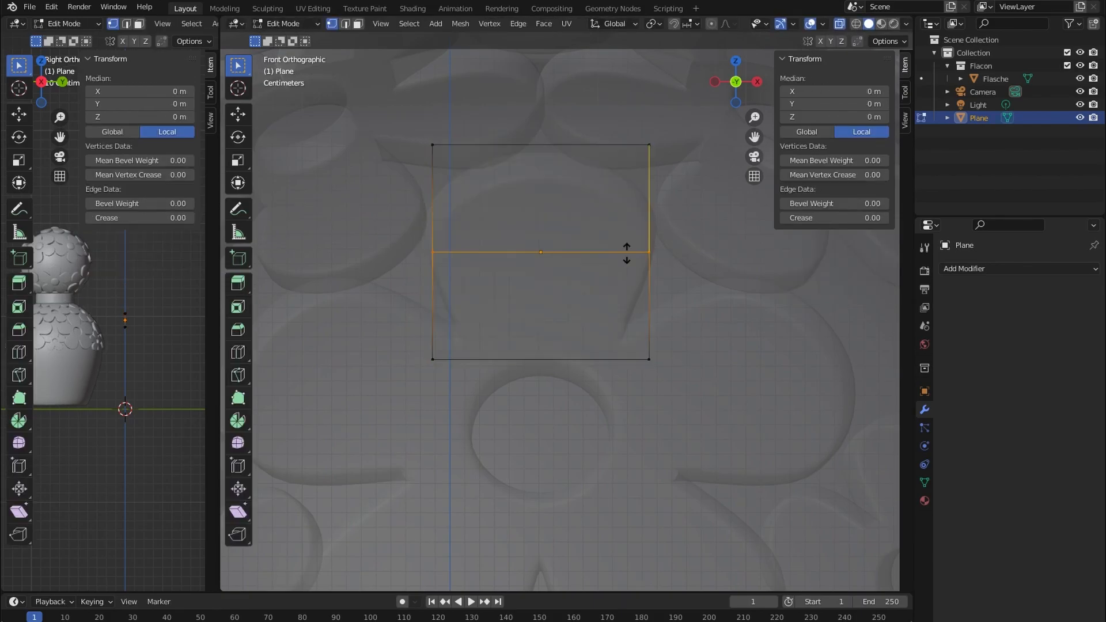
right_click(648, 259)
key("s")
left_click(697, 249)
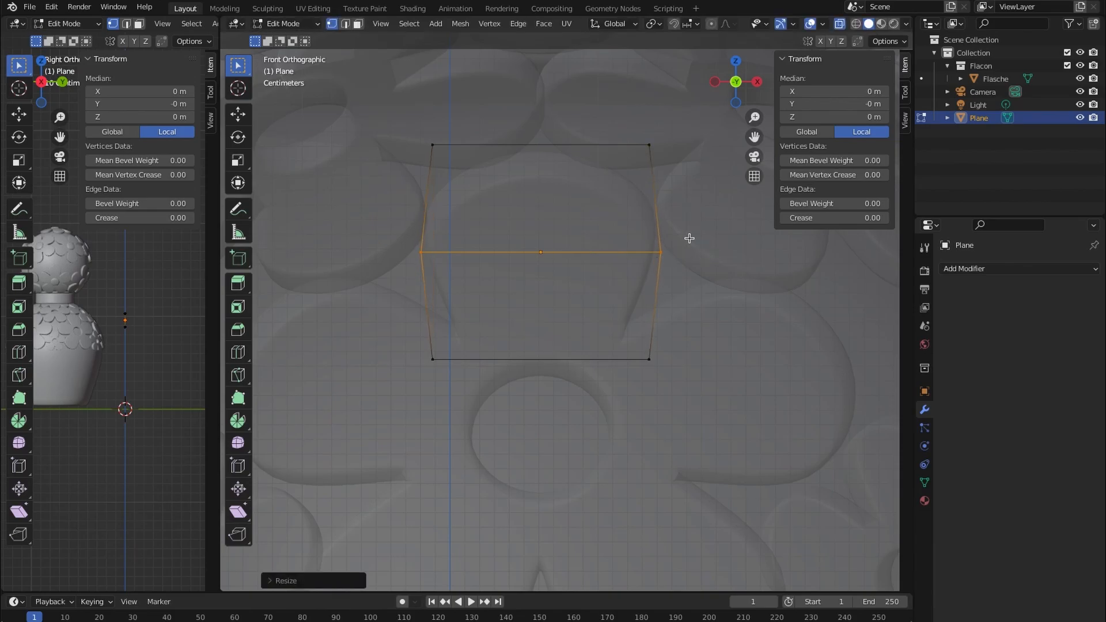
- Scale the plane's top edge to about 0.73 and narrow its bottom edge to taper the petal outline
left_click_drag(414, 134, 689, 176)
key("s")
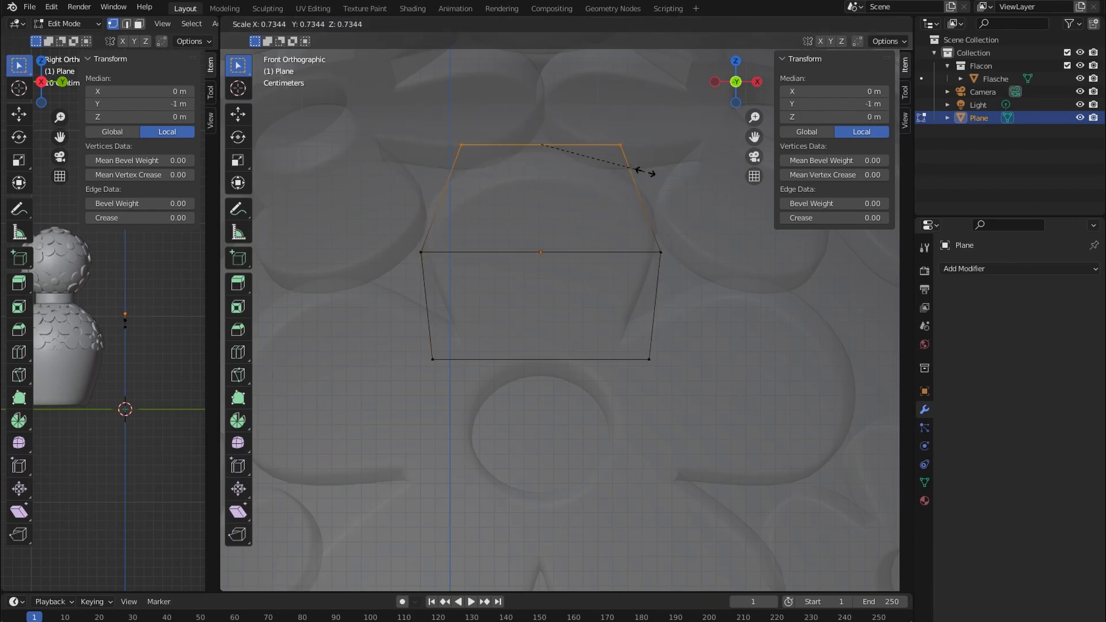
left_click(644, 172)
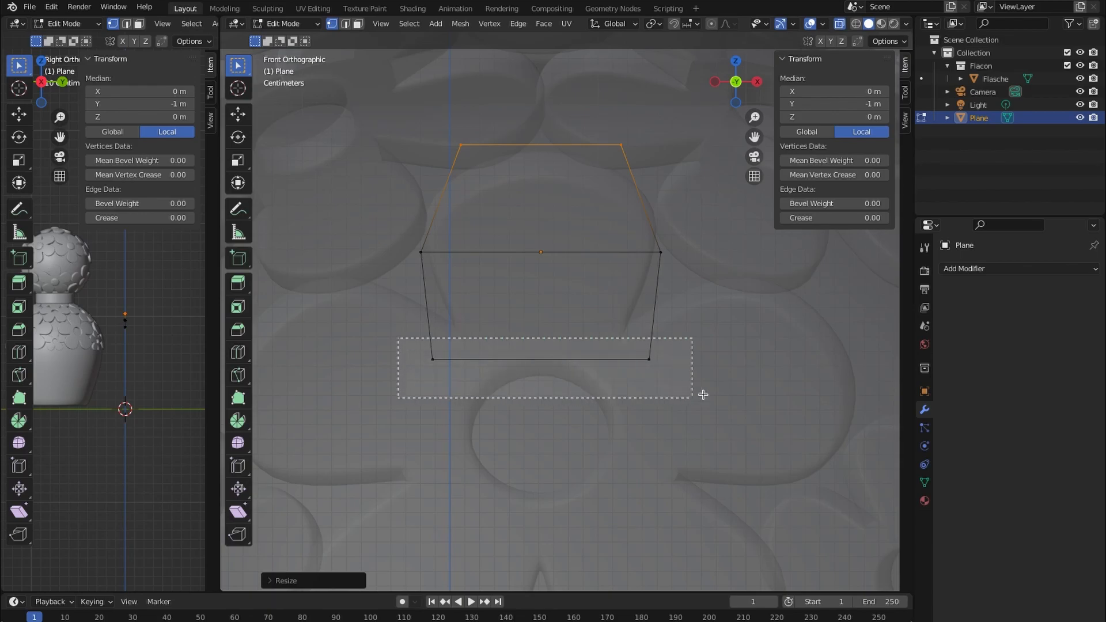
left_click_drag(696, 396, 696, 396)
key("s")
left_click(664, 380)
- Bevel the middle horizontal edge into two edges and add a centred vertical loop cut through the petal
left_click_drag(392, 227, 699, 292)
left_click(590, 253)
key("ctrl+b")
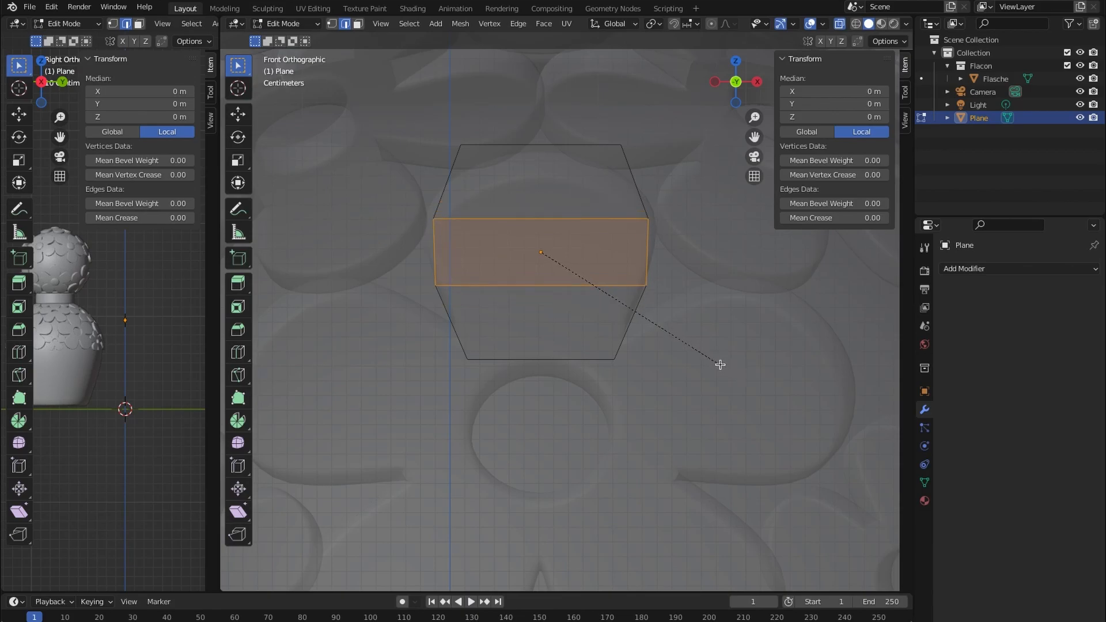
left_click(720, 364)
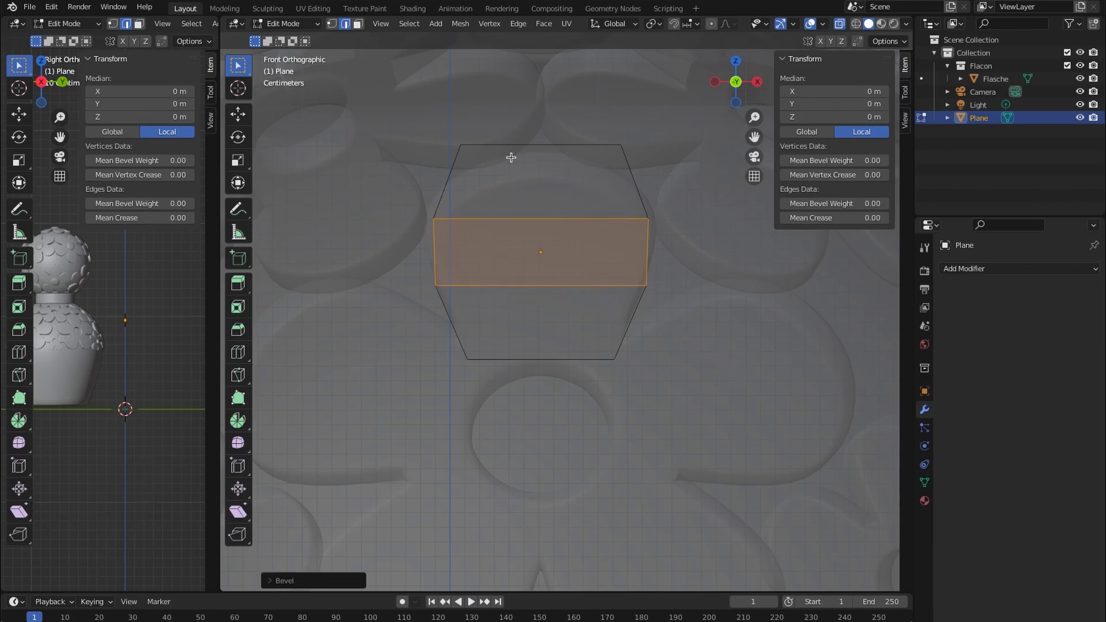
left_click(529, 153)
right_click(528, 155)
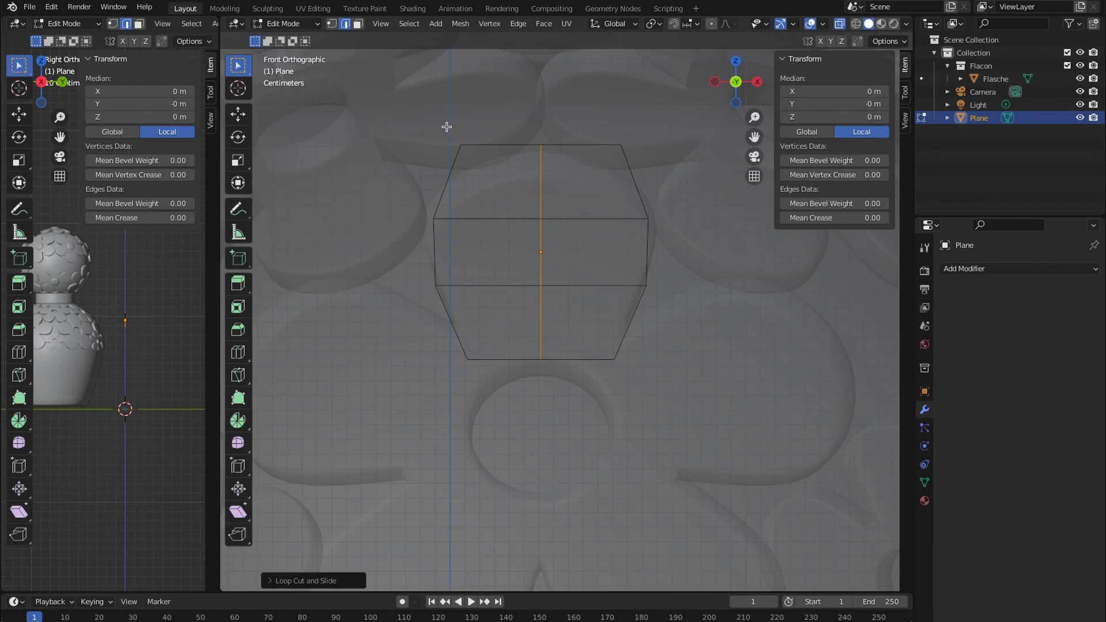
- Lower the two top corner vertices of the petal along Z, keeping the top centre vertex as the peak
left_click_drag(447, 125, 490, 162)
left_click_drag(577, 124, 659, 160)
key("s")
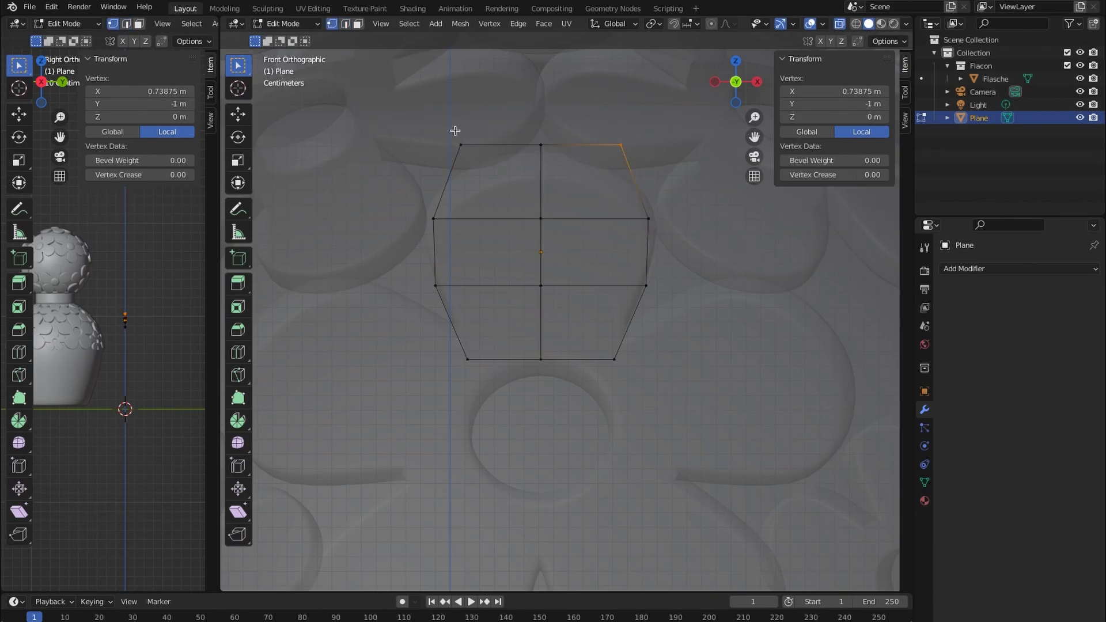
key("g")
key("z")
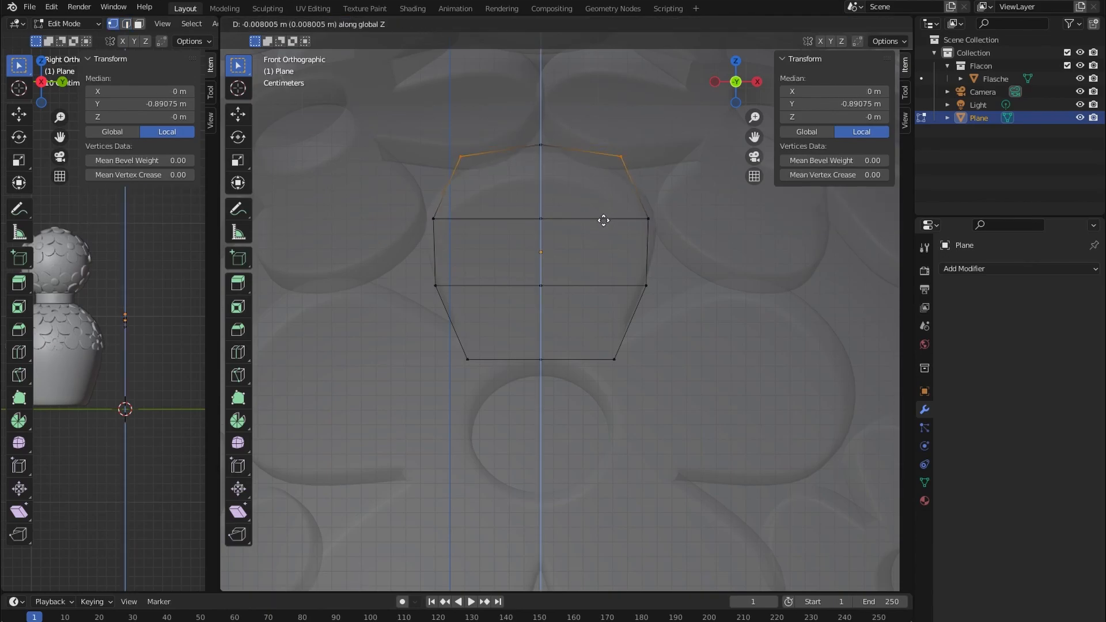
left_click(604, 228)
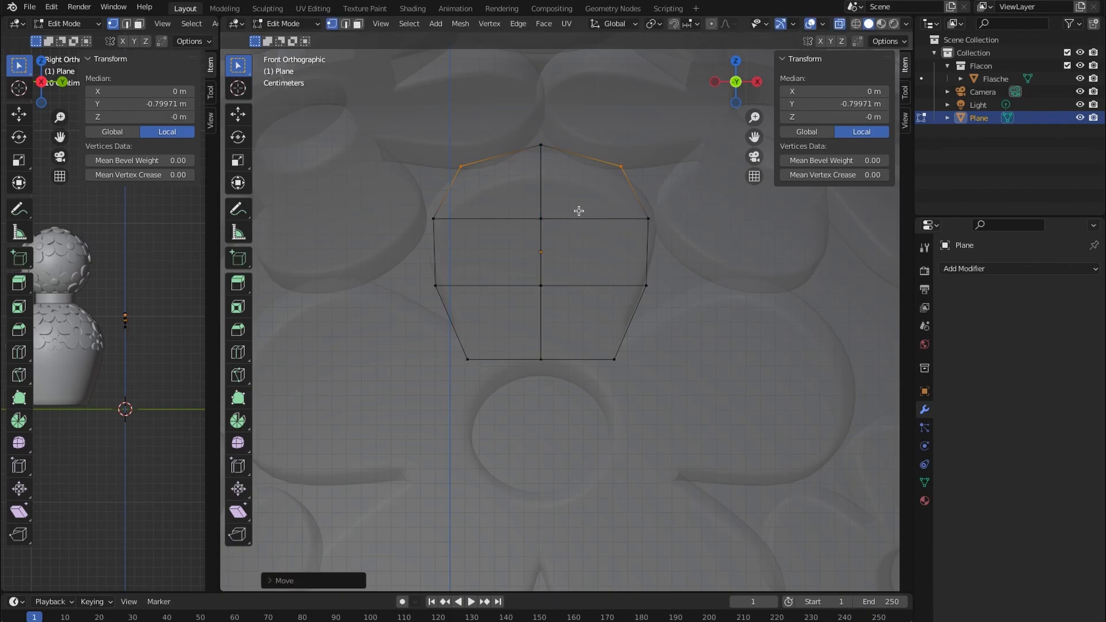
- Slide the petal's upper horizontal edge loop slightly down and scale it wider
key("2")
left_click(590, 218, "alt")
key("g")
key("g")
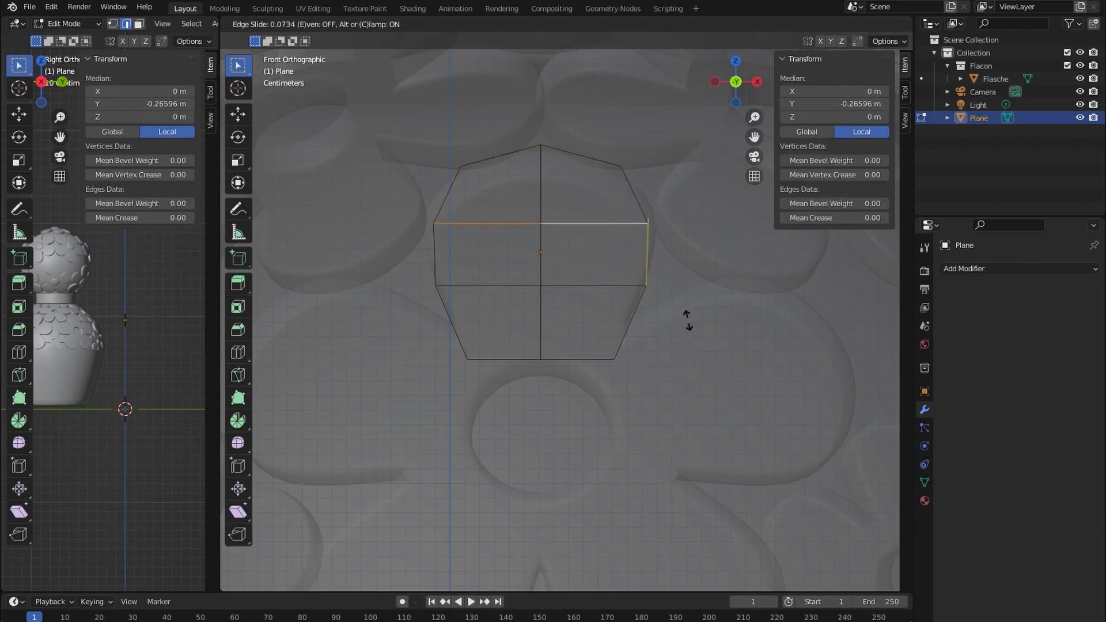
left_click(686, 322)
key("s")
left_click(728, 265)
- Shift the petal's lower horizontal edge loop slightly up and raise the bottom edge along Z
left_click(610, 286, "alt")
key("g")
left_click(702, 338)
left_click(588, 358, "alt")
key("g")
key("z")
left_click(659, 347)
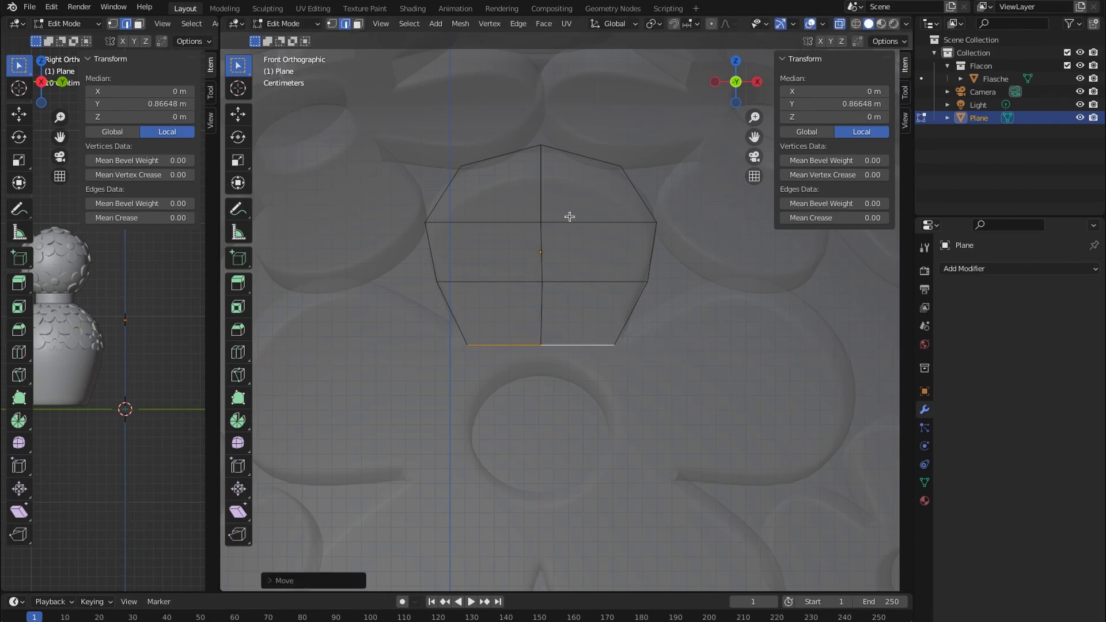
- In Object Mode, stretch the petal vertically to a local Y scale of about 0.081
key("1")
left_click_drag(558, 150, 586, 171)
middle_click_drag(601, 300, 731, 303)
key("Tab")
key("s")
left_click(597, 298)
middle_click_drag(597, 299, 543, 296)
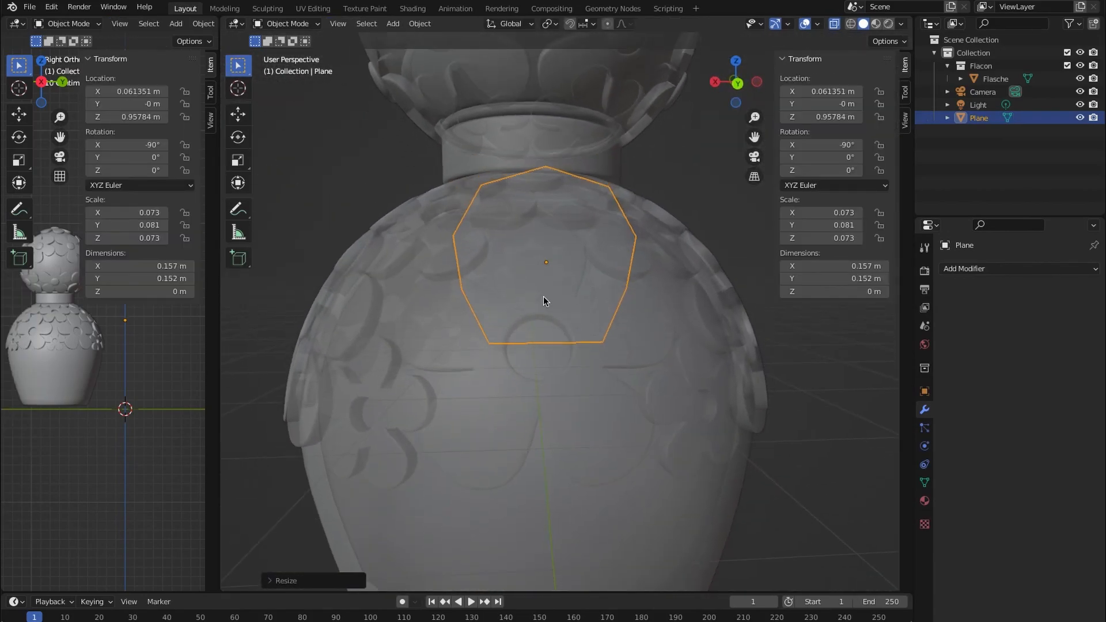
- Extrude the petal's bottom edge down along Z and narrow it, making the petal about 0.176 m long, and return to Object Mode
key("Tab")
key("2")
left_click(568, 343)
key("e")
key("z")
left_click(582, 417)
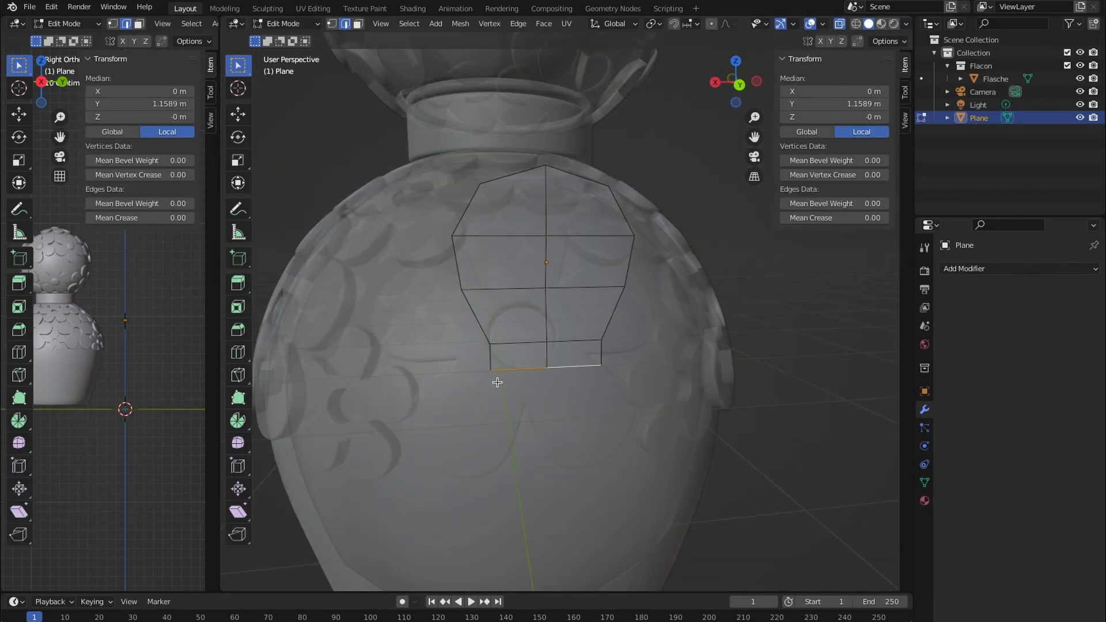
key("s")
left_click(662, 375)
middle_click_drag(663, 374, 548, 338)
key("Tab")
left_click(548, 338)
- Enlarge the narrow side viewport and turn it into a Geometry Node Editor
left_click_drag(216, 324, 486, 322)
key("n")
left_click(24, 24)
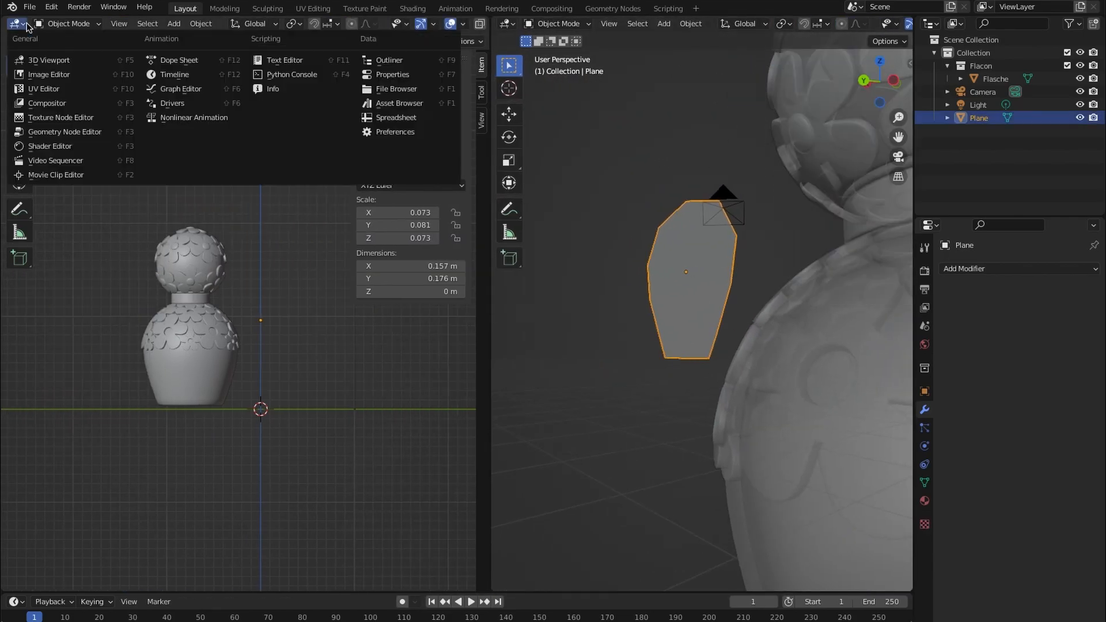
left_click(64, 132)
key("n")
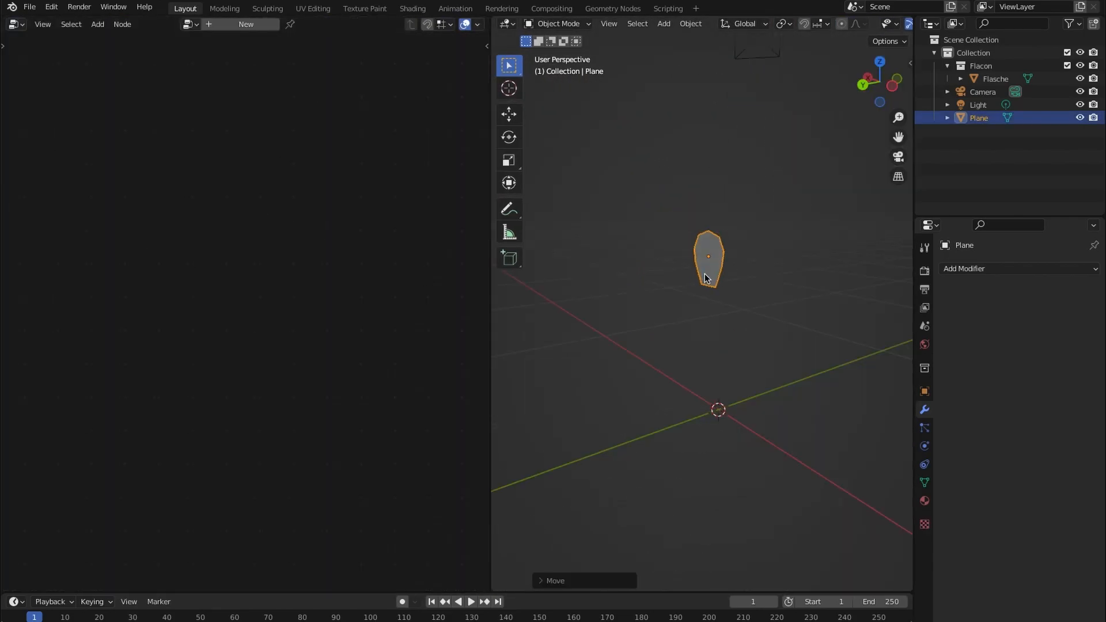
- Deselect the petal, add a circle mesh at the world origin and scale it down
scroll(714, 293, "up", 4)
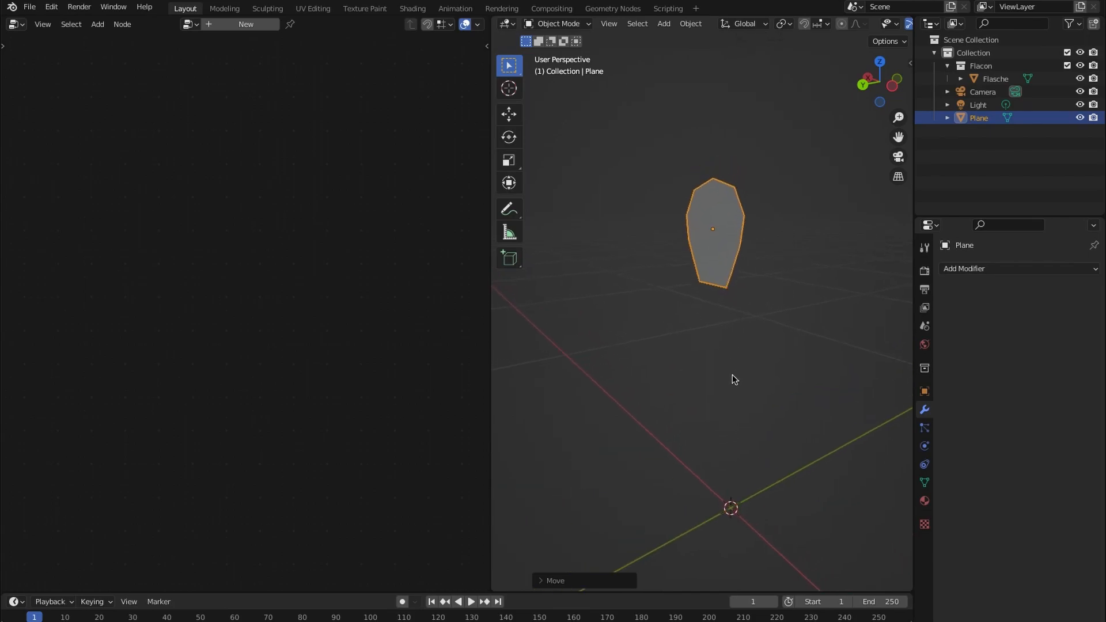
left_click(731, 372)
key("shift+a")
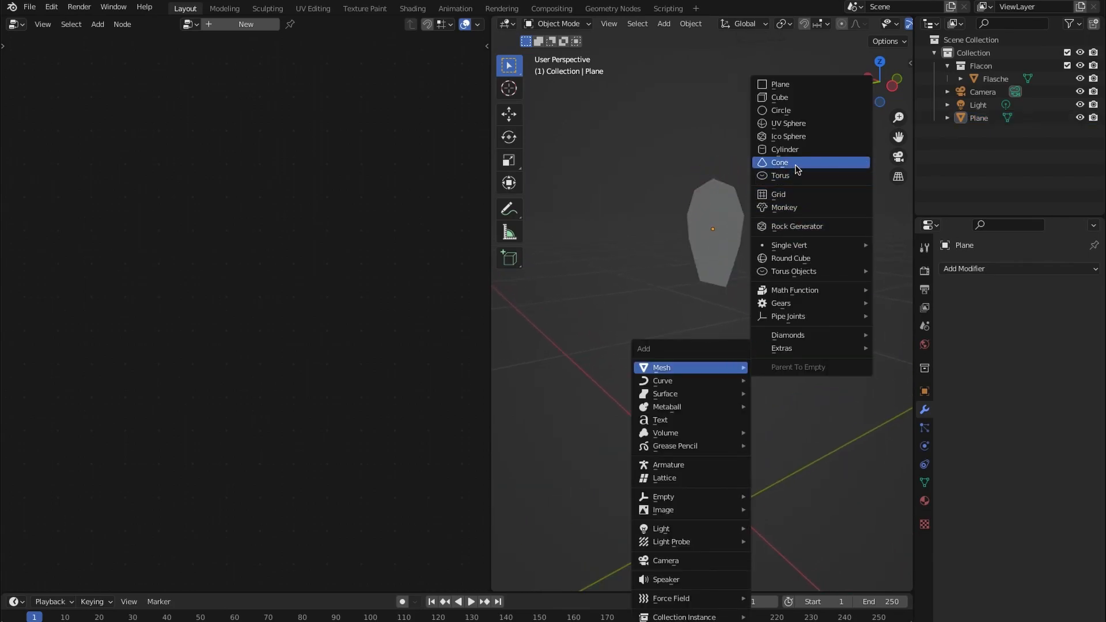
left_click(792, 113)
scroll(788, 399, "down", 2)
key("s")
left_click(755, 443)
- Rotate the circle about the global X axis so that it stands upright
key("r")
key("x")
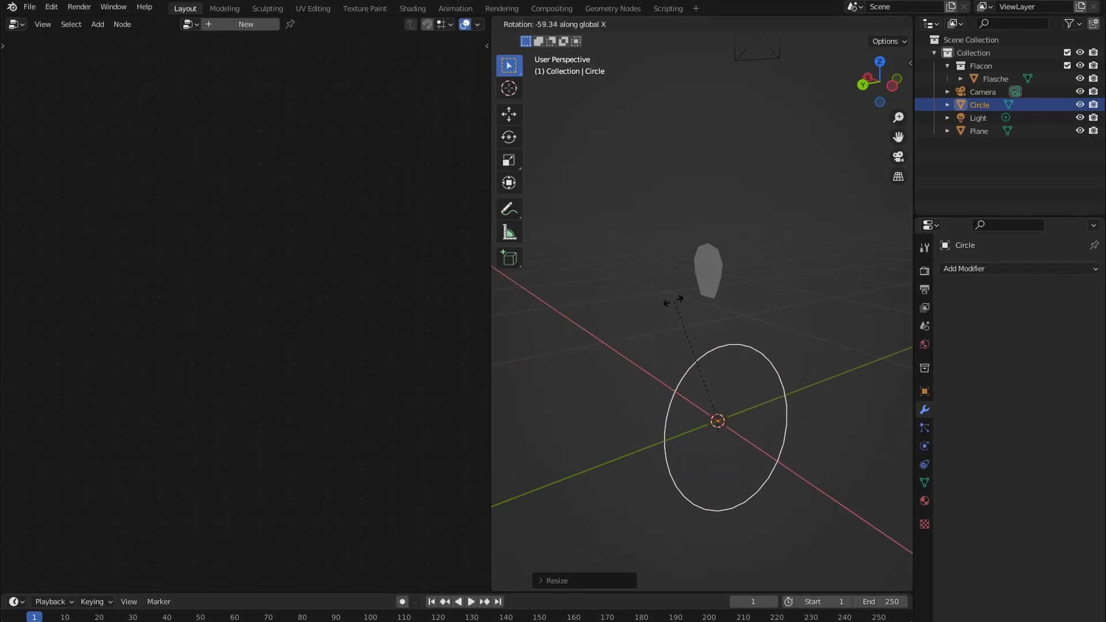
left_click(617, 326)
middle_click_drag(691, 425, 775, 382)
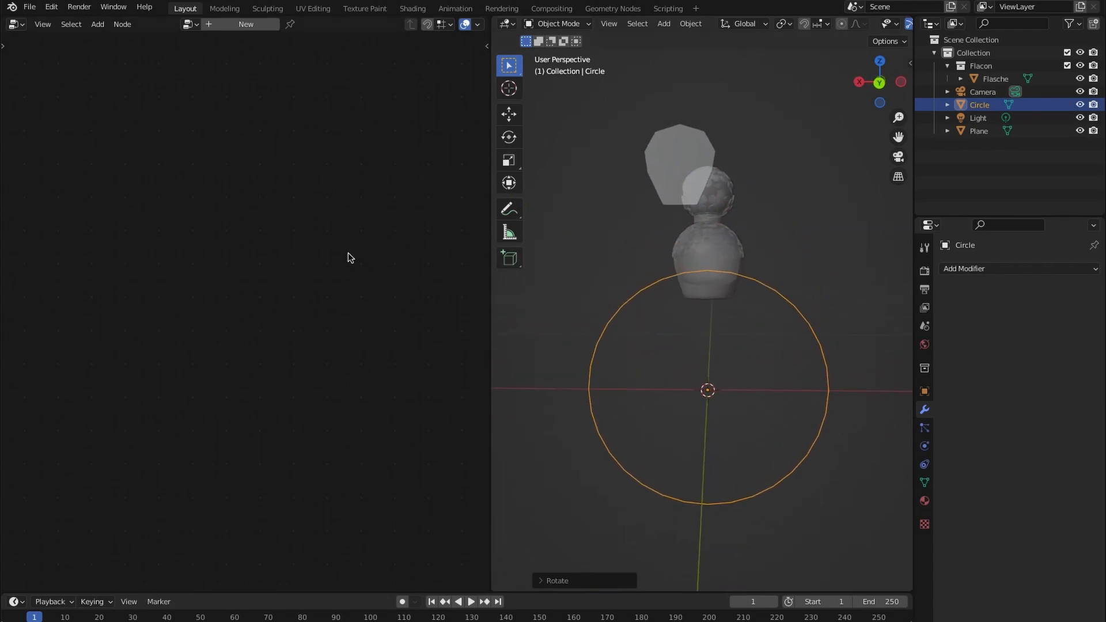
- Create a new geometry node tree for the circle and insert a Mesh to Curve node between Group Input and Group Output
left_click(250, 24)
scroll(199, 313, "up", 4)
key("shift+a")
left_click(235, 277)
type("mesh to")
key("Return")
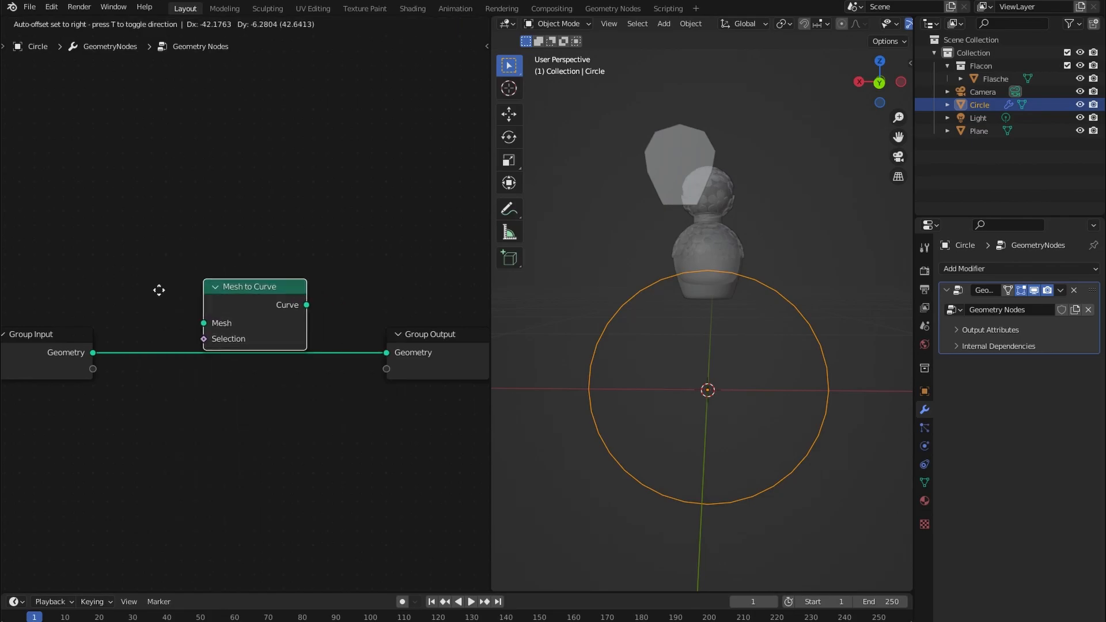
left_click(109, 317)
- Insert a Resample Curve node after Mesh to Curve and set its Count to 5
key("shift+a")
left_click(219, 264)
type("resa")
key("Return")
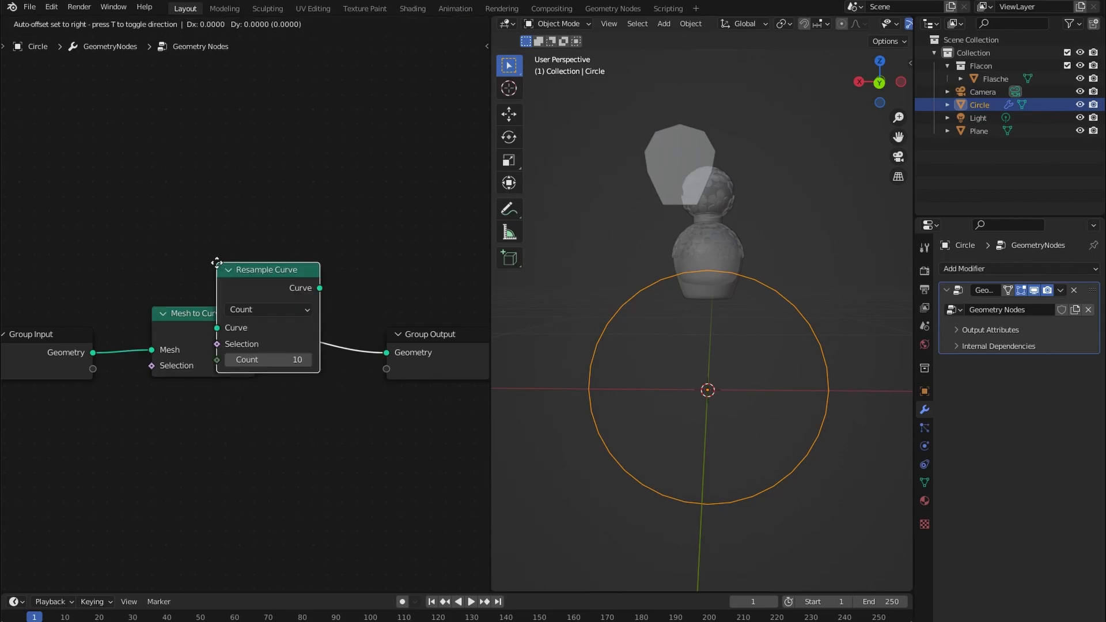
left_click(311, 269)
middle_click_drag(338, 387, 276, 384)
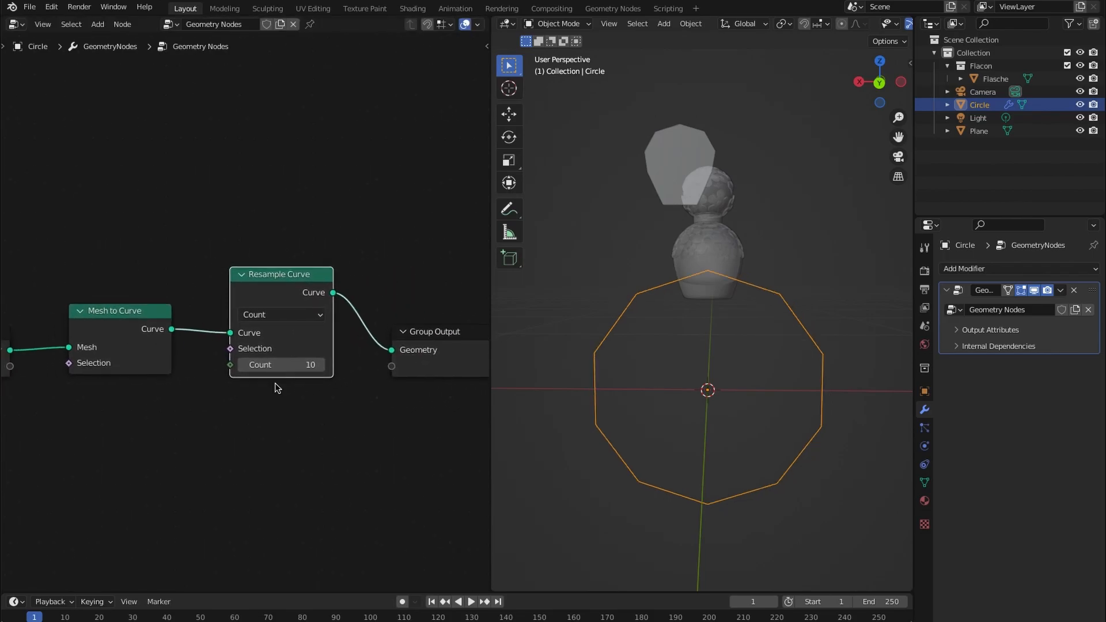
left_click(282, 365)
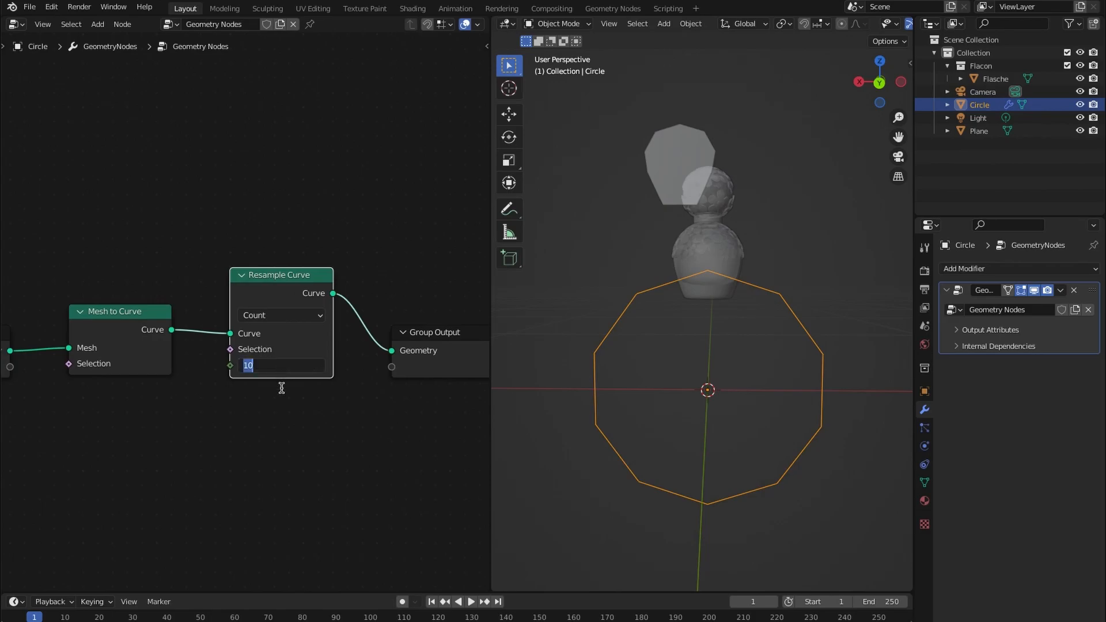
key("Return")
left_click(272, 459)
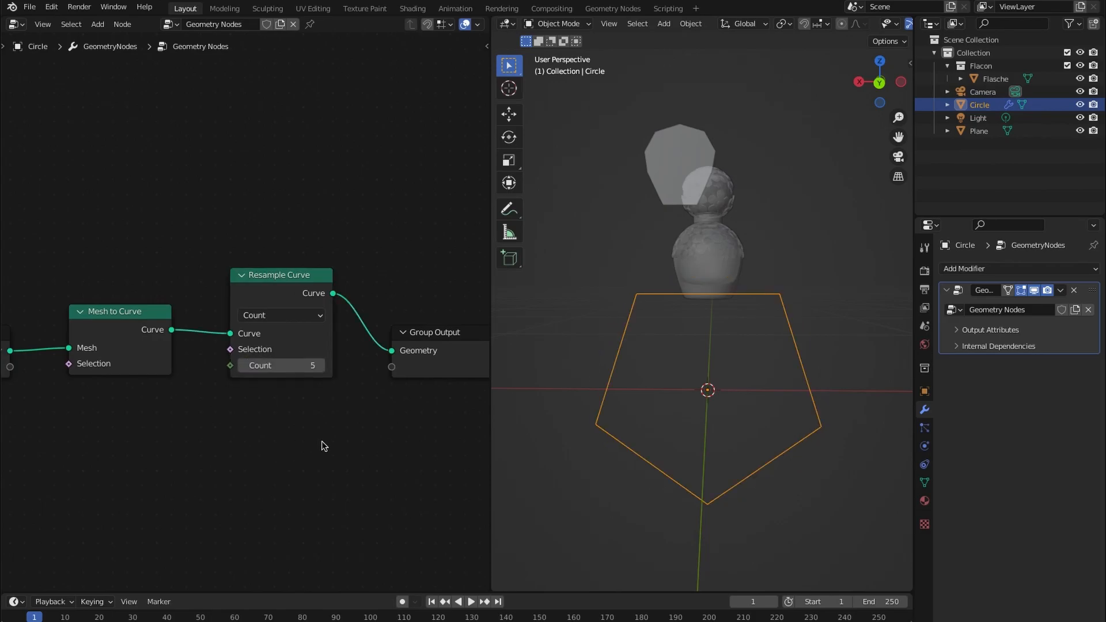
- Insert a Curve to Points node between Resample Curve and Group Output with a Count of 5
key("shift+a")
left_click(307, 383)
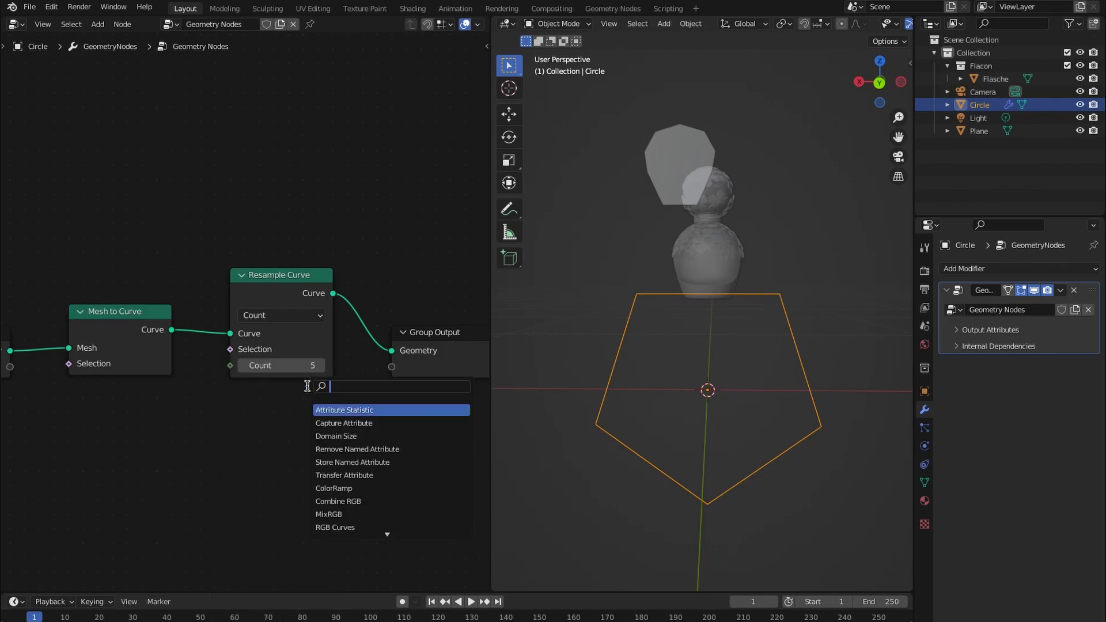
type("points")
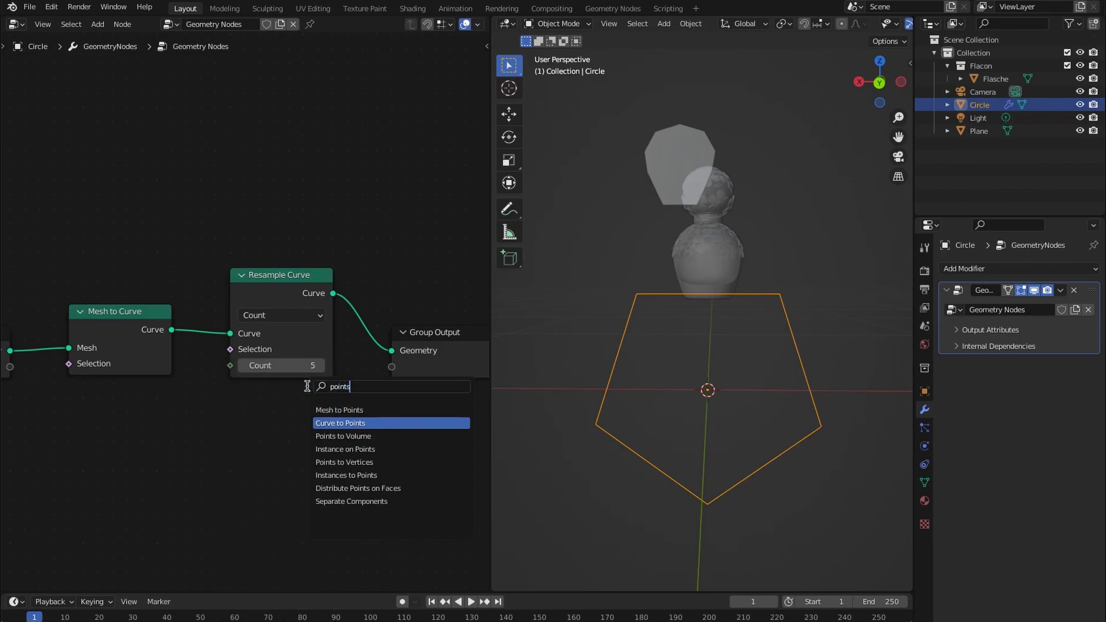
key("Return")
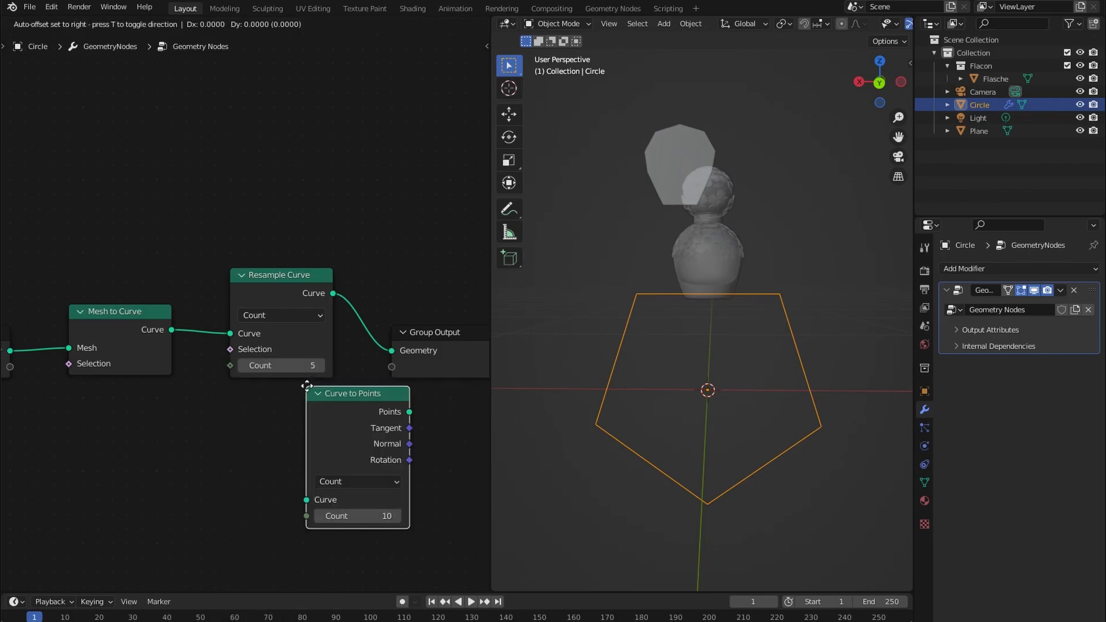
left_click(395, 314)
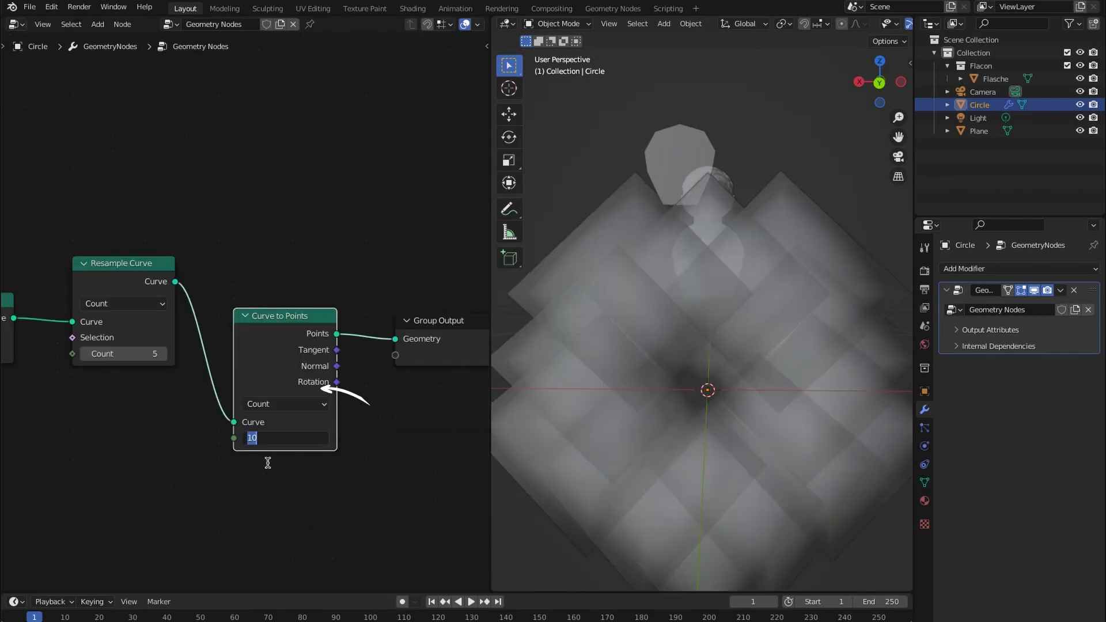
- Insert an Instance on Points node between Curve to Points and Group Output
key("shift+a")
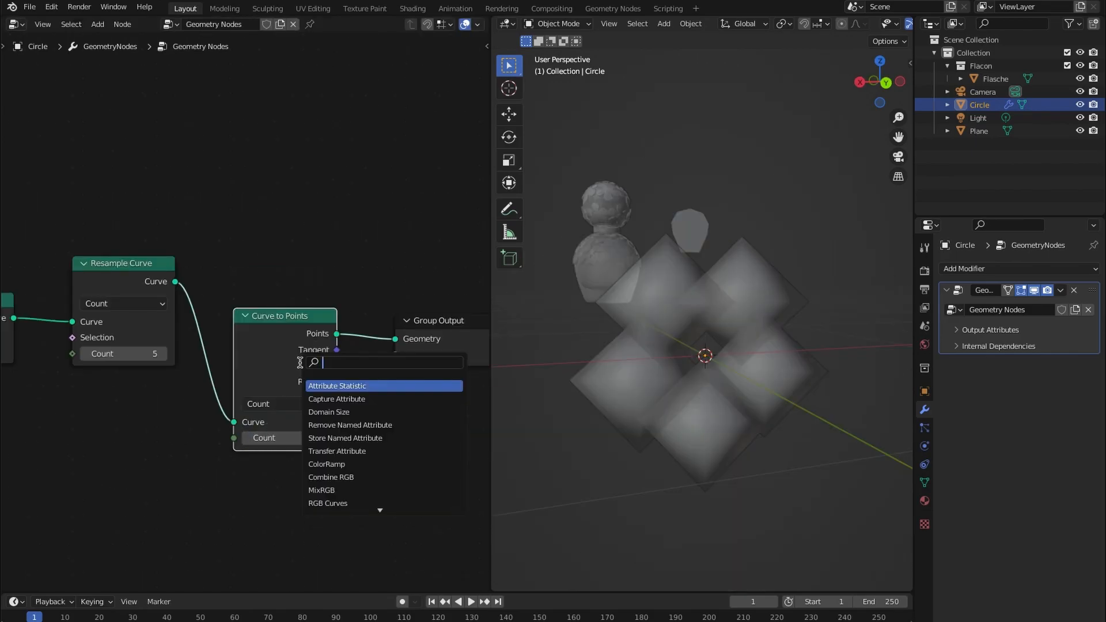
type("insta")
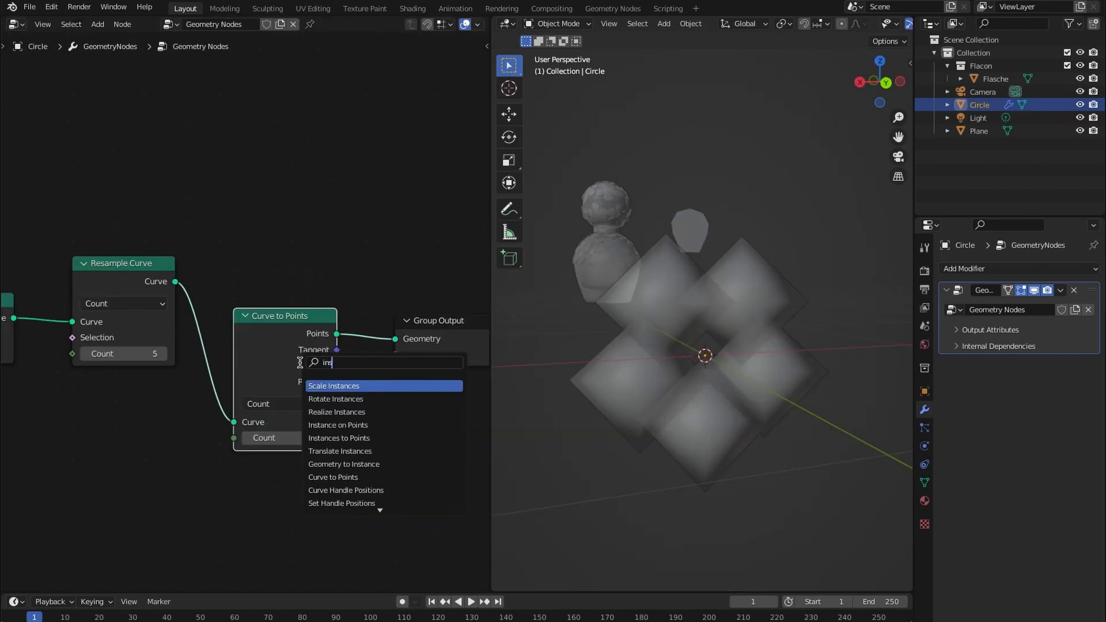
key("Down")
key("Down")
key("Return")
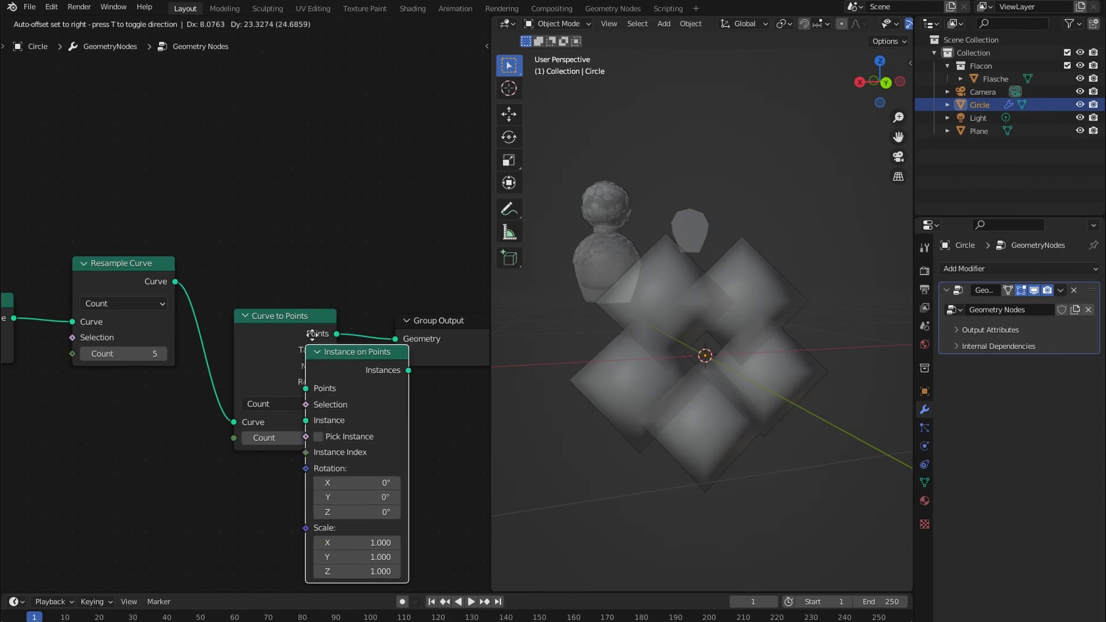
left_click(336, 351)
middle_click_drag(387, 397, 199, 389)
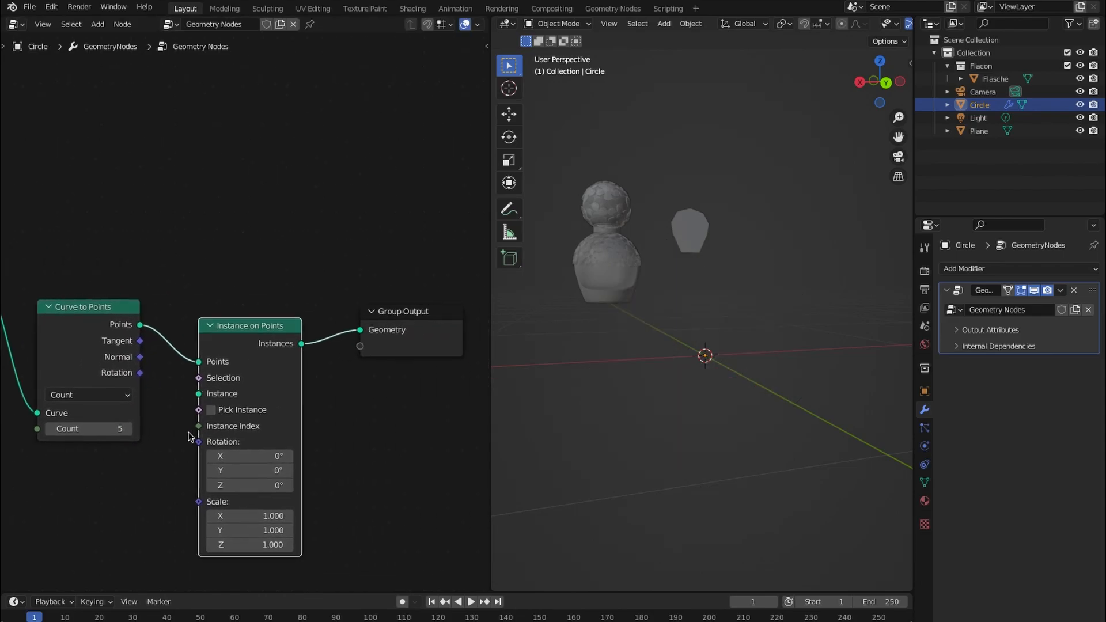
middle_click_drag(189, 436, 239, 420)
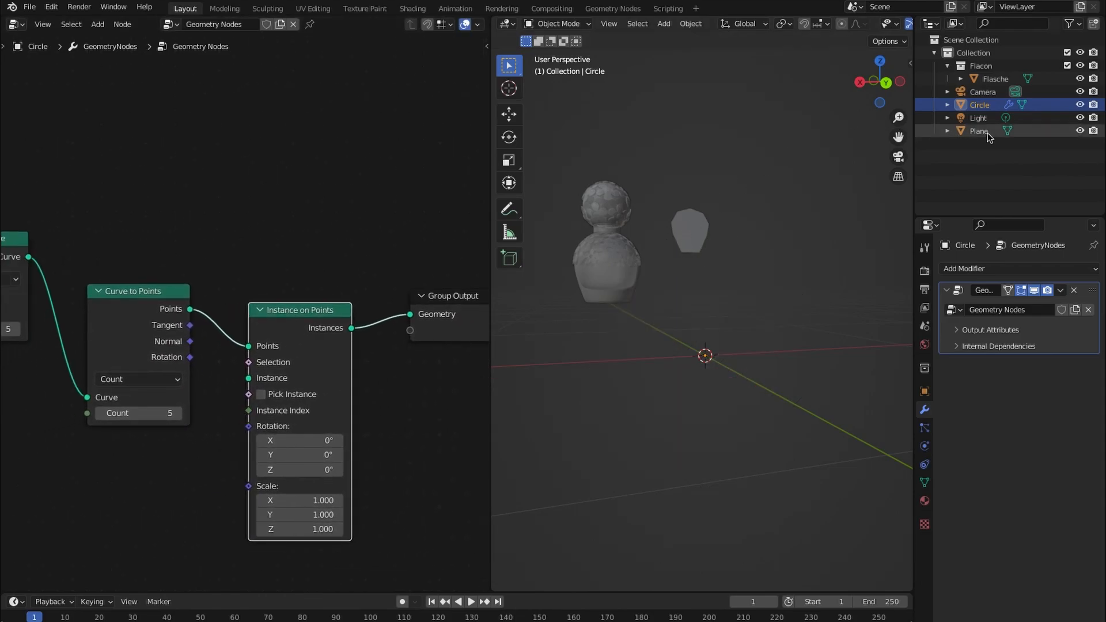
- Bring the Plane petal into the node tree as an Object Info node and link its Geometry to the Instance input of Instance on Points
left_click_drag(978, 131, 146, 524)
middle_click_drag(139, 544, 149, 476)
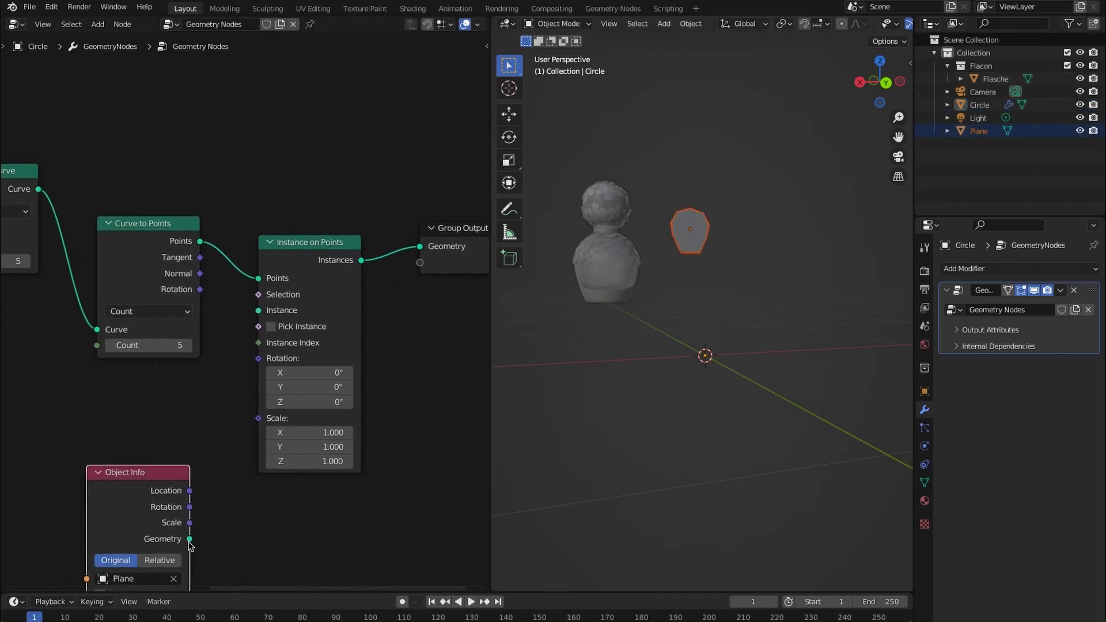
left_click_drag(257, 344, 258, 310)
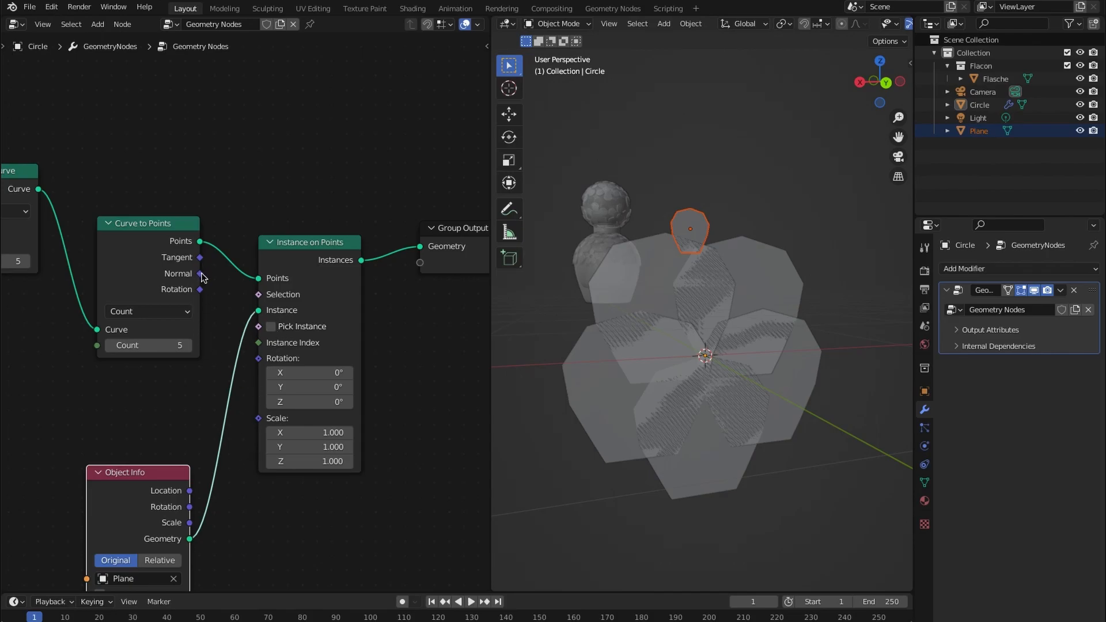
- Link the Rotation output of Curve to Points to the Instance on Points Rotation and set the instance Scale to 0.6 on all axes
mouse_move(201, 278)
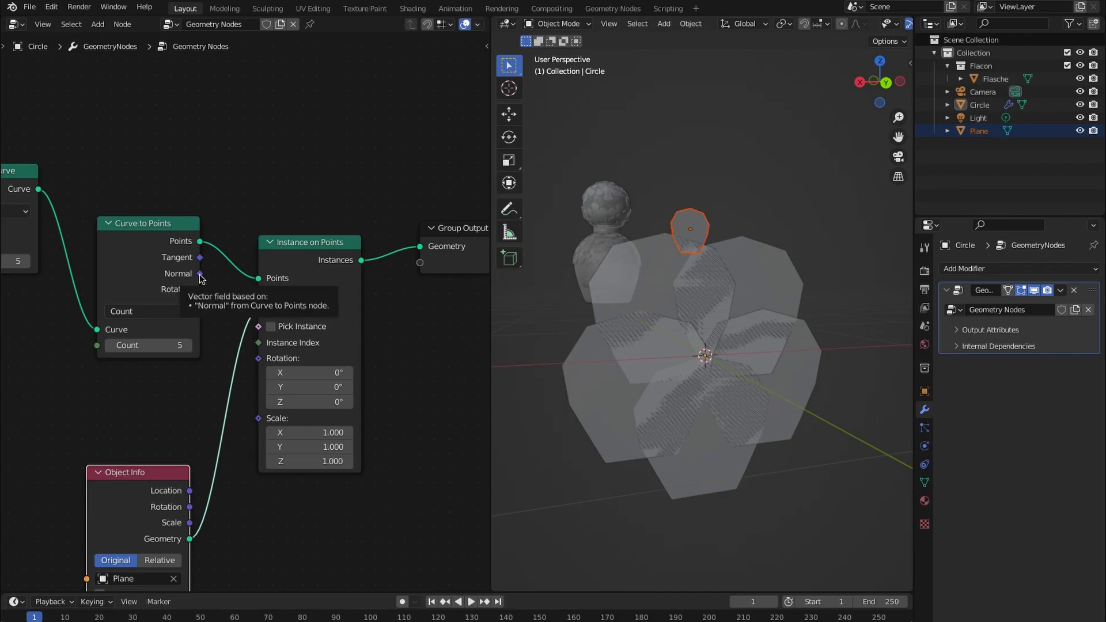
left_click_drag(199, 289, 260, 372)
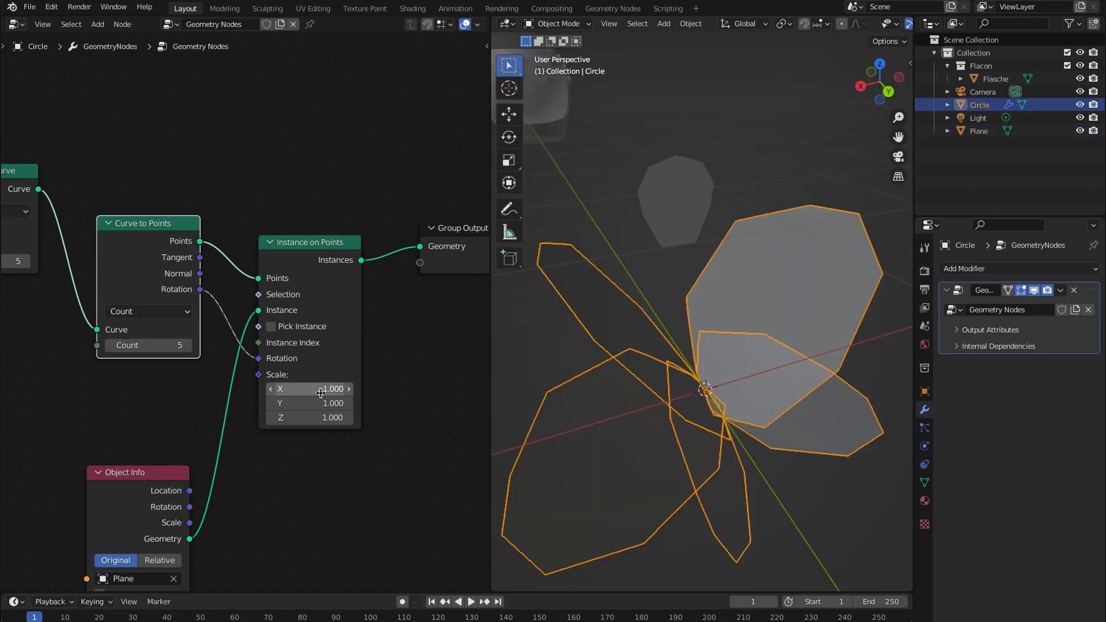
left_click_drag(321, 393, 346, 389)
type("0.4")
key("Return")
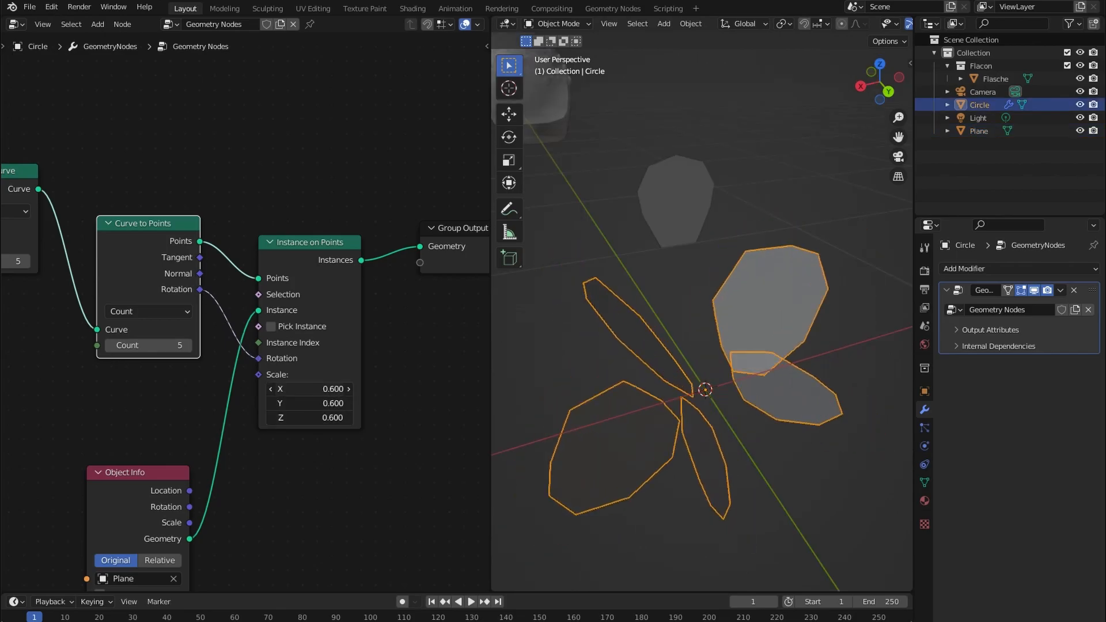
- Rotate the Plane petal's mesh 90° about the global Z axis in Edit Mode
left_click(709, 242)
middle_click_drag(698, 285, 716, 262)
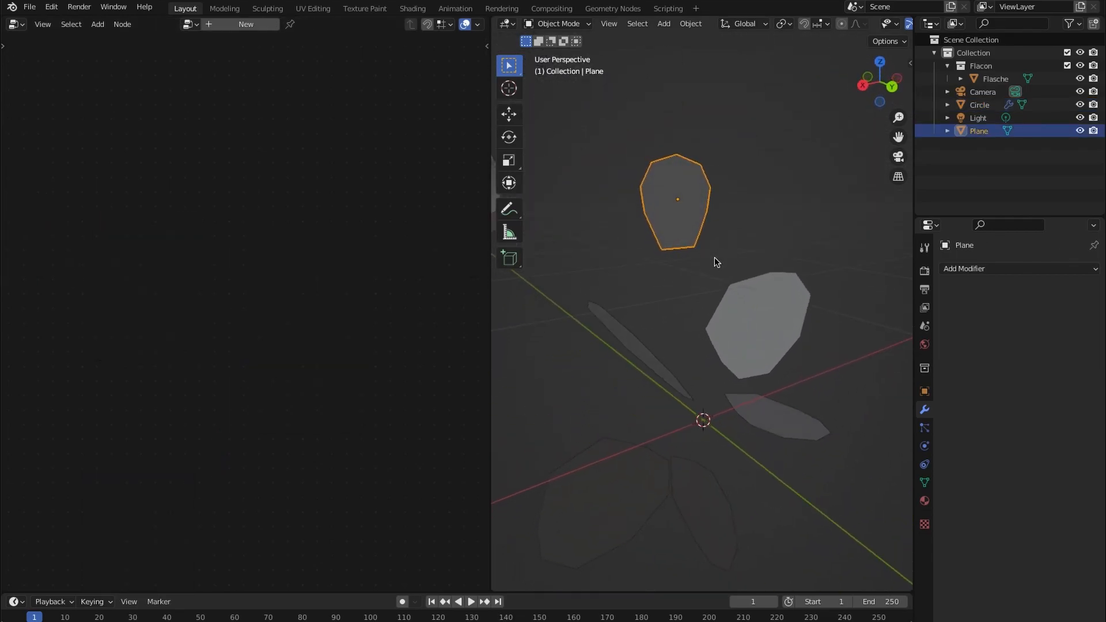
key("Tab")
key("r")
key("z")
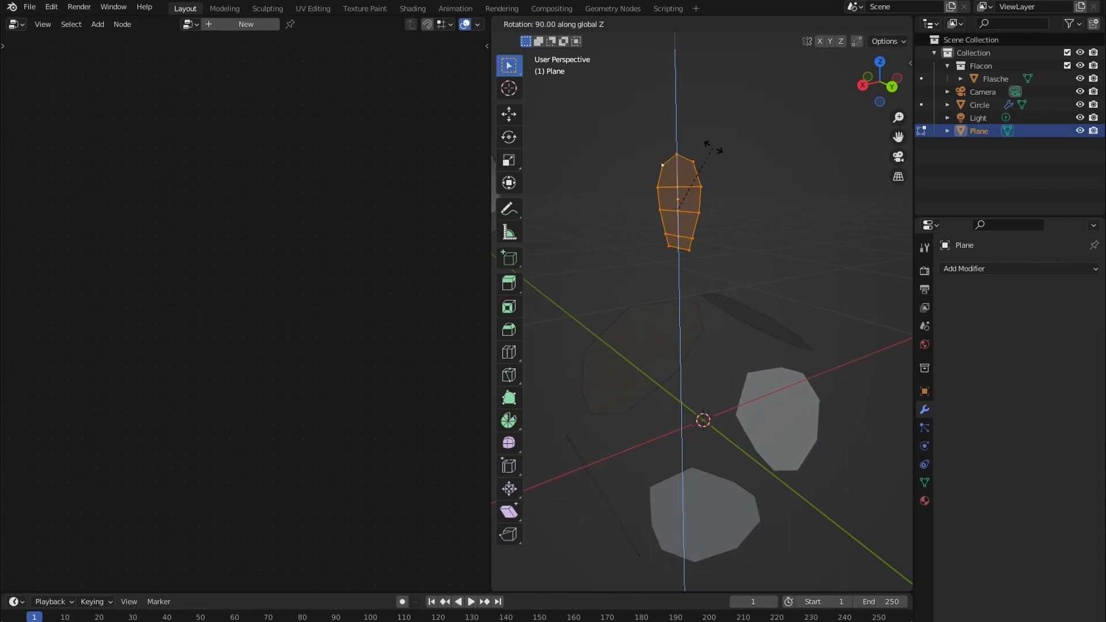
left_click(714, 148)
- Rotate the petal's mesh about 95° about the global Y axis and return to Object Mode
middle_click_drag(737, 152, 728, 156)
key("r")
key("x")
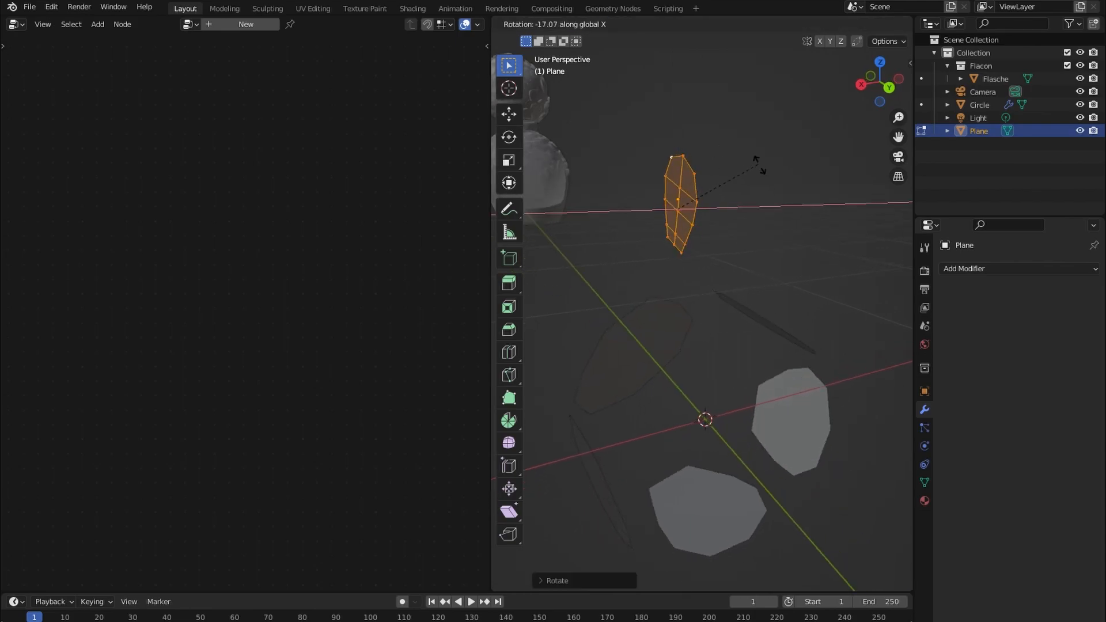
key("y")
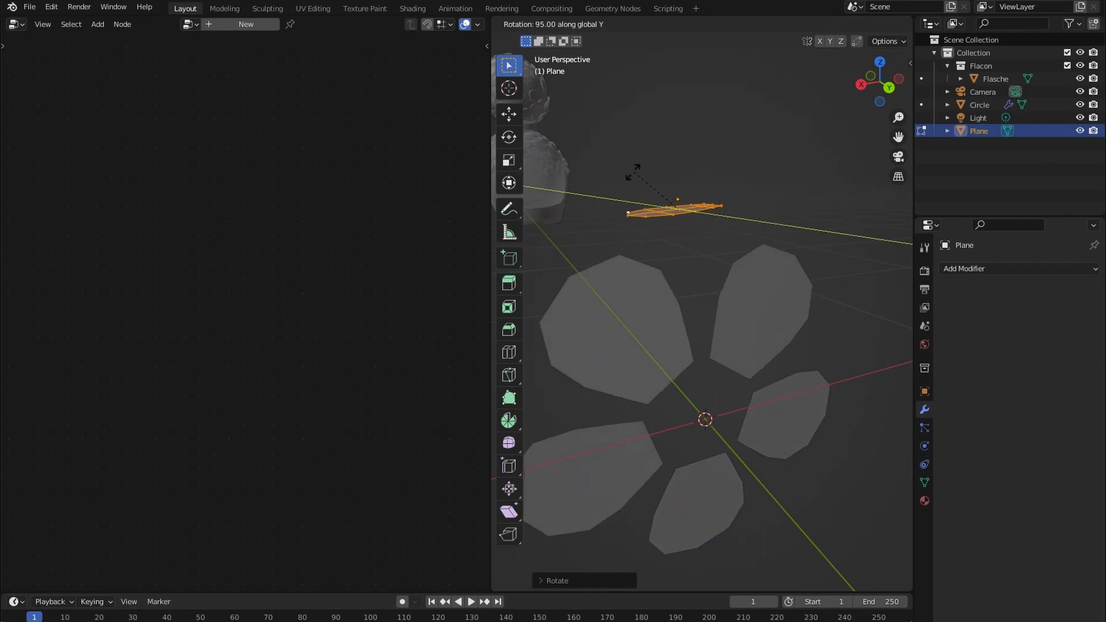
left_click(635, 173)
key("Tab")
- Insert a Realize Instances node between Merge by Distance and Group Output in the circle's node tree
middle_click_drag(716, 272, 749, 260)
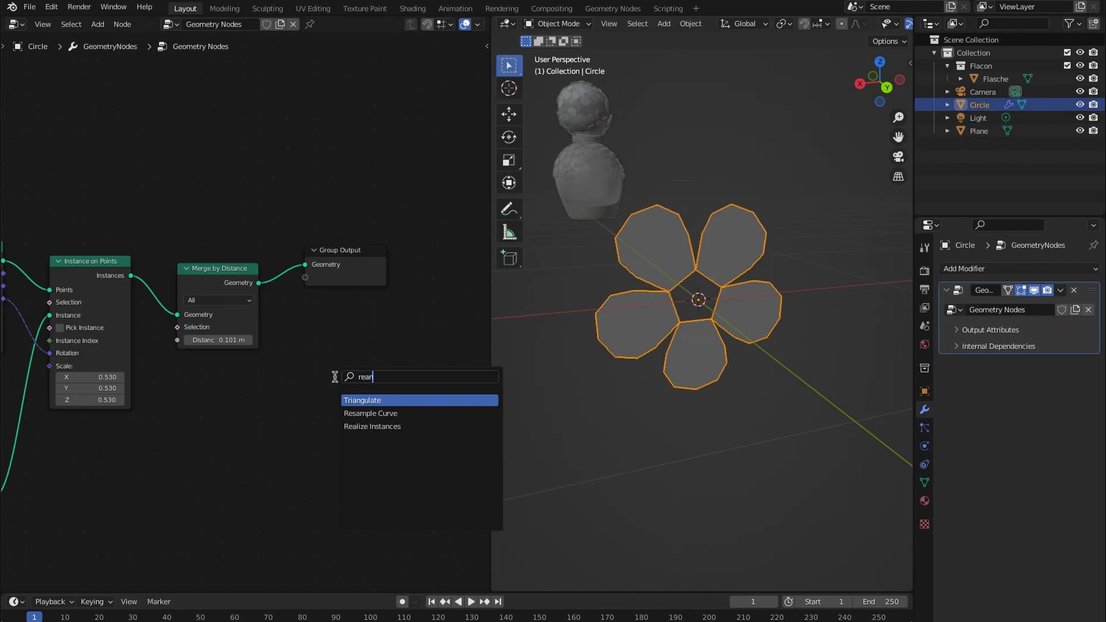
key("Return")
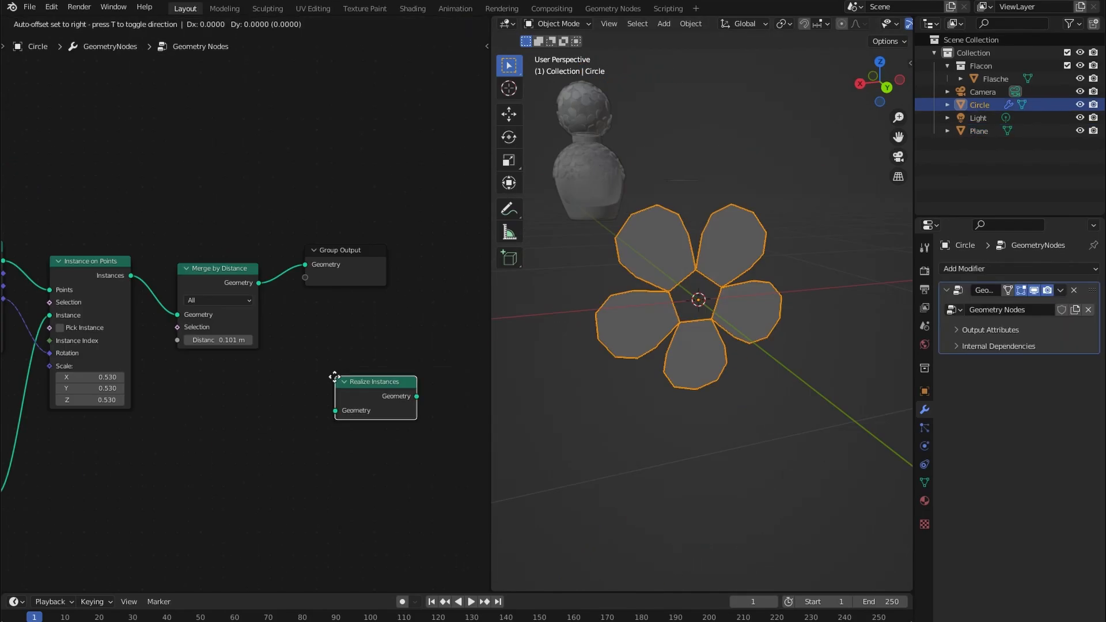
left_click(289, 281)
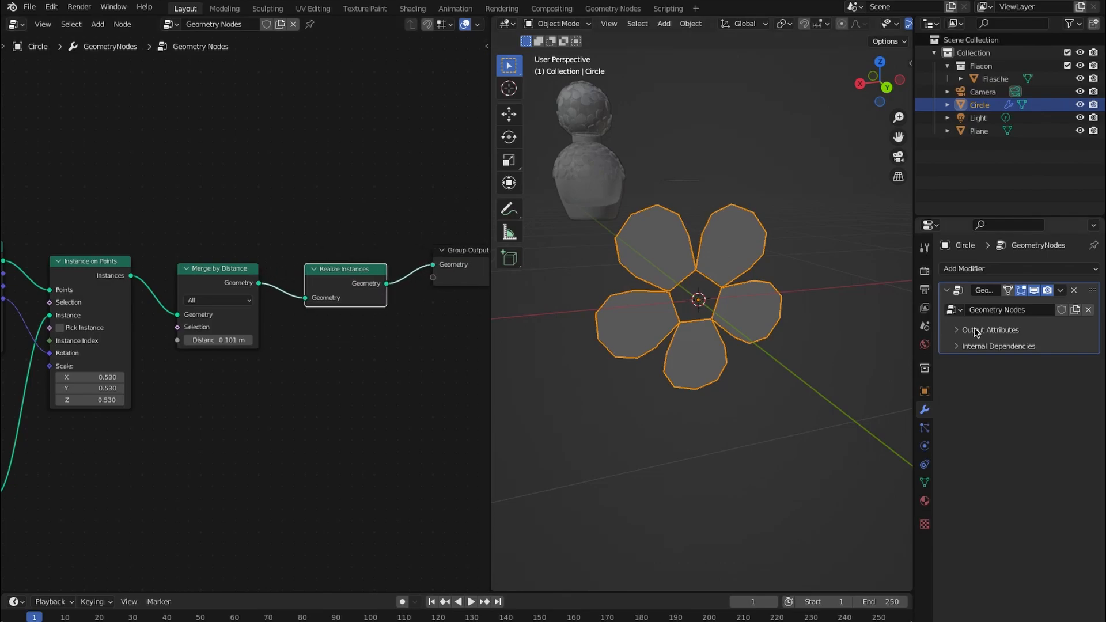
- Apply the Geometry Nodes modifier on the Circle object
scroll(966, 381, "up", 1, "ctrl")
scroll(966, 381, "down", 2, "ctrl")
scroll(967, 381, "up", 1, "ctrl")
left_click(1060, 290)
left_click(997, 303)
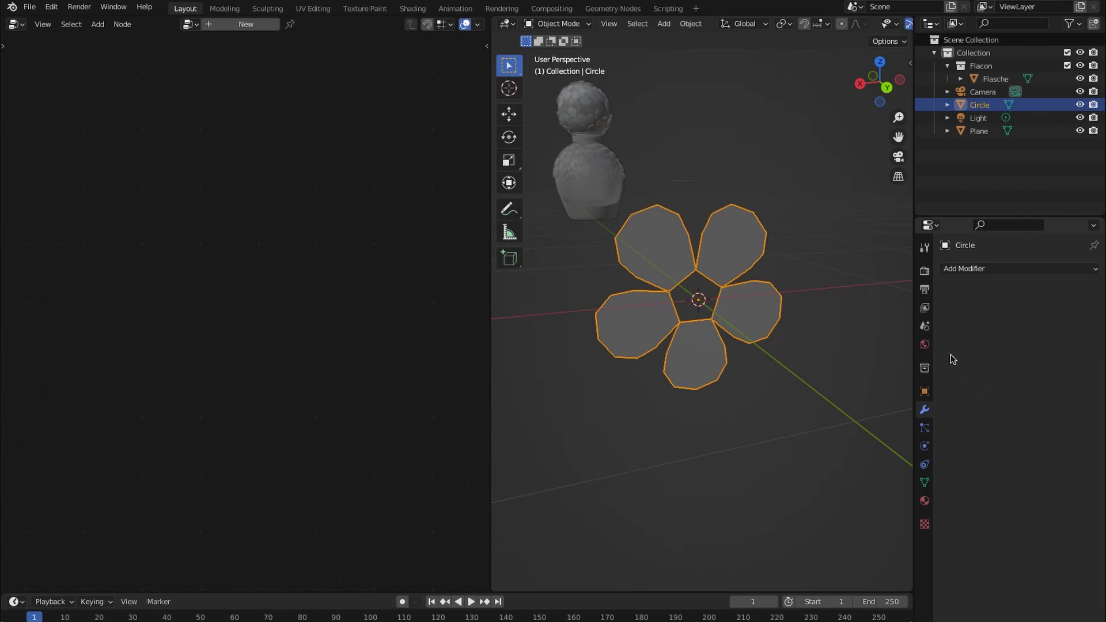
- Rotate the flower about the global Y axis until one petal points straight up
middle_click_drag(785, 352, 856, 301)
key("r")
key("y")
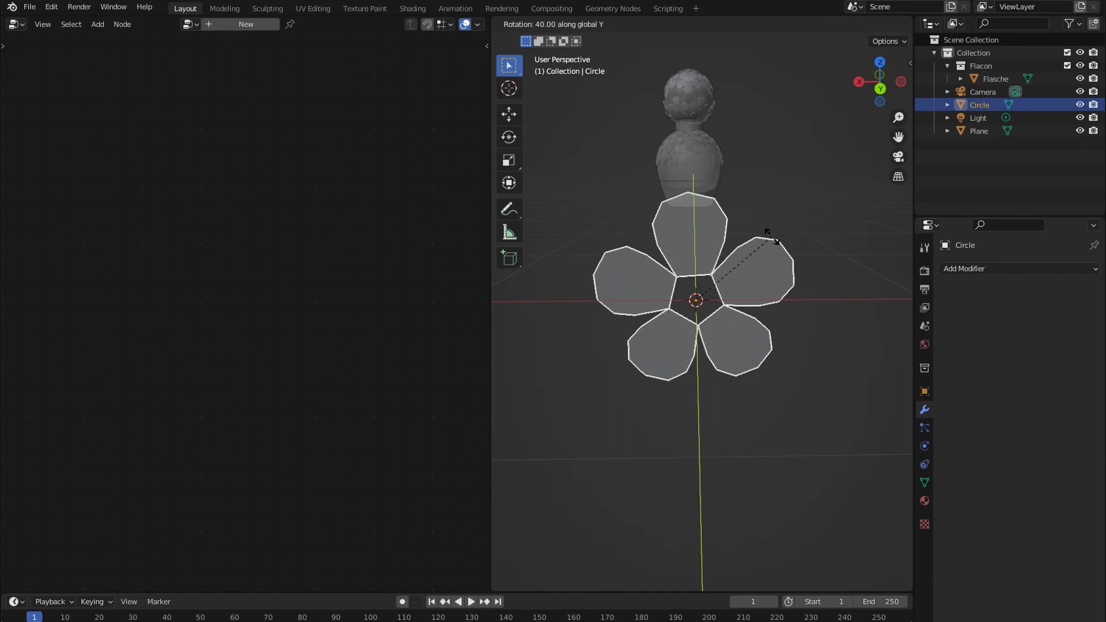
left_click(593, 304, "ctrl")
- Merge the two facing vertex pairs at the flower's inner edge where the top petal meets the upper-left petal
middle_click_drag(664, 308, 719, 323)
scroll(723, 309, "up", 5)
scroll(722, 309, "up", 2)
key("Tab")
scroll(716, 319, "up", 3)
left_click(649, 233, "alt")
right_click(691, 217)
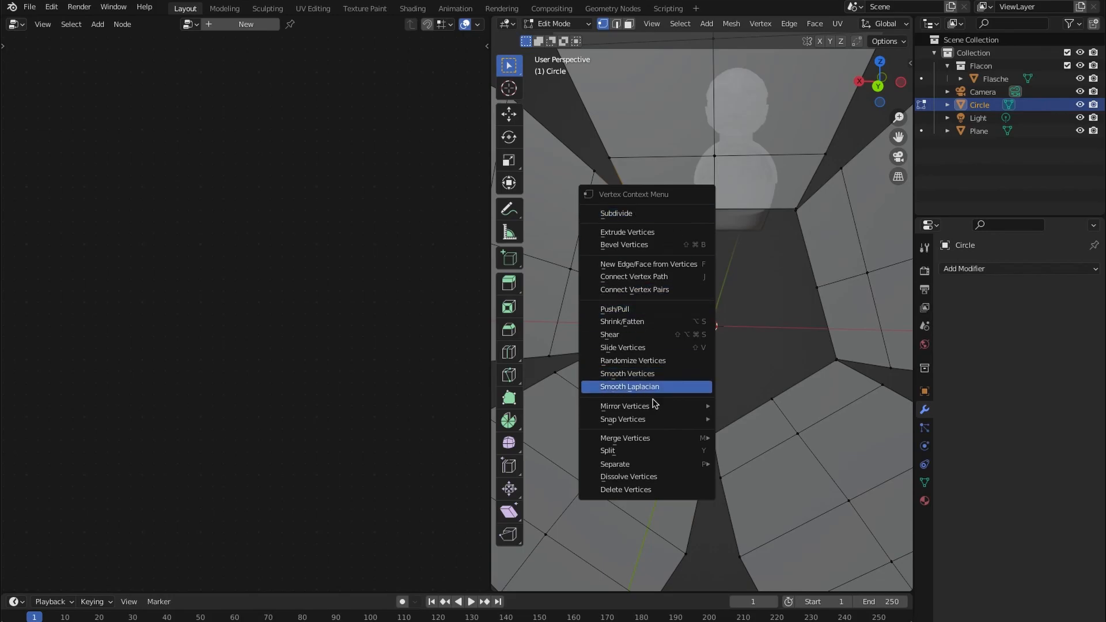
mouse_move(663, 436)
left_click(743, 438)
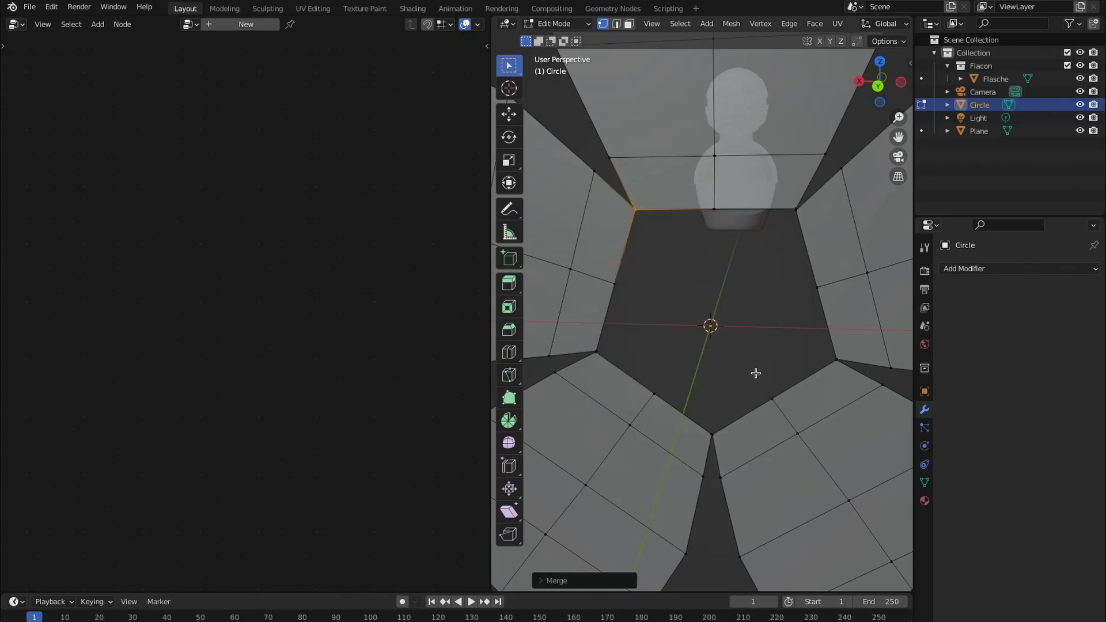
right_click(617, 185)
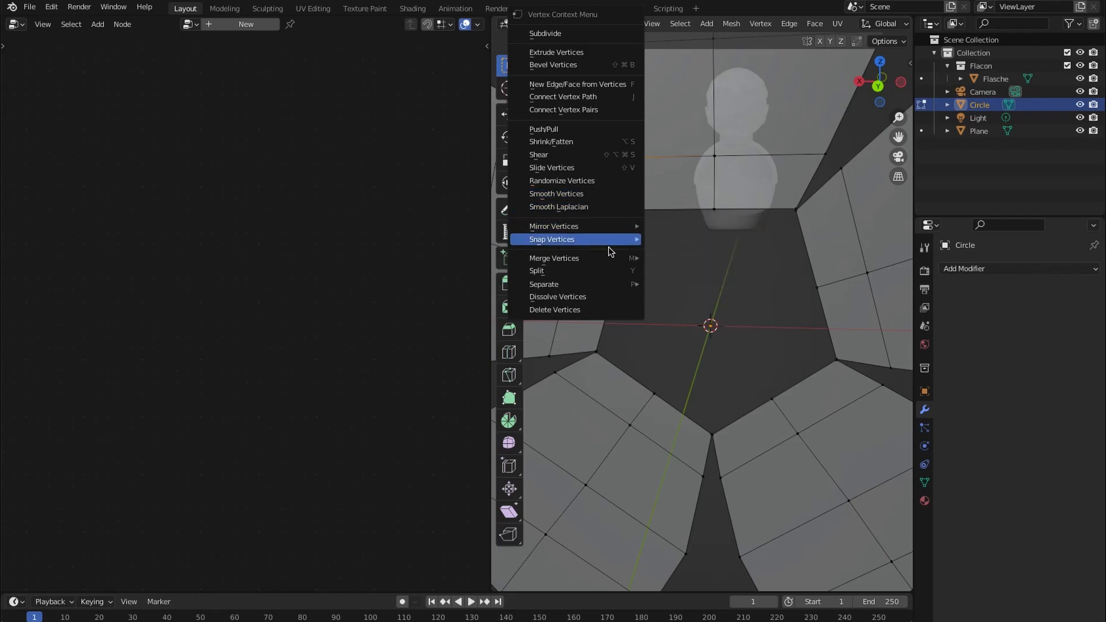
mouse_move(612, 258)
left_click(670, 260)
- Enable Auto Merge in the mesh editing tool options
left_click(924, 271)
left_click(925, 248)
left_click(955, 287)
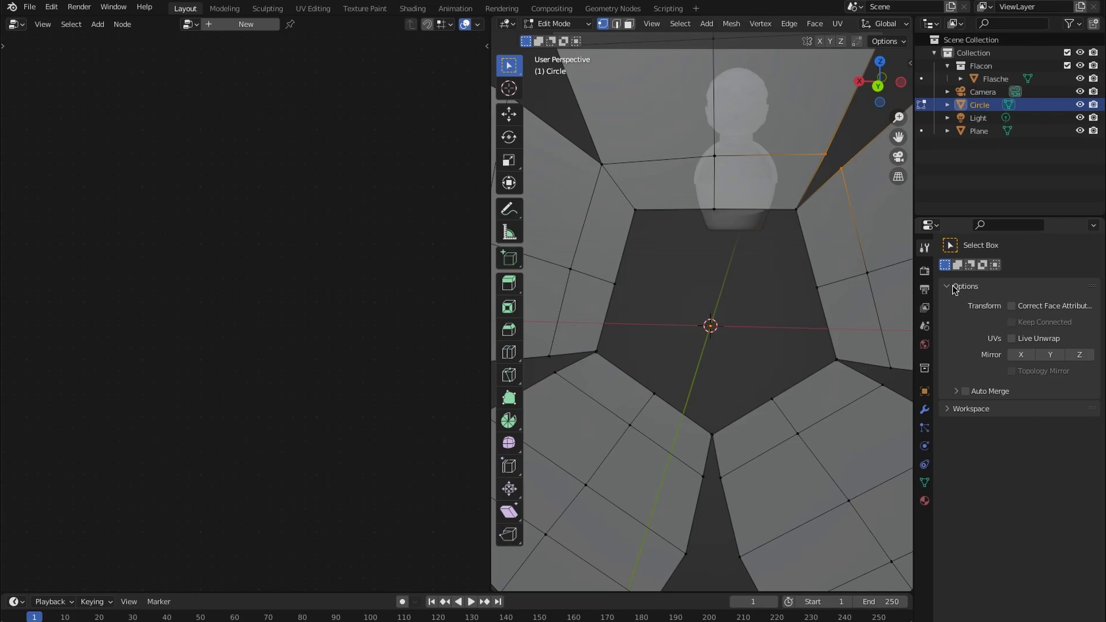
- Scale the facing vertex pairs to 0 where the top and right petals meet and where the two bottom petals meet
middle_click_drag(903, 291, 809, 332, "shift")
key("s")
key("0")
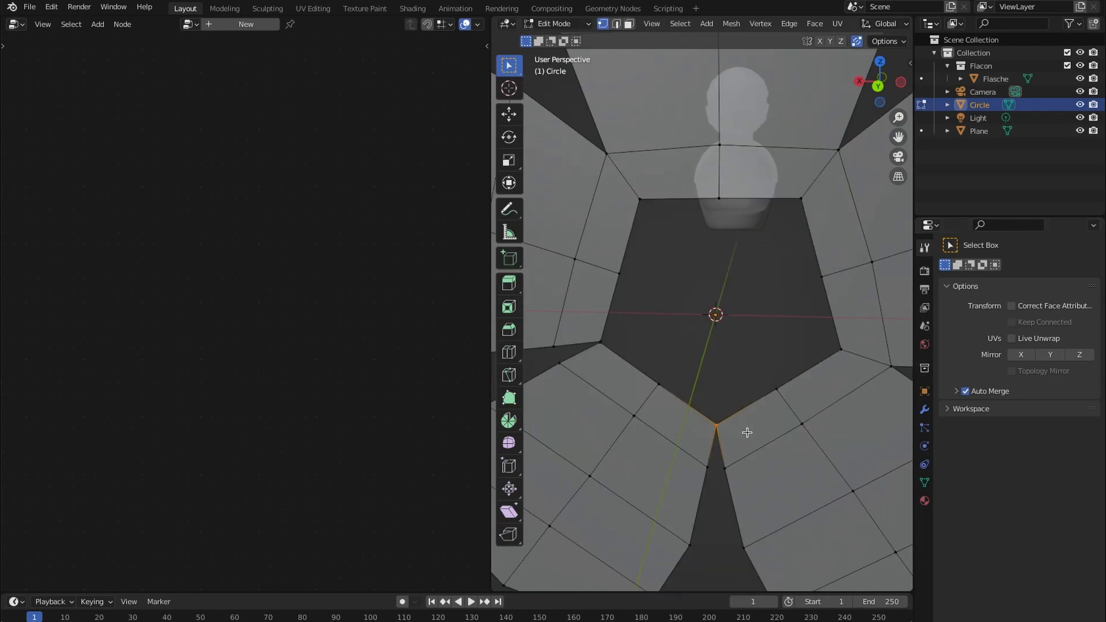
key("Return")
left_click_drag(740, 479, 744, 480)
key("s")
key("0")
key("Return")
- Scale the facing vertex pairs to 0 where the left petal meets the lower-left petal
middle_click_drag(575, 318, 616, 328, "shift")
left_click_drag(615, 328, 660, 372)
key("s")
key("0")
key("Return")
left_click_drag(587, 342, 618, 378)
key("s")
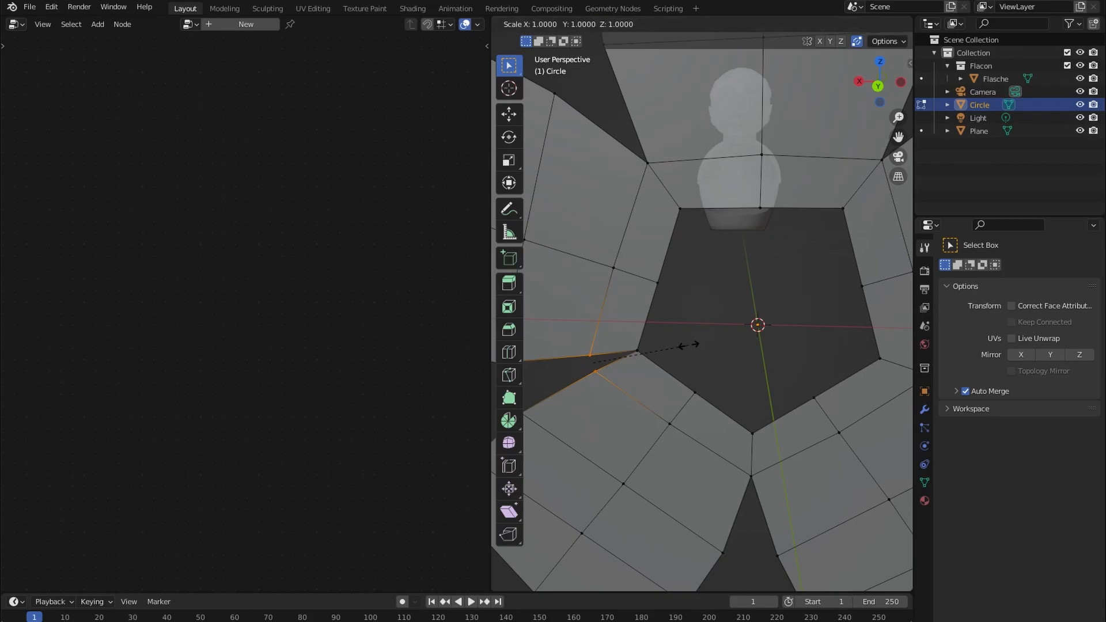
key("0")
key("Return")
- Select the edge loop around the flower's central opening in edge select mode
scroll(693, 347, "down", 2)
key("Tab")
scroll(767, 311, "down", 3)
middle_click_drag(767, 311, 743, 389)
key("Tab")
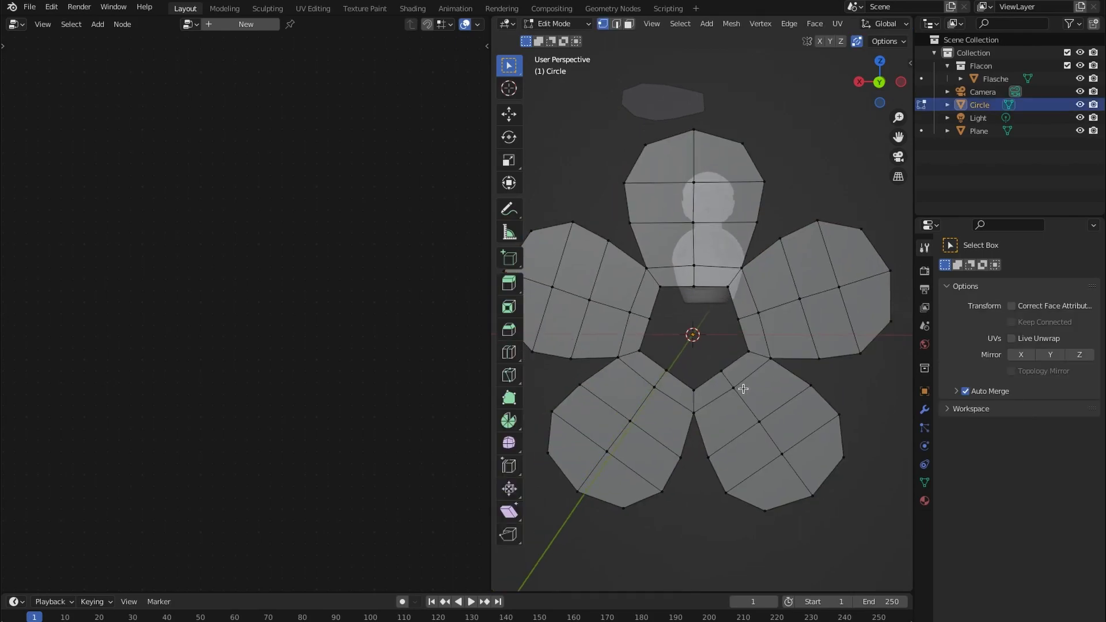
scroll(740, 346, "up", 4)
key("2")
left_click(766, 342, "alt")
key("n")
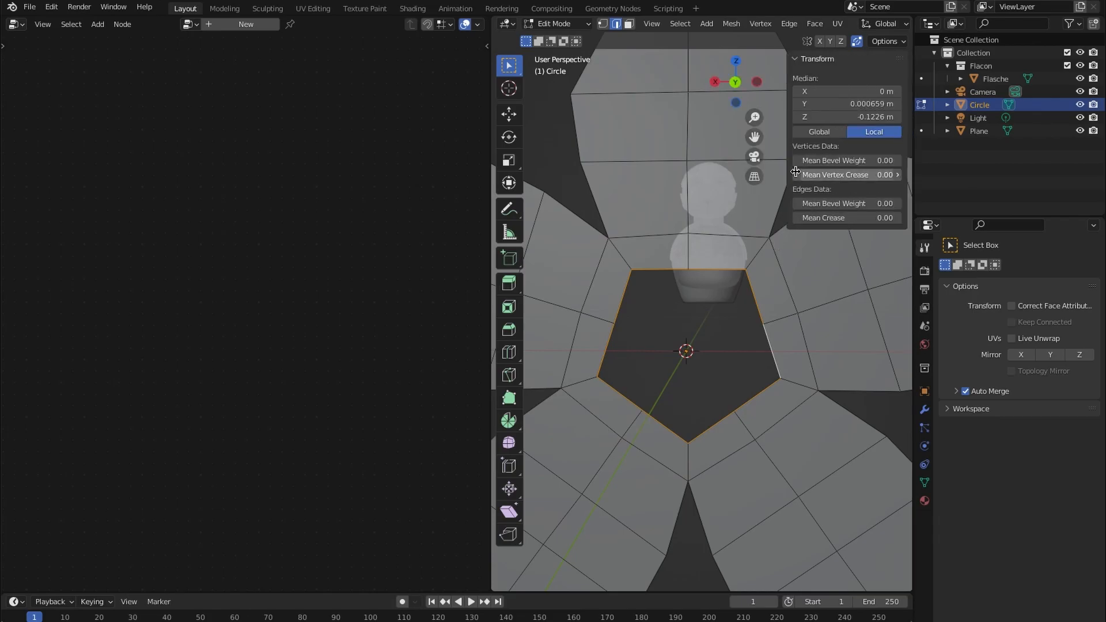
left_click(904, 94)
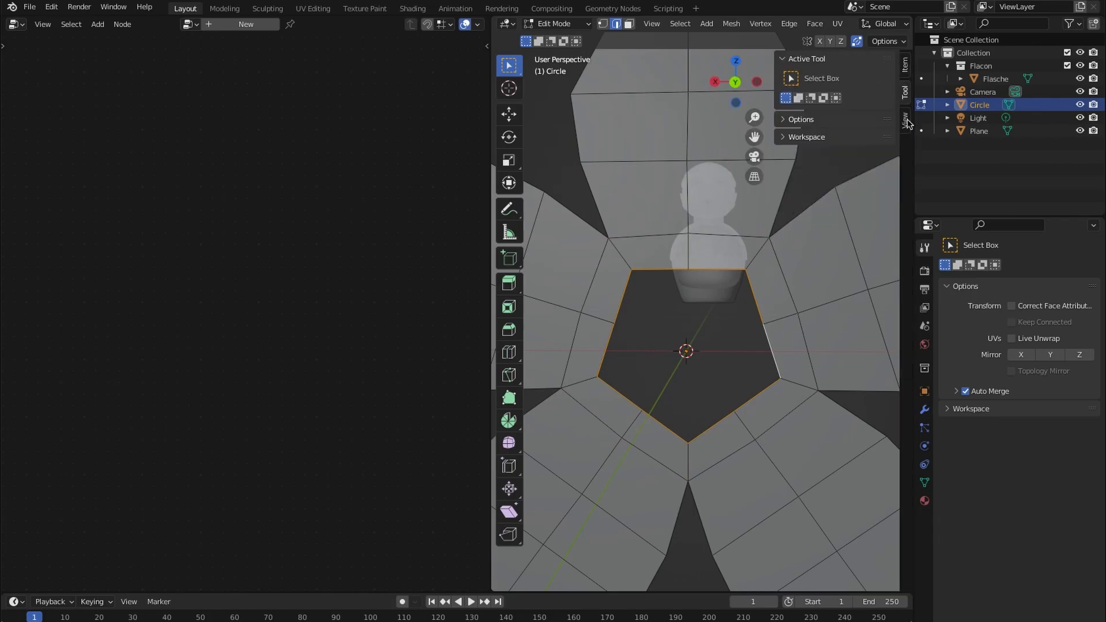
left_click(905, 120)
key("n")
- Search the add-ons in the preferences for "loop" and enable Mesh: LoopTools
left_click(54, 7)
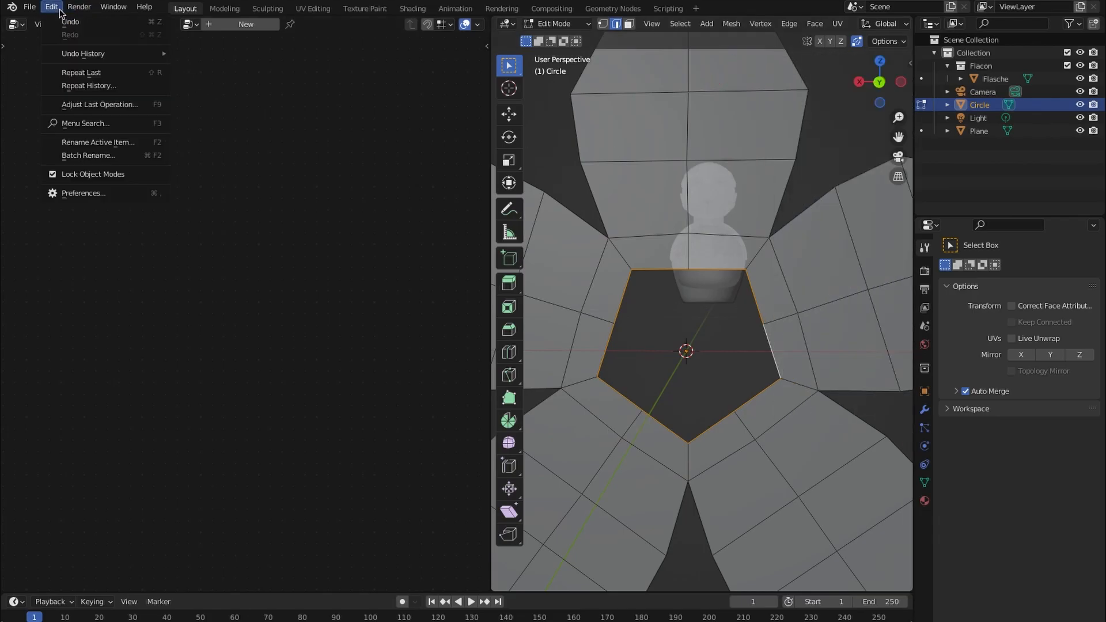
left_click(80, 197)
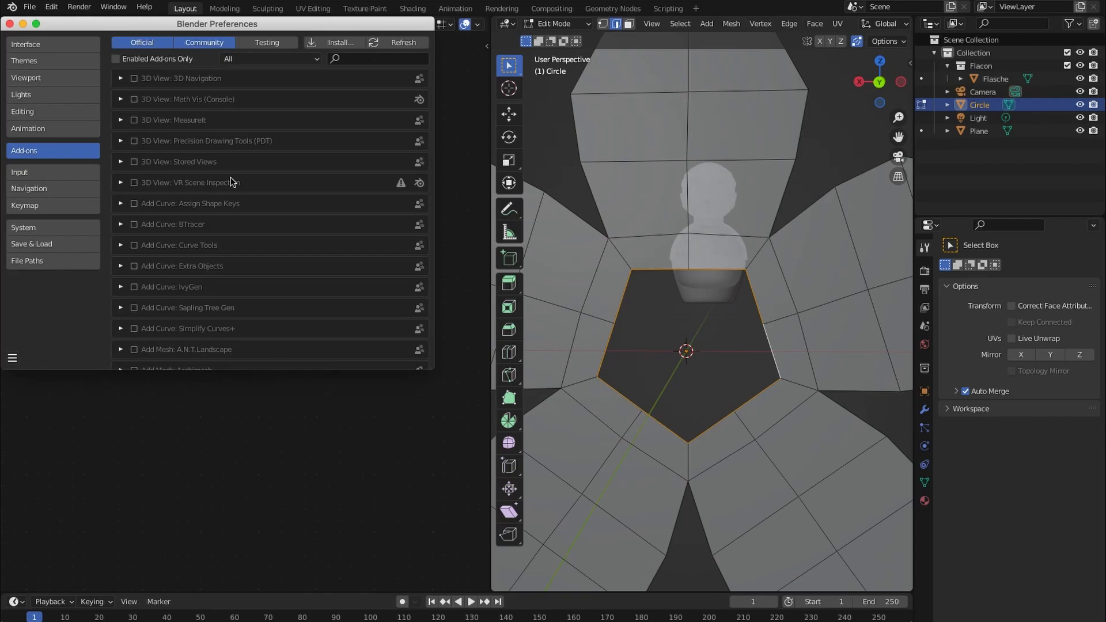
left_click(353, 60)
type("loop")
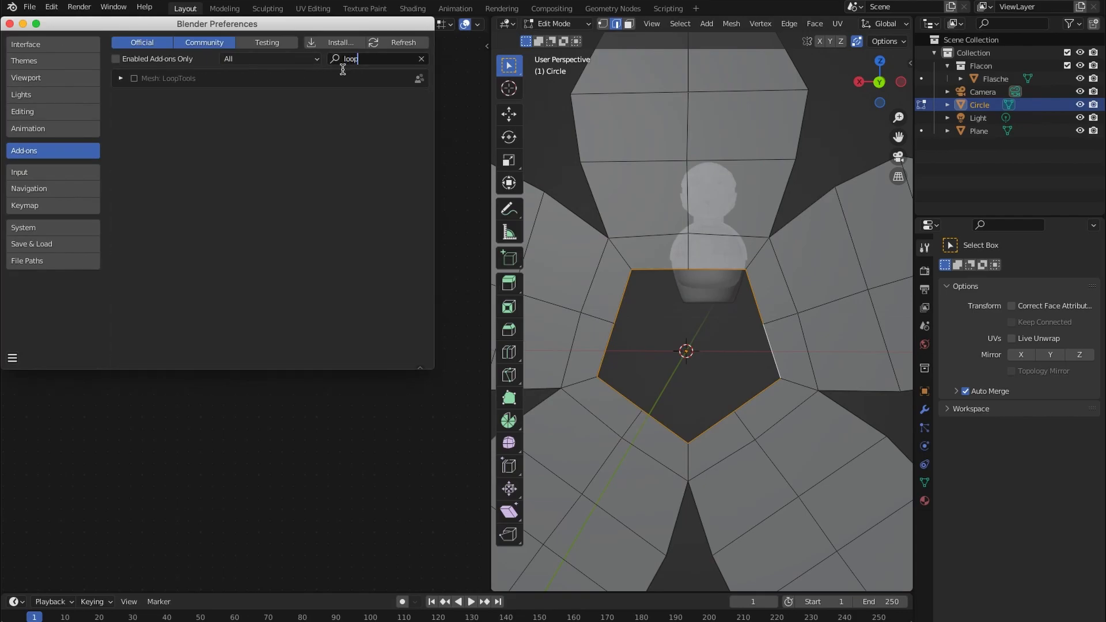
left_click(134, 78)
- Turn off Auto-Save Preferences and close the preferences window
left_click(12, 358)
left_click(55, 340)
left_click(12, 357)
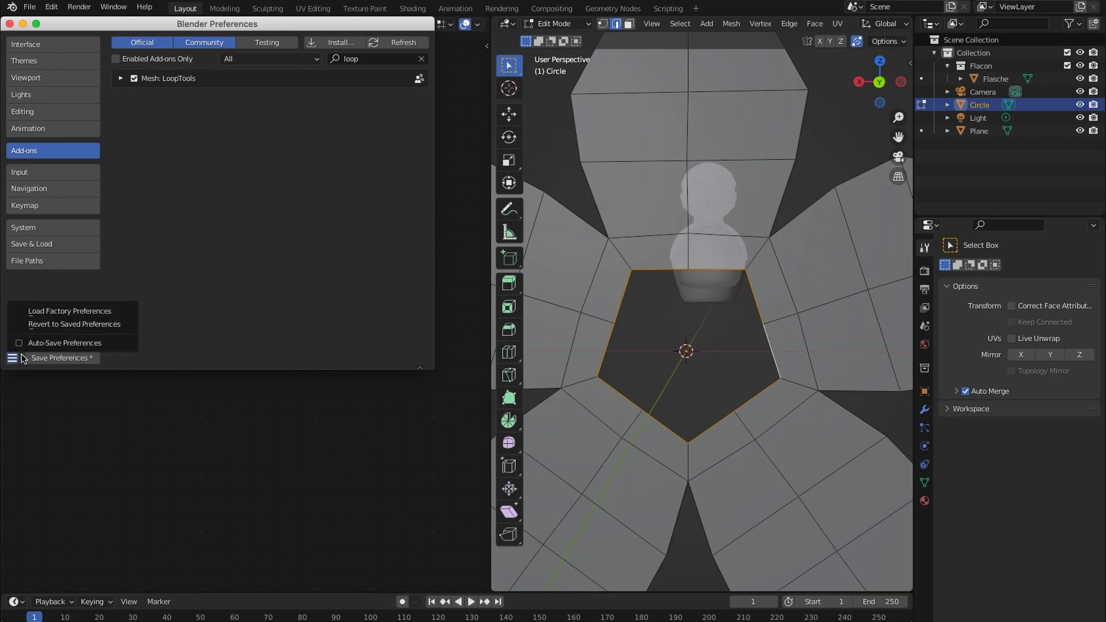
left_click(9, 24)
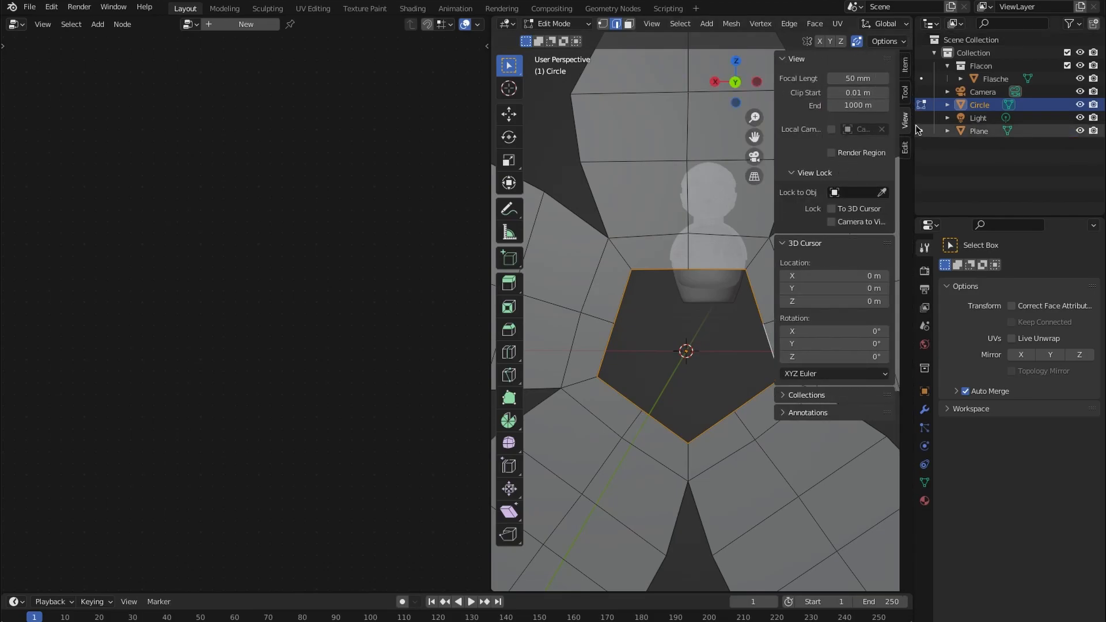
- Round the edge loop of the flower's central opening with the LoopTools Circle operation
left_click(905, 147)
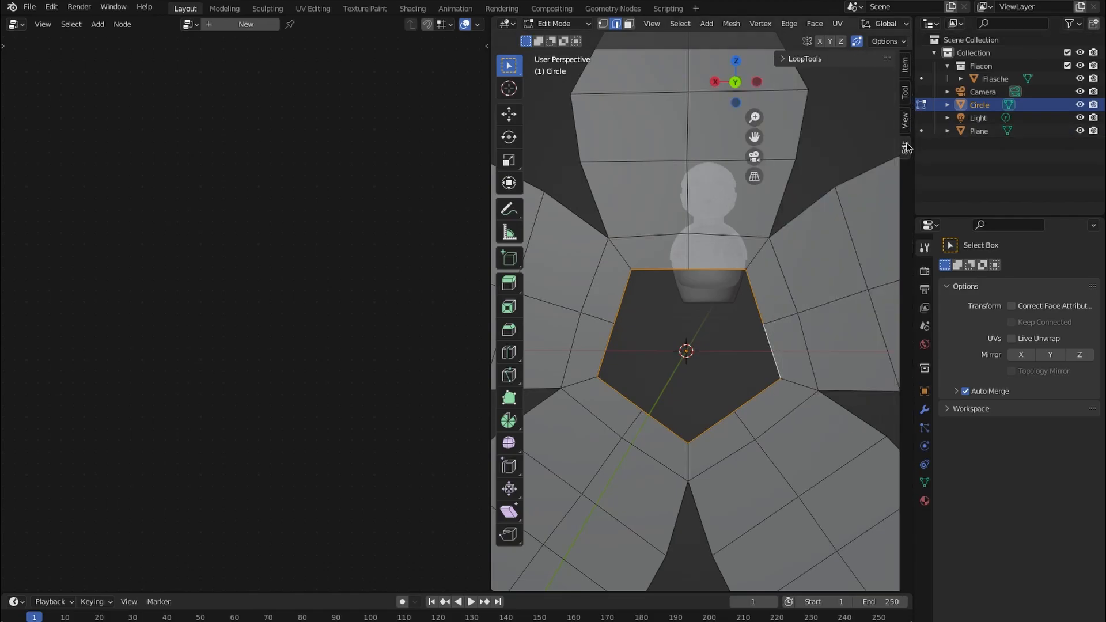
left_click(802, 59)
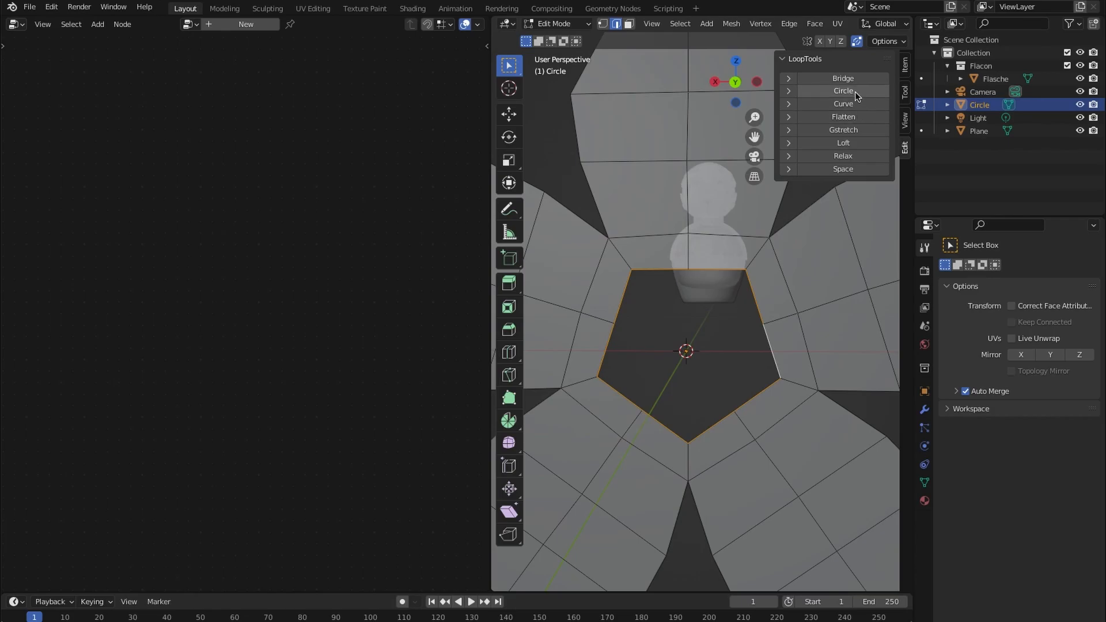
left_click(844, 91)
left_click(740, 341)
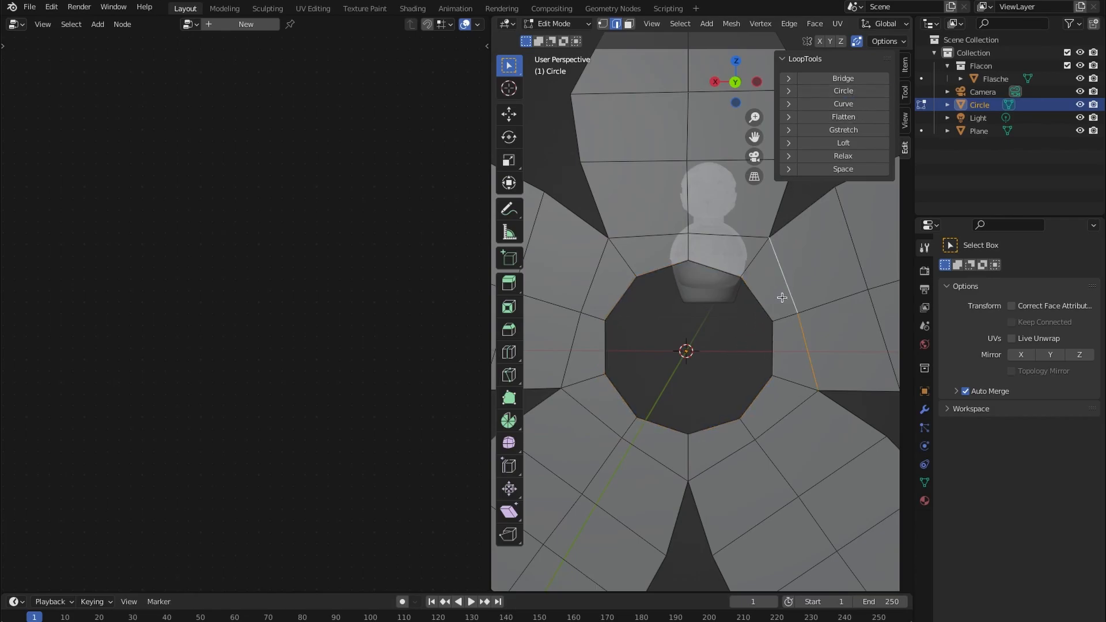
- Add a Subdivision Surface modifier to the flower in Object Mode and widen the 3D viewport
key("Tab")
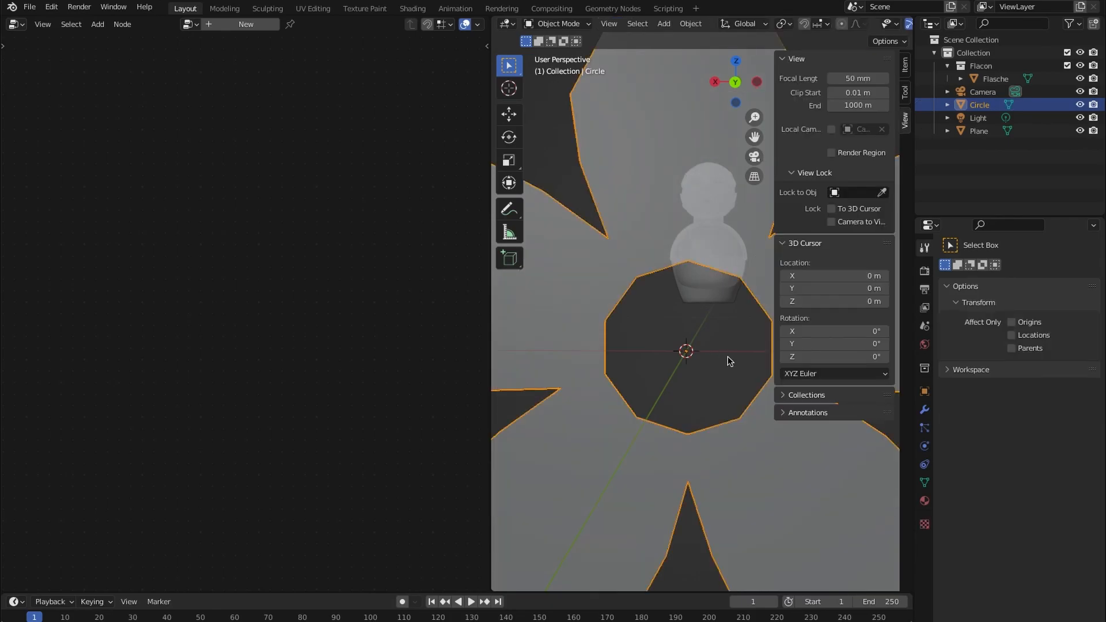
key("ctrl+1")
scroll(727, 356, "down", 5)
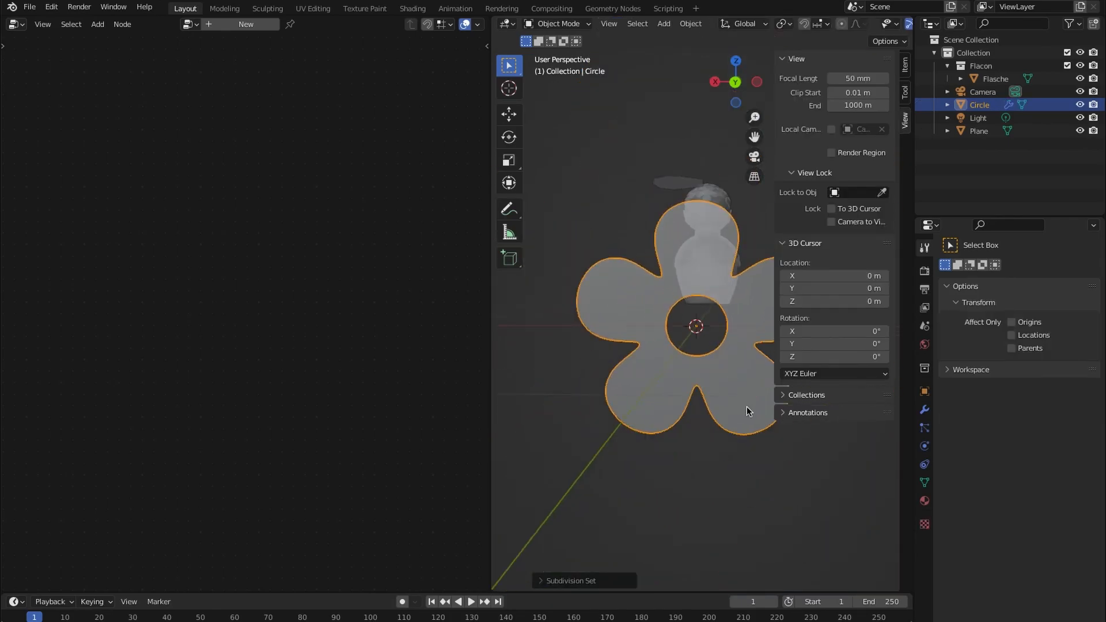
middle_click_drag(748, 406, 743, 398)
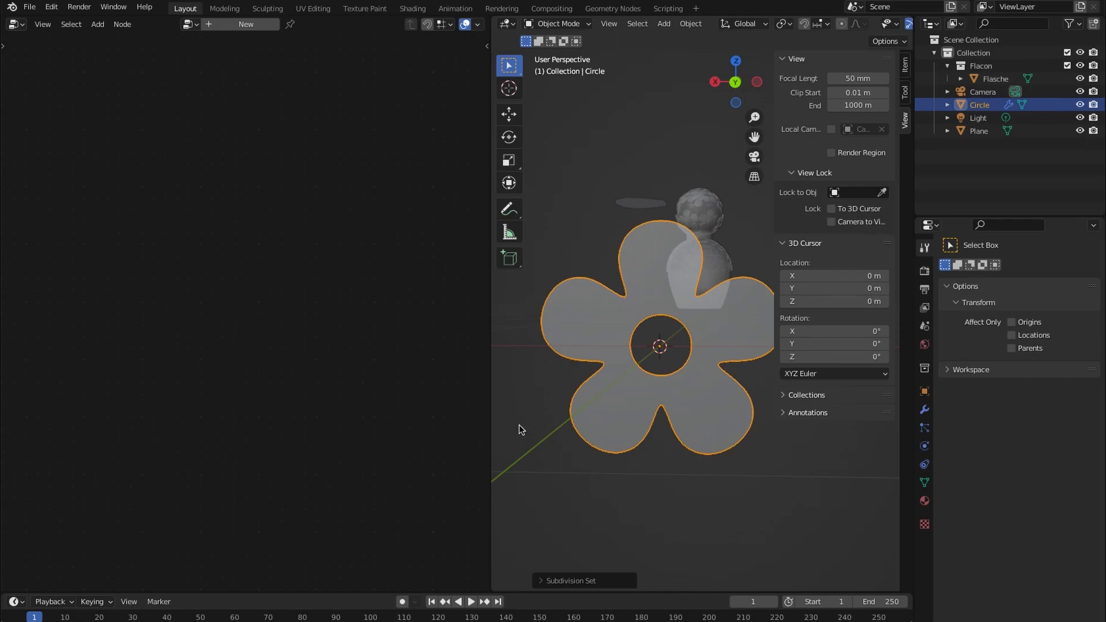
left_click_drag(490, 383, 117, 390)
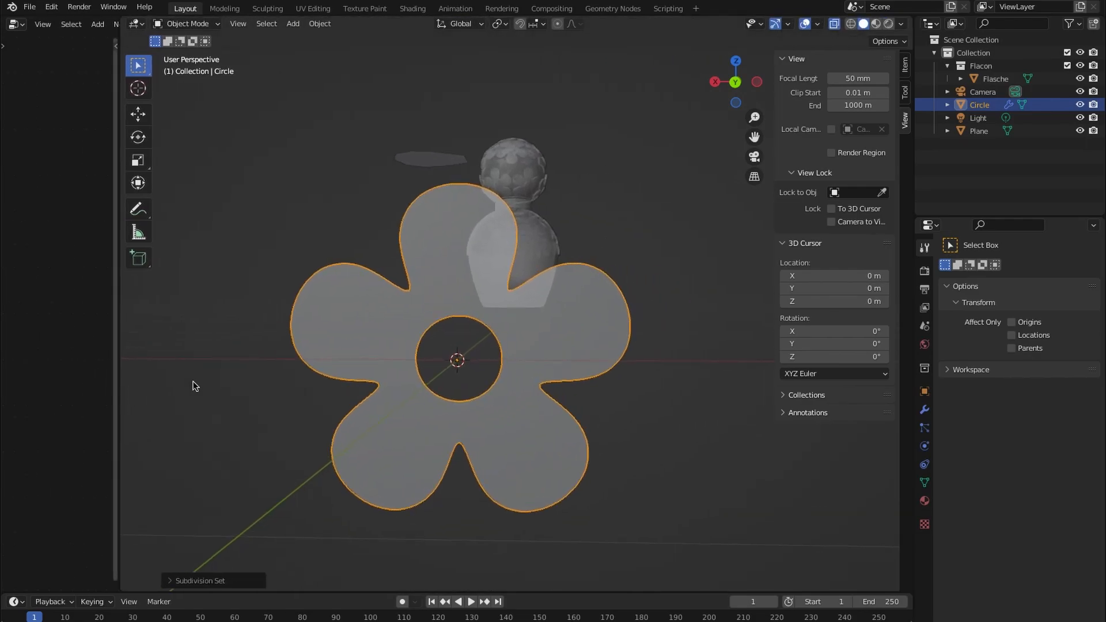
- Examine the smoothed flower and its Subdivision Surface settings from several angles
left_click(923, 409)
middle_click_drag(576, 454, 495, 426)
scroll(503, 418, "up", 2)
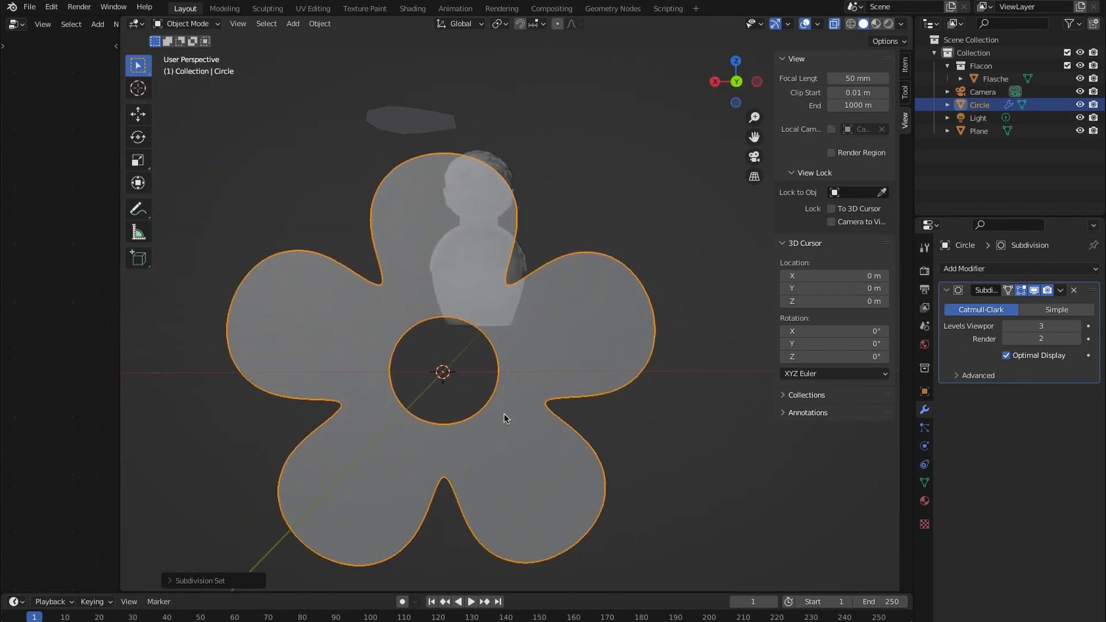
scroll(512, 413, "down", 4)
left_click(561, 394)
middle_click_drag(561, 394, 598, 429)
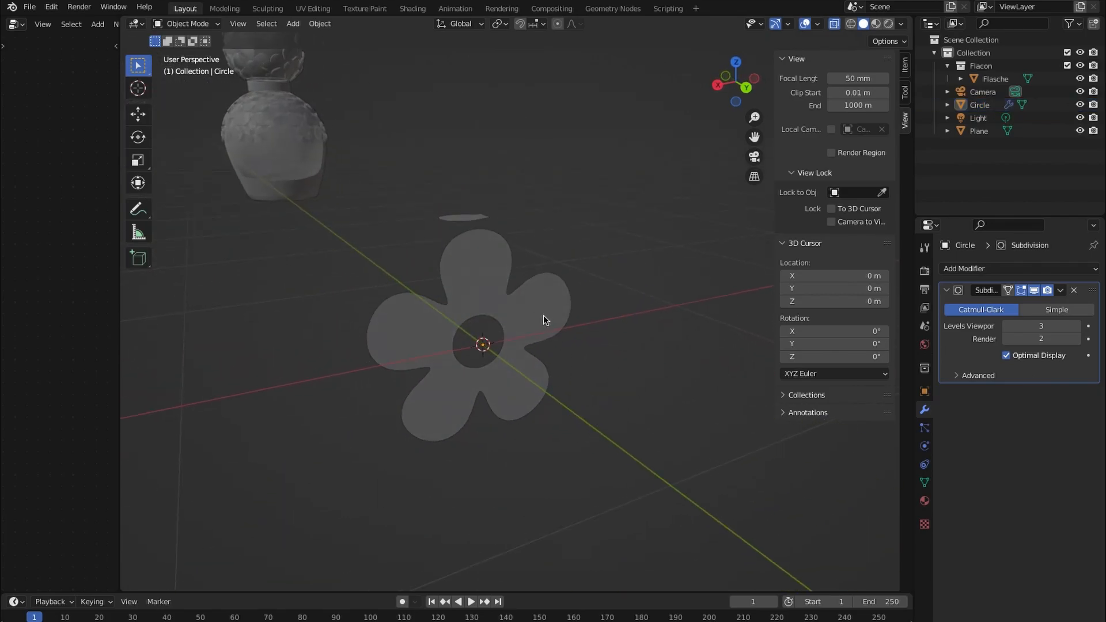
left_click(559, 322)
middle_click_drag(558, 323, 524, 268)
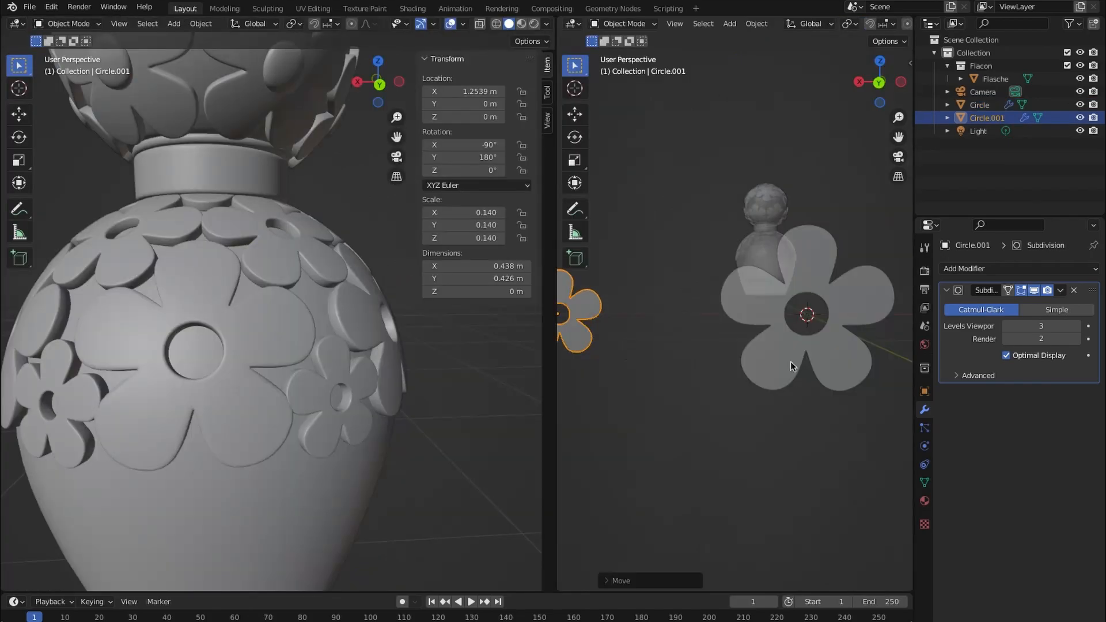
- Duplicate the flower as a medium-sized copy and scale it to 0.202
key("shift+d")
left_click(748, 357)
key("s")
left_click(773, 372)
- Space the two smaller flowers beside the large one along the X axis, placing the medium flower at X 0.8097 m
left_click(649, 328)
key("g")
key("x")
left_click(683, 345)
left_click(720, 351)
key("g")
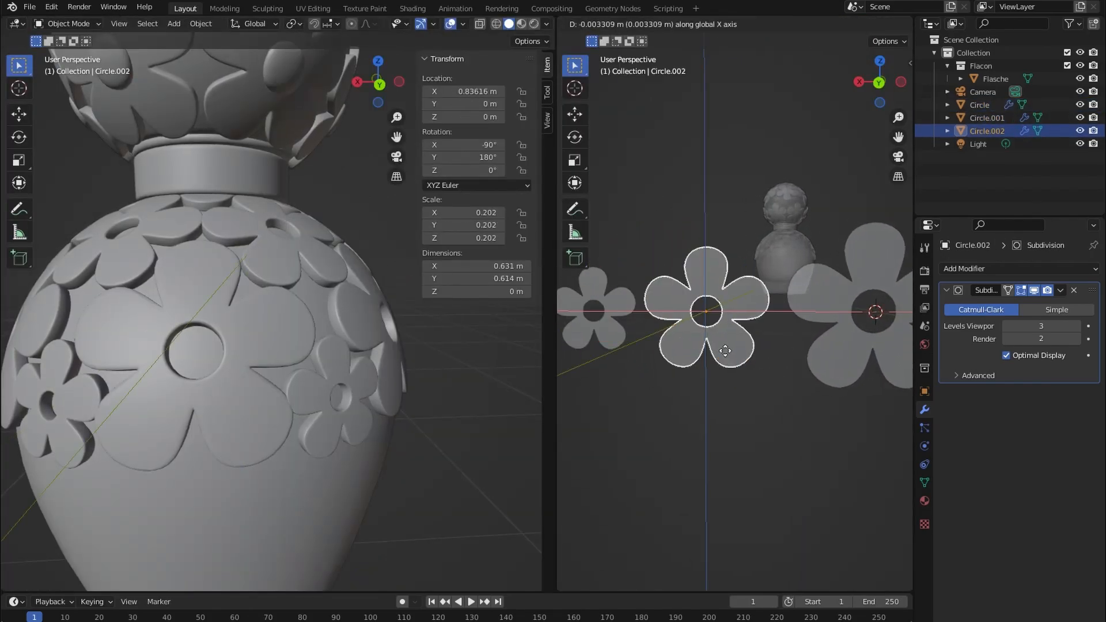
key("x")
left_click(749, 381)
middle_click_drag(758, 394, 733, 412)
left_click(787, 410)
- Adjust the medium flower's scale and slide the smallest flower along X to sit beside it
left_click(708, 364)
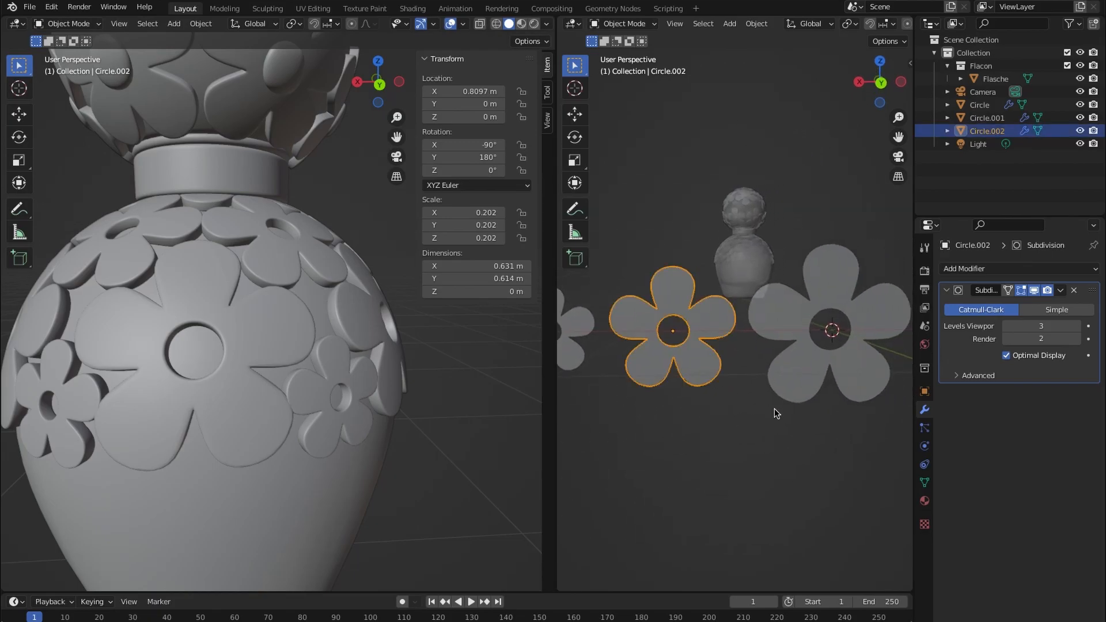
key("s")
left_click(714, 419)
middle_click_drag(794, 440, 613, 333)
left_click(613, 333)
key("g")
key("x")
left_click(720, 348)
left_click(720, 348)
- Scale the smallest flower to 0.110, move all three flowers aside along X and widen the modelling viewport
middle_click_drag(756, 391, 721, 422)
left_click(772, 407)
left_click(712, 368)
key("s")
left_click(759, 400)
left_click_drag(794, 442, 567, 359)
left_click_drag(554, 408, 391, 420)
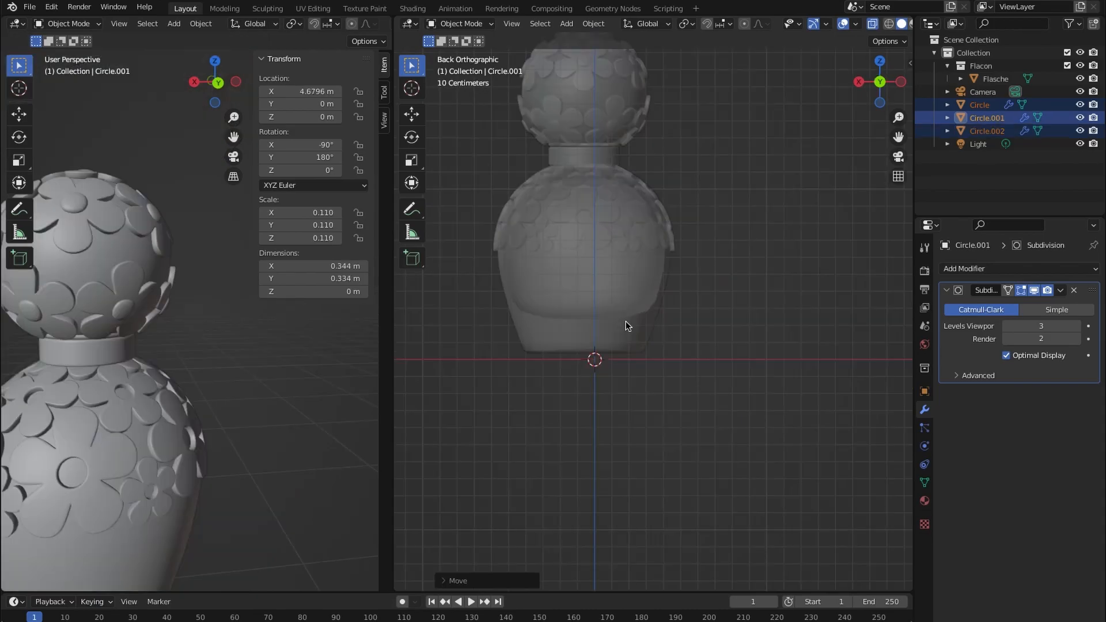
- Align the reference bottle over the world origin in back view, at X -0.003842 m and Z 0.051137 m
left_click(625, 320)
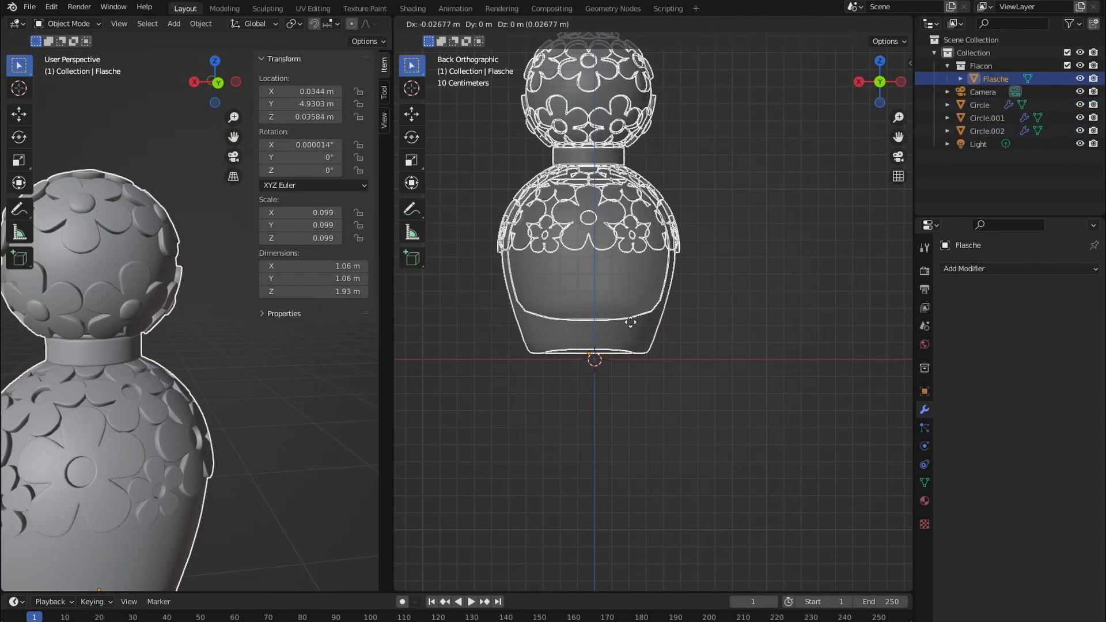
key("g")
right_click(639, 318)
- Add a mesh cylinder, scale it down towards the bottle's width and raise it along Z onto the bottle body
key("shift+a")
mouse_move(595, 323)
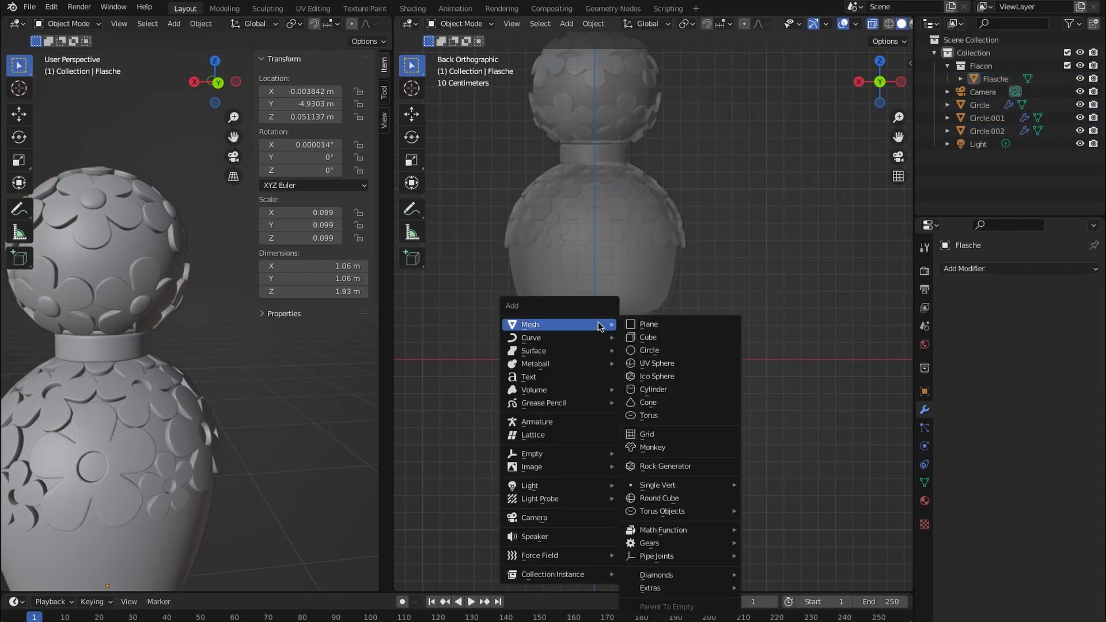
left_click(662, 388)
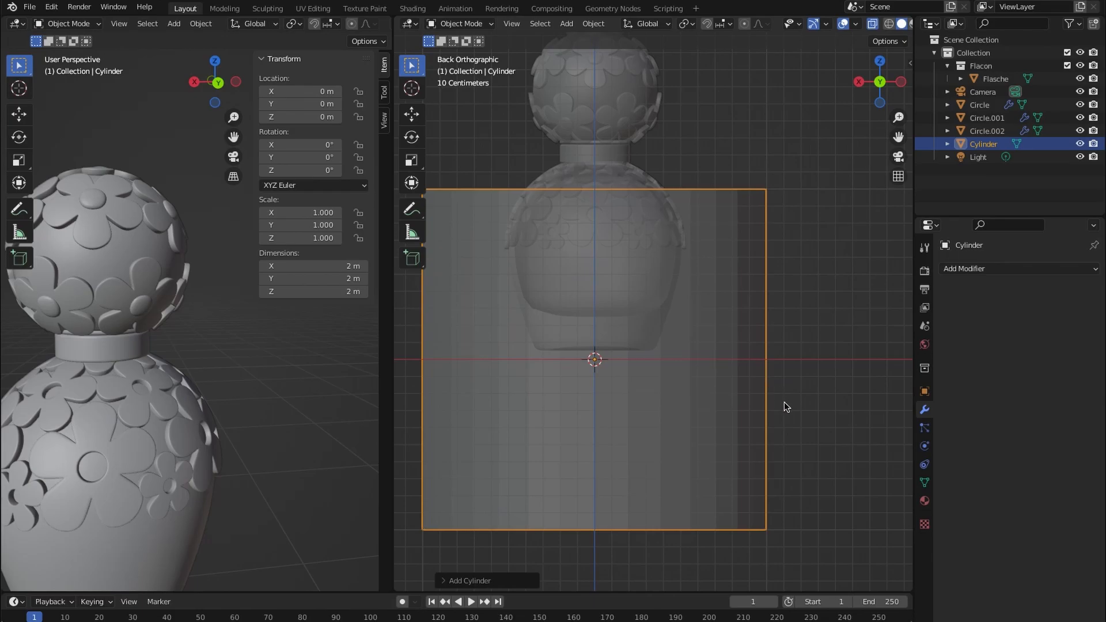
key("s")
left_click(635, 379)
key("g")
key("z")
left_click(618, 252)
- Fit the cylinder to the bottle's foot, scaling it to about 0.35 and placing it at about Z 0.41 m
scroll(618, 263, "up", 3)
middle_click_drag(629, 276, 717, 361, "shift")
key("s")
left_click(721, 378)
key("g")
key("z")
left_click(724, 436)
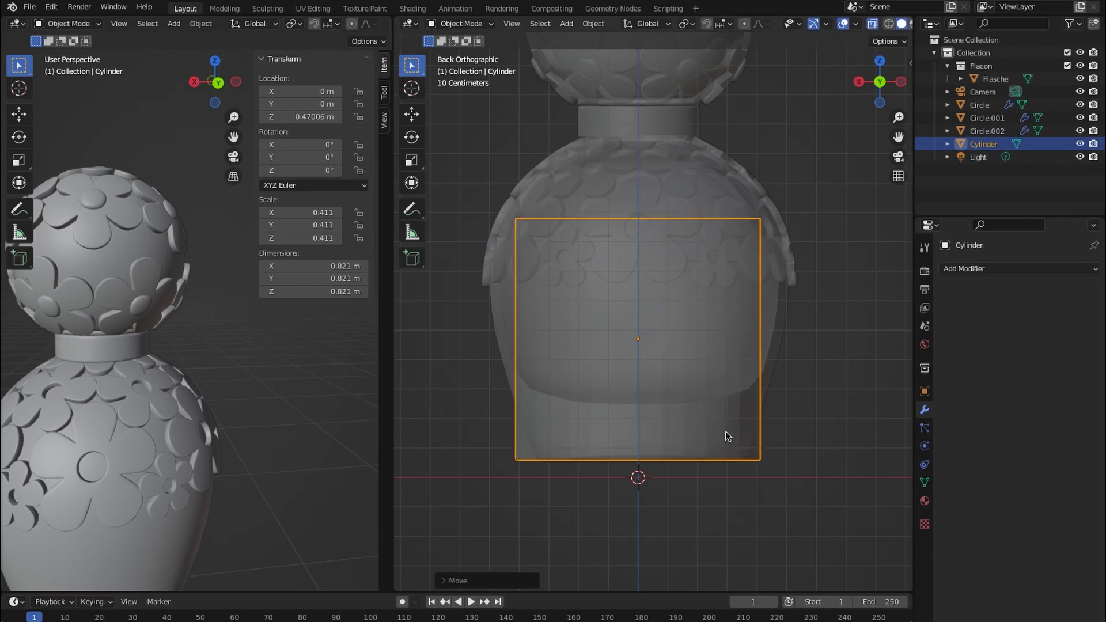
- Select the cylinder's top vertices in Edit Mode and scale them outward by about 1.5 to the bottle's width
key("Tab")
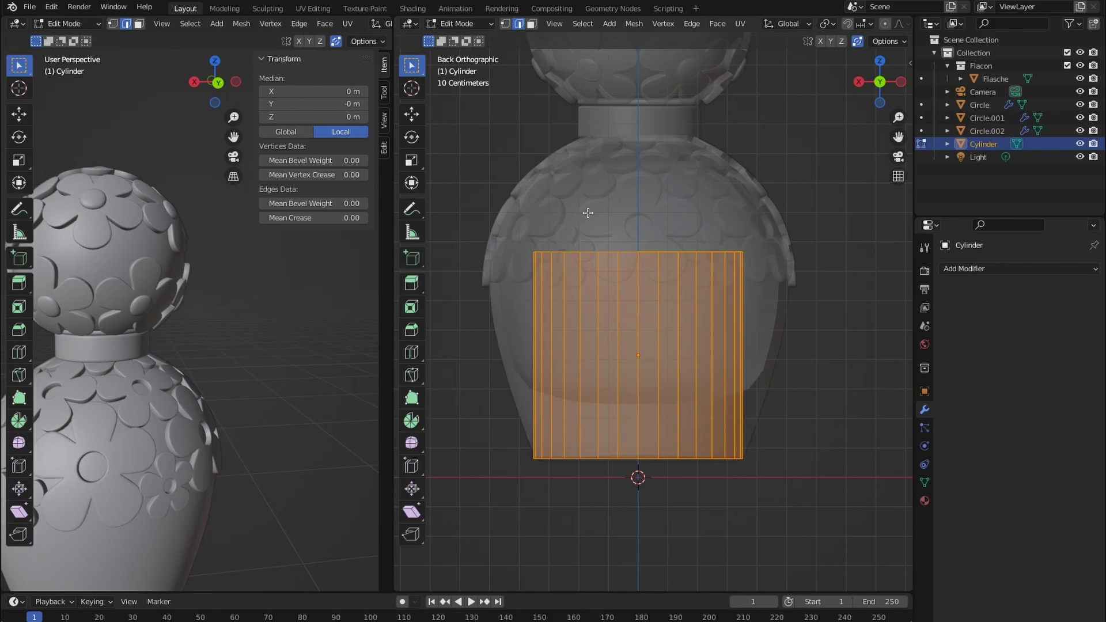
key("shift+z")
key("1")
left_click_drag(500, 220, 830, 265)
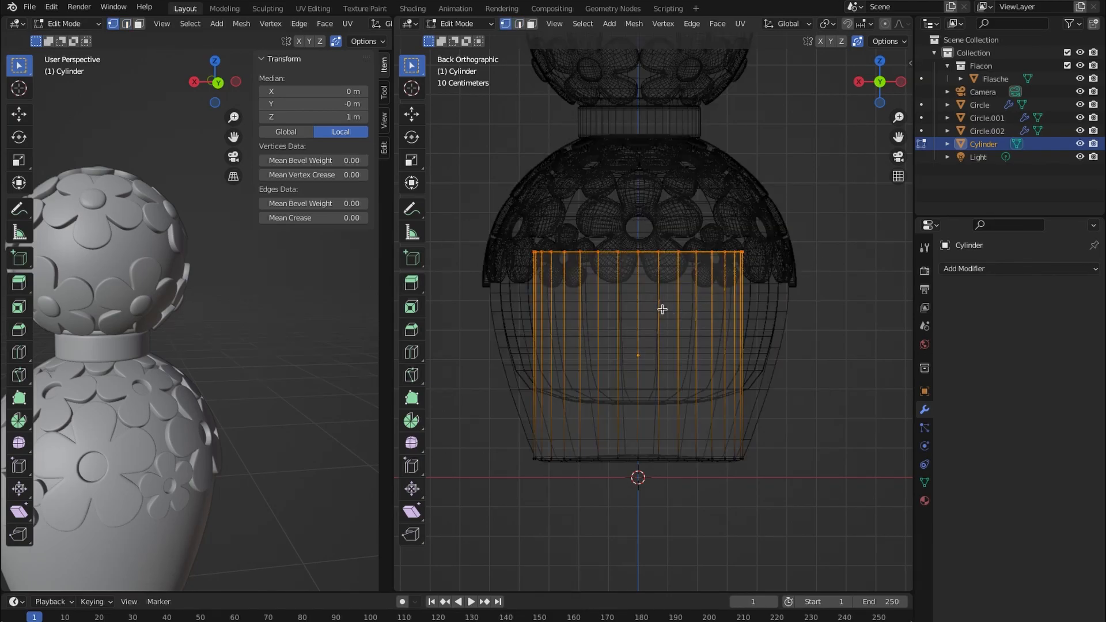
key("shift+z")
key("s")
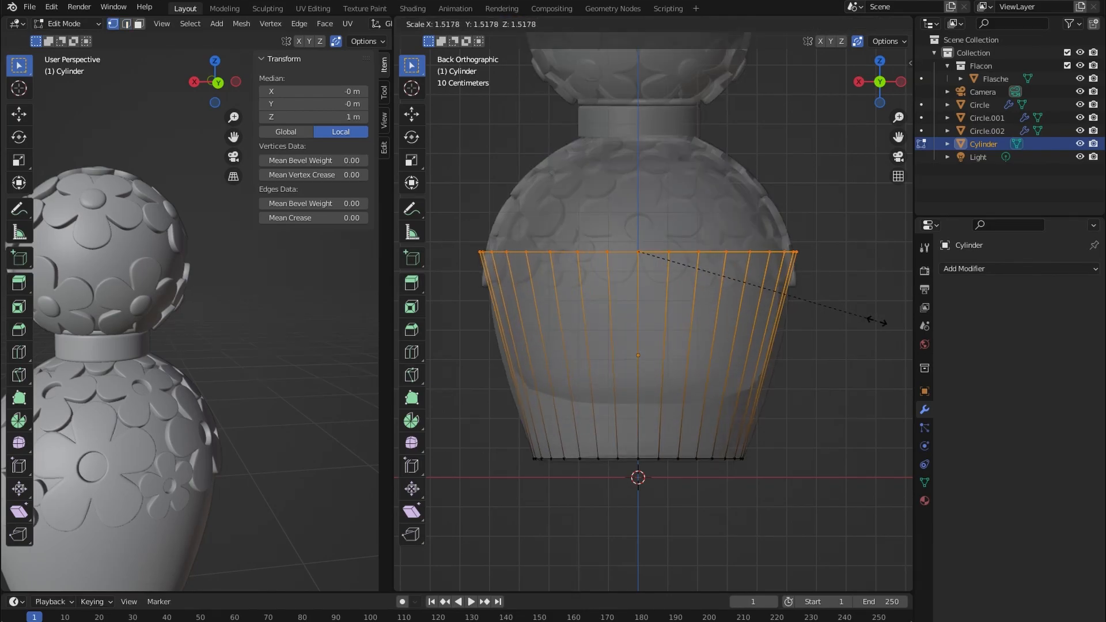
left_click(854, 318)
- Move the top vertex ring along Z to the bottle's widest height and scale it to match the outline
key("g")
key("z")
left_click(755, 321)
key("s")
left_click(766, 338)
- Extrude the top ring up to local Z 1.7622 m and scale it inward along the bottle's shoulder
key("e")
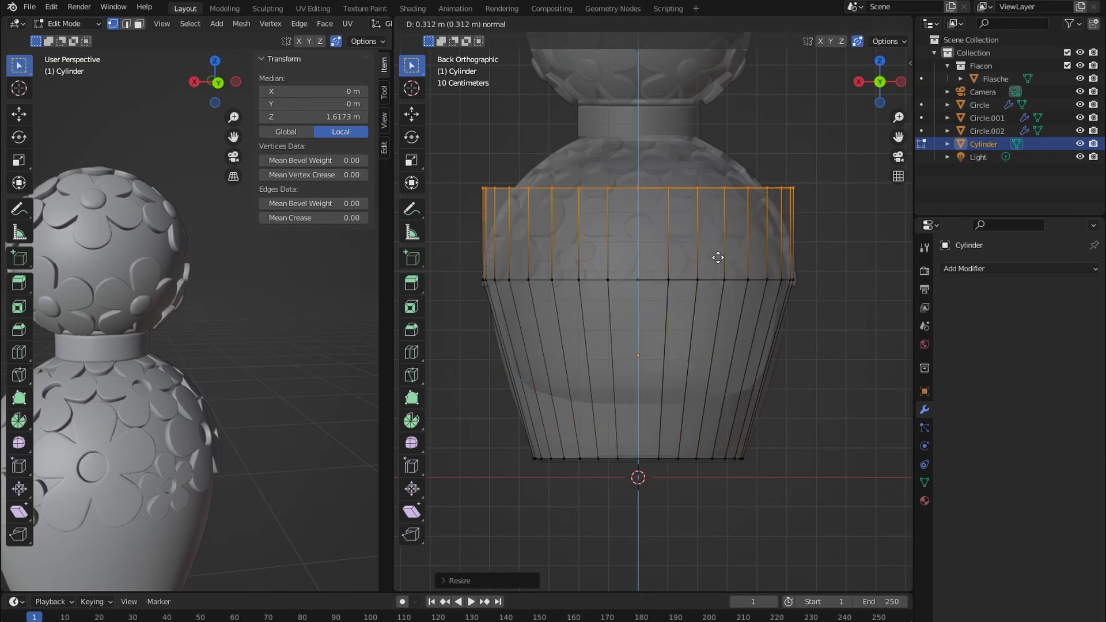
left_click(721, 244)
key("s")
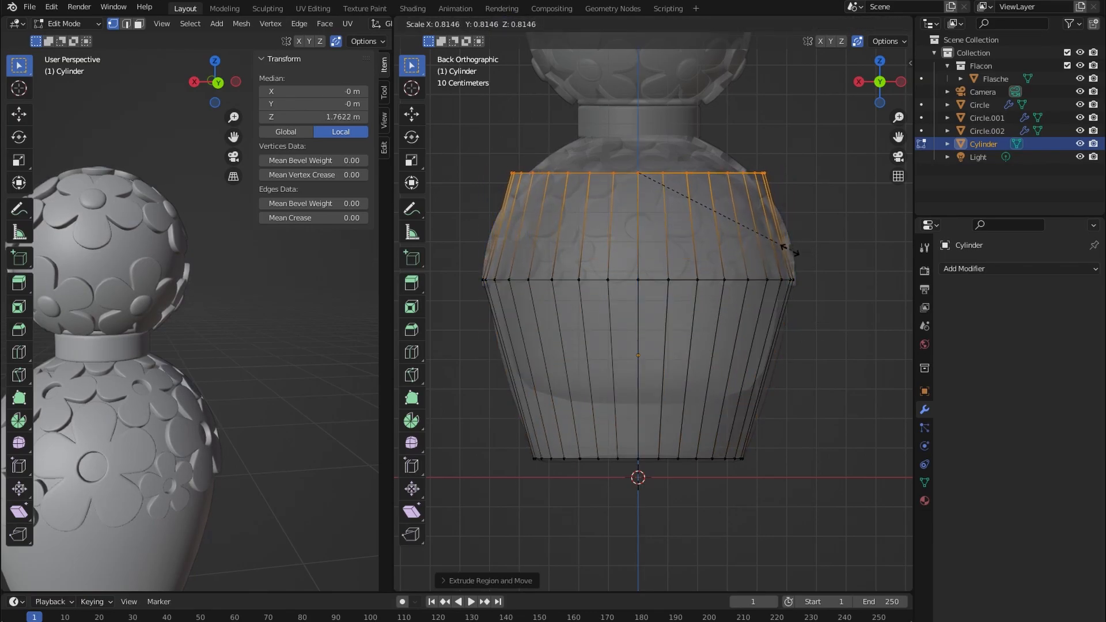
left_click(669, 254)
- Extrude the ring up to local Z 2.1149 m and scale it by about 0.52 to the base of the neck
key("e")
left_click(671, 214)
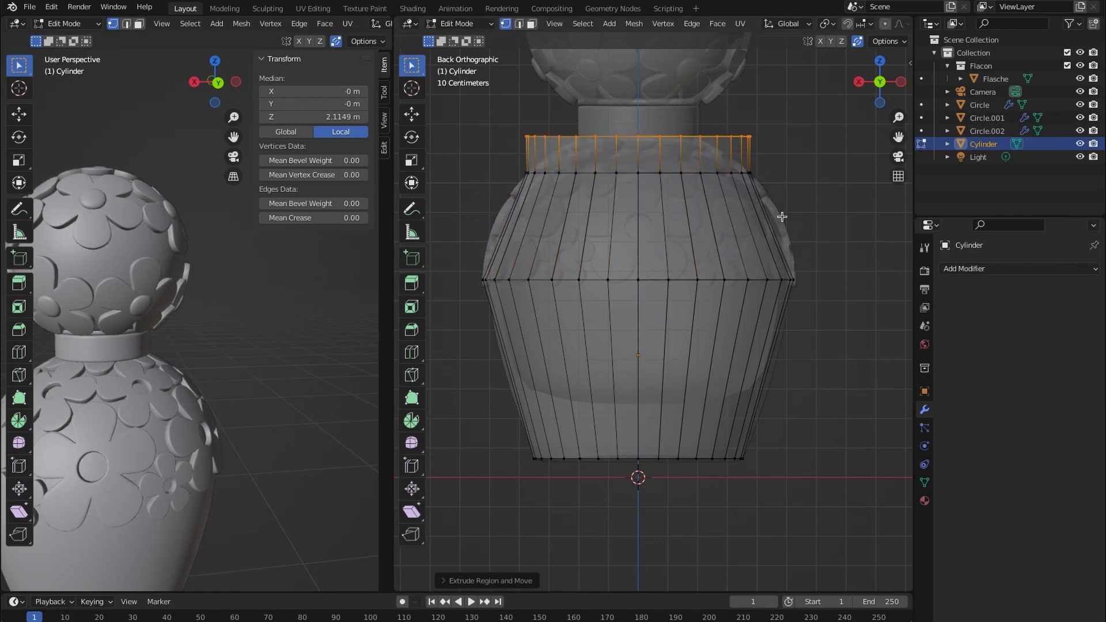
key("s")
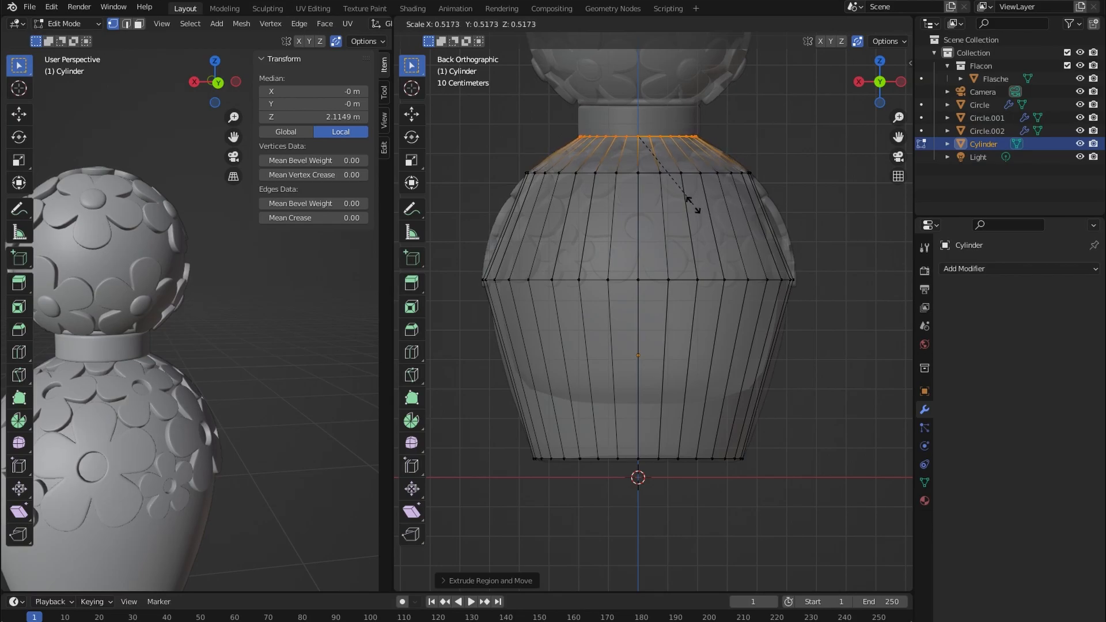
left_click(689, 199)
- Extrude the neck straight up from the narrow ring to local Z 2.8877 m
scroll(689, 260, "up", 4)
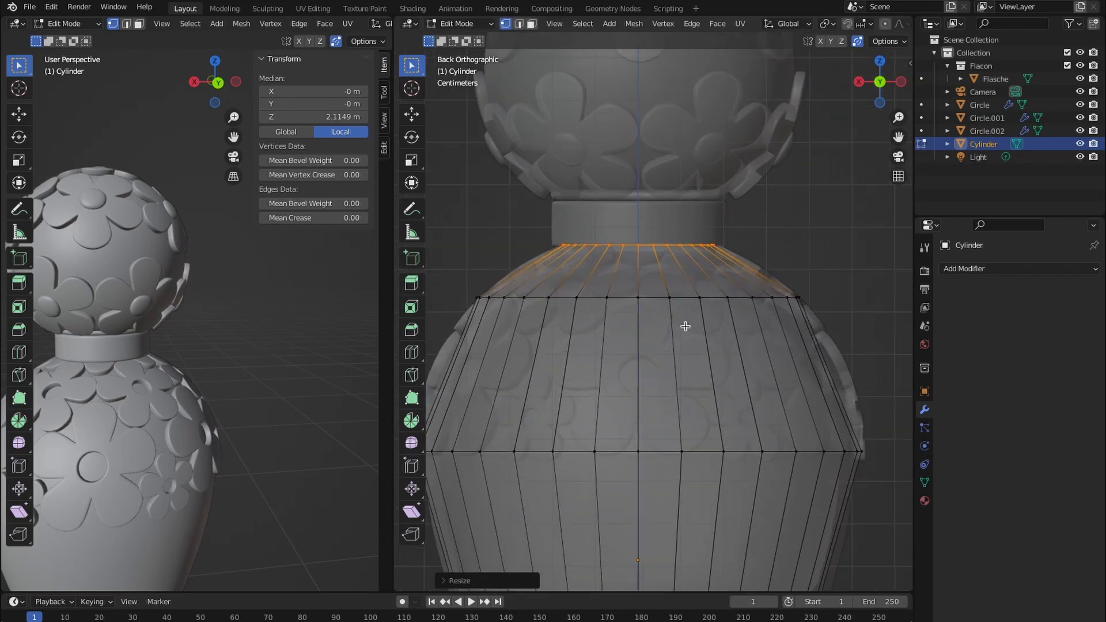
middle_click_drag(699, 355, 706, 388, "shift")
key("e")
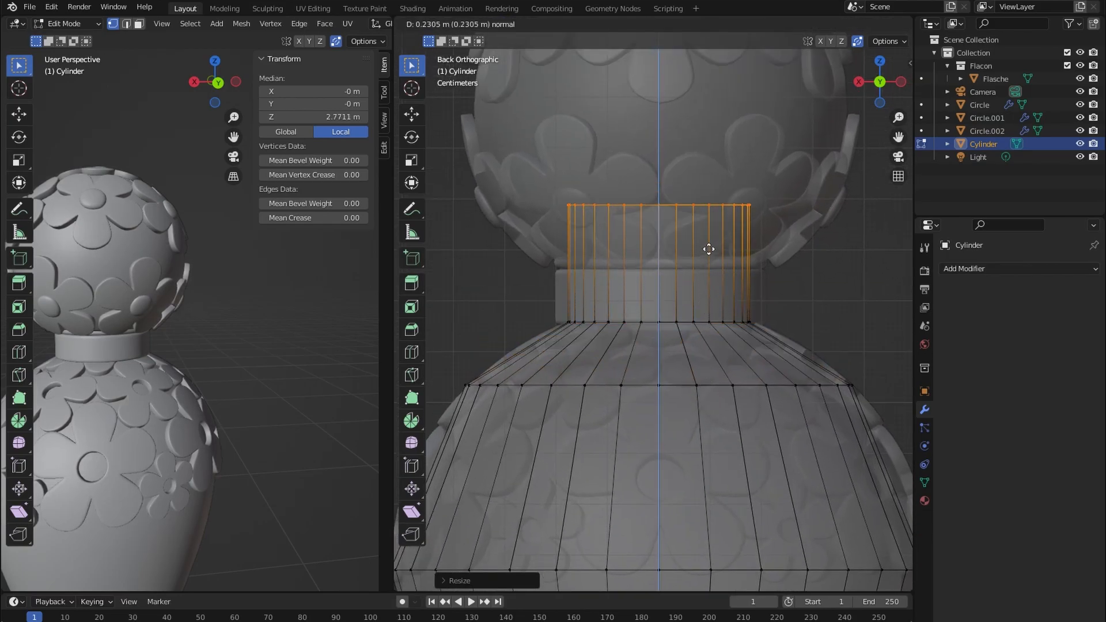
left_click(704, 252)
scroll(703, 304, "down", 5)
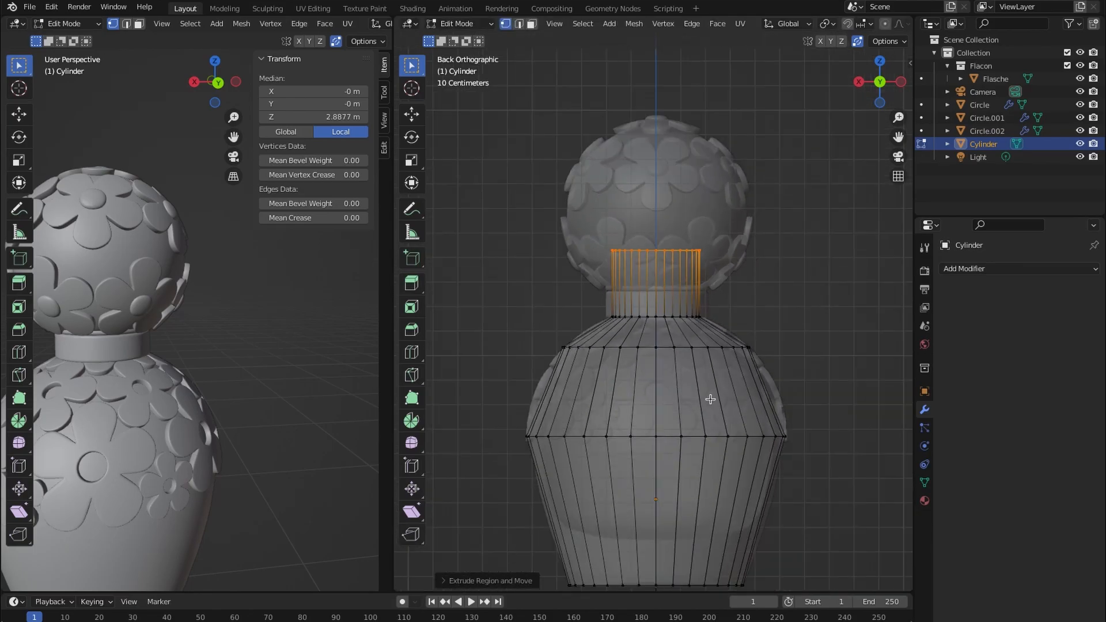
- Add a centred loop cut between the widest ring and the shoulder, and scale it by about 1.09 to the bottle outline
scroll(697, 341, "up", 1)
middle_click_drag(697, 341, 694, 303, "shift")
left_click(664, 307)
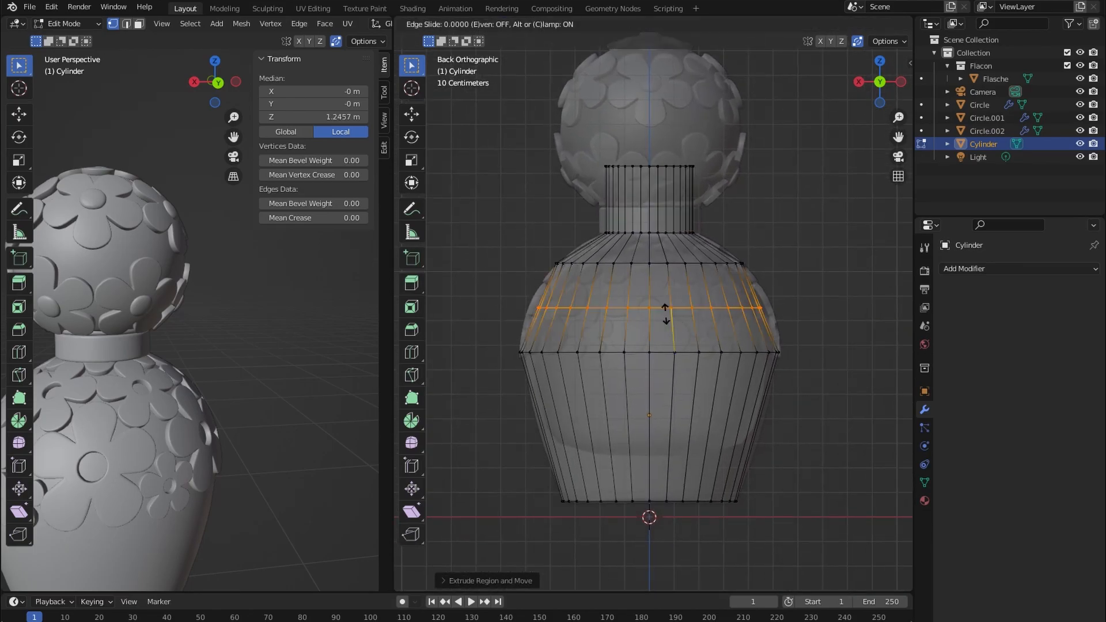
left_click(665, 306)
key("s")
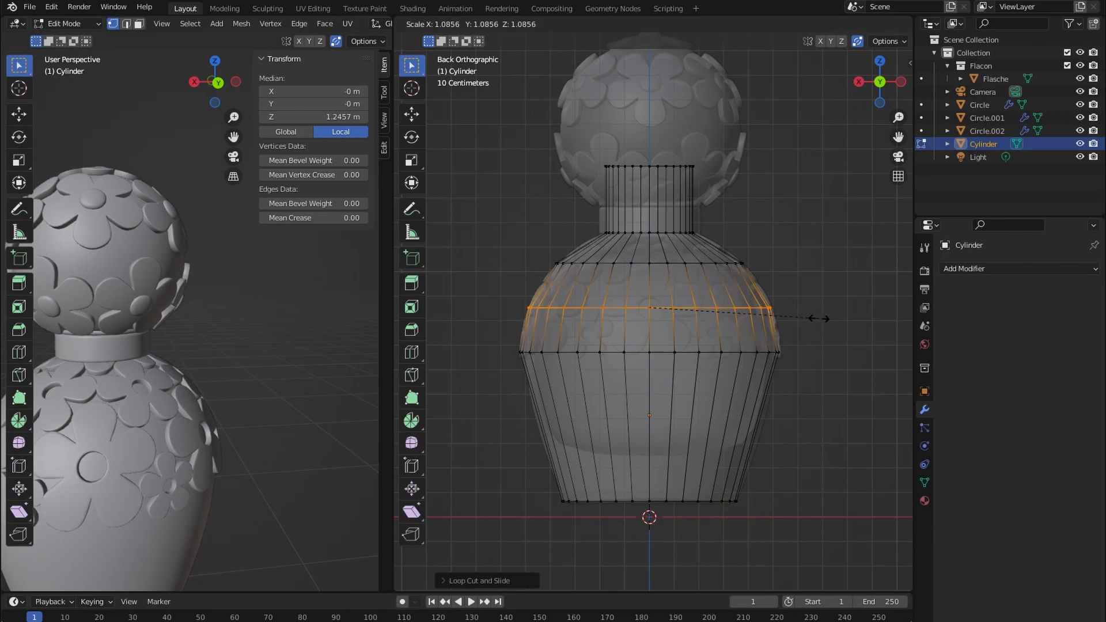
left_click(819, 318)
- Add a loop cut in the lower body, move it to local Z 0.14425 m and scale it out to the bottle outline
key("ctrl+r")
left_click(724, 406)
right_click(718, 468)
key("s")
left_click(790, 431)
key("g")
left_click(785, 402)
key("s")
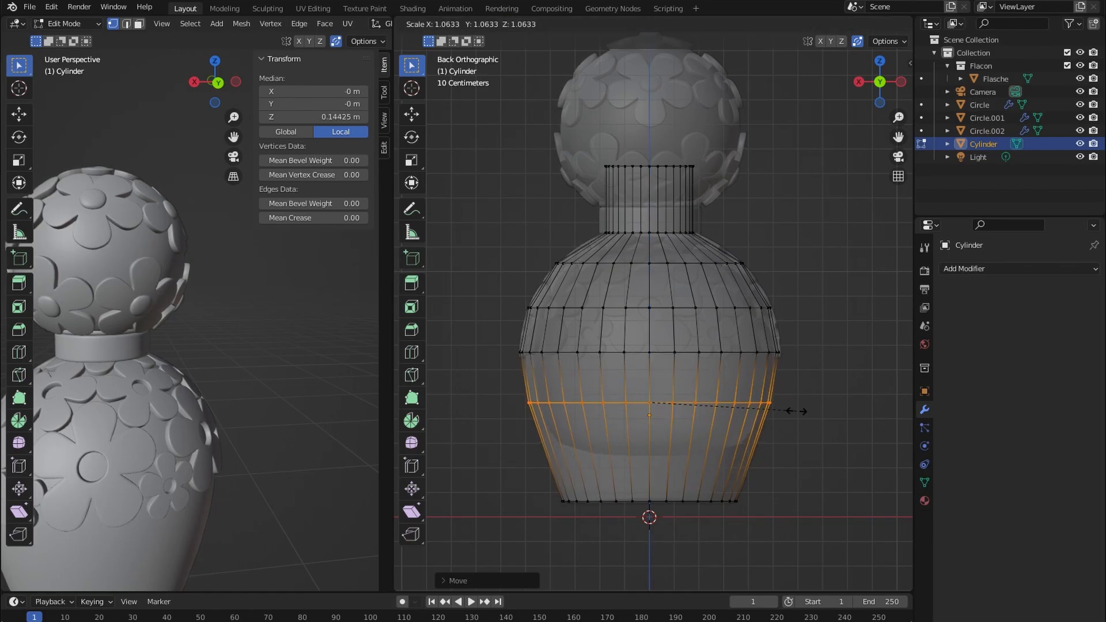
left_click(796, 411)
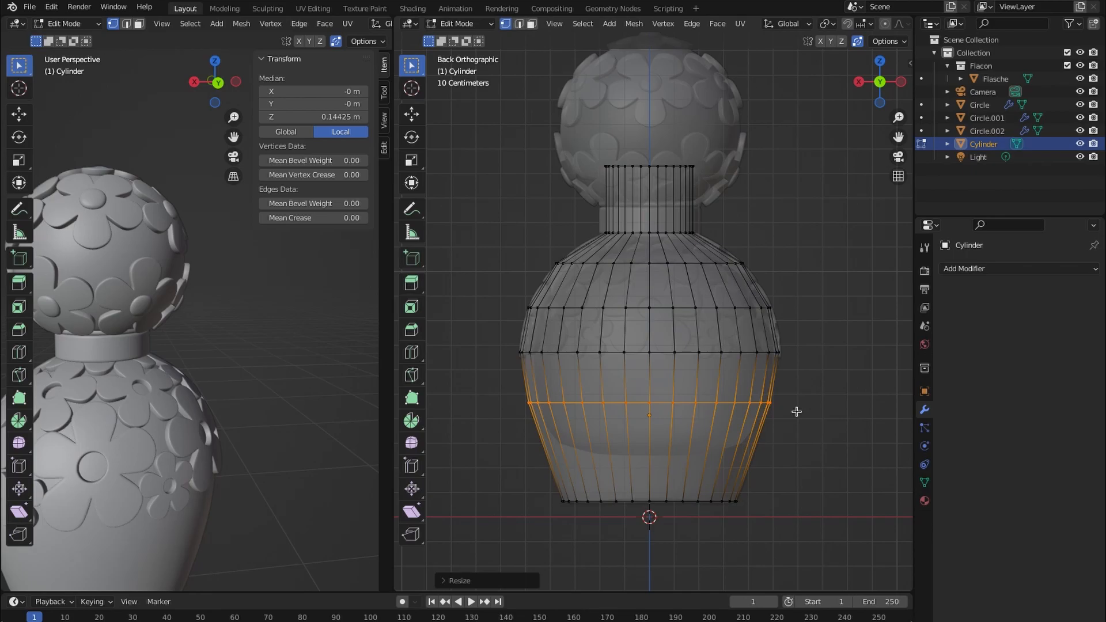
- Add a Subdivision Surface modifier to the bottle cylinder in Object Mode
key("Tab")
left_click(979, 268)
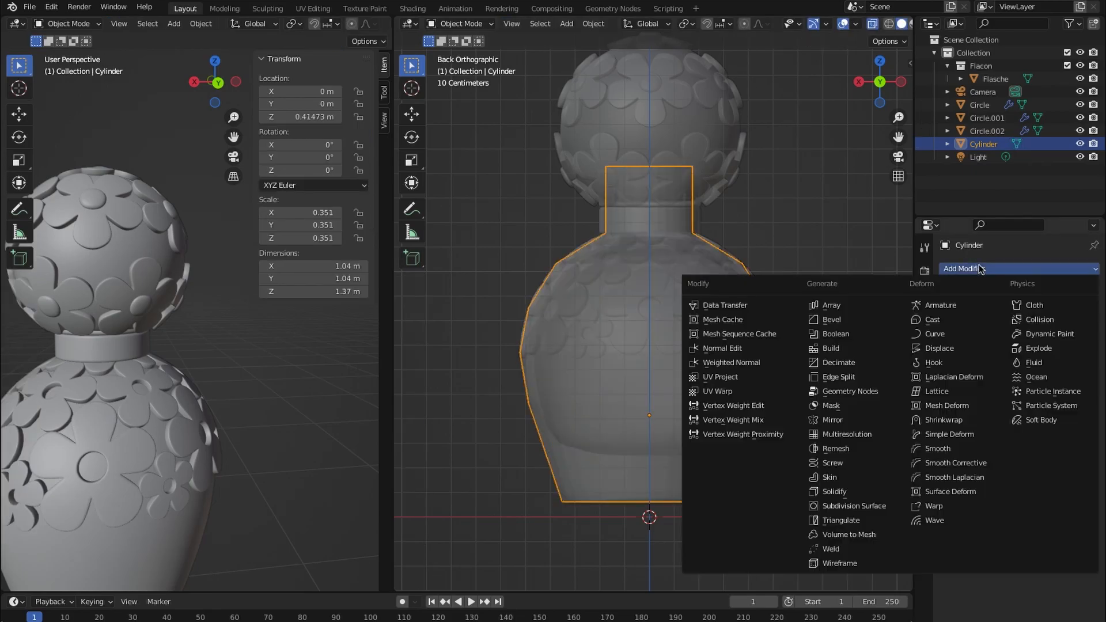
left_click(841, 501)
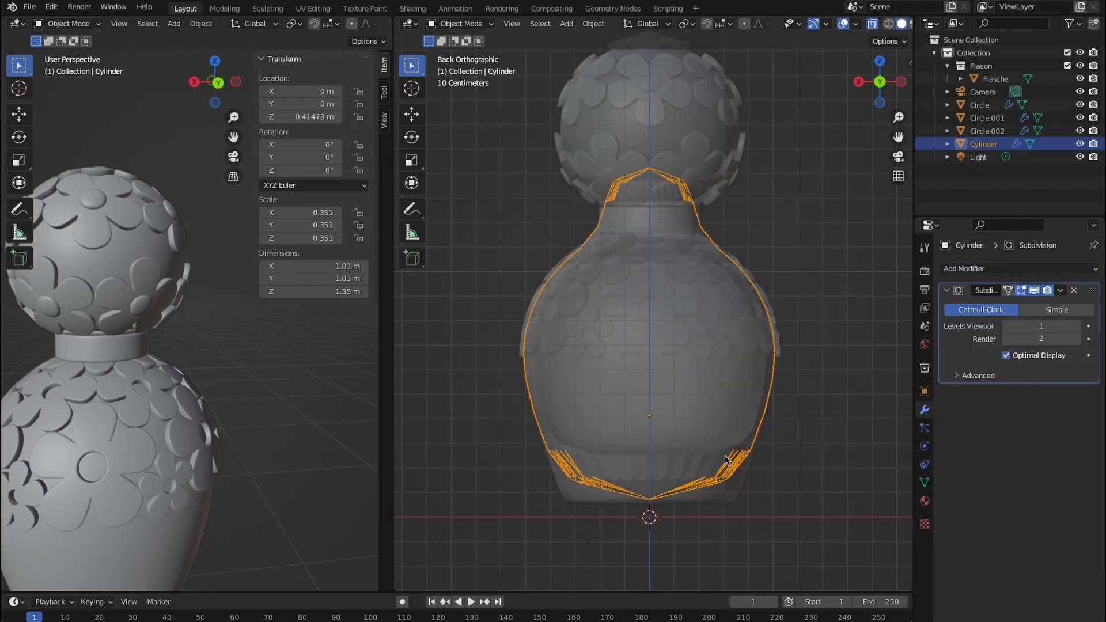
- Select the bottle's bottom face in Edit Mode and inset it slightly
key("Tab")
middle_click_drag(708, 511, 659, 470)
key("3")
left_click(680, 449)
key("alt+z")
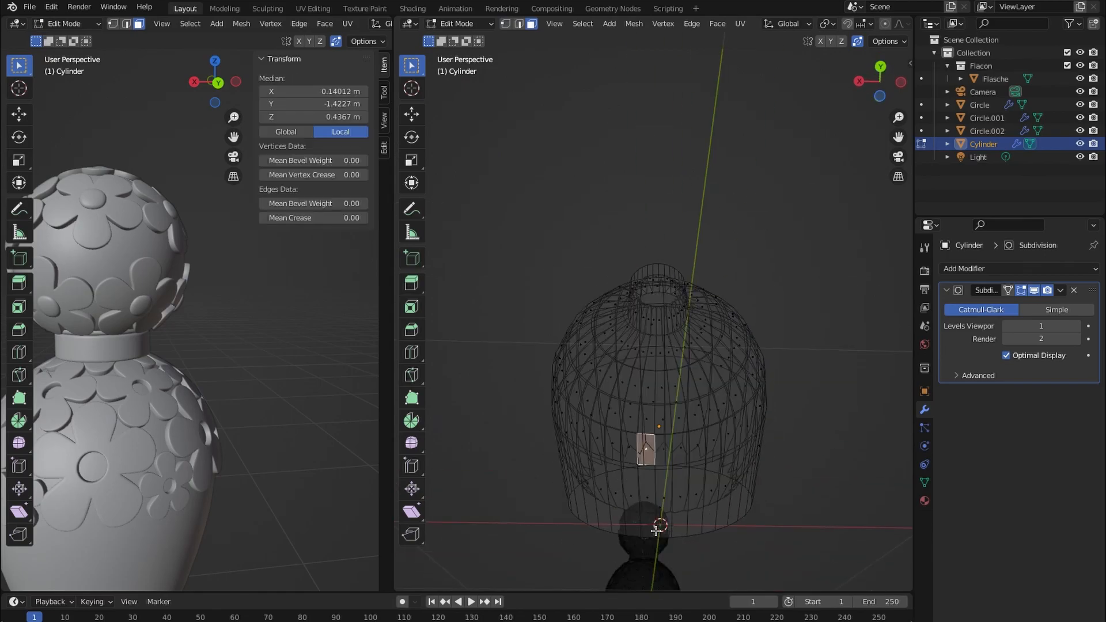
left_click(665, 473)
key("alt+z")
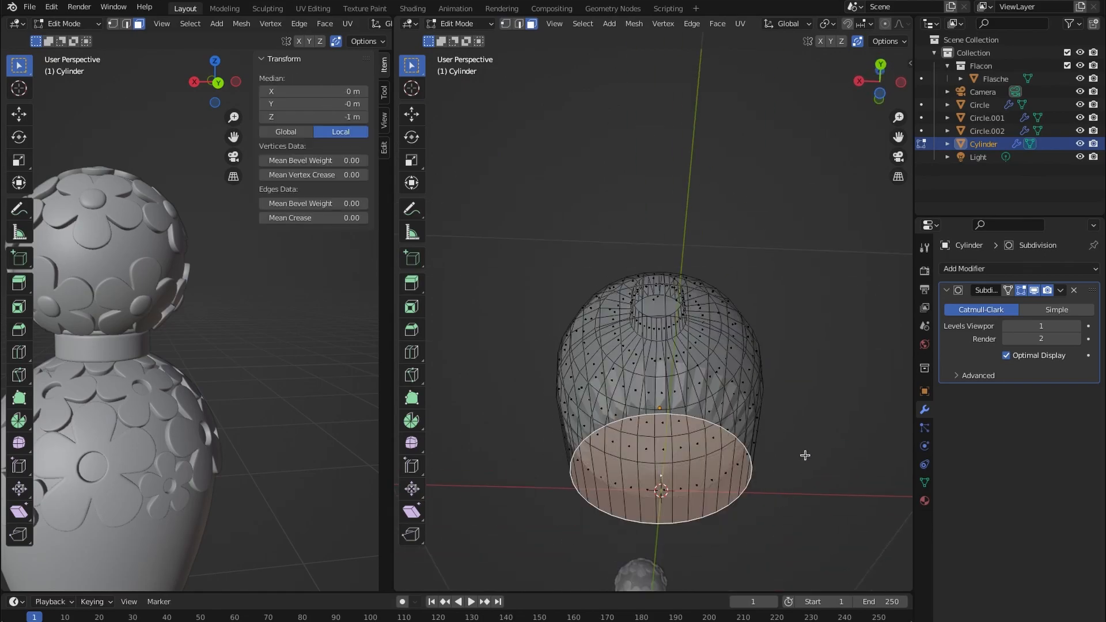
key("i")
left_click(799, 461)
- Inset the top face of the bottle's neck with a thickness of about 0.066 m
middle_click_drag(724, 286, 660, 146)
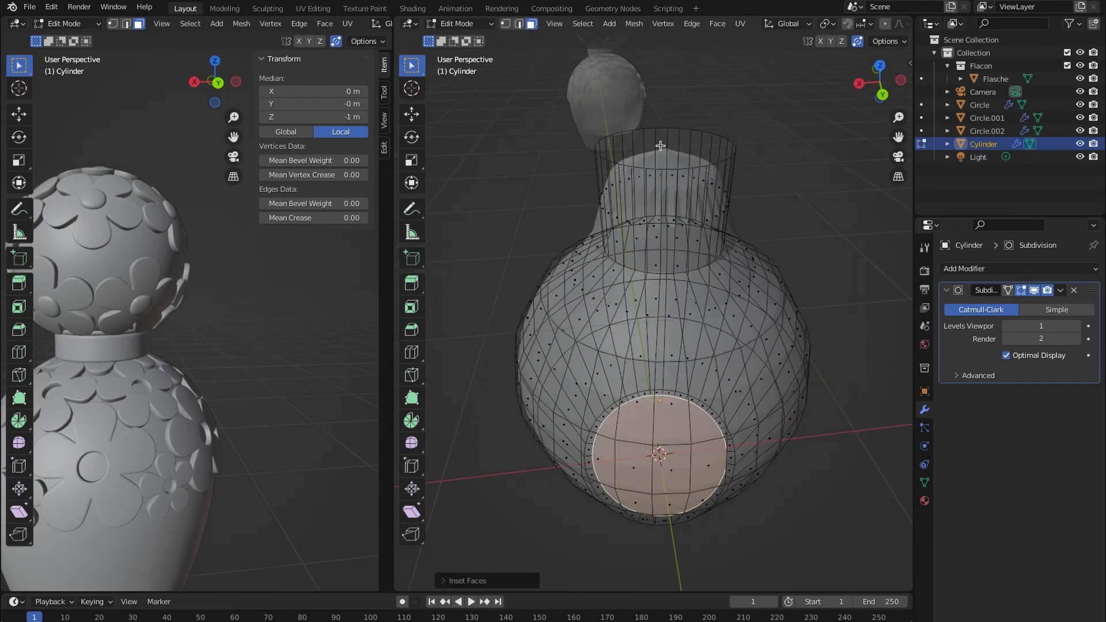
left_click(660, 145)
key("i")
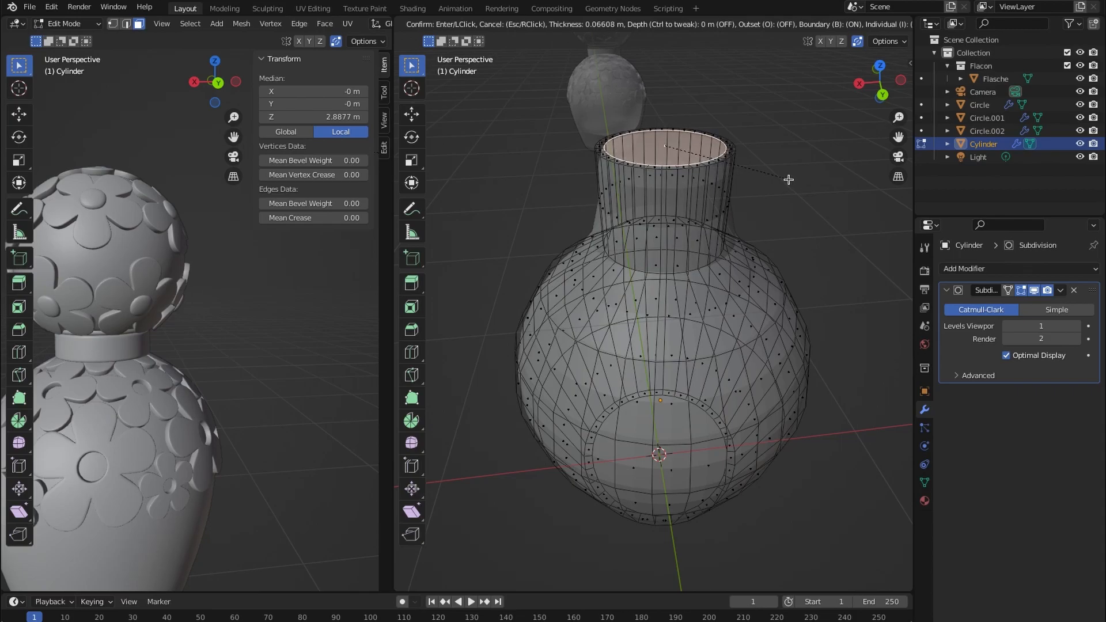
left_click(788, 180)
- Set the bottle's viewport subdivision level to 2
middle_click_drag(770, 363, 767, 299)
key("Tab")
scroll(789, 361, "down", 1)
middle_click_drag(789, 380, 810, 308, "shift")
key("ctrl+2")
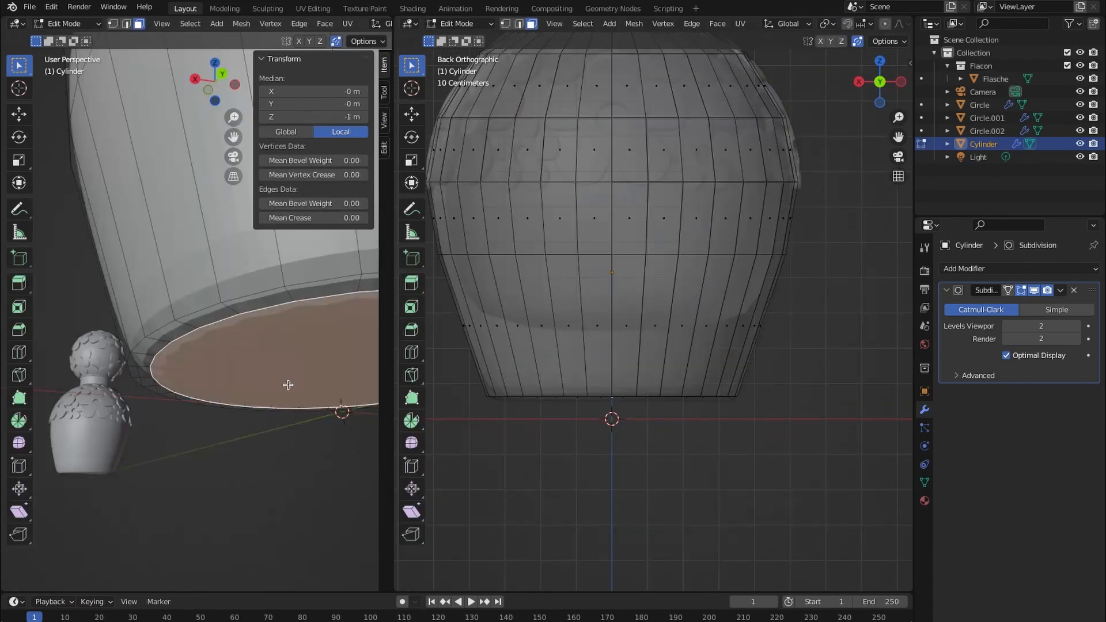
- Select the inset ring together with the bottom face and lower them along Z to local Z -1.0219 m
left_click(233, 311, "alt+shift")
scroll(776, 443, "up", 1)
middle_click_drag(778, 444, 789, 449, "shift")
key("g")
key("z")
left_click(791, 452)
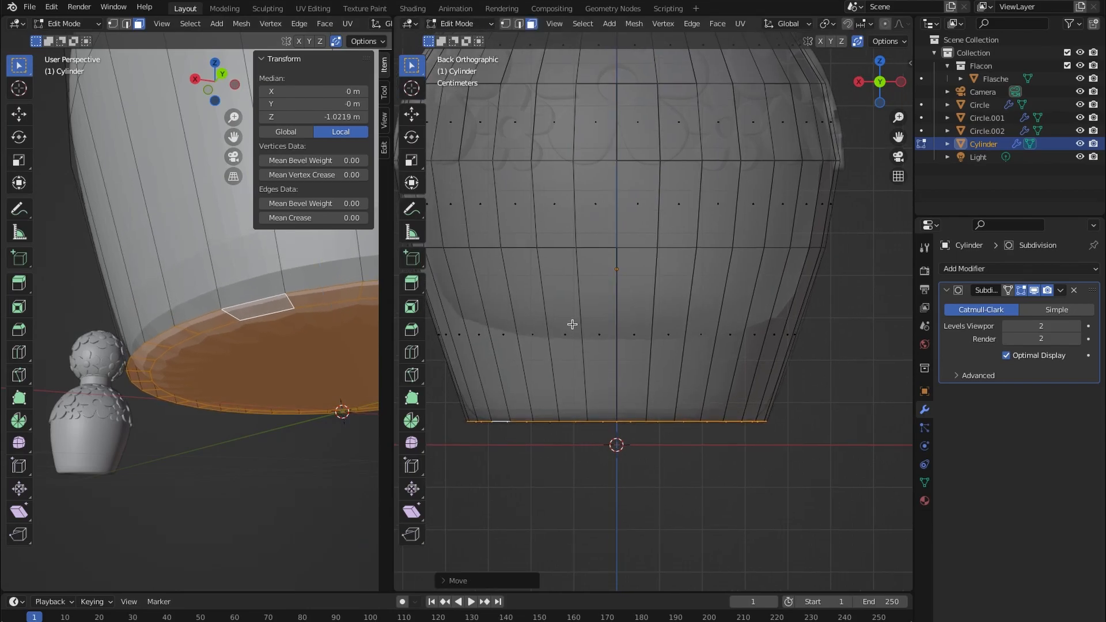
- Add a loop cut low on the bottle body, slide it towards the foot and scale it to the outline
key("ctrl+r")
left_click(573, 320)
left_click(576, 340)
key("s")
left_click(807, 378)
- Slide the lower body's edge loop along the surface and scale it to the bottle outline
left_click(778, 248, "alt")
key("g")
key("g")
left_click(757, 314)
key("s")
left_click(805, 299)
- Select an edge loop on the upper body and scale it to follow the reference bottle
middle_click_drag(773, 253, 795, 383, "shift")
left_click(798, 295, "alt")
left_click(780, 216, "alt")
key("s")
left_click(788, 251)
- Examine the smoothed bottle's body and neck in Object Mode from several angles
key("Tab")
scroll(720, 252, "down", 2)
middle_click_drag(718, 254, 758, 293)
scroll(679, 283, "down", 5)
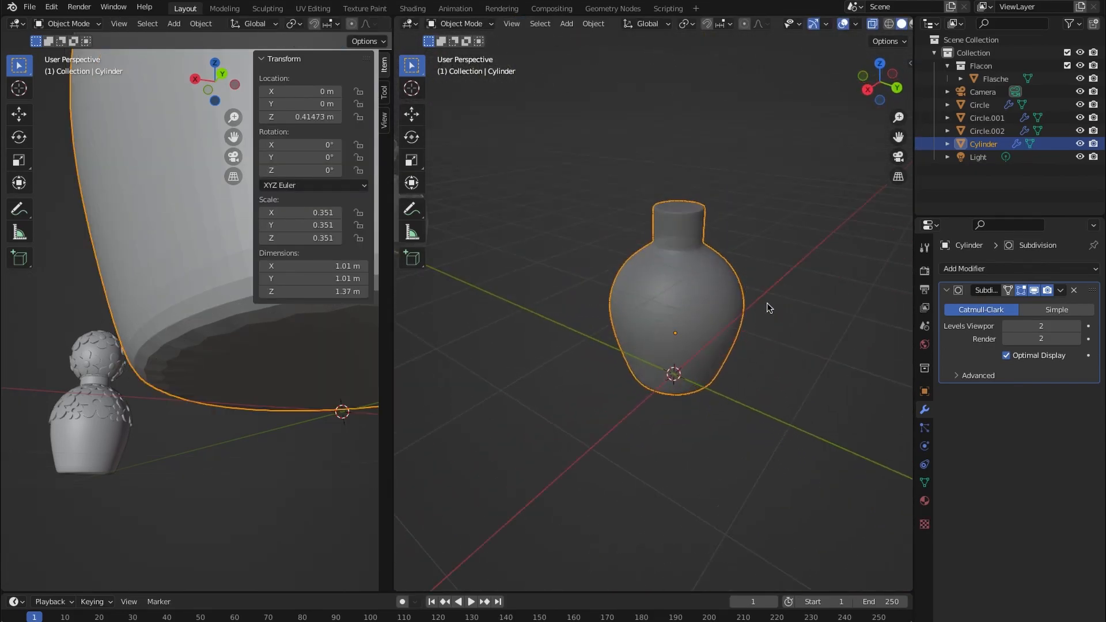
scroll(749, 271, "up", 3)
middle_click_drag(732, 228, 719, 311, "shift")
key("Tab")
left_click(686, 251, "alt")
key("Tab")
middle_click_drag(799, 278, 799, 250)
left_click(806, 259)
left_click(754, 351)
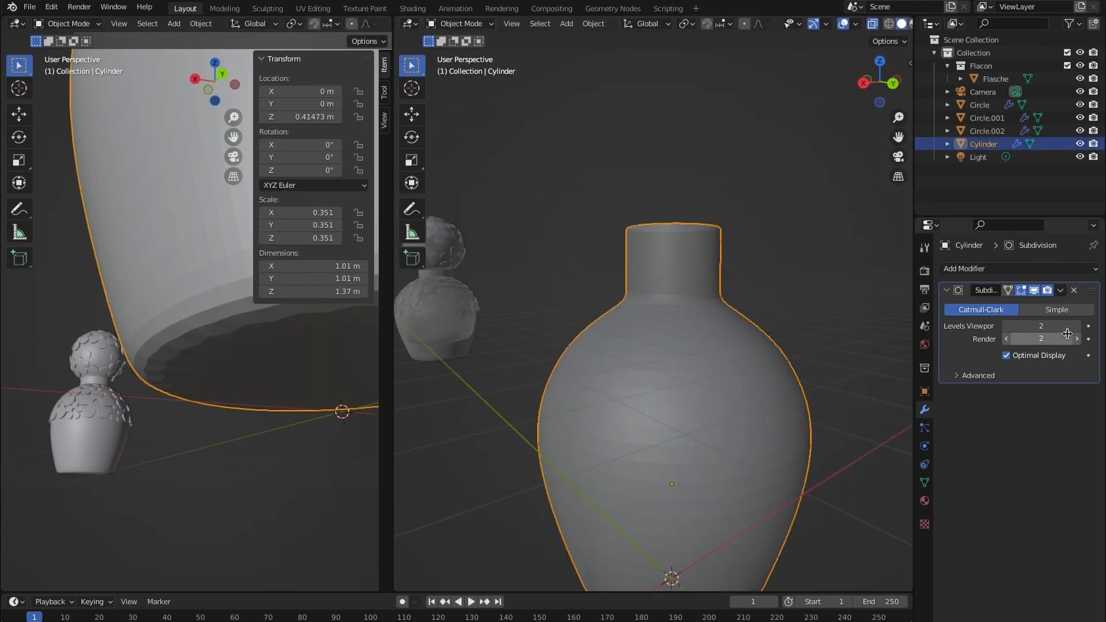
- Set the bottle's subdivision levels to 3 for both viewport and render, and deselect the bottle
left_click(1076, 326)
left_click(1076, 339)
scroll(802, 364, "down", 4)
left_click(802, 364)
middle_click_drag(801, 364, 794, 323)
- Select the face at the bottle's base in Edit Mode and scale it
middle_click_drag(595, 282, 691, 444)
key("Tab")
scroll(683, 413, "up", 3)
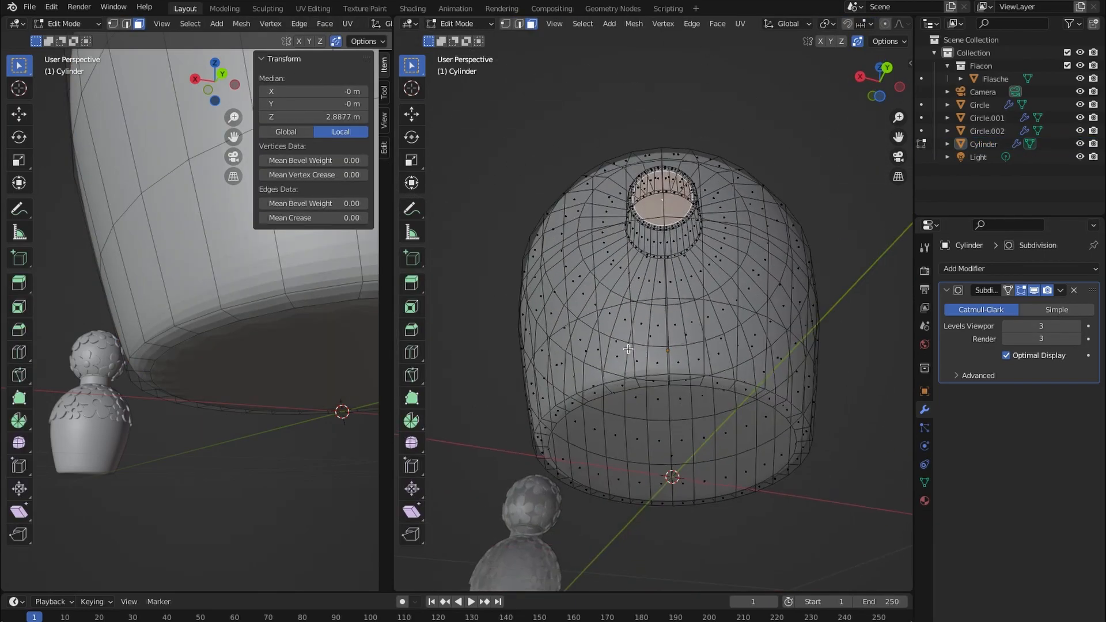
middle_click_drag(628, 349, 658, 417)
left_click(638, 444)
left_click(639, 459)
key("s")
left_click(829, 479)
- Move the selected base face vertically along the Z axis
key("Tab")
middle_click_drag(766, 449, 790, 519)
middle_click_drag(790, 518, 702, 382, "shift")
key("Tab")
key("g")
key("z")
left_click(770, 385)
- Turn off X-ray, select the central face of the bottle's underside and inset it
key("Tab")
key("alt+z")
scroll(700, 379, "down", 4)
left_click(682, 241)
key("Tab")
left_click(651, 265)
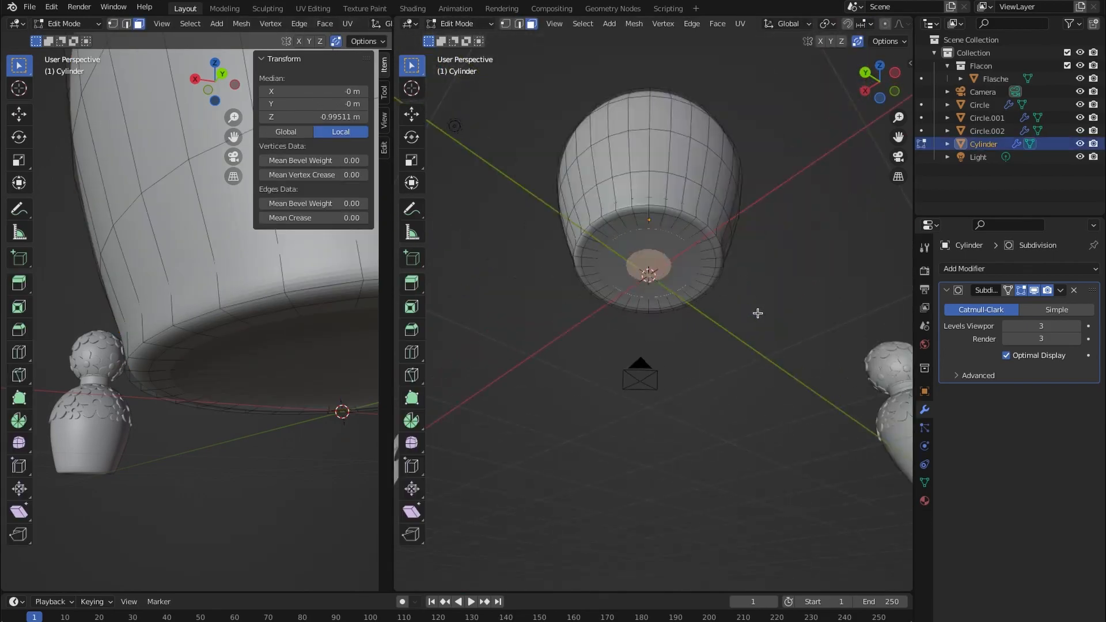
key("i")
left_click(762, 321)
- Compare the bottle's outline with the reference bottle in the back orthographic view with X-ray on
key("Tab")
key("ctrl+KP_1")
key("alt+z")
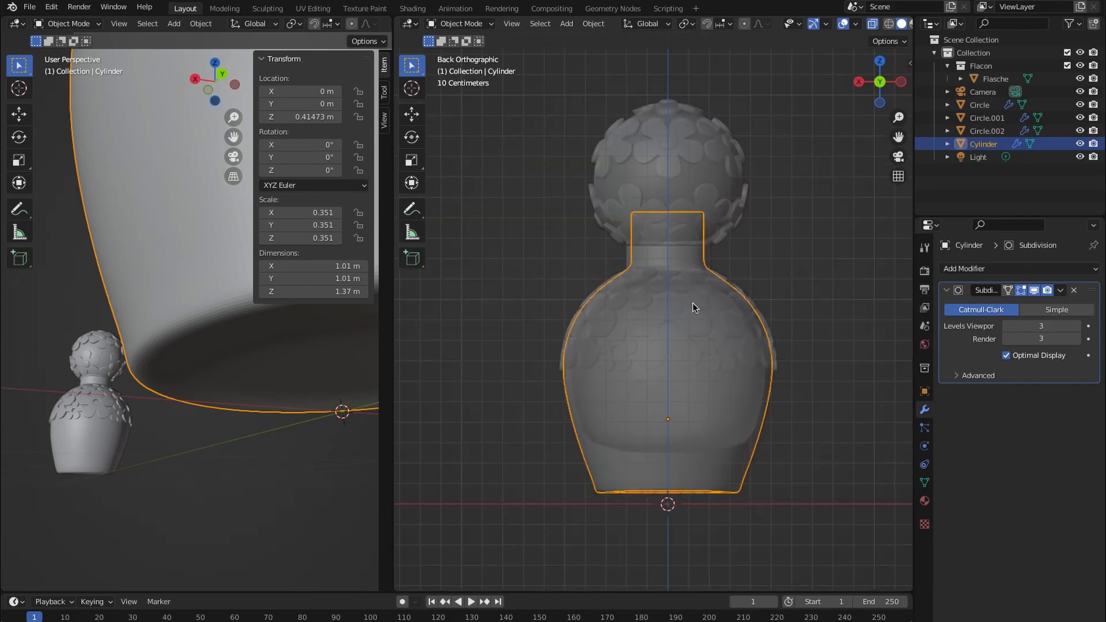
key("Tab")
middle_click_drag(682, 225, 675, 267)
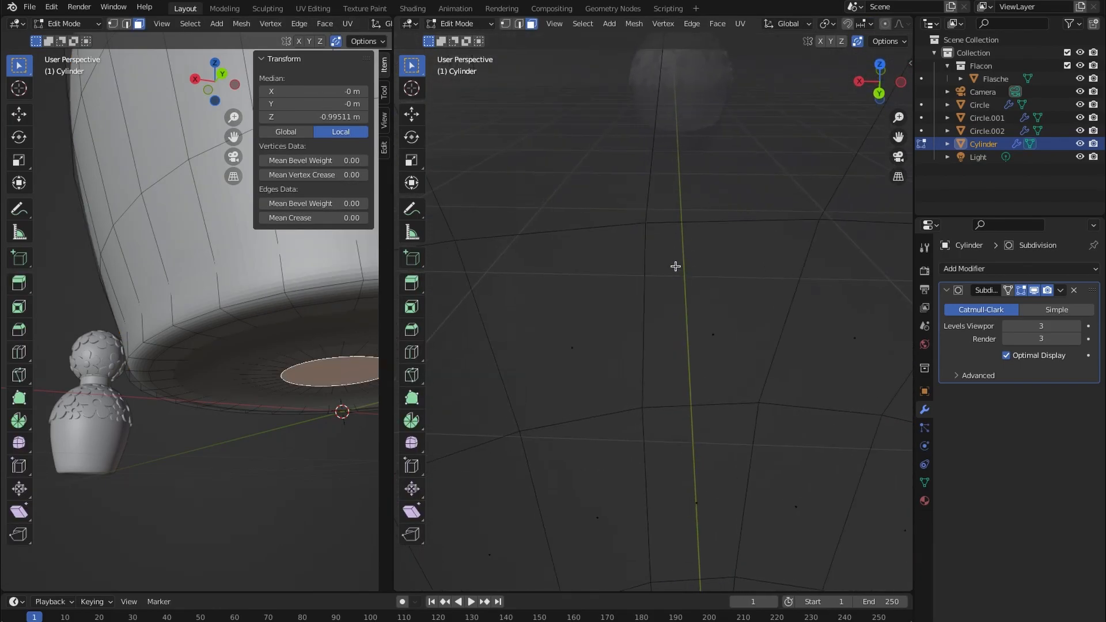
left_click(879, 96)
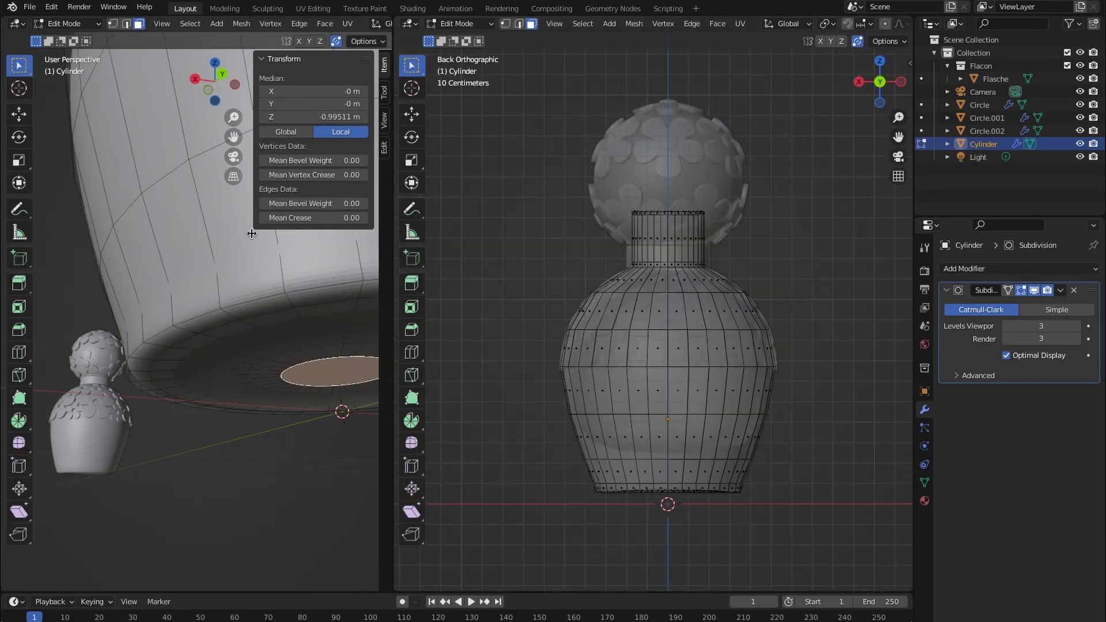
- Select the large face closing the top of the bottle's neck and delete it
scroll(242, 270, "down", 12)
middle_click_drag(232, 292, 224, 345)
scroll(222, 316, "up", 9)
middle_click_drag(250, 173, 163, 348, "shift")
left_click(163, 347)
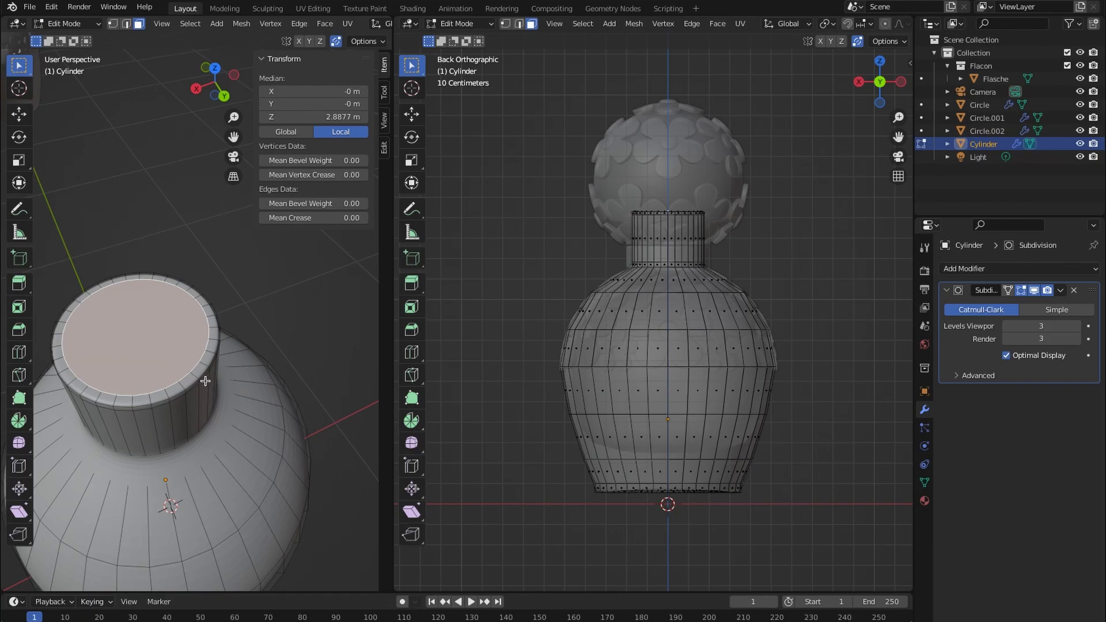
key("x")
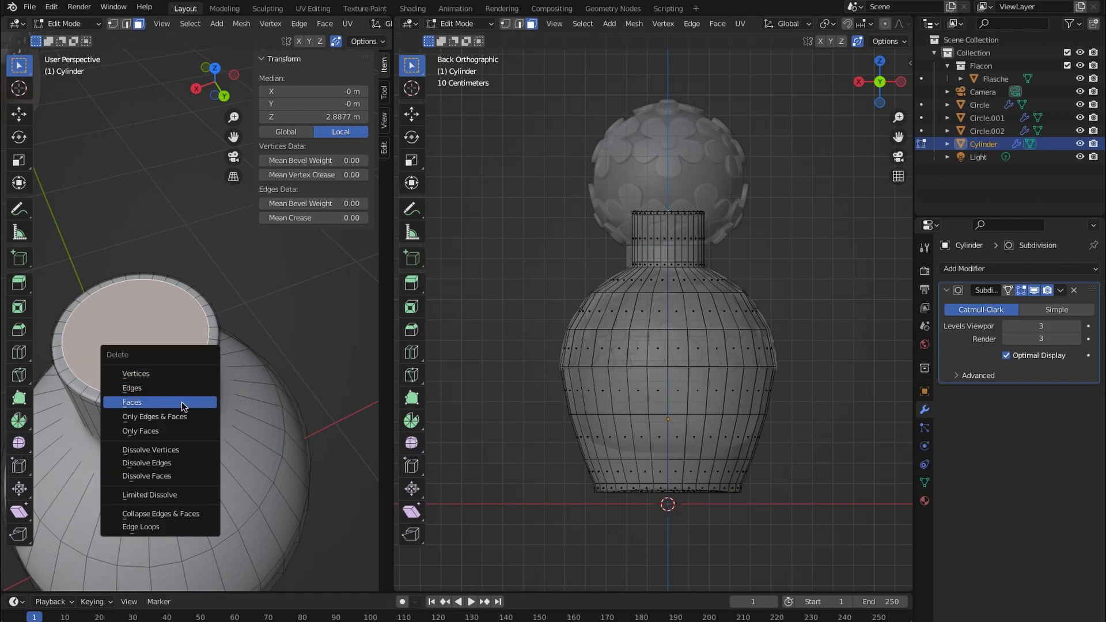
left_click(184, 398)
- Delete the remaining ring of rim faces at the neck opening and return to Object Mode
left_click(113, 399, "alt")
key("x")
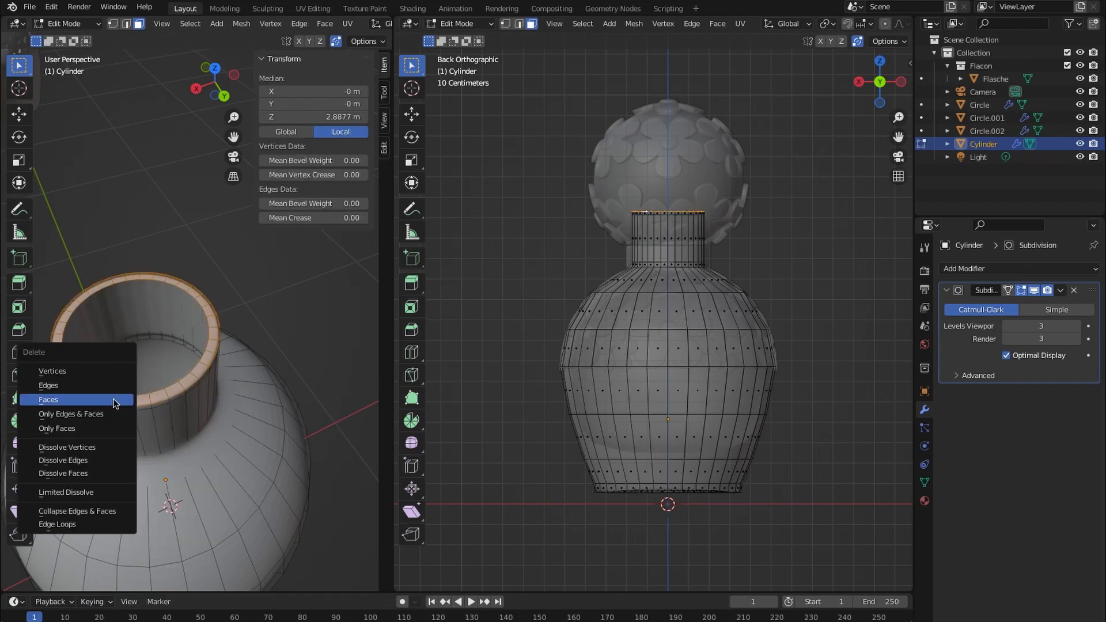
left_click(113, 399)
middle_click_drag(172, 444, 173, 411)
key("Tab")
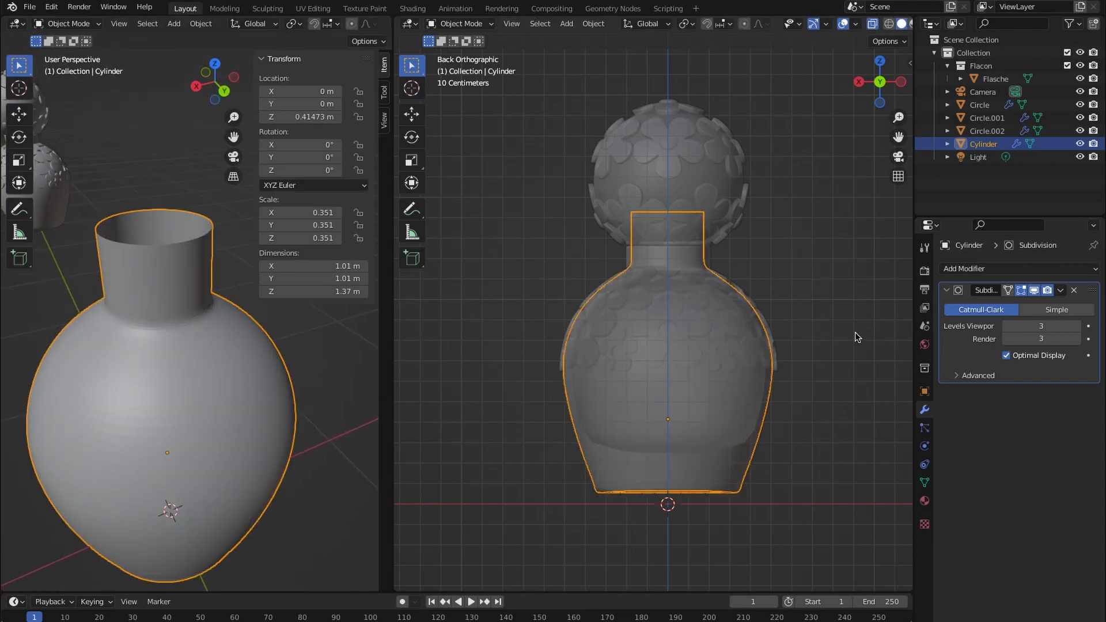
- Add a Solidify modifier with a thickness of 0.094 m to the bottle and apply it
left_click(978, 275)
left_click(861, 490)
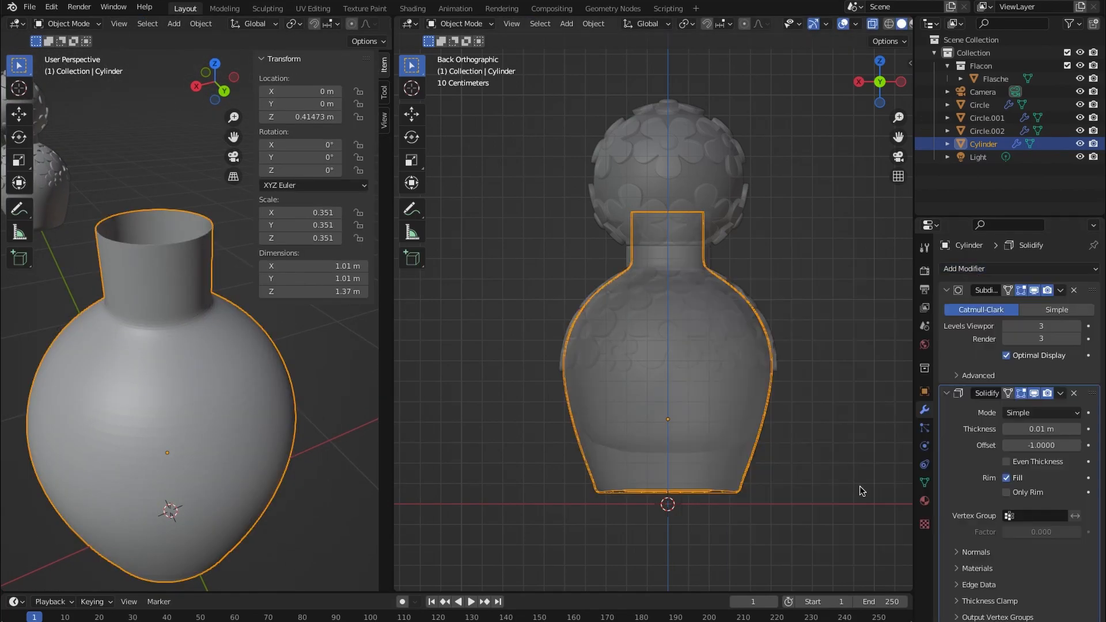
mouse_move(1041, 430)
left_mouse_down()
mouse_move(1078, 429)
mouse_move(1061, 429)
left_mouse_up()
scroll(634, 463, "up", 3)
scroll(631, 338, "up", 3)
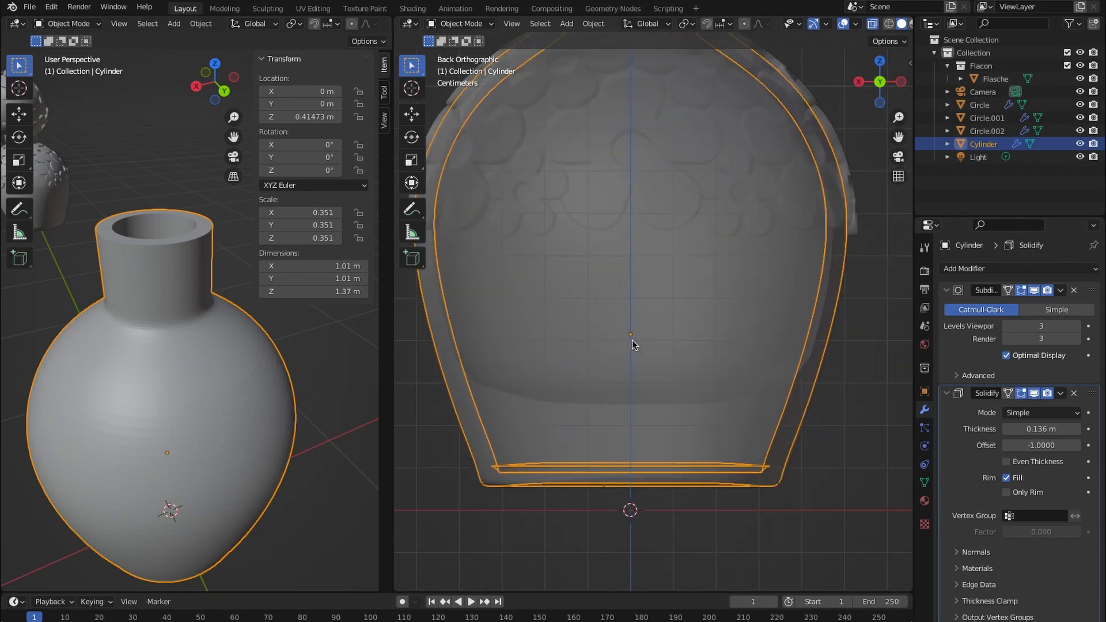
left_click_drag(1054, 429, 1045, 429)
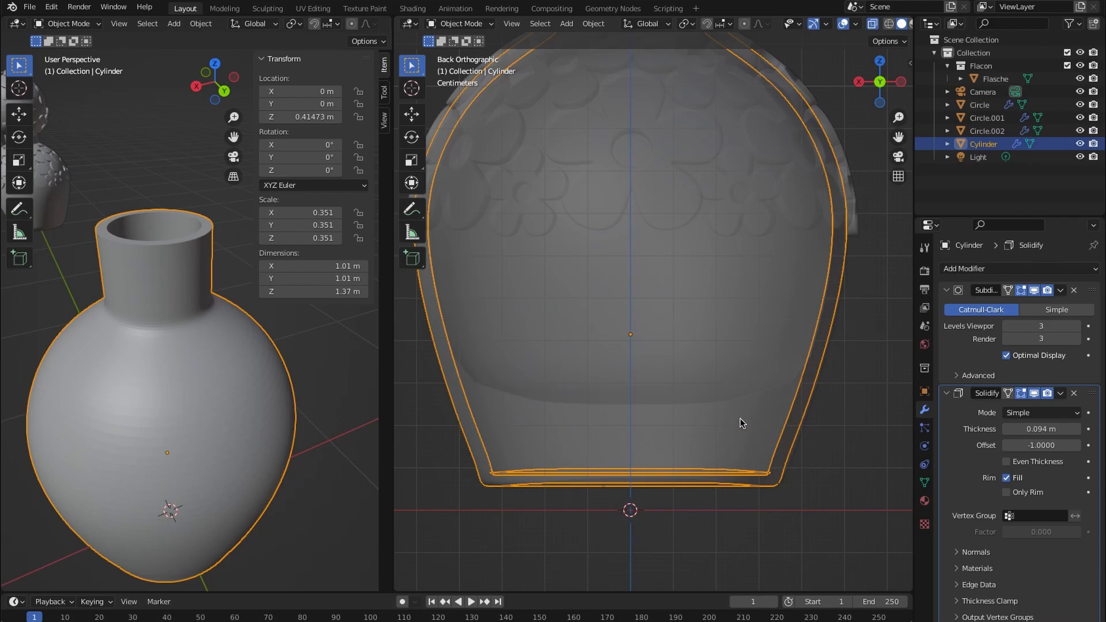
left_click(1065, 394)
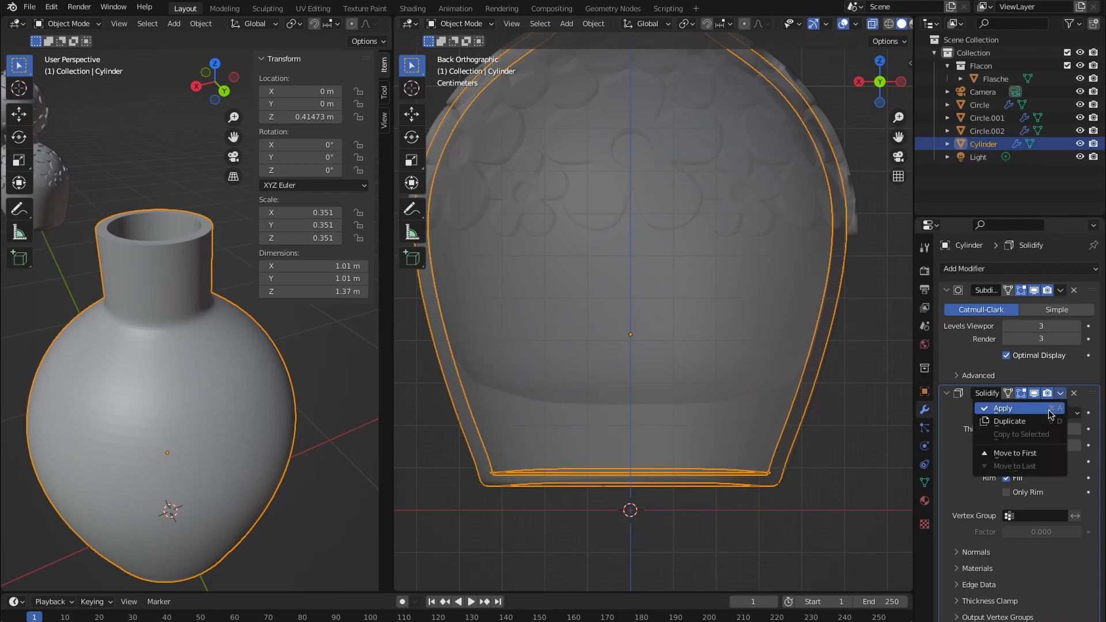
left_click(1045, 410)
- View the hollow bottle from above with X-ray off and the Face Orientation overlay on
middle_click_drag(741, 350, 743, 379)
scroll(673, 295, "down", 8)
scroll(669, 295, "up", 4)
middle_click_drag(669, 295, 743, 127)
key("Tab")
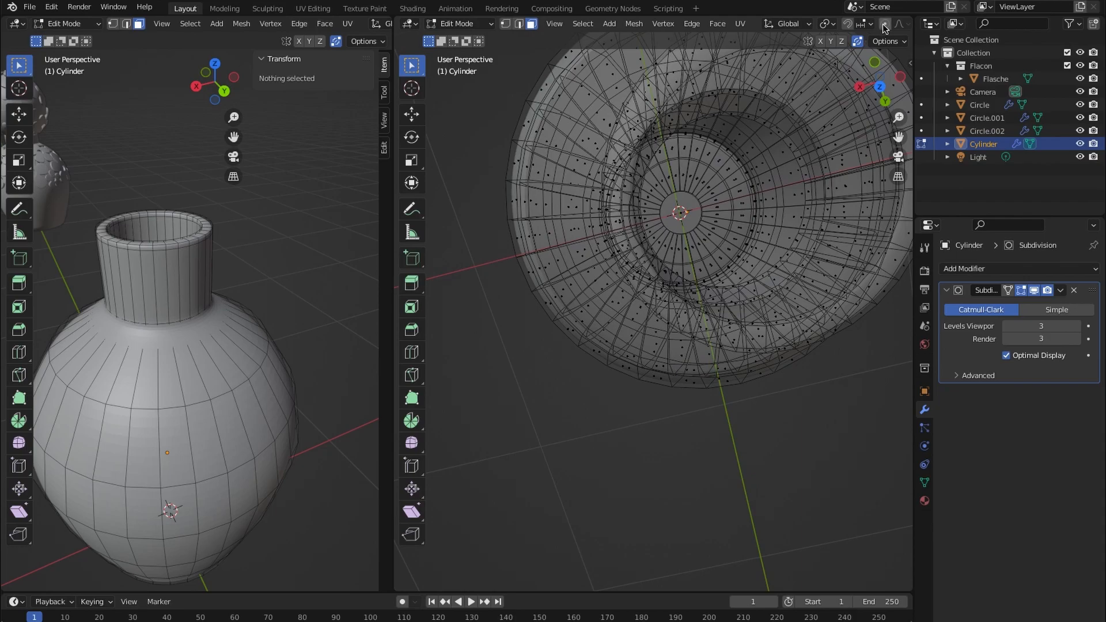
key("Tab")
left_click(858, 24)
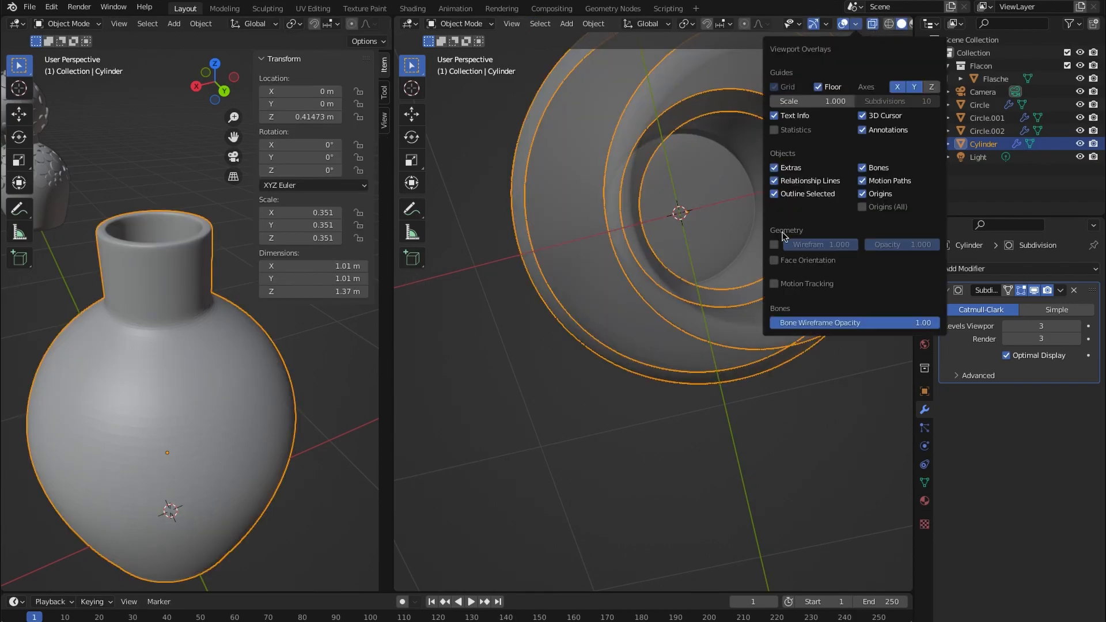
middle_click_drag(678, 336, 689, 302)
left_click(846, 25)
scroll(748, 209, "down", 6)
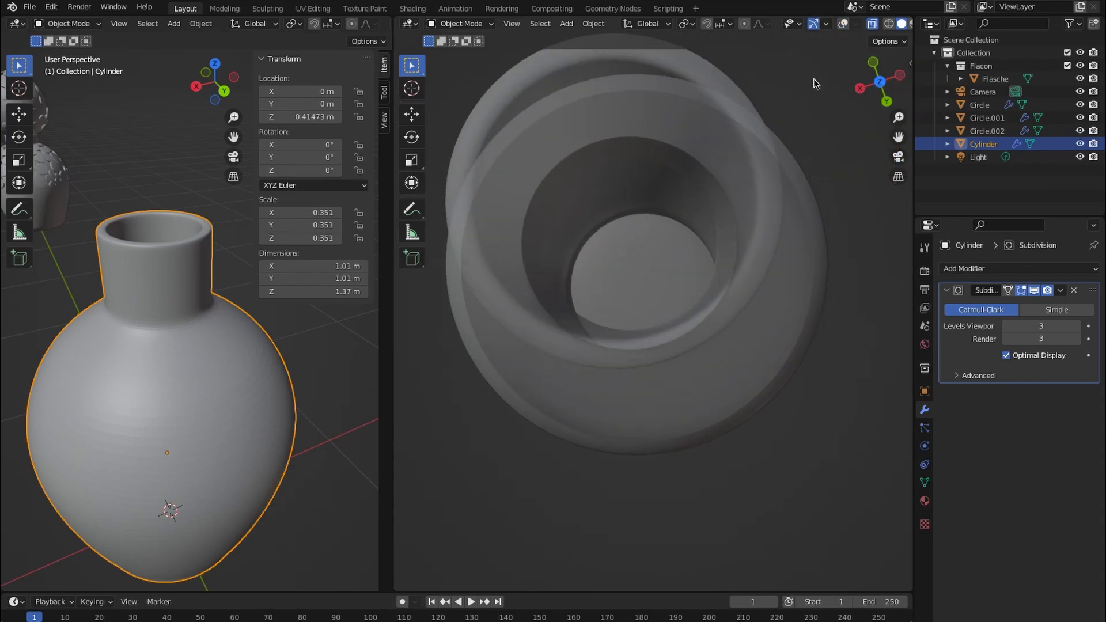
left_click(872, 24)
left_click(844, 24)
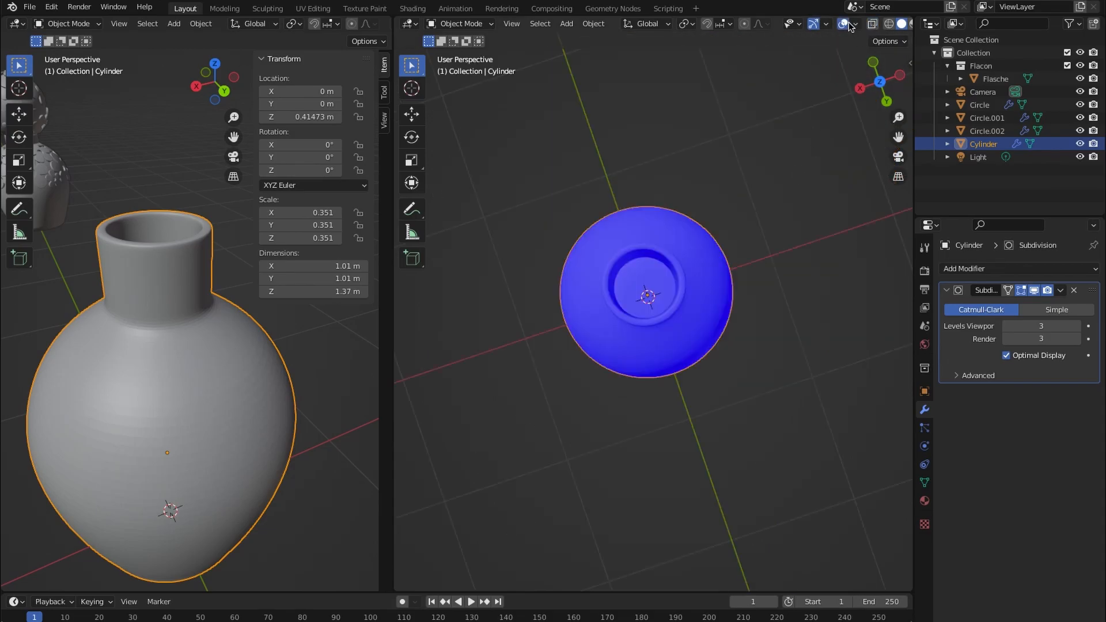
- Inspect the face orientation on the bottle's outer and inner walls, and turn the overlay off
middle_click_drag(740, 288, 662, 288)
scroll(700, 273, "up", 2)
left_click(857, 24)
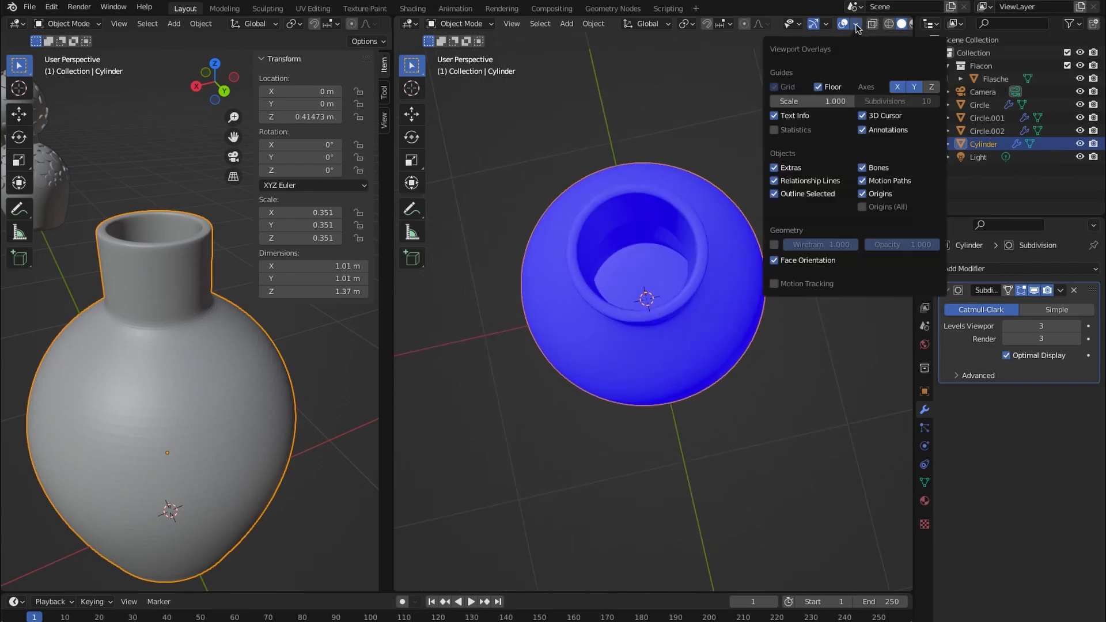
left_click(786, 258)
- Select the centre face of the bottle's inner floor and grow the selection across the whole floor
scroll(642, 267, "up", 4)
key("Tab")
middle_click_drag(648, 280, 670, 311)
left_click(658, 287)
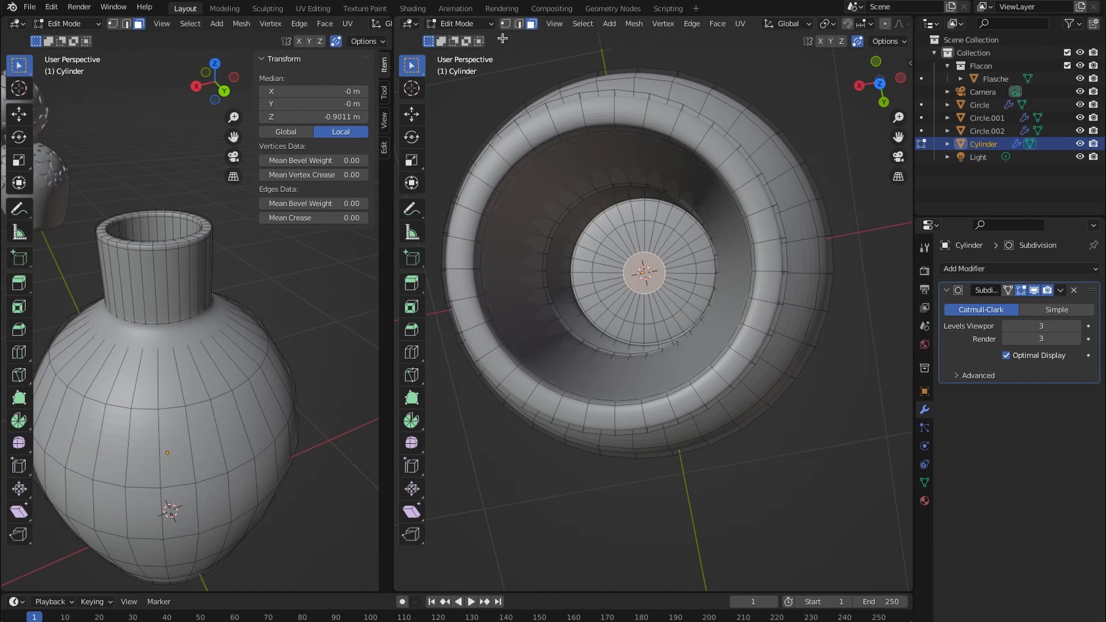
left_click(582, 24)
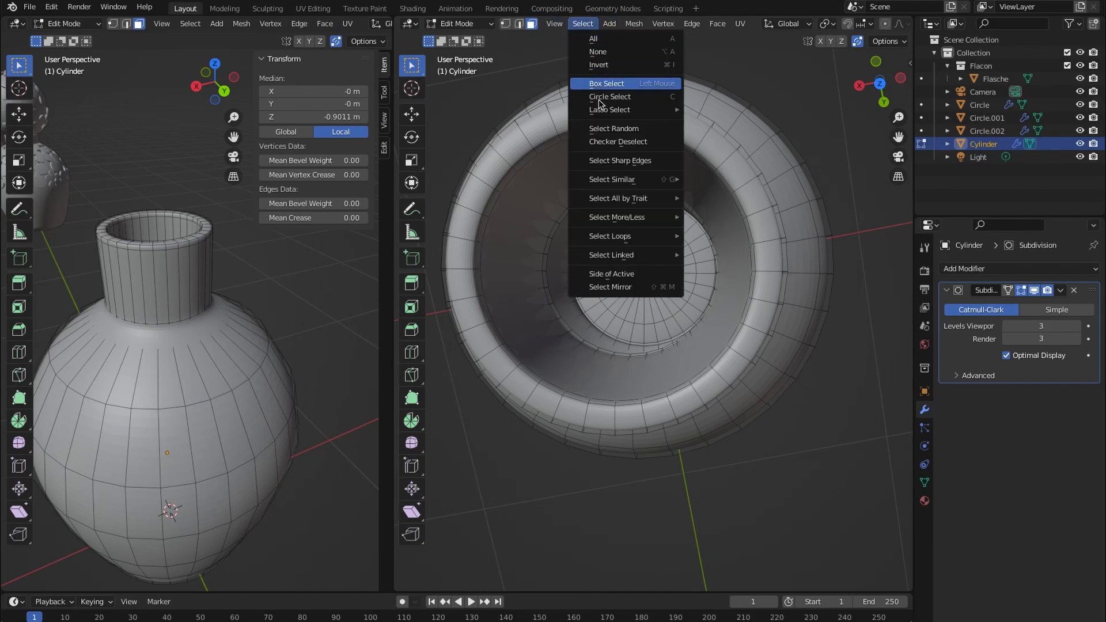
mouse_move(645, 222)
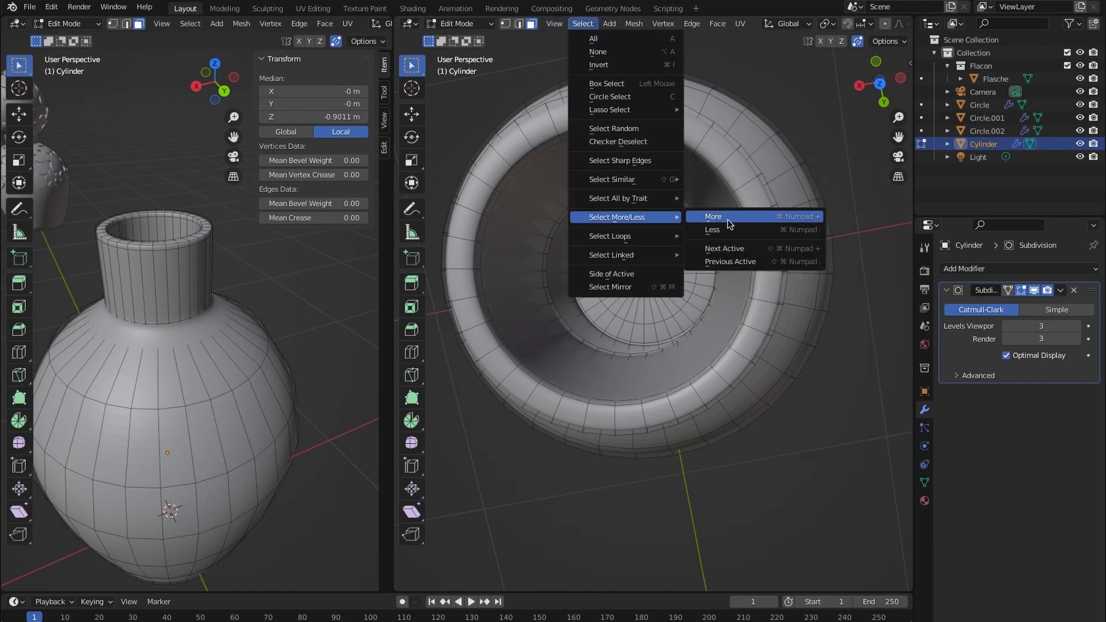
left_click(714, 217)
left_click(552, 24)
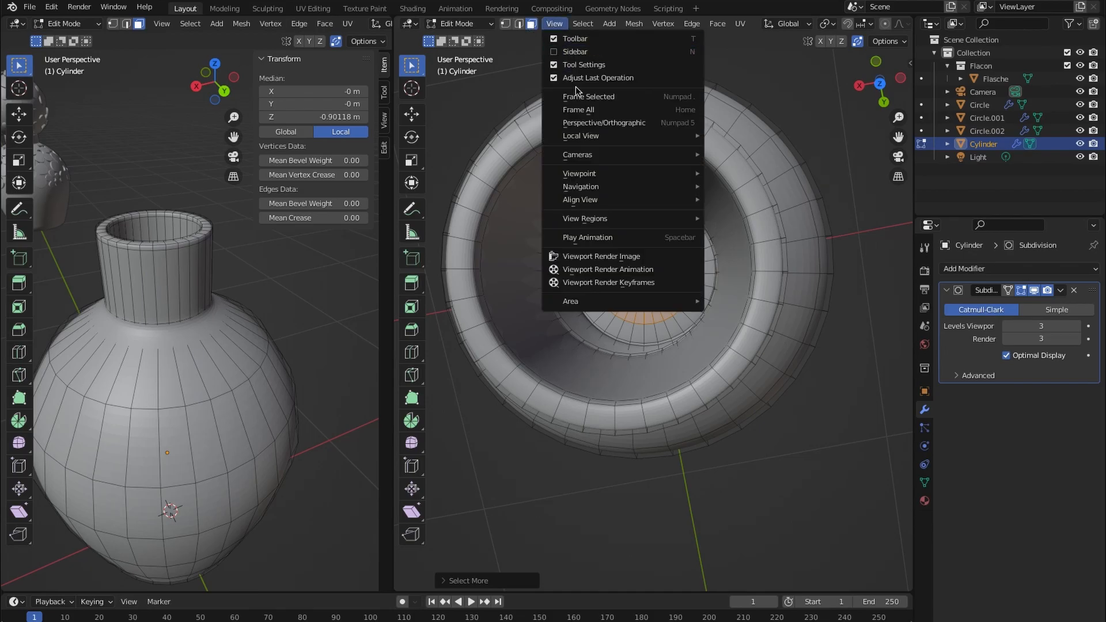
key("ctrl+KP_Add")
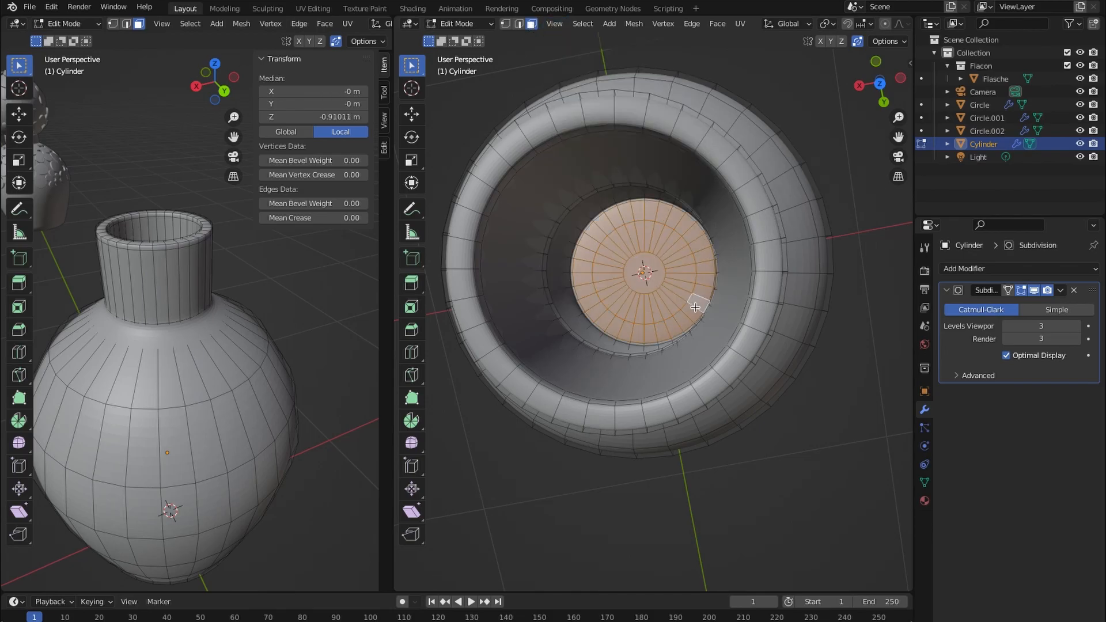
- Turn on X-ray in the narrow viewport to see the bottle's inner floor, and return to Edit Mode
scroll(694, 307, "up", 3)
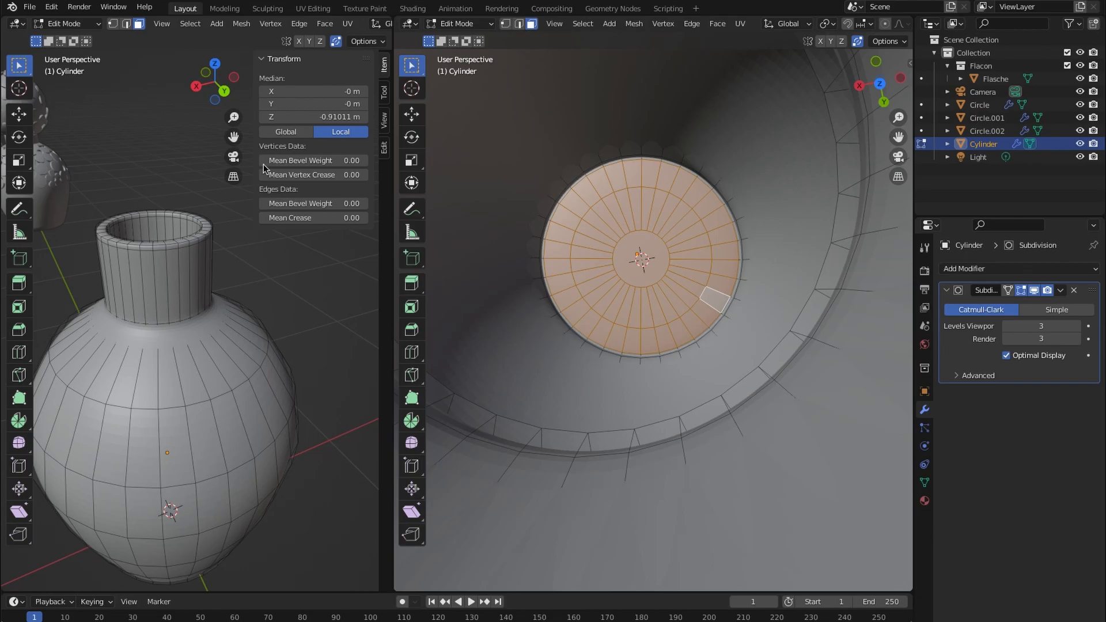
key("Tab")
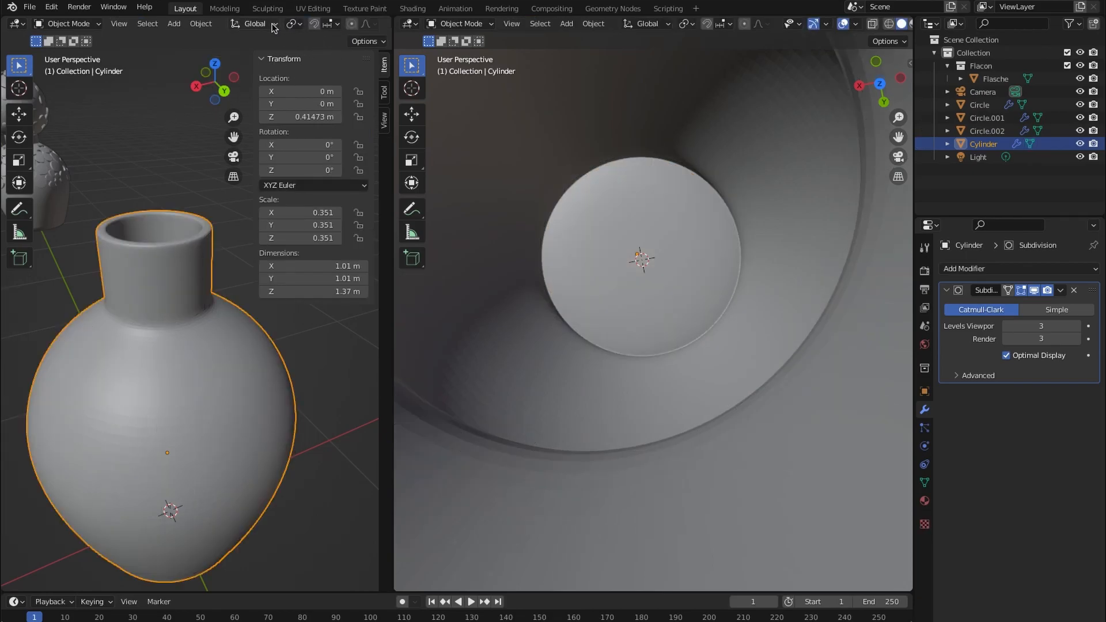
scroll(201, 26, "down", 6)
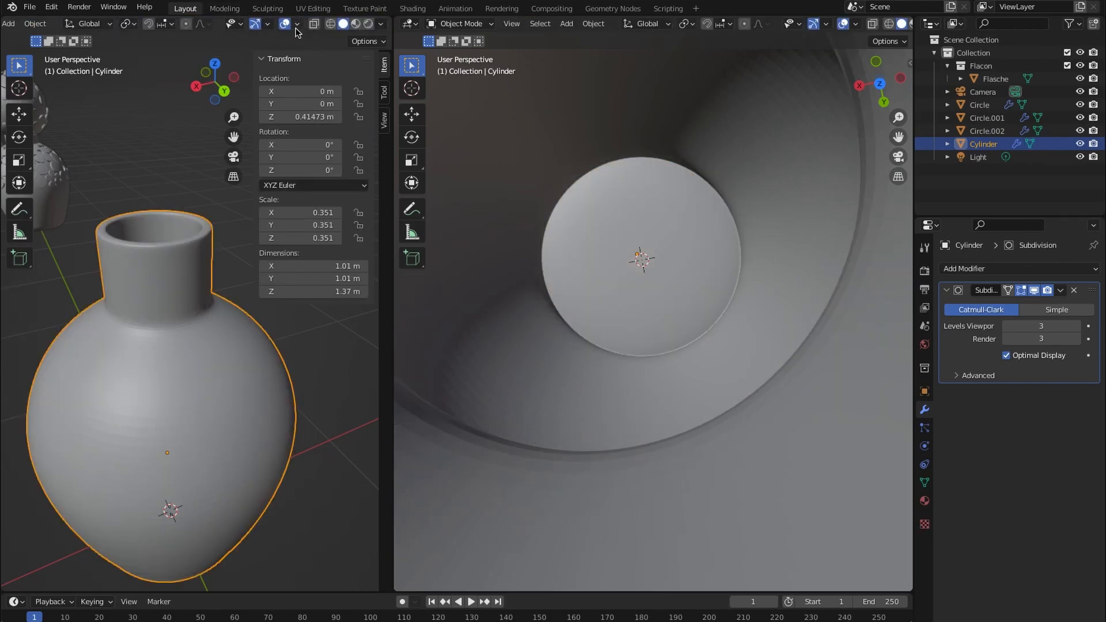
left_click(313, 28)
middle_click_drag(261, 358, 258, 439)
key("Tab")
- Turn on X-ray in the large viewport and try to scale down the selected inner floor faces
middle_click_drag(640, 376, 695, 361)
key("alt+z")
scroll(784, 398, "down", 1)
scroll(784, 398, "up", 2)
key("s")
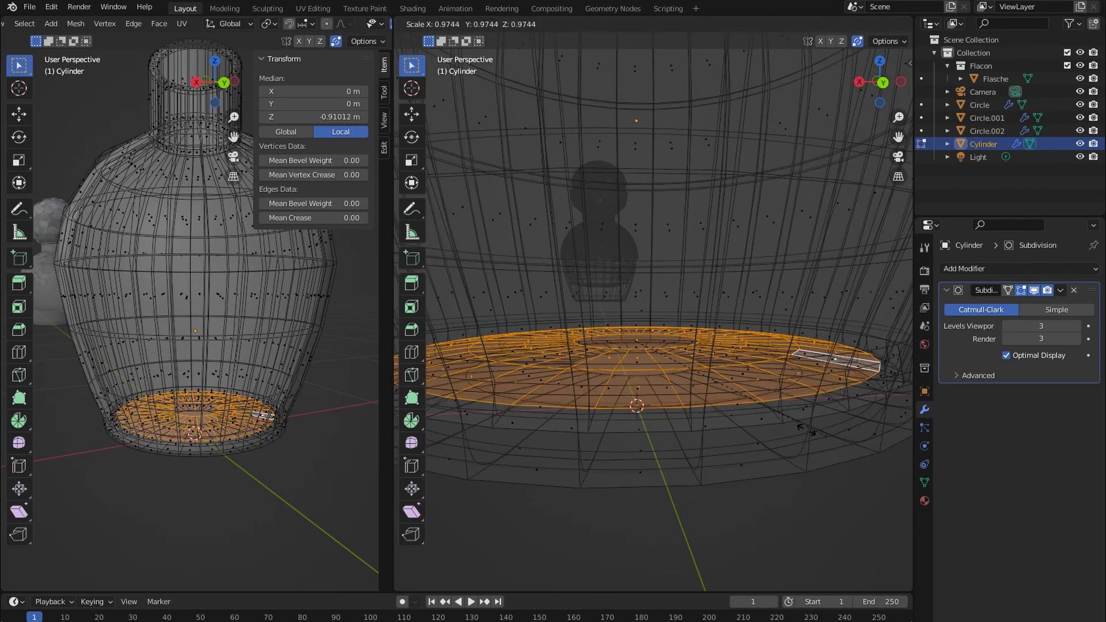
left_click(788, 437)
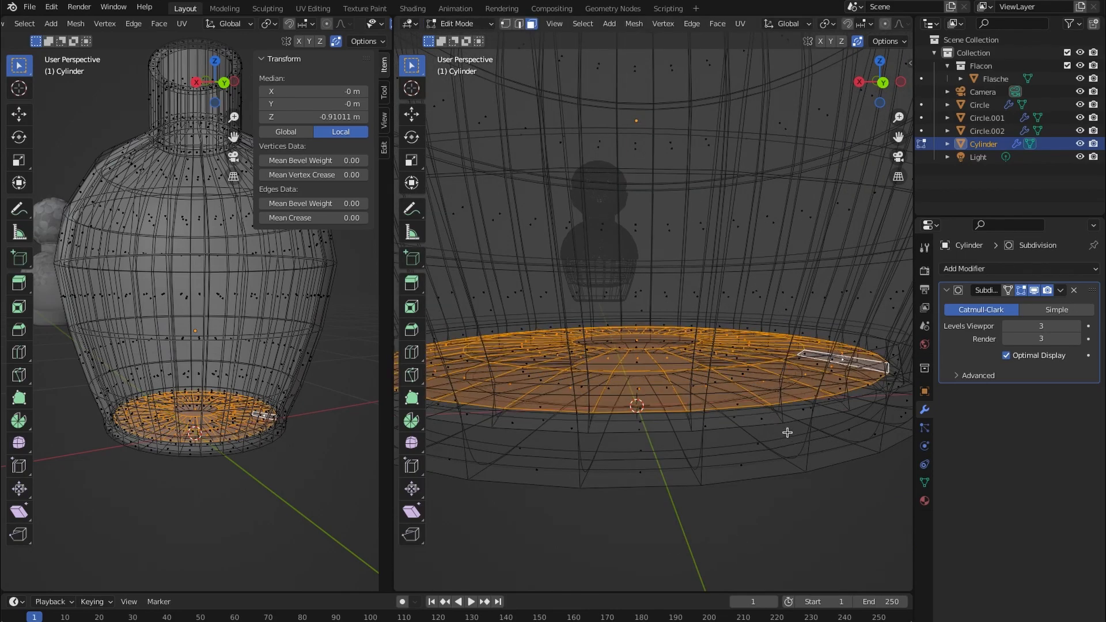
- Grow the inner floor selection by two more rings of faces
left_click(583, 25)
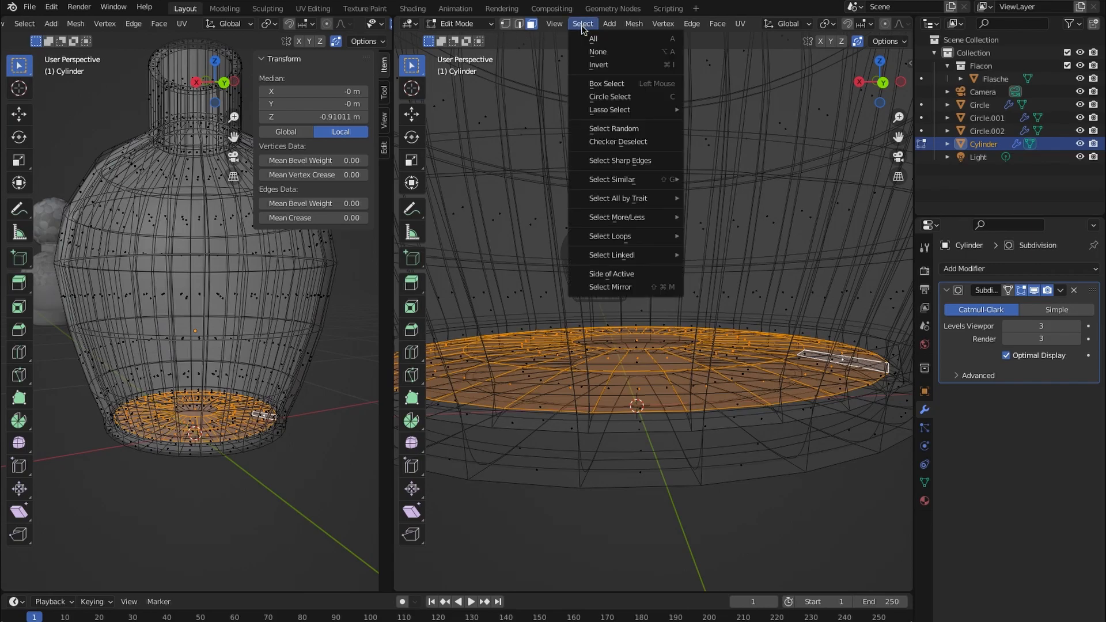
mouse_move(653, 218)
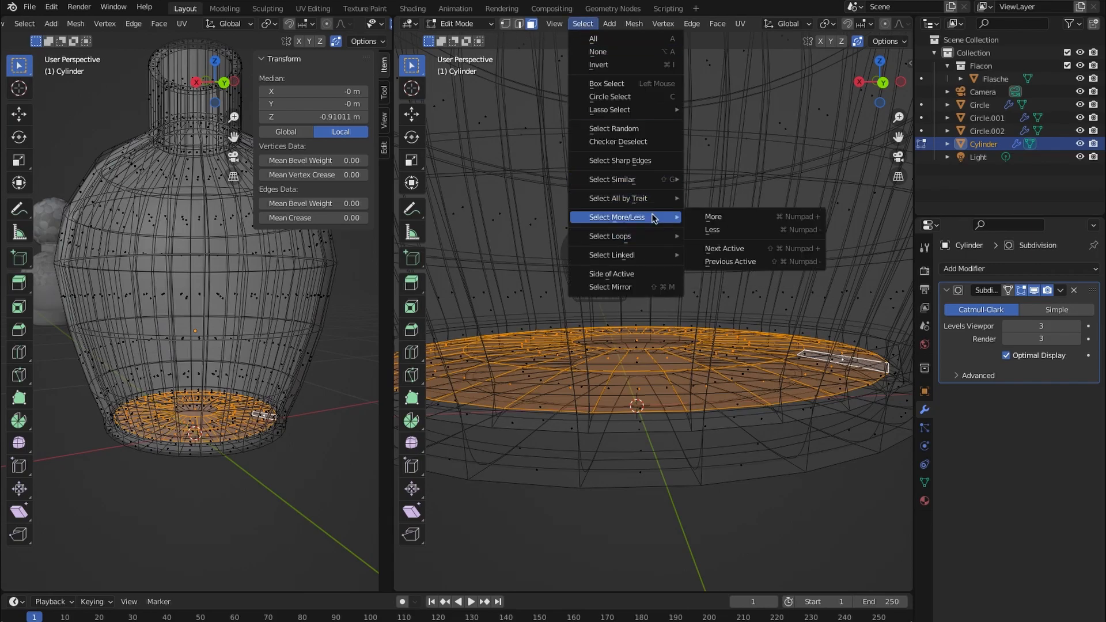
left_click(714, 216)
left_click(554, 23)
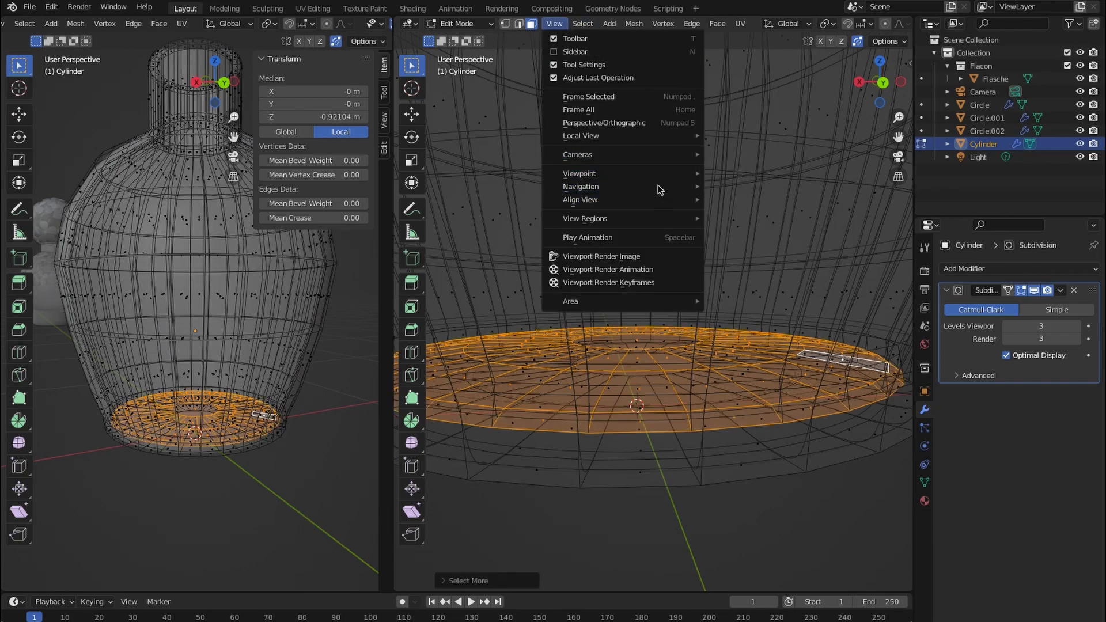
mouse_move(666, 199)
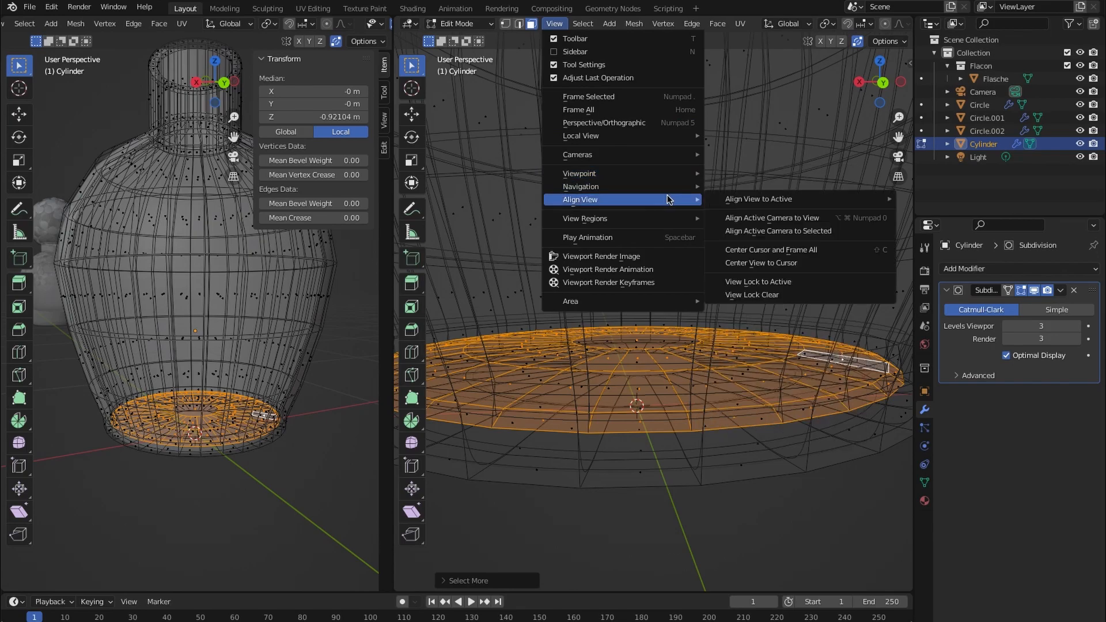
left_click(583, 23)
mouse_move(657, 221)
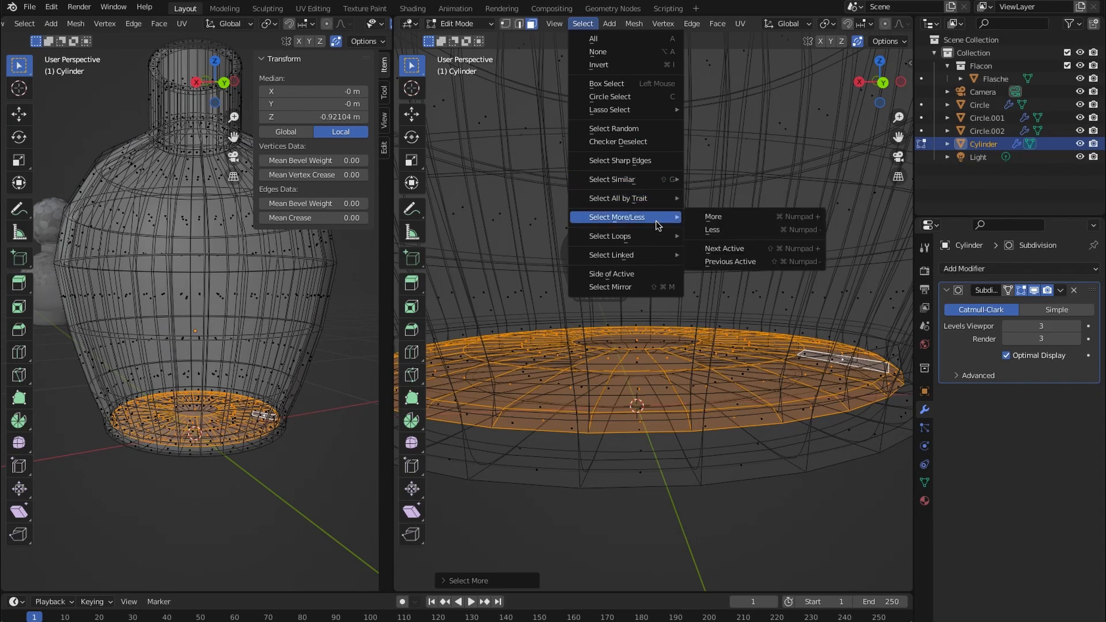
left_click(742, 216)
- Move the selected inner floor faces up to a local median Z of about -0.73 m and inspect them in the back view
scroll(742, 217, "down", 3)
key("g")
left_click(297, 417)
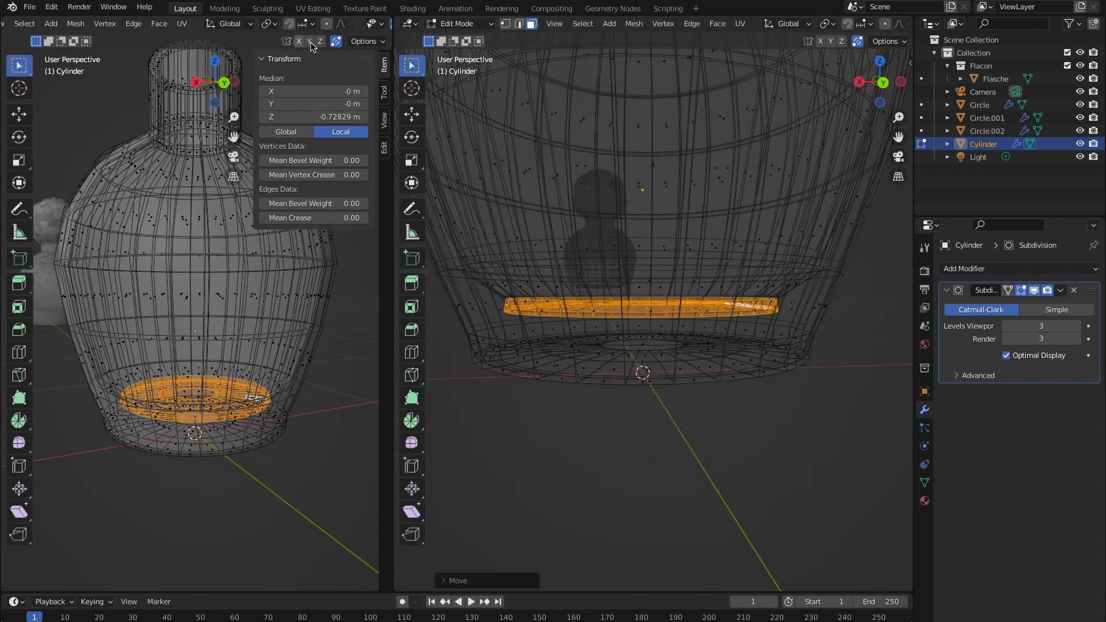
left_click(883, 82)
scroll(683, 329, "up", 2)
scroll(683, 329, "up", 2)
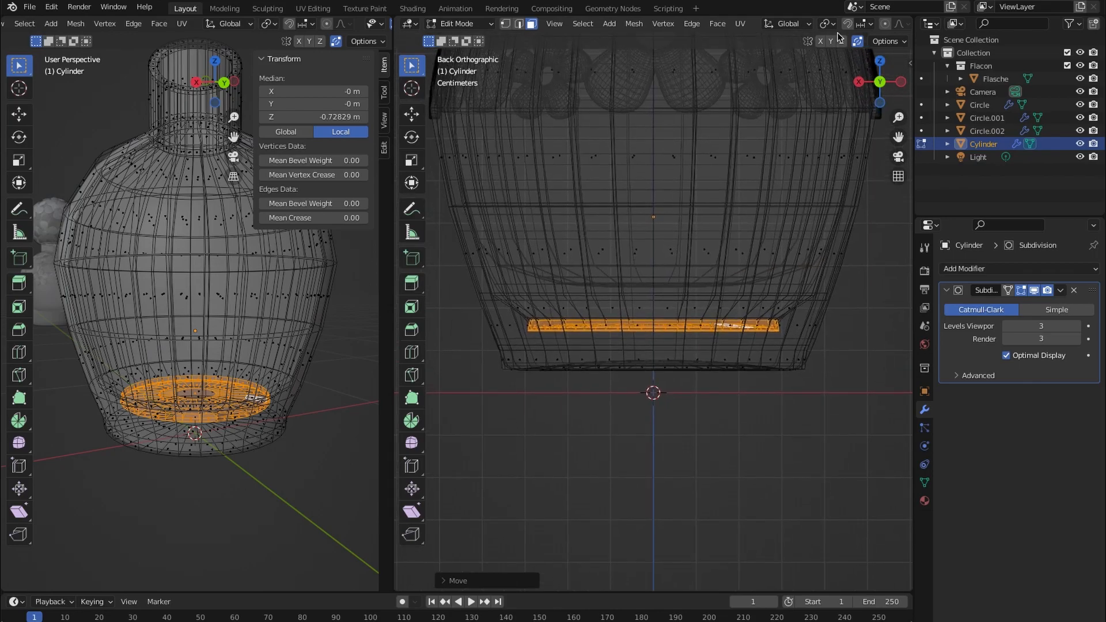
- Check the bottle in Object Mode, and raise the selected inner floor faces along Z to a local median of about -0.70 m
key("Tab")
left_click(876, 27)
left_click(876, 27)
middle_click_drag(470, 375, 501, 365)
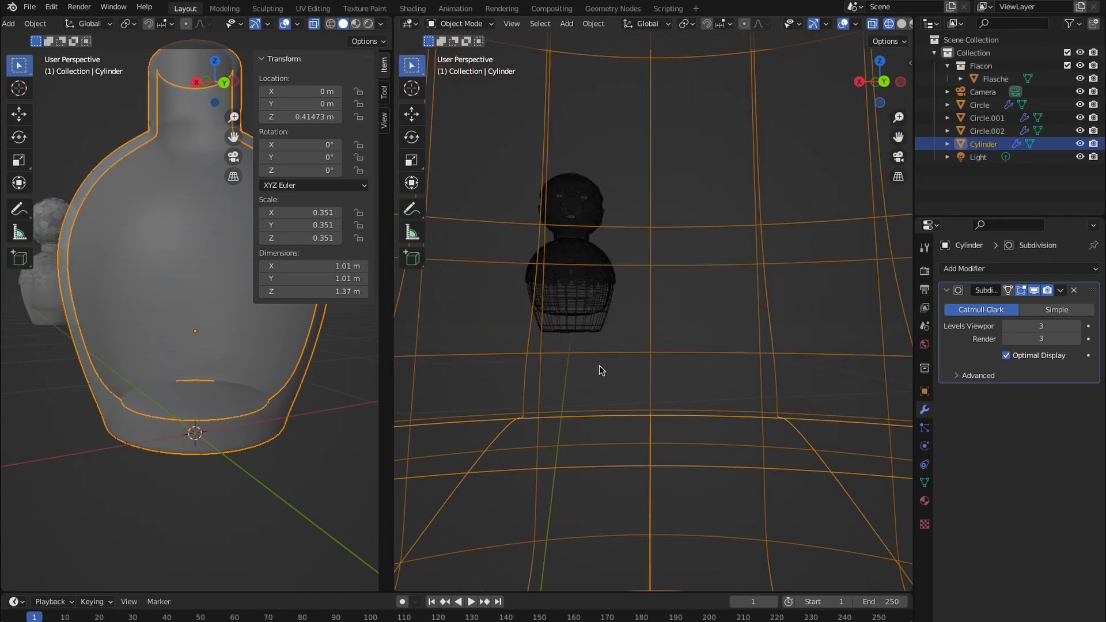
left_click(885, 82)
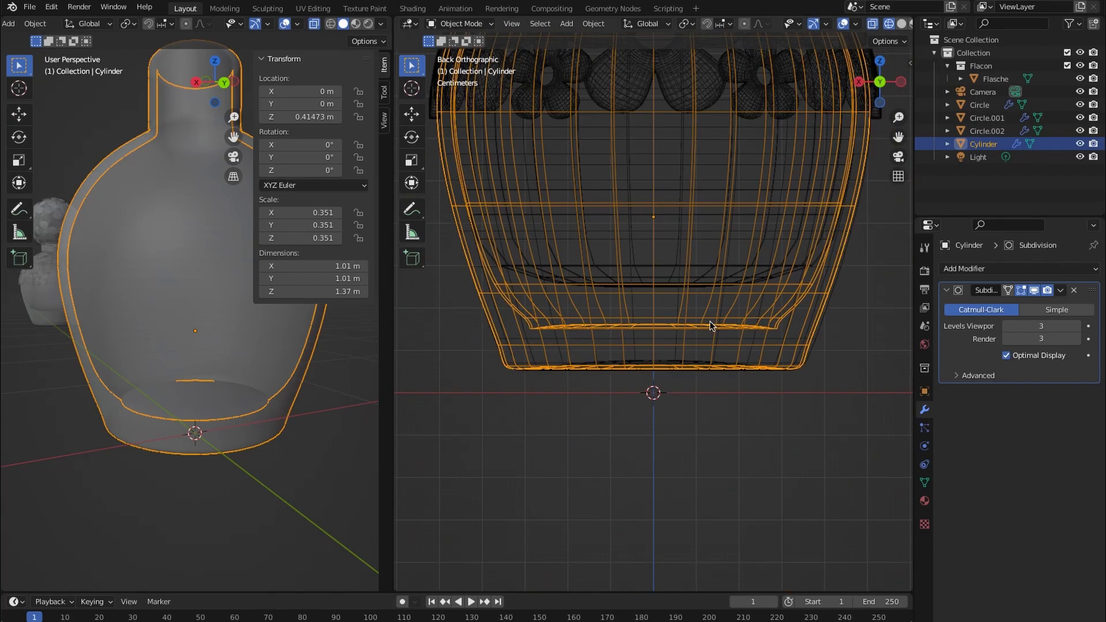
key("Tab")
left_click(649, 329, "alt")
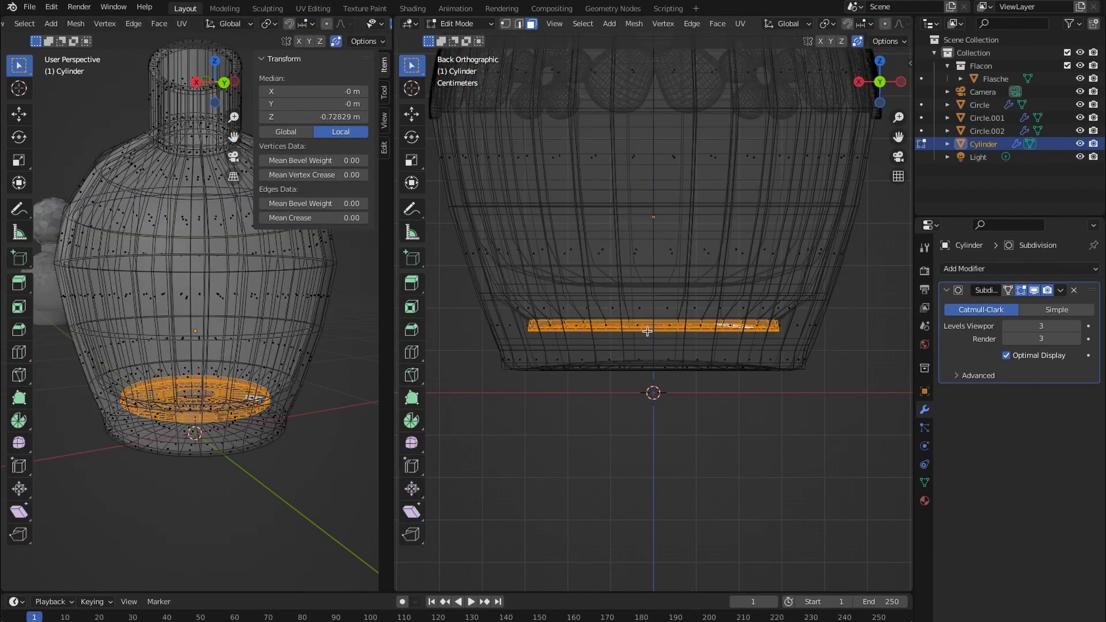
scroll(647, 331, "up", 2)
key("g")
key("z")
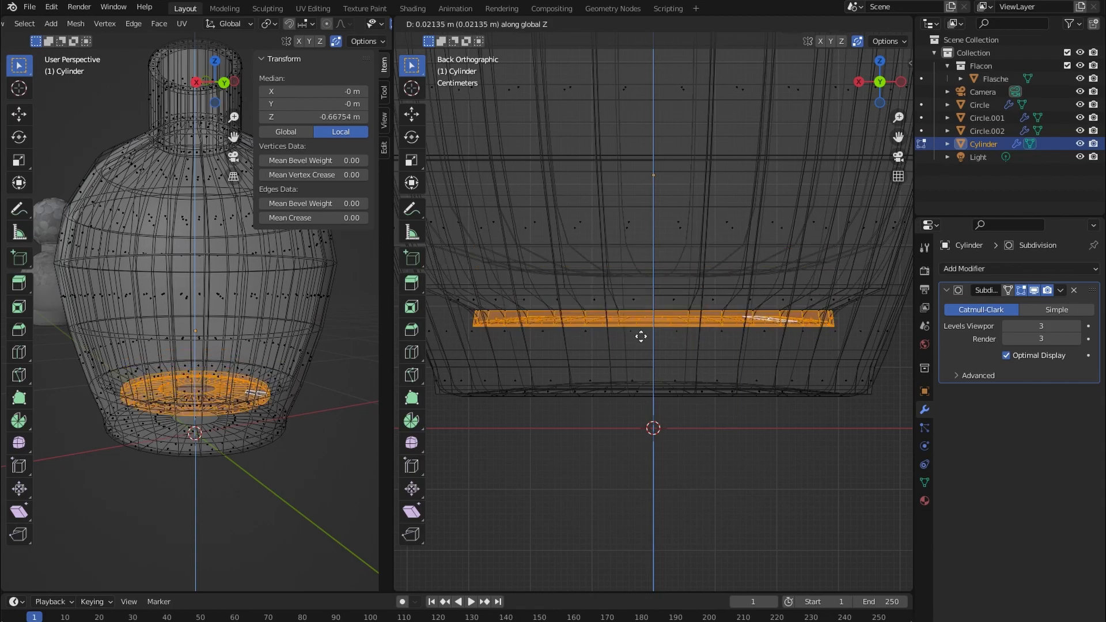
left_click(641, 337)
- Grow the inner floor selection by one ring and move it up along Z to a local median of about -0.36 m
left_click(582, 23)
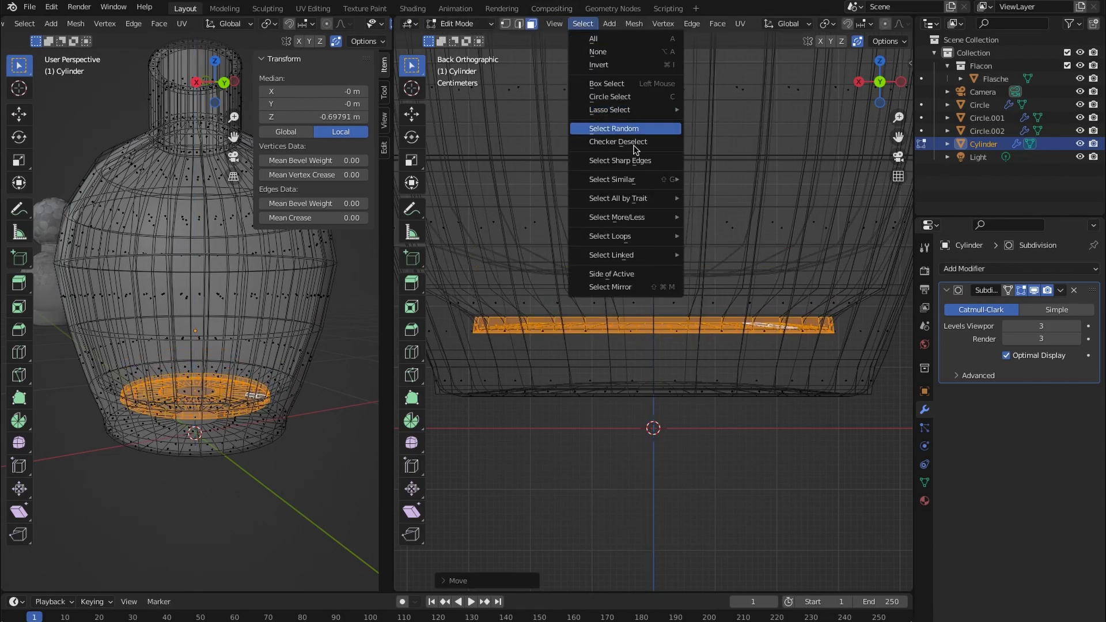
mouse_move(645, 217)
left_click(711, 219)
key("g")
key("z")
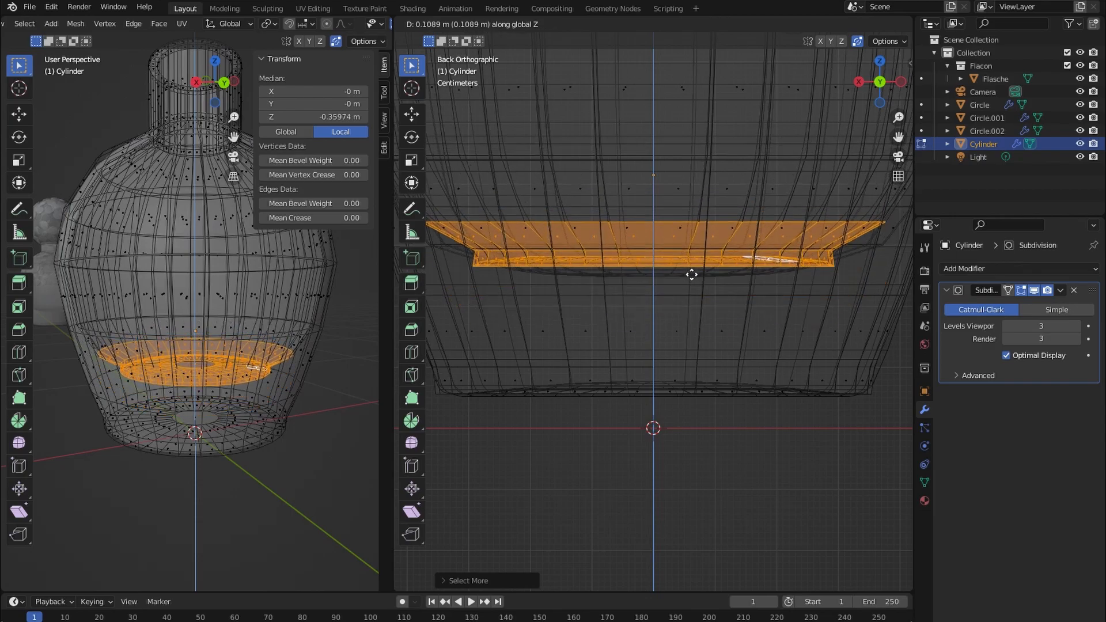
left_click(692, 274)
- Dissolve the edge loop just above the outer rim of the inner floor
scroll(670, 278, "down", 1)
scroll(613, 271, "up", 2)
middle_click_drag(609, 271, 708, 300, "shift")
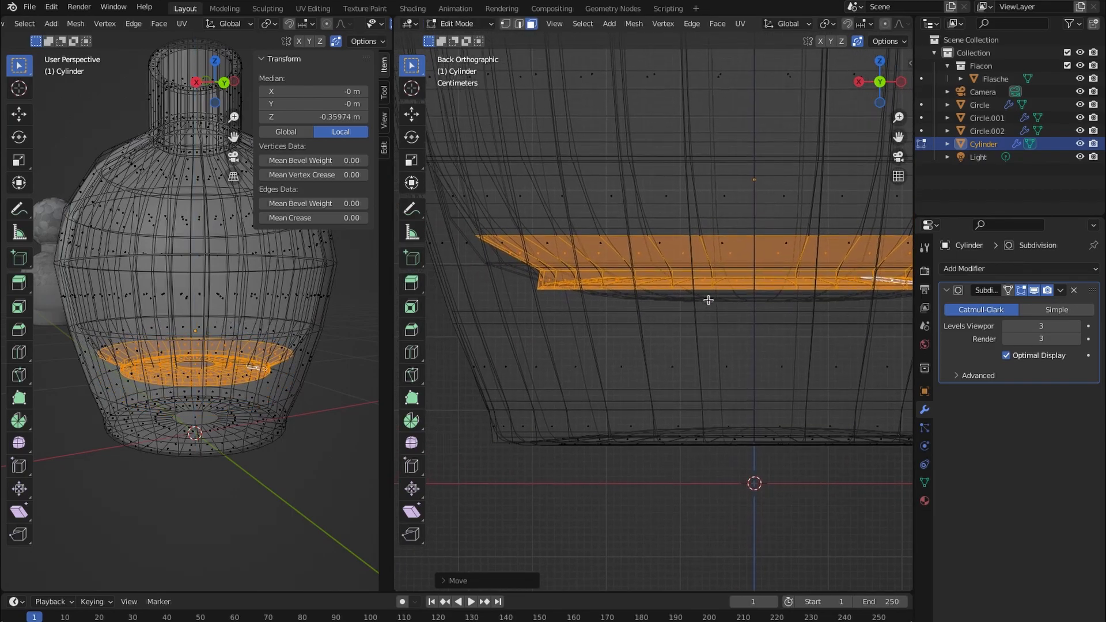
key("2")
left_click(613, 270, "alt")
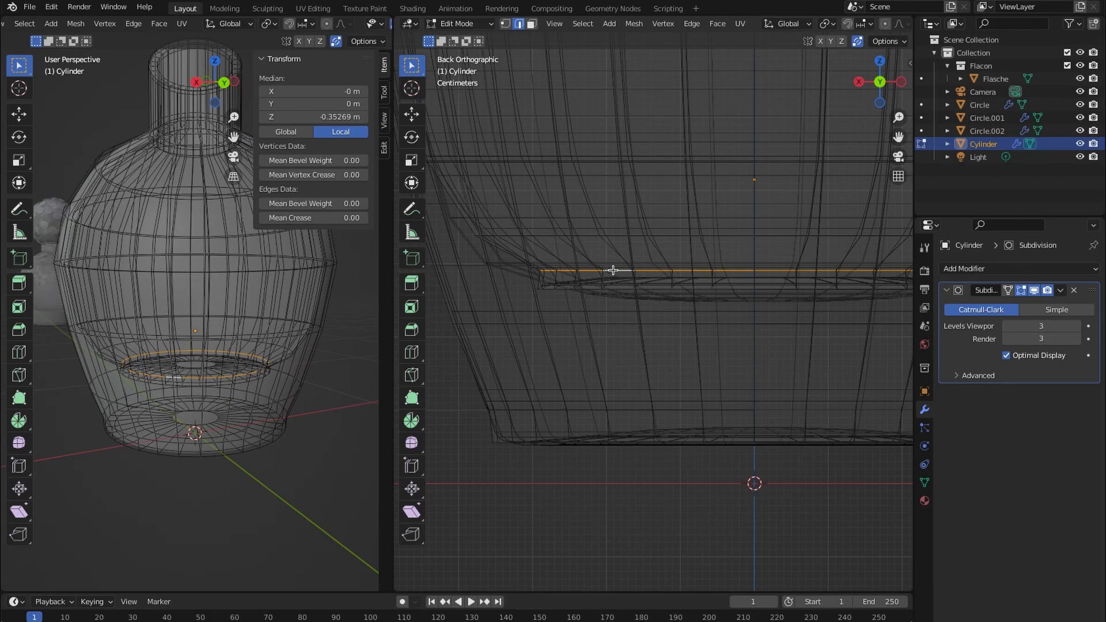
key("x")
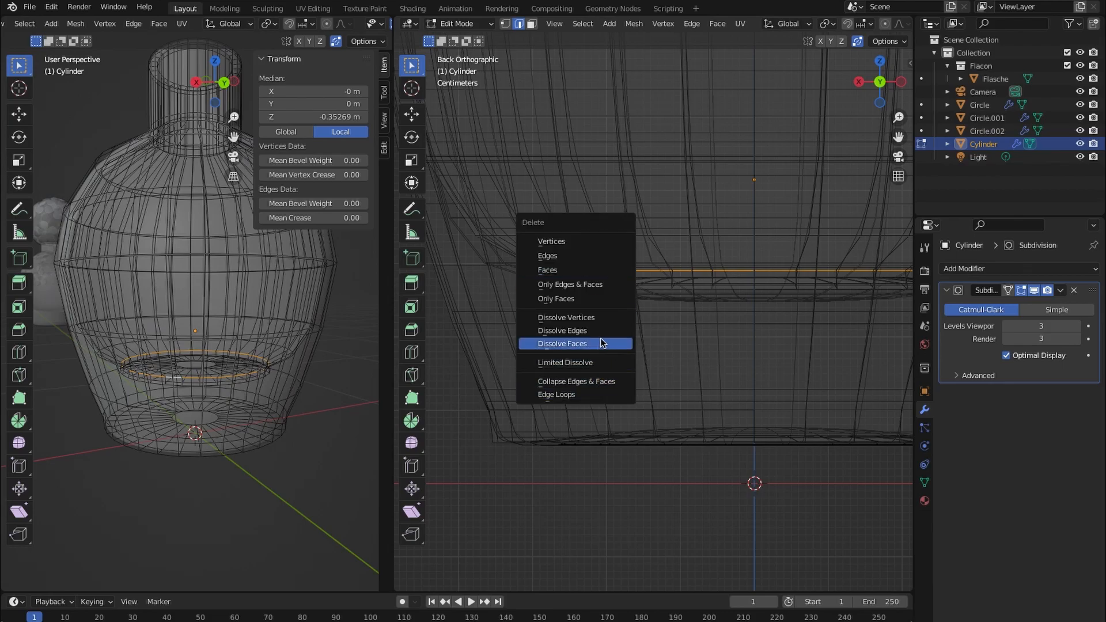
left_click(599, 331)
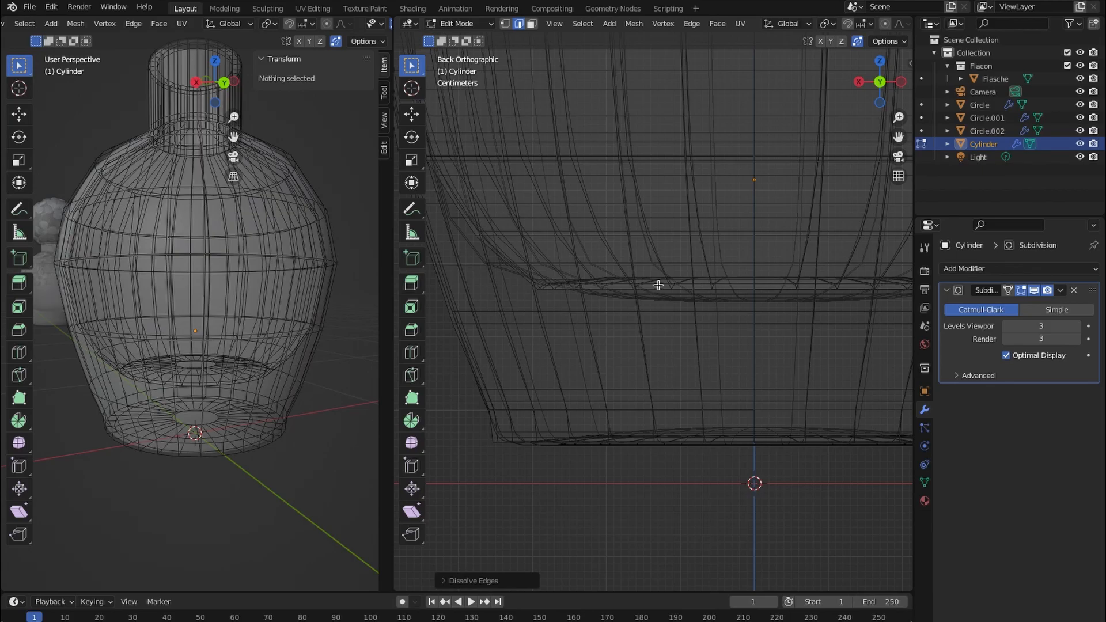
- Reposition and scale the inner floor's edge loops to round the cavity bottom, with the wide loop at local Z about -0.40 m
mouse_move(679, 266)
middle_mouse_down()
mouse_move(686, 288)
mouse_move(681, 272)
middle_mouse_up()
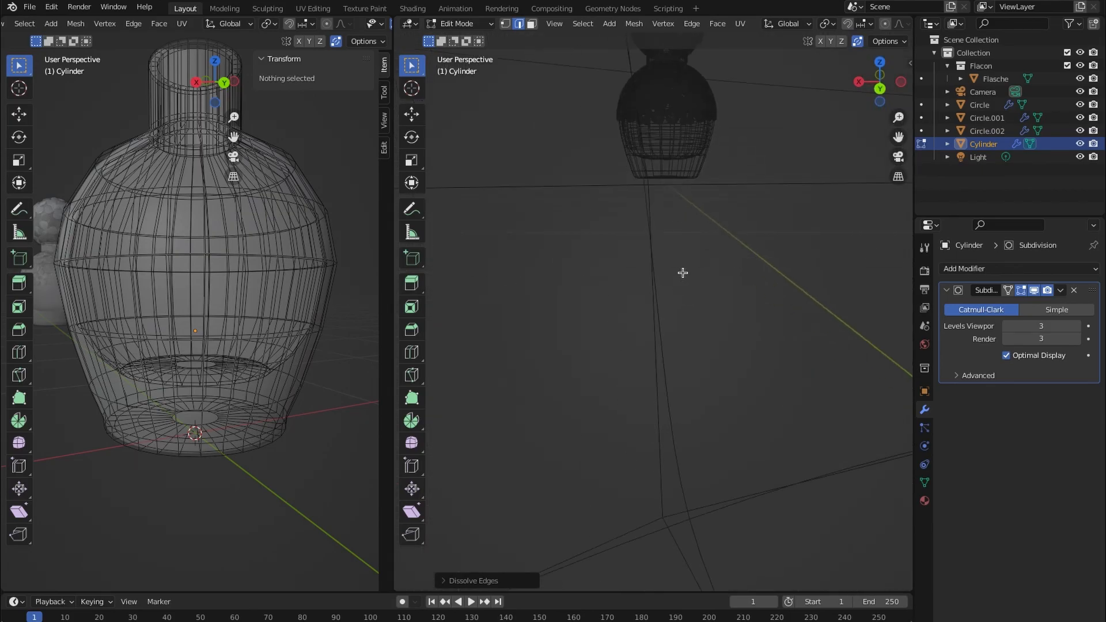
scroll(740, 360, "down", 4)
middle_click_drag(747, 333, 748, 336)
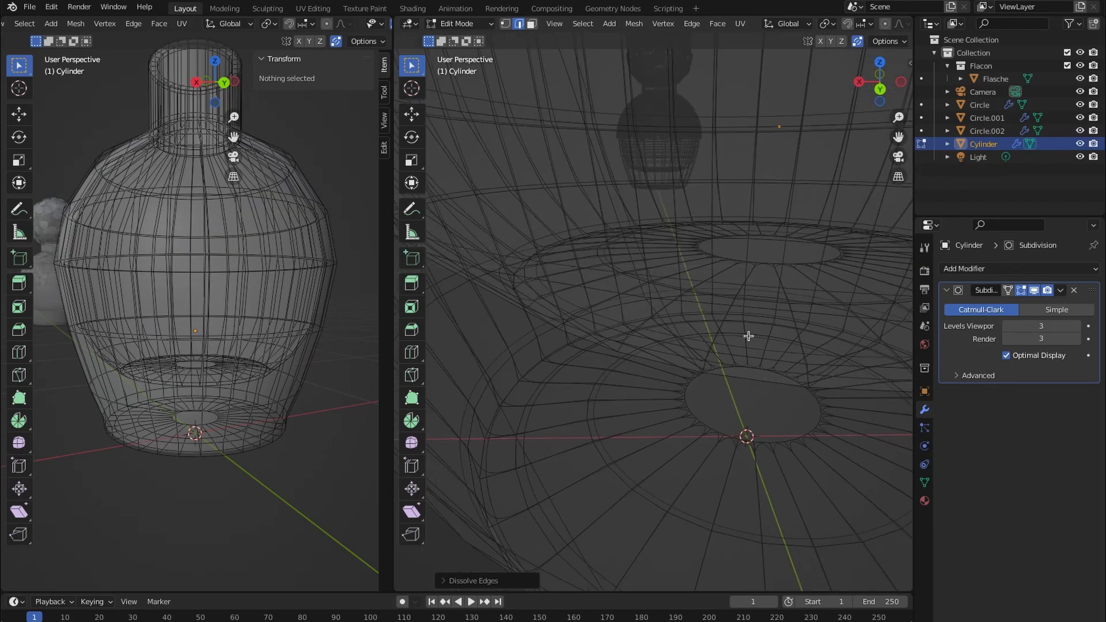
left_click(727, 257, "alt")
key("g")
key("z")
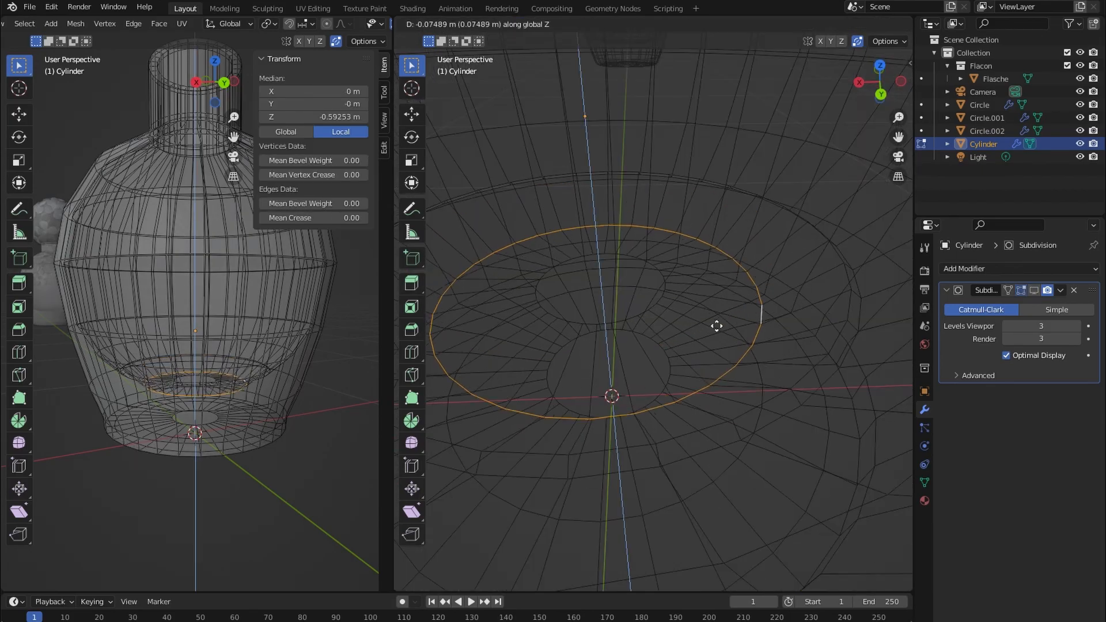
key("g")
left_click(827, 321)
key("s")
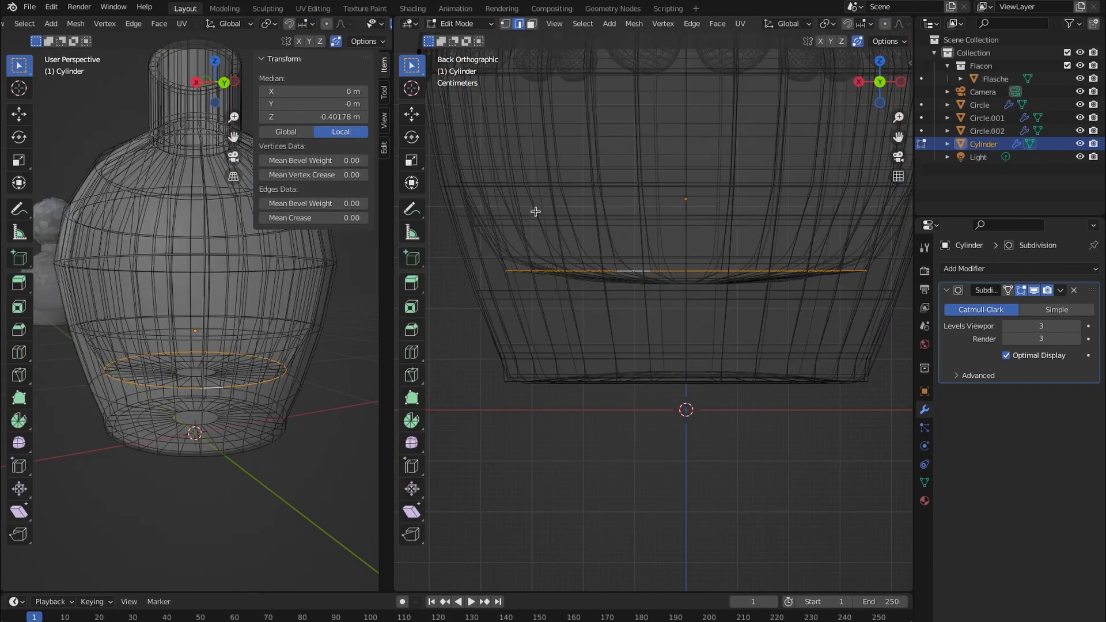
left_click(535, 215, "alt")
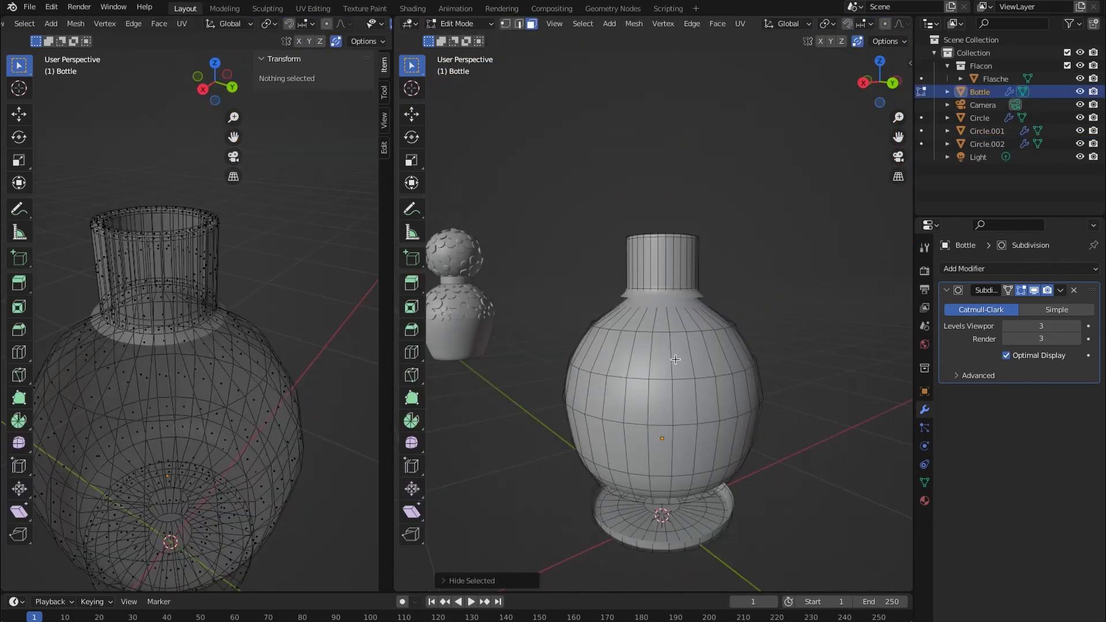
- Select every face ring of the bottle's inner cavity from below the neck to the floor, including the central bottom face
left_click(675, 359, "alt")
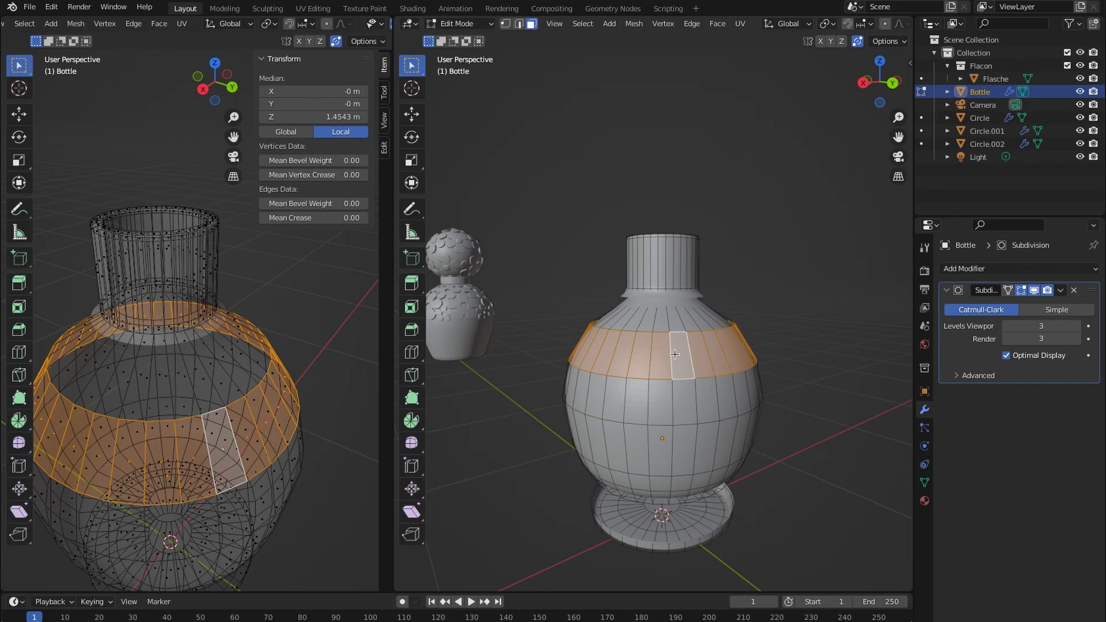
left_click(663, 408, "alt+shift")
left_click(676, 452, "alt+shift")
left_click(674, 484, "alt+shift")
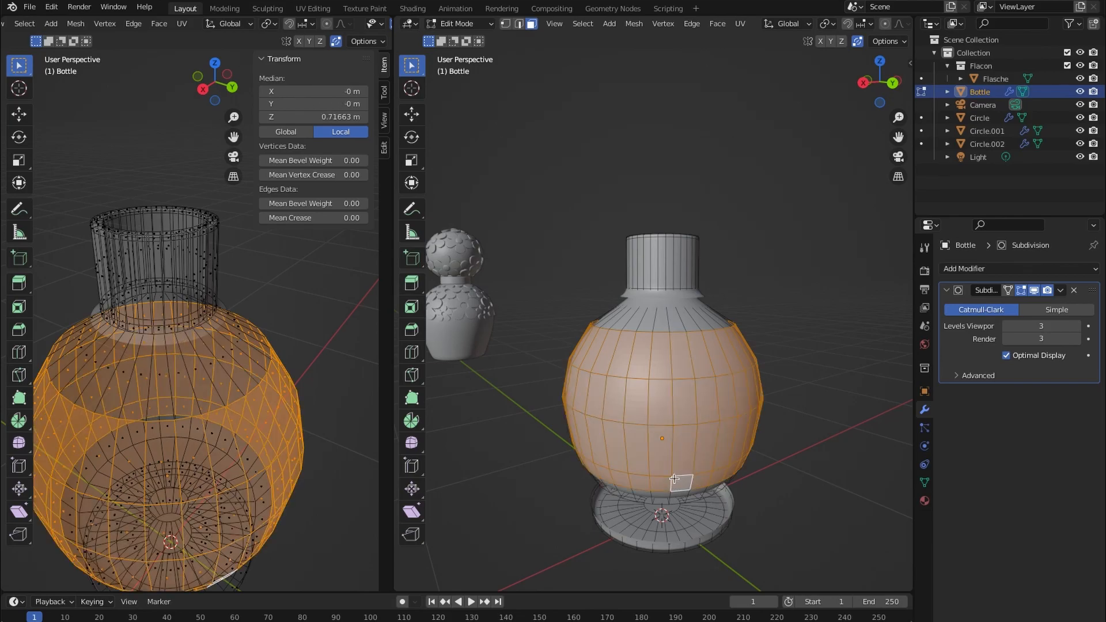
left_click(669, 327, "alt+shift")
middle_click_drag(670, 391, 667, 326)
left_click(674, 454, "alt+shift")
left_click(670, 452, "alt+shift")
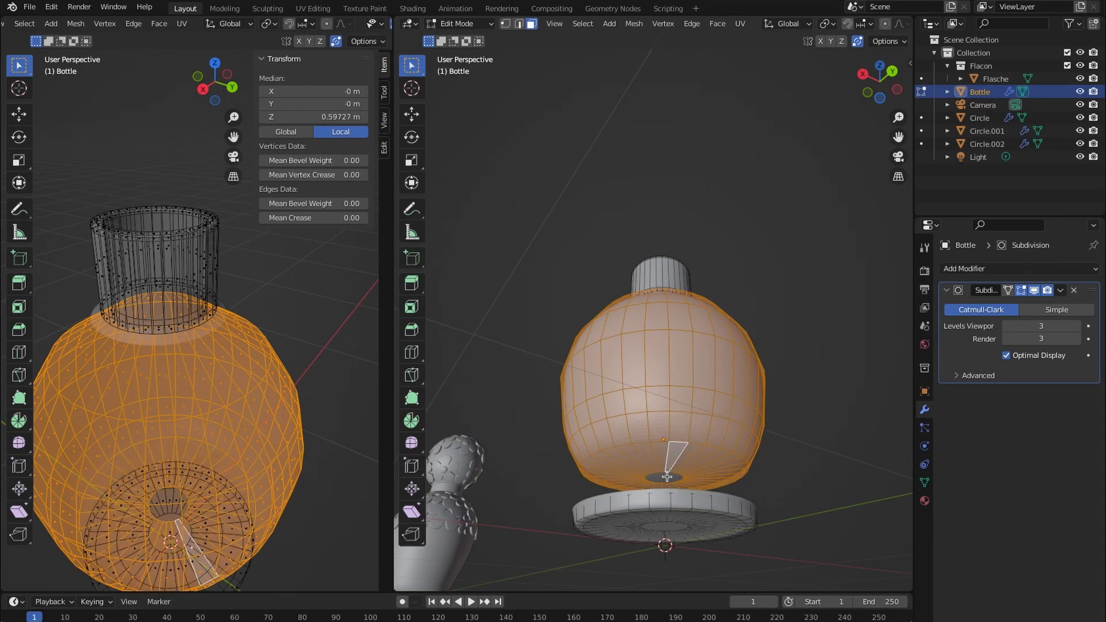
left_click(666, 477, "alt+shift")
middle_click_drag(666, 476, 674, 400)
middle_click_drag(163, 348, 117, 309)
middle_click_drag(628, 318, 644, 355)
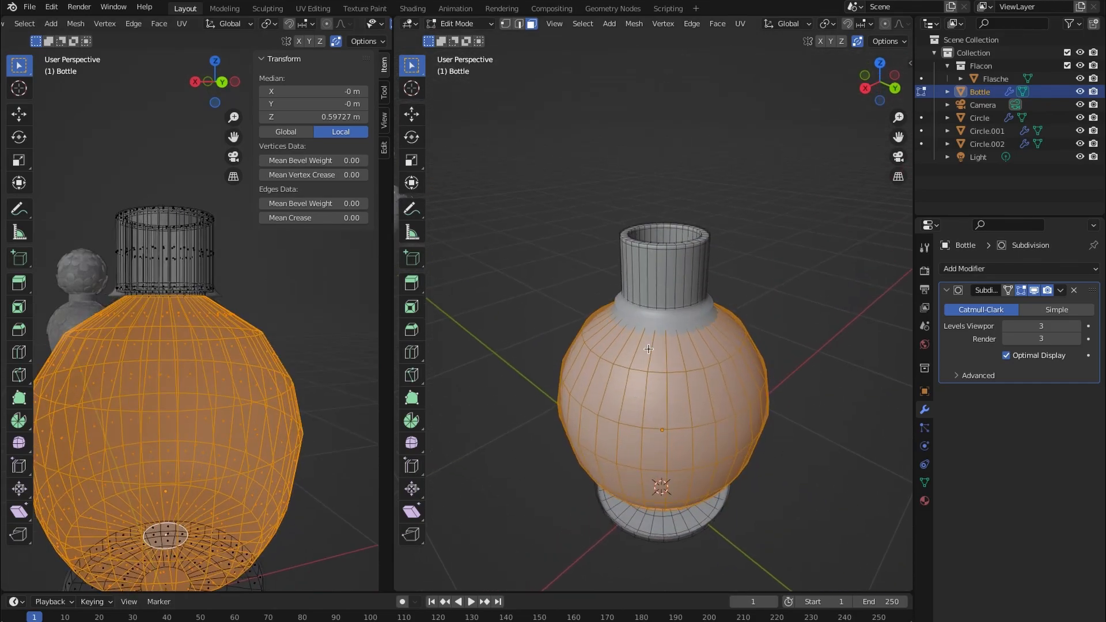
- Duplicate the selected cavity faces in place and separate them into their own object
key("g")
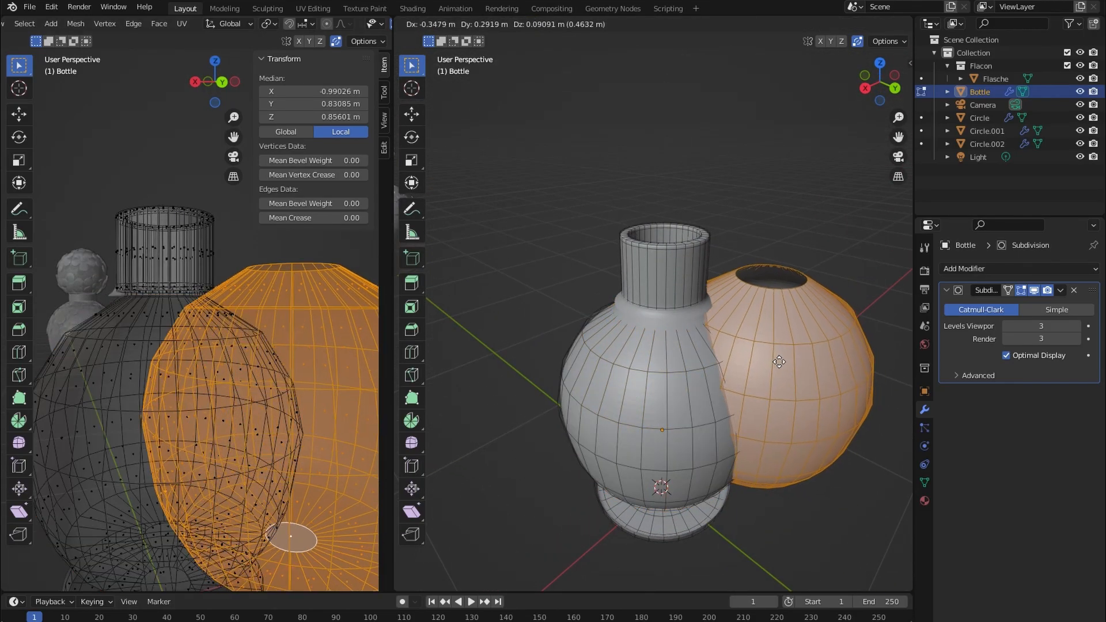
right_click(702, 384)
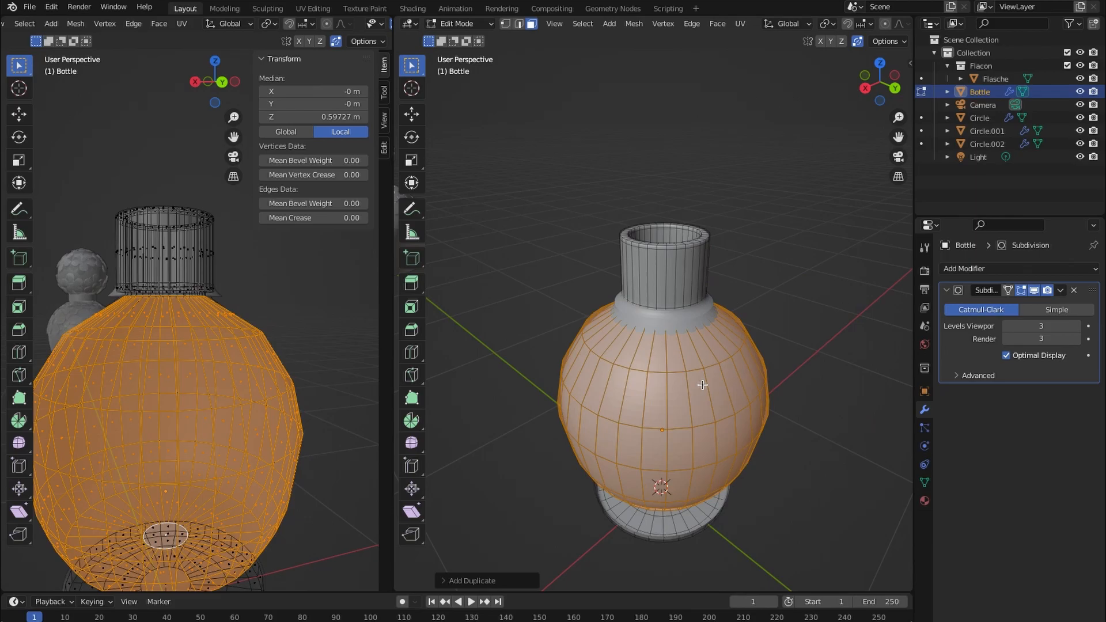
key("p")
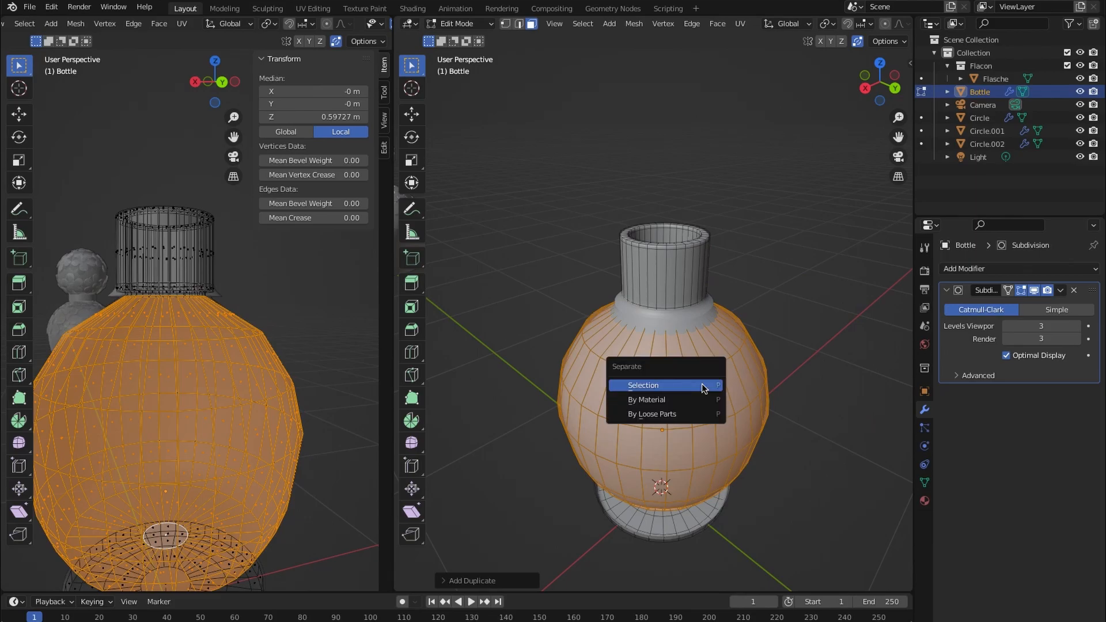
left_click(702, 385)
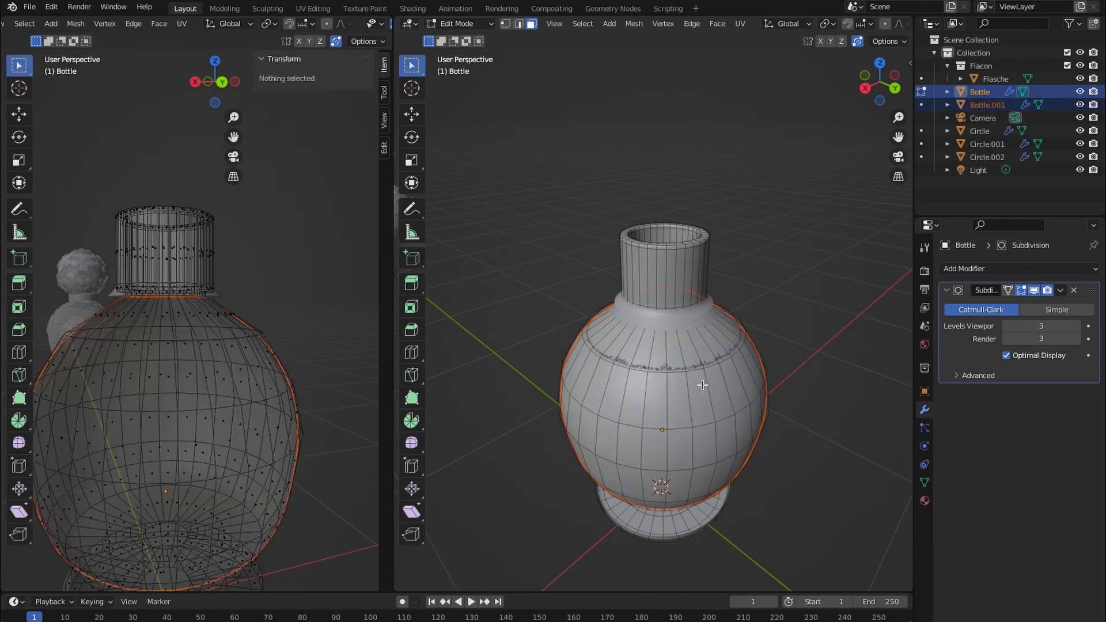
key("ctrl+l")
key("i")
key("Escape")
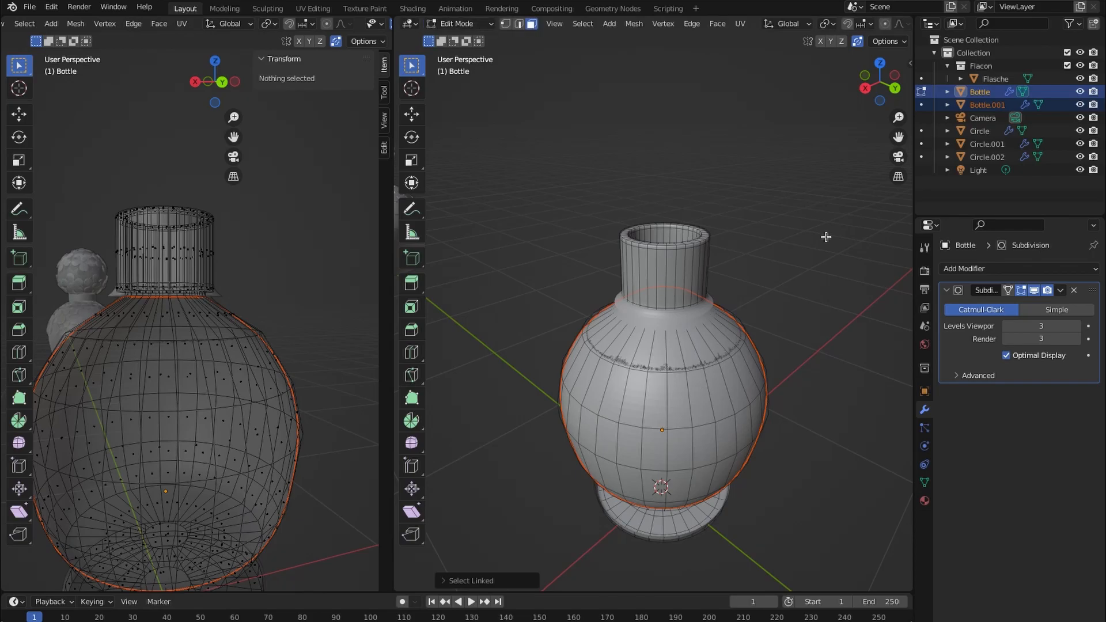
- Return to Object Mode and rename the separated cavity object to Liquid
key("Tab")
left_click(990, 105)
double_click(986, 104)
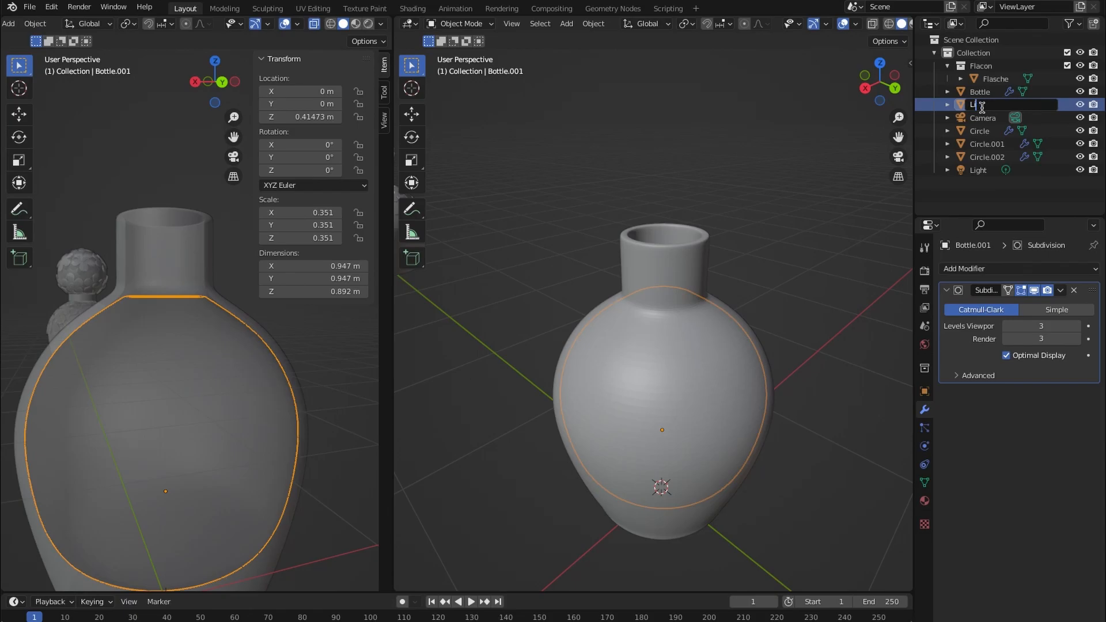
type("Liquid")
key("Return")
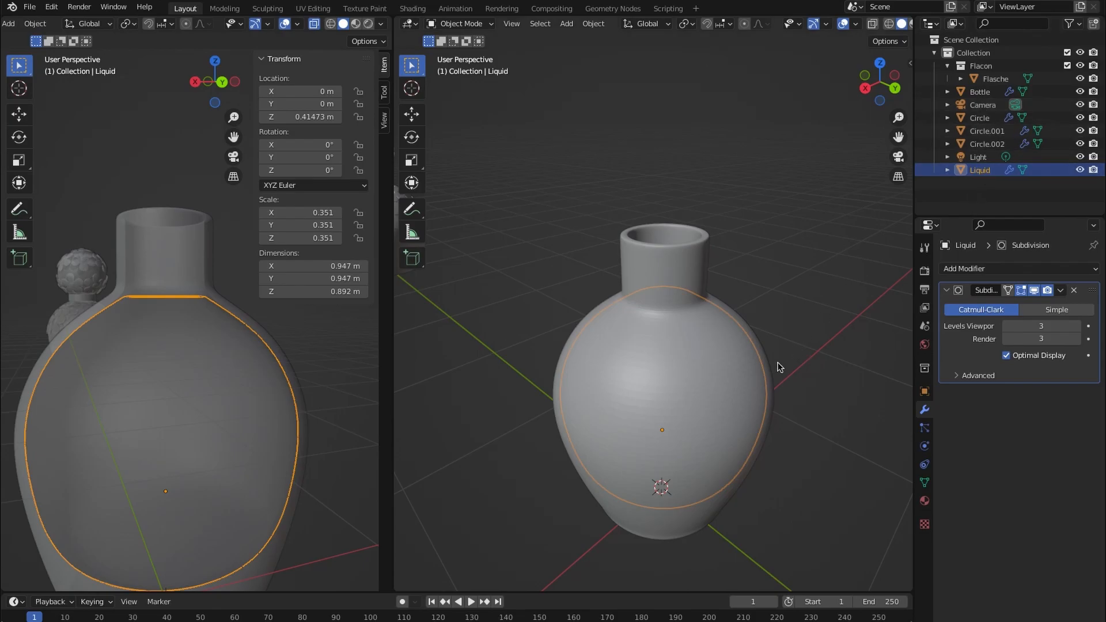
- Hide the Bottle object and turn on the Face Orientation overlay in the large viewport
middle_click_drag(696, 376, 670, 364)
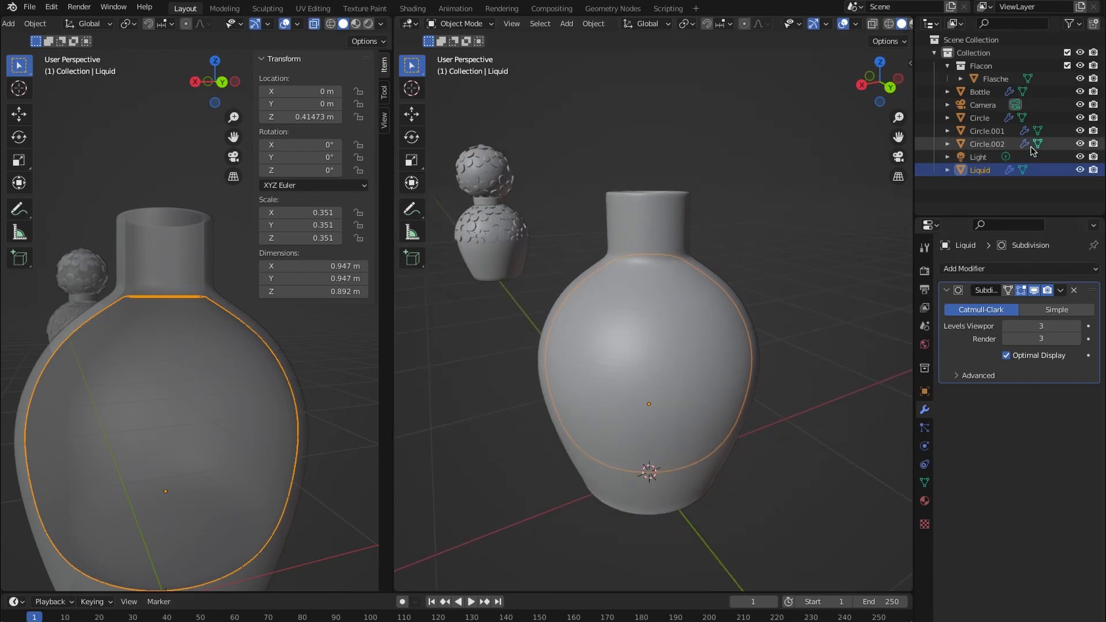
left_click(1079, 91)
left_click(857, 24)
left_click(800, 268)
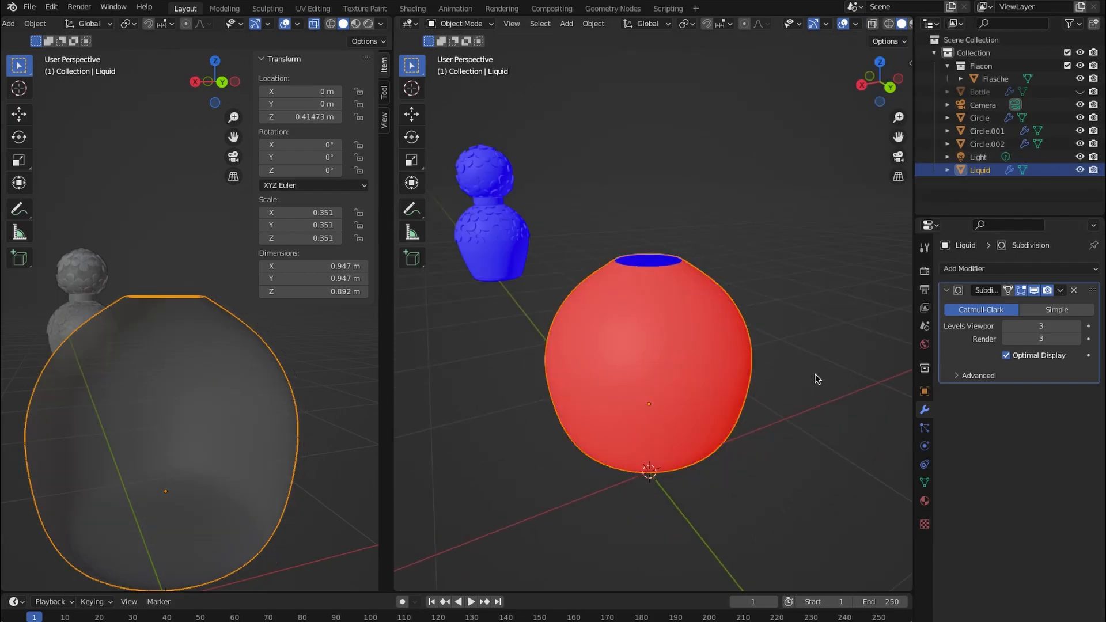
- Select all faces of Liquid in Edit Mode and recalculate their normals to point outside
key("Tab")
key("a")
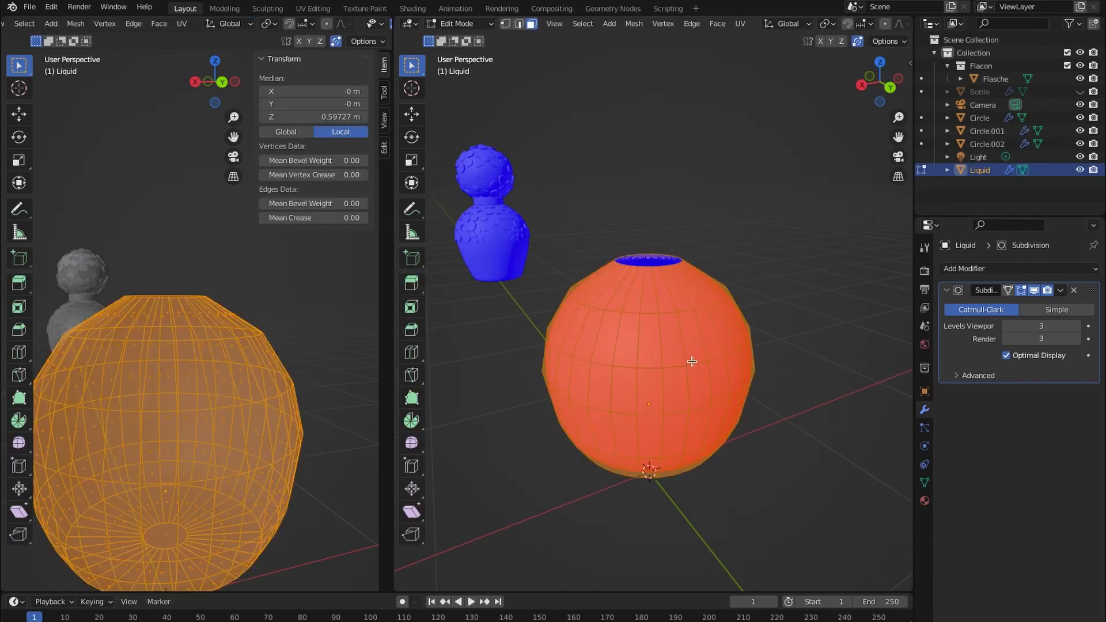
key("shift+n")
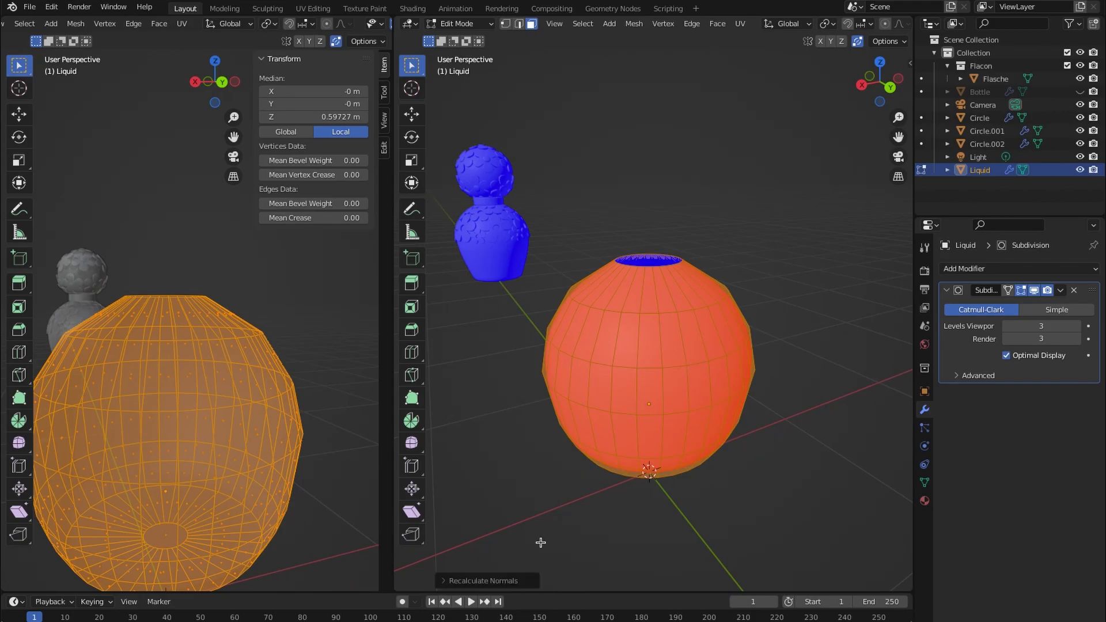
left_click(441, 582)
left_click(518, 578)
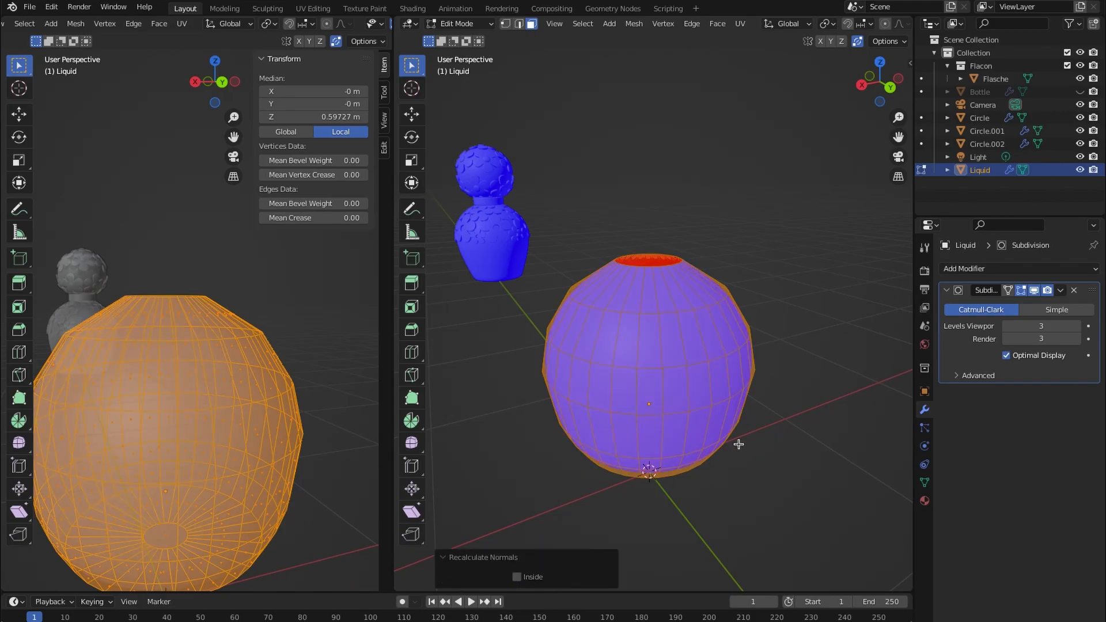
left_click(774, 435)
- Fill the open top edge loop of Liquid with a face and switch to face selection with that face selected
key("2")
left_click(660, 266, "alt")
middle_click_drag(671, 300, 681, 366)
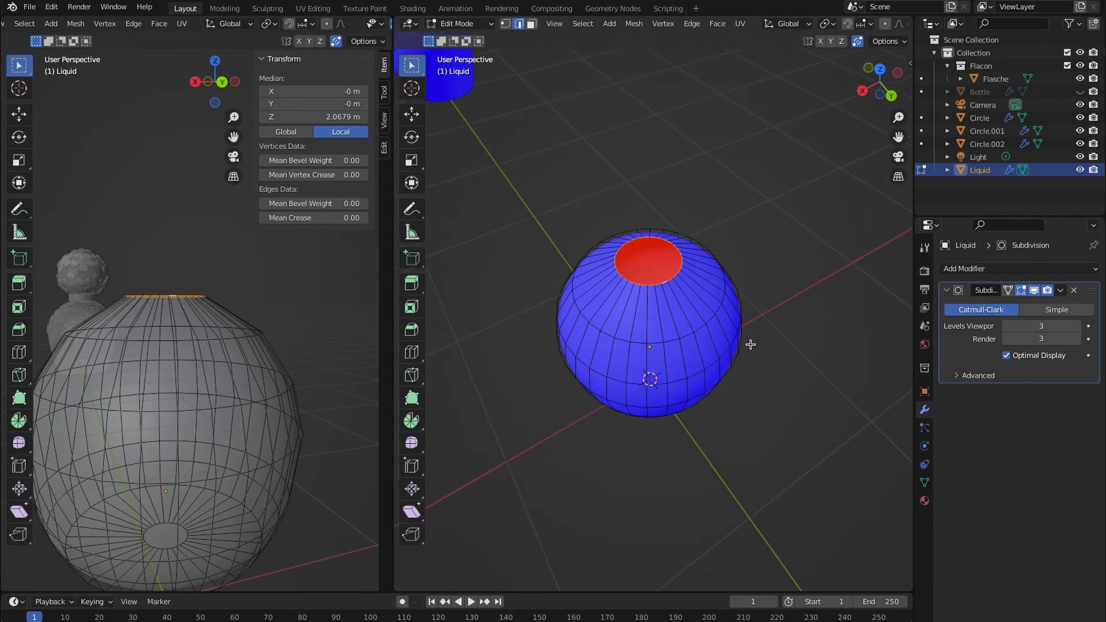
key("f")
scroll(677, 293, "up", 4)
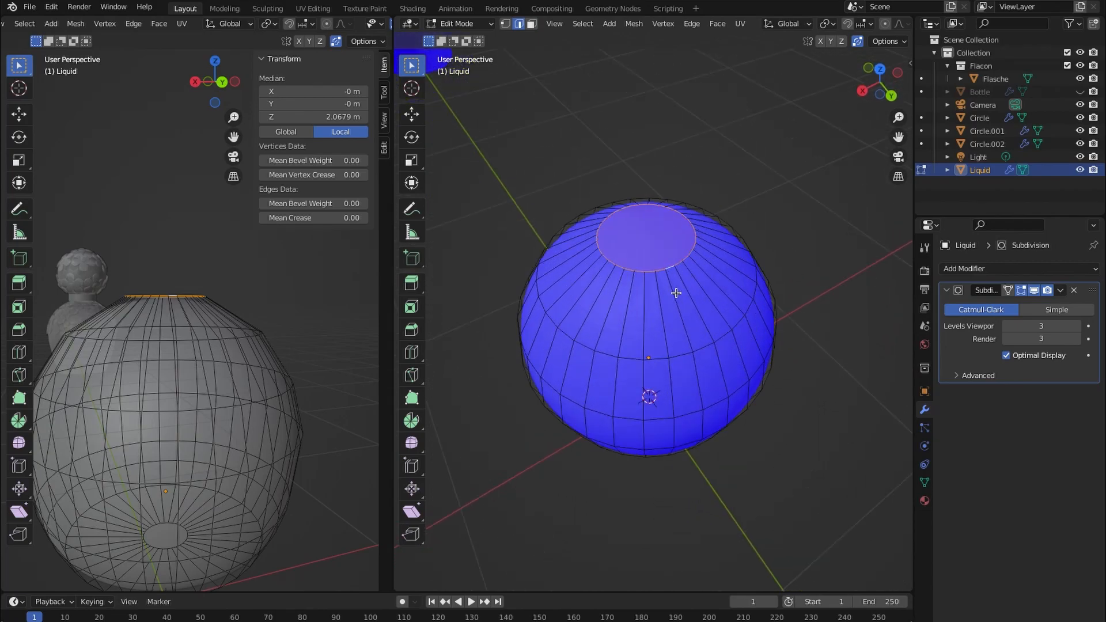
middle_click_drag(686, 278, 714, 318)
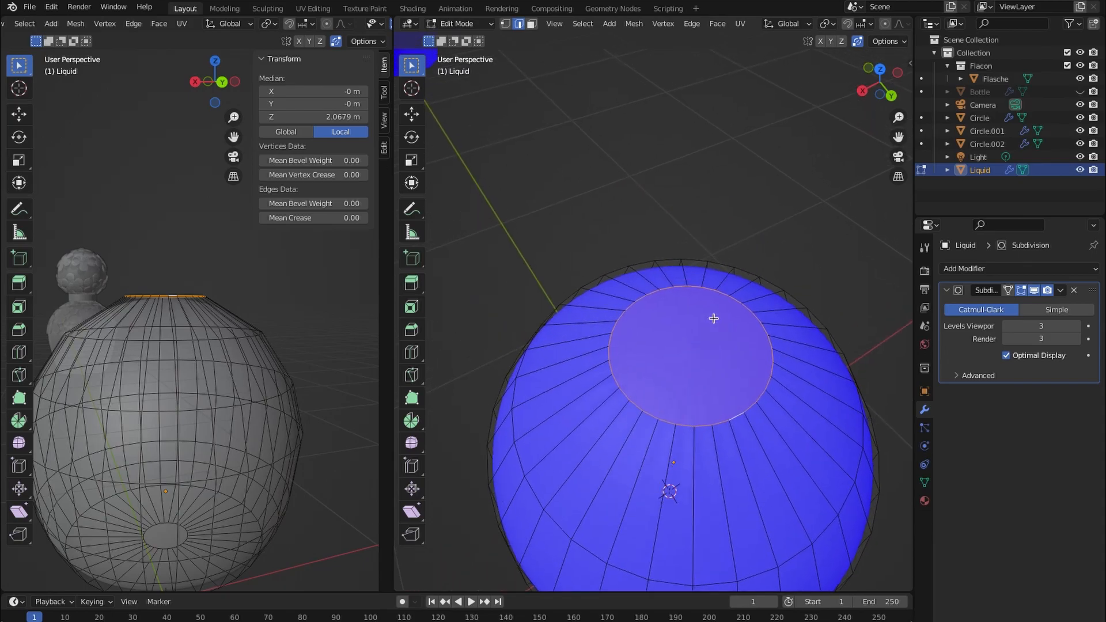
key("3")
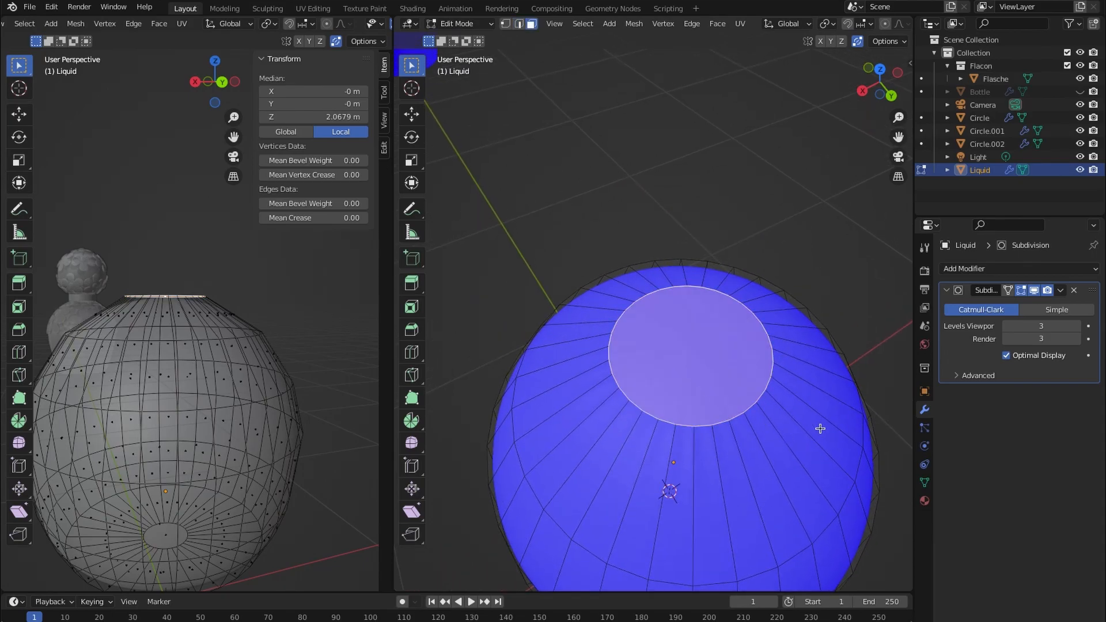
- Inset the selected top face of Liquid by about 0.12 m and lower the inner face about 0.006 m along Z
key("i")
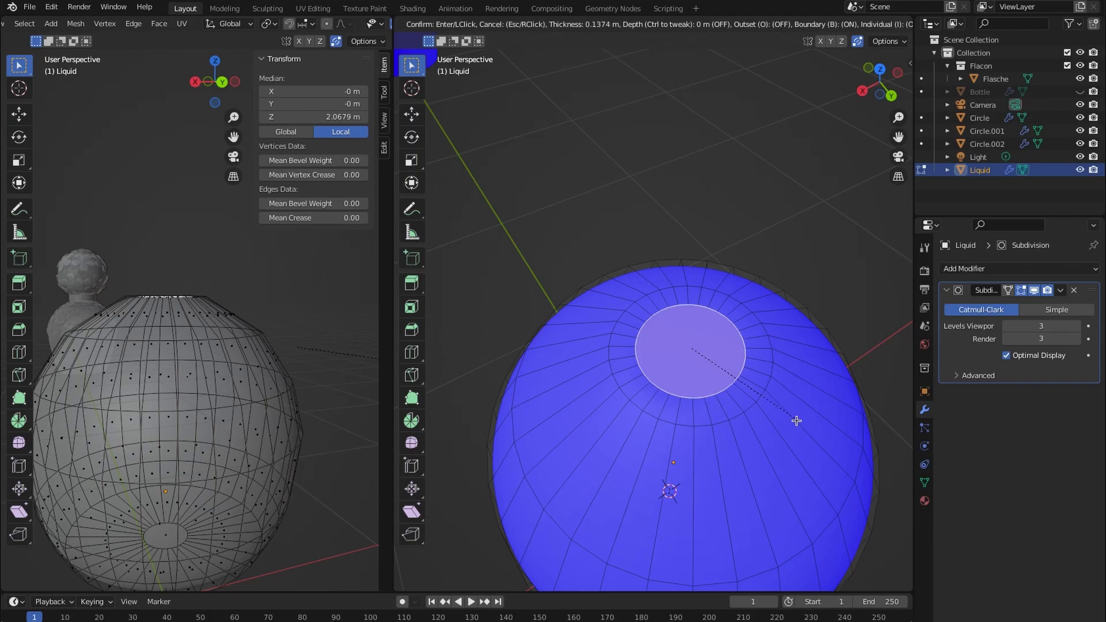
left_click(786, 413)
middle_click_drag(732, 300, 735, 365)
key("g")
key("z")
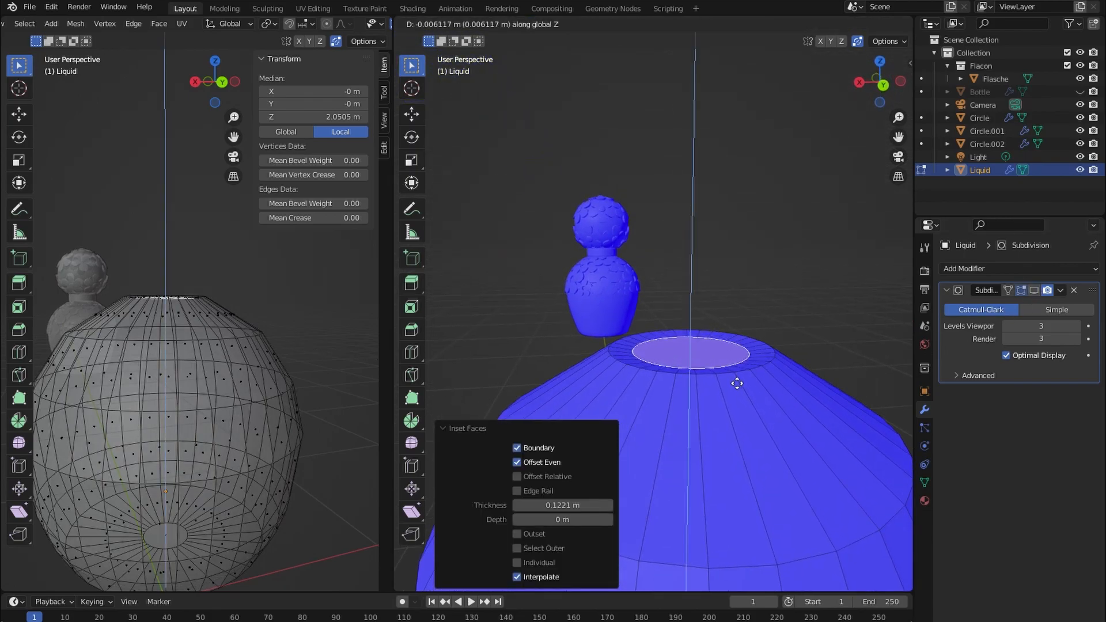
left_click(736, 383)
- Inset the inner top face again by about 0.16 m and add an edge loop close below Liquid's top rim
key("i")
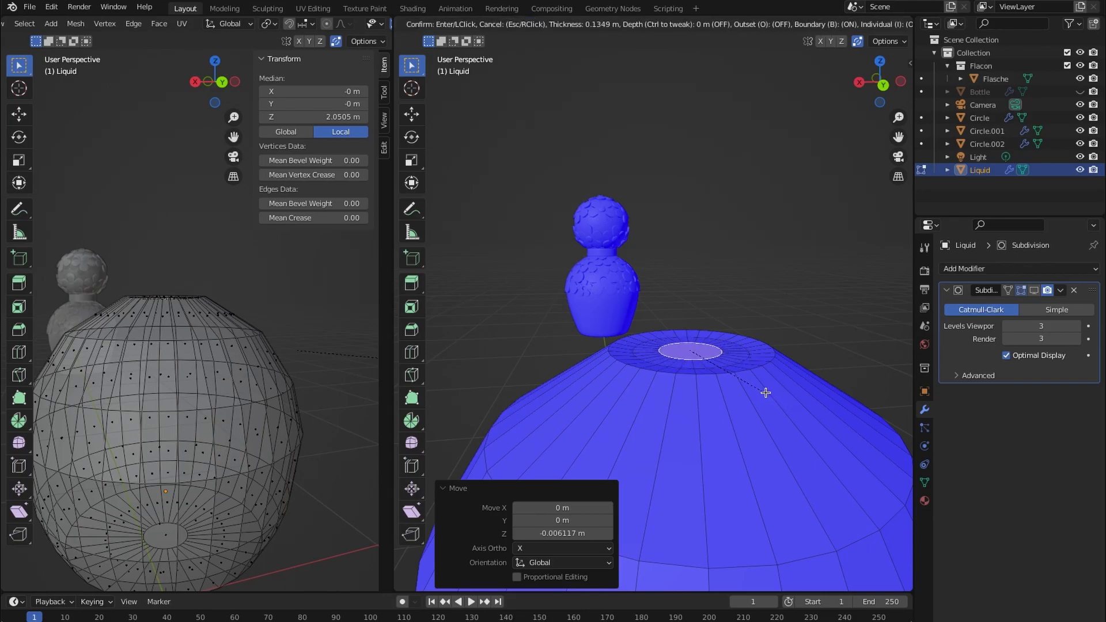
left_click(764, 390)
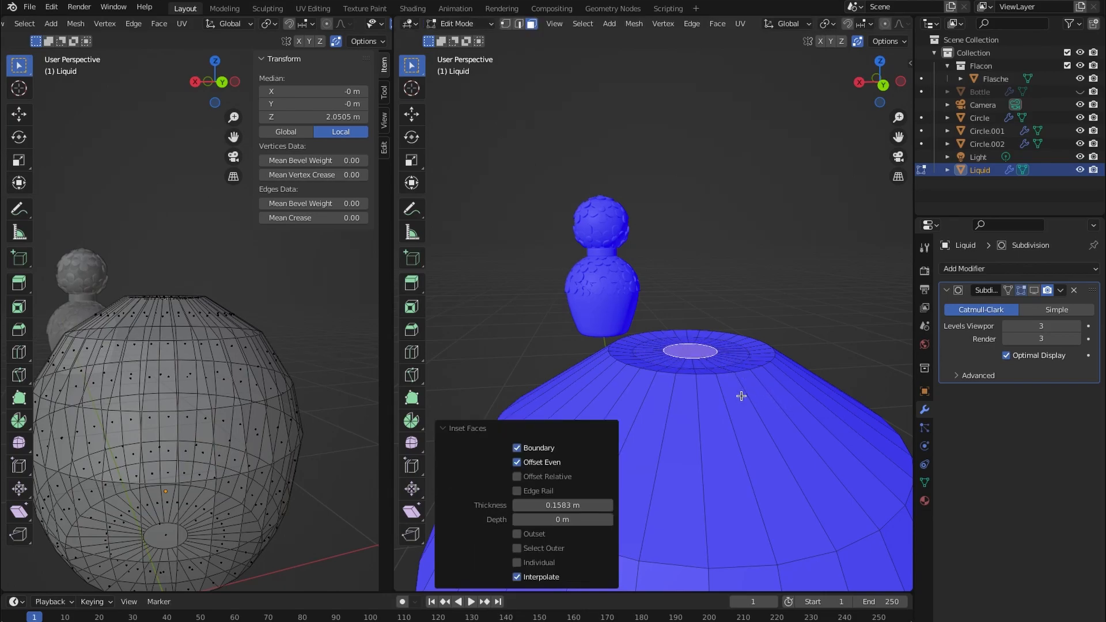
key("ctrl+r")
left_click(705, 380)
left_click(704, 320)
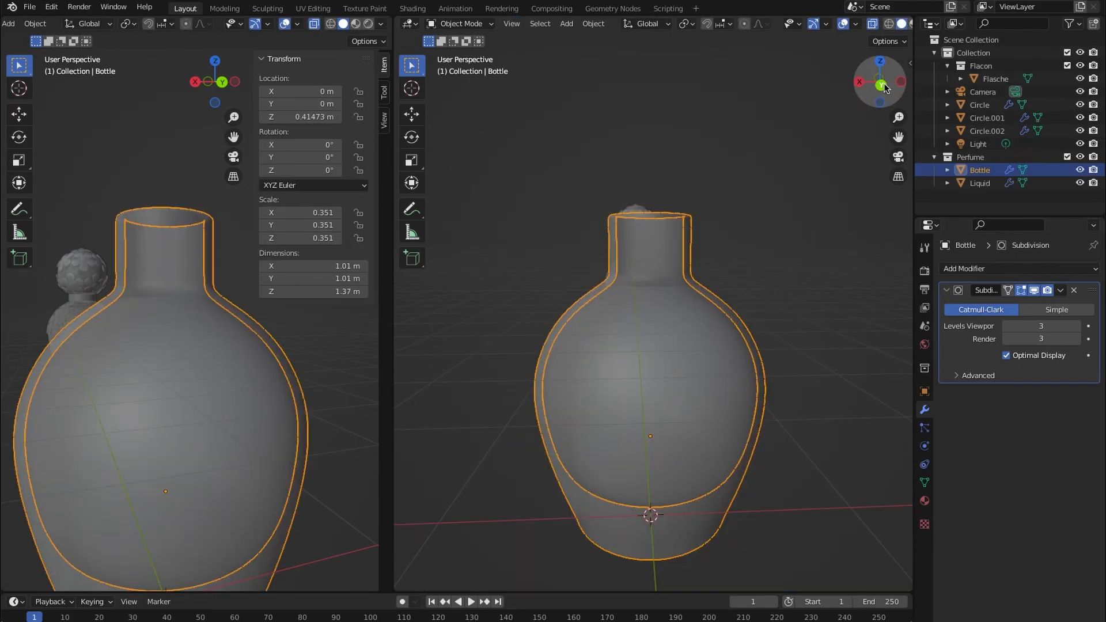
- Switch to the back orthographic view and hide the Flasche reference object
left_click(881, 83)
left_click(728, 353)
scroll(705, 387, "up", 3)
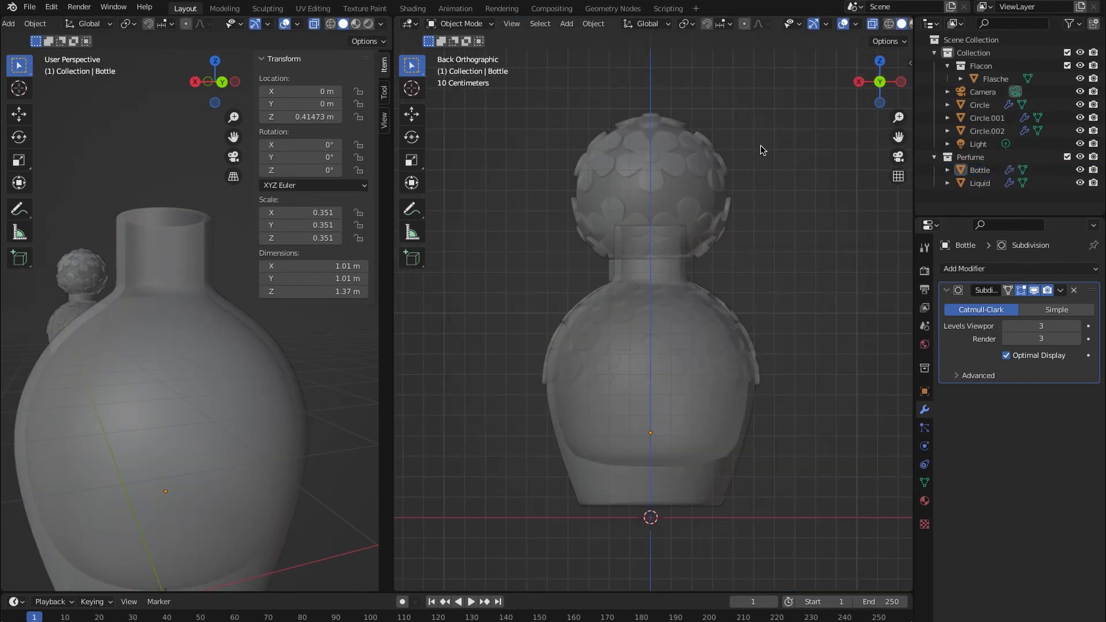
left_click(721, 177)
left_click(1079, 78)
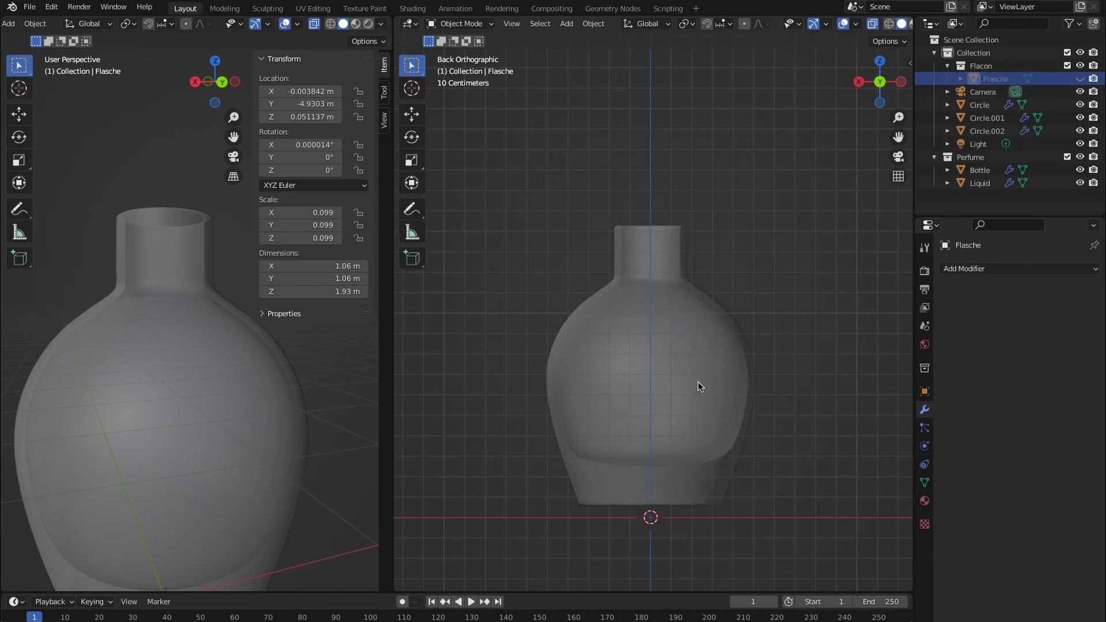
- Select Liquid and enlarge it uniformly by a factor of about 1.019 so it reaches into the bottle wall
left_click(696, 395)
middle_click_drag(697, 395, 698, 361, "shift")
left_click(698, 360)
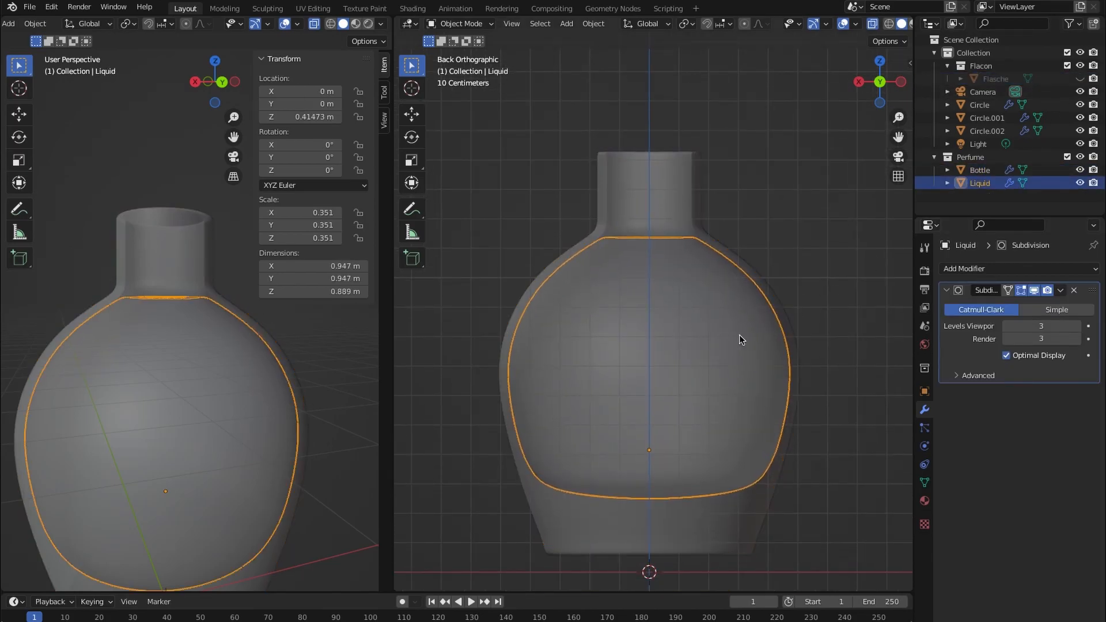
scroll(741, 338, "up", 6)
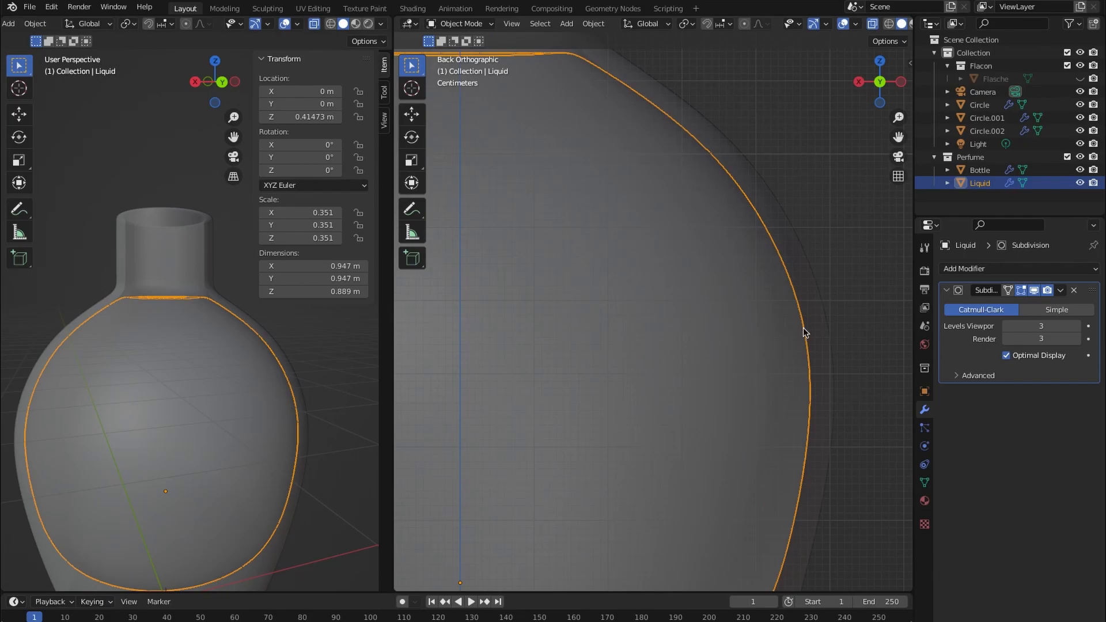
middle_click_drag(745, 212, 724, 273, "shift")
middle_click_drag(539, 232, 925, 223, "shift")
middle_click_drag(163, 286, 191, 232, "shift")
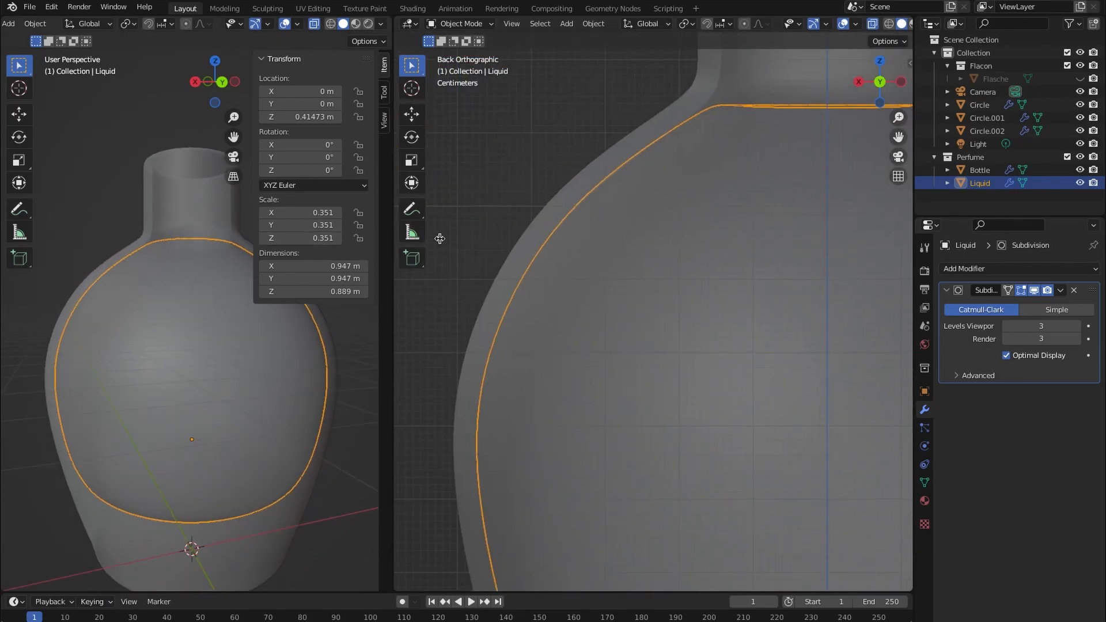
middle_click_drag(496, 401, 470, 212, "shift")
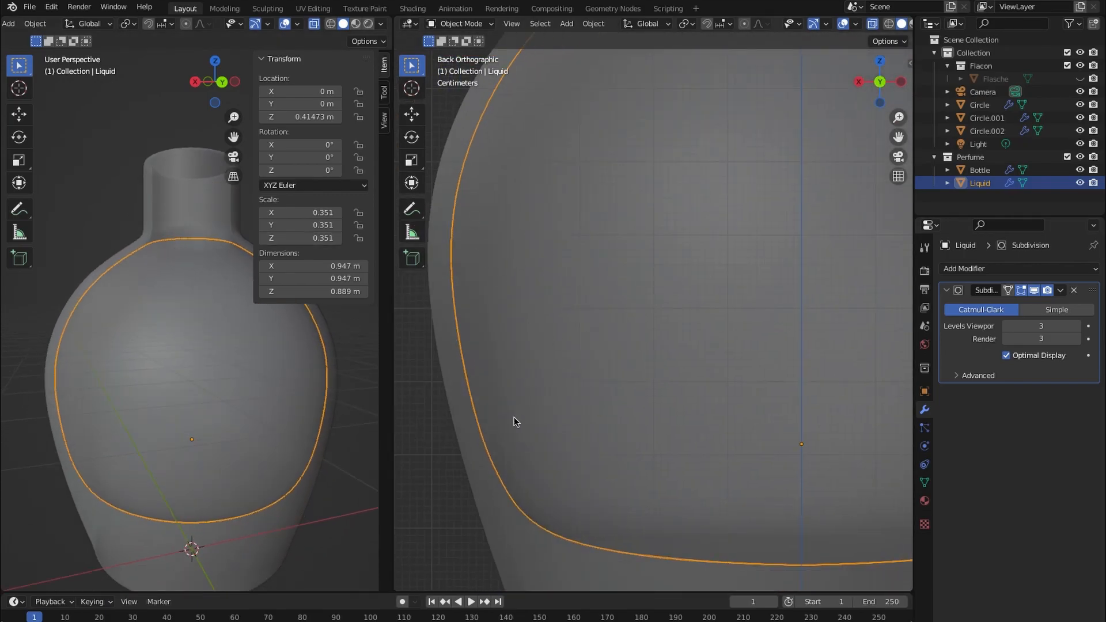
key("s")
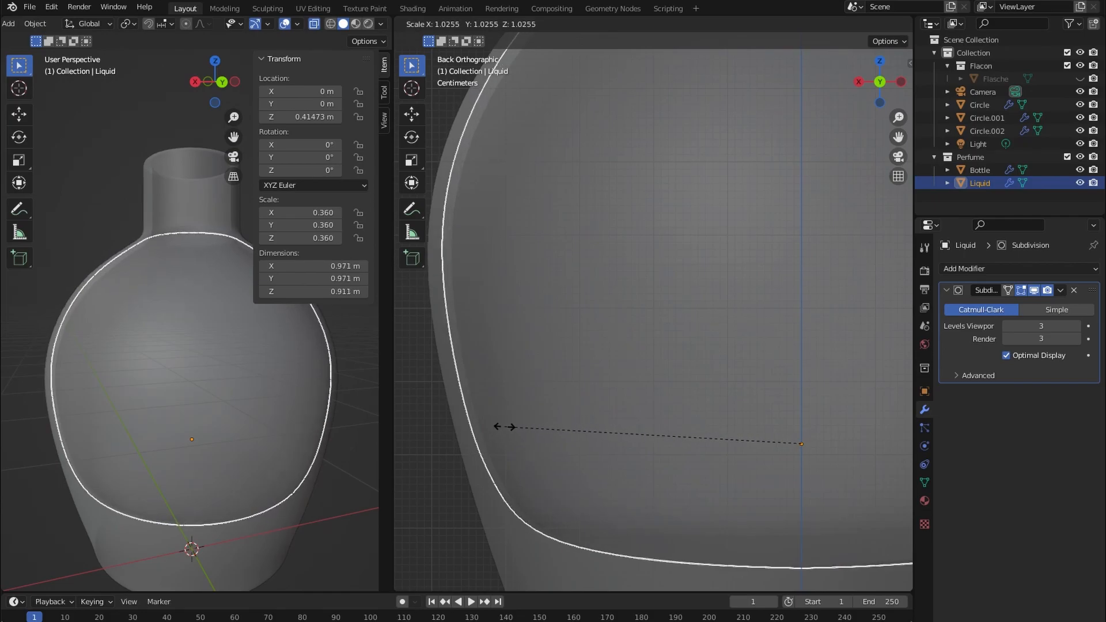
left_click(507, 426)
- Stretch Liquid along Z by a factor of about 1.043
middle_click_drag(521, 416, 713, 376, "shift")
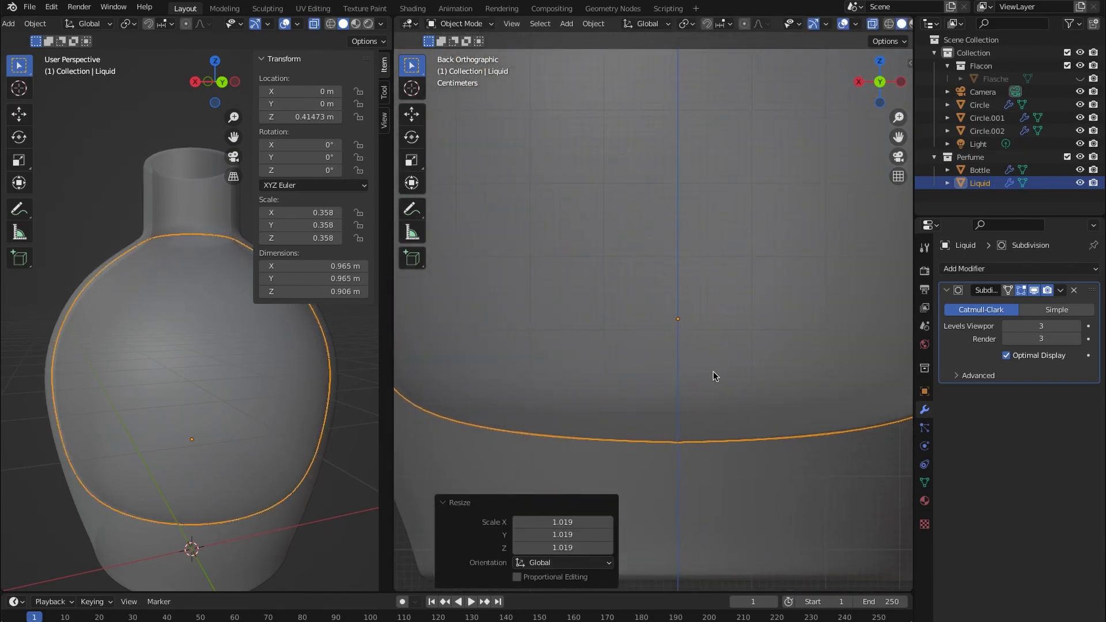
key("s")
key("z")
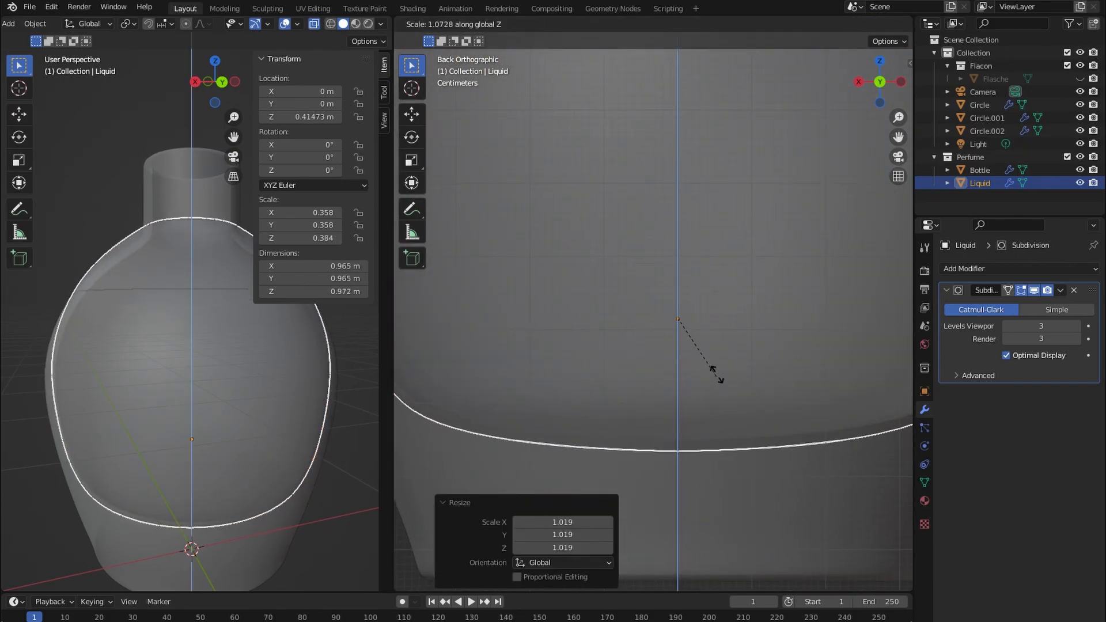
left_click(716, 374)
- Compress Liquid along Z by a factor of about 0.975 to fit its shoulder within the bottle wall
middle_click_drag(749, 398, 570, 415, "shift")
scroll(769, 398, "up", 1)
scroll(770, 399, "up", 1)
middle_click_drag(794, 328, 671, 535, "shift")
middle_click_drag(650, 104, 809, 476, "shift")
scroll(620, 231, "down", 2)
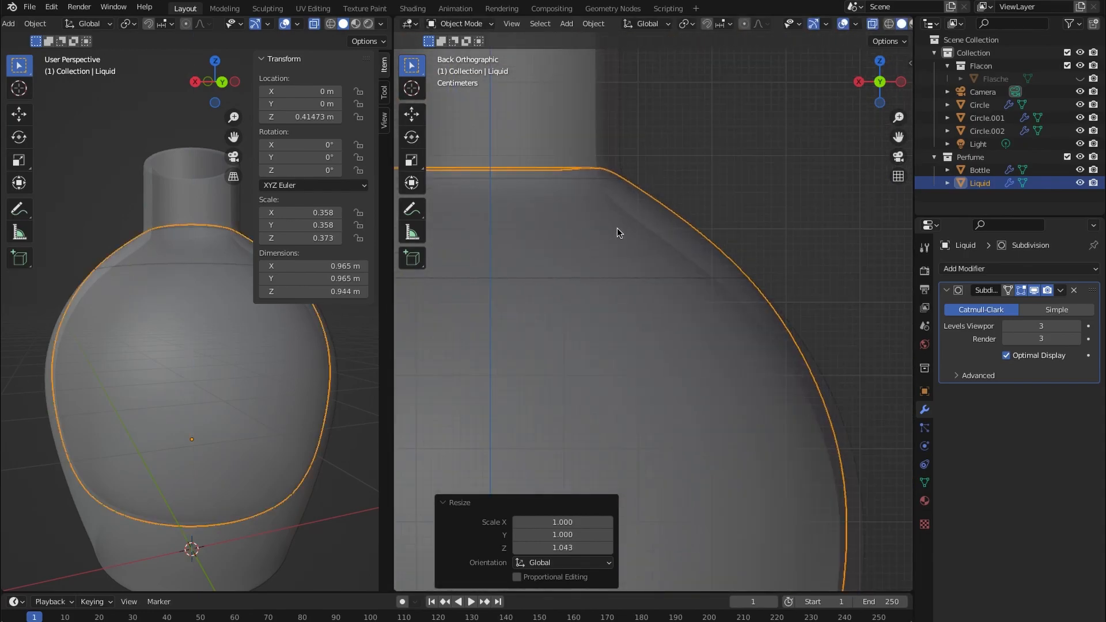
key("s")
key("z")
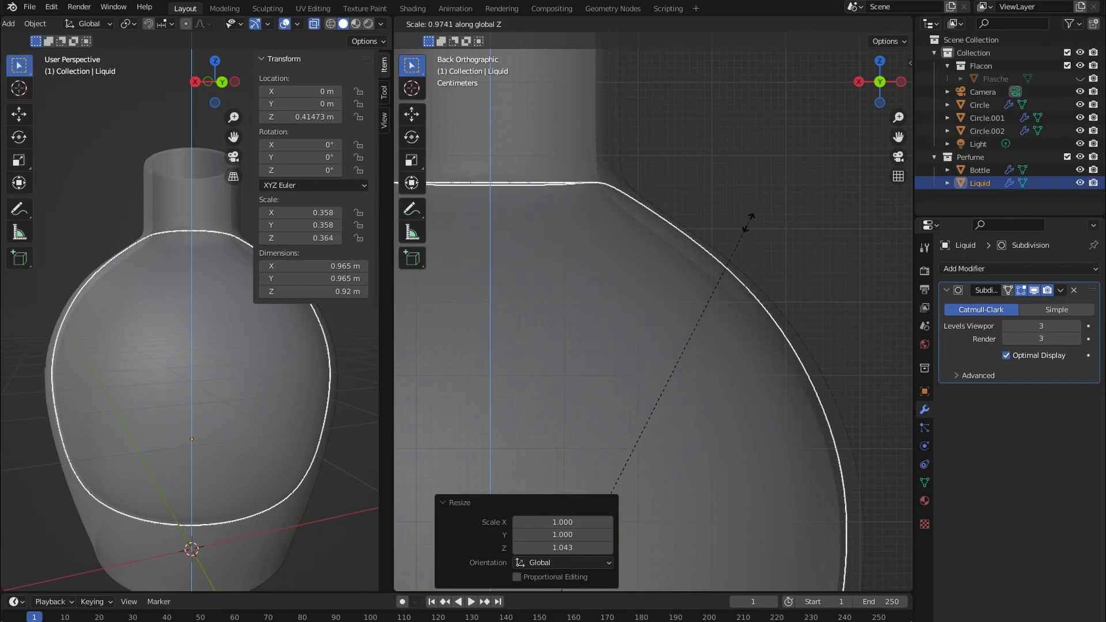
left_click(750, 220)
- Lower Liquid along Z in small moves to a Z location of about 0.4113 m
middle_click_drag(733, 328, 730, 85, "shift")
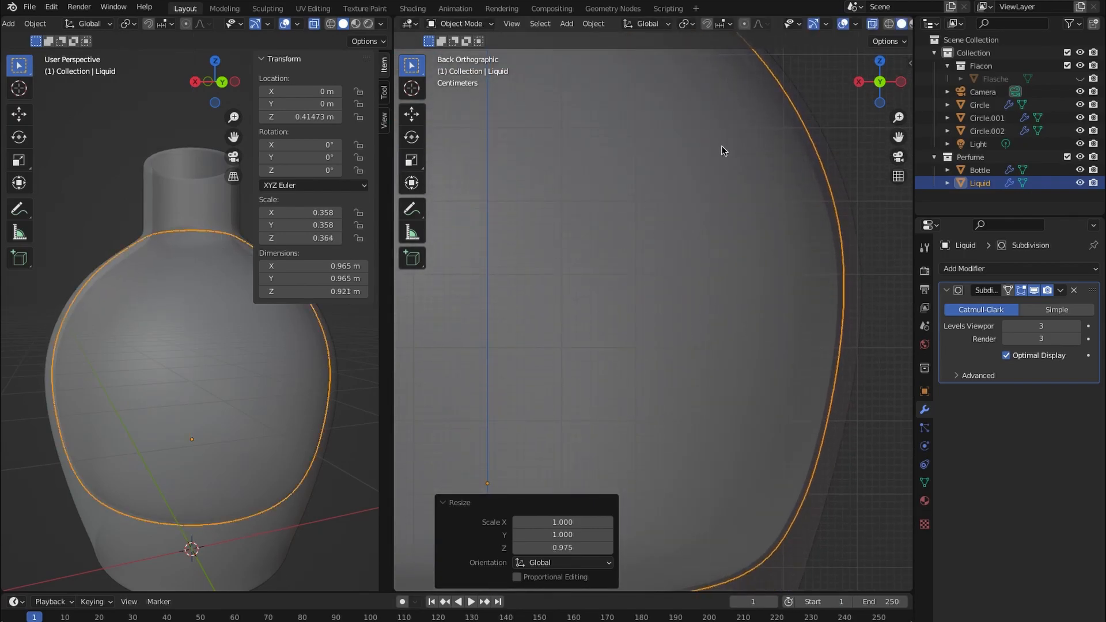
key("g")
key("z")
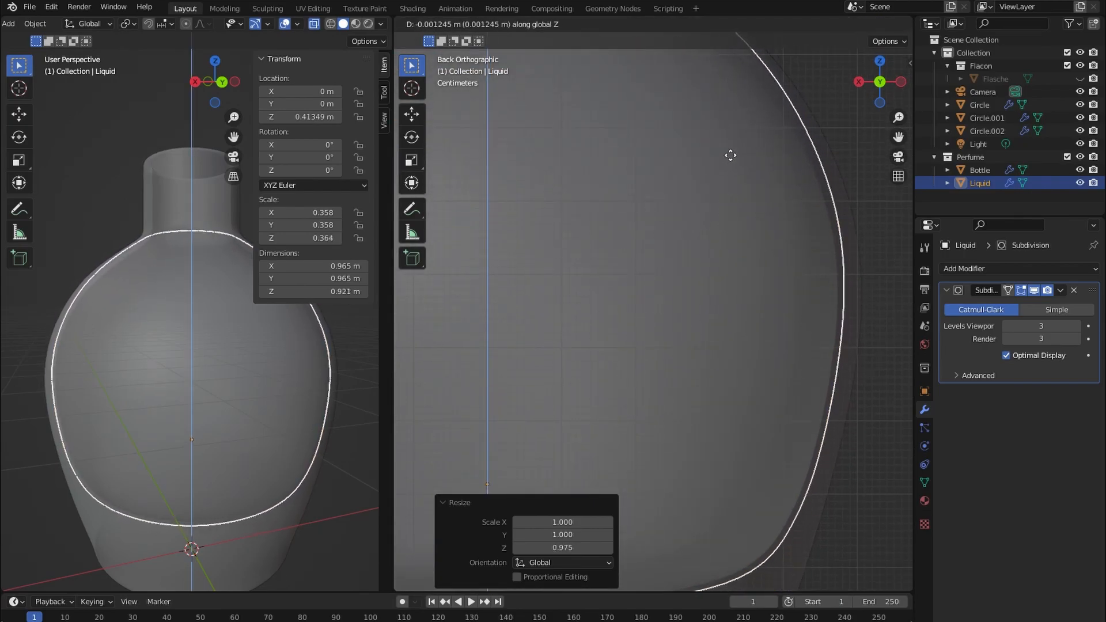
left_click(731, 157)
middle_click_drag(680, 301, 789, 311, "shift")
middle_click_drag(700, 382, 739, 263, "shift")
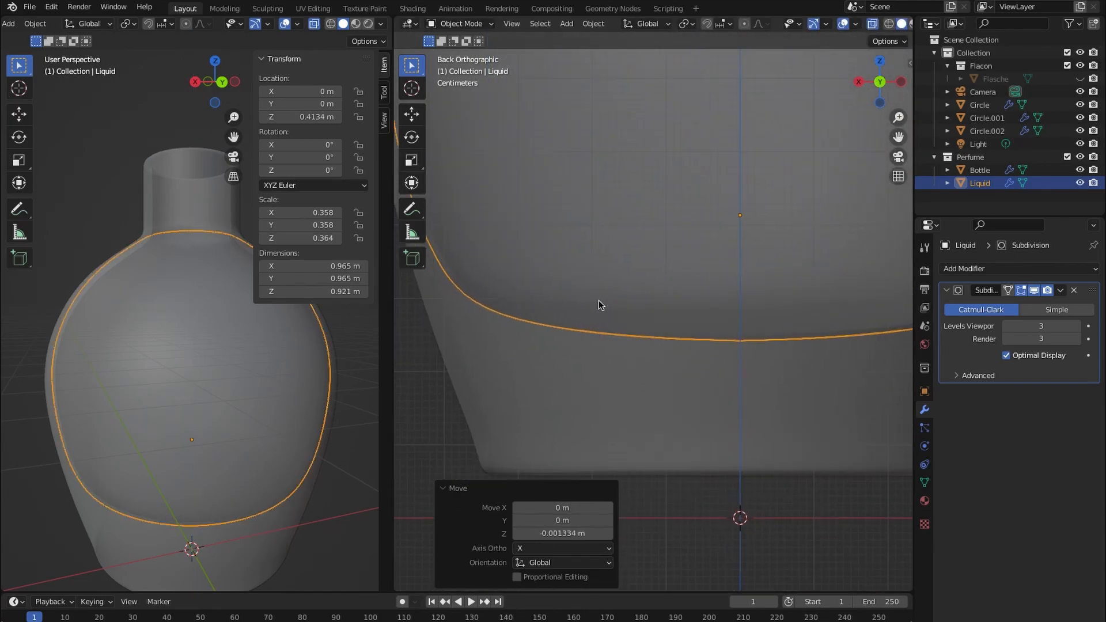
middle_click_drag(493, 294, 656, 350, "shift")
scroll(654, 347, "up", 2)
middle_click_drag(831, 313, 702, 287, "shift")
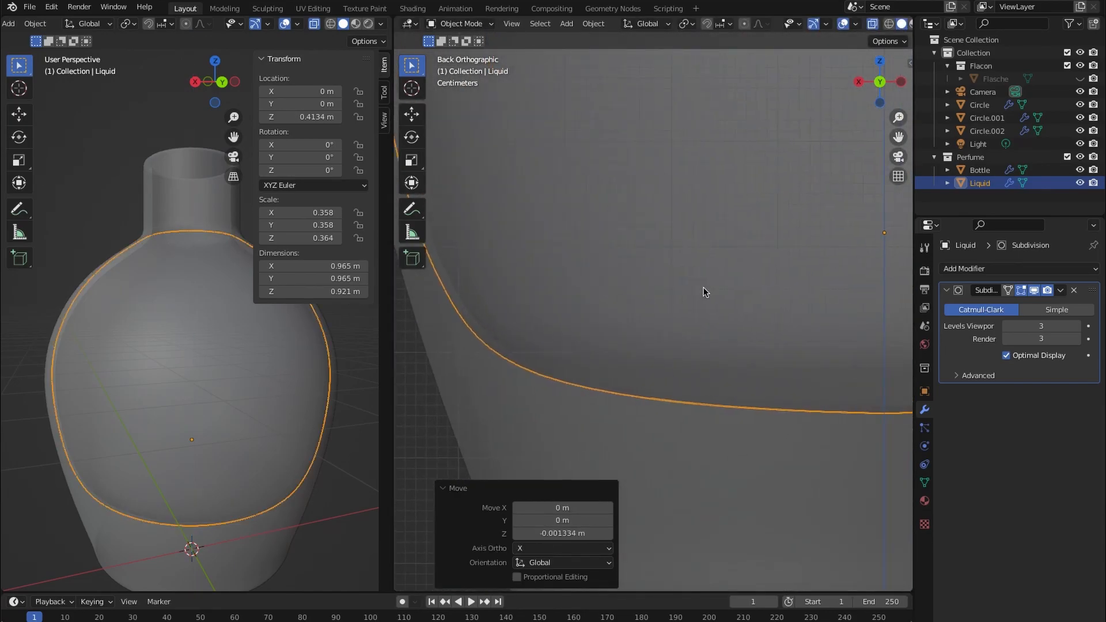
key("g")
key("z")
left_click(691, 365)
- Shrink Liquid uniformly by a factor of about 0.991
middle_click_drag(691, 365, 673, 540, "shift")
middle_click_drag(651, 217, 647, 389, "shift")
middle_click_drag(819, 158, 658, 335, "shift")
middle_click_drag(890, 272, 670, 328, "shift")
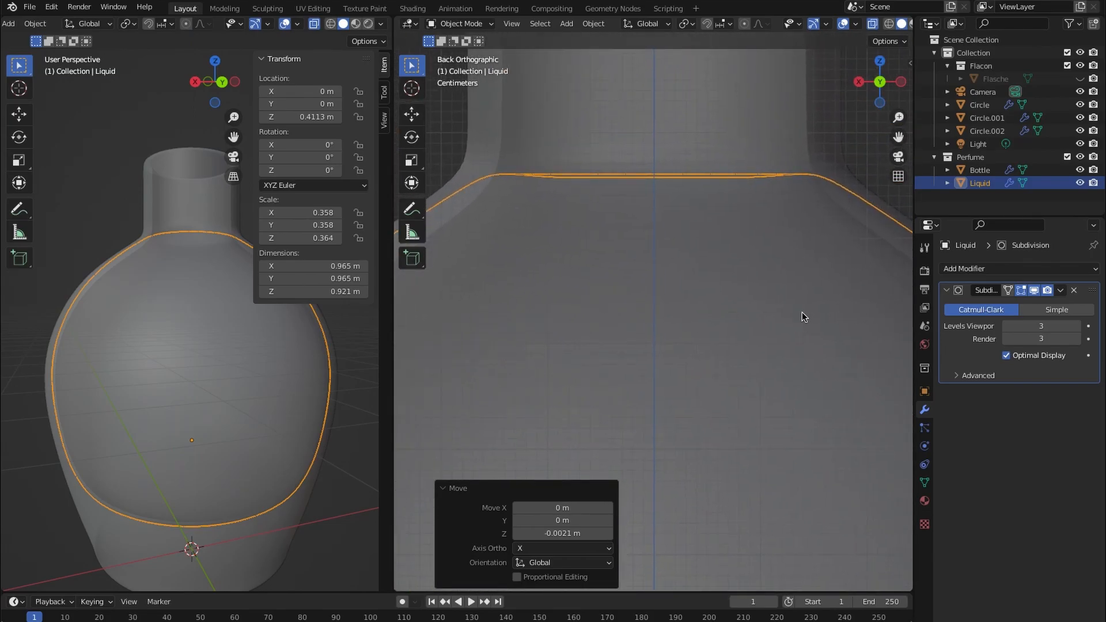
key("s")
left_click(793, 334)
- Widen Liquid slightly in X and Y to a scale of about 0.356, keeping its Z scale
middle_click_drag(630, 397, 659, 339, "shift")
middle_click_drag(541, 368, 662, 202, "shift")
scroll(612, 302, "down", 1)
middle_click_drag(662, 259, 662, 217, "shift")
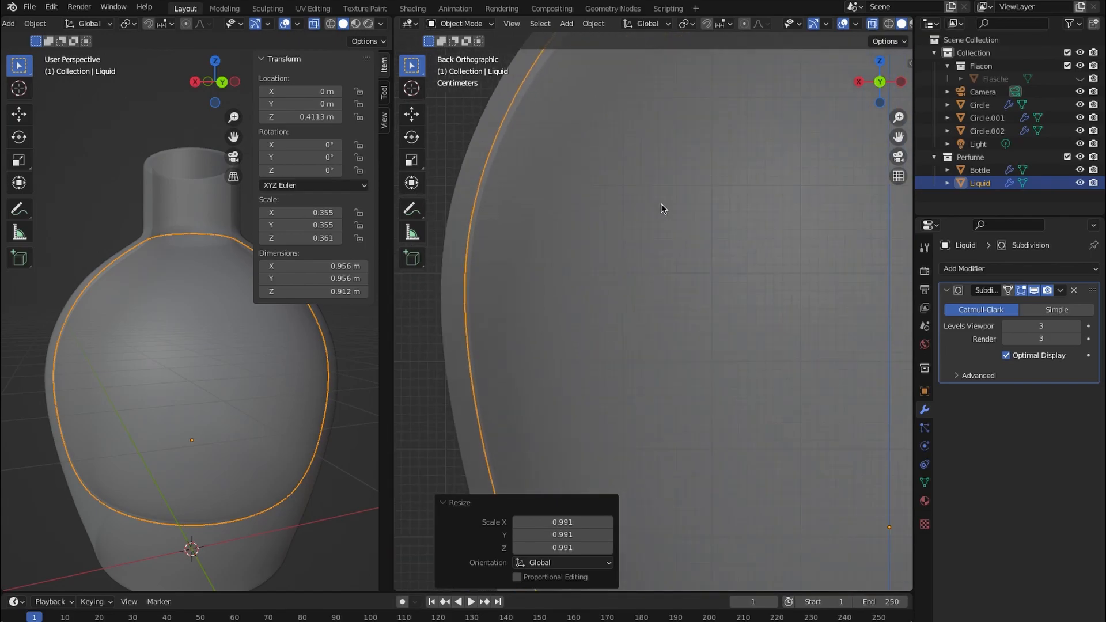
key("s")
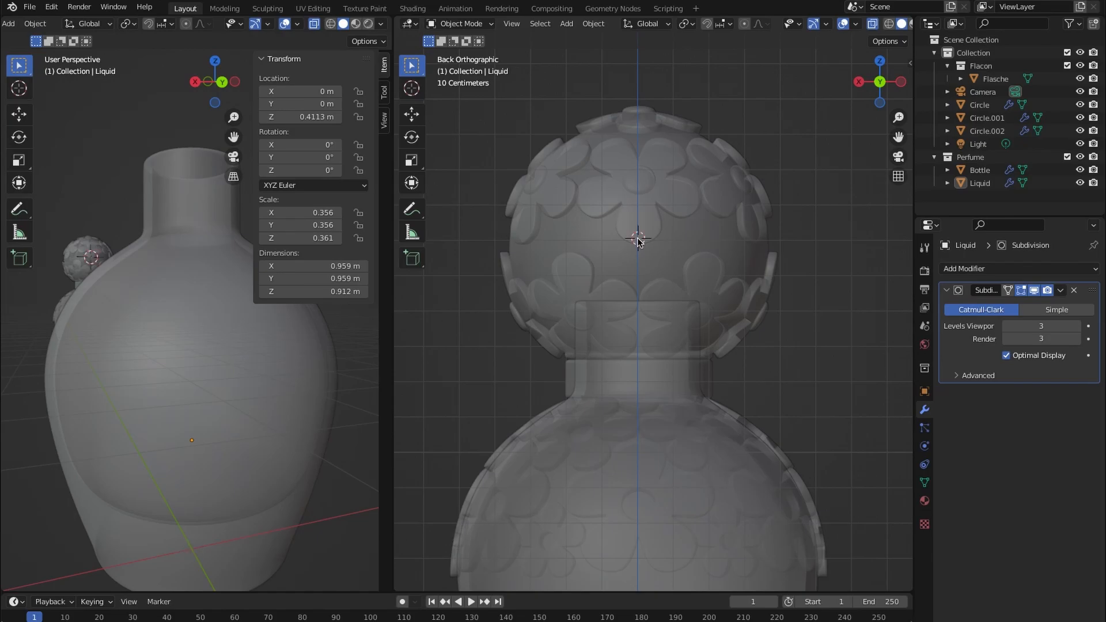
- Add a UV sphere at the 3D cursor in the reference bottle's cap and scale it to roughly the cap's size
key("shift+a")
mouse_move(647, 237)
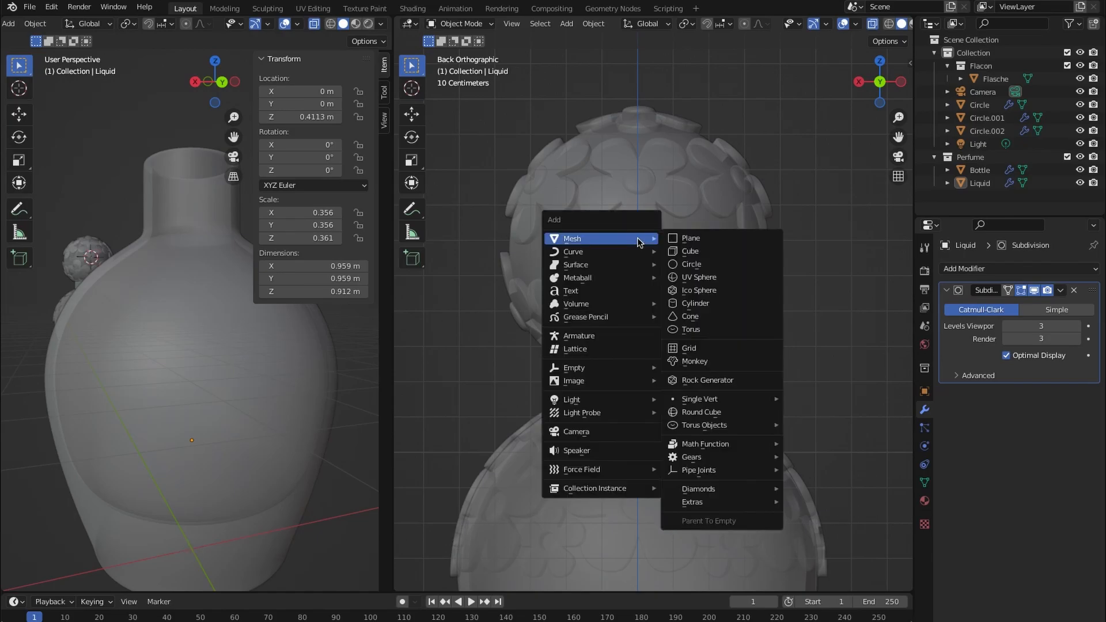
left_click(720, 278)
key("s")
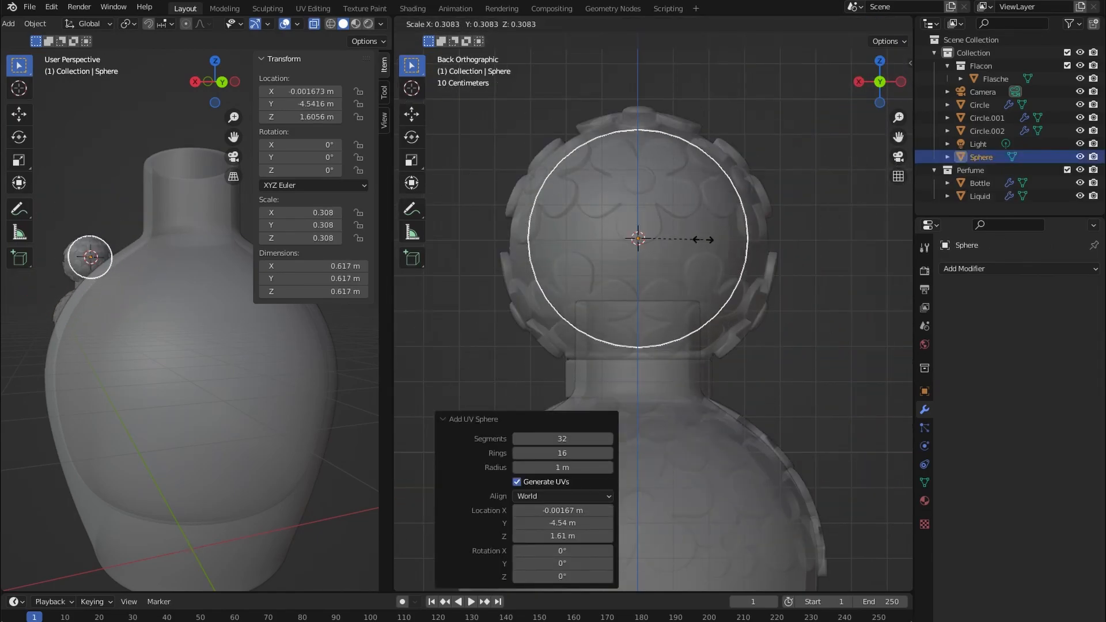
left_click(728, 270)
key("s")
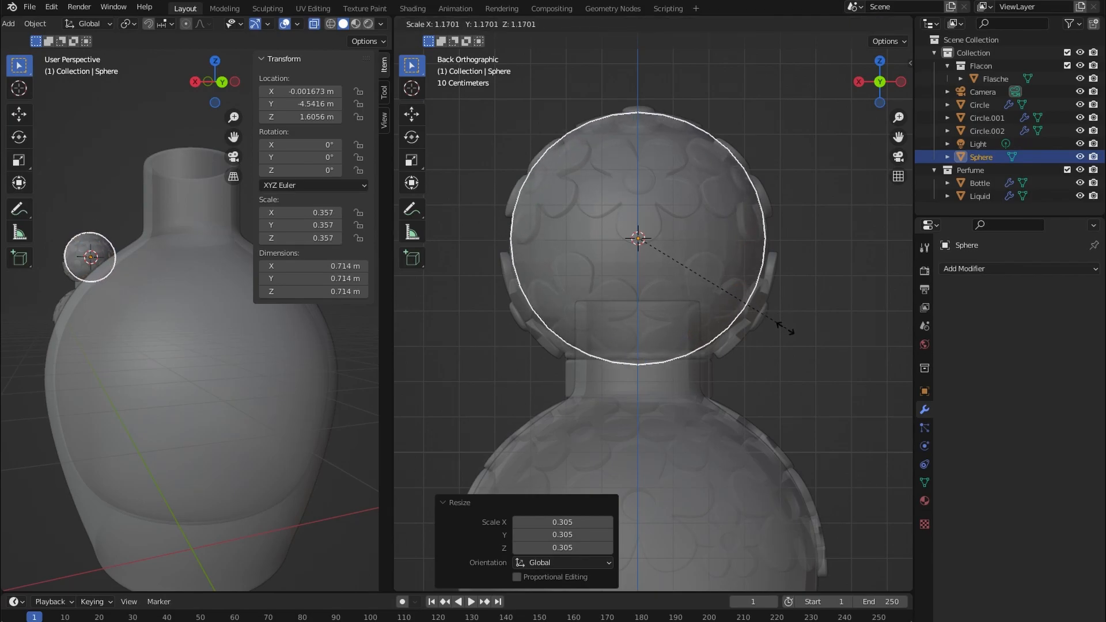
left_click(768, 311)
- Fit the sphere to the reference cap by moving it to Z 1.5853 m and scaling it to about 0.361
key("g")
key("z")
left_click(766, 279)
key("s")
left_click(813, 310)
key("g")
key("z")
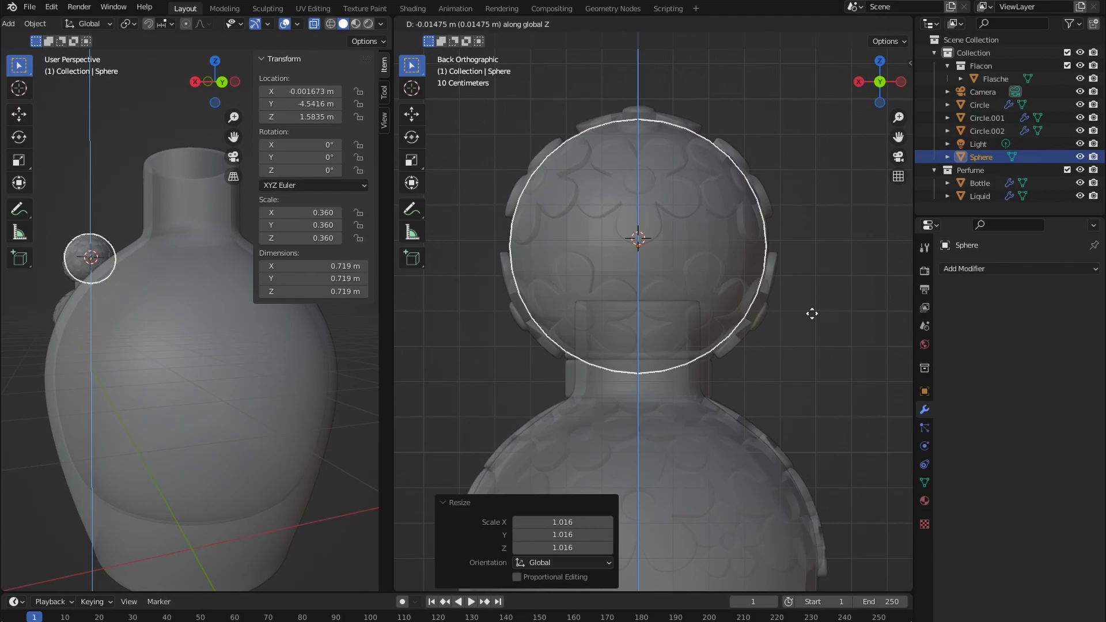
left_click(812, 314)
key("s")
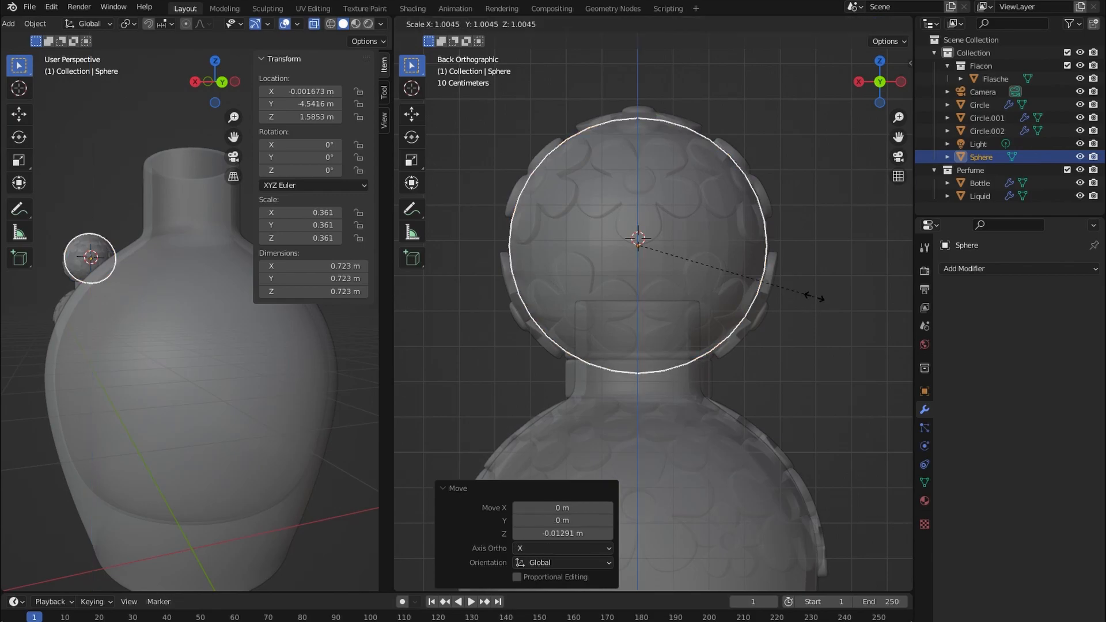
left_click(816, 301)
- Add a Subdivision Surface modifier to the sphere and center it over the modelled bottle at X 0, Y 0, Z 1.5822 m
left_click(973, 269)
left_click(830, 506)
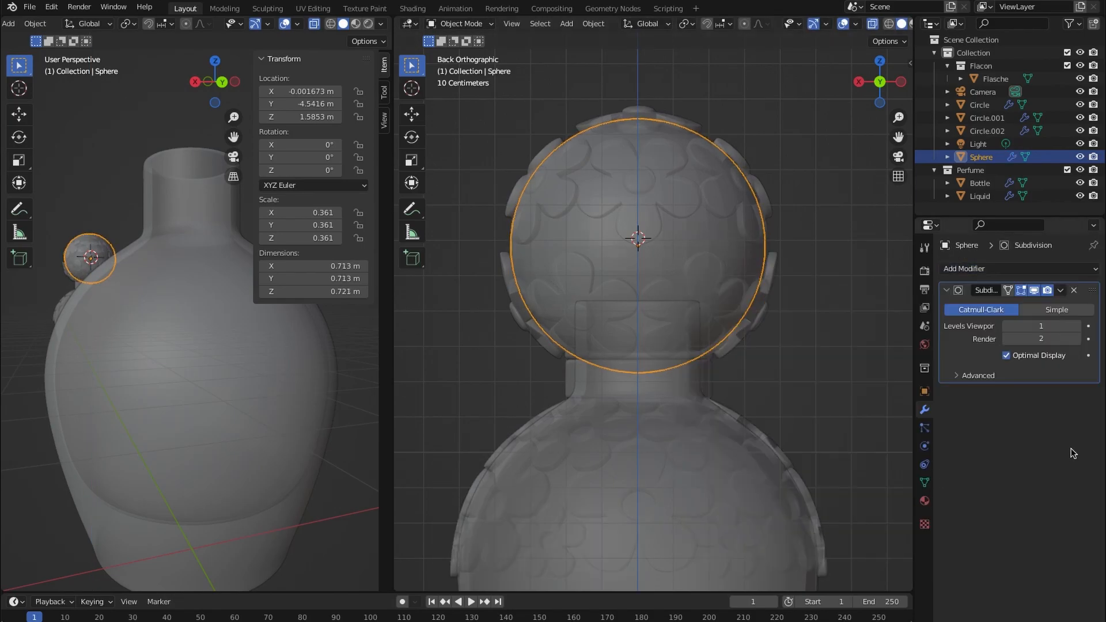
left_click(810, 338)
left_click(709, 280)
left_click(818, 412)
- Snap the 3D cursor to the active sphere
key("grave")
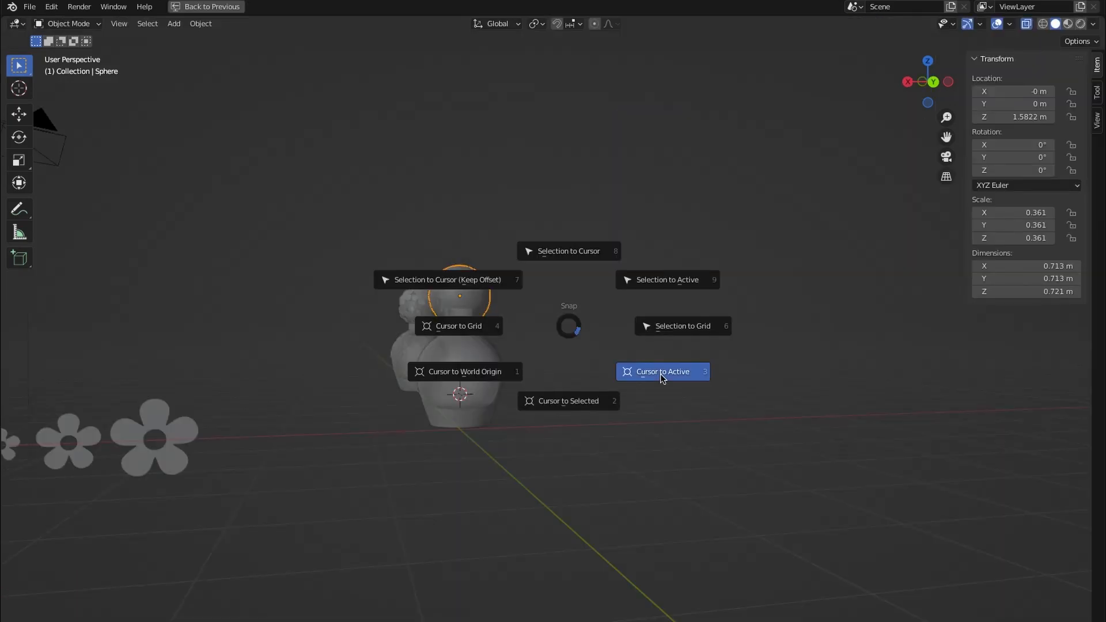
left_click(660, 374)
middle_click_drag(498, 328, 557, 343)
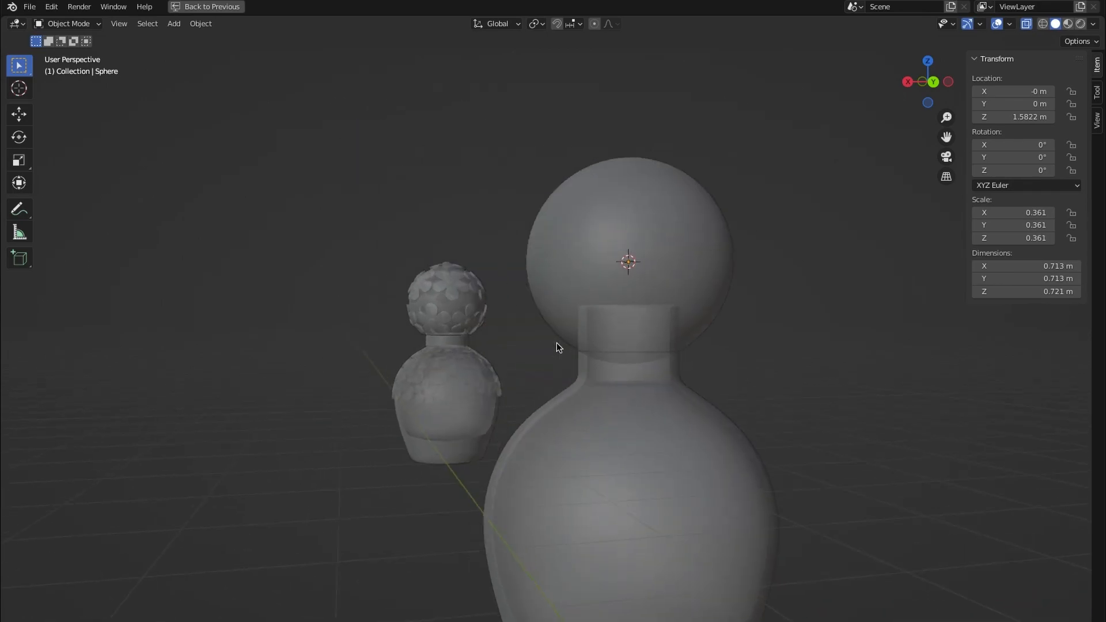
- Add a cylinder at the 3D cursor and scale it uniformly to about 0.175
key("shift+a")
mouse_move(659, 347)
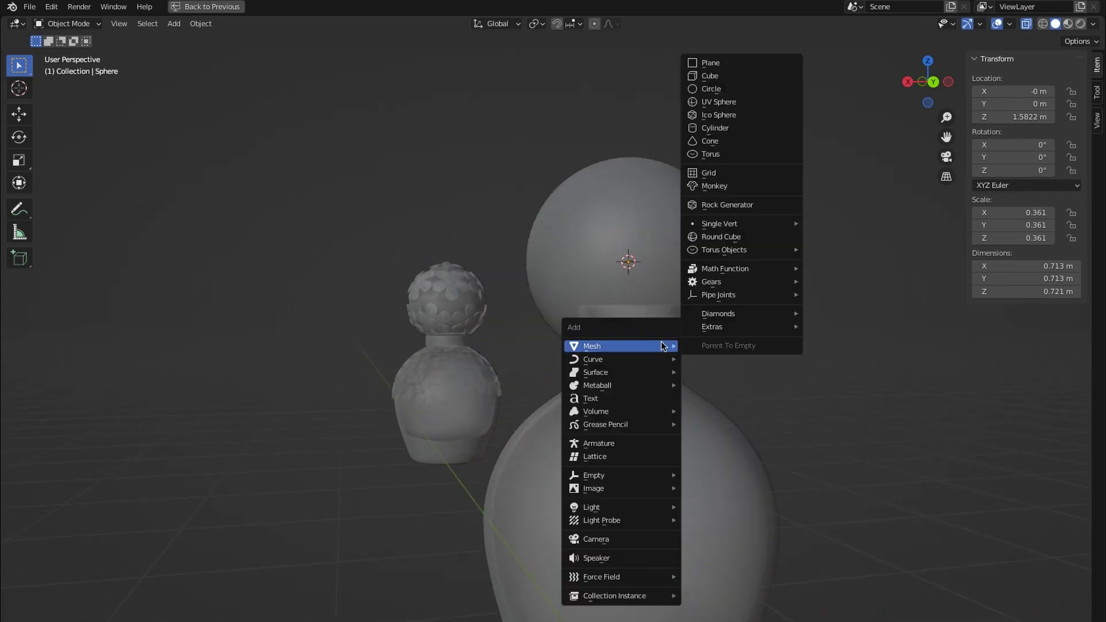
left_click(738, 127)
key("s")
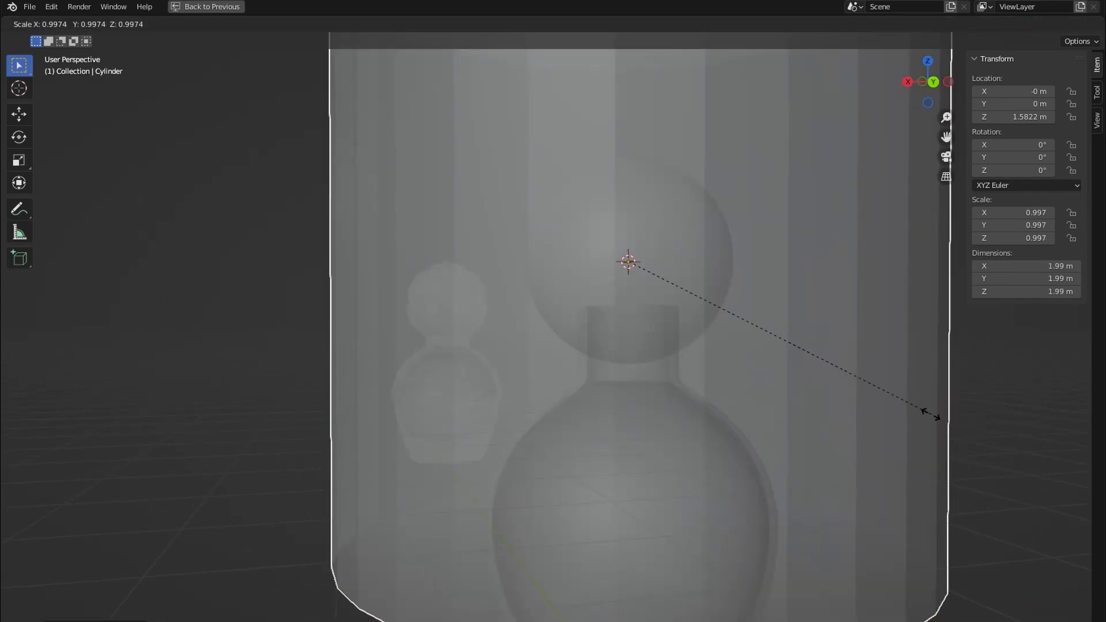
left_click(689, 274)
key("s")
key("z")
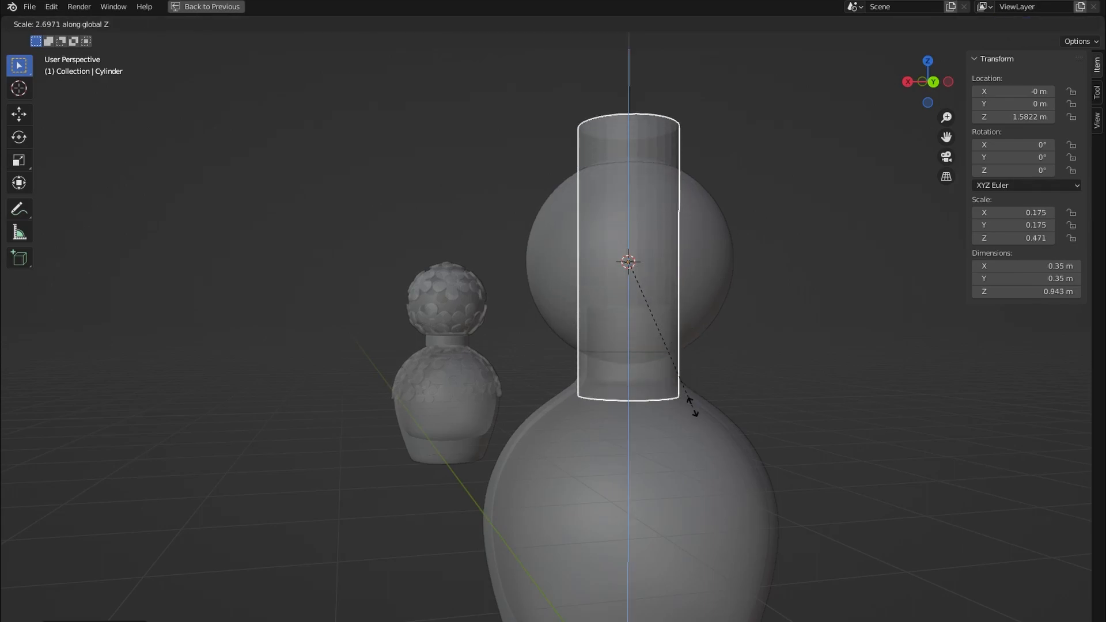
right_click(699, 331)
- Move the cylinder down along Z onto the bottle neck and enlarge it to a scale of about 0.201
key("g")
key("z")
left_click(671, 376)
key("s")
left_click(857, 411)
- Flatten the cylinder to a Z scale of about 0.052 and place it at Z 1.2128 m as a collar around the neck
key("s")
key("z")
right_click(687, 380)
key("g")
key("z")
left_click(686, 376)
- Turn off the viewport overlays to examine the cap and collar
middle_click_drag(687, 376, 708, 405)
left_click(997, 25)
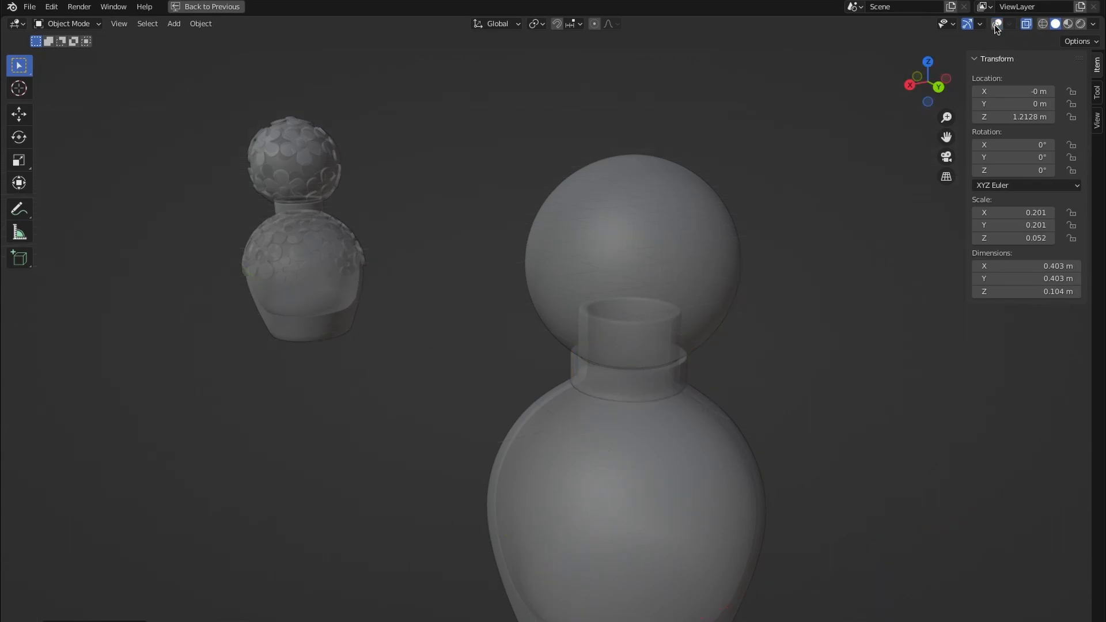
- Add two horizontal loop cuts around the neck collar and spread them apart along Z towards its upper and lower rims
left_click(1026, 23)
key("ctrl+r")
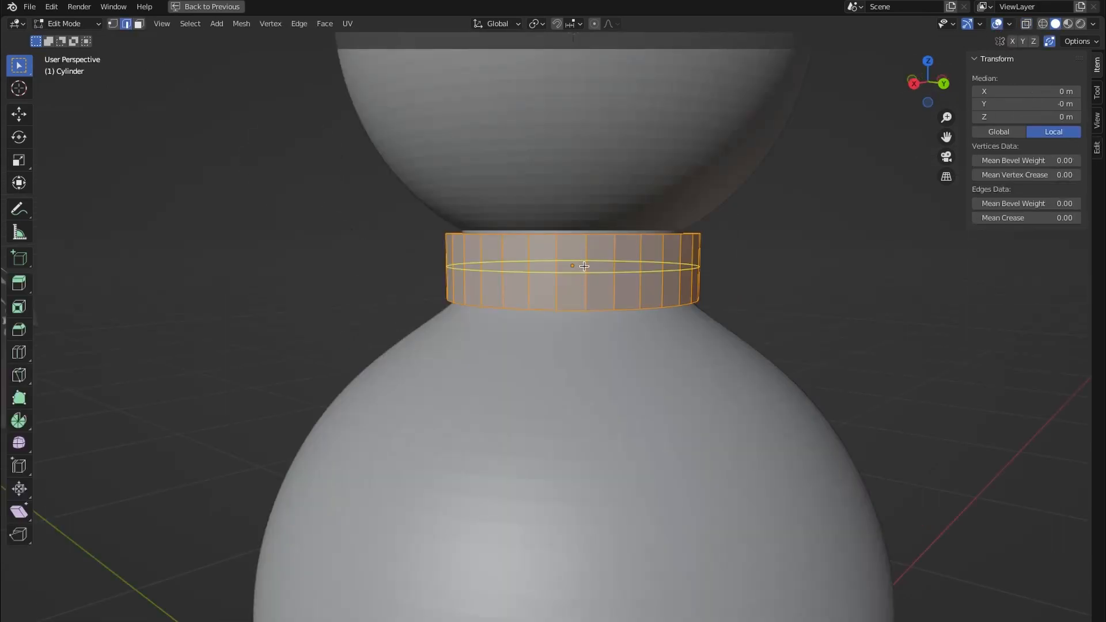
scroll(584, 266, "up", 1)
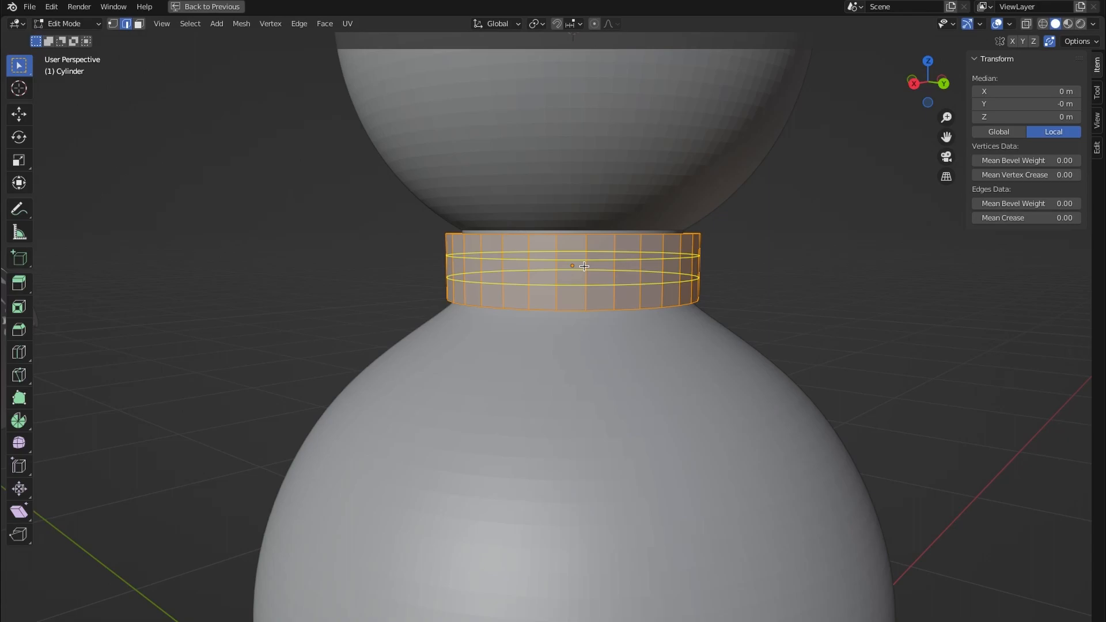
left_click(584, 266)
right_click(581, 265)
key("s")
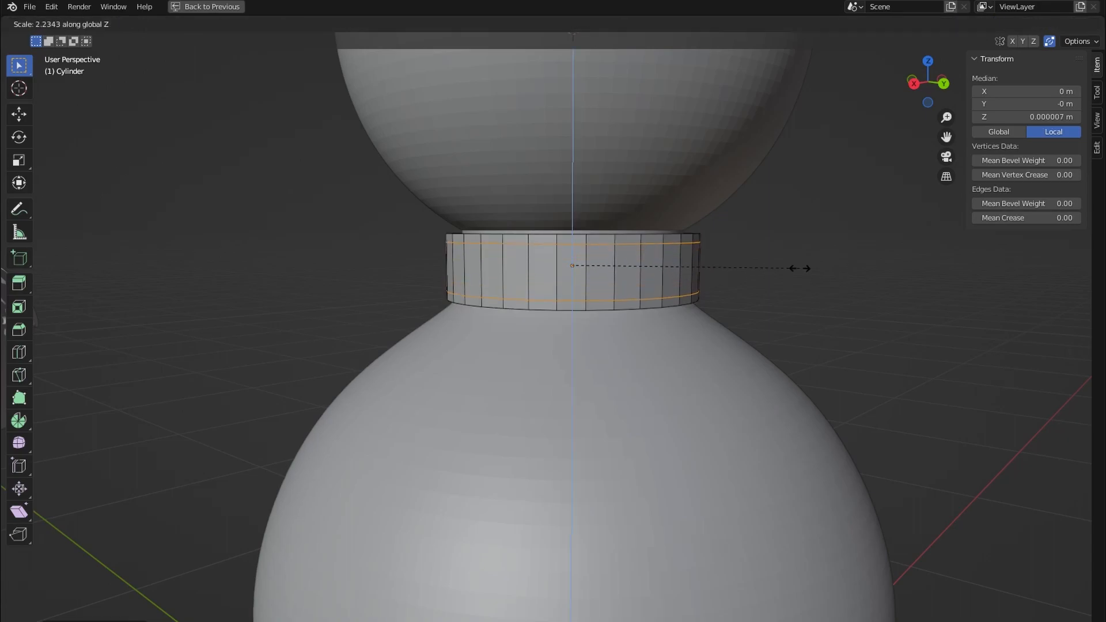
left_click(736, 251)
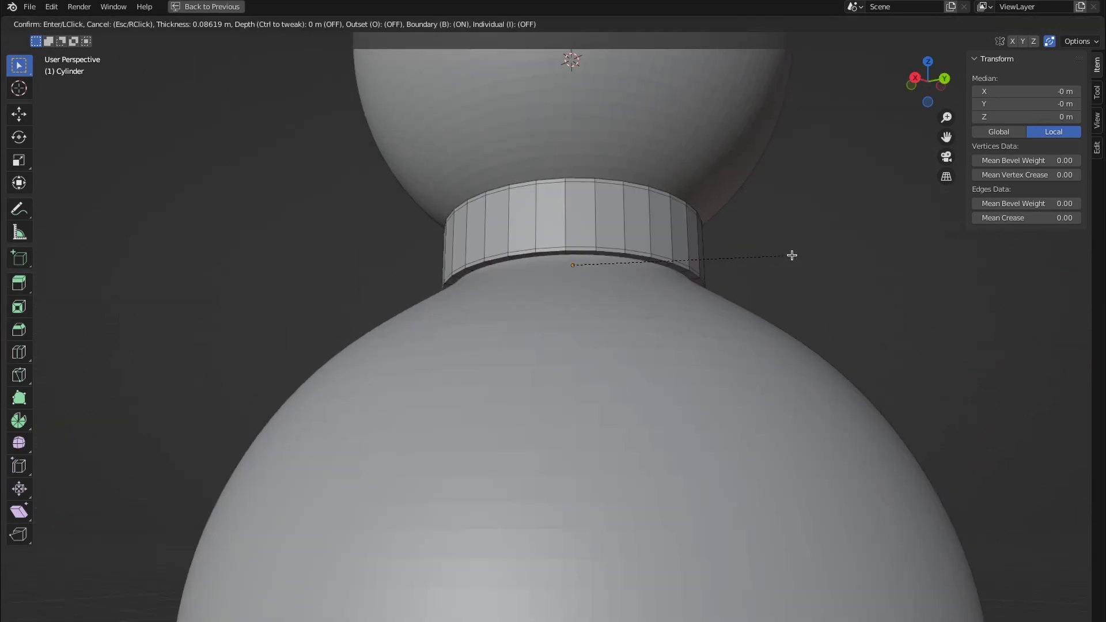
- Inset the collar's top and bottom faces and return to Object Mode with its edges tightened
key("Tab")
middle_click_drag(694, 279, 725, 279)
scroll(726, 279, "down", 4)
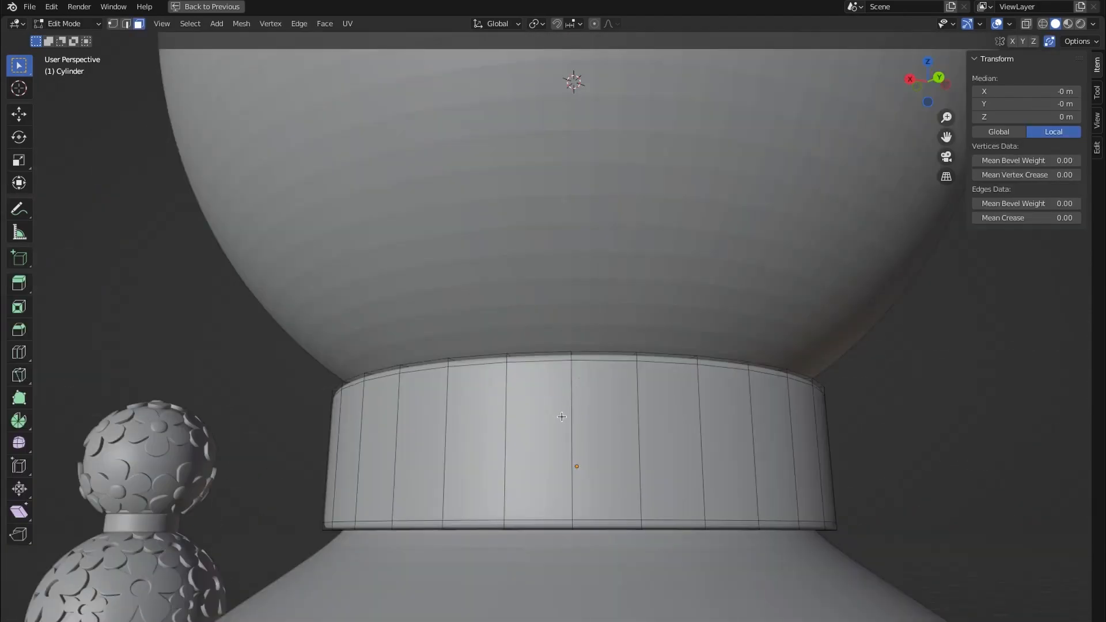
key("Tab")
key("Tab")
key("Tab")
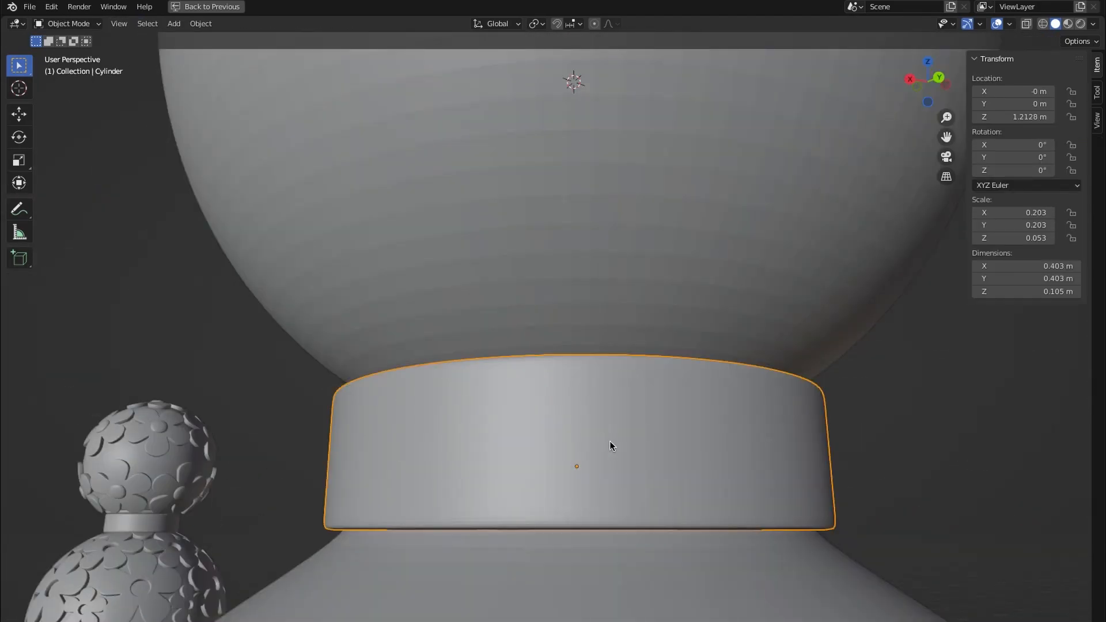
- Duplicate the collar upward along Z and flatten the copy to a Z scale of about 0.005 as a thin ring above it
key("shift+d")
key("z")
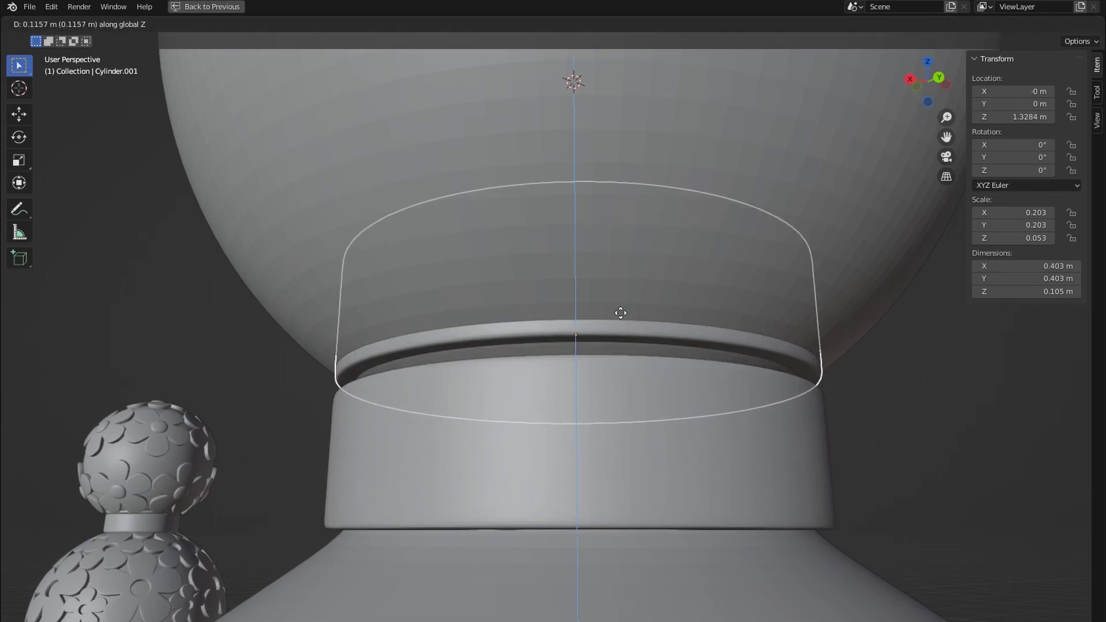
left_click(619, 317)
key("s")
key("z")
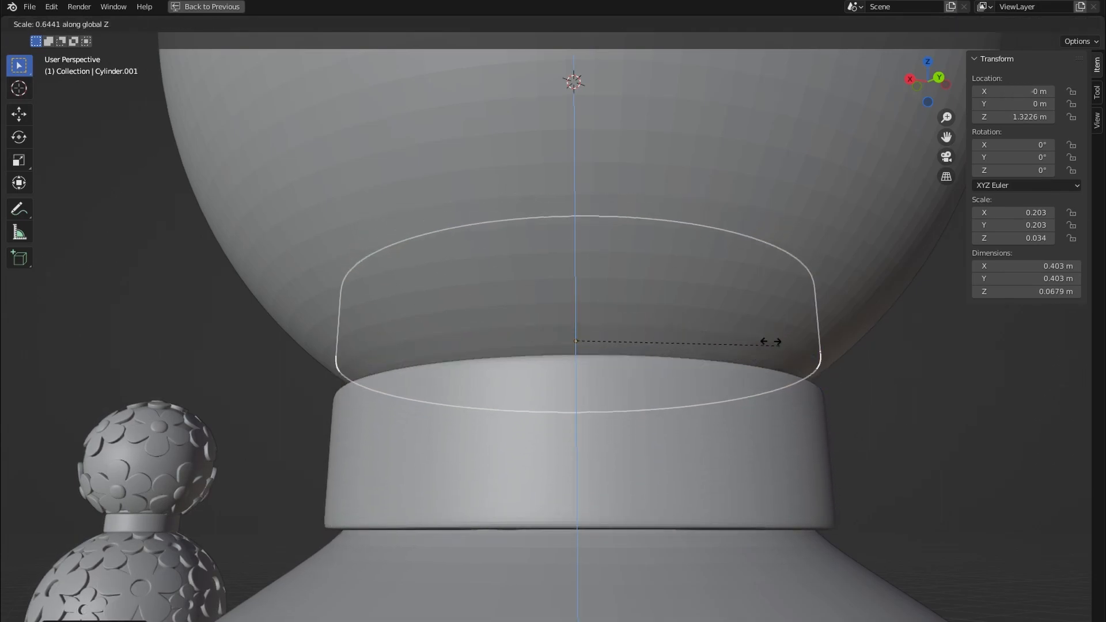
left_click(599, 328)
key("alt+z")
key("alt+z")
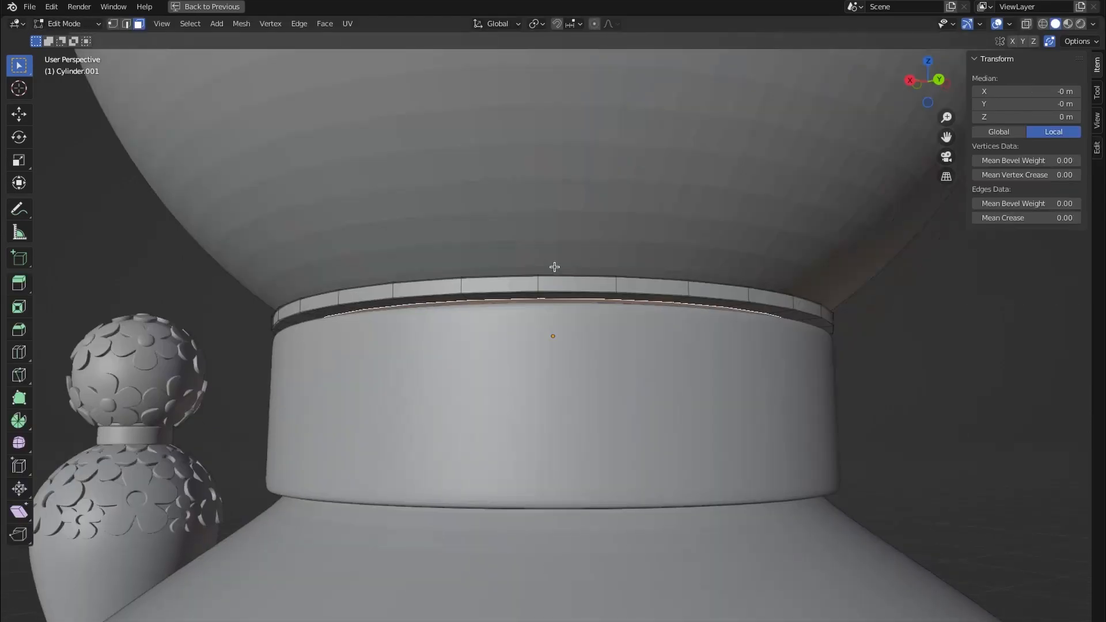
- Delete the thin ring's supporting edge loops to round its profile, and return to Object Mode
scroll(553, 276, "up", 1)
key("2")
left_click(571, 280, "alt")
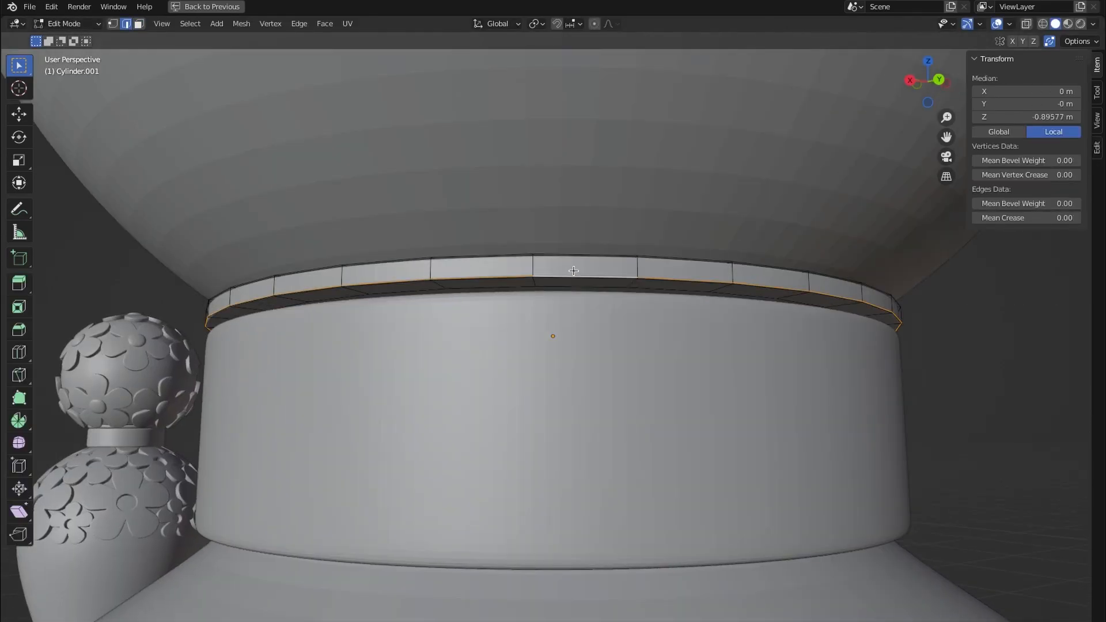
key("x")
left_click(574, 271)
key("ctrl+z")
key("x")
left_click(568, 259)
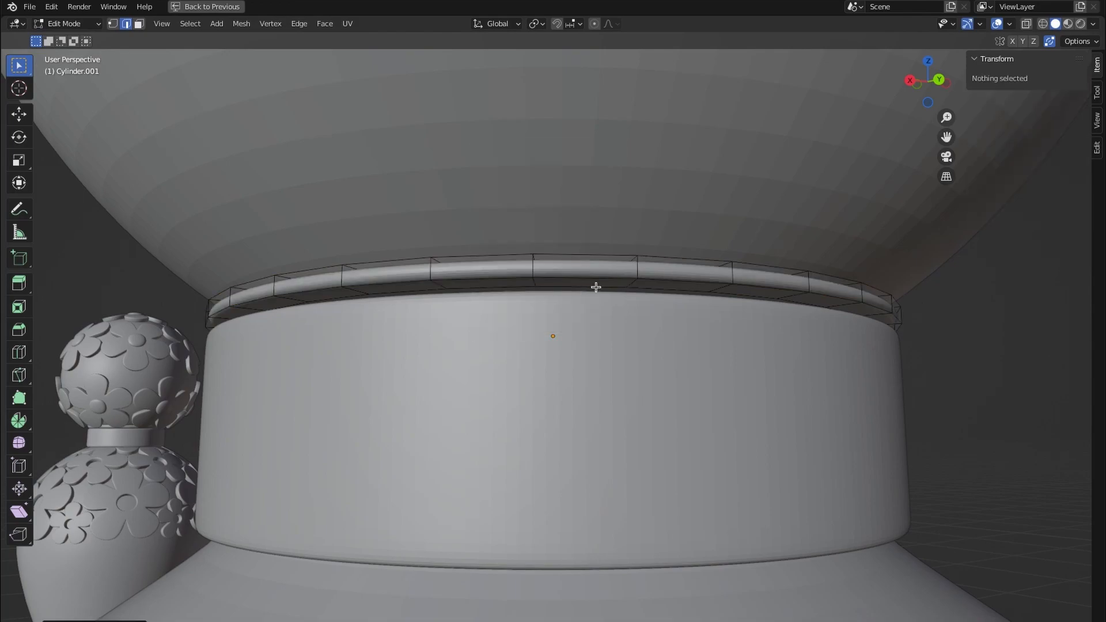
key("Tab")
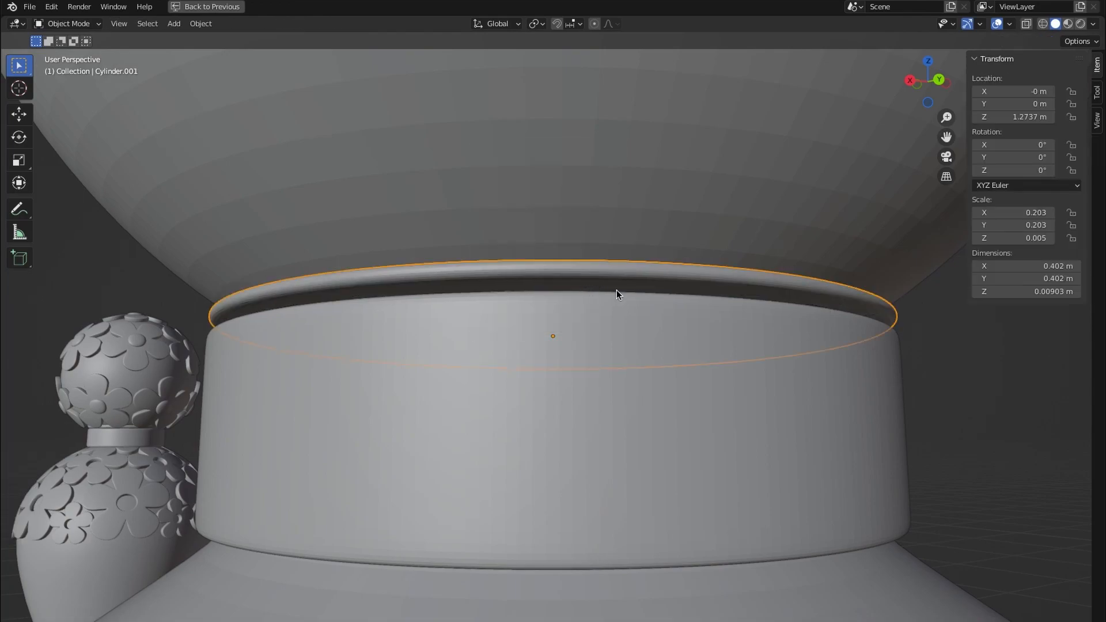
- Thicken the ring along Z to a scale of about 0.007 and lower it onto the collar at about Z 1.272 m
key("s")
key("z")
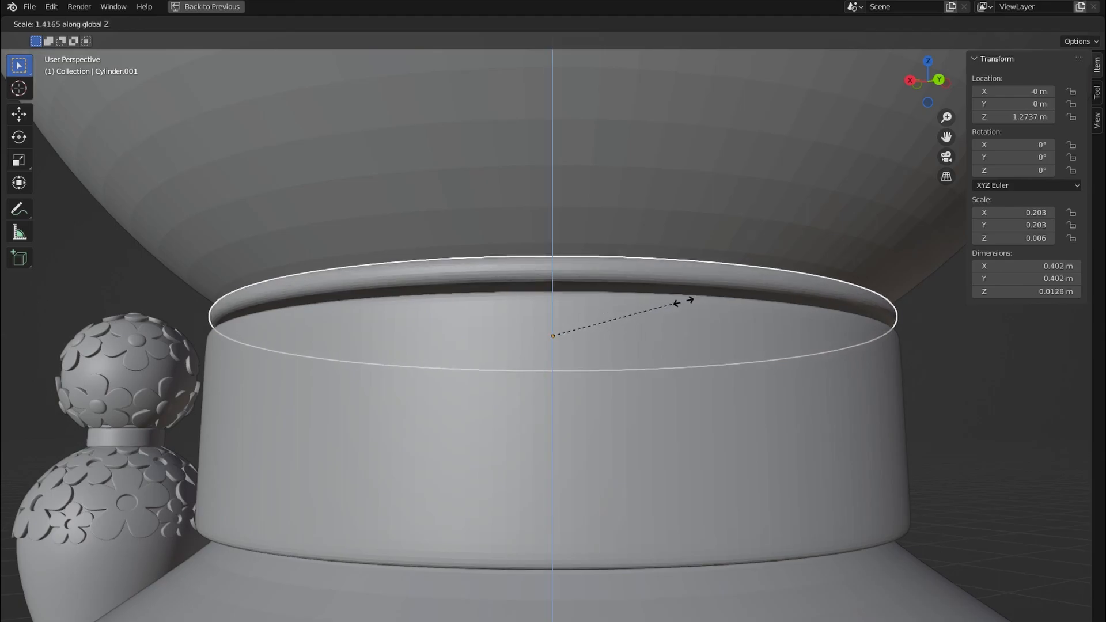
left_click(684, 304)
key("g")
key("z")
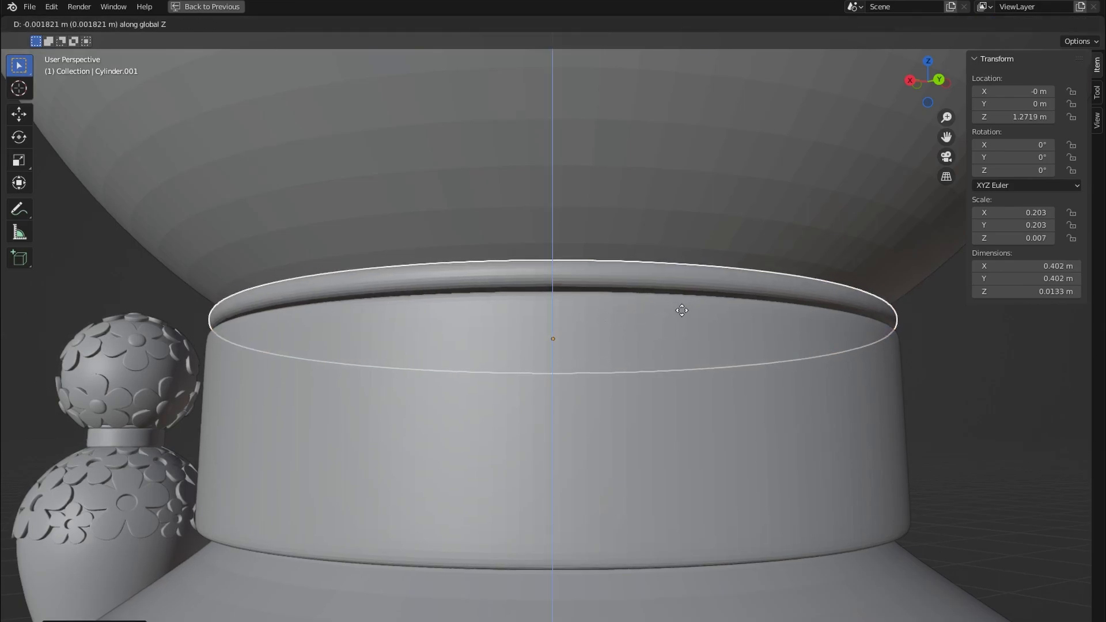
left_click(686, 300)
- Add a loop cut to the spherical cap's mesh just above the ring, at about local Z -0.807 m
middle_click_drag(686, 297, 704, 304)
scroll(685, 294, "down", 6)
left_click(645, 223)
scroll(627, 265, "up", 1)
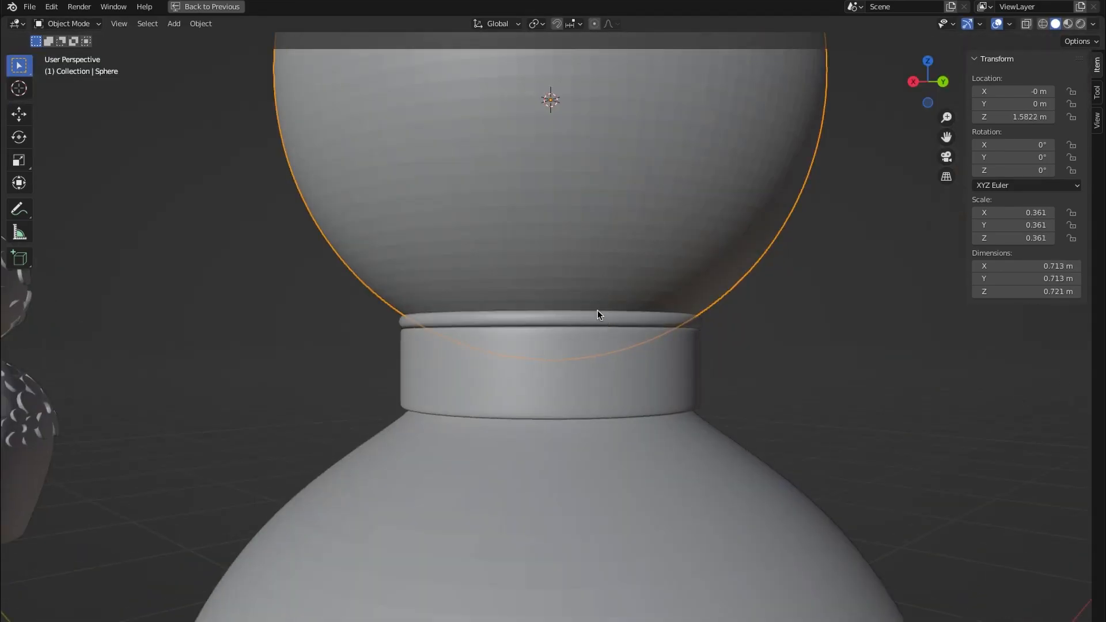
middle_click_drag(503, 314, 507, 307)
key("Tab")
scroll(563, 286, "up", 1)
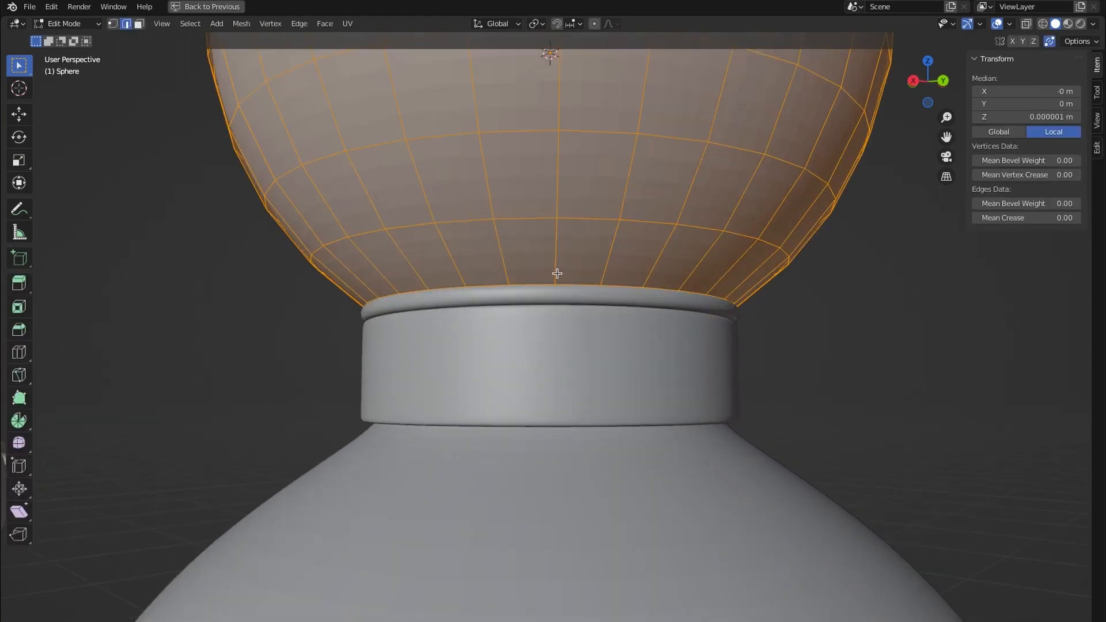
left_click(565, 245)
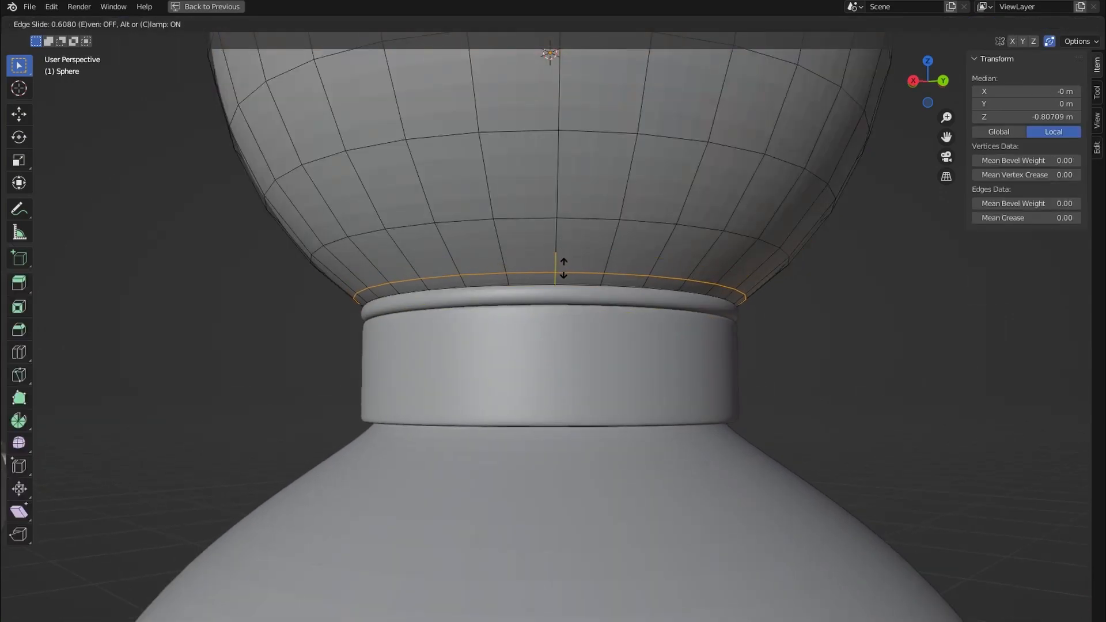
left_click(563, 266)
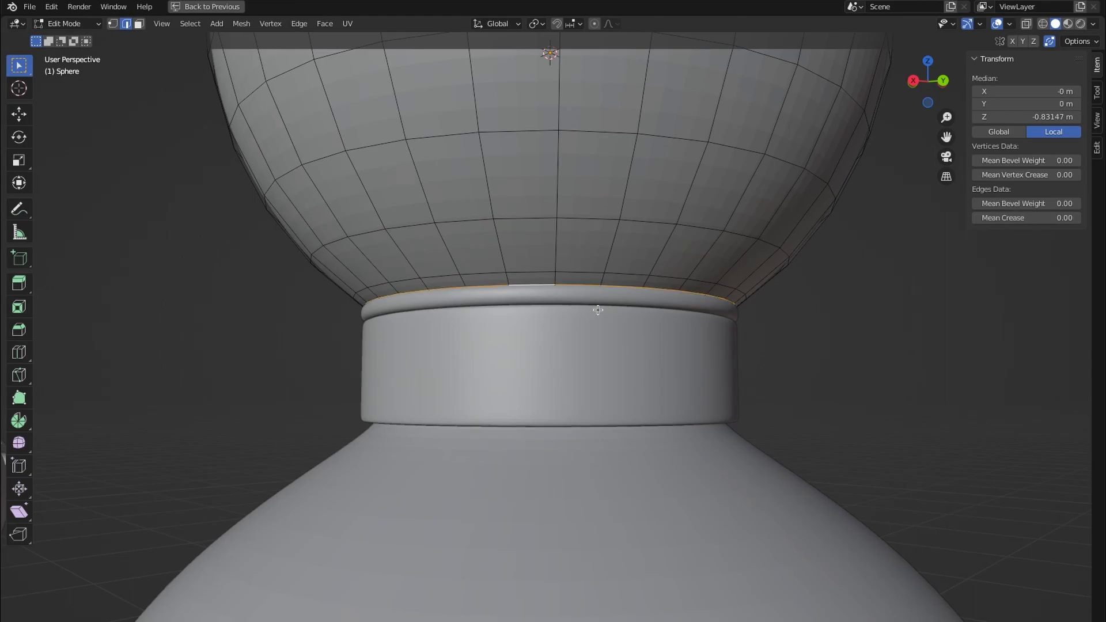
- Try to raise the cap's edge loop at the ring along the Z axis
key("g")
key("z")
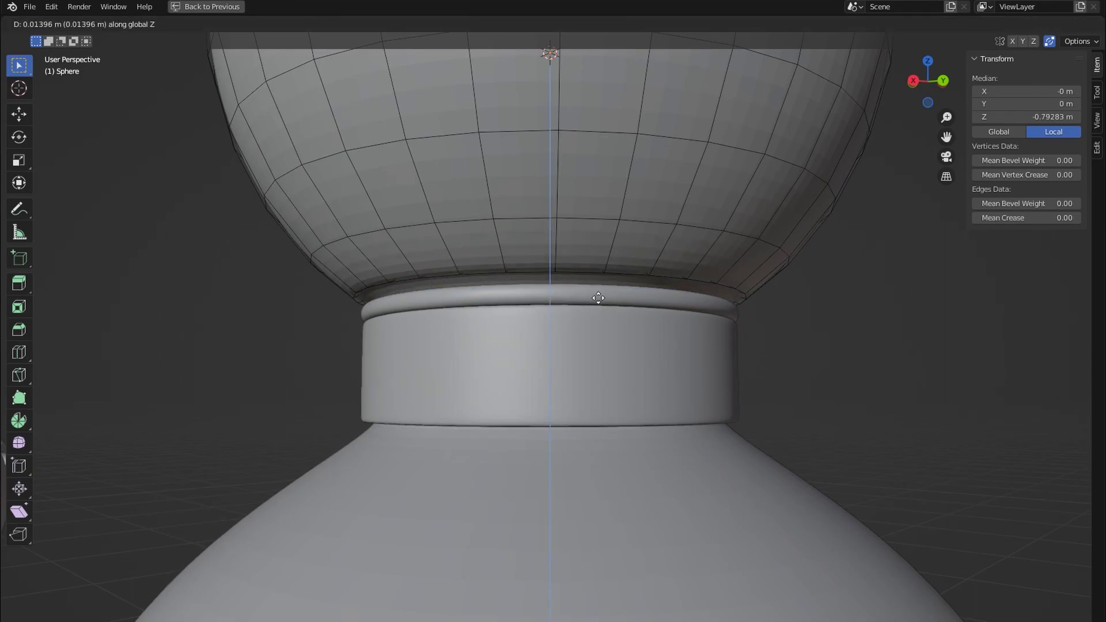
left_click(598, 300)
- Edge-slide the cap's loop at the ring up to about local Z -0.822 m
scroll(525, 301, "up", 4)
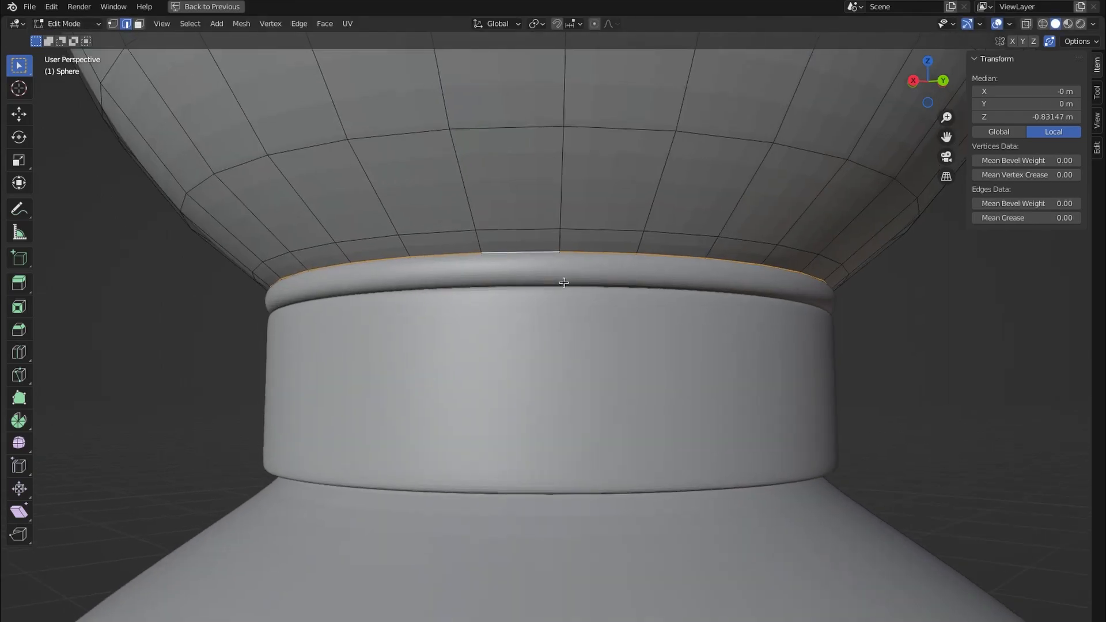
key("g")
key("g")
left_click(582, 271)
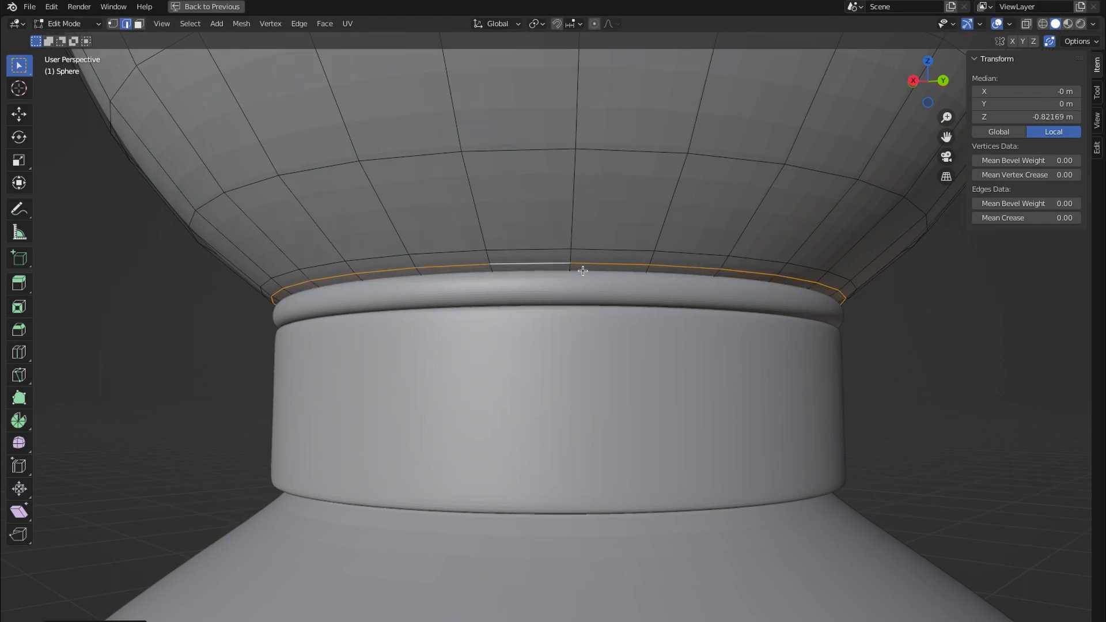
- Edge-slide the cap's next lower loop to about local Z -0.831 m and lift it along Z by about 0.0075 m
left_click(495, 271, "alt")
key("g")
key("g")
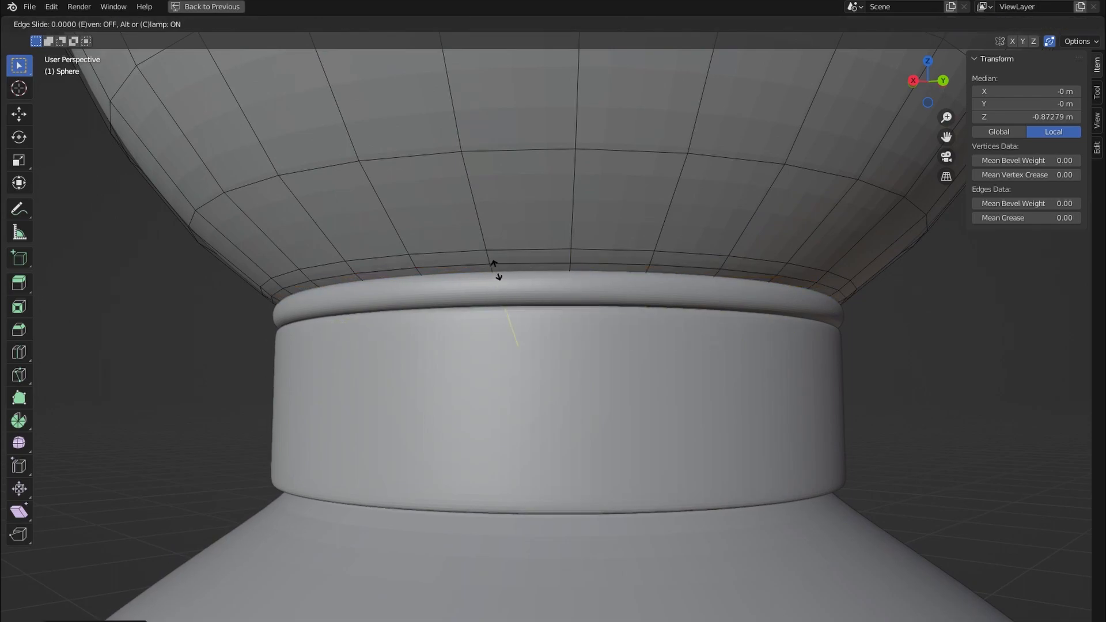
left_click(563, 209)
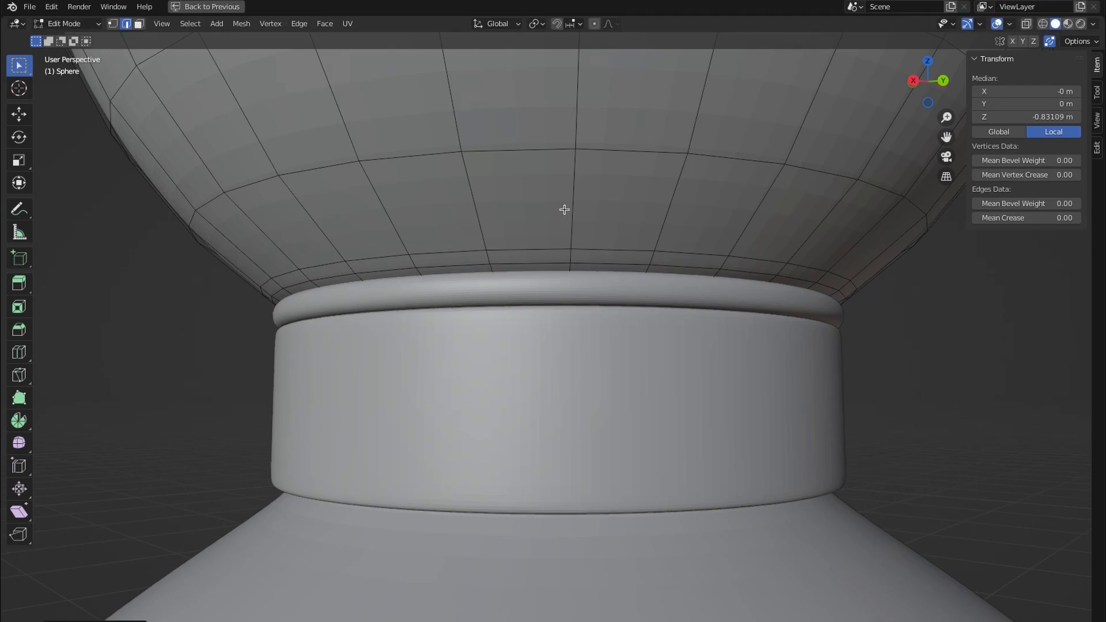
key("g")
key("z")
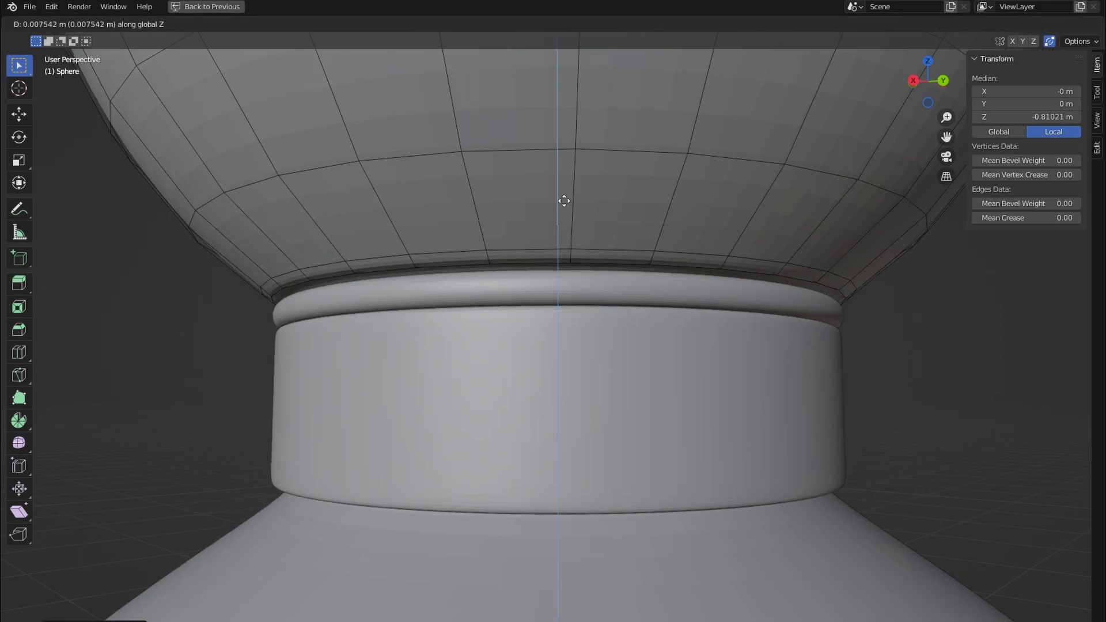
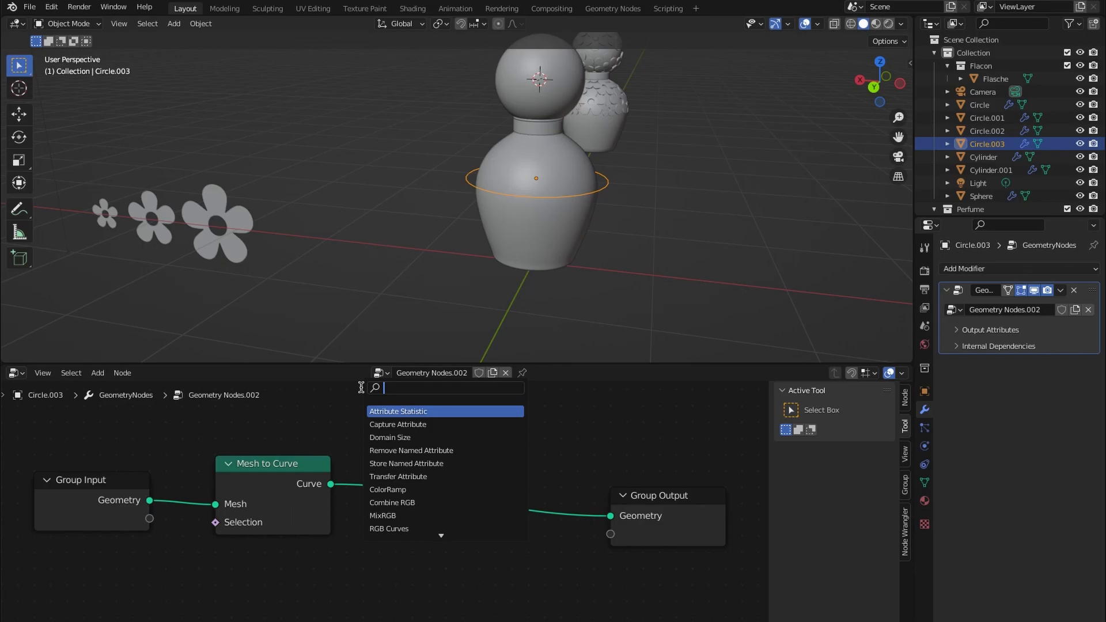
- Insert a Resample Curve node between Mesh to Curve and Group Output, with a count of 6
type("resample")
key("Return")
left_click(364, 393)
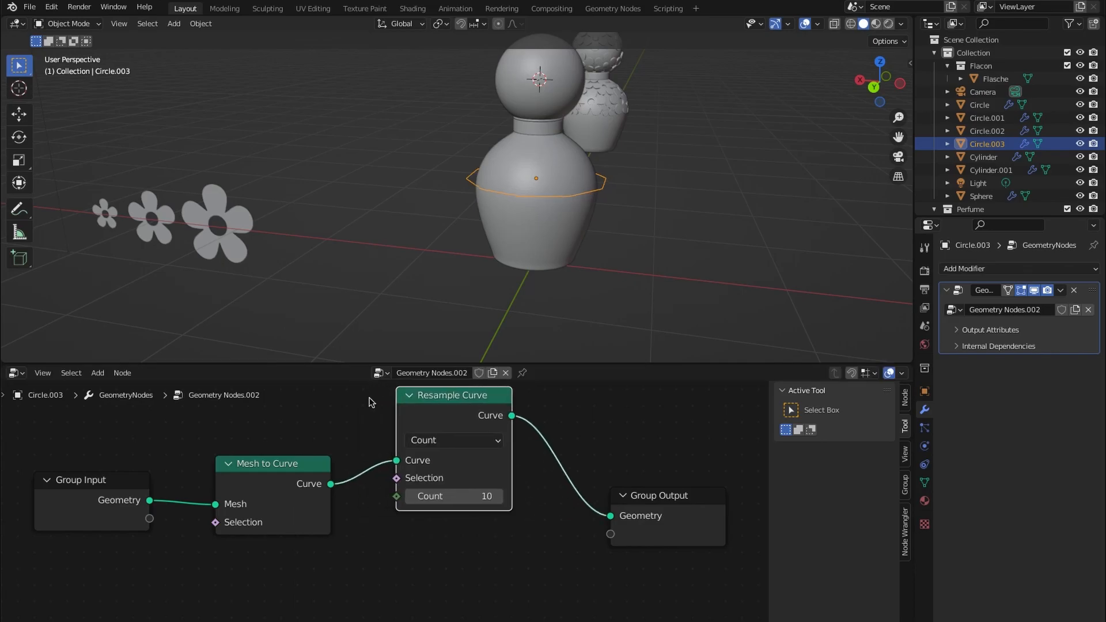
left_click_drag(447, 497, 426, 498)
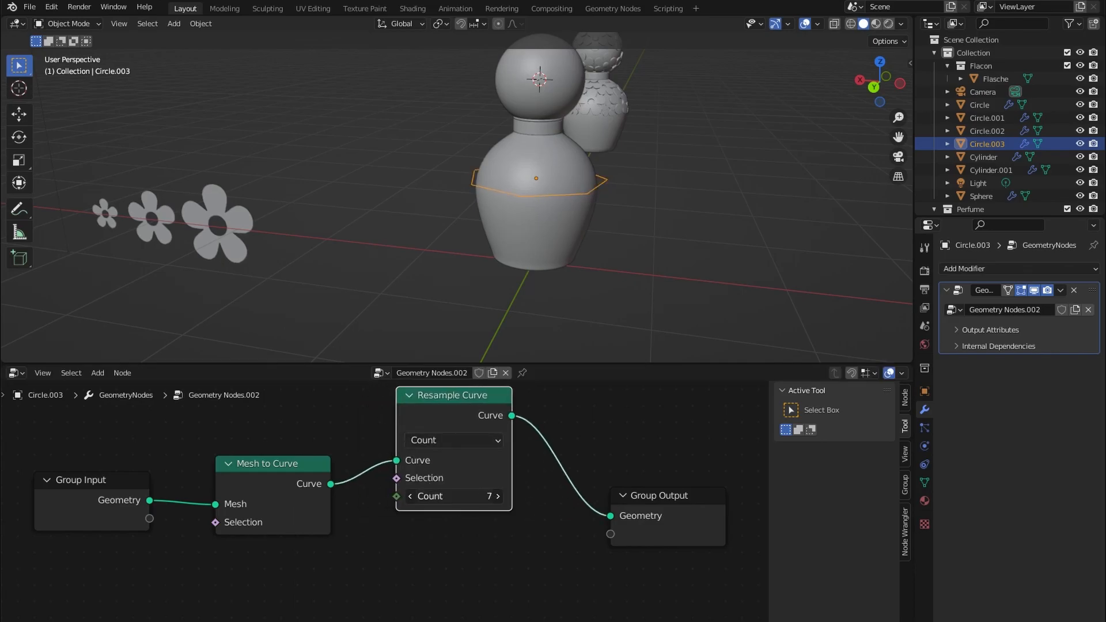
left_click(451, 502)
type("6")
key("Return")
- Insert a Curve to Points node between Resample Curve and Group Output, with a count of 6
middle_click_drag(588, 245, 534, 253)
key("shift+a")
left_click(533, 383)
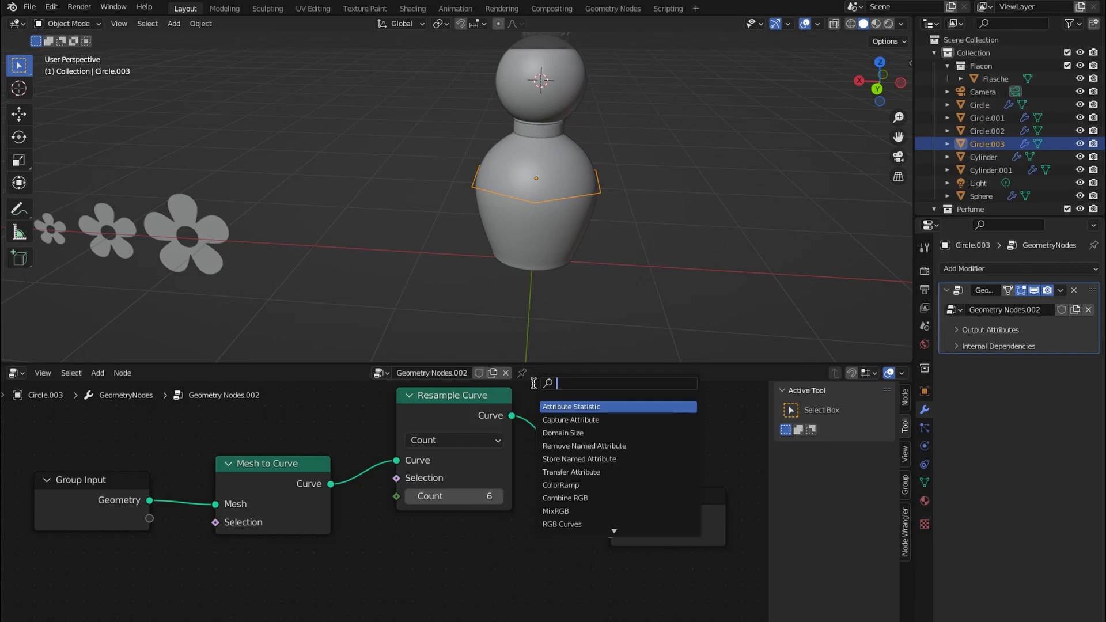
type("poin")
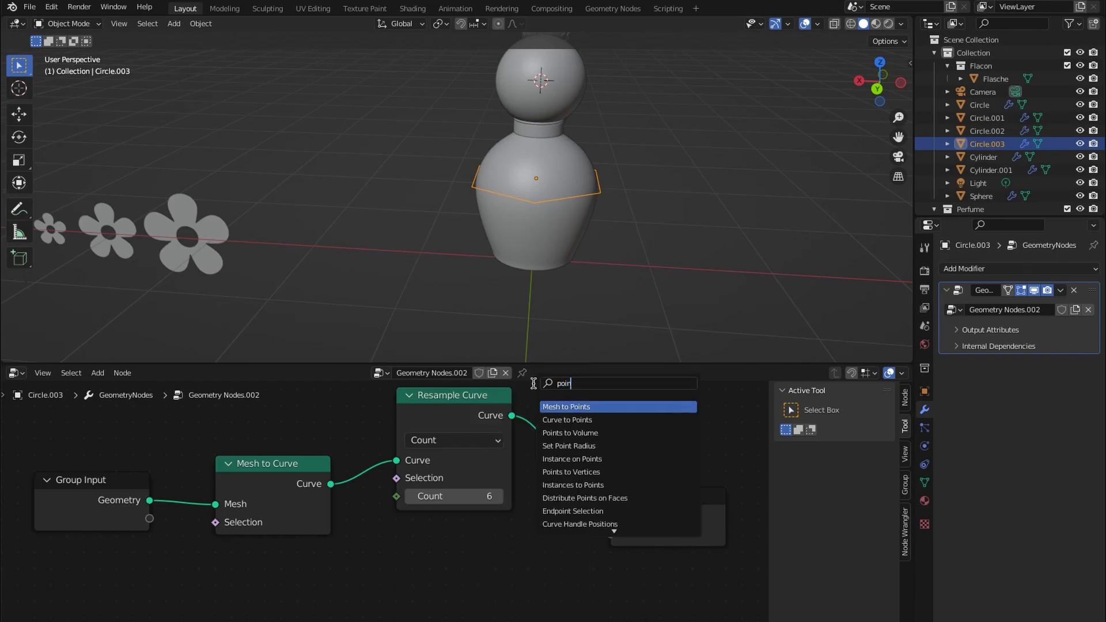
type("t")
key("Down")
key("Return")
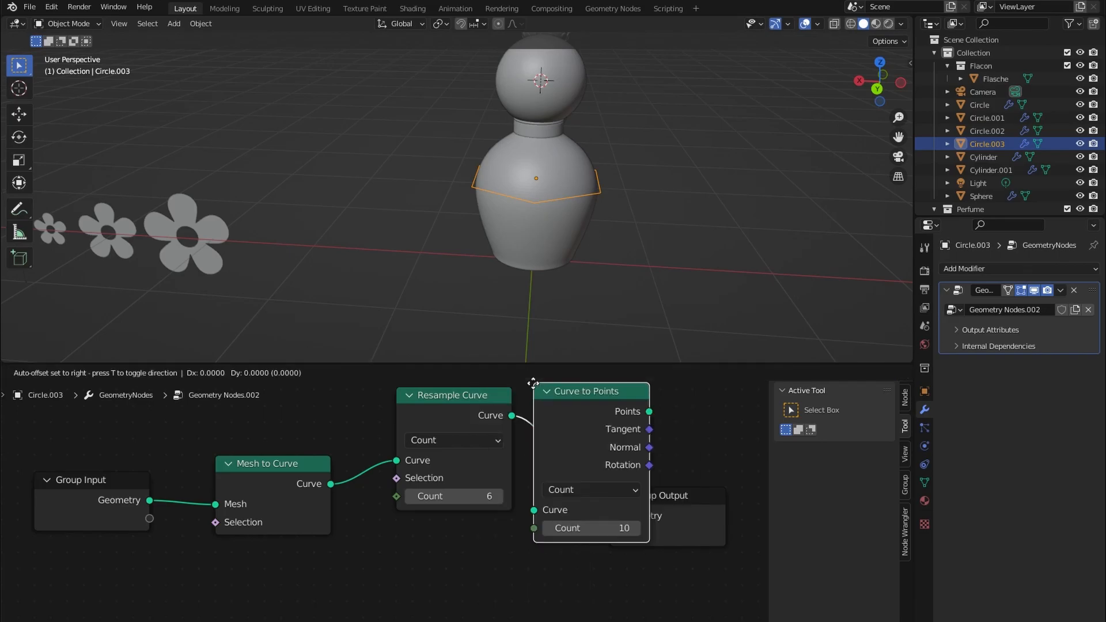
left_click(594, 445)
middle_click_drag(594, 445, 469, 456)
left_click(518, 538)
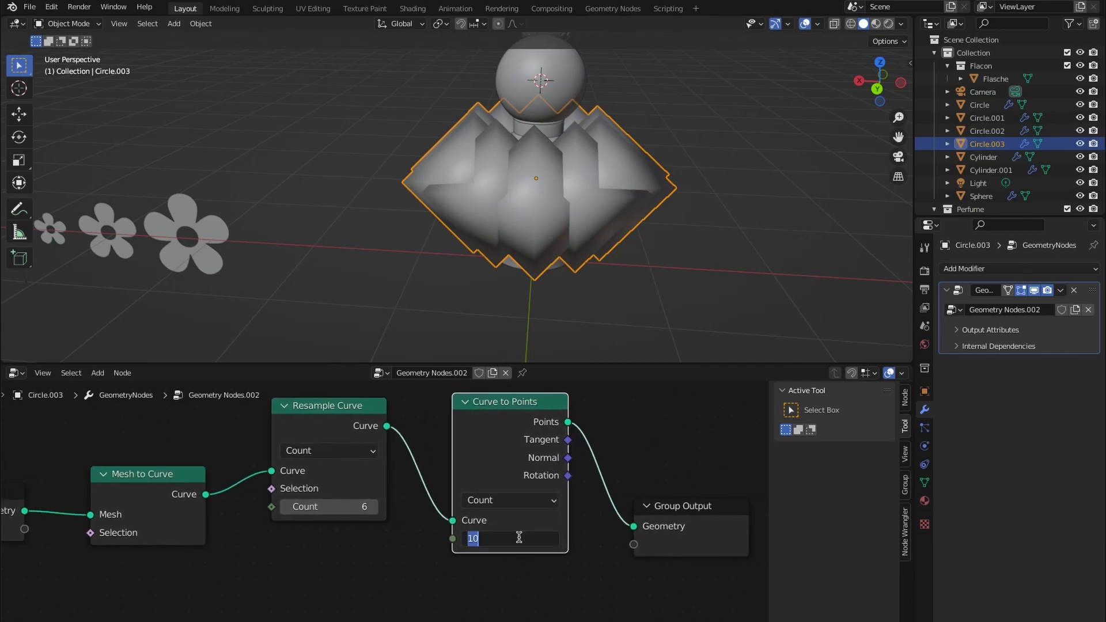
type("6")
key("Return")
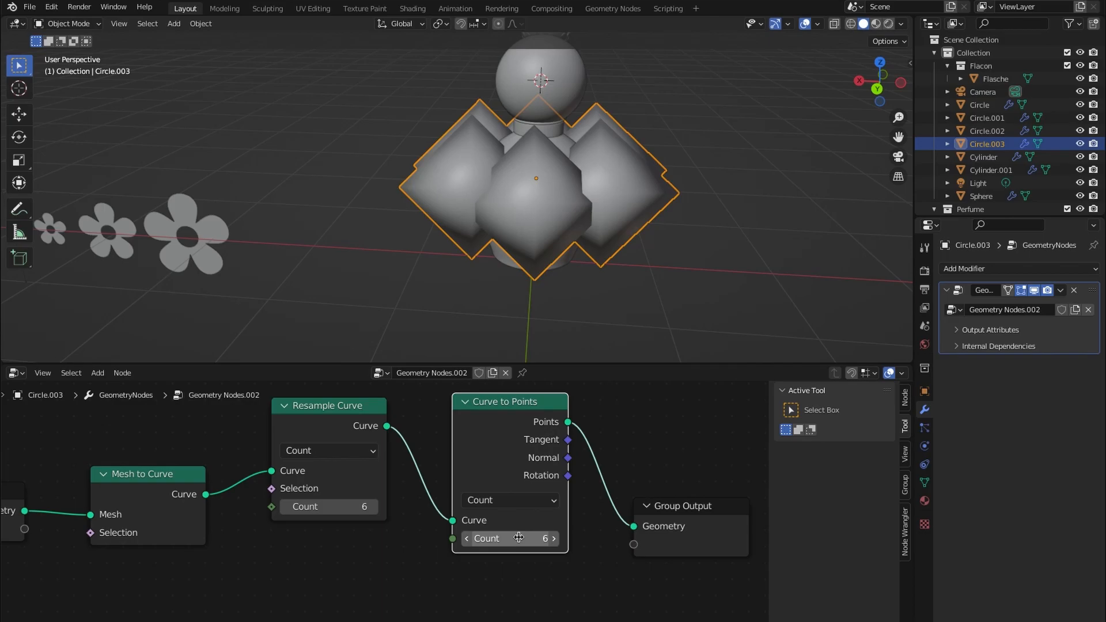
- Insert an Instance on Points node between Curve to Points and Group Output
scroll(492, 554, "down", 1)
key("shift+a")
left_click(496, 384)
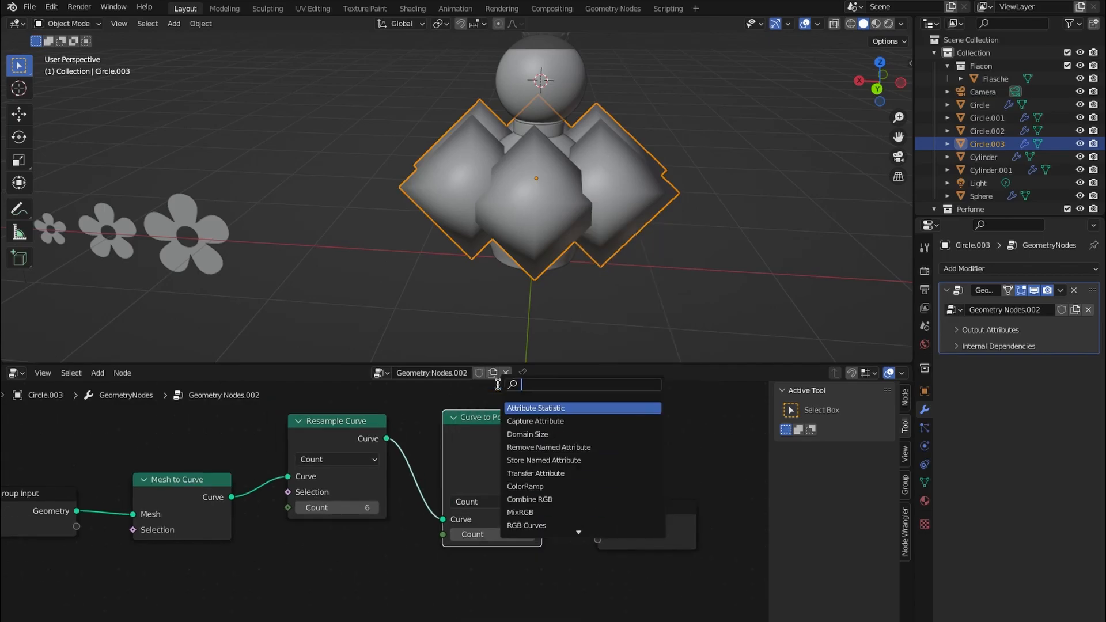
type("instanc")
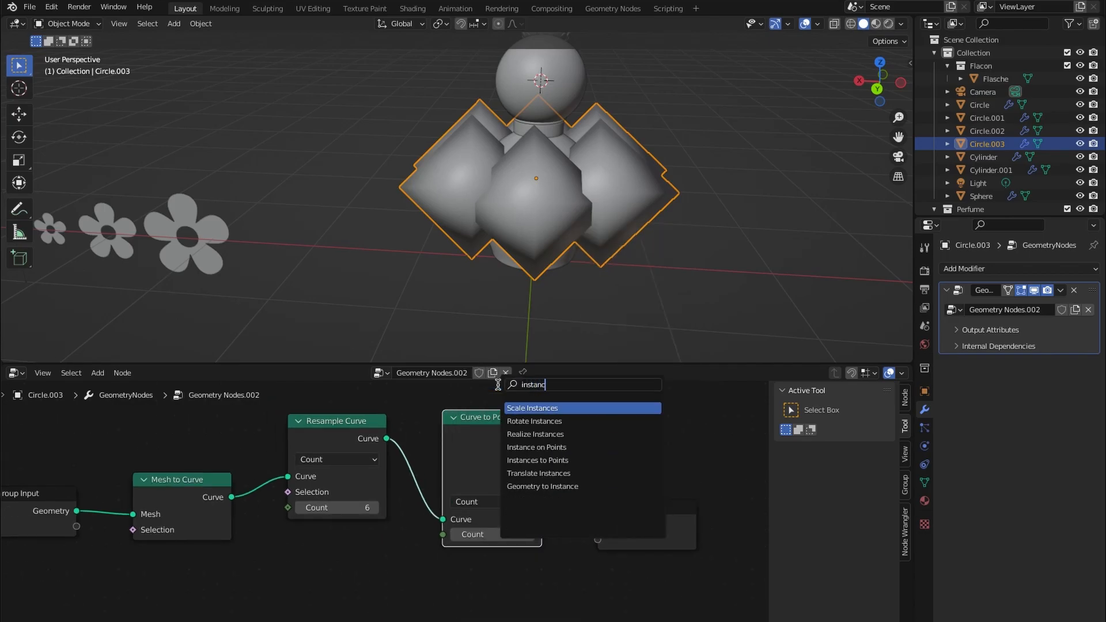
key("Down")
key("Down")
key("Down")
key("Down")
key("Up")
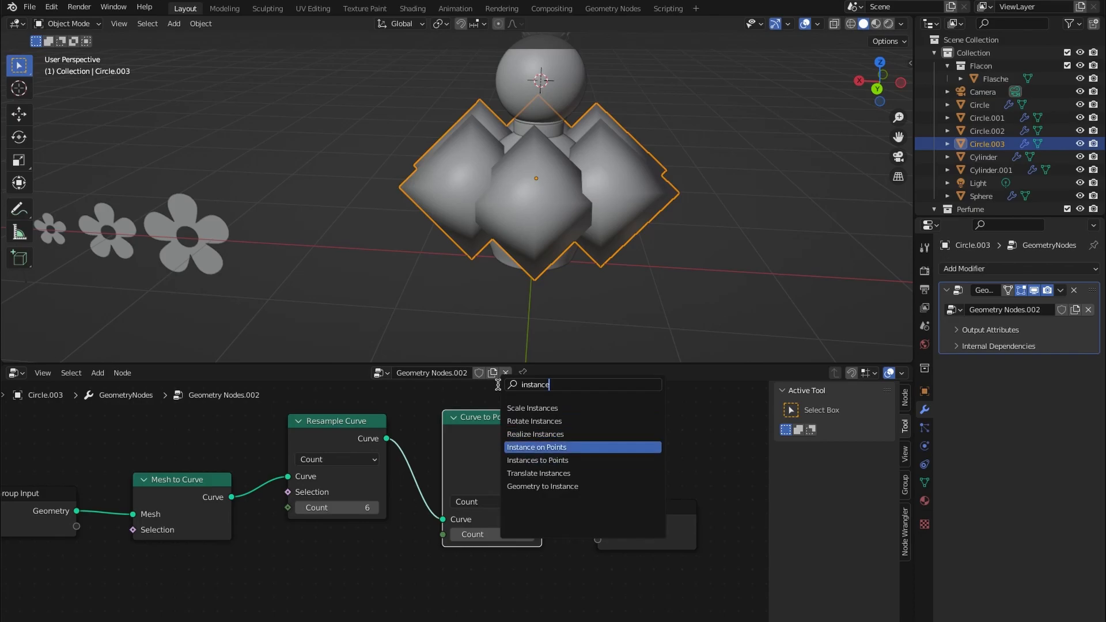
key("Return")
left_click(497, 384)
scroll(633, 515, "down", 2)
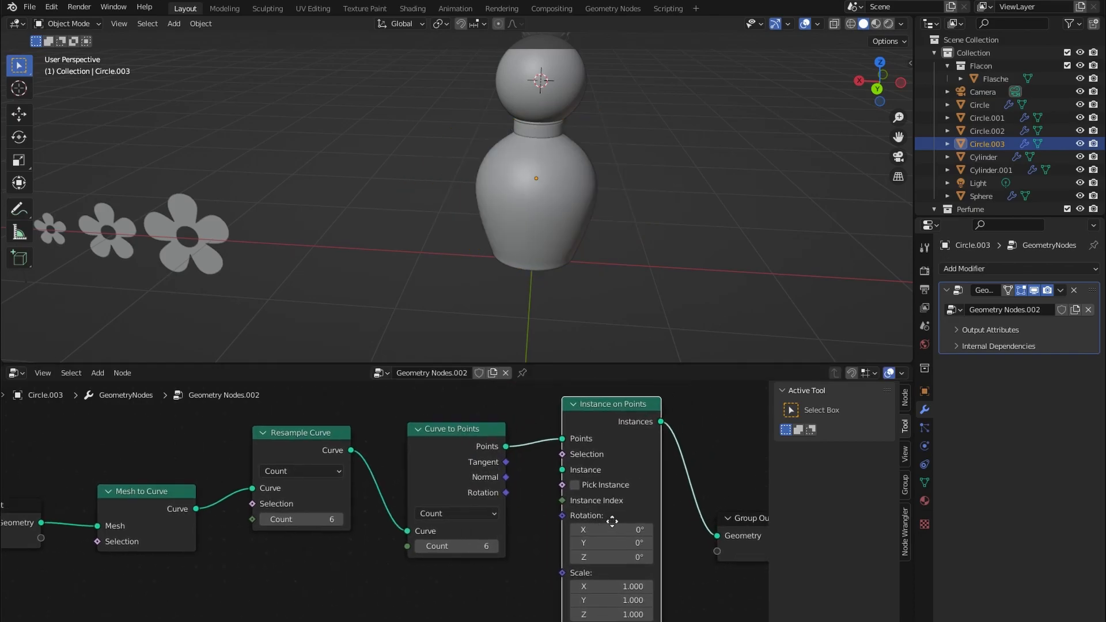
- Rename the largest flower object as BigFlower
left_click(219, 254)
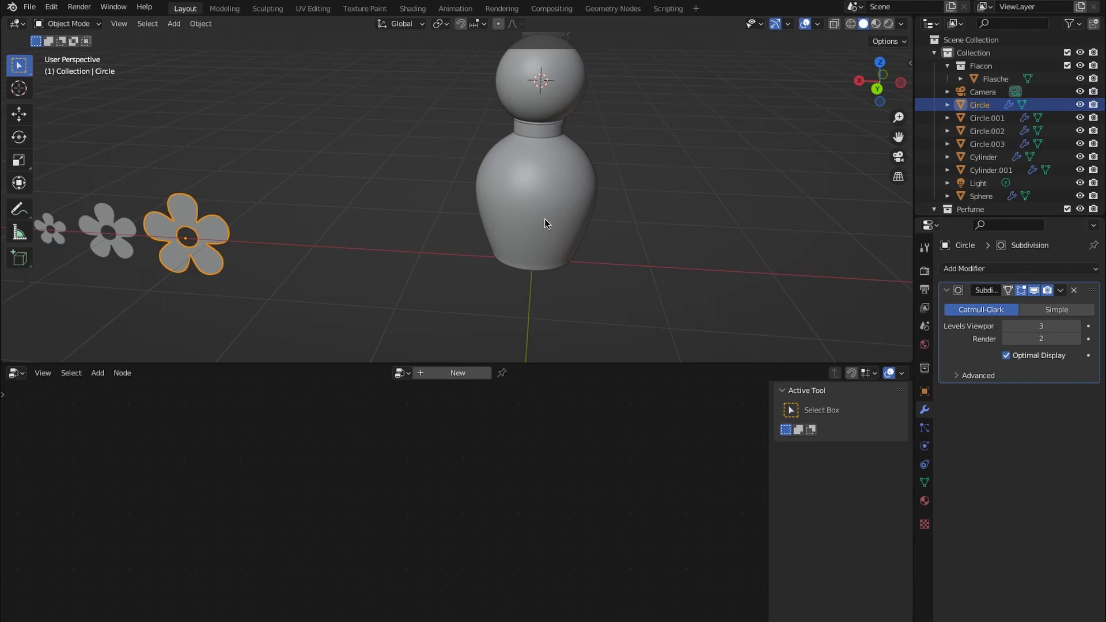
double_click(967, 106)
type("BigFlow")
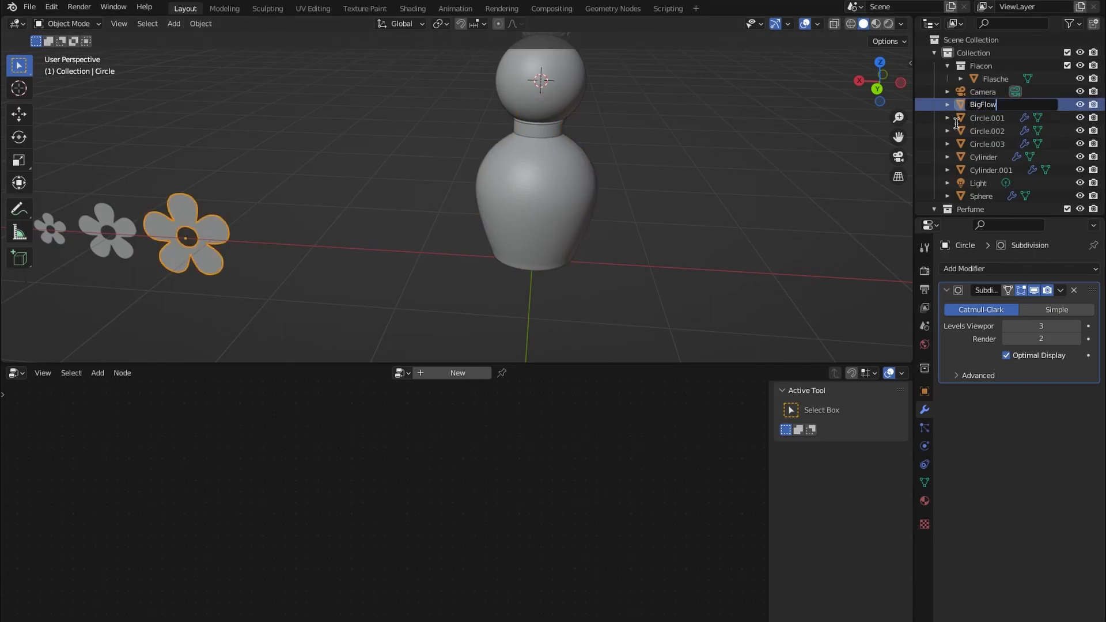
type("er")
key("Return")
- Rename the middle flower object as MediumSizedFlower
left_click(134, 236)
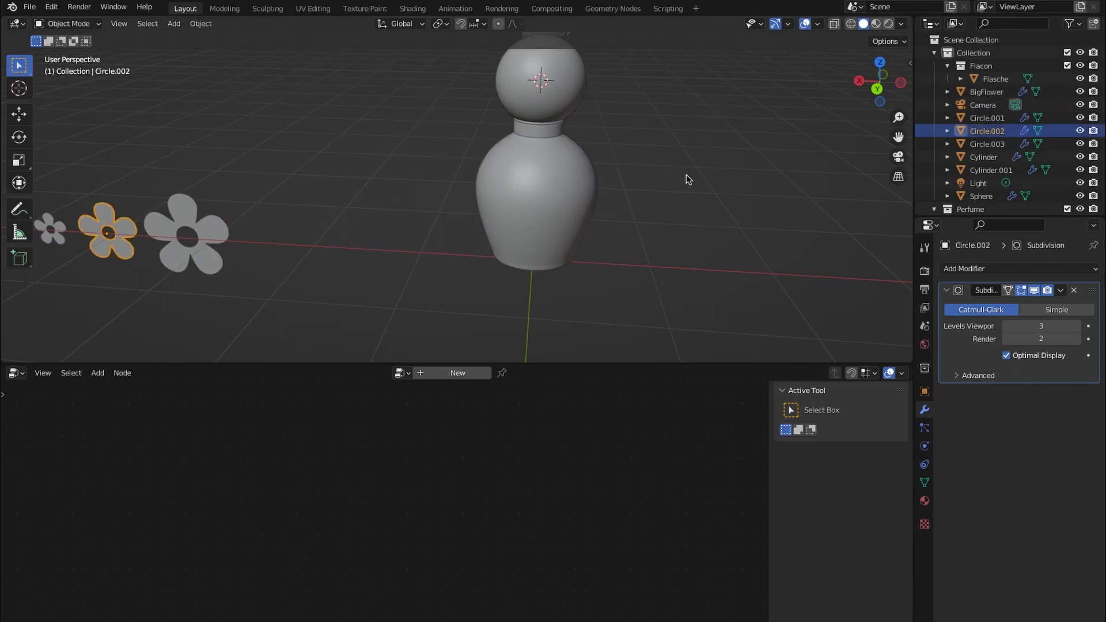
double_click(987, 131)
scroll(987, 130, "down", 1)
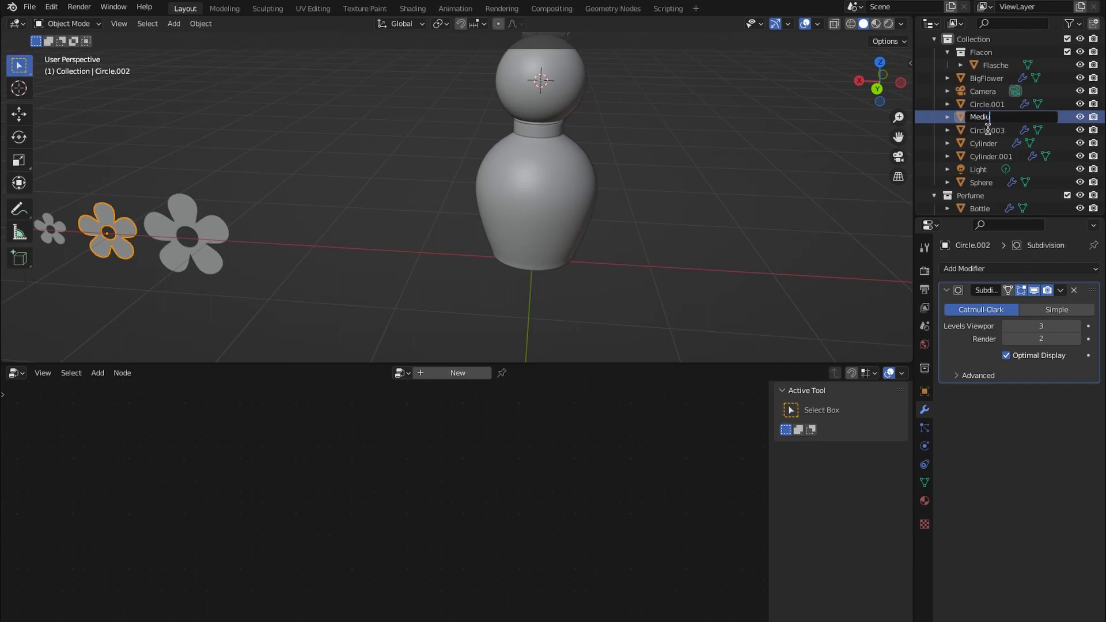
type("MediumSizedFlower")
key("Return")
- Rename the smallest flower object as SmallFlower
left_click(57, 229)
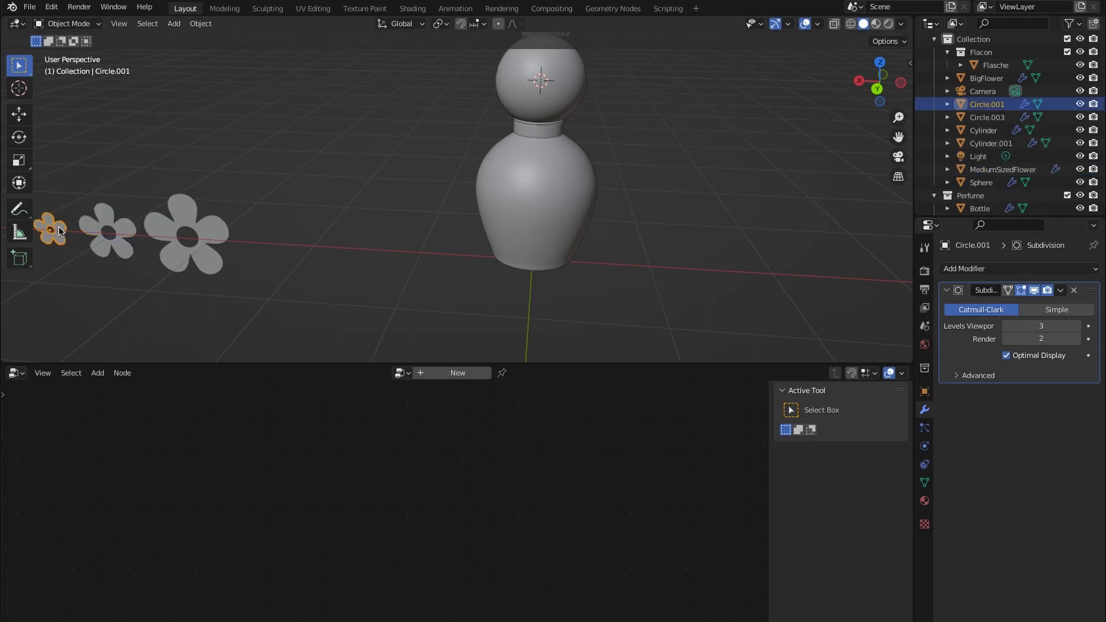
double_click(977, 103)
scroll(977, 103, "up", 1)
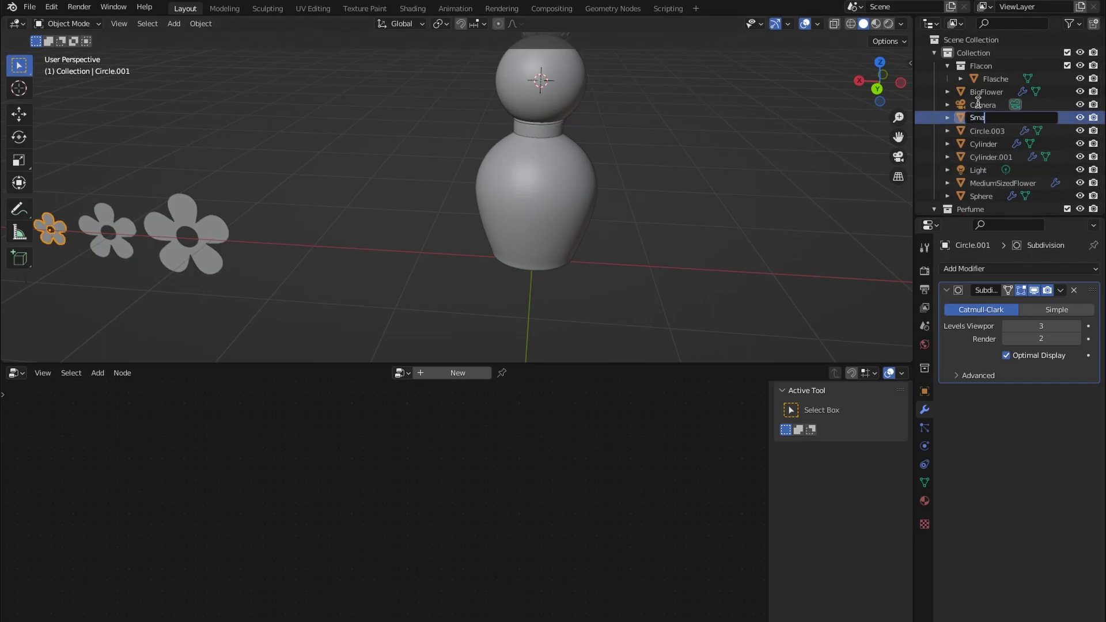
type("SmallFlower")
key("Return")
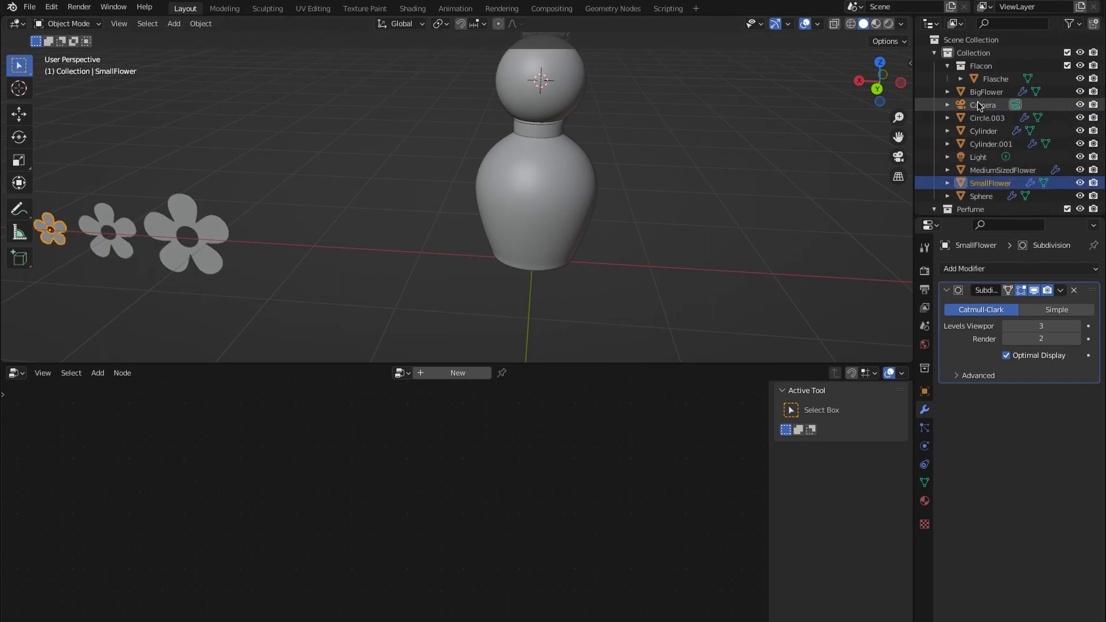
- Move SmallFlower, MediumSizedFlower and BigFlower together into a new collection named PresetFlowers
left_click(1002, 170, "ctrl")
left_click(996, 93, "ctrl")
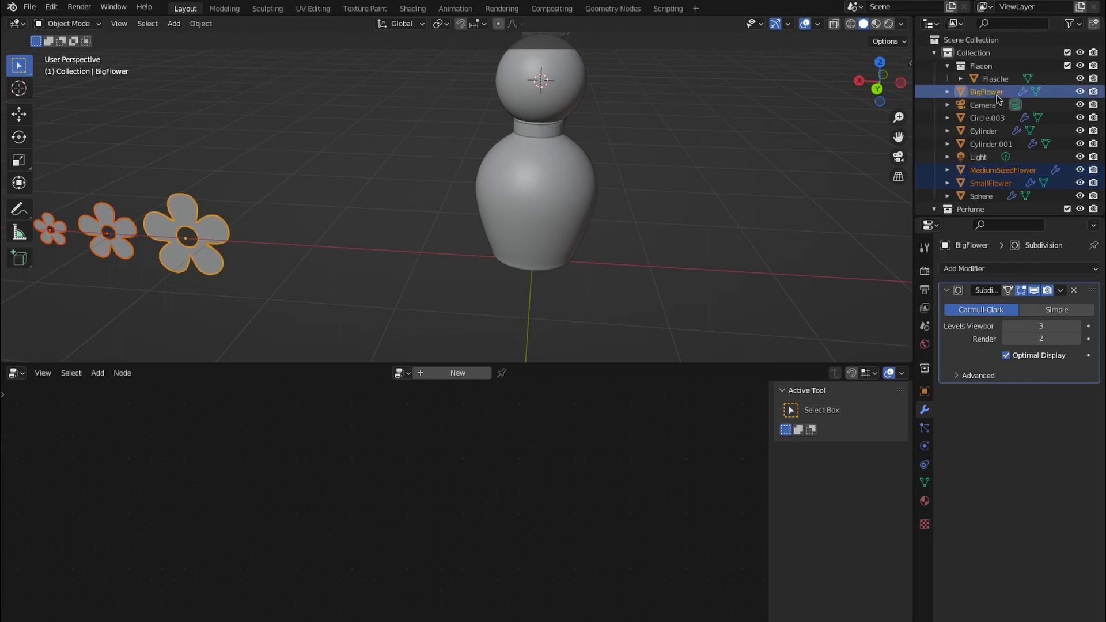
key("m")
left_click(996, 96)
type("PresetFlowers")
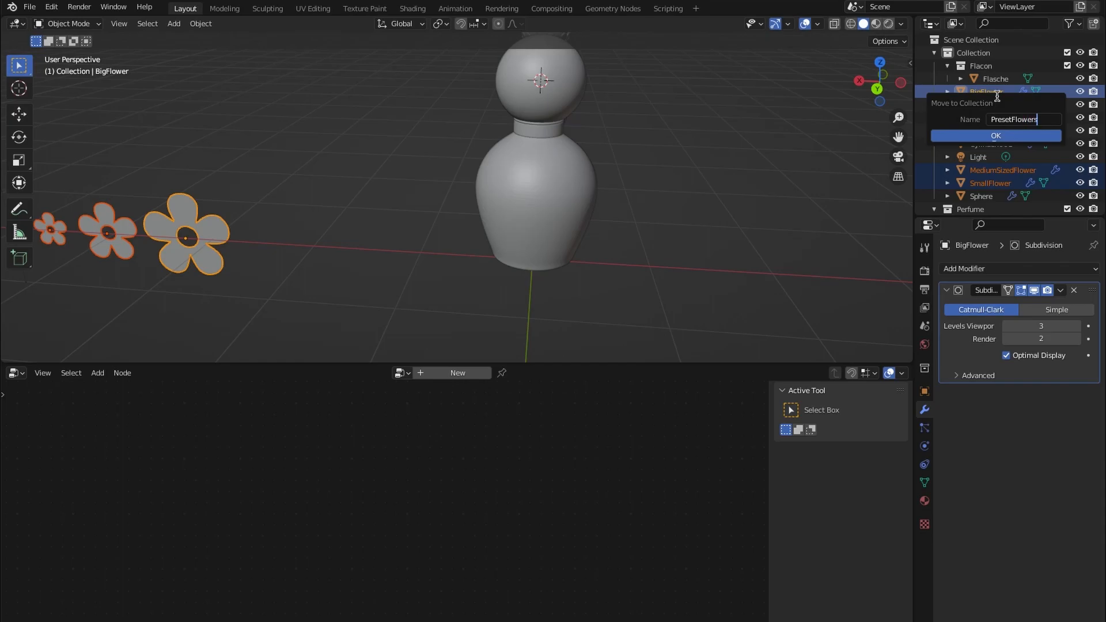
key("Return")
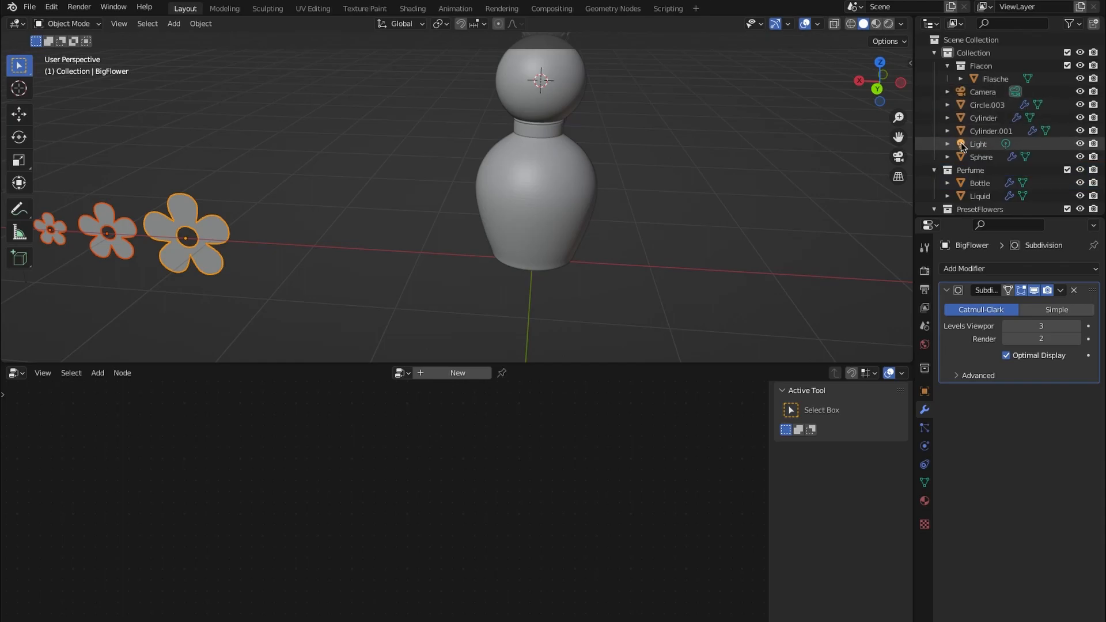
- Rename Circle.003 as BigArray and feed BigFlower's geometry through an Object Info node into the Instance input of Instance on Points
scroll(961, 143, "down", 3)
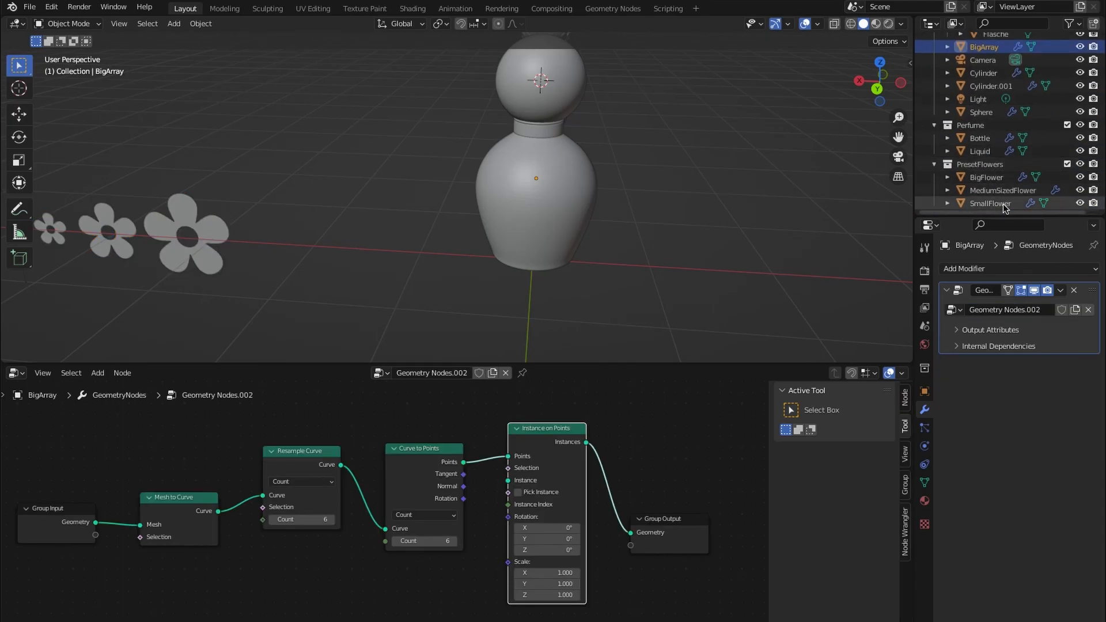
left_click_drag(985, 177, 296, 601)
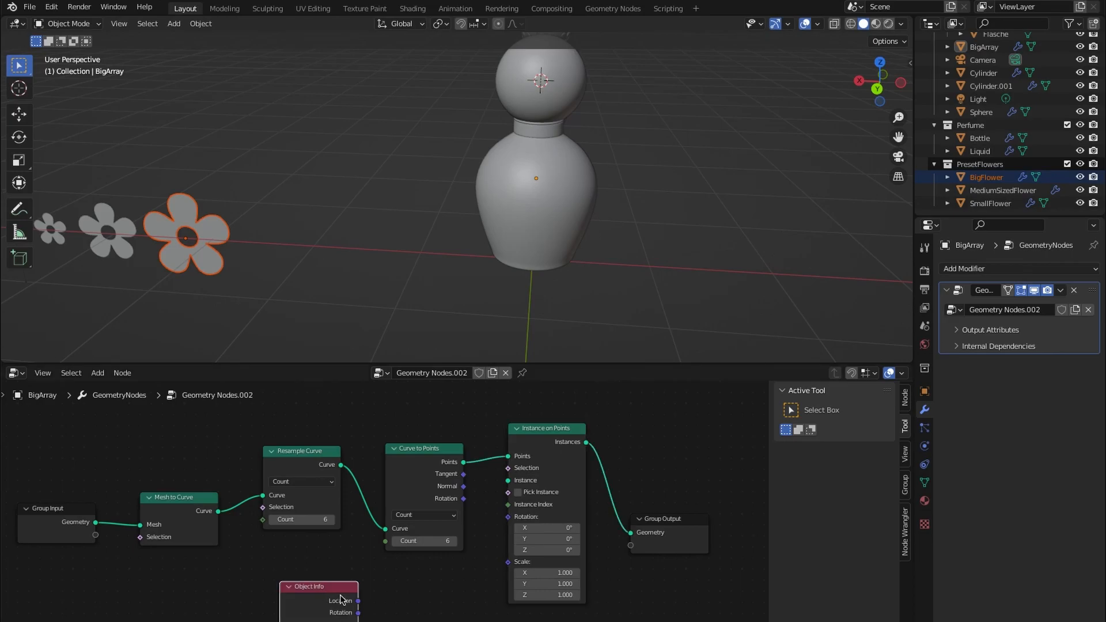
scroll(305, 593, "down", 5, "shift")
scroll(395, 543, "up", 4, "shift")
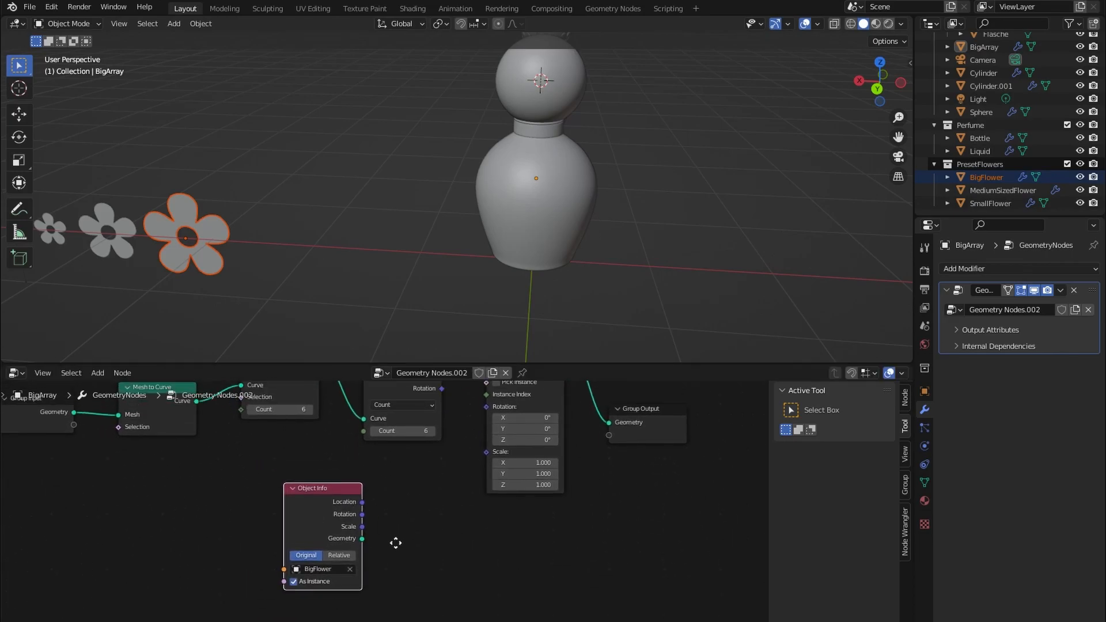
left_click_drag(339, 585, 469, 420)
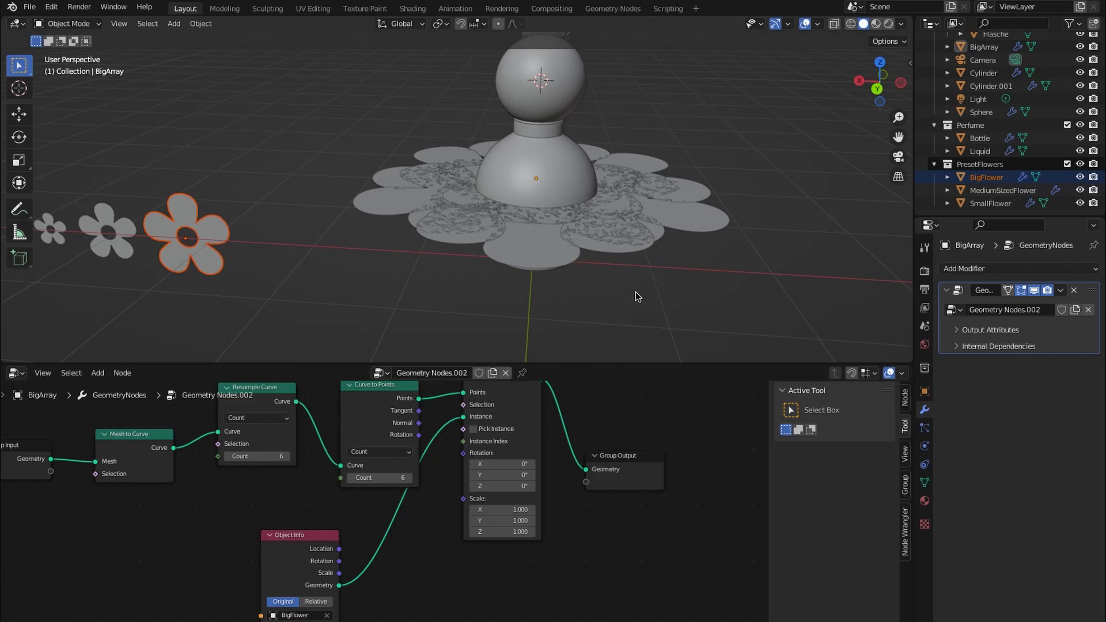
- Link the Rotation output of Curve to Points to the Rotation of Instance on Points and set the instance scale to 0.5 on all axes
left_click(418, 469)
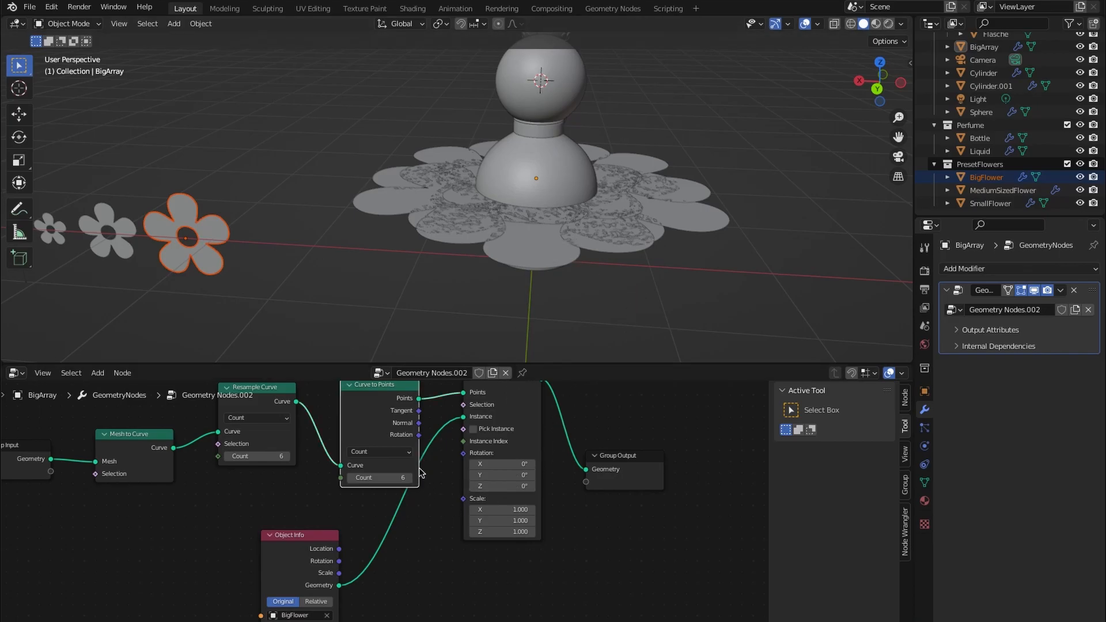
left_click_drag(474, 461, 473, 462)
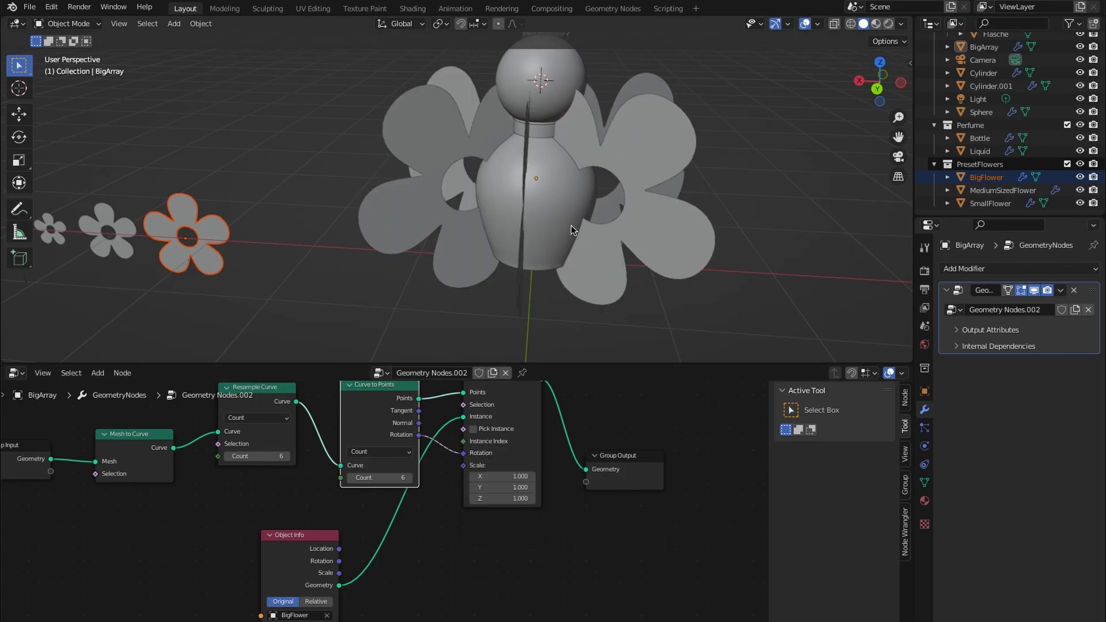
left_click(501, 477)
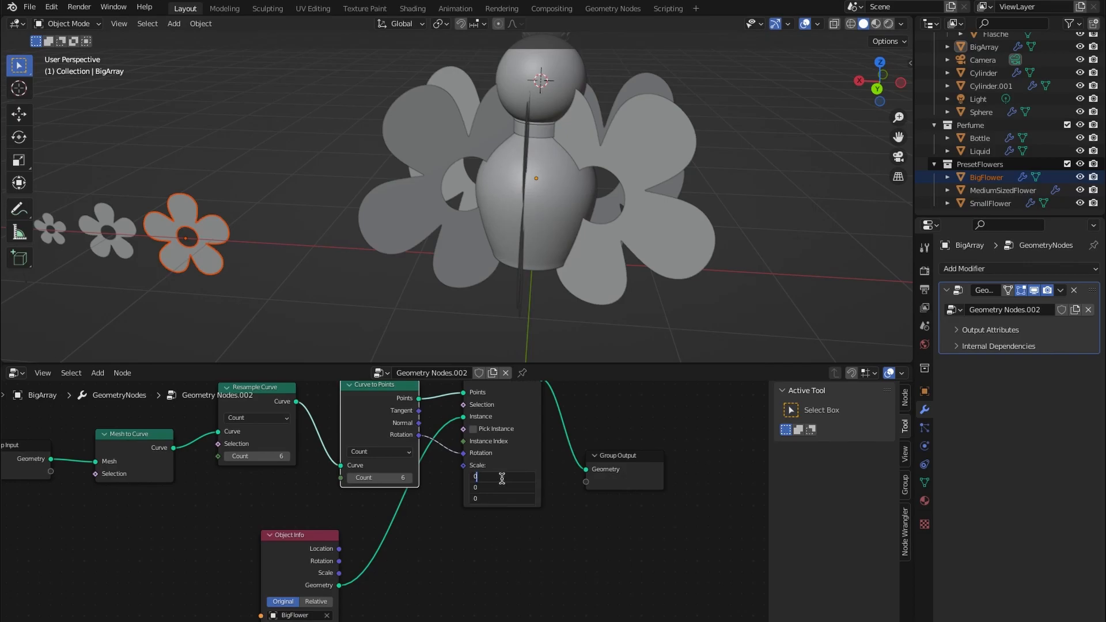
type("0.5")
key("Return")
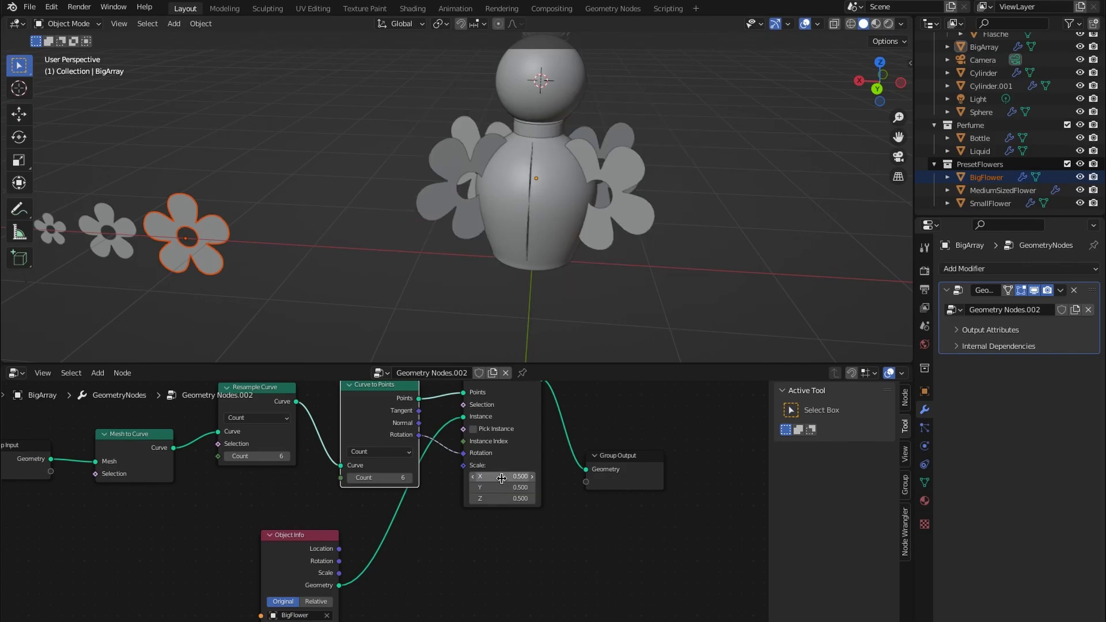
- Rotate the full meshes of the preset flowers about Z in Edit Mode so the arrayed flowers face outward from the bottle
left_click(214, 239)
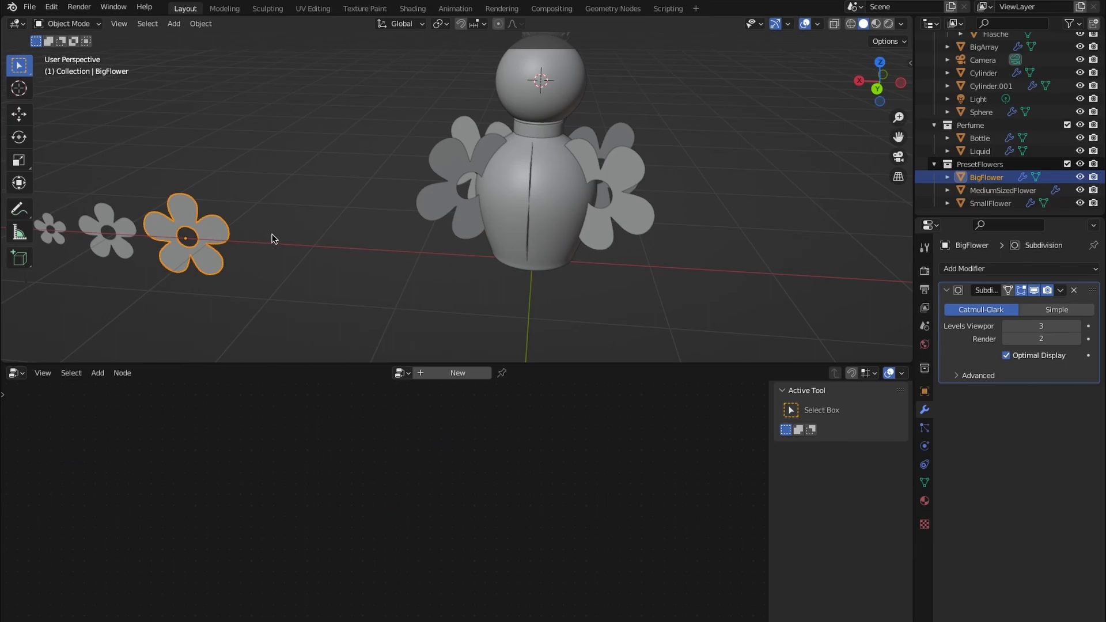
key("Tab")
key("a")
key("r")
key("z")
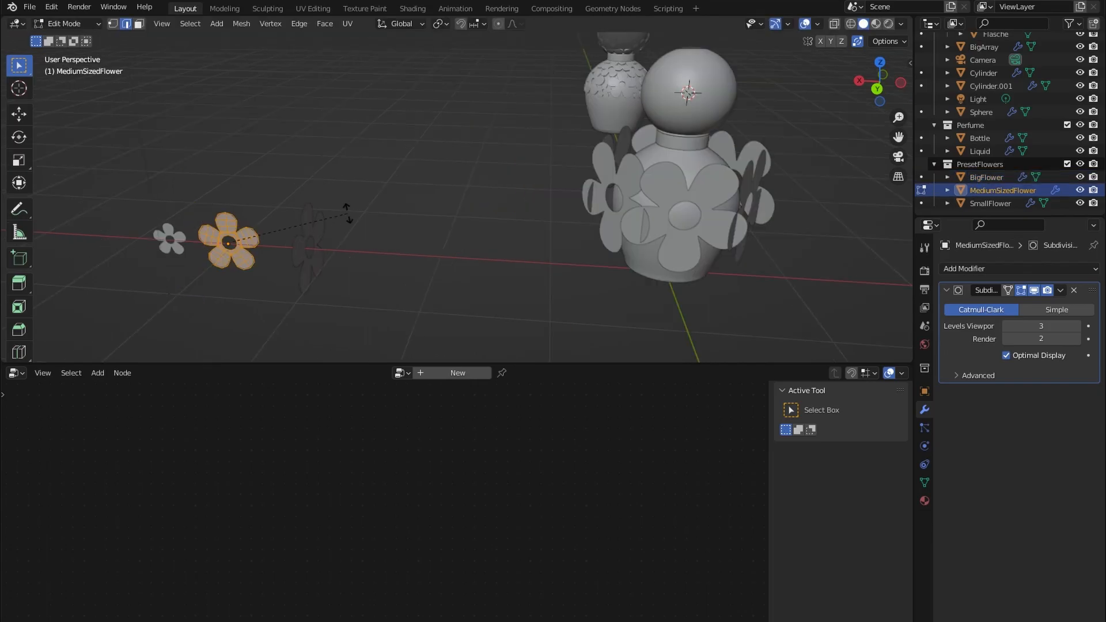
key("r")
key("z")
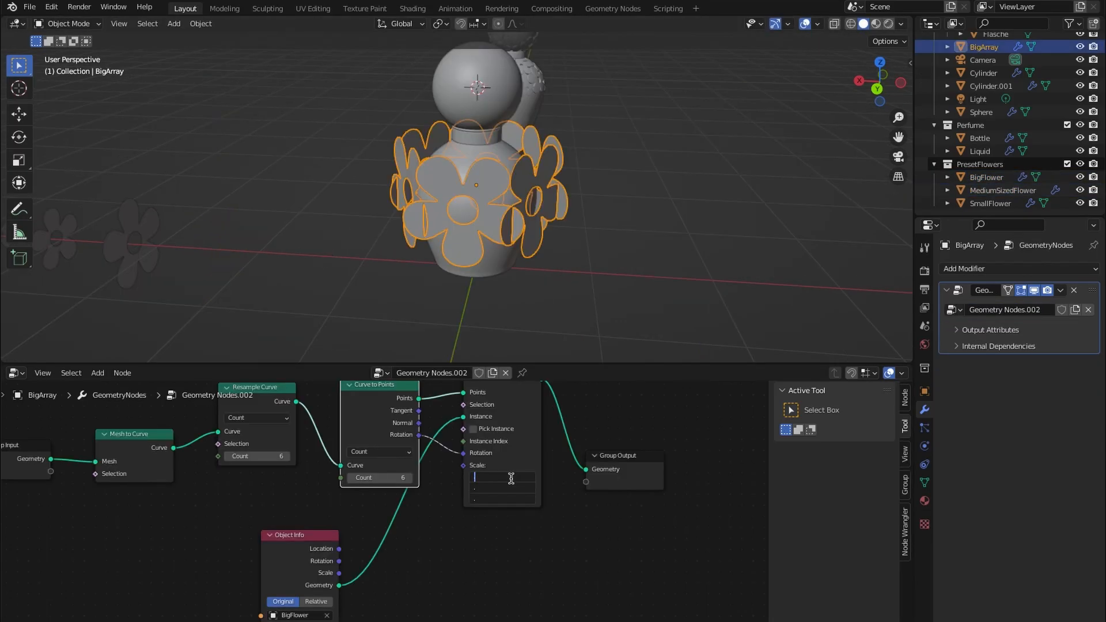
- Set BigArray's instance scale to 0.3 on X, Y and Z
type("0.4")
key("Return")
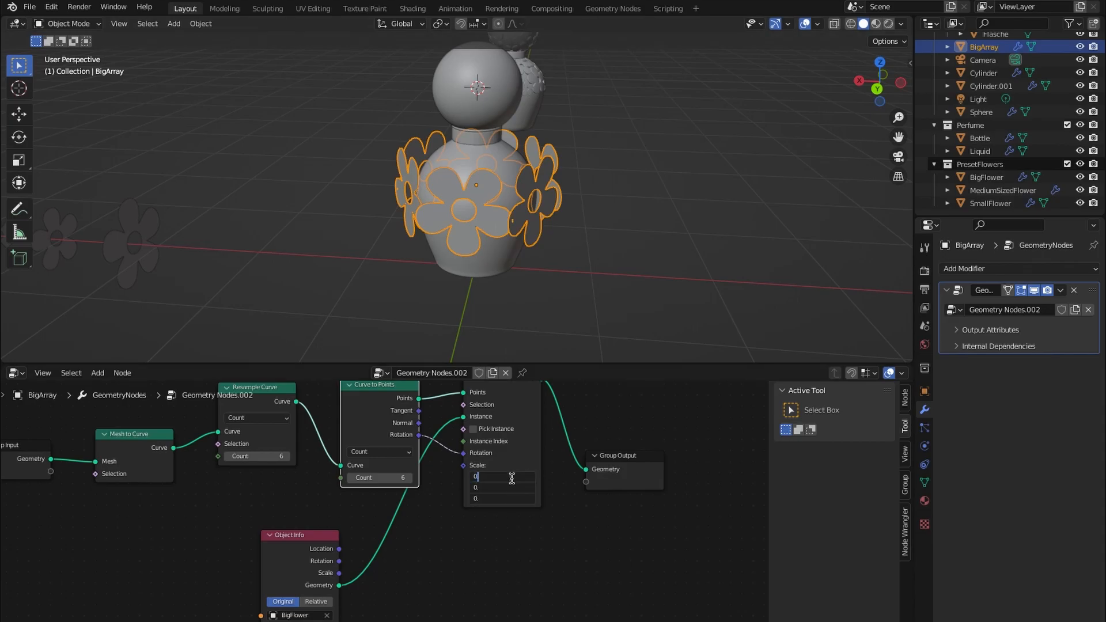
type(".3")
key("Return")
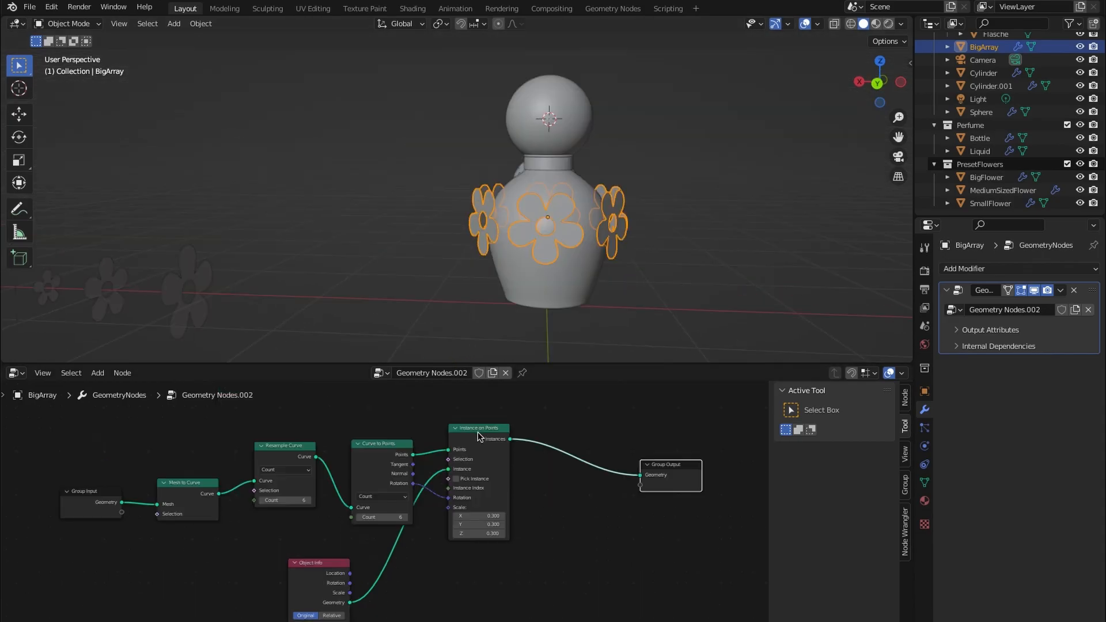
- Make room before Instance on Points and insert a Vector Math Add node into its Rotation link from Curve to Points
left_click_drag(478, 431, 581, 412)
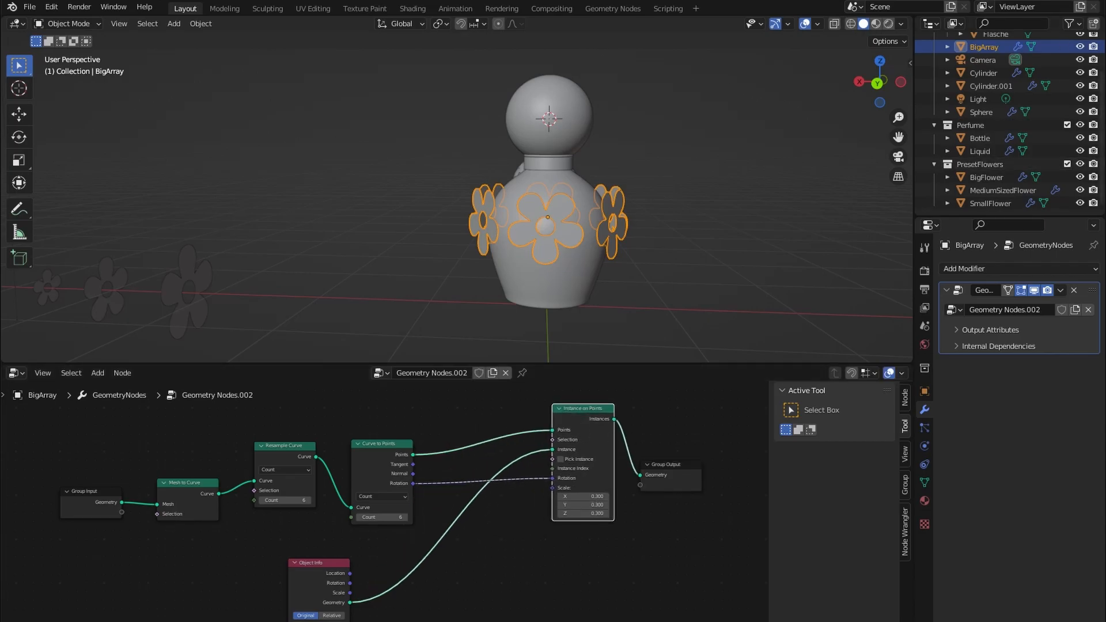
key("shift+a")
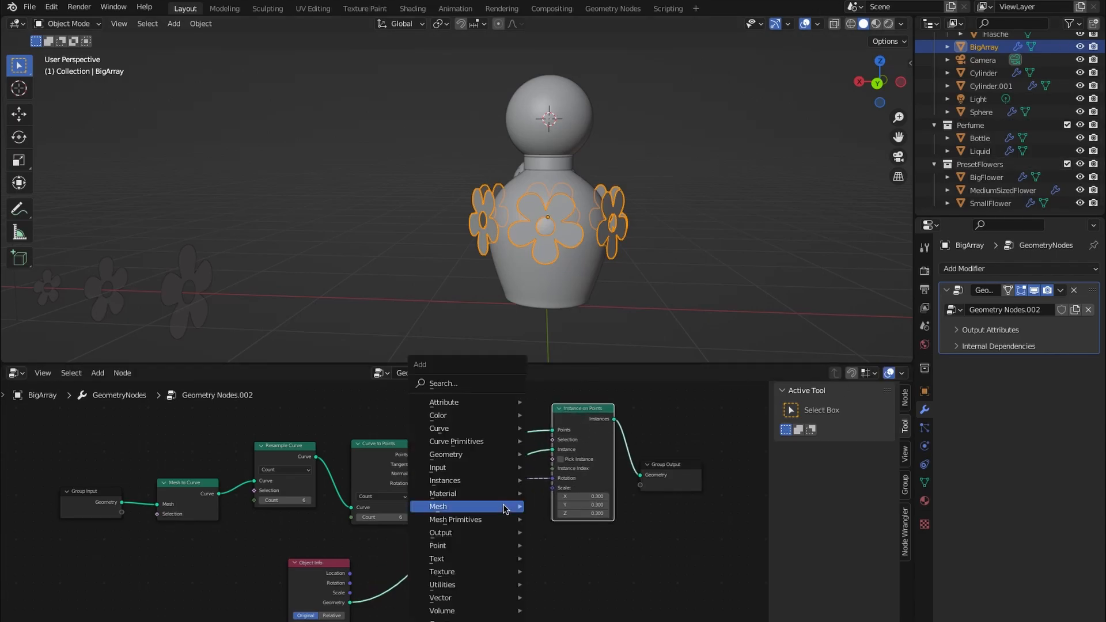
left_click(474, 384)
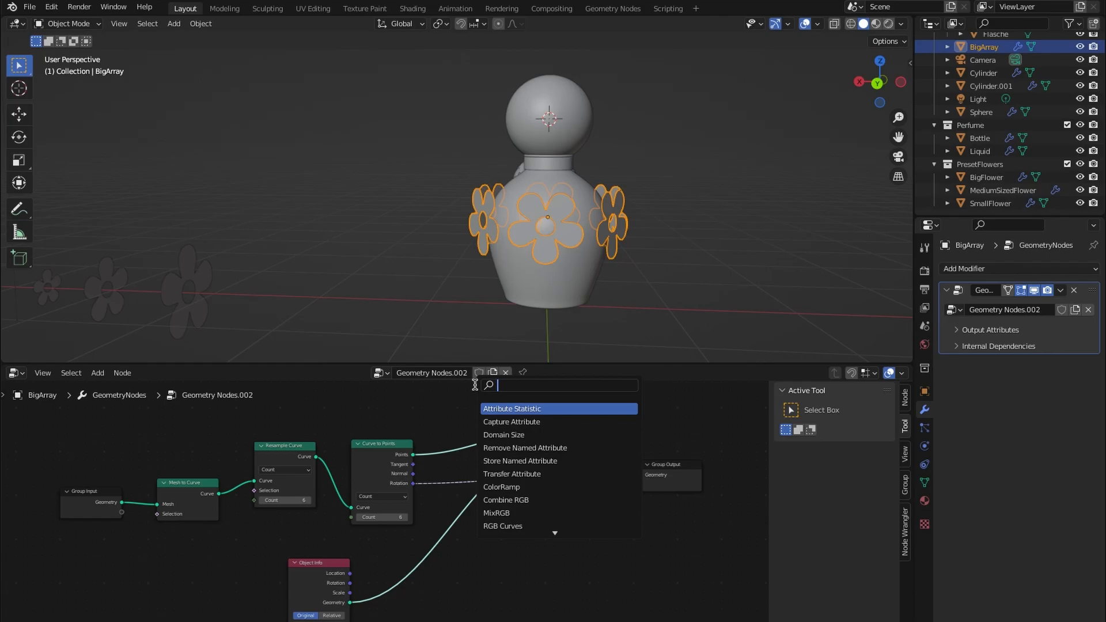
type("vec")
key("Down")
key("Return")
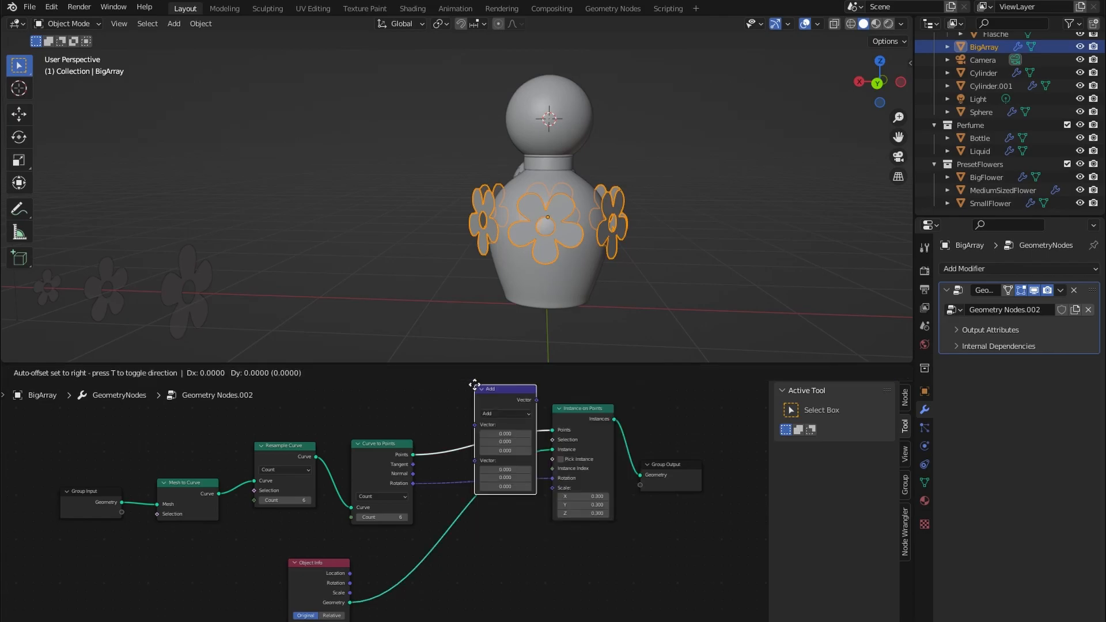
left_click(466, 480)
scroll(493, 542, "up", 4)
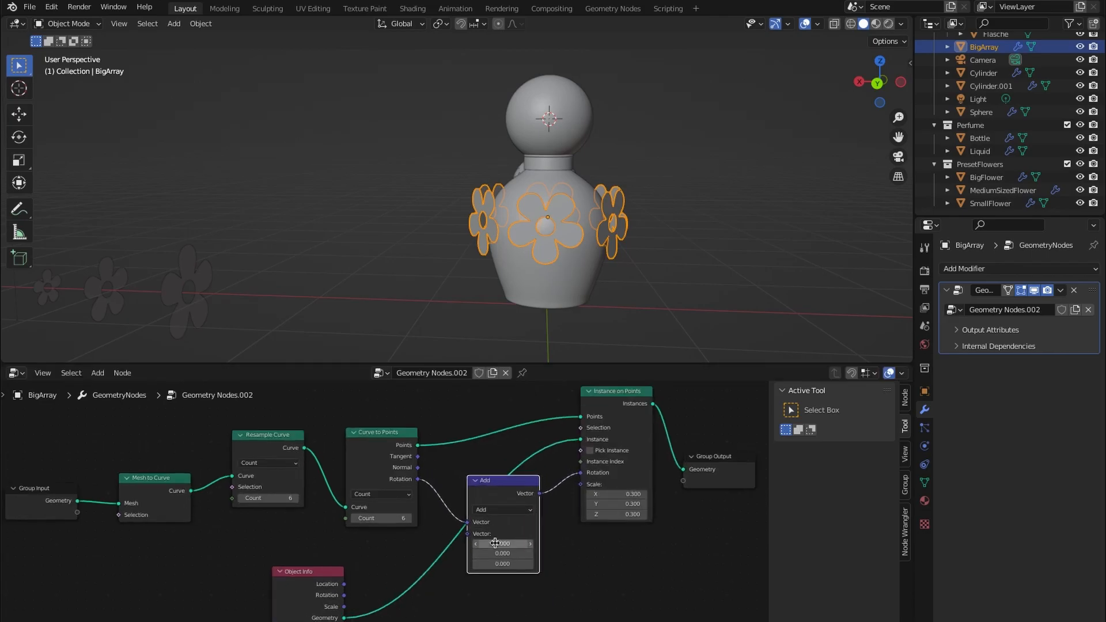
- Tilt the arrayed flowers by setting the Y component of the Add node's second vector to -0.250
mouse_move(494, 543)
left_mouse_down()
mouse_move(456, 543)
mouse_move(500, 543)
left_mouse_up()
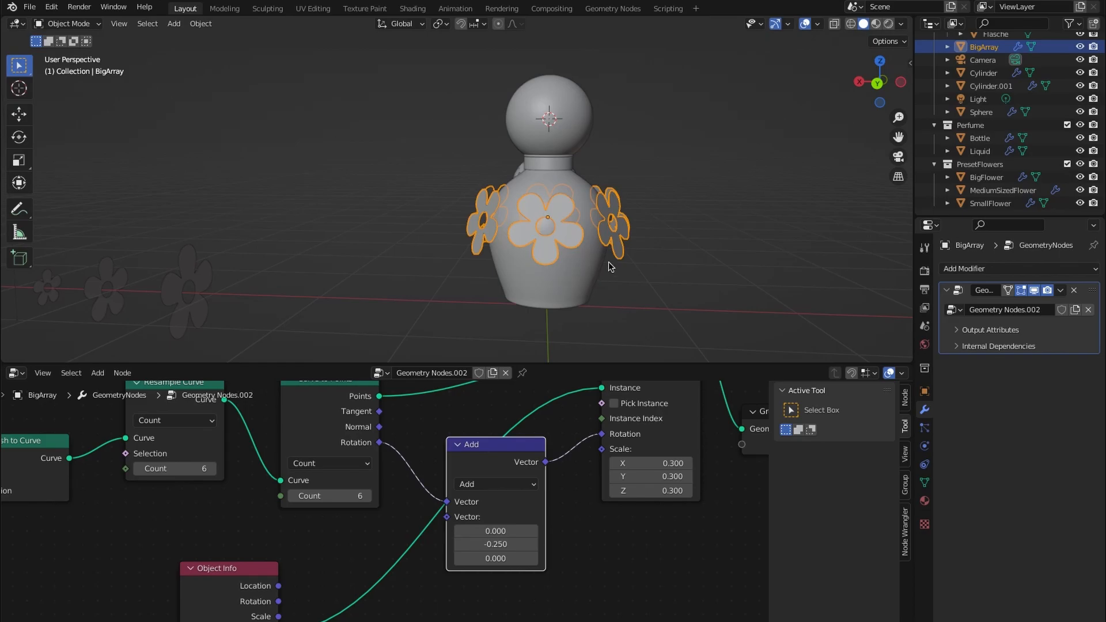
middle_click_drag(610, 266, 600, 305)
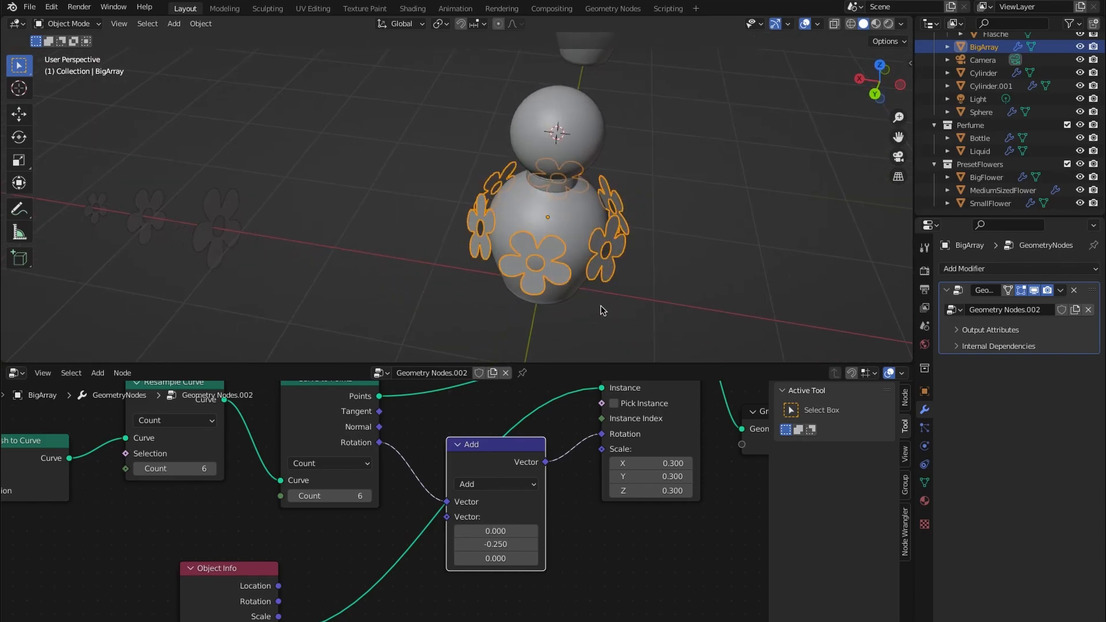
scroll(600, 293, "up", 3)
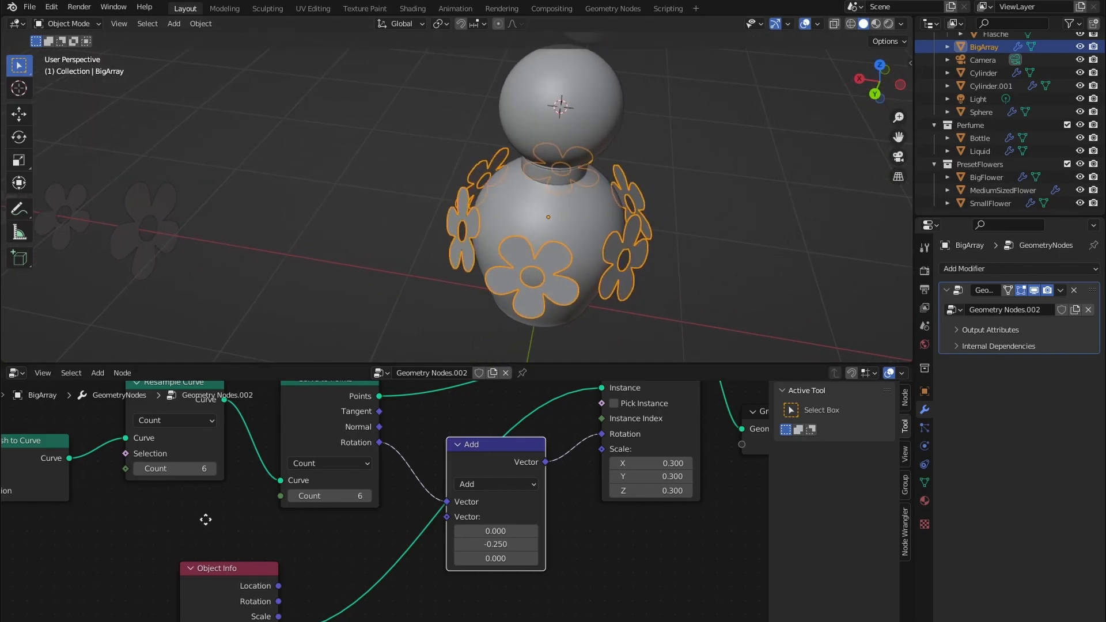
- Insert a Transform node between Mesh to Curve and Resample Curve in BigArray's node tree
middle_click_drag(206, 520, 390, 533)
scroll(378, 518, "down", 2)
key("shift+a")
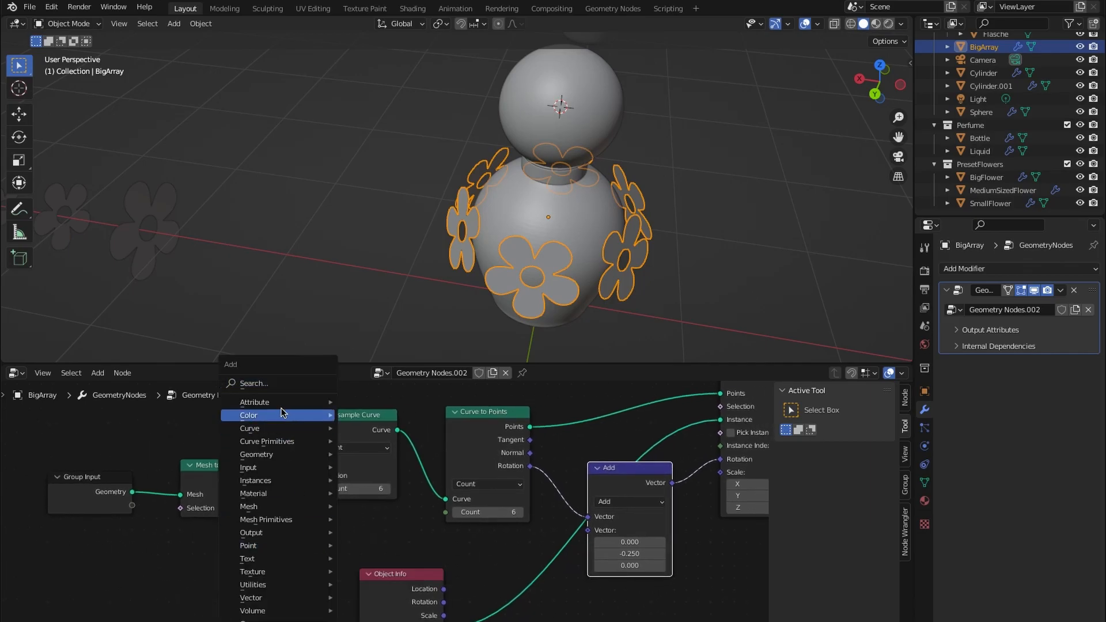
type("transform")
key("Return")
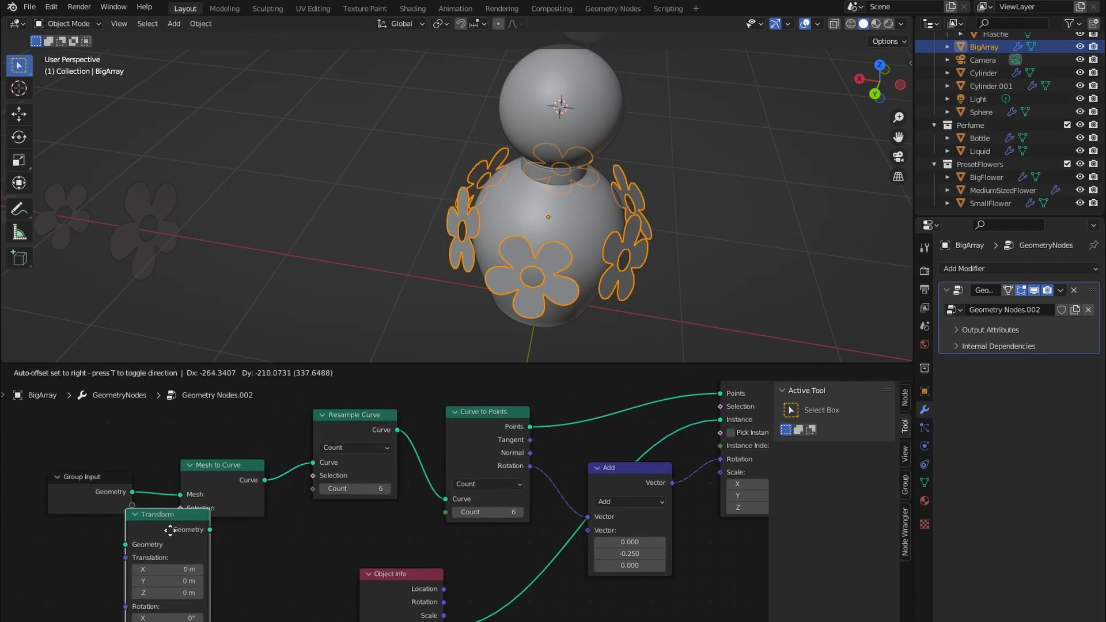
left_click(284, 483)
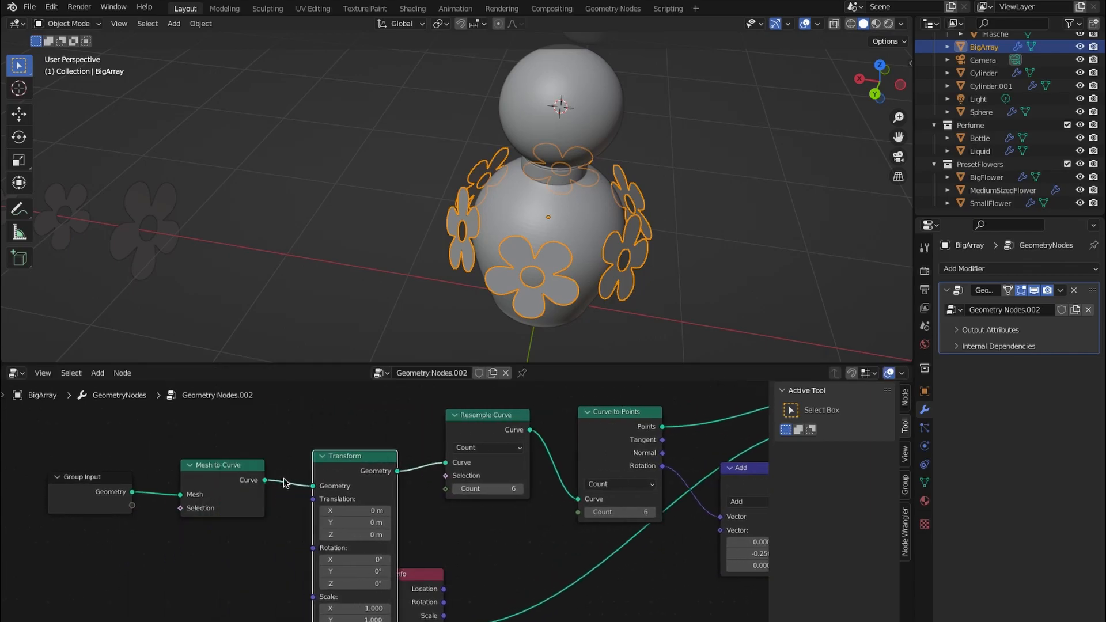
- Set the Transform node's scale to 0.850 on X, Y and Z, and move the Object Info node clear of it
middle_click_drag(364, 538, 371, 483)
left_click_drag(361, 553, 327, 576)
left_click_drag(439, 517, 558, 509)
- Insert a Realize Instances node between Instance on Points and Group Output
middle_click_drag(651, 498, 403, 523)
scroll(402, 523, "down", 5)
middle_click_drag(525, 512, 427, 556)
key("shift+a")
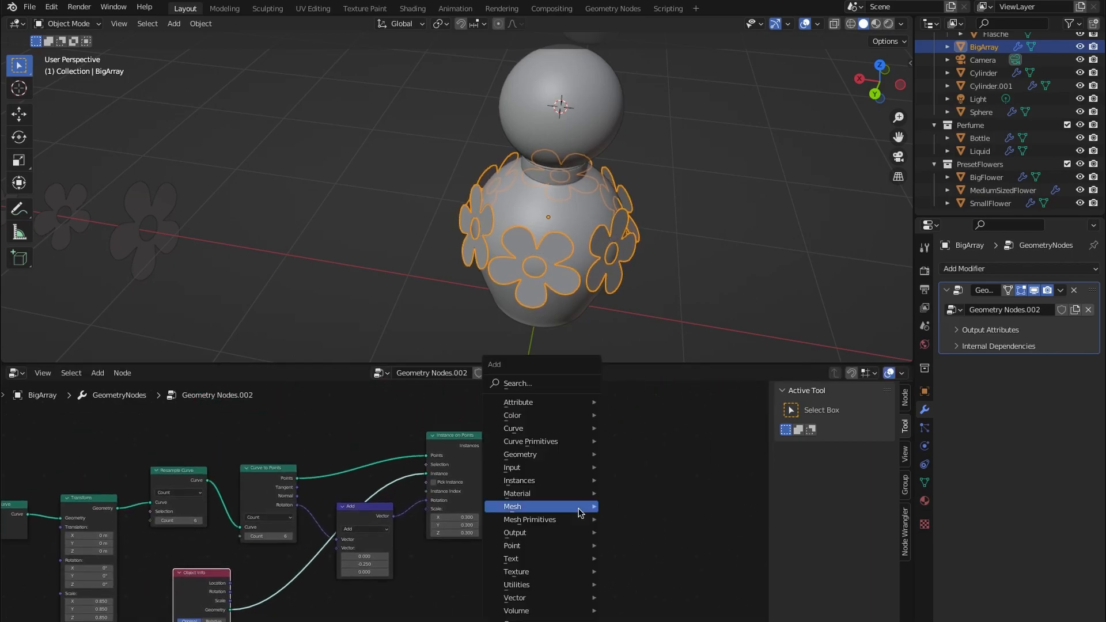
left_click(534, 381)
type("rea")
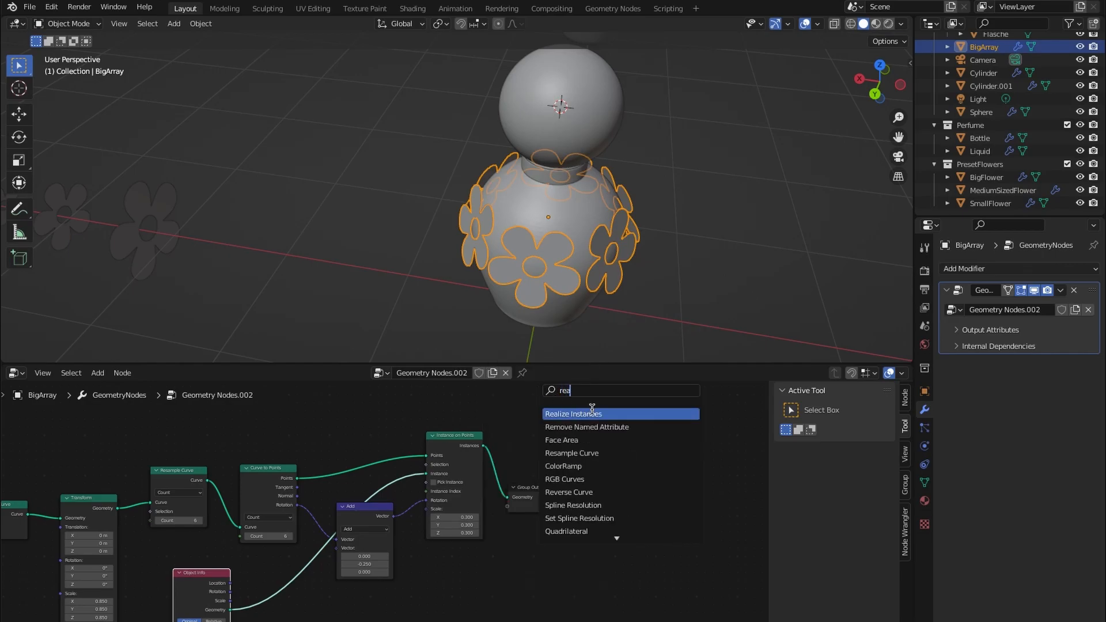
left_click(592, 411)
left_click(555, 478)
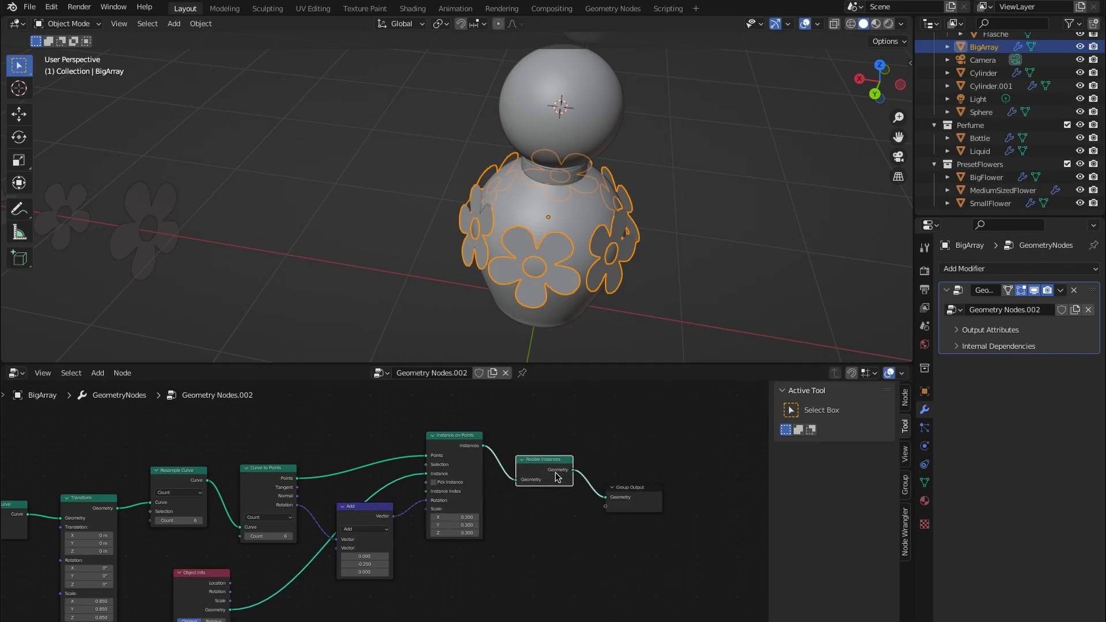
- Examine how BigArray's flowers and base circle sit around the bottle, then review the Transform node's scale
middle_click_drag(546, 305, 647, 271)
key("Tab")
scroll(639, 275, "up", 2)
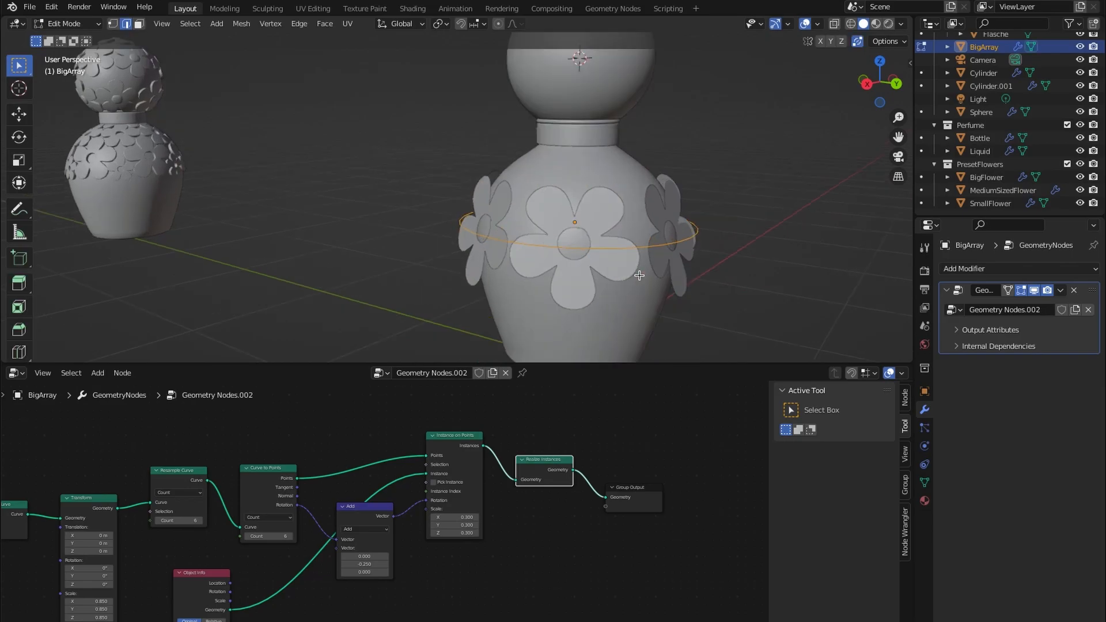
scroll(640, 276, "up", 3)
key("Tab")
scroll(280, 282, "down", 8)
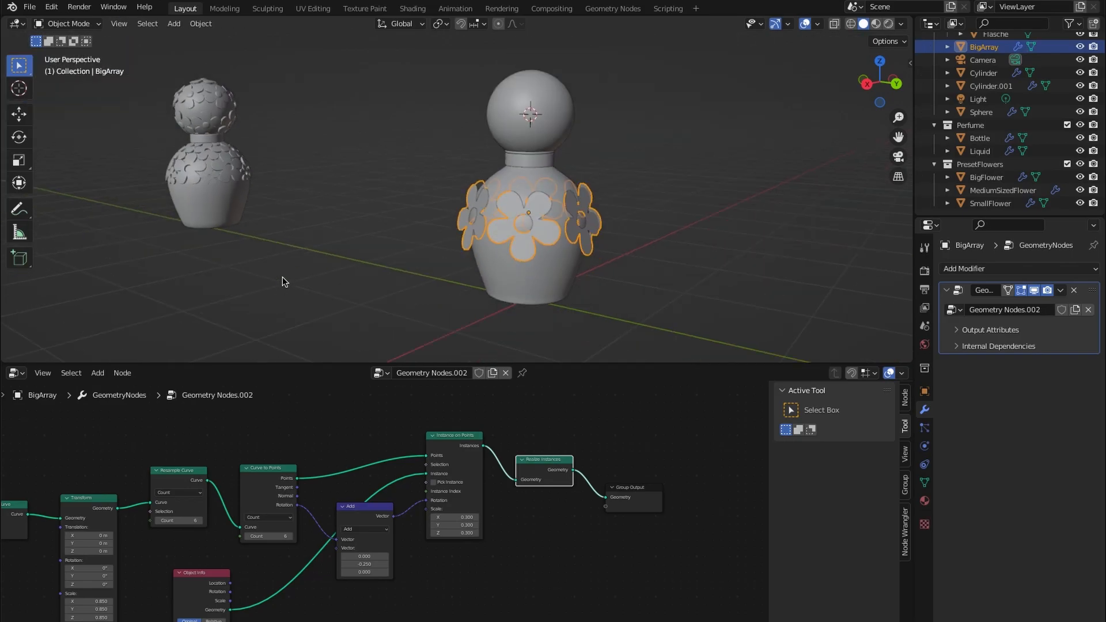
left_click(255, 332)
scroll(254, 332, "down", 1)
key("Tab")
middle_click_drag(353, 323, 587, 173)
key("Tab")
scroll(357, 277, "up", 2)
left_click(554, 171)
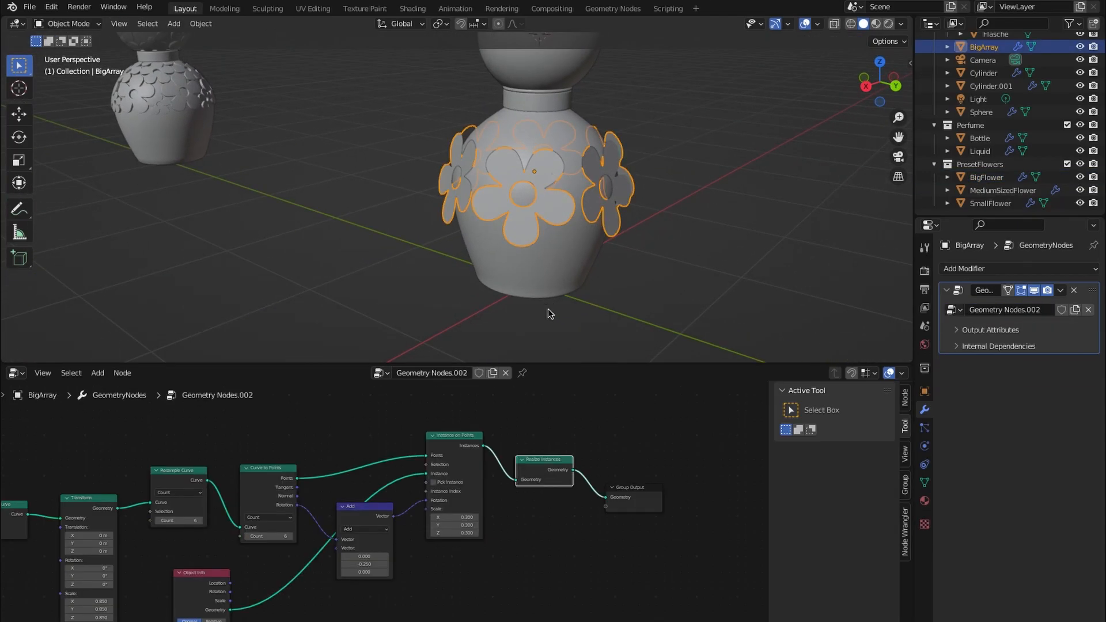
middle_click_drag(110, 579, 289, 452)
scroll(303, 466, "up", 5)
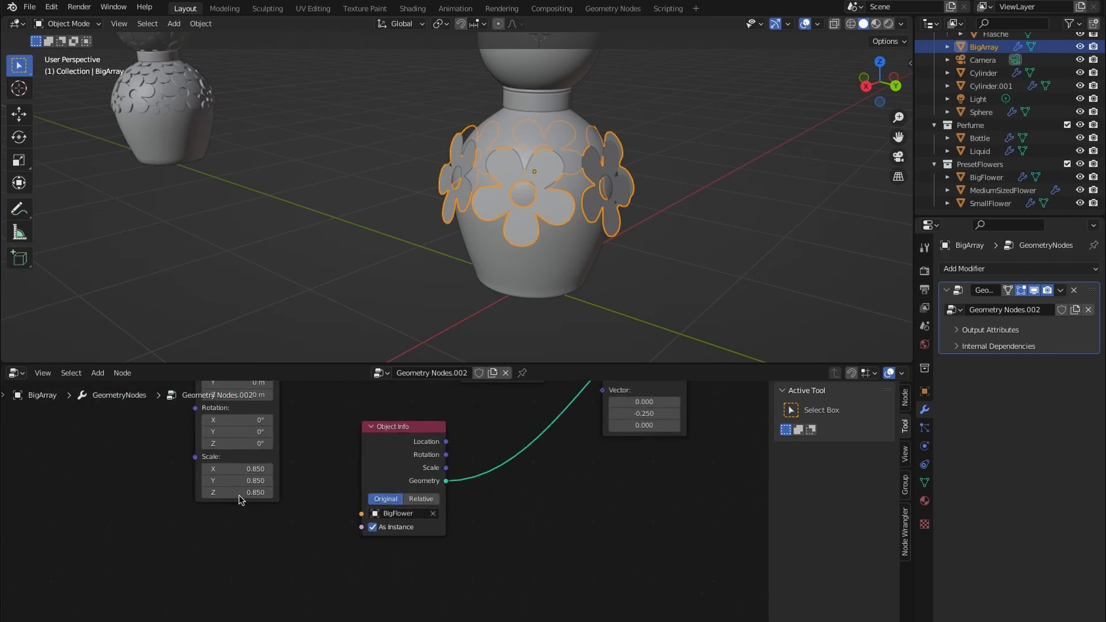
- Add a Shrinkwrap modifier to BigArray with the Bottle as its target
left_click(997, 270)
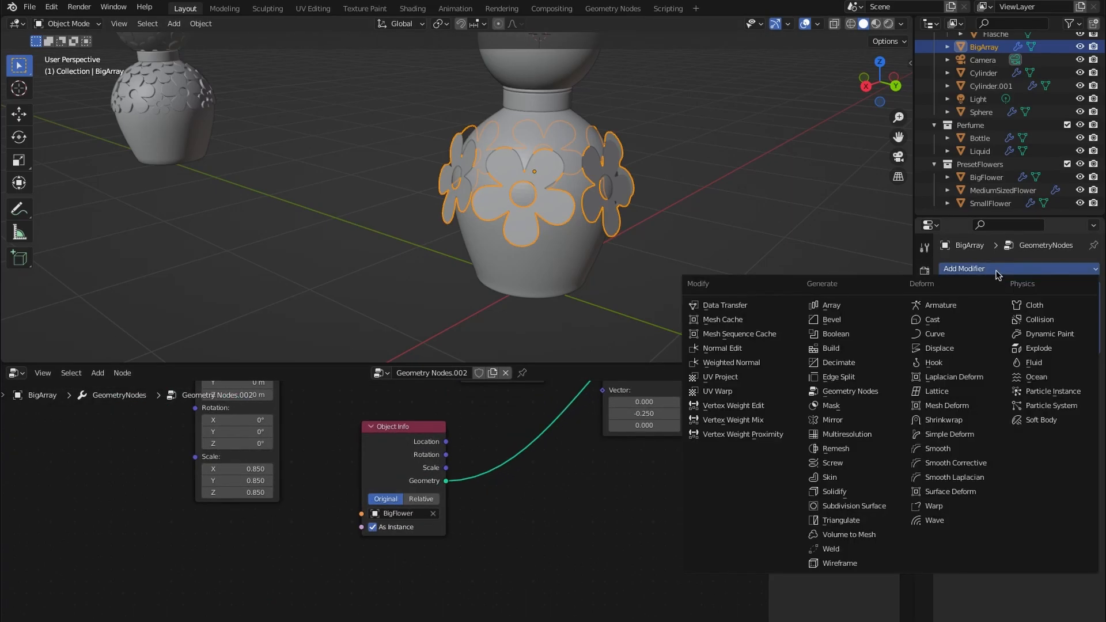
left_click(958, 416)
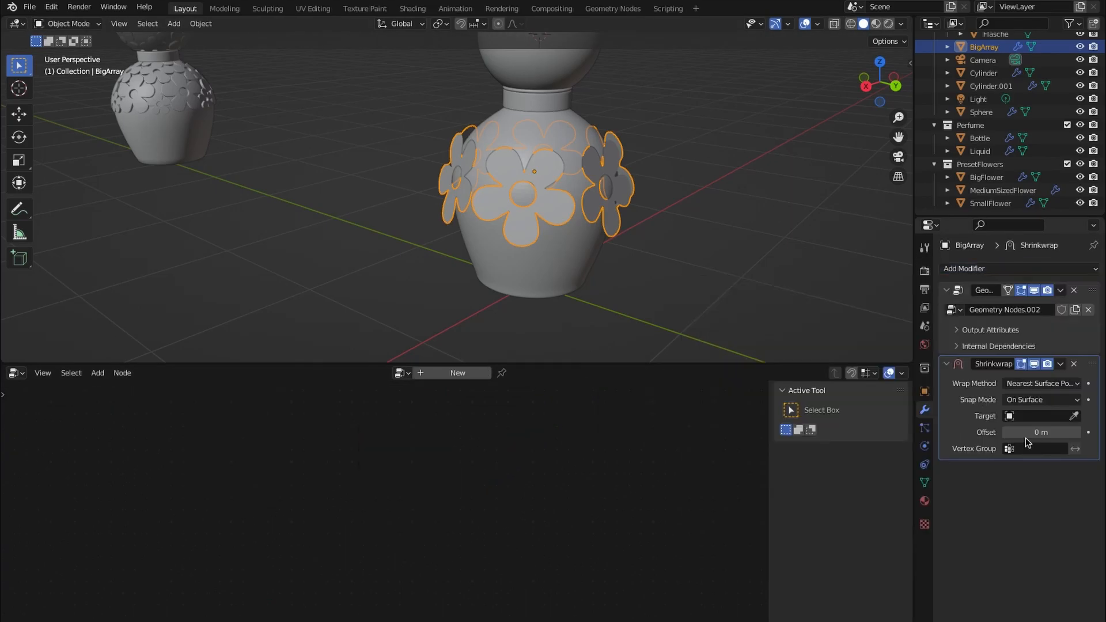
left_click(568, 266)
- Select the Bottle and apply its object transforms
left_click(567, 283)
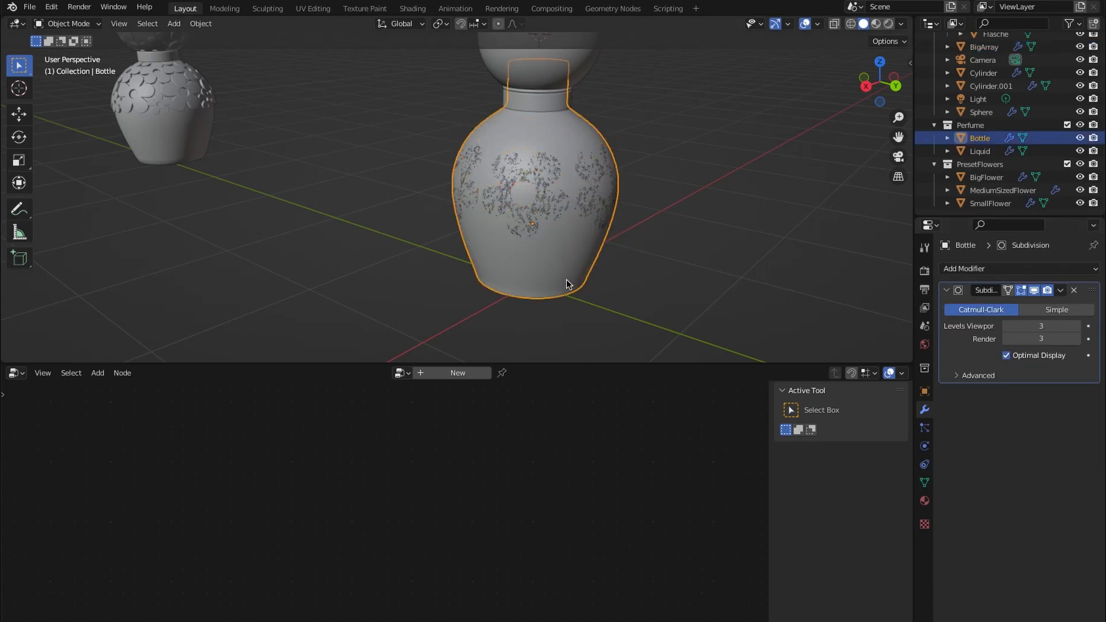
key("ctrl+a")
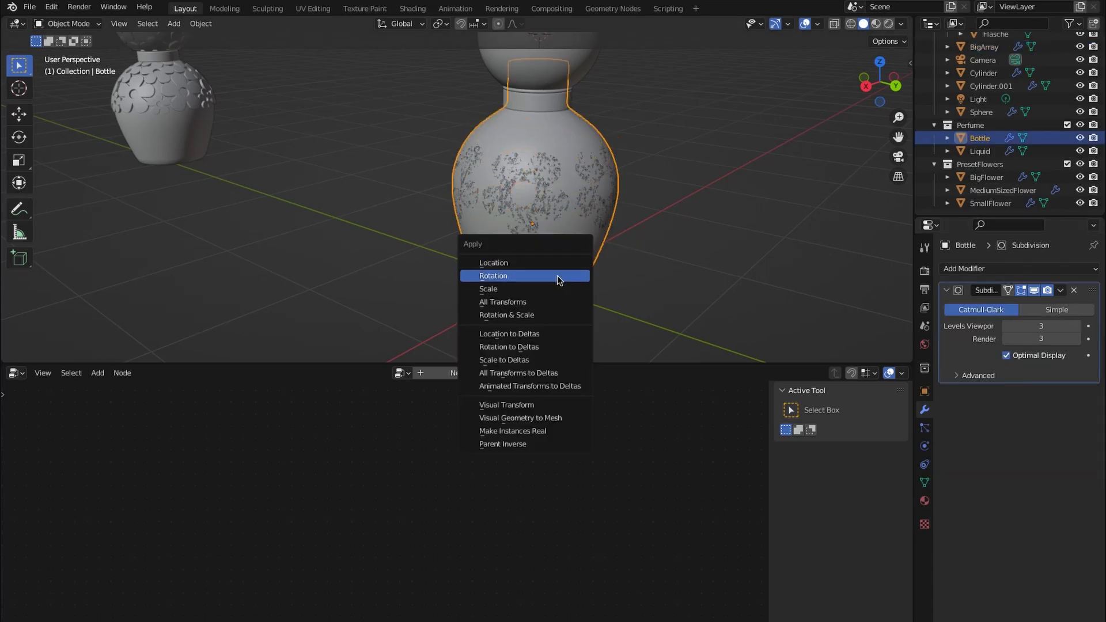
left_click(538, 308)
left_click(539, 206)
middle_click_drag(685, 208, 573, 244)
scroll(584, 226, "up", 2)
- Set the offset of BigArray's Shrinkwrap modifier to 0.004 m
left_click(522, 212)
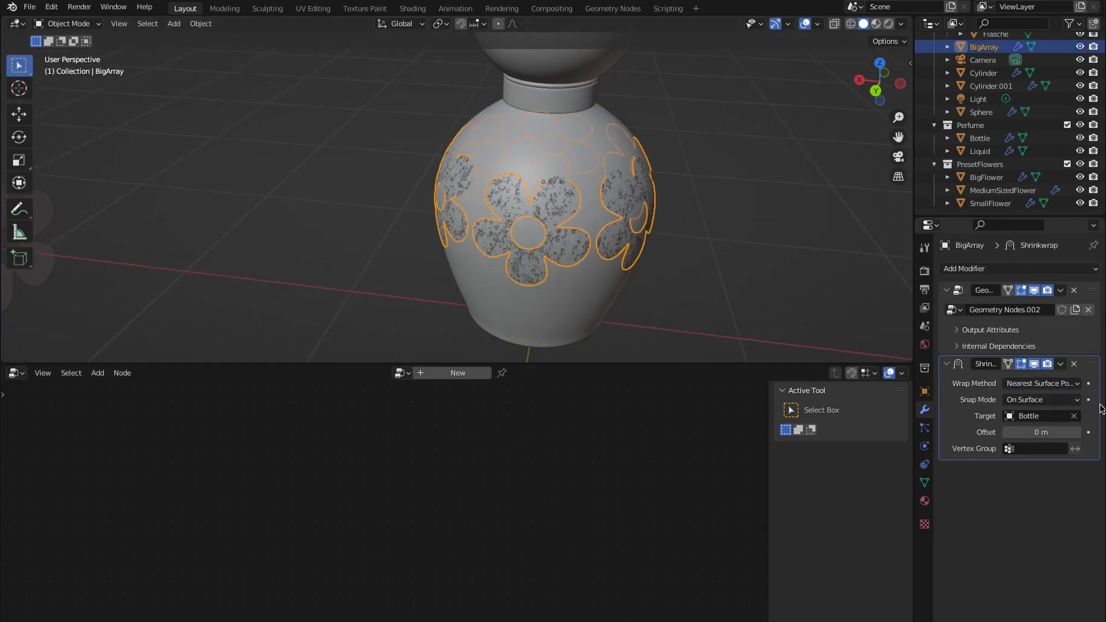
left_click_drag(1041, 432, 1069, 432)
left_click(765, 234)
middle_click_drag(766, 235, 554, 237)
scroll(554, 237, "up", 5)
middle_click_drag(772, 173, 615, 276)
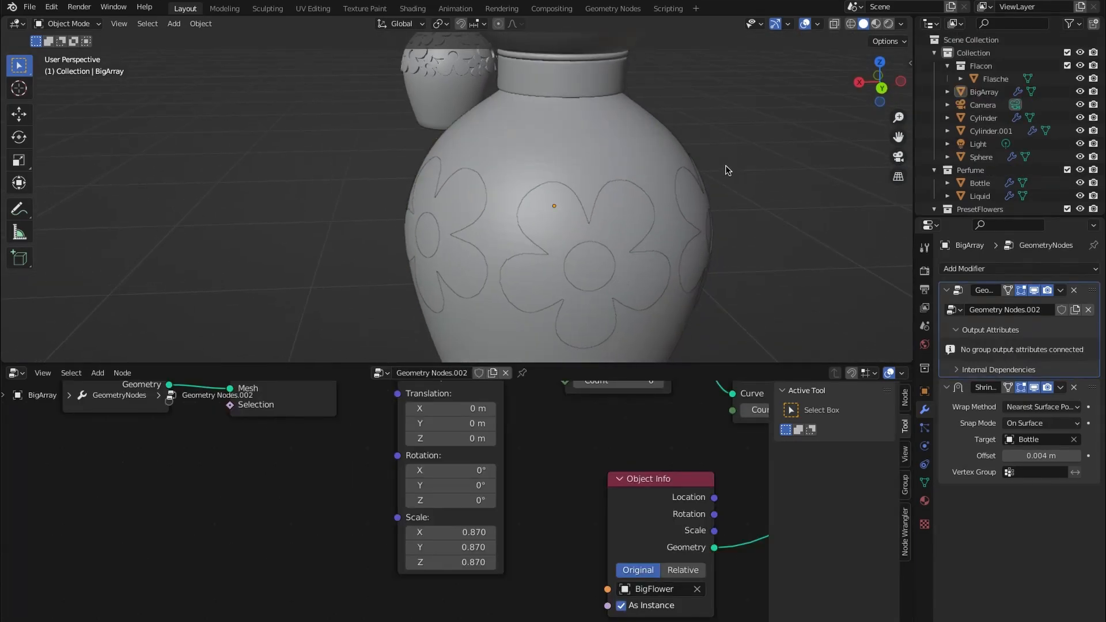
- Examine the shrinkwrapped flowers on the bottle and compare them with the reference bottle's flower pattern
left_click(596, 239)
scroll(599, 235, "down", 3)
scroll(600, 234, "down", 1)
scroll(489, 211, "up", 4)
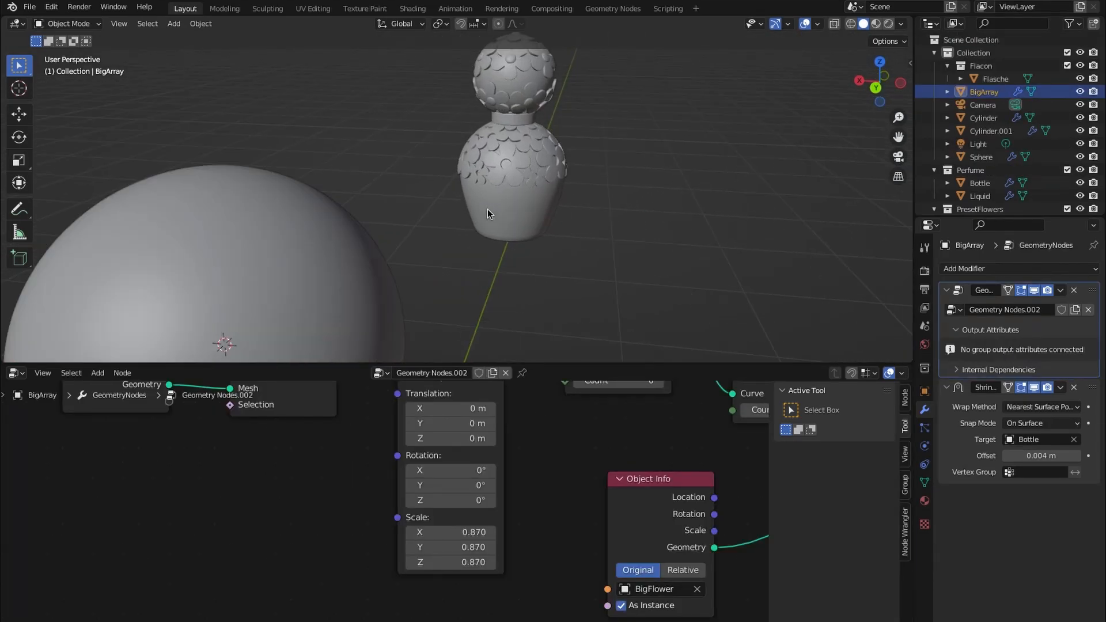
scroll(513, 170, "down", 4)
middle_click_drag(522, 245, 608, 111, "shift")
scroll(486, 209, "up", 5)
middle_click_drag(507, 160, 520, 214, "shift")
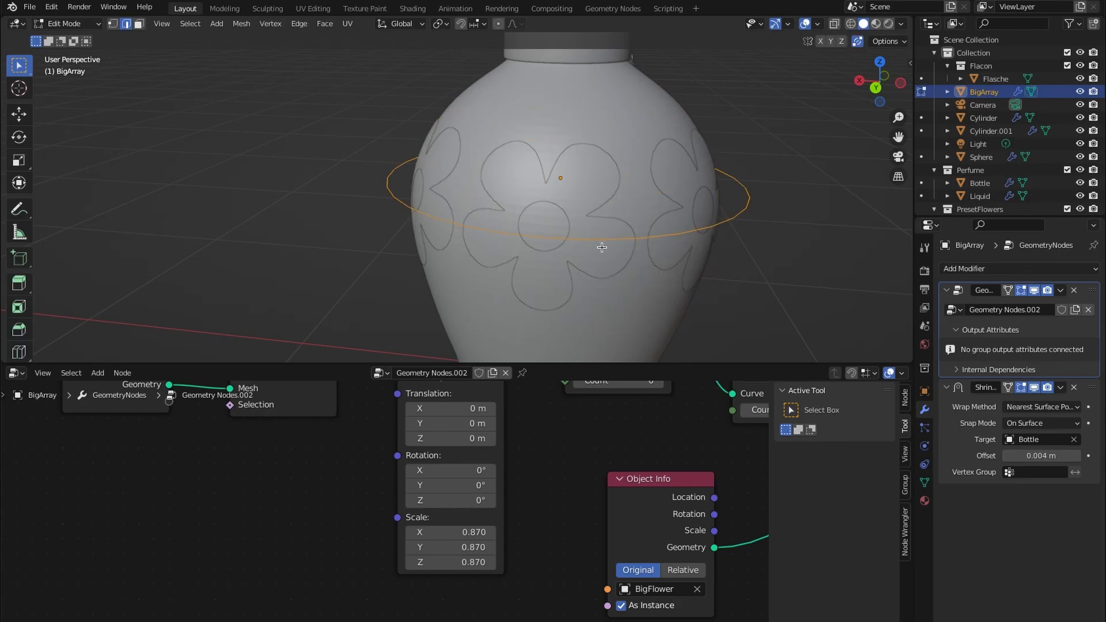
scroll(565, 257, "down", 5)
middle_click_drag(465, 261, 631, 230, "shift")
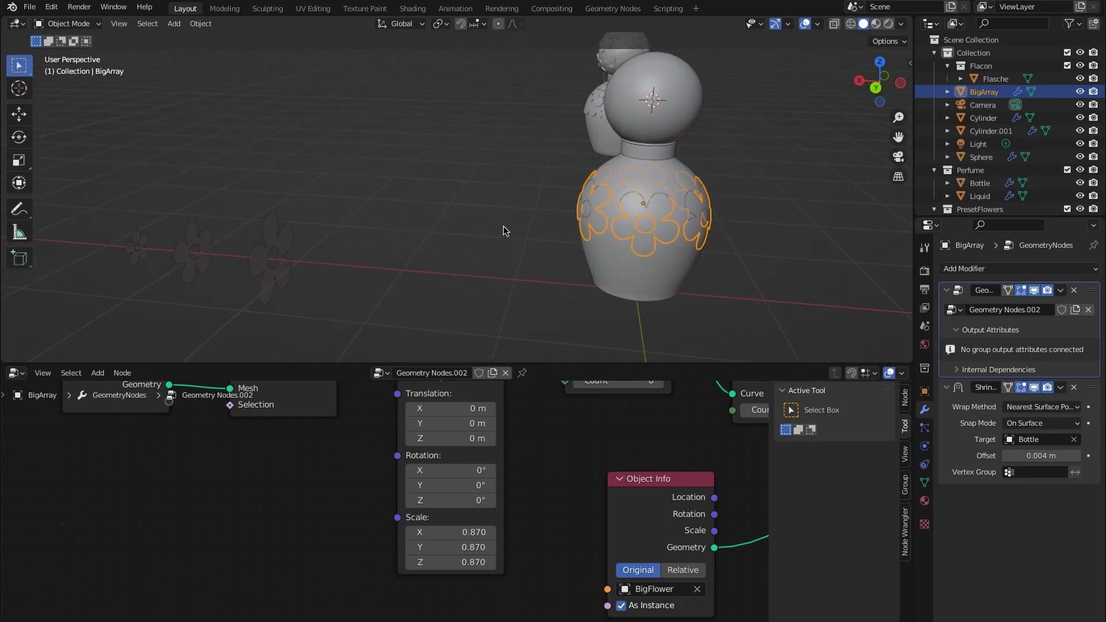
- Rotate BigFlower's full mesh about the X axis in Edit Mode so that one petal points straight up
left_click(287, 255)
key("Tab")
key("r")
key("z")
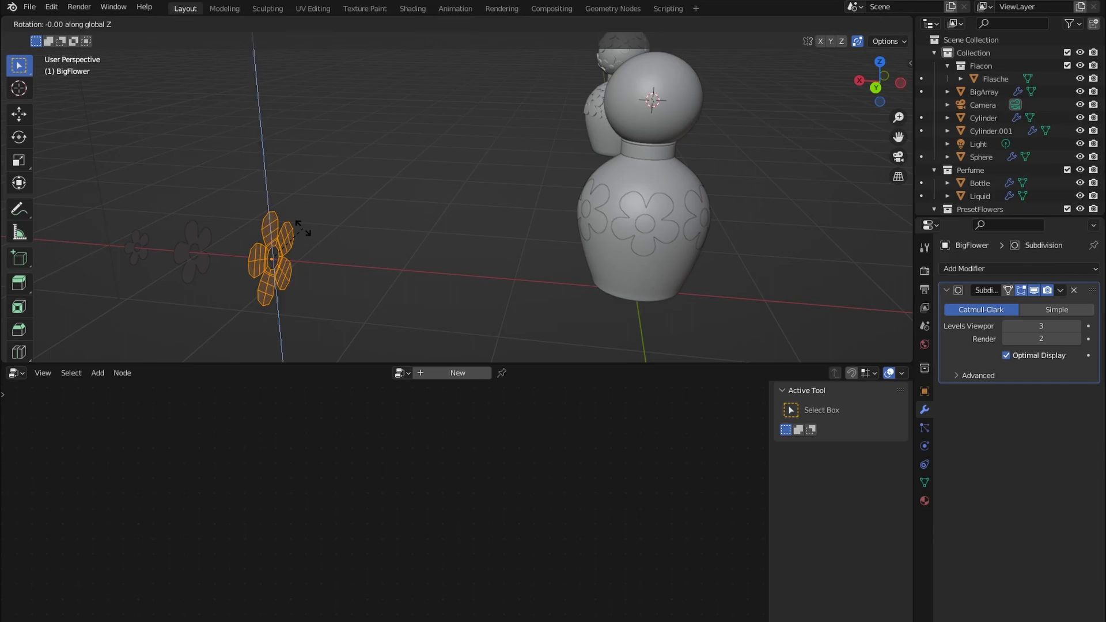
key("x")
key("y")
key("x")
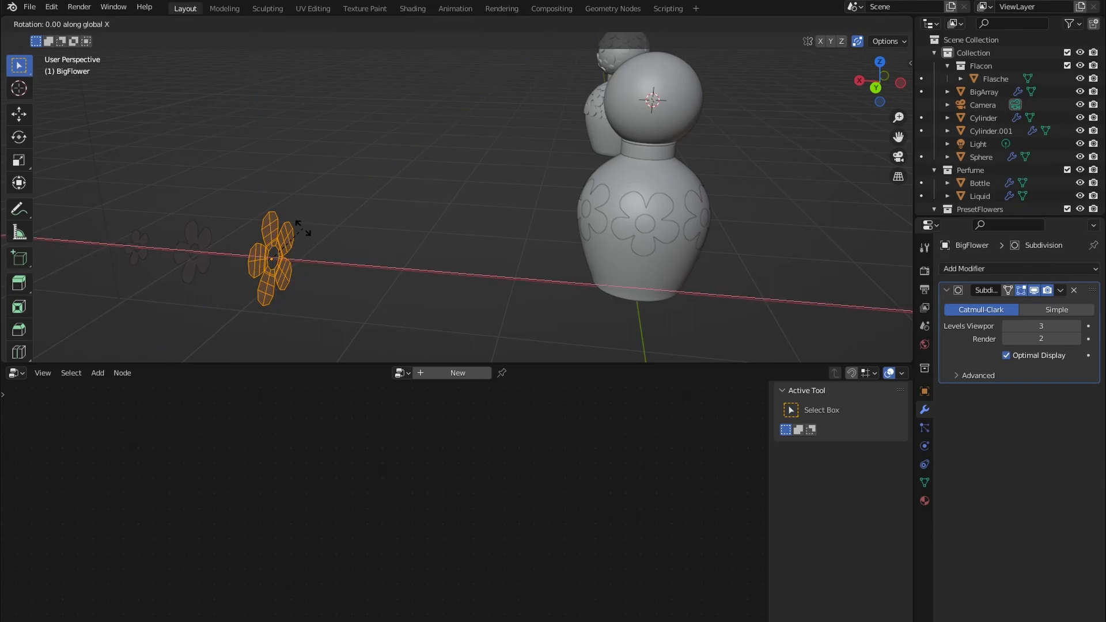
left_click(210, 320)
key("Tab")
scroll(704, 260, "up", 3)
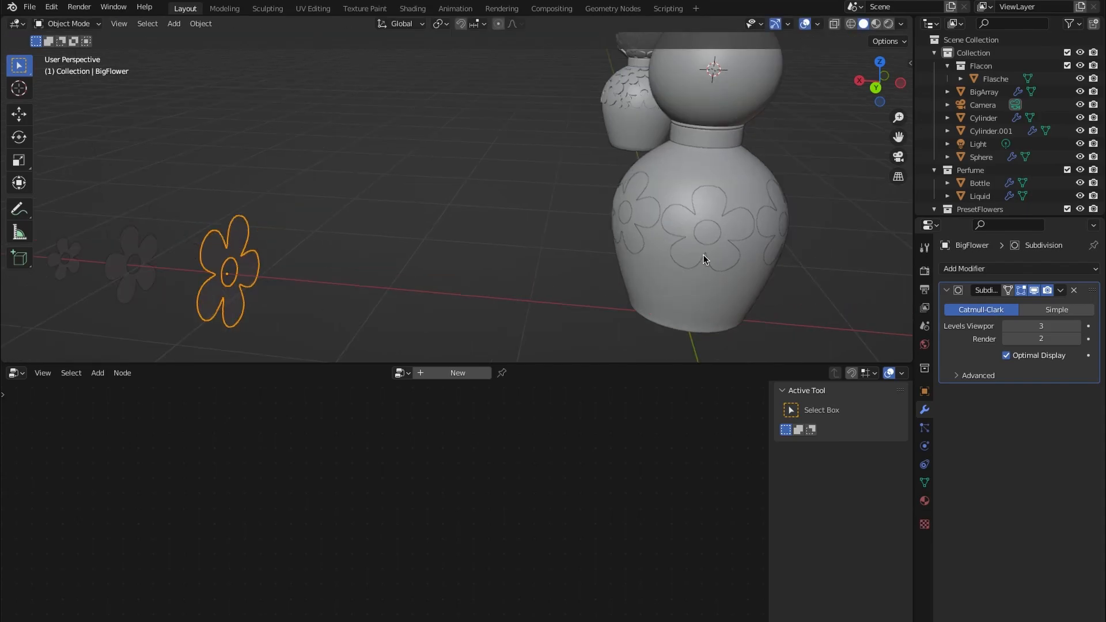
- Add a Solidify modifier to BigArray and set its thickness to 0.047 m
middle_click_drag(704, 259, 609, 216, "shift")
scroll(609, 216, "down", 2)
left_click(627, 168)
scroll(627, 167, "up", 2)
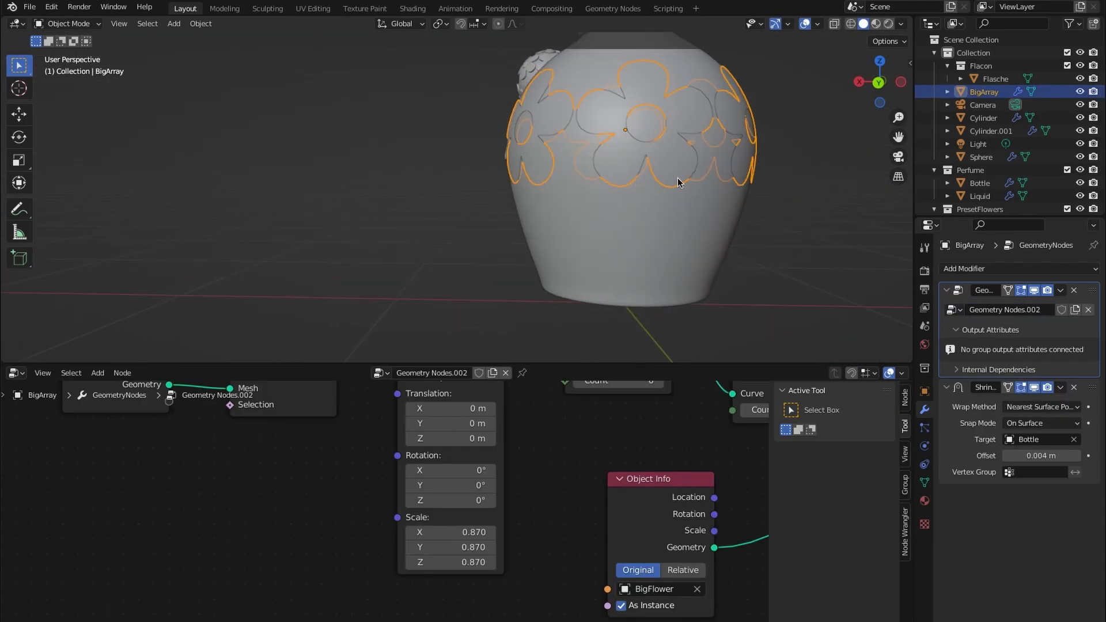
middle_click_drag(678, 177, 628, 225, "shift")
left_click(999, 275)
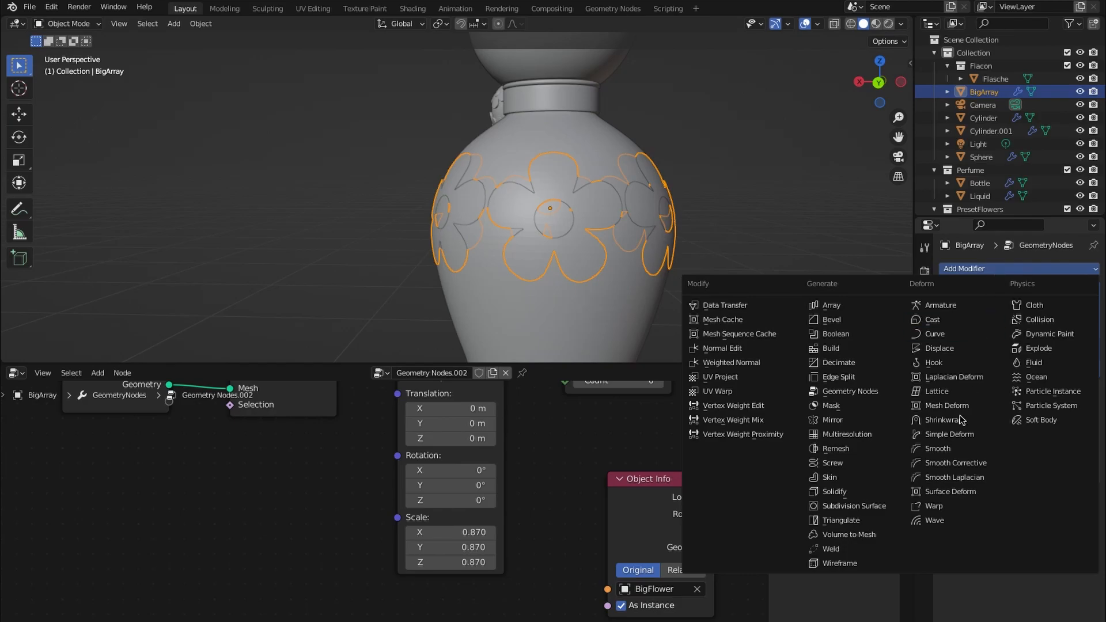
left_click(875, 489)
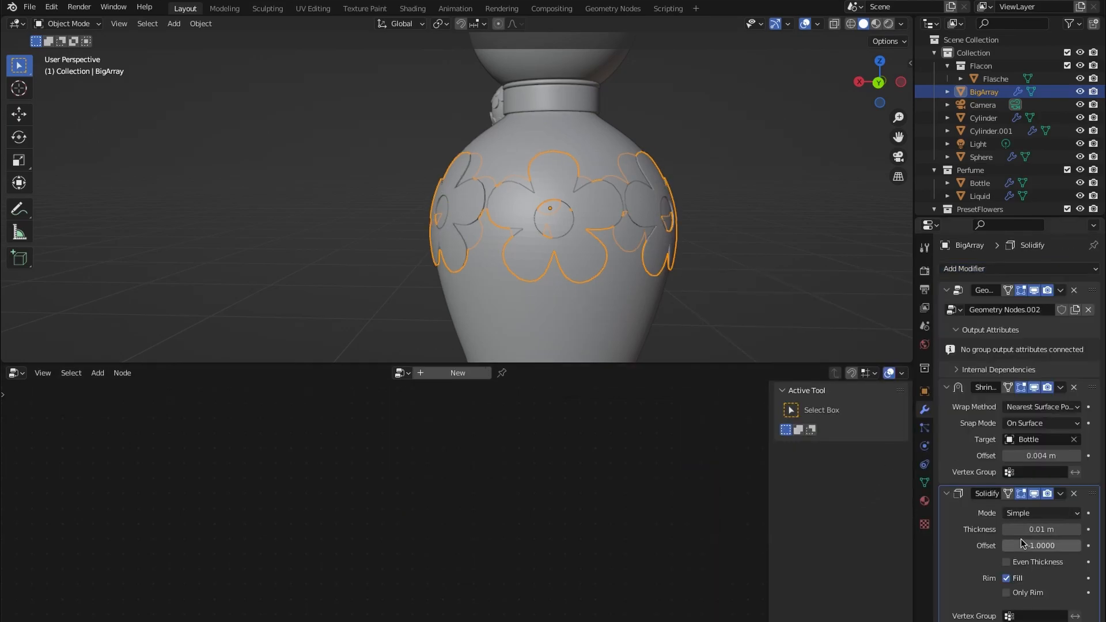
left_click_drag(1031, 529, 1067, 529)
left_click(850, 314)
- Examine the thickness and edges of the solidified flowers around the bottle, keeping BigArray selected
middle_click_drag(841, 284, 723, 298)
scroll(723, 298, "up", 3)
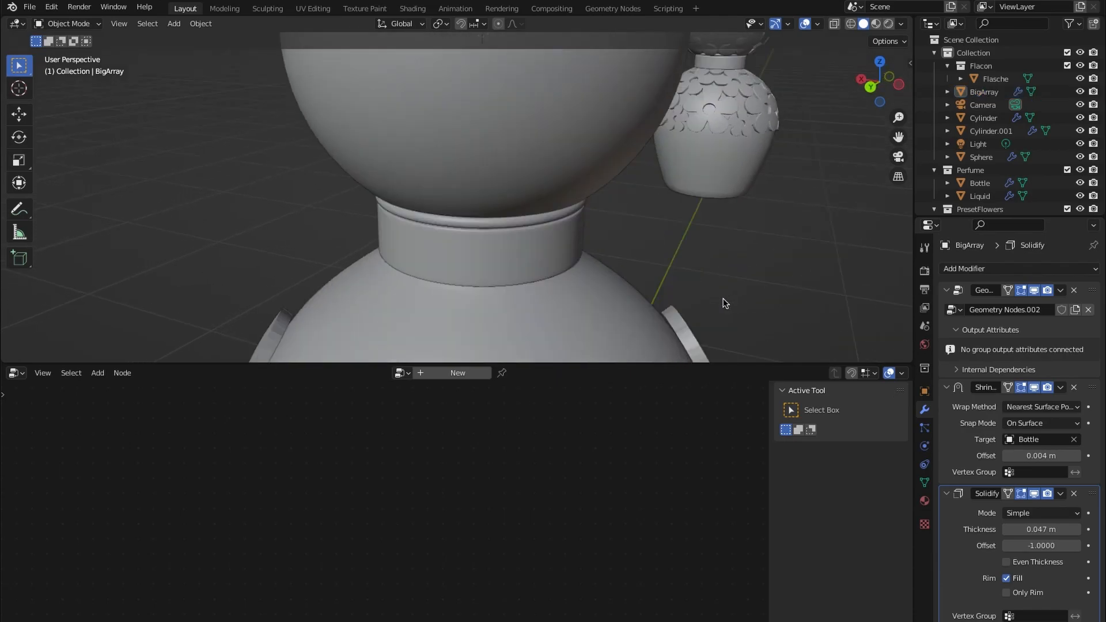
scroll(710, 279, "down", 5)
left_click(529, 259)
scroll(581, 278, "down", 3)
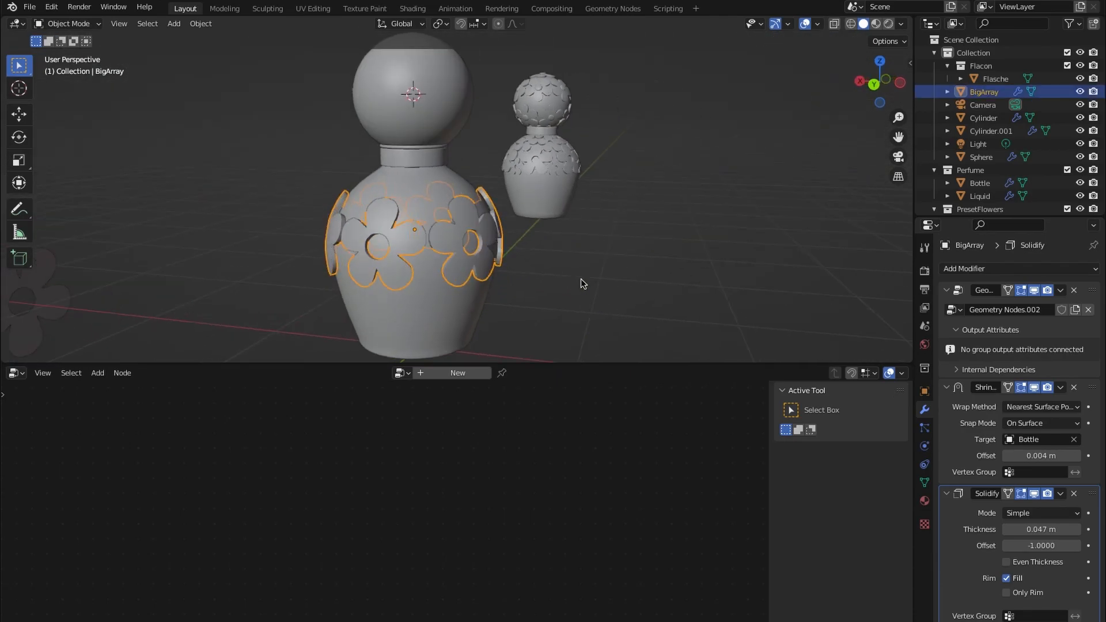
mouse_move(581, 278)
middle_mouse_down()
mouse_move(639, 331)
mouse_move(597, 267)
middle_mouse_up()
scroll(593, 253, "up", 4)
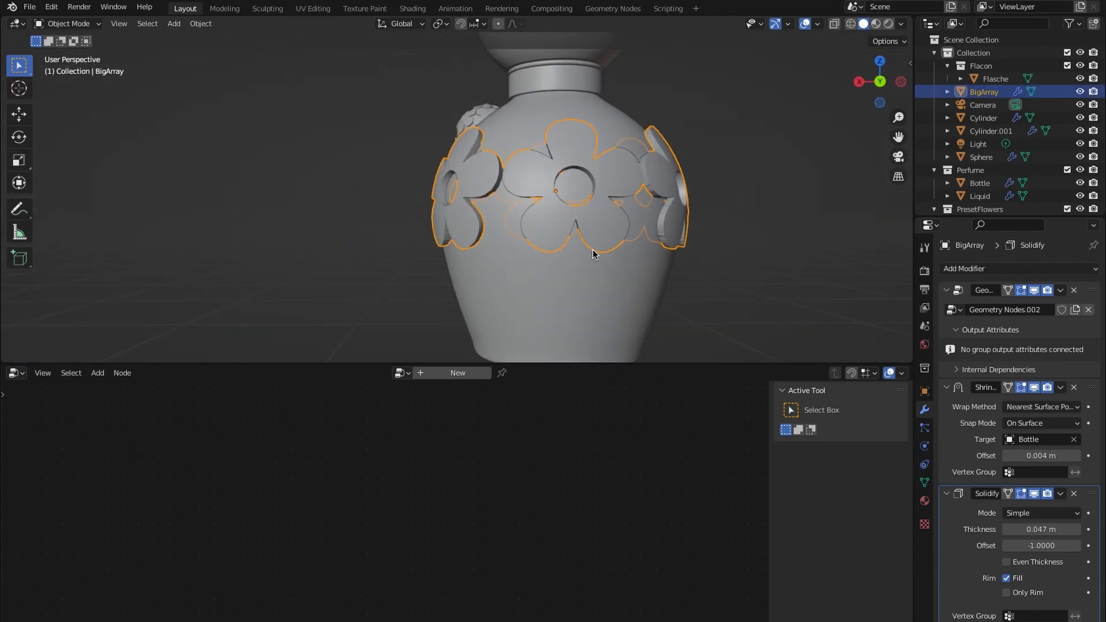
scroll(592, 251, "down", 3)
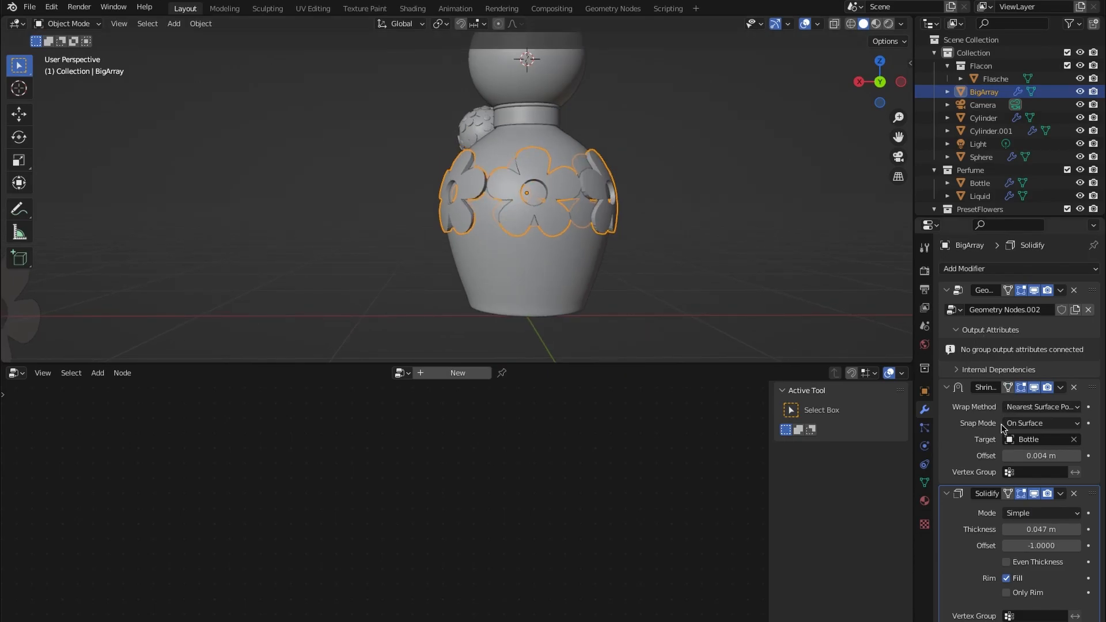
- Add a Subdivision Surface modifier to BigArray, widen the modifier properties area, and set the viewport level to 2
left_click(994, 268)
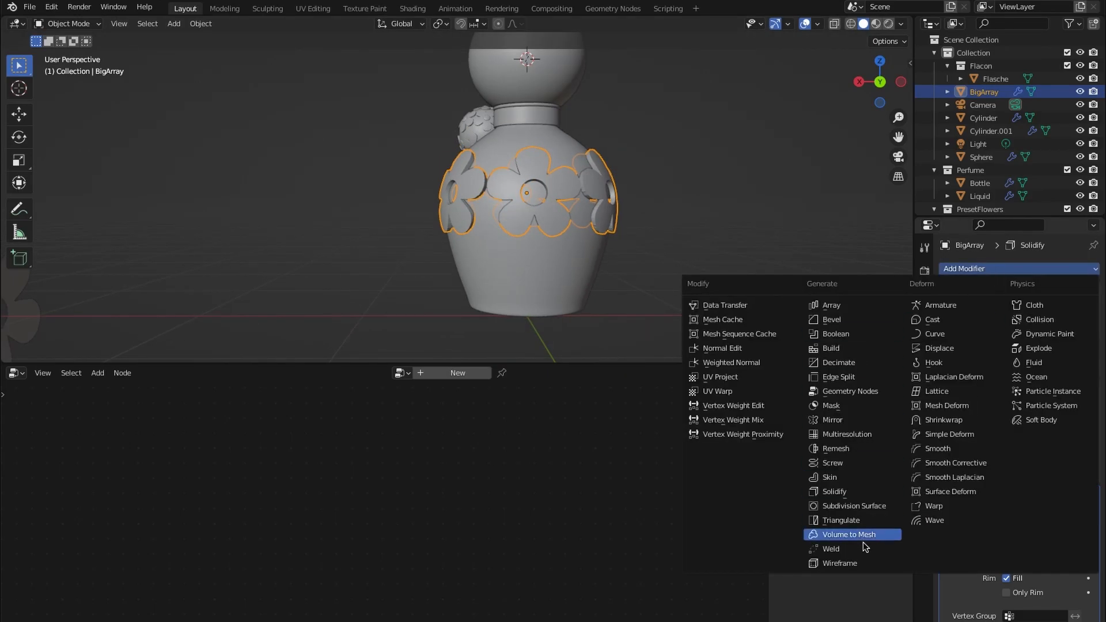
left_click(847, 507)
scroll(634, 253, "up", 5)
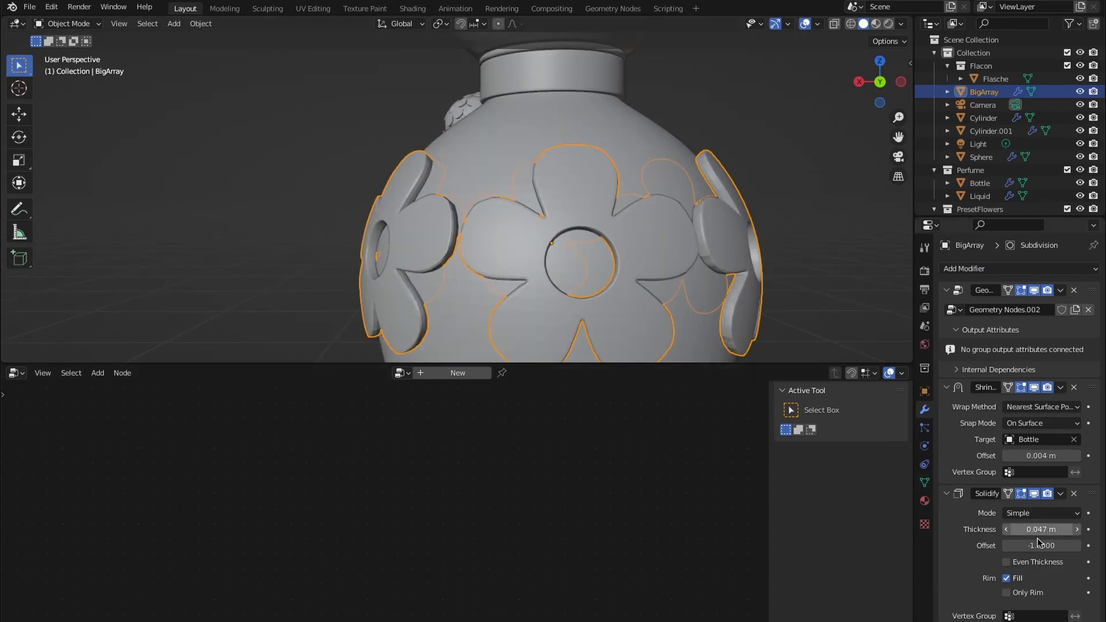
scroll(1076, 532, "down", 6)
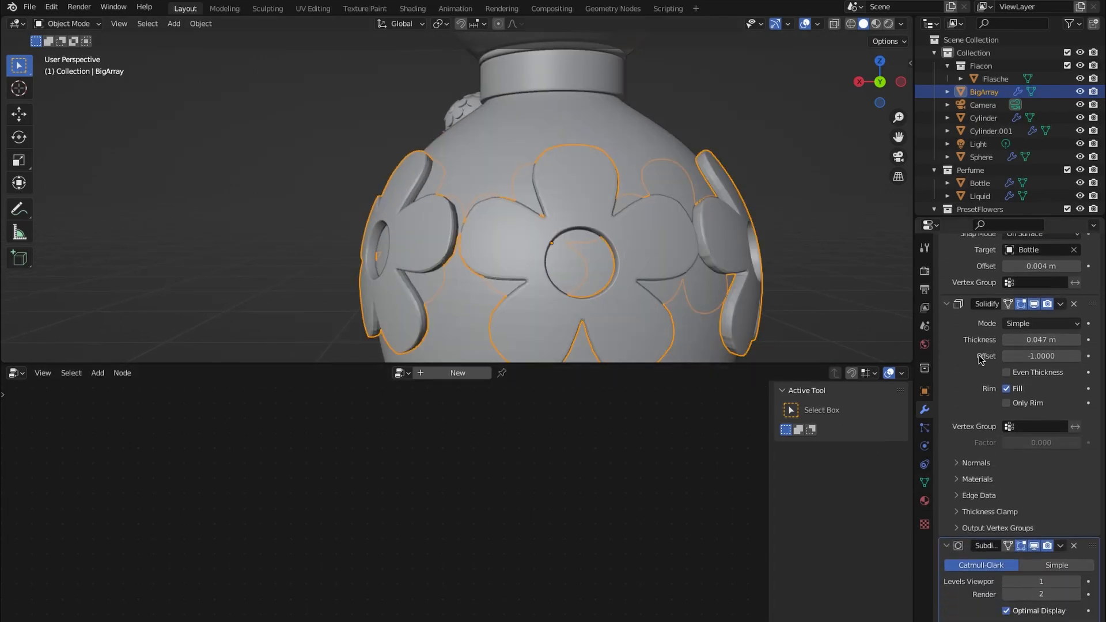
left_click_drag(913, 409, 780, 409)
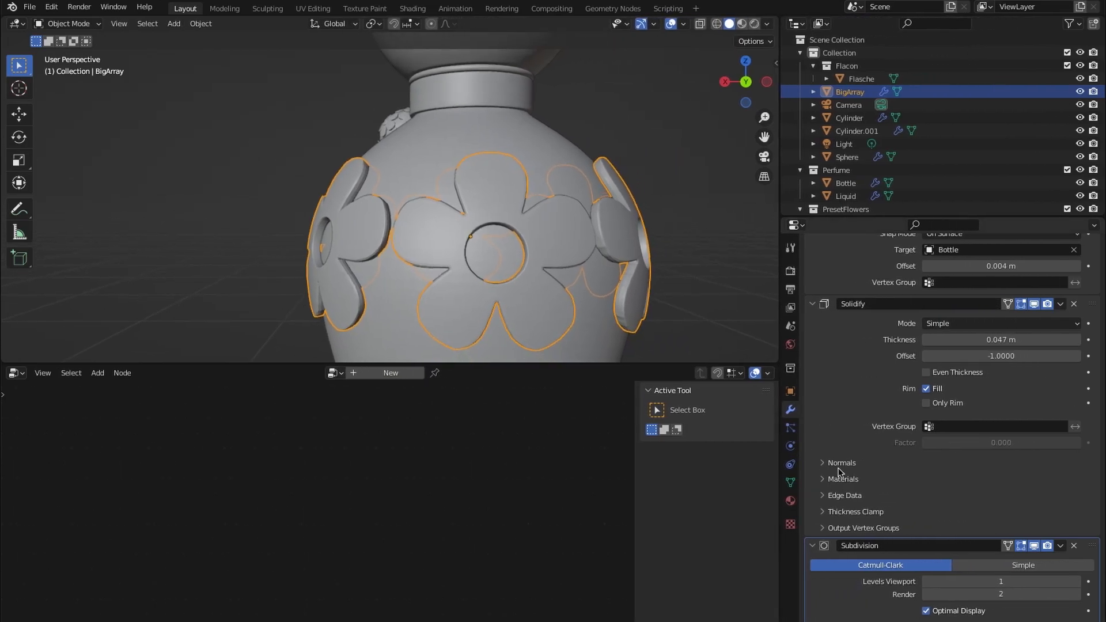
left_click(1075, 584)
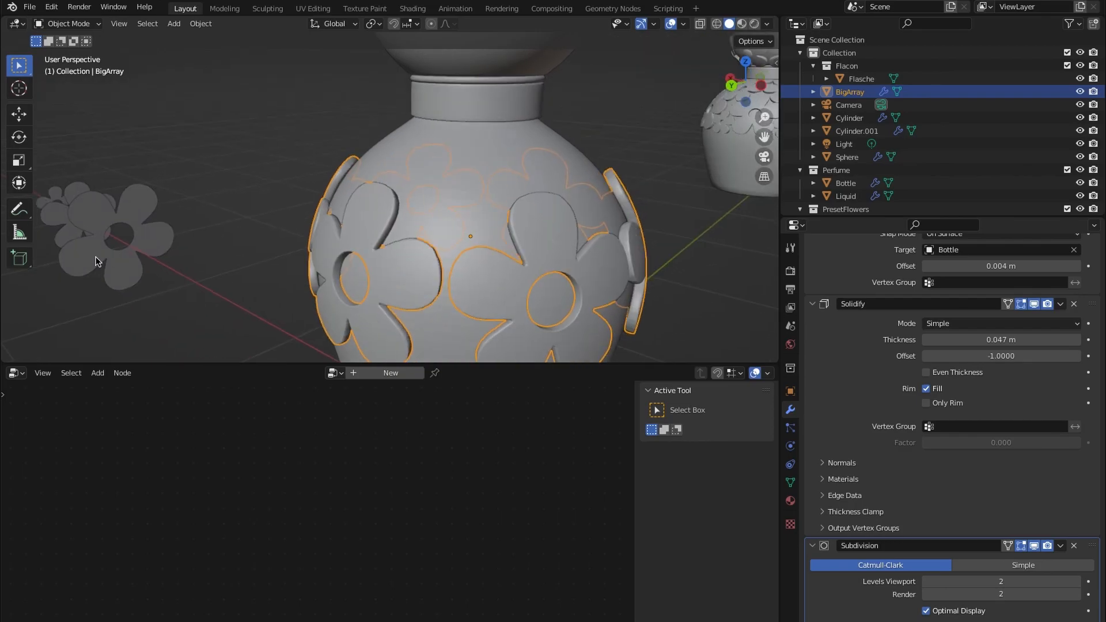
- Set the viewport level of BigFlower's Subdivision modifier to 2
left_click(147, 264)
left_click(986, 327)
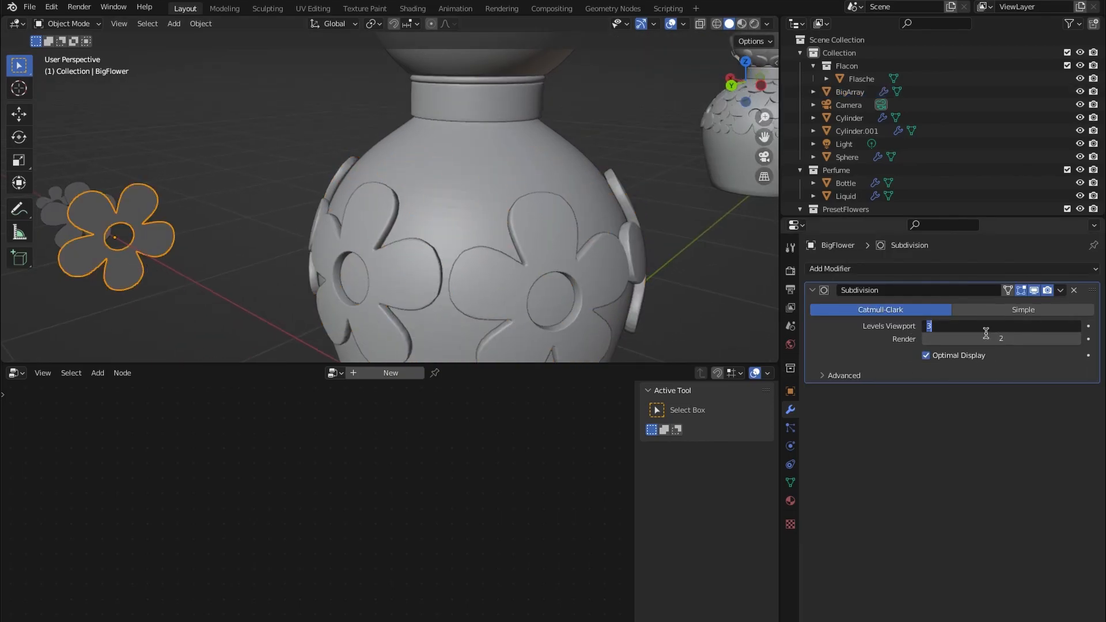
type("2")
key("Return")
- Try a viewport level of 1 in BigFlower's Subdivision modifier
left_click(1009, 327)
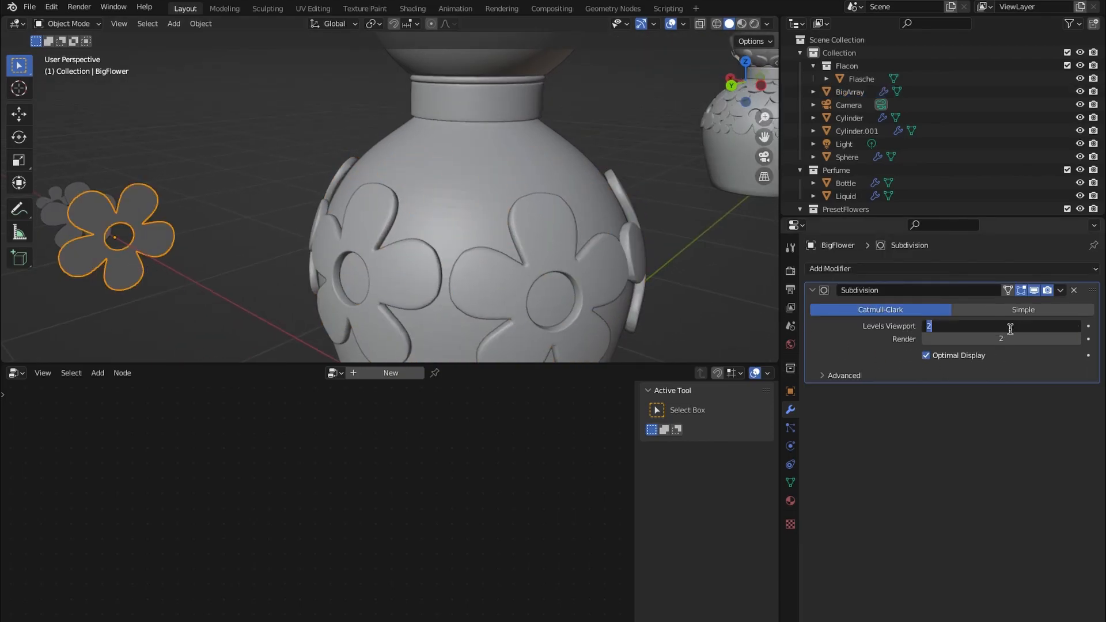
type("1")
key("Return")
scroll(421, 288, "down", 3)
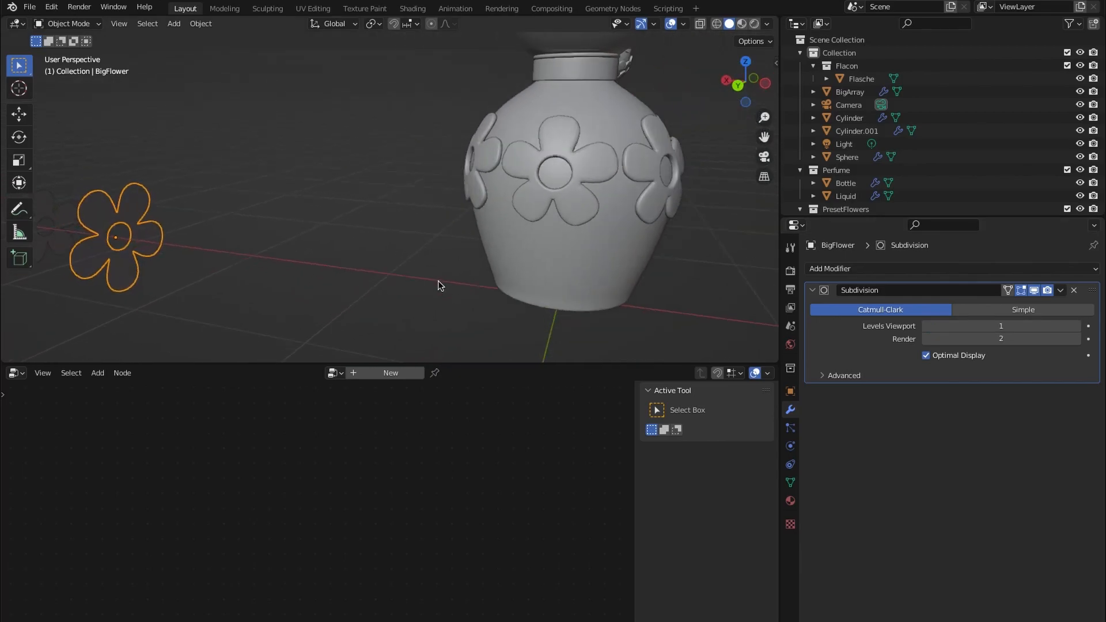
- Raise both the viewport and render levels of BigArray's Subdivision modifier to 3 and check the smoothed flowers around the bottle
left_click(554, 180)
scroll(599, 169, "up", 5)
scroll(576, 184, "down", 5)
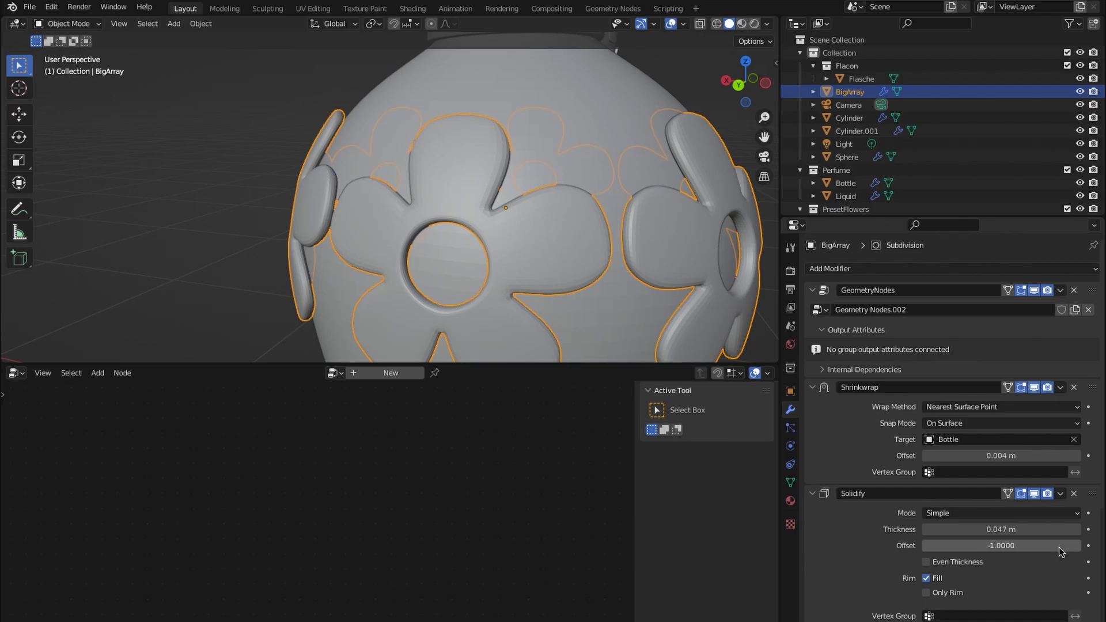
scroll(1059, 547, "down", 7)
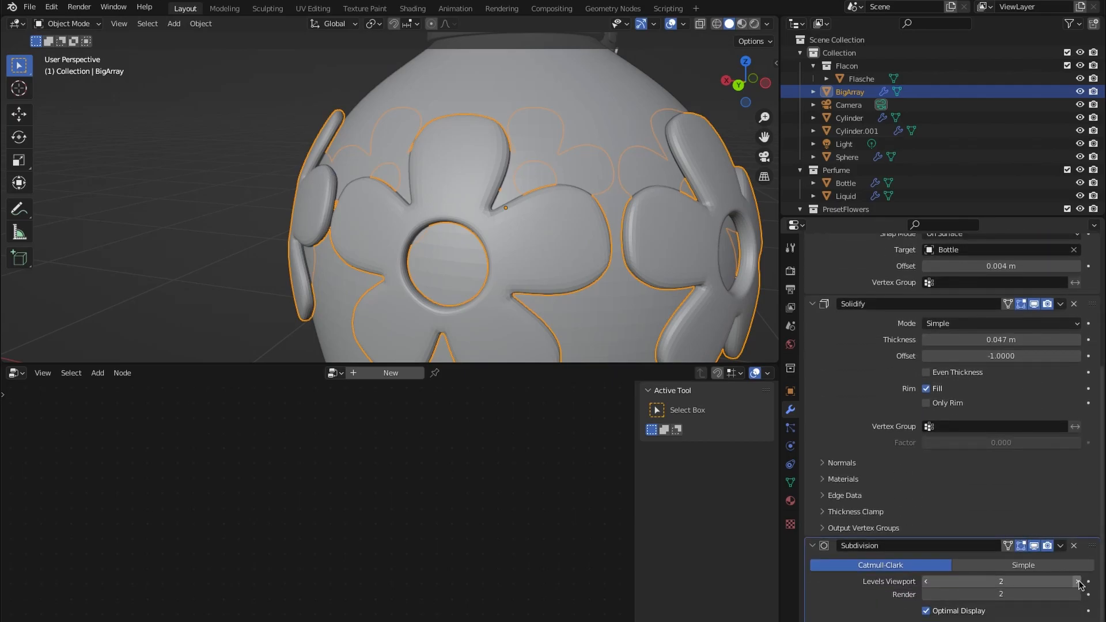
left_click(1076, 581)
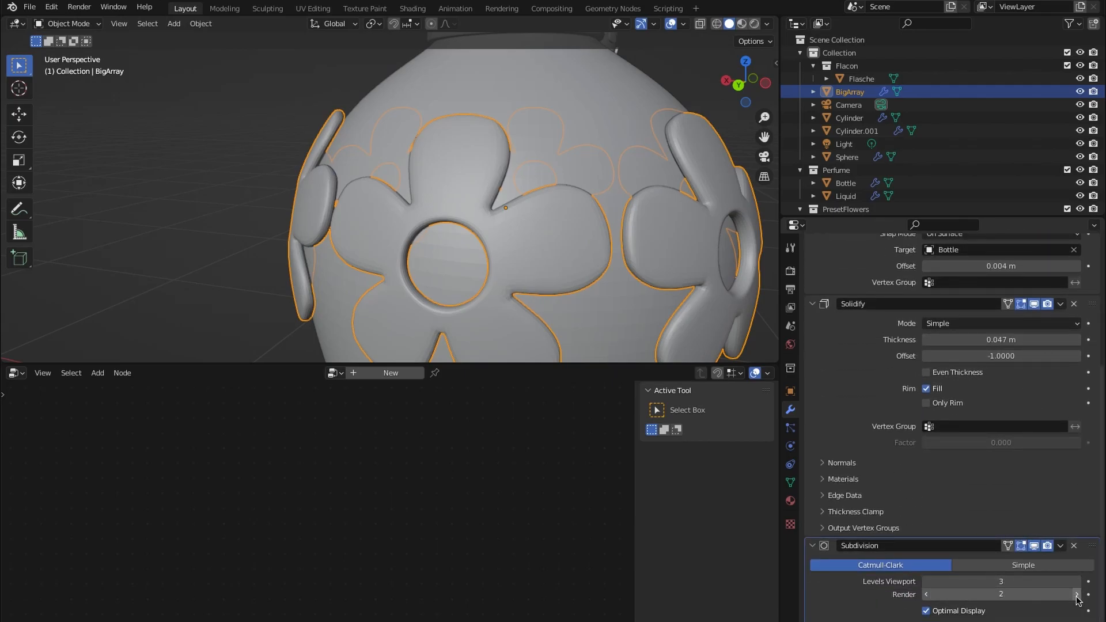
scroll(455, 239, "down", 5)
left_click(280, 198)
middle_click_drag(280, 198, 357, 203)
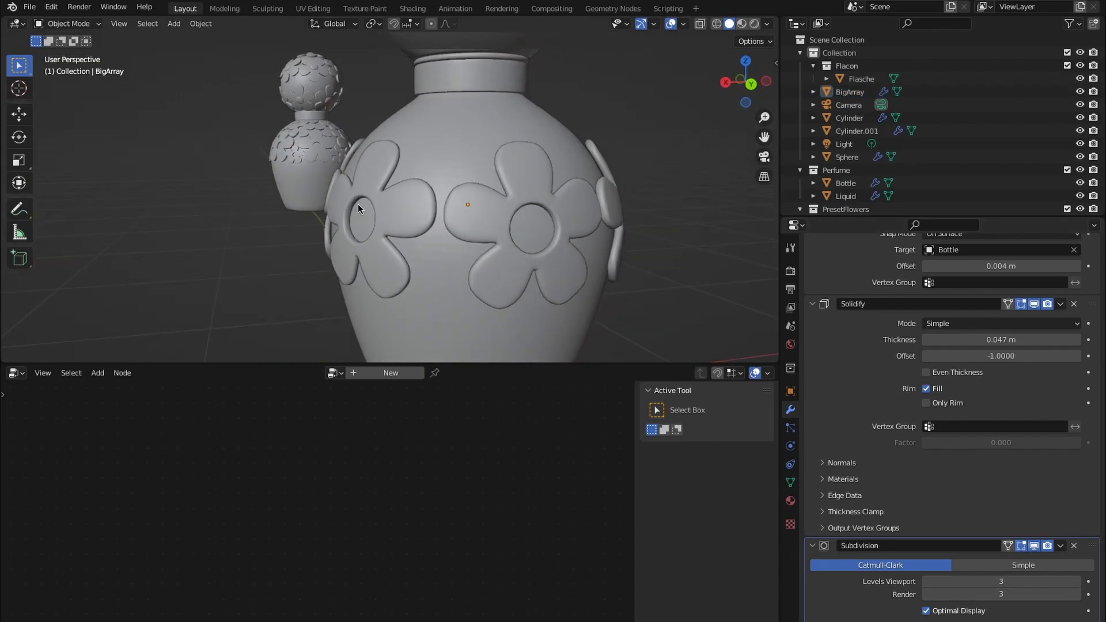
left_click(576, 203)
scroll(576, 203, "down", 3)
middle_click_drag(346, 317, 179, 250)
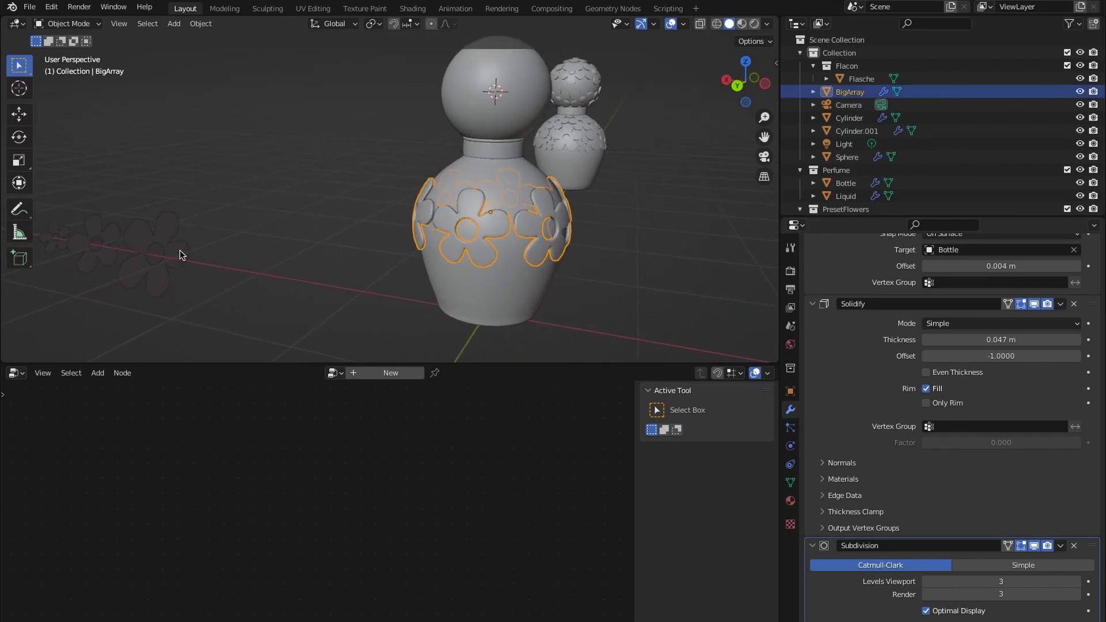
- Return BigFlower's Subdivision viewport level to 2 and reselect BigArray on the bottle
left_click(179, 250)
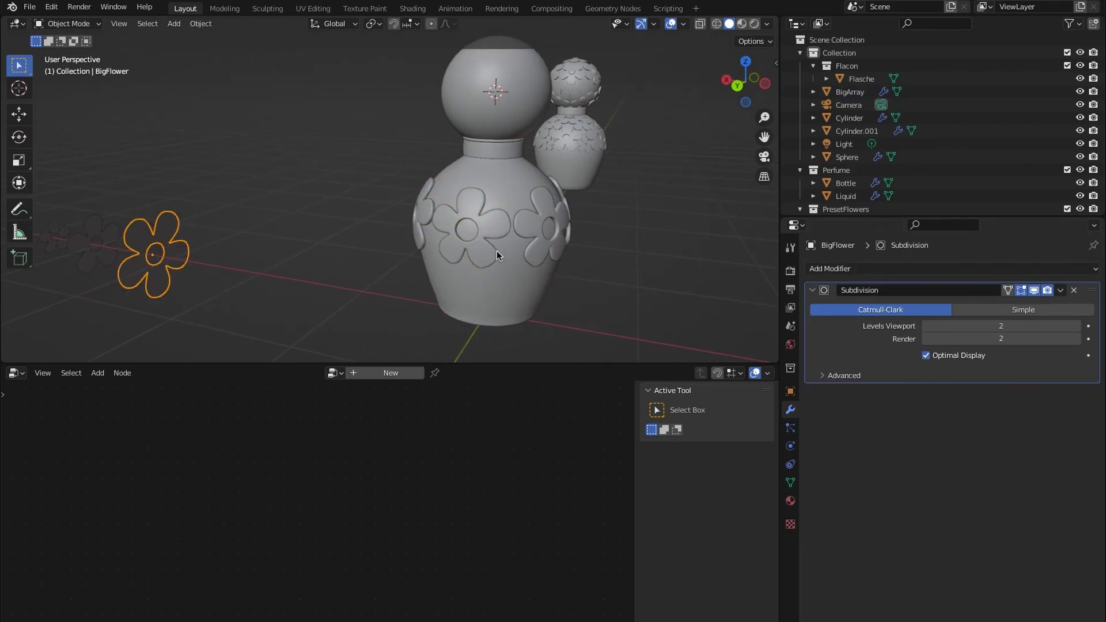
scroll(548, 250, "up", 2)
left_click(548, 251)
scroll(617, 314, "up", 2)
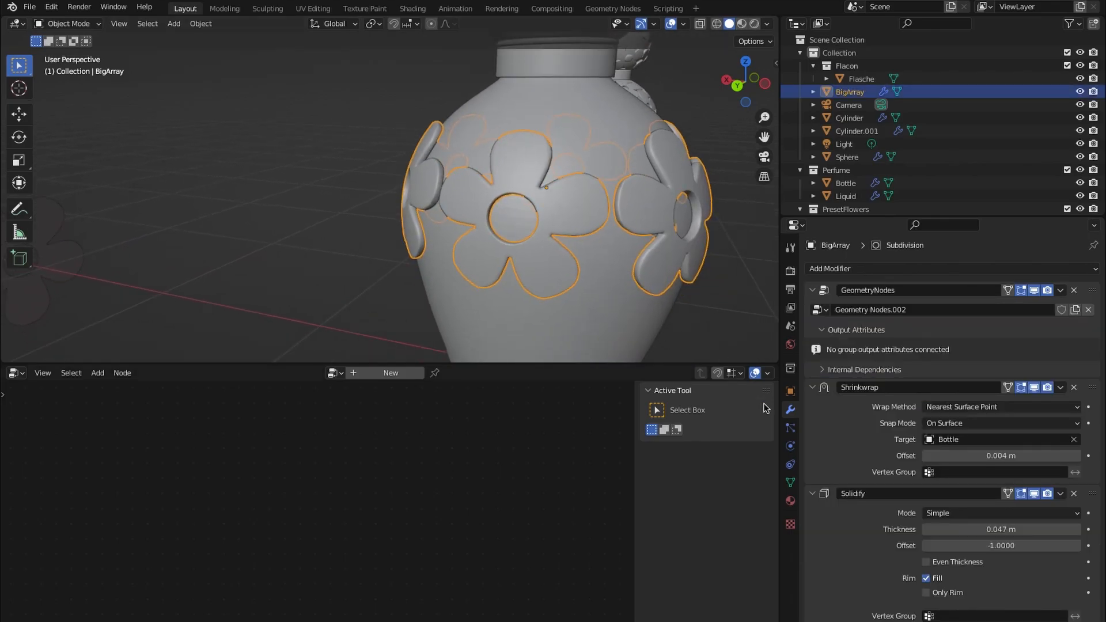
- Set both the viewport and render levels of BigArray's Subdivision modifier to 2
scroll(887, 567, "down", 6)
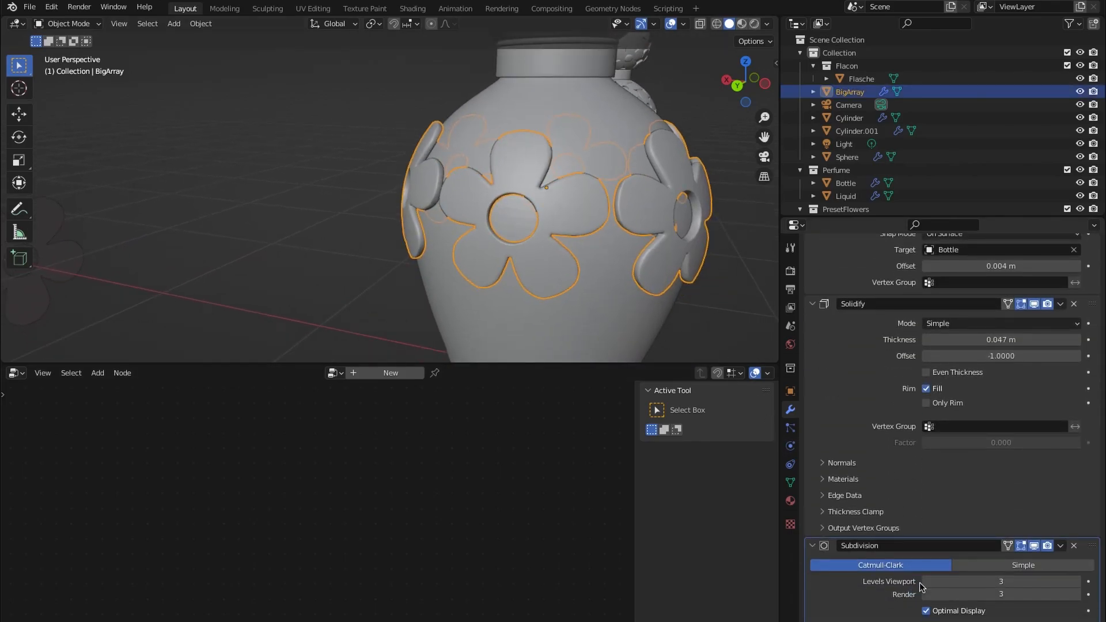
left_click(925, 582)
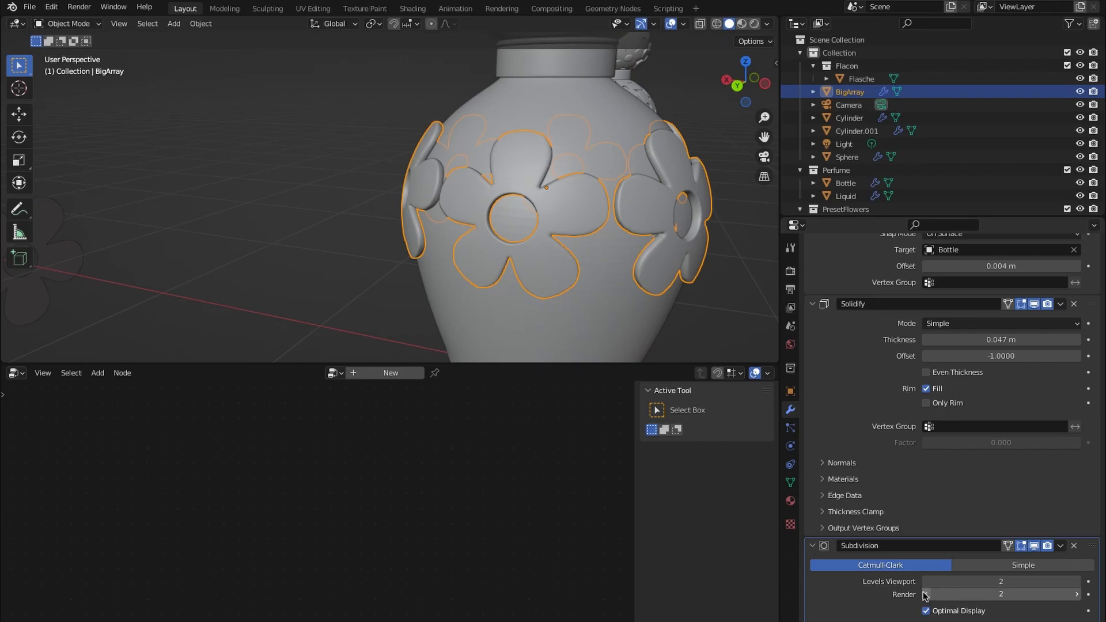
left_click(293, 193)
scroll(475, 226, "down", 2)
middle_click_drag(475, 226, 510, 252)
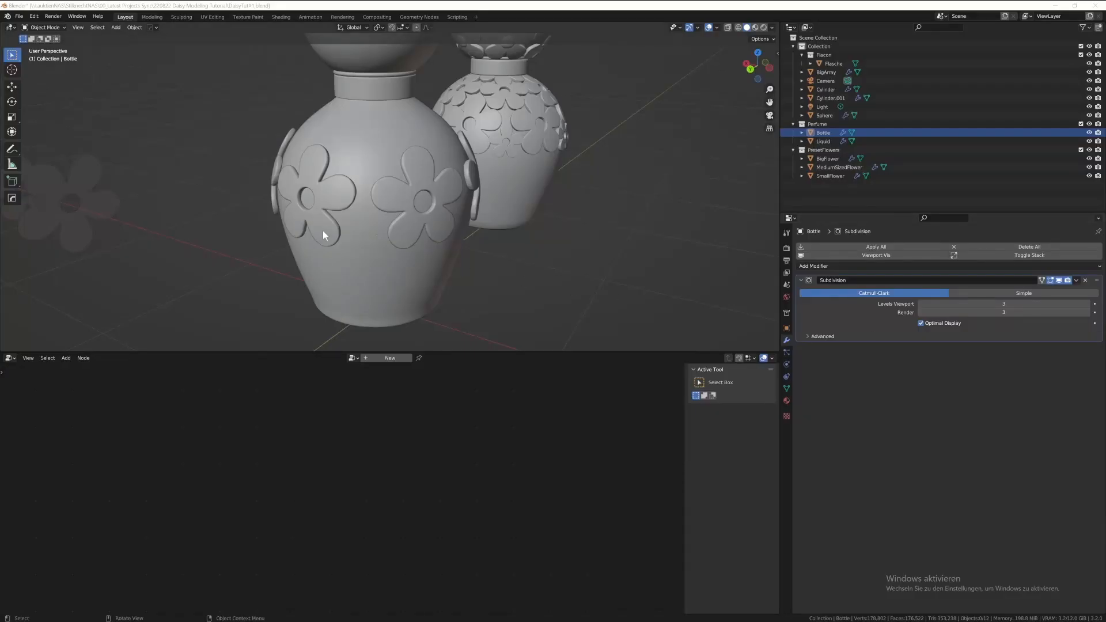
- Switch the wrap method of the big flower array's Shrinkwrap modifier to Project
left_click(386, 204)
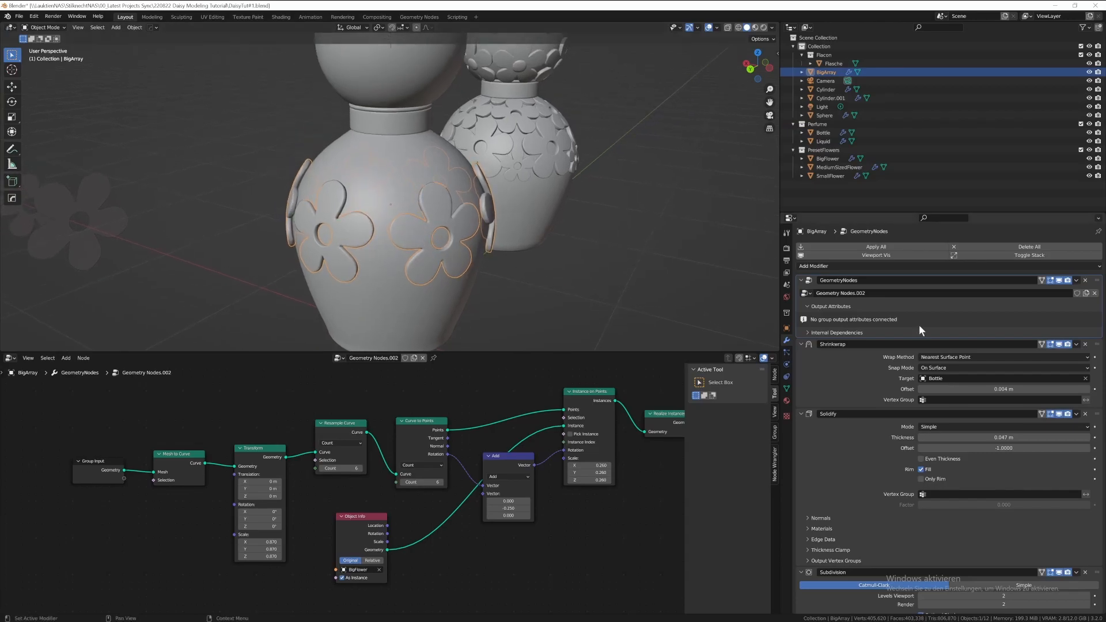
left_click(950, 359)
left_click(933, 374)
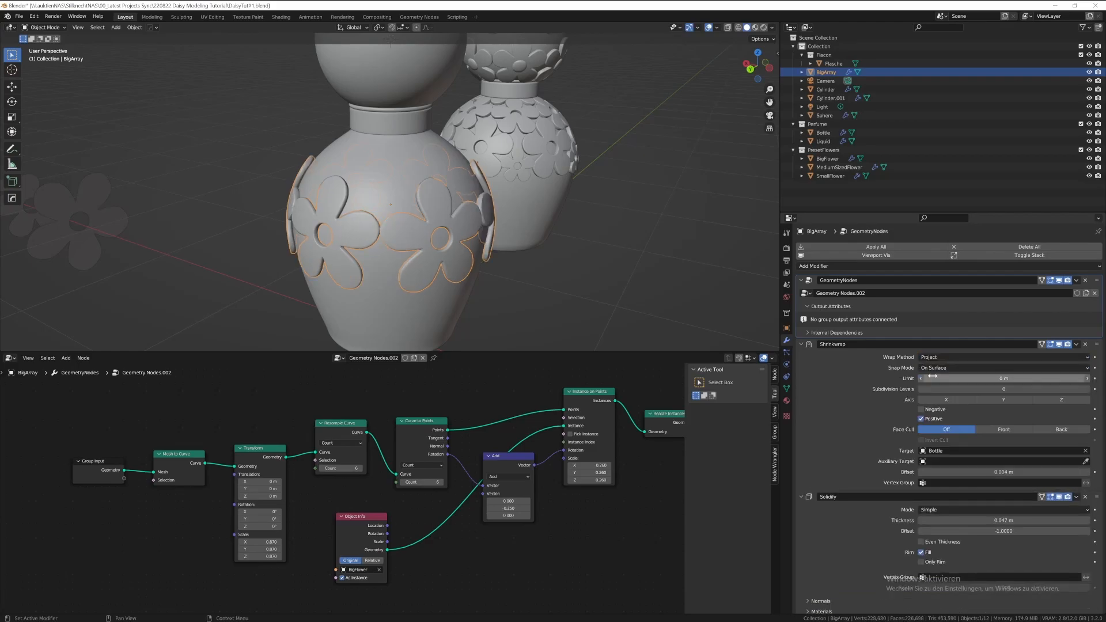
middle_click_drag(543, 296, 517, 285)
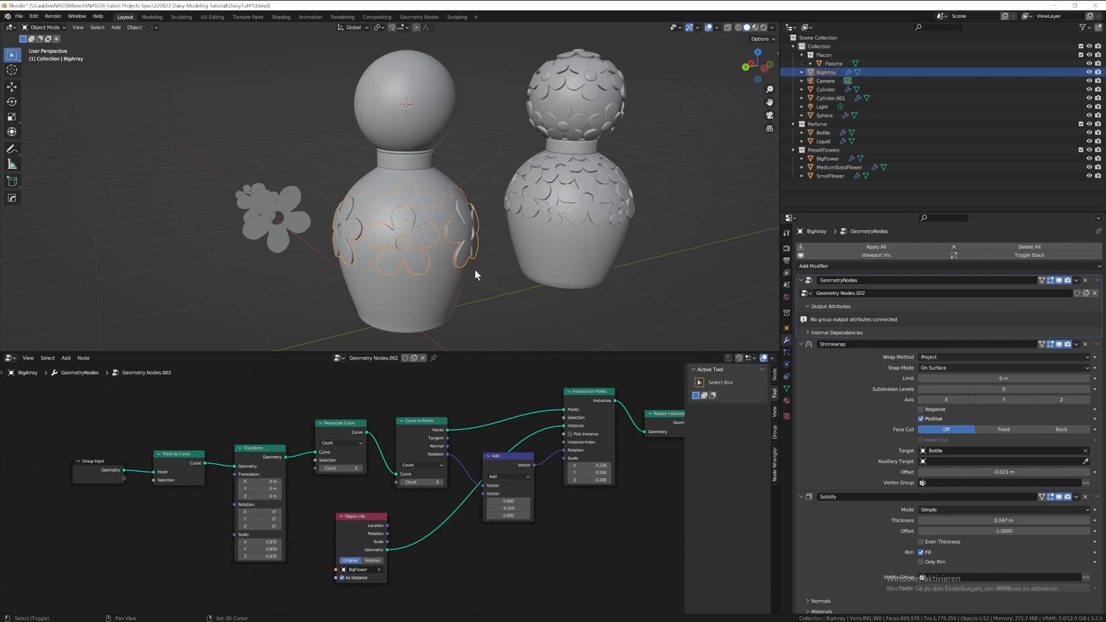
left_click(489, 306)
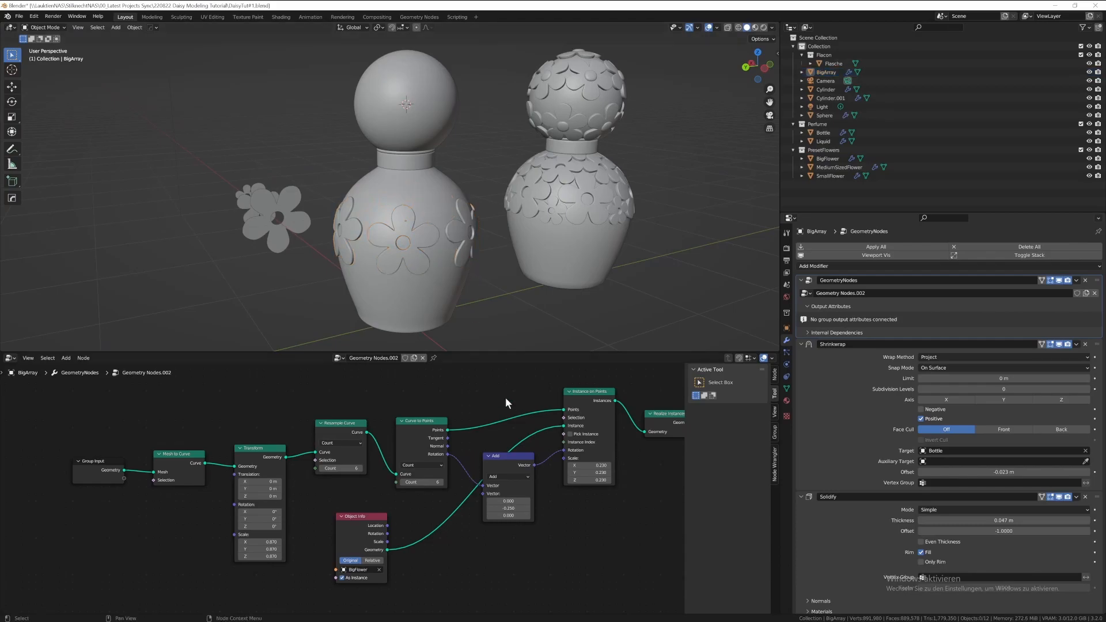
- Add a Curve Circle node in the empty area above the existing node chain
middle_click_drag(505, 396, 514, 462)
key("shift+a")
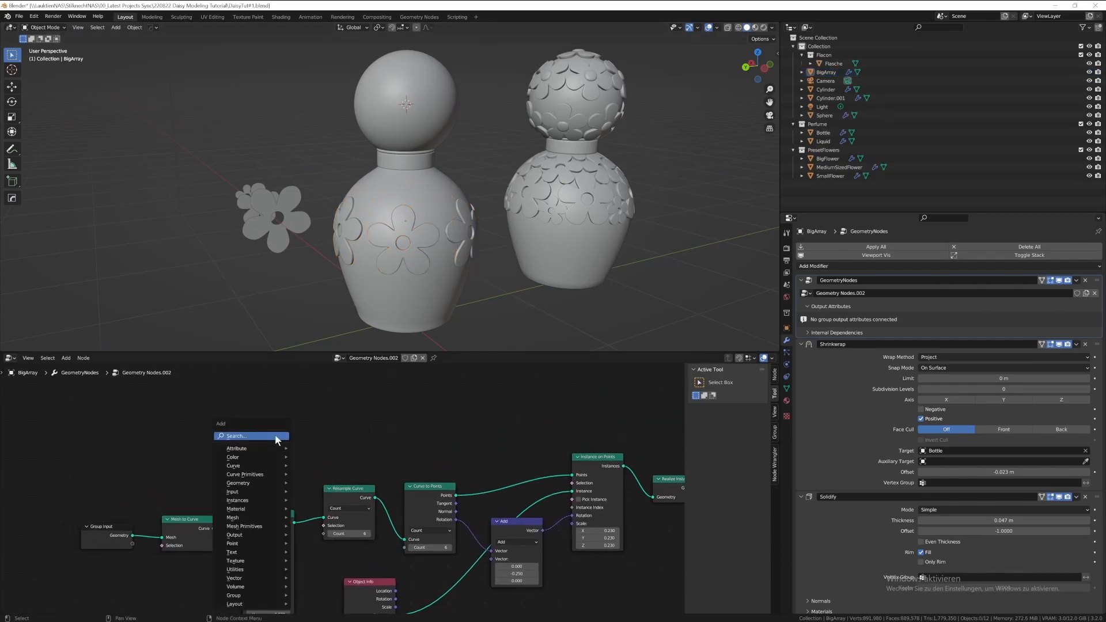
left_click(274, 434)
type("curve circle")
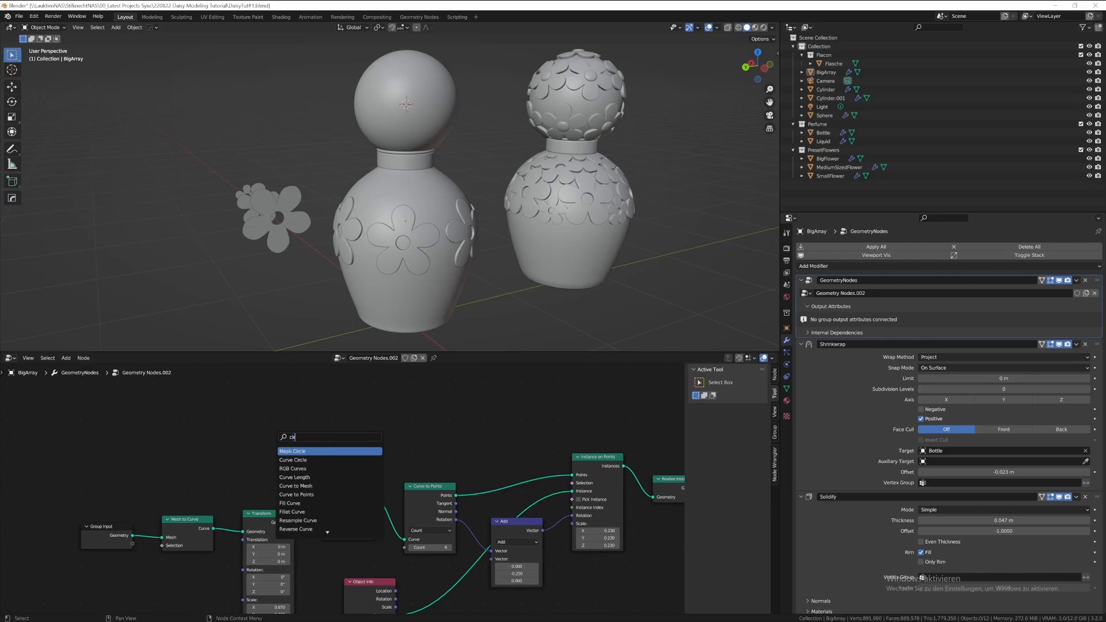
key("Return")
left_click(207, 400)
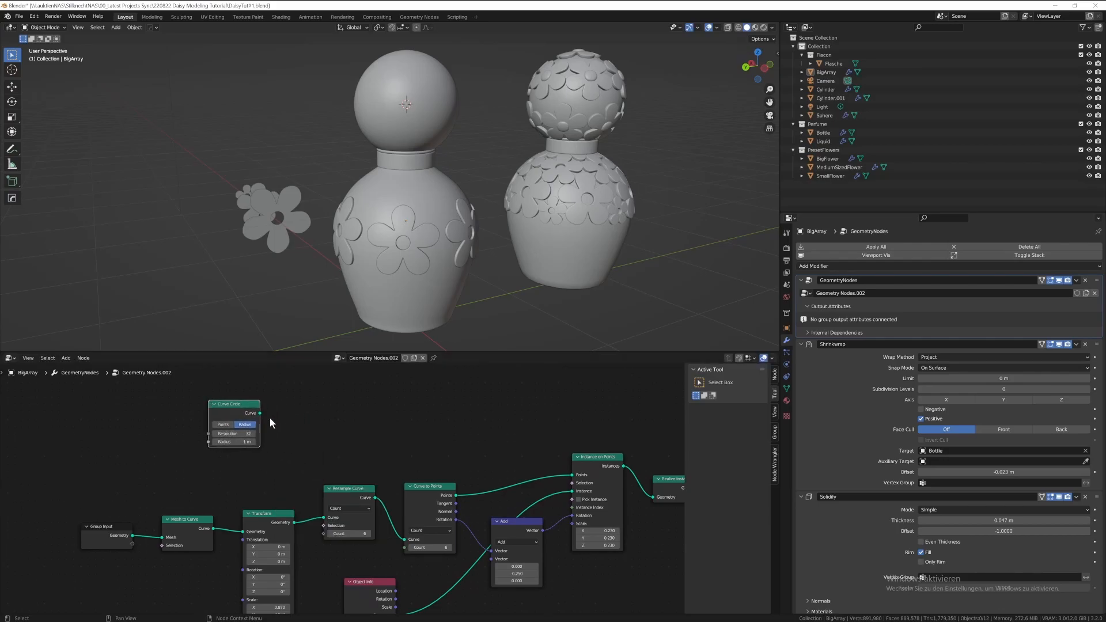
- Duplicate the Transform node beside the Curve Circle and link the circle's Curve output to its Geometry input
key("shift+a")
key("Escape")
left_click(273, 527)
key("shift+d")
left_click(301, 375)
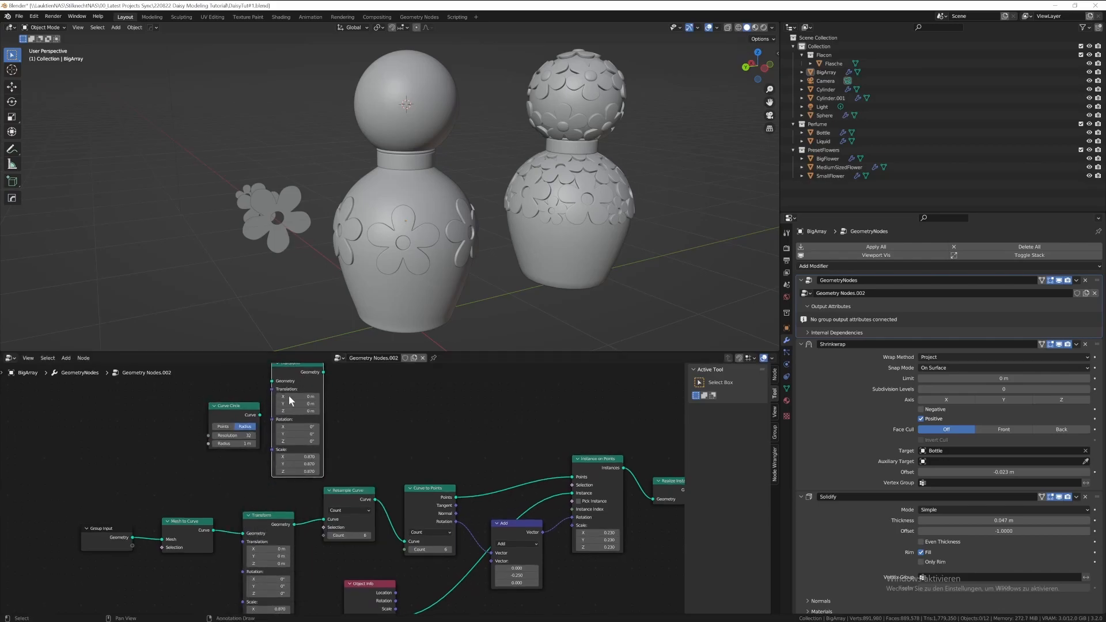
right_click_drag(256, 424, 294, 427, "alt")
middle_click_drag(293, 427, 307, 448)
- Insert a Join Geometry node between Instance on Points and Realize Instances, and link the duplicated Transform's output into it
key("Home")
key("shift+a")
type("jo")
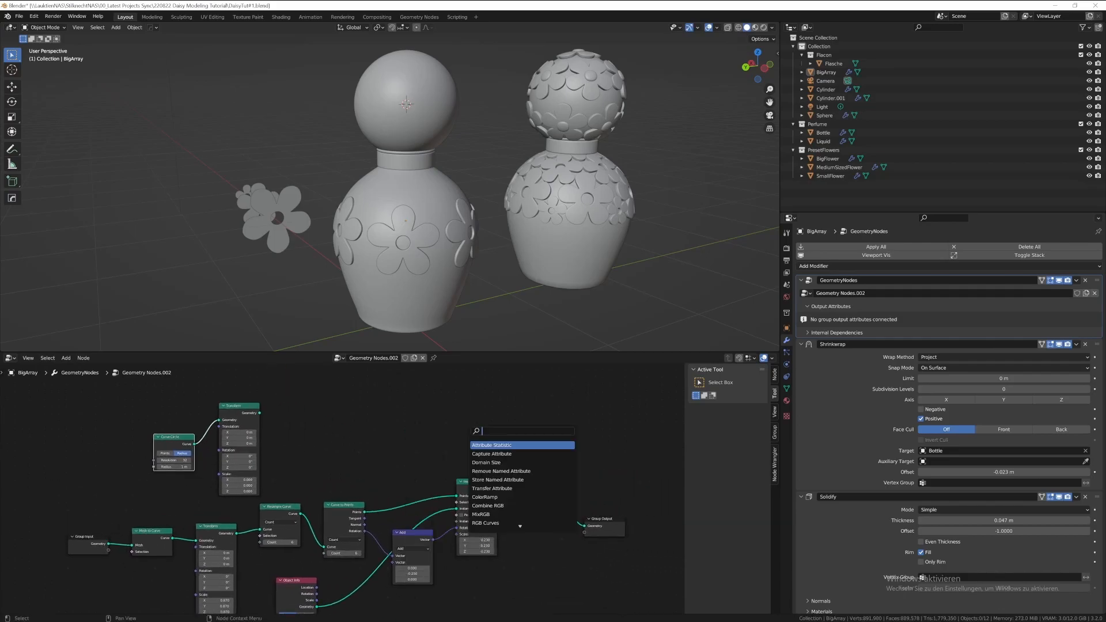
left_click(518, 454)
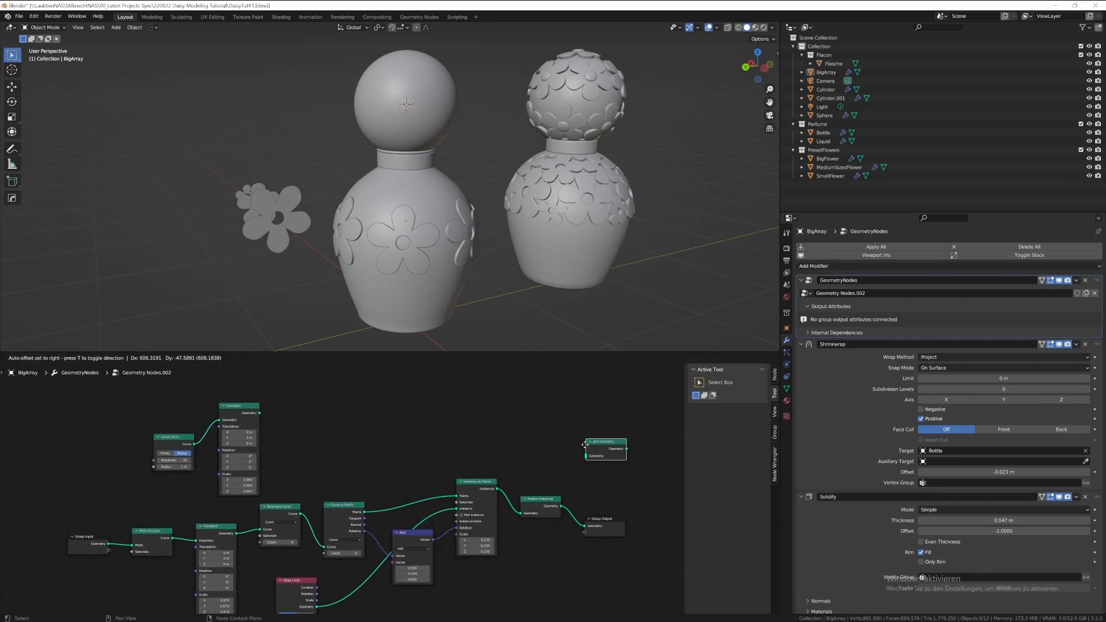
left_click(576, 511)
right_click_drag(658, 527, 657, 526, "alt")
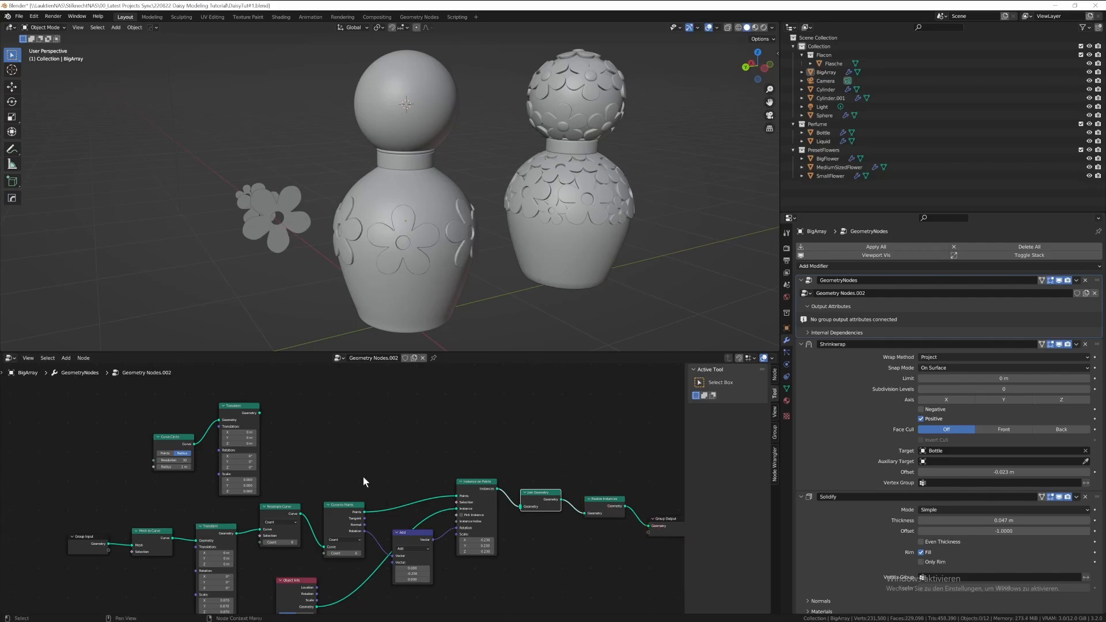
middle_click_drag(363, 476, 401, 496)
right_click_drag(282, 450, 568, 514, "alt")
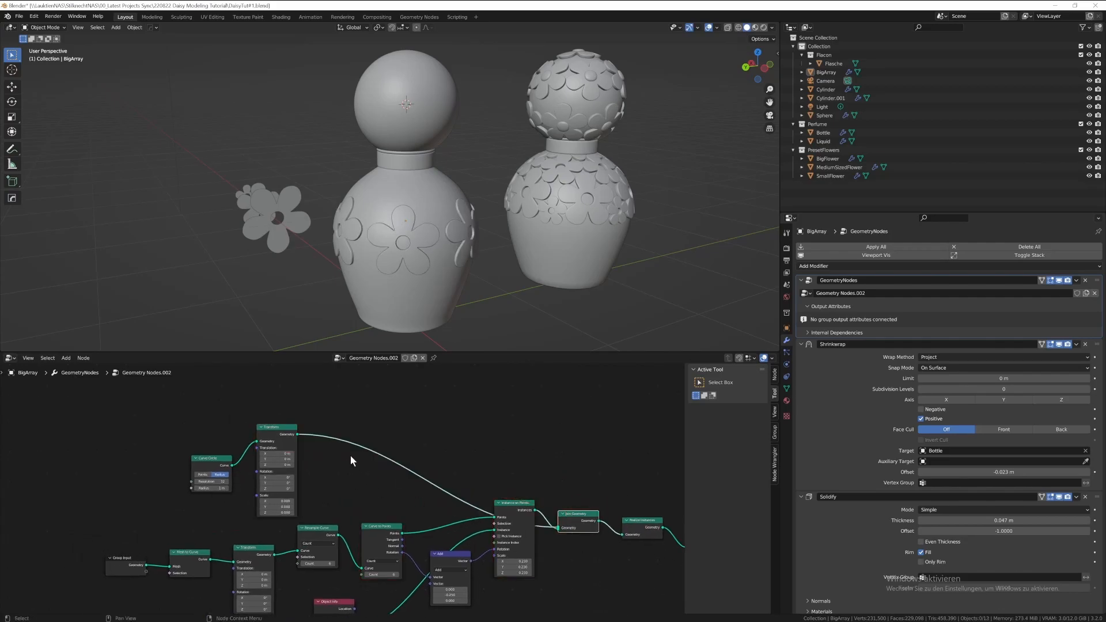
- Turn off the viewport display of the Shrinkwrap and Solidify modifiers and collapse the Shrinkwrap settings
middle_click_drag(290, 448, 355, 451)
scroll(354, 451, "up", 1)
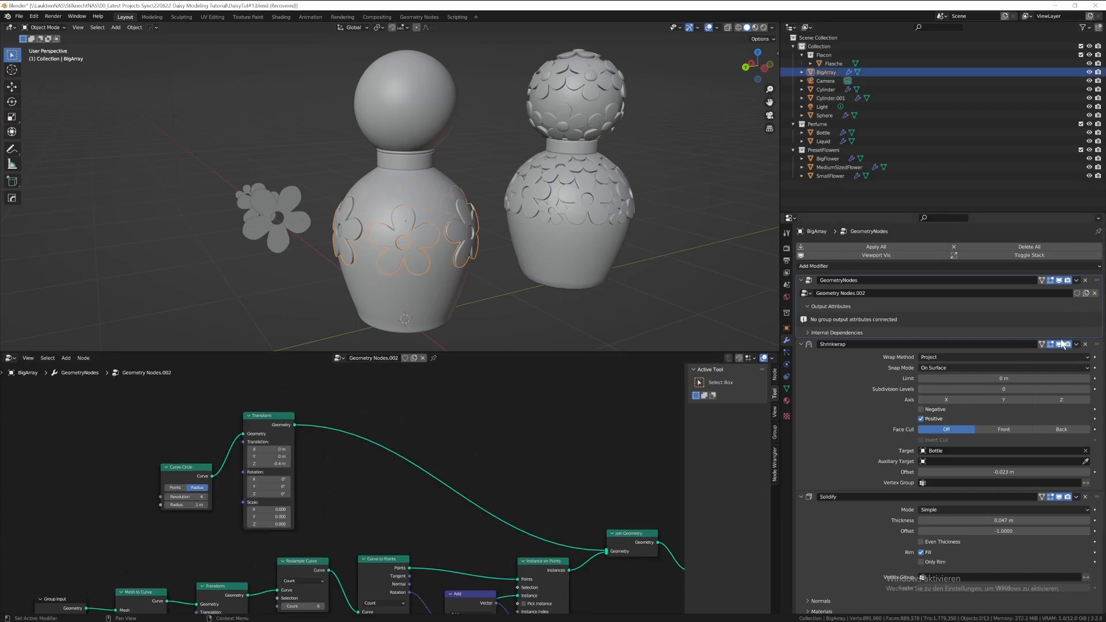
left_click(1061, 340)
left_click(1060, 344)
left_click(1059, 356)
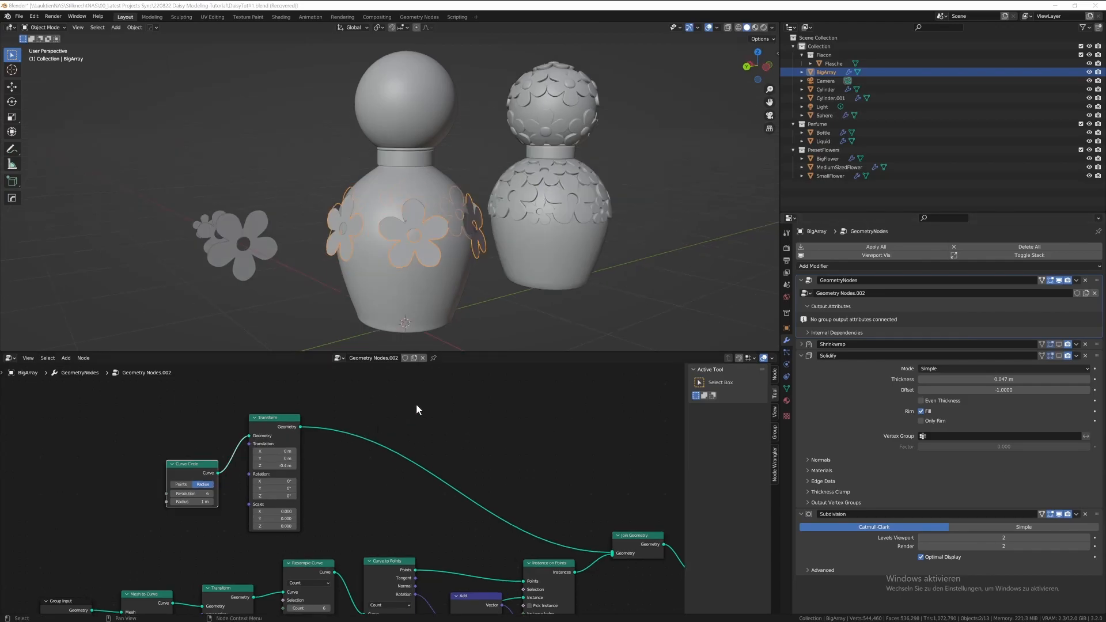
- Insert a Curve to Points node on the link between the upper Transform and Join Geometry
left_click(416, 403)
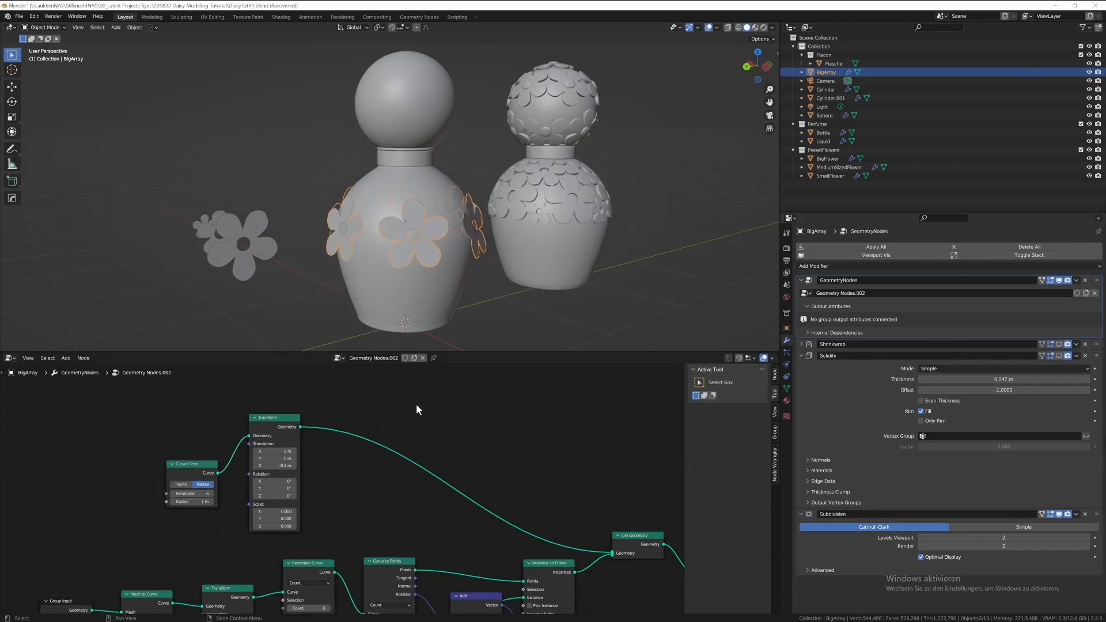
key("shift+a")
type("curve")
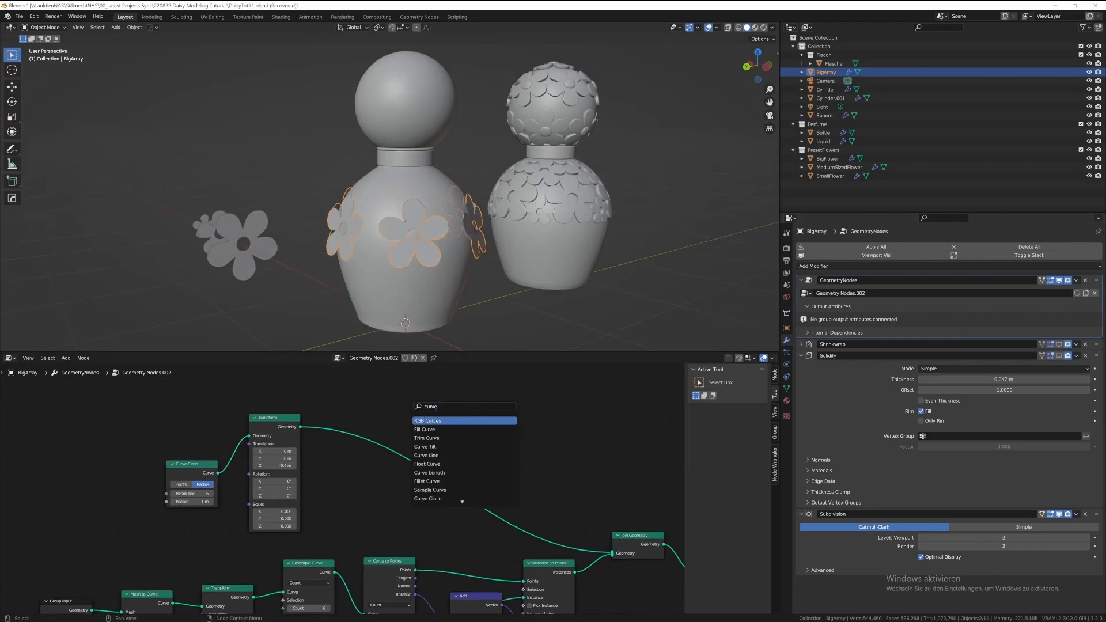
type(" to p")
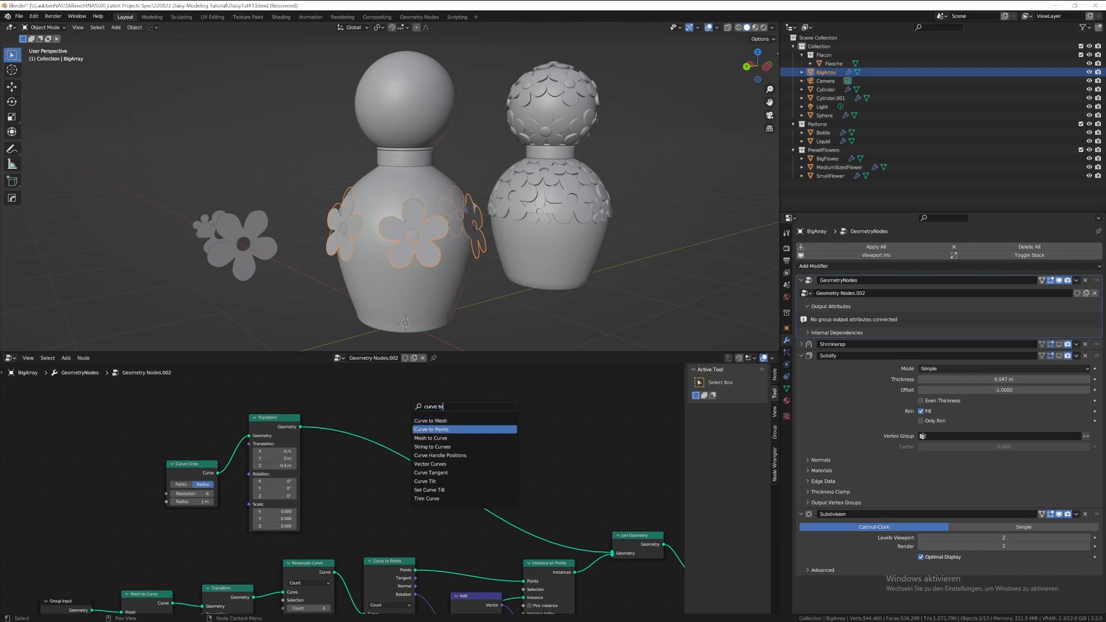
key("Return")
left_click(354, 404)
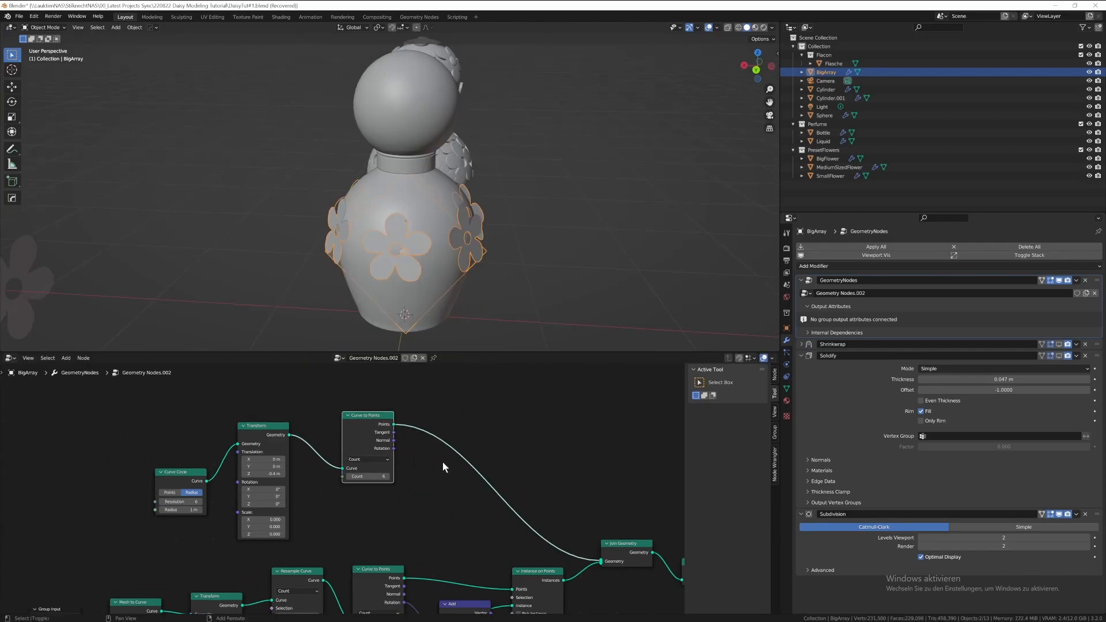
- Insert an Instance on Points node between the new Curve to Points and Join Geometry
key("shift+a")
left_click(435, 445)
type("poi")
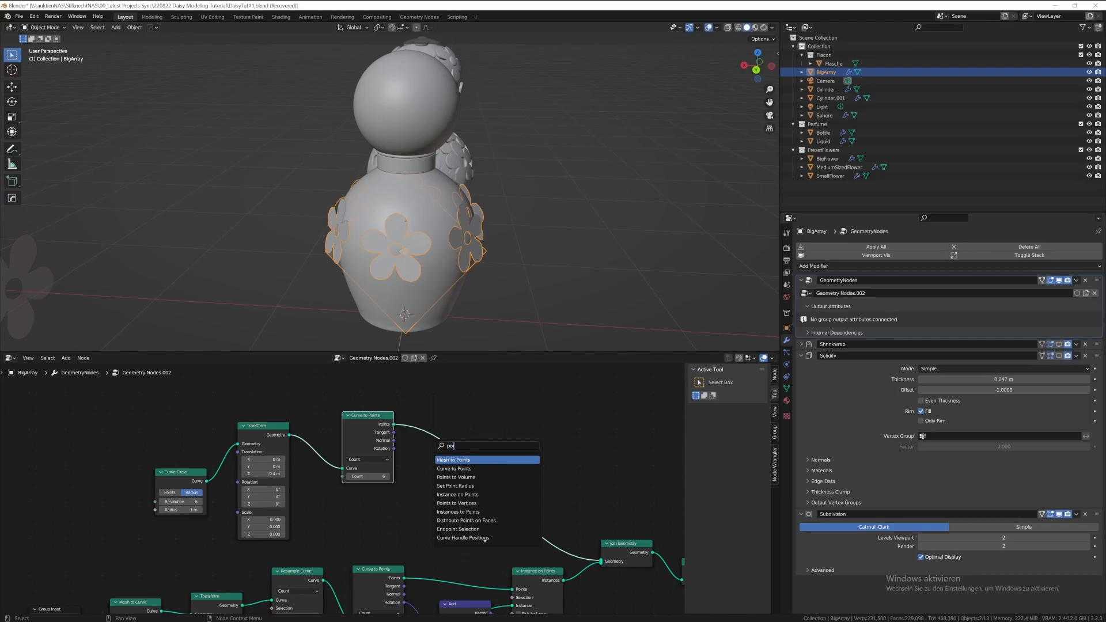
type("nt")
key("Down")
key("Down")
key("Down")
key("Down")
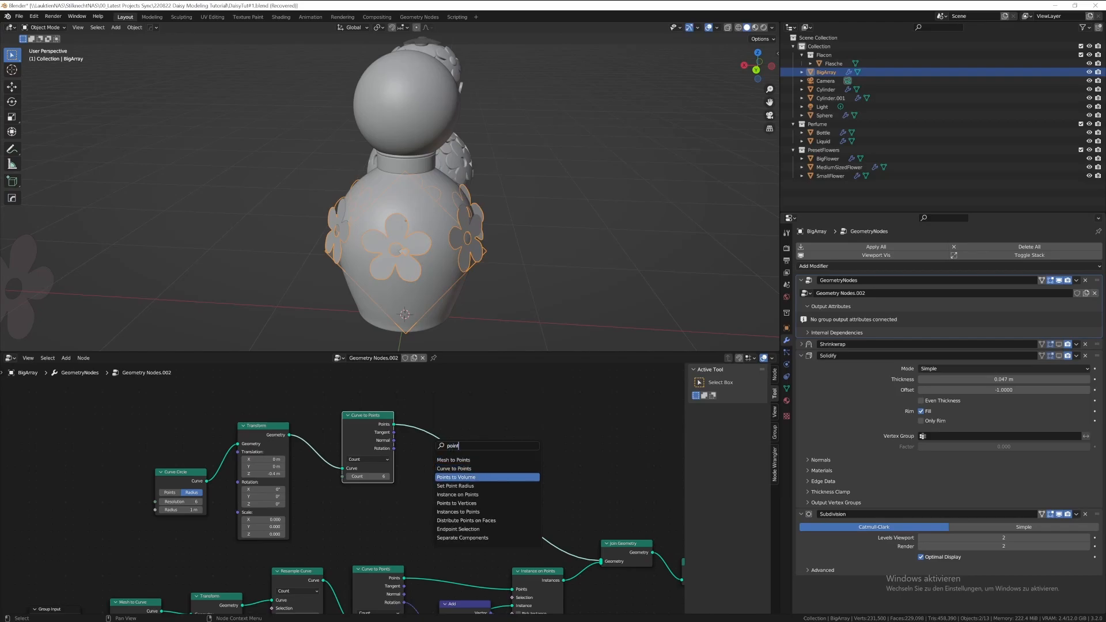
key("Return")
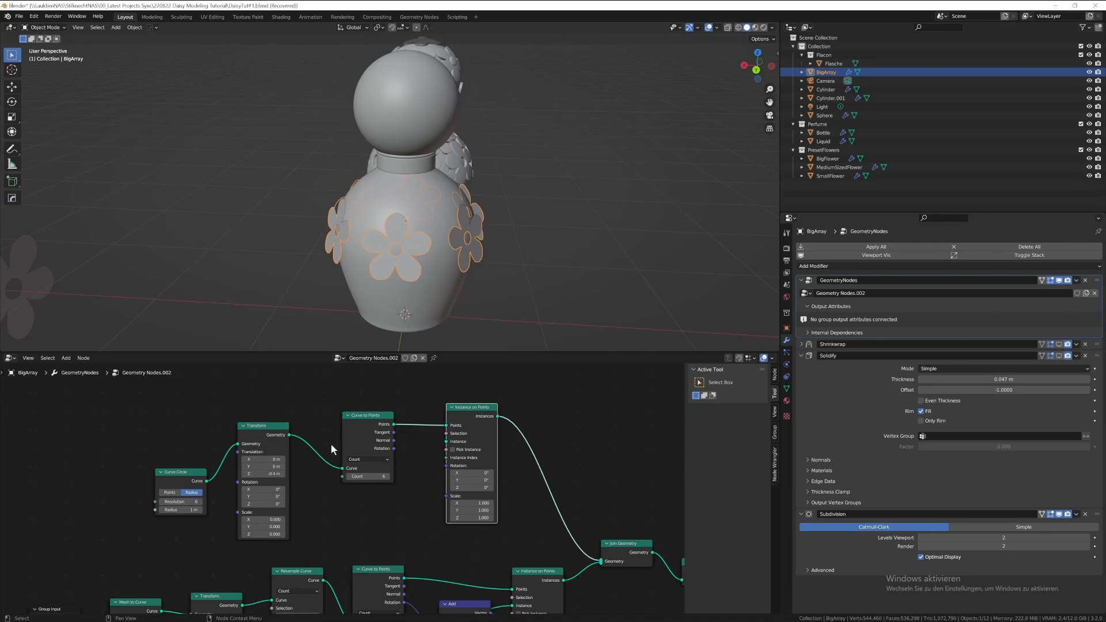
- Bring the MediumSizedFlower object into the node tree as an Object Info node
left_click_drag(838, 167, 569, 407)
scroll(558, 179, "up", 3)
mouse_move(558, 178)
middle_mouse_down()
mouse_move(527, 182)
mouse_move(545, 182)
middle_mouse_up()
middle_click_drag(494, 418, 500, 425)
scroll(448, 311, "down", 5)
middle_click_drag(447, 310, 459, 305)
scroll(459, 309, "up", 2)
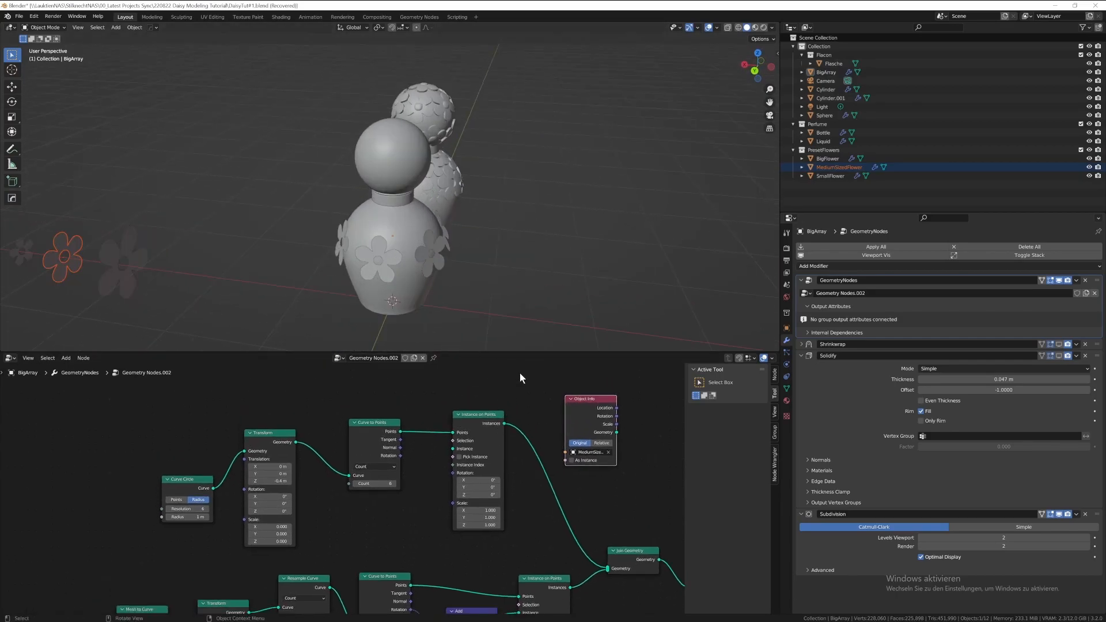
- Place the Object Info node below Curve to Points and link its Geometry output to the Instance input of Instance on Points
left_click_drag(604, 402, 452, 449)
left_click_drag(333, 392, 500, 386)
left_click_drag(403, 504, 410, 493)
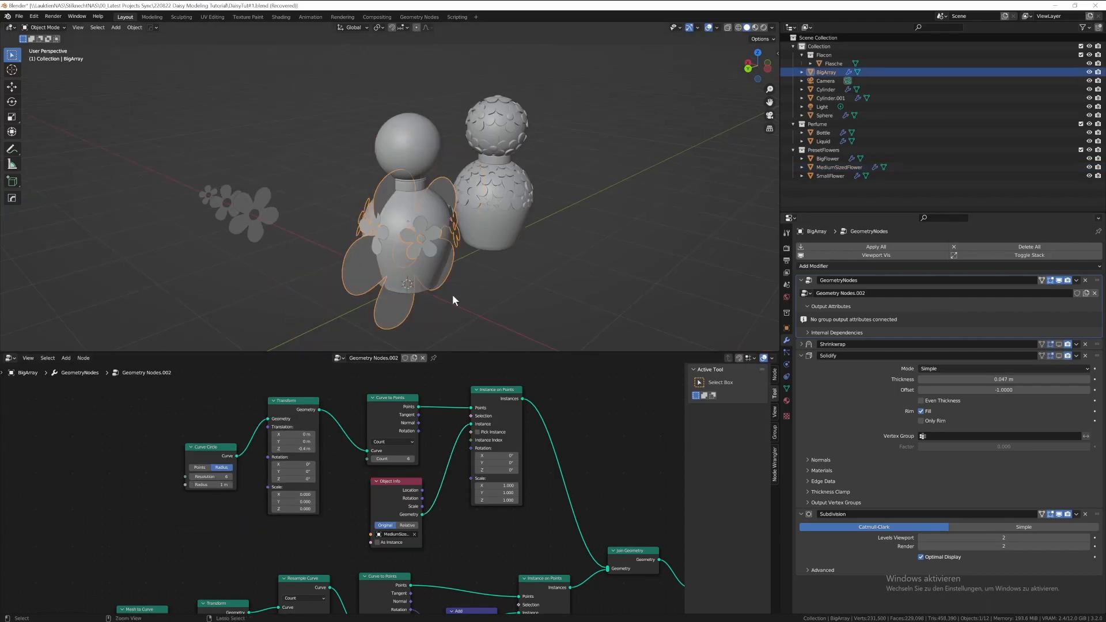
- Set the upper Transform's scale to 1.260 and the medium flowers' instance scale to 0.260 on all axes
mouse_move(307, 495)
left_mouse_down()
mouse_move(325, 509)
mouse_move(310, 509)
mouse_move(323, 509)
left_mouse_up()
left_click_drag(430, 496, 451, 499)
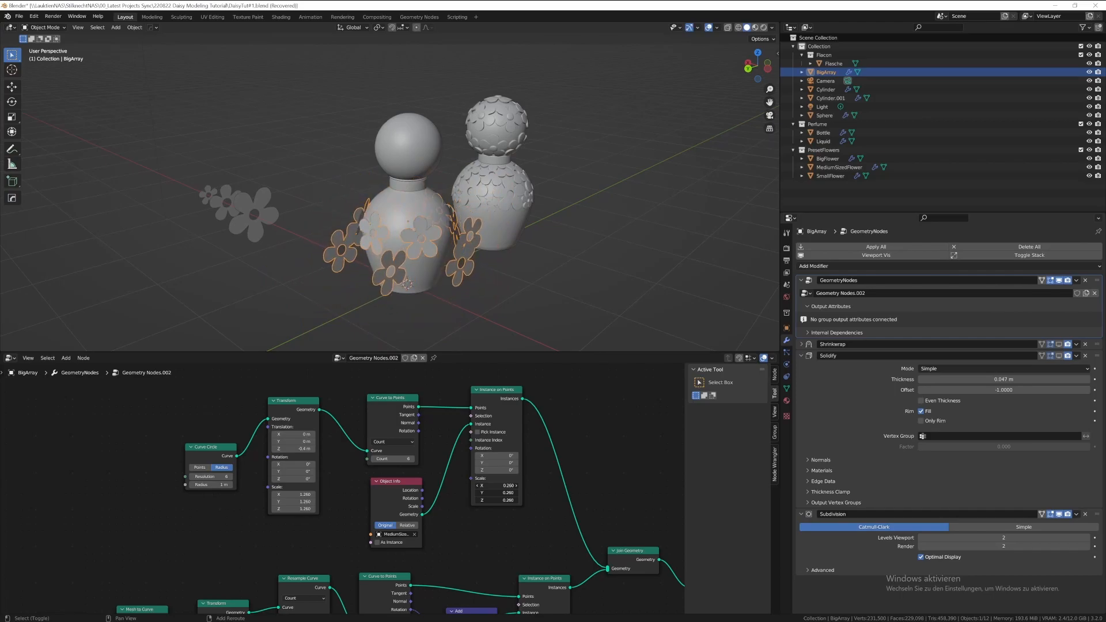
left_click(588, 242)
middle_click_drag(426, 251, 440, 265)
scroll(440, 264, "up", 3)
middle_click_drag(492, 292, 458, 251)
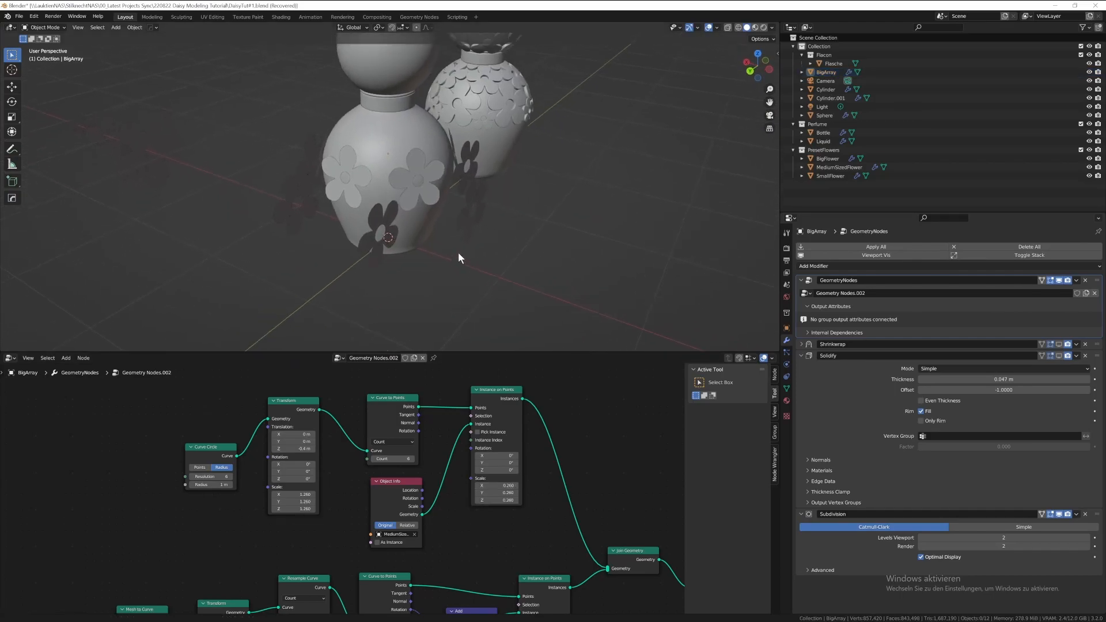
- Link the upper Curve to Points node's Rotation output to the Rotation input of Instance on Points
left_click(477, 255)
left_click_drag(418, 431, 471, 448)
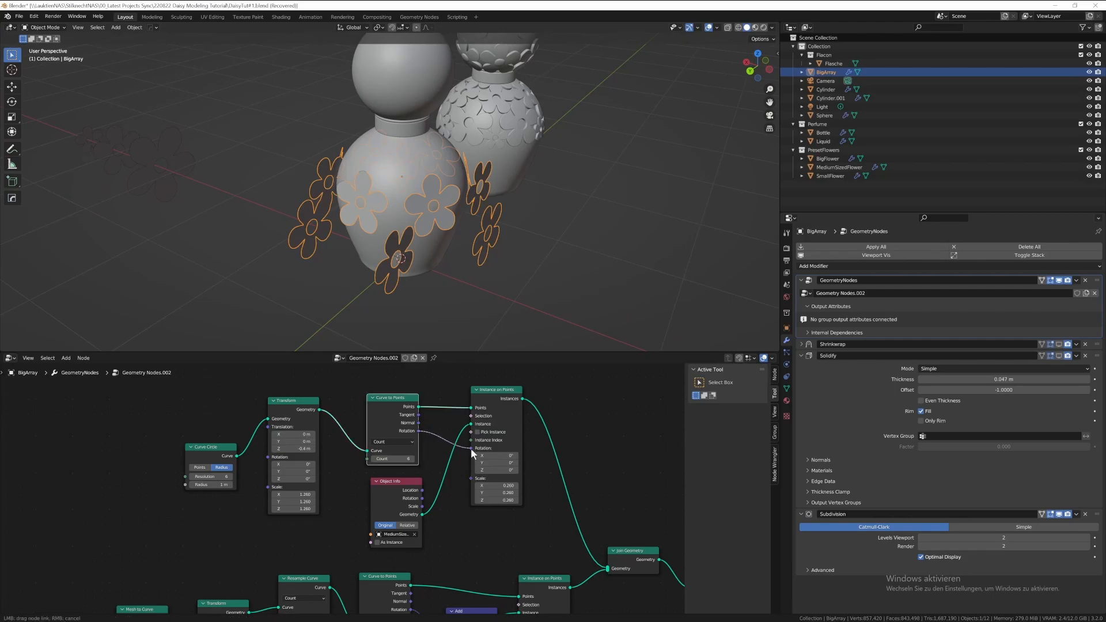
middle_click_drag(538, 263, 542, 244)
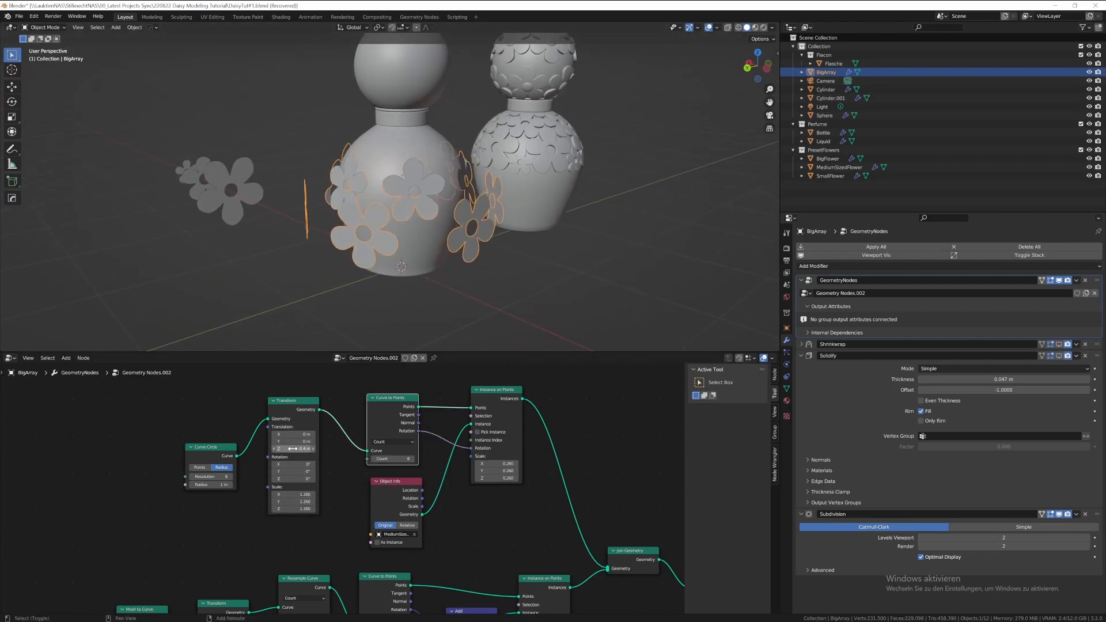
- Set the upper Transform's Z translation to 0.55 m and the Curve Circle's radius to 0.58 m
left_click_drag(293, 449, 318, 449)
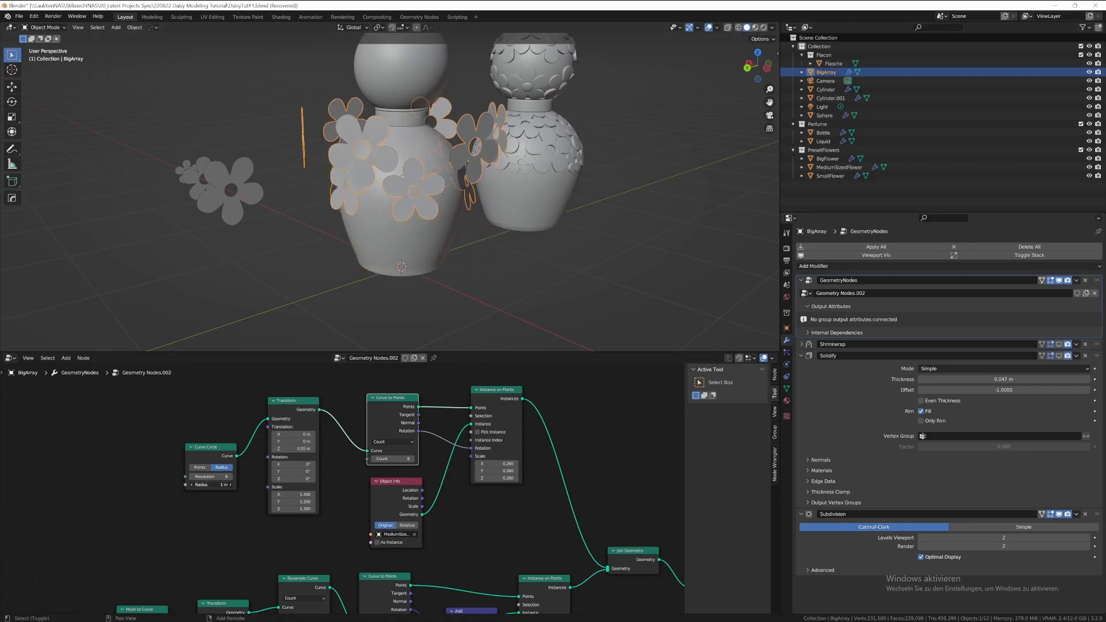
left_click_drag(211, 485, 188, 484)
- Duplicate the vector Add node and insert the copy on the Rotation link of the medium flower chain
middle_click_drag(434, 542, 508, 514)
left_click(493, 526)
key("shift+d")
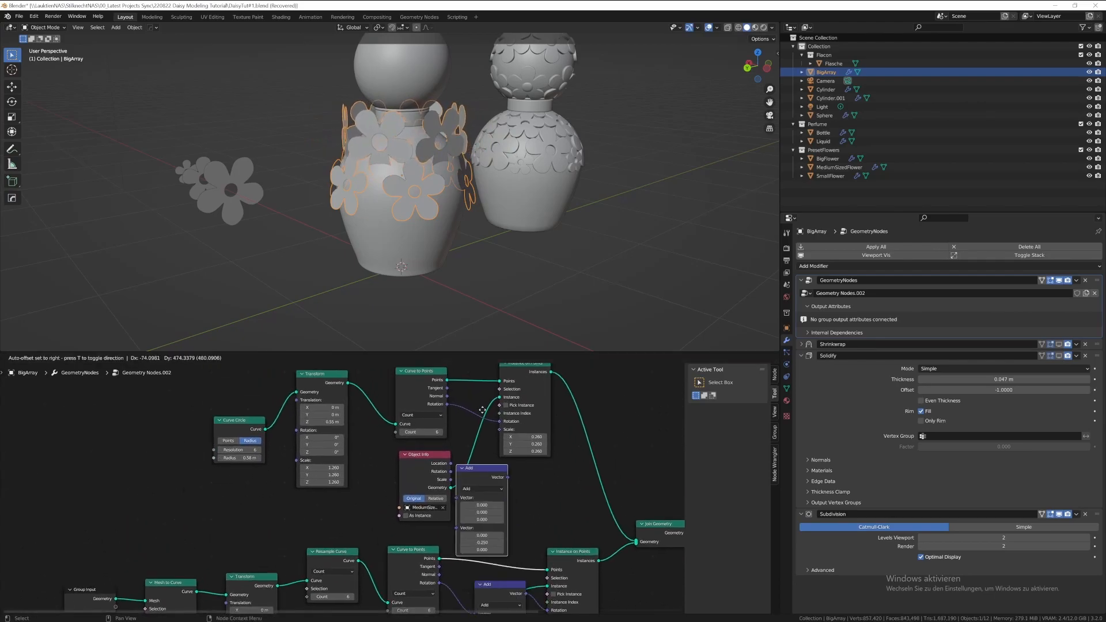
left_click(482, 408)
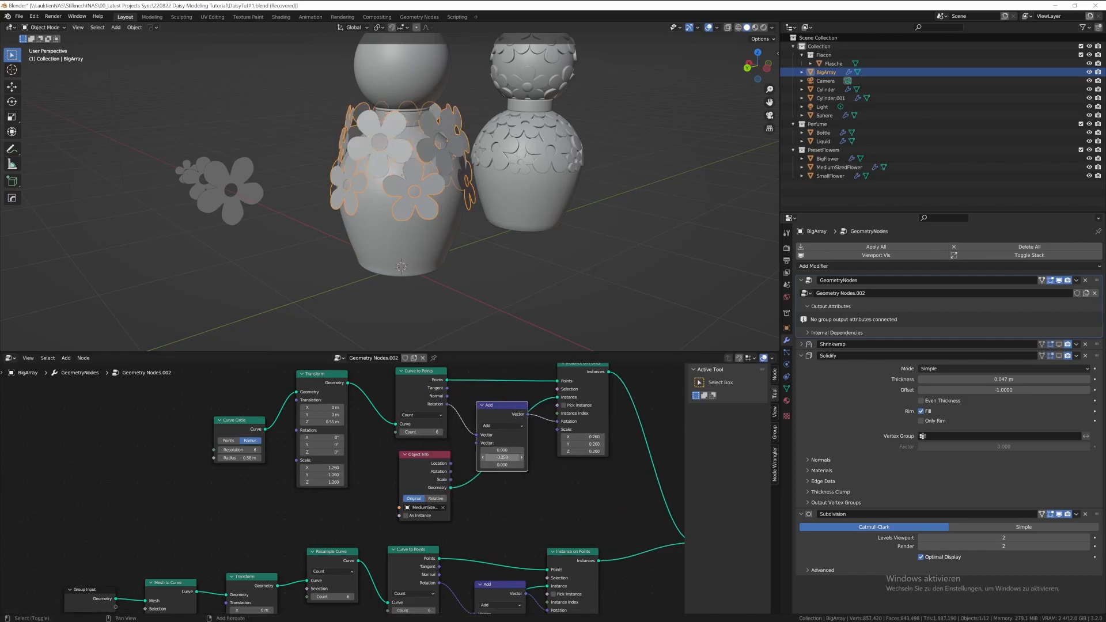
- Tilt the medium flowers toward the bottle's shoulder by setting the new Add node's Y value to -0.600
left_click_drag(506, 457, 559, 451, "shift")
middle_click_drag(431, 141, 431, 182, "shift")
scroll(432, 190, "up", 4)
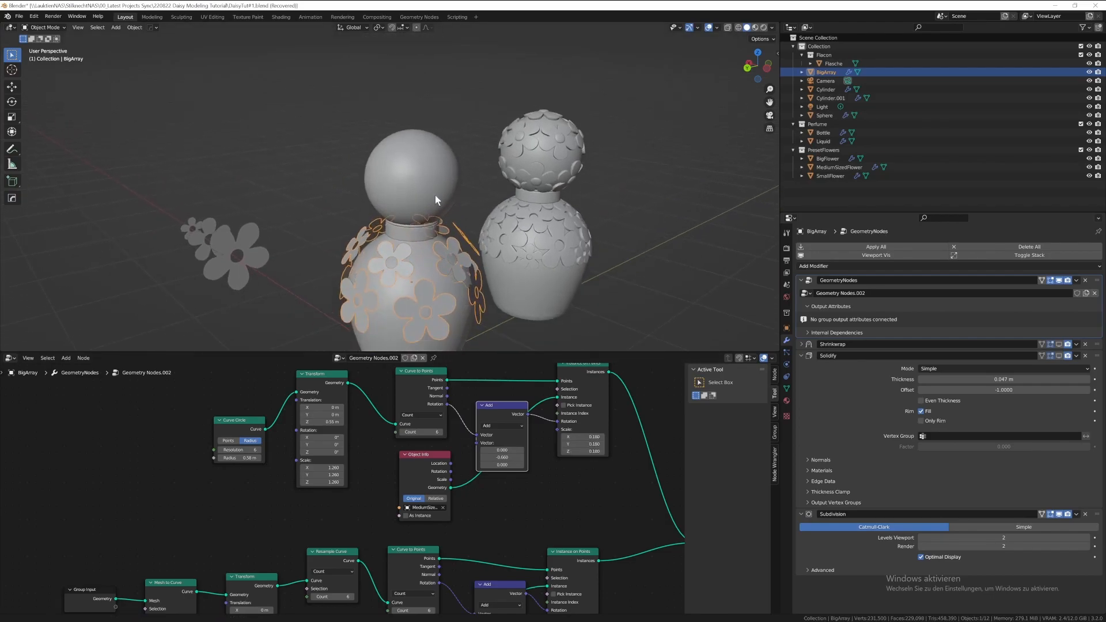
scroll(426, 221, "down", 4)
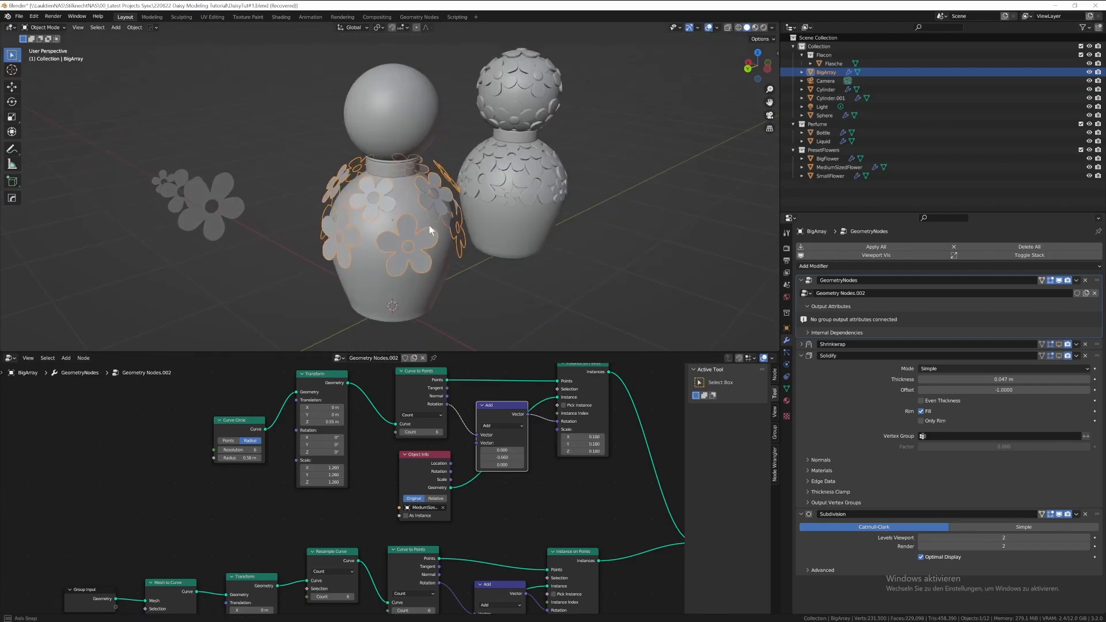
- Set the medium flower Transform's scale to 1.100 and its Z translation to 0.45 m
middle_click_drag(430, 225, 419, 199)
left_click(477, 236)
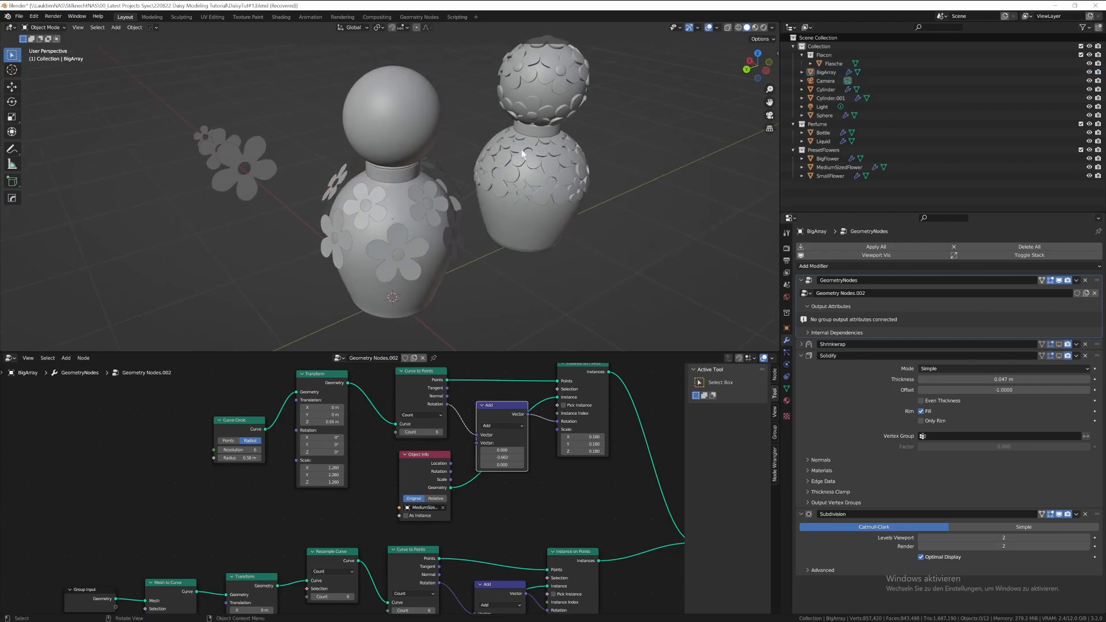
middle_click_drag(353, 291, 375, 291)
left_click(402, 268)
mouse_move(324, 468)
left_mouse_down()
mouse_move(323, 482)
mouse_move(306, 482)
mouse_move(326, 468)
left_mouse_up()
left_click_drag(338, 422, 332, 422)
left_click(151, 154)
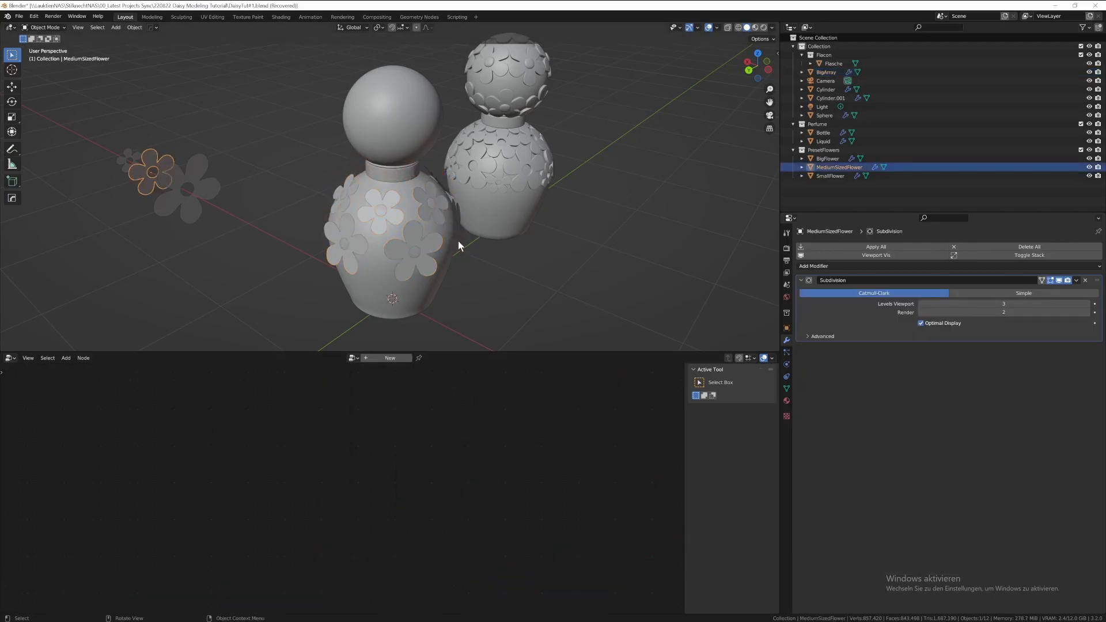
left_click(394, 223)
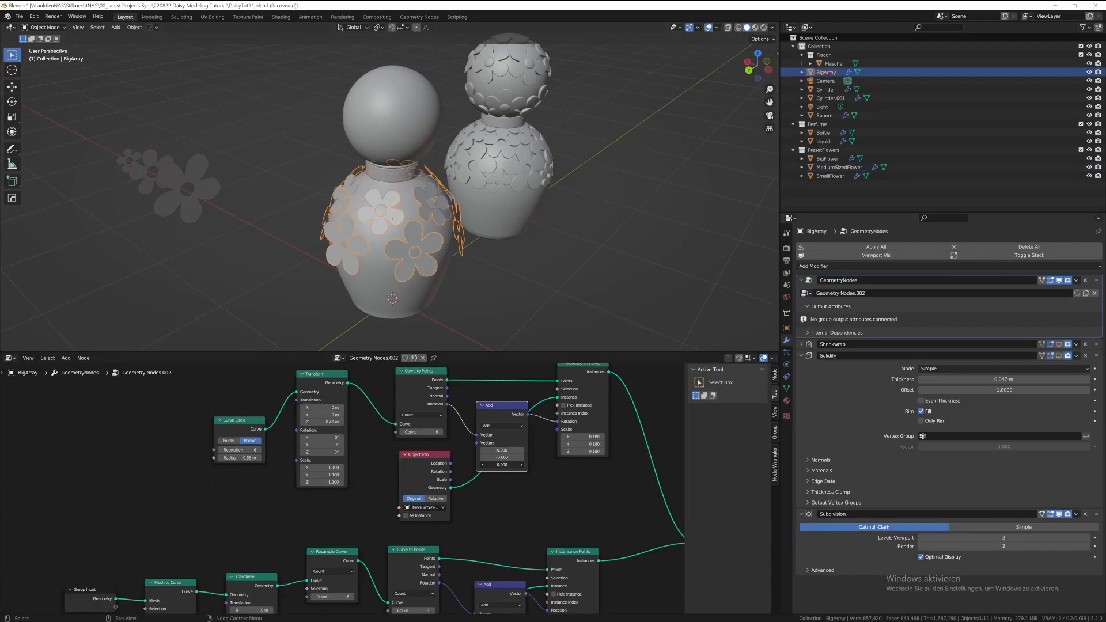
- Turn on the viewport display of the flower array's Shrinkwrap and Solidify modifiers
mouse_move(502, 464)
left_mouse_down()
mouse_move(527, 450)
mouse_move(512, 450)
left_mouse_up()
key("ctrl+z")
middle_click_drag(403, 259, 350, 254)
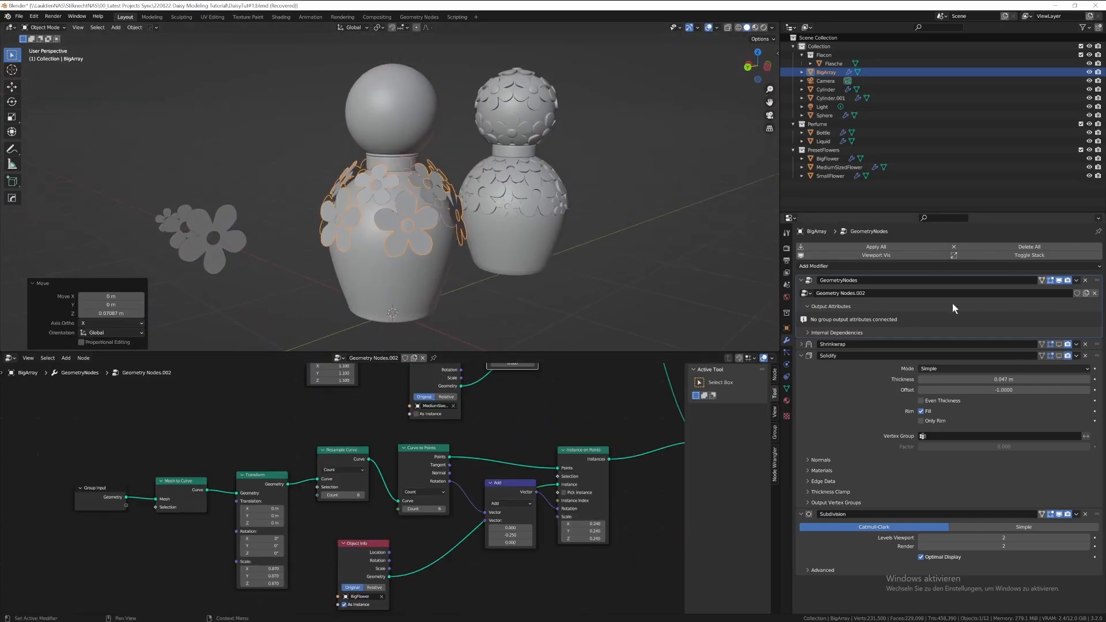
left_click(1058, 344)
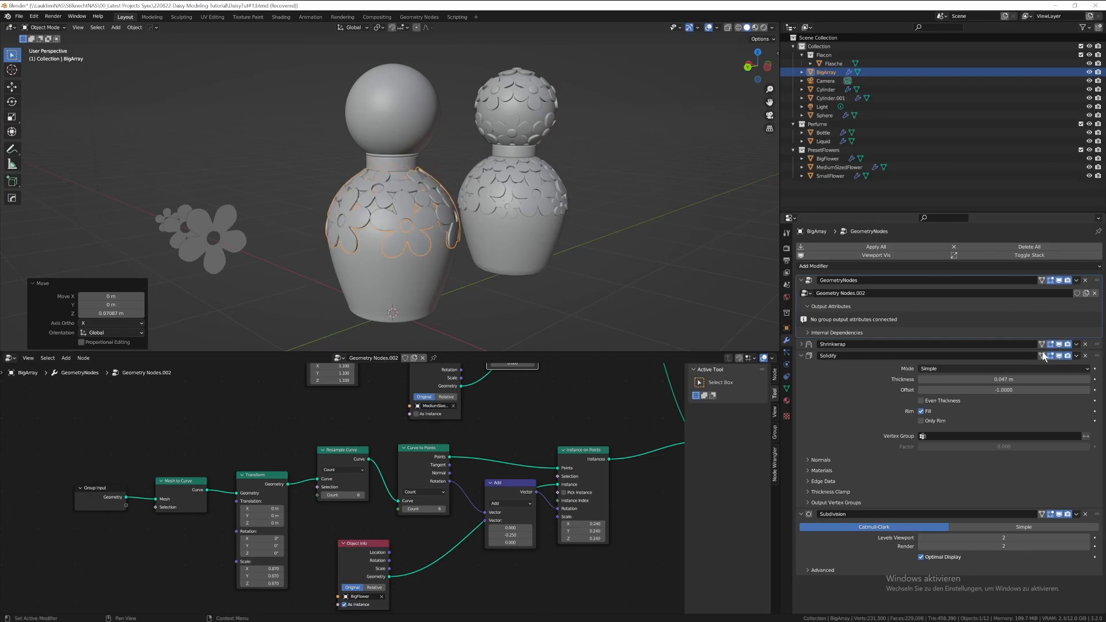
- Examine from several angles how the big and medium flowers wrap around the bottle's shoulder compared with the reference bottle
left_click(615, 292)
middle_click_drag(615, 292, 420, 253)
scroll(424, 249, "up", 4)
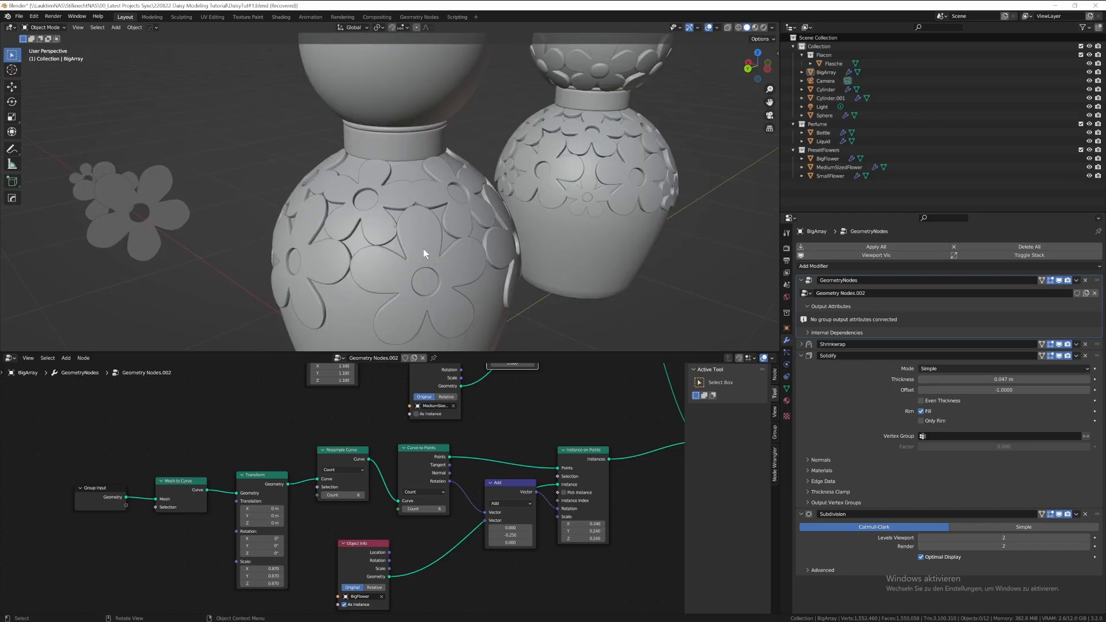
middle_click_drag(496, 253, 466, 266)
left_click(494, 281)
middle_click_drag(532, 288, 486, 271)
scroll(504, 298, "down", 5)
scroll(487, 273, "up", 5)
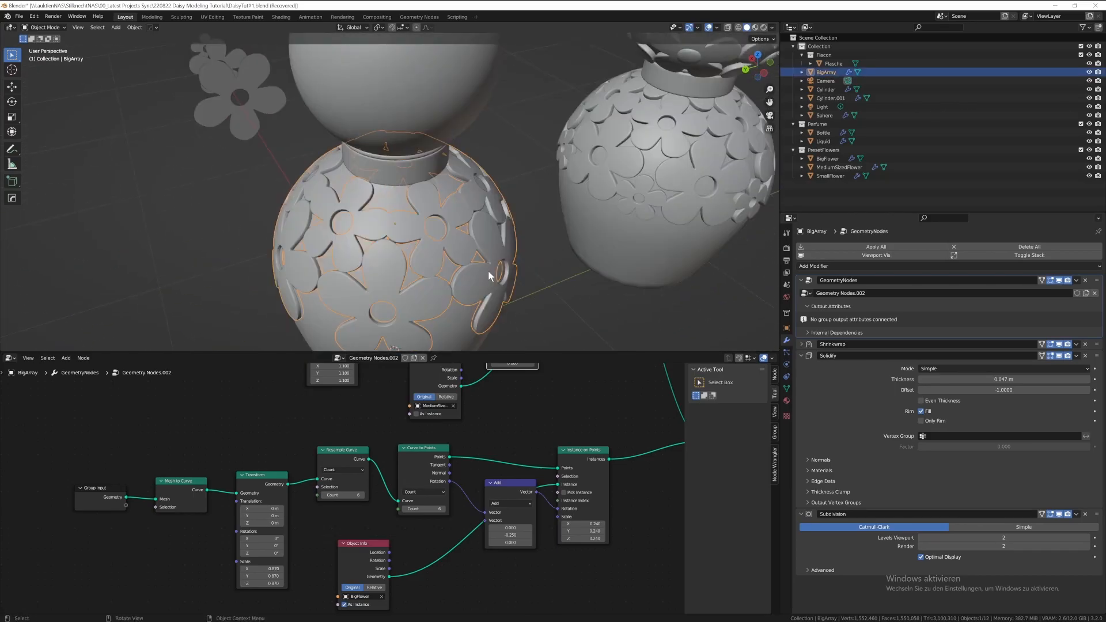
middle_click_drag(735, 115, 731, 134)
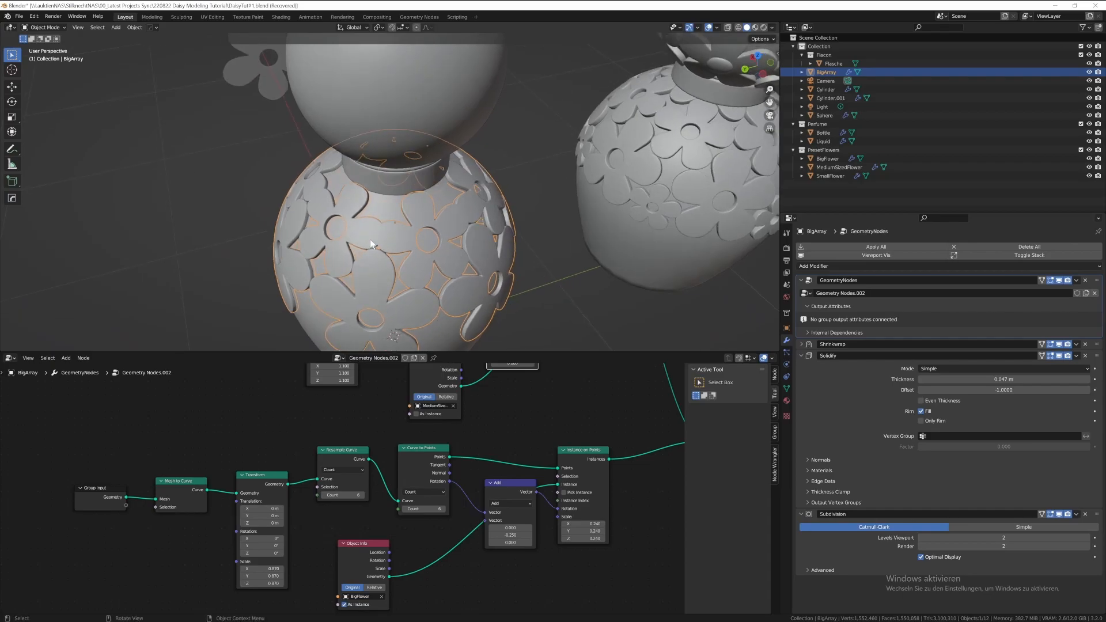
middle_click_drag(391, 280, 395, 260)
- Set the scale of the medium flower chain's Instance on Points node to 0.170 on all axes
middle_click_drag(508, 446, 461, 525)
middle_click_drag(516, 454, 514, 466)
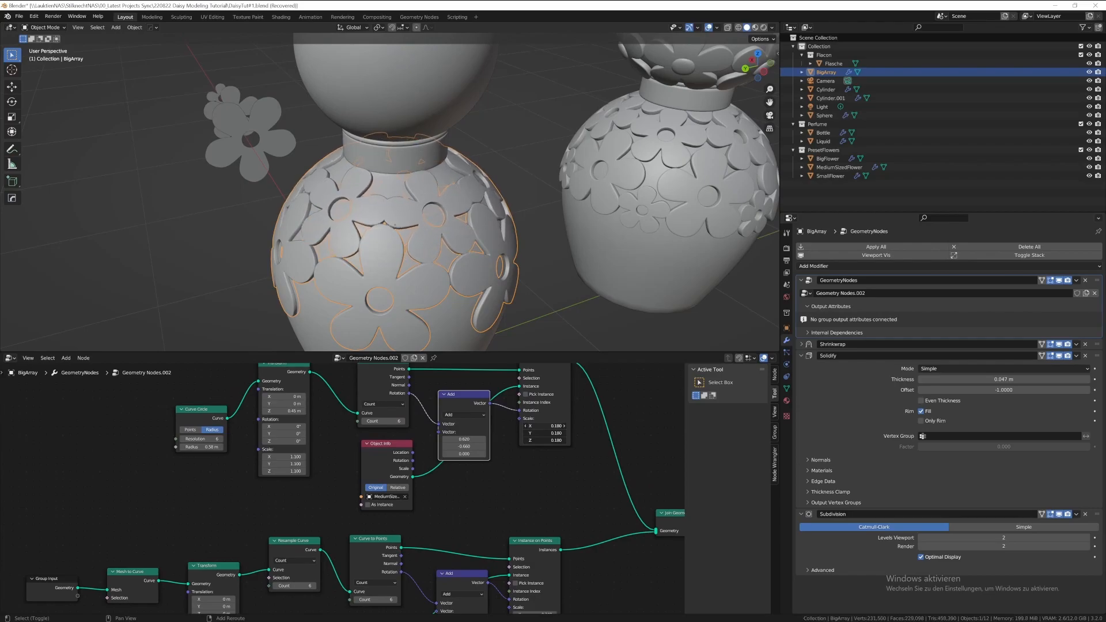
left_click_drag(544, 425, 522, 440)
left_click(545, 425)
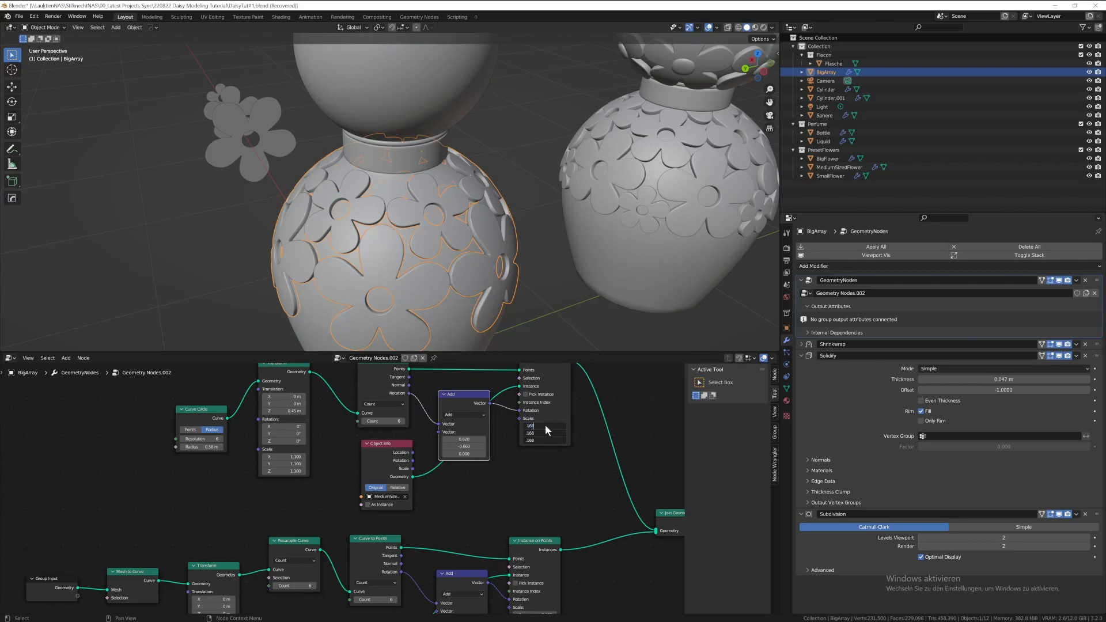
key("Return")
scroll(471, 281, "down", 3)
middle_click_drag(409, 272, 651, 219)
left_click(651, 219)
middle_click_drag(455, 309, 236, 190)
- Duplicate the medium flower node chain of BigArray, place the copy above it and connect its instances to Join Geometry
left_click(237, 194)
left_click(446, 252)
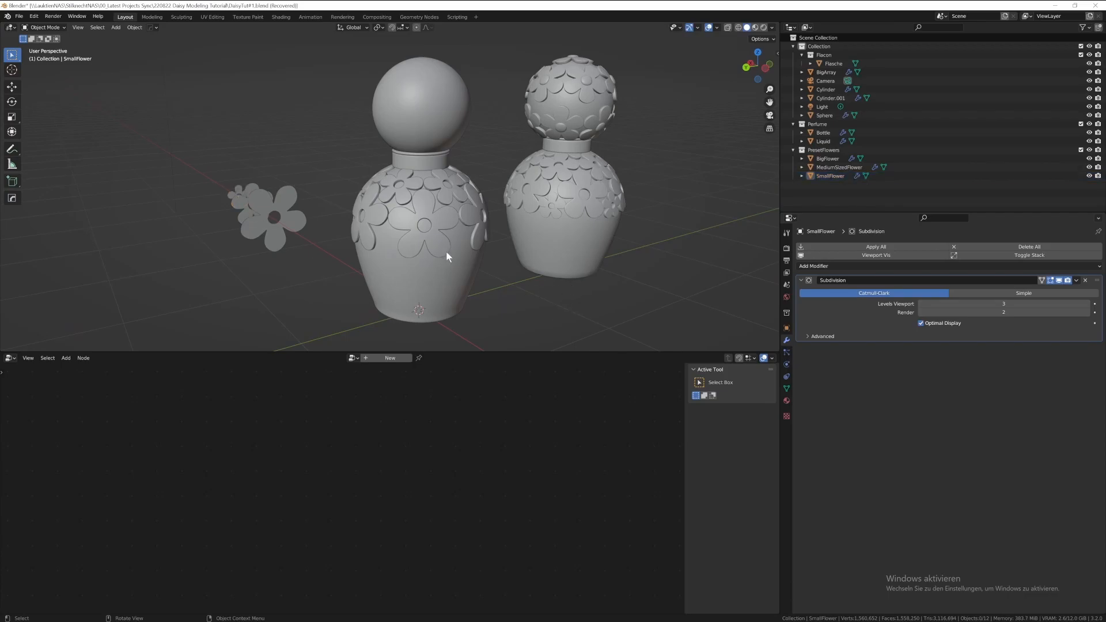
left_click_drag(191, 425, 493, 530)
key("shift+d")
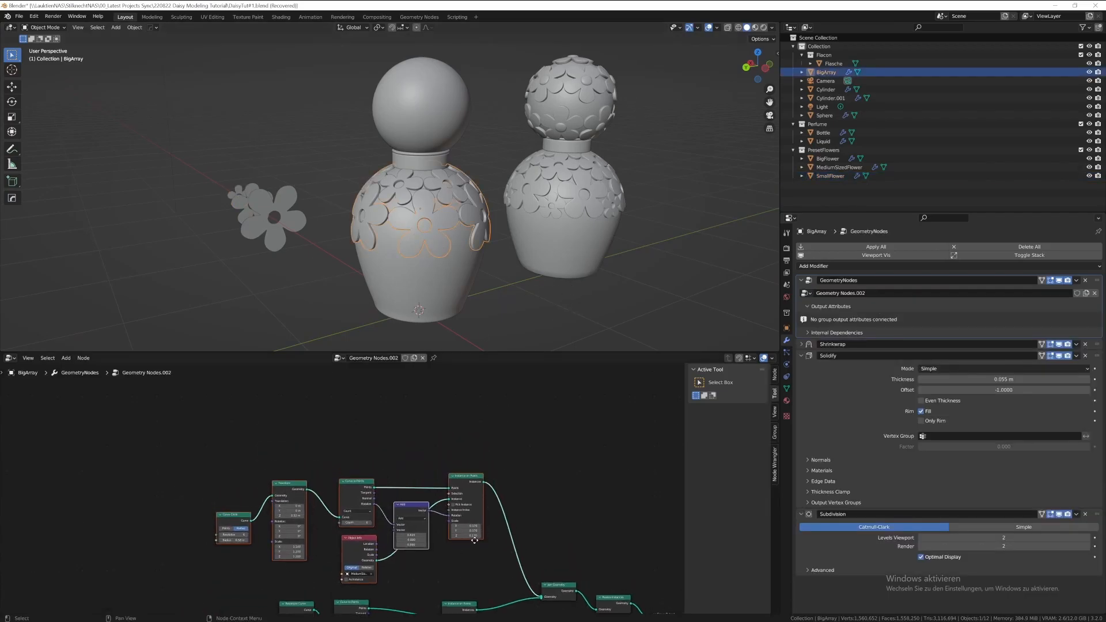
left_click(428, 464)
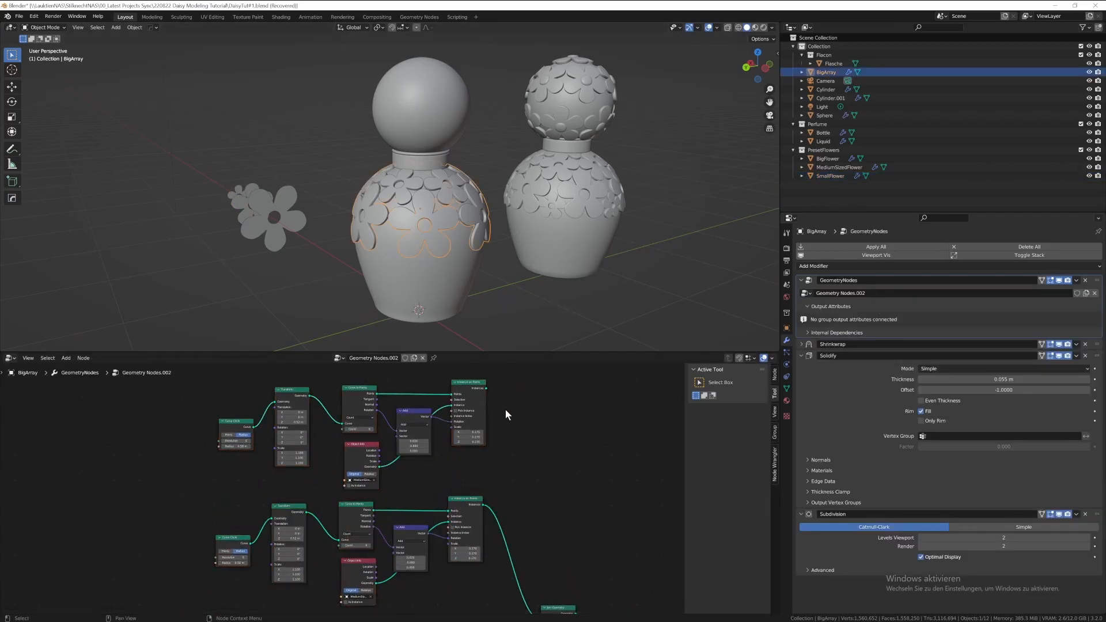
middle_click_drag(505, 409, 456, 401)
right_click_drag(431, 390, 521, 596, "alt")
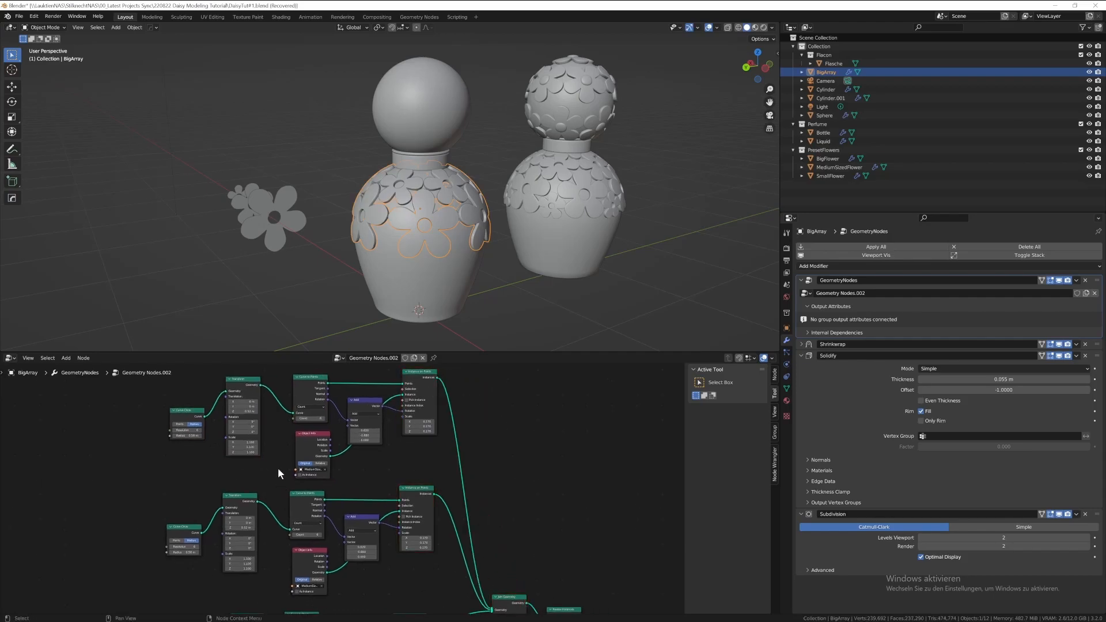
- Choose SmallFlower as the object in the duplicated chain's Object Info node
middle_click_drag(304, 468, 321, 470)
left_click(333, 472)
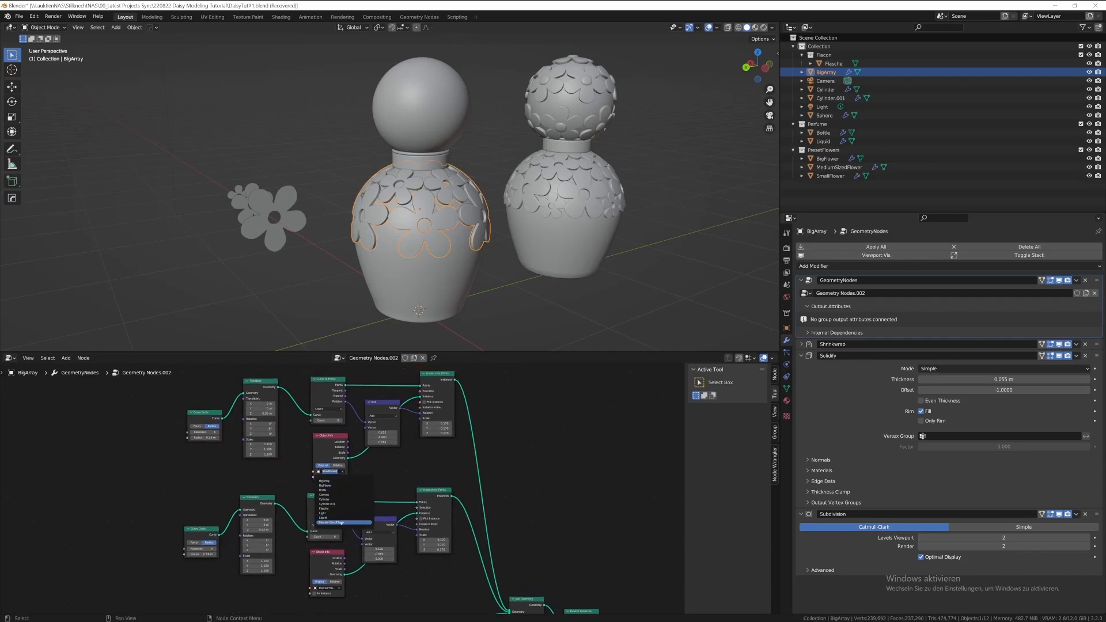
scroll(327, 511, "up", 6)
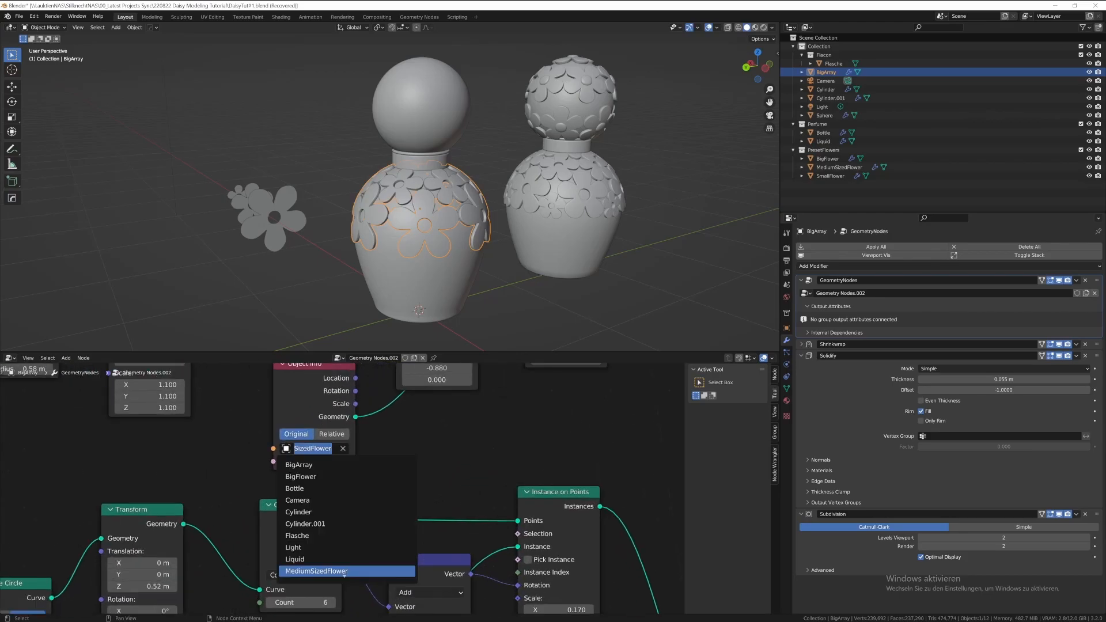
scroll(328, 568, "down", 3)
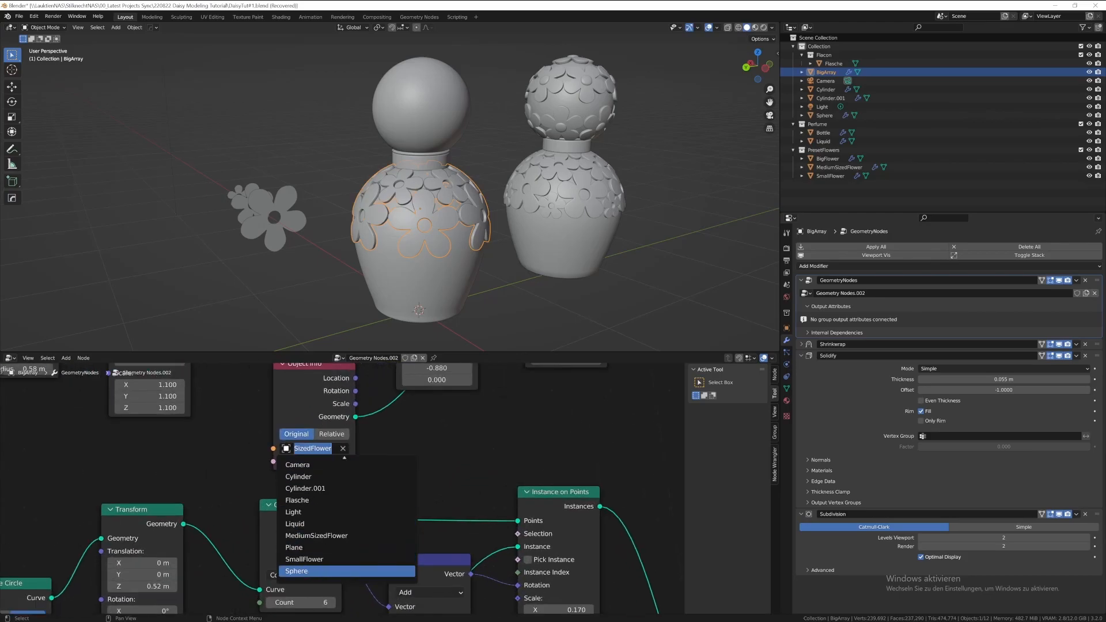
left_click(326, 559)
scroll(326, 565, "down", 1)
- Turn off the viewport display of the flower array's Shrinkwrap and Solidify modifiers
middle_click_drag(248, 374, 340, 489)
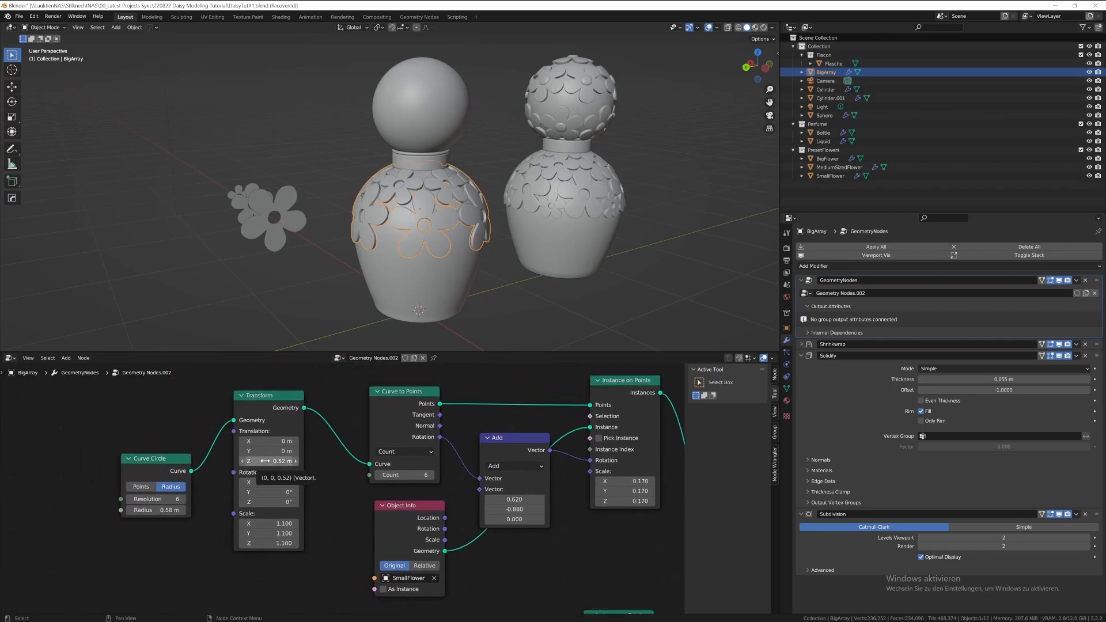
left_click(1058, 280)
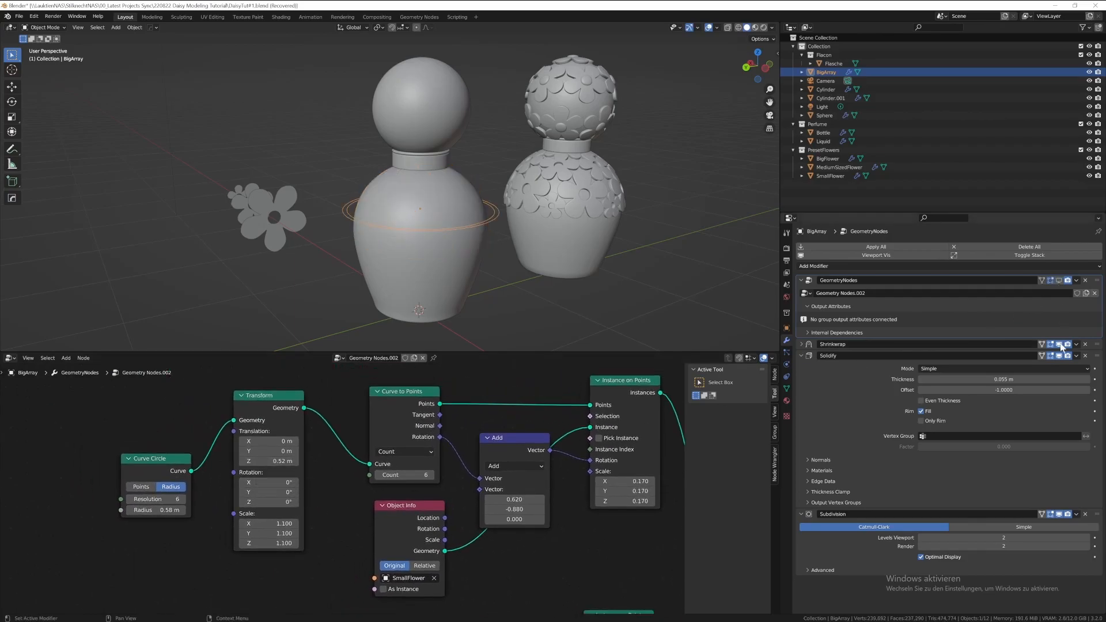
left_click(1059, 281)
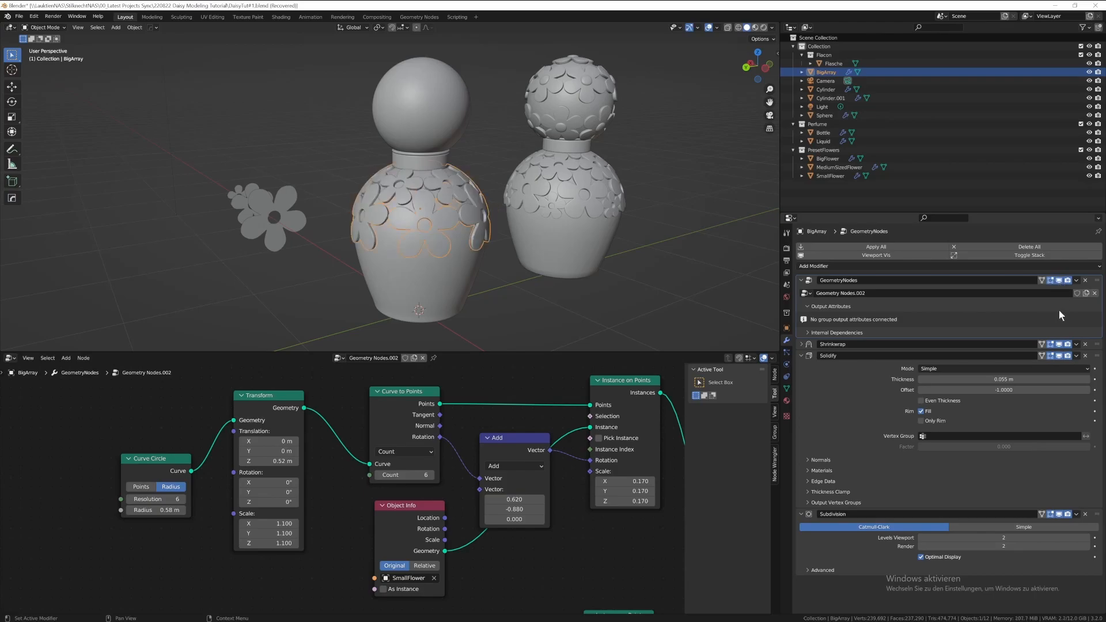
left_click(1062, 358)
left_click(1059, 356)
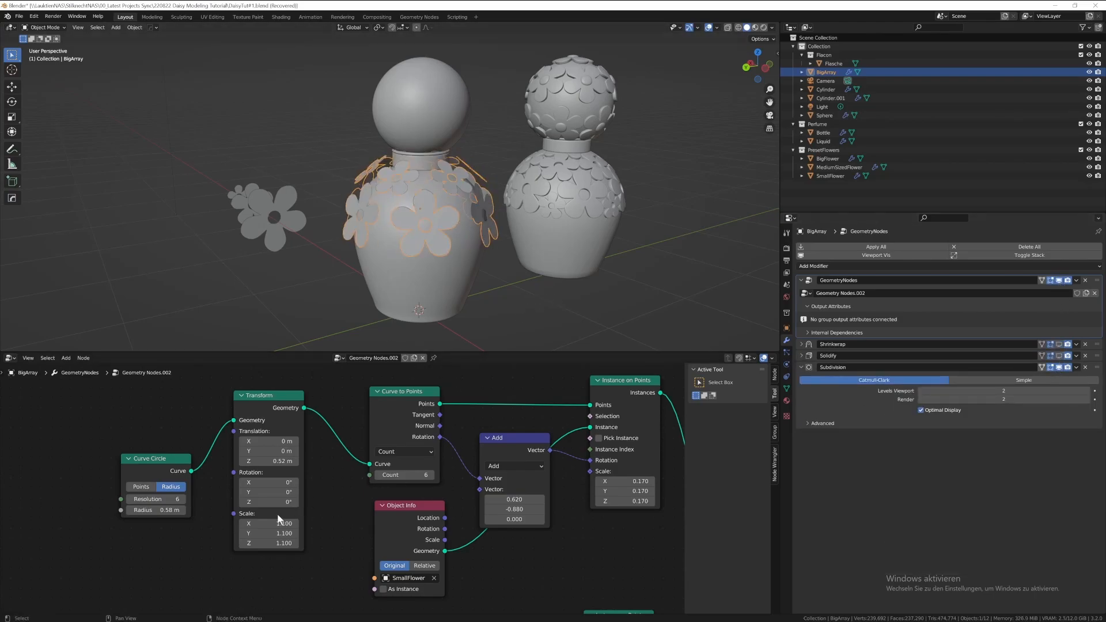
- Lower the small flower ring to a Z translation of -0.08 m and widen it to a scale of 1.870
left_click_drag(271, 461, 167, 461)
left_click_drag(271, 523, 293, 524, "alt")
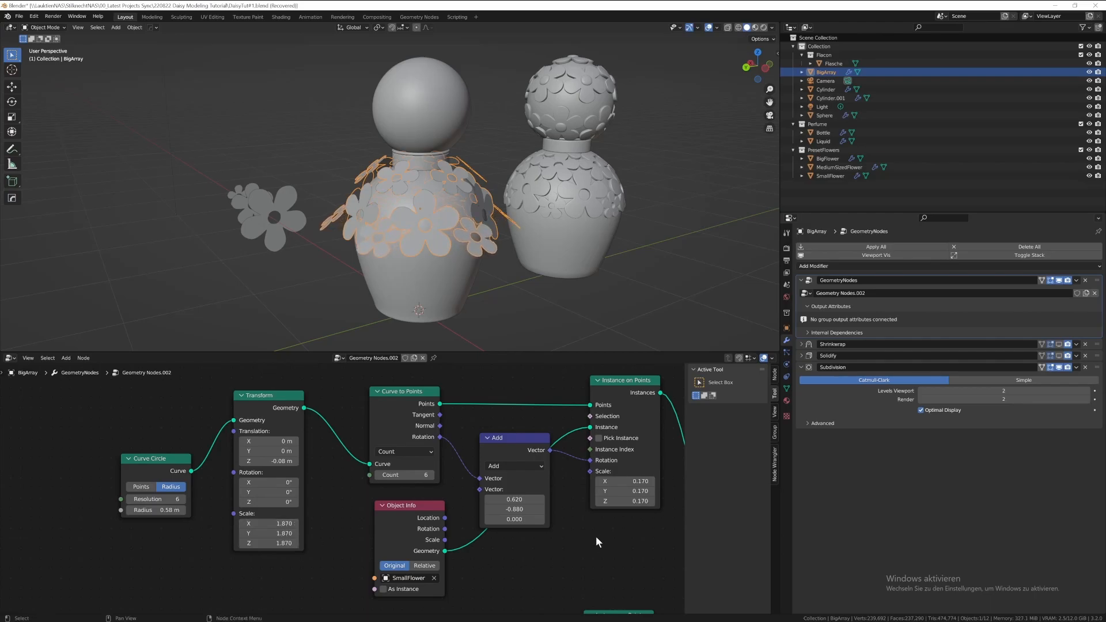
- Set the small flowers' instance scale to 0.100 and the Y value of their rotation Add node to 0.070
left_click_drag(632, 482, 587, 500, "shift")
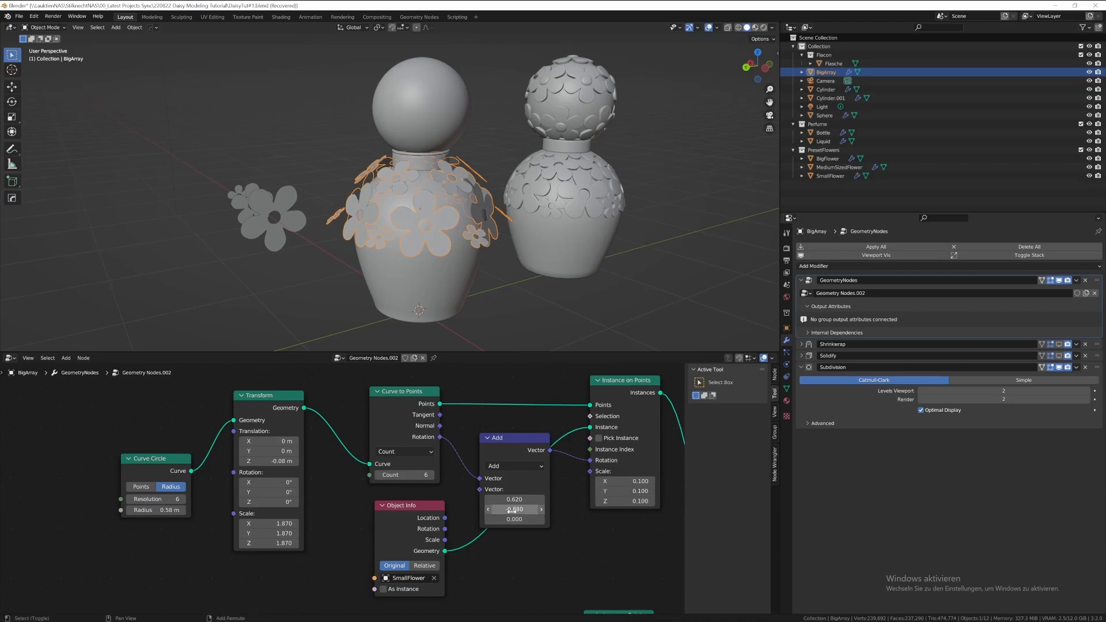
left_click_drag(515, 510, 566, 514)
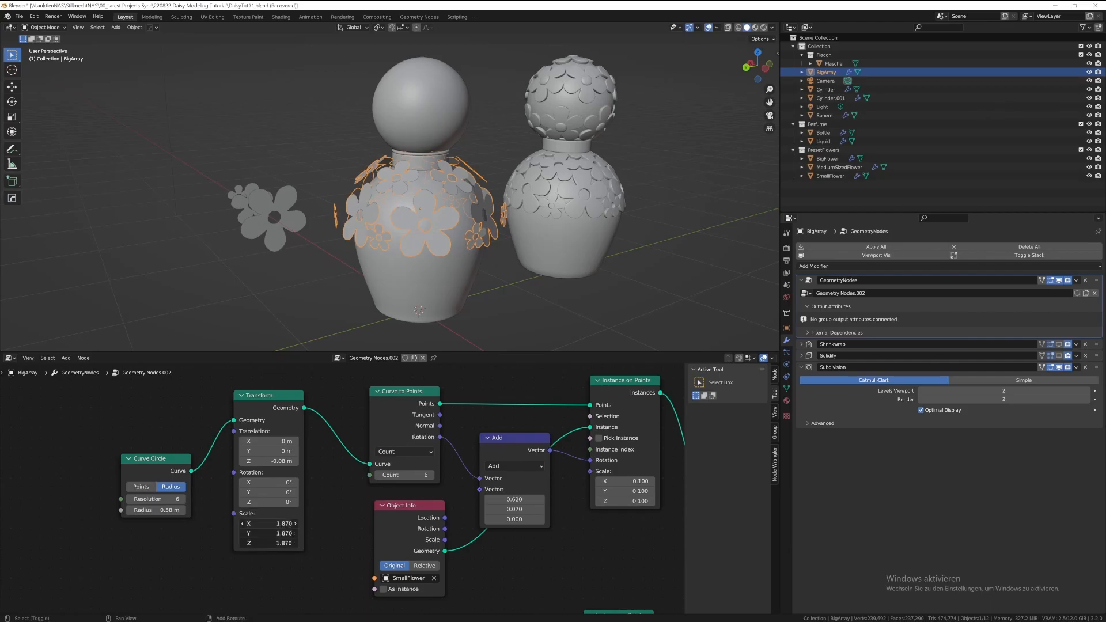
- Set the small flower Transform's scale to 1.630 and turn the Shrinkwrap and Solidify viewport display back on
left_click_drag(269, 523, 243, 523)
middle_click_drag(379, 227, 519, 274)
left_click(565, 277)
scroll(532, 278, "up", 7)
scroll(528, 291, "down", 4)
left_click(1059, 345)
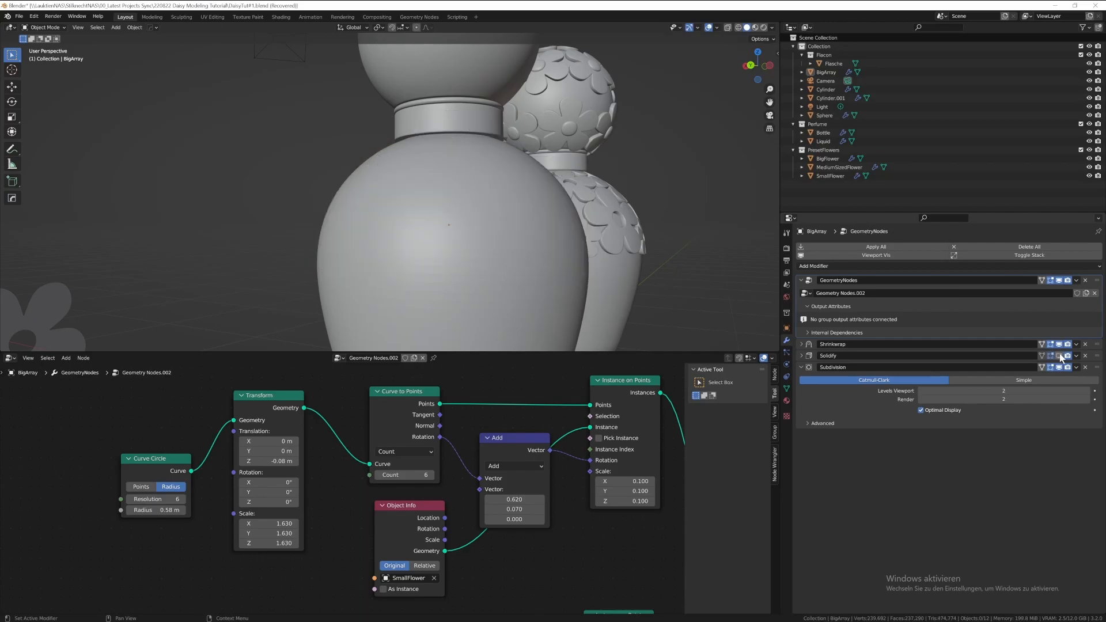
left_click(478, 260)
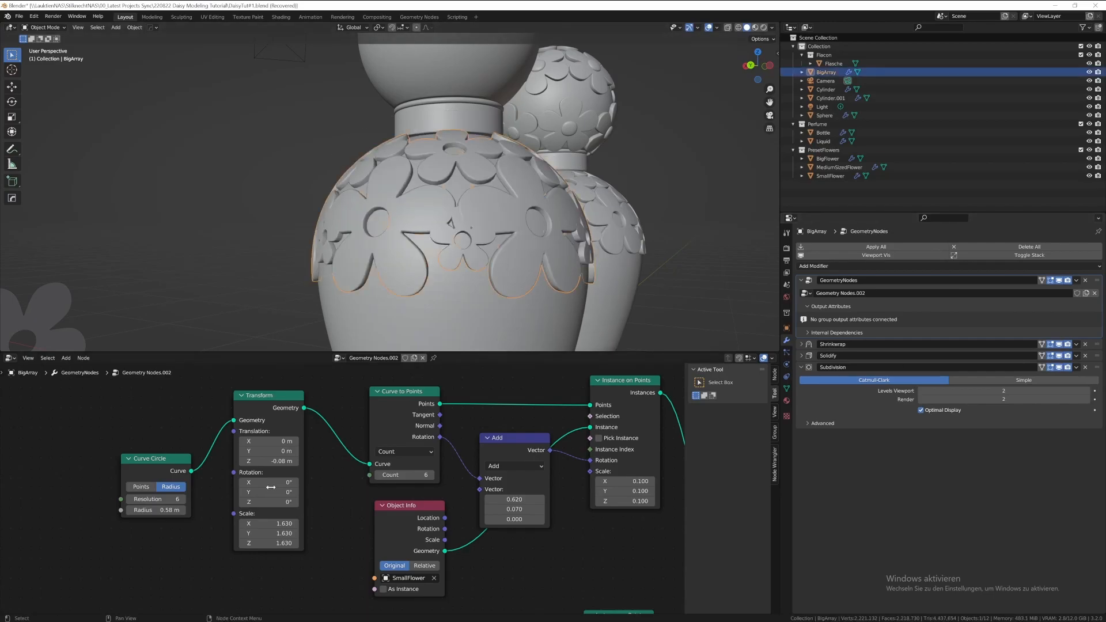
- Set the small flower Transform's Z translation to -0.19 m and its Z rotation to -1.26°
left_click_drag(270, 462, 264, 461)
mouse_move(467, 268)
middle_mouse_down()
mouse_move(521, 282)
mouse_move(465, 282)
middle_mouse_up()
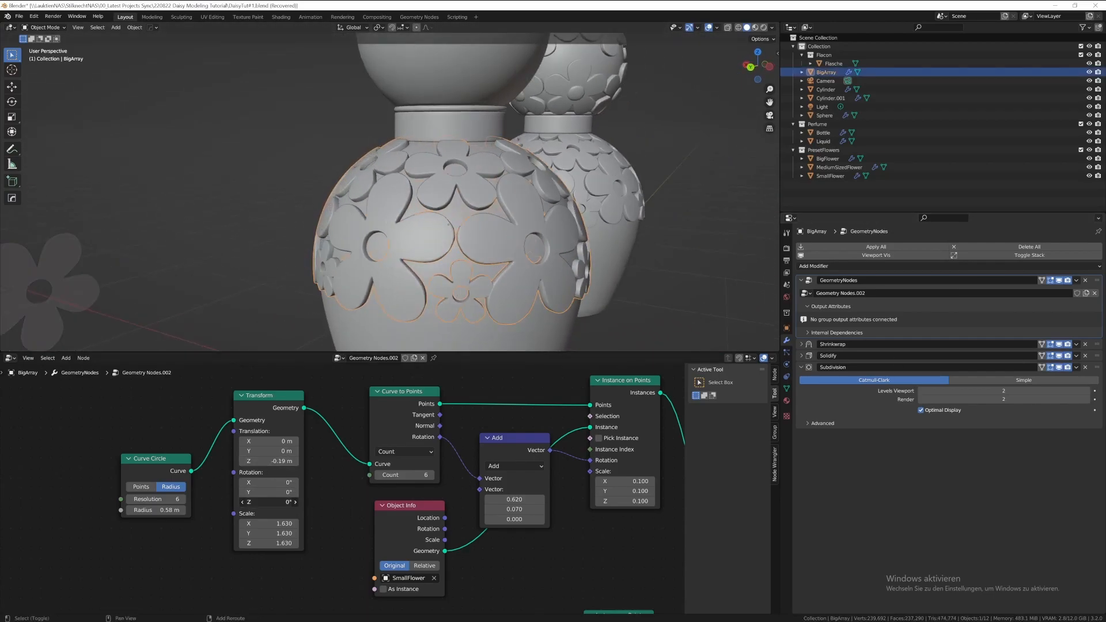
middle_click_drag(273, 488, 299, 567)
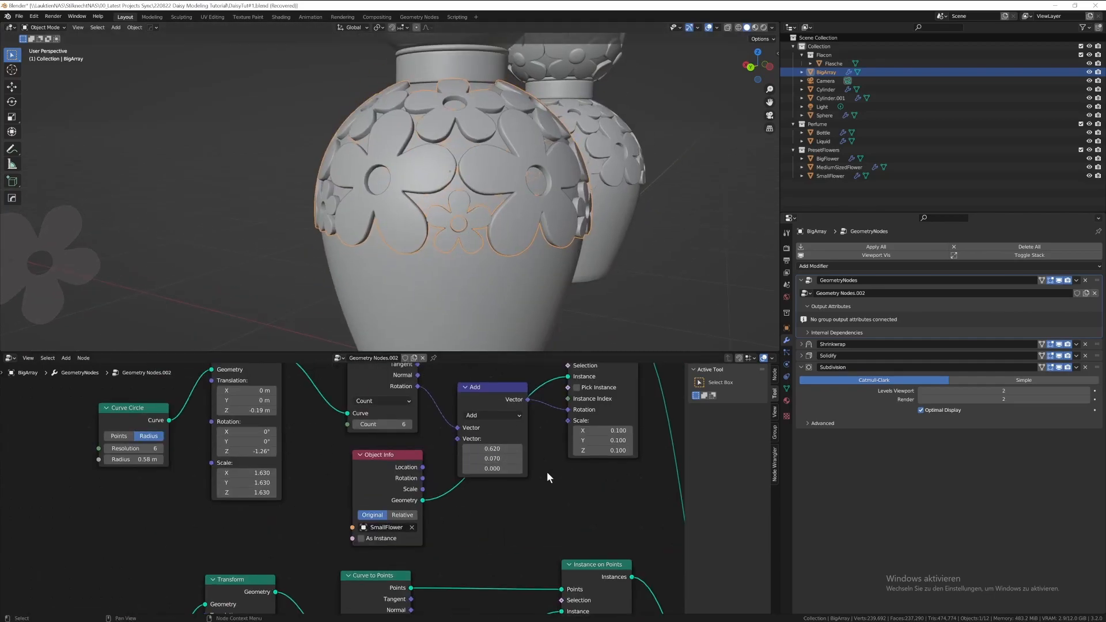
middle_click_drag(548, 476, 537, 514)
- Set the small flowers' instance scale to 0.105 on all axes and check the fit between the big flowers
left_click_drag(593, 469, 593, 489)
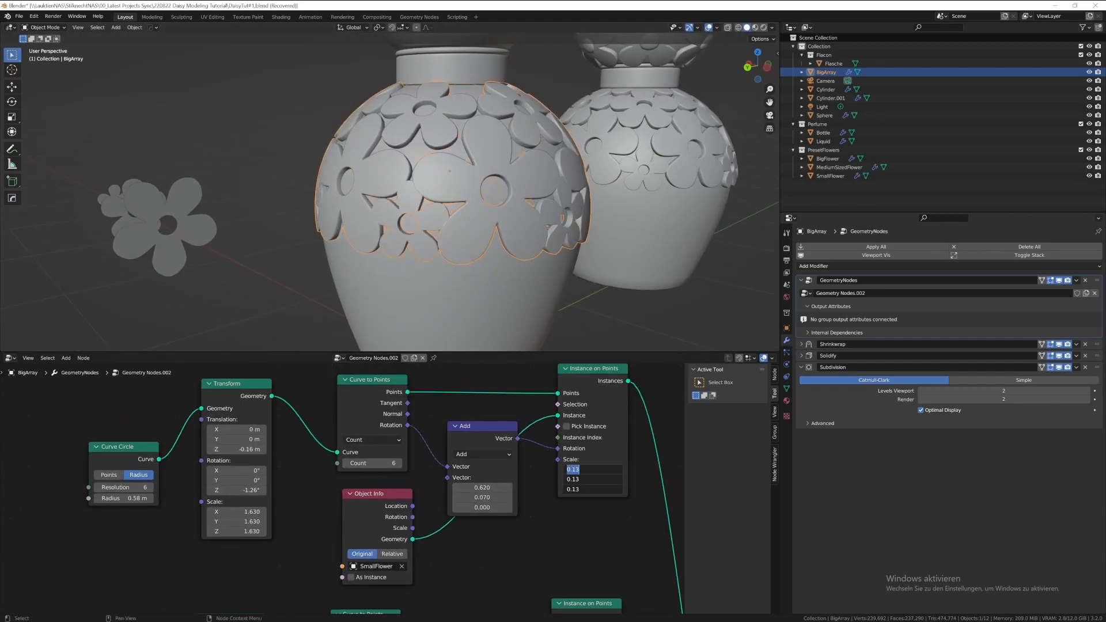
type("0.105")
key("Return")
middle_click_drag(415, 261, 446, 262)
key("alt+a")
- Fine-tune the small flower Transform to a Z rotation of -1.67° and a Z translation of -0.18 m
left_click_drag(237, 490, 215, 490, "shift")
middle_click_drag(564, 259, 712, 170)
left_click_drag(237, 449, 228, 449, "shift")
- Set the small flowers' instance scale to 0.108 on all axes
left_click_drag(594, 470, 593, 489)
type(".")
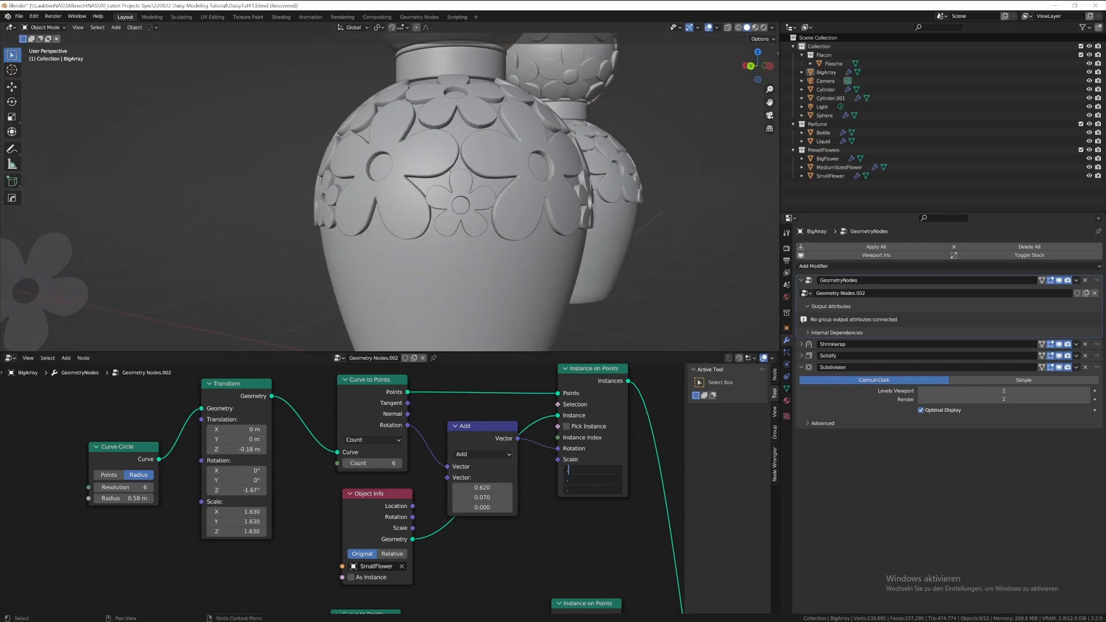
type("108")
key("Return")
middle_click_drag(600, 292, 628, 262)
- Duplicate the BigArray flower object and raise the copy about 0.88 m along Z to the bottle's spherical stopper
left_click(625, 210)
key("KP_Decimal")
middle_click_drag(498, 289, 513, 252)
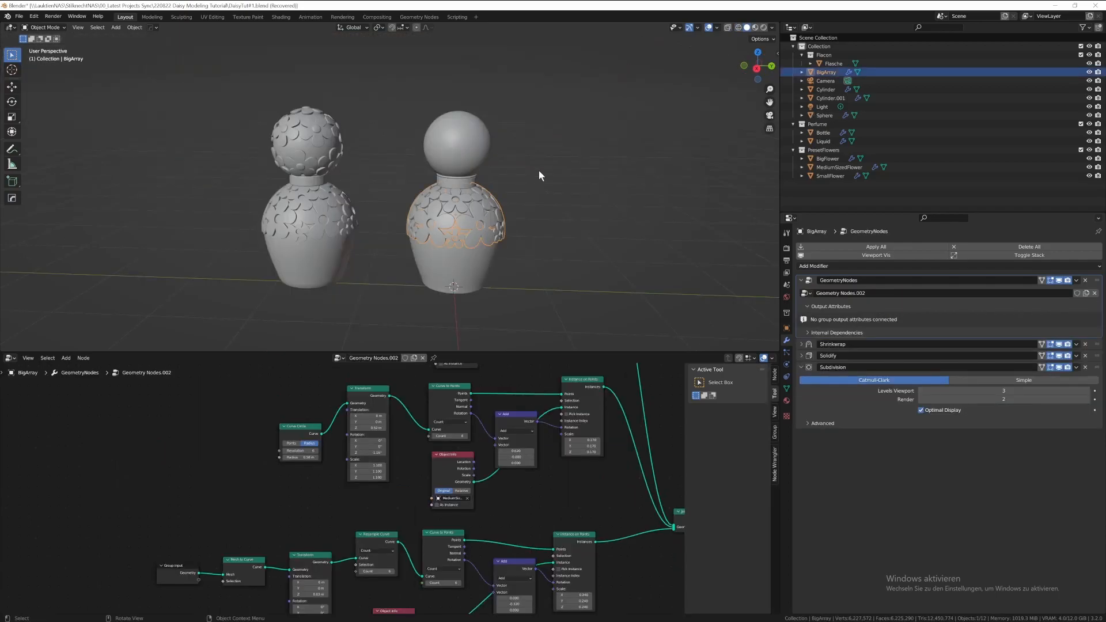
middle_click_drag(538, 171, 439, 292, "shift")
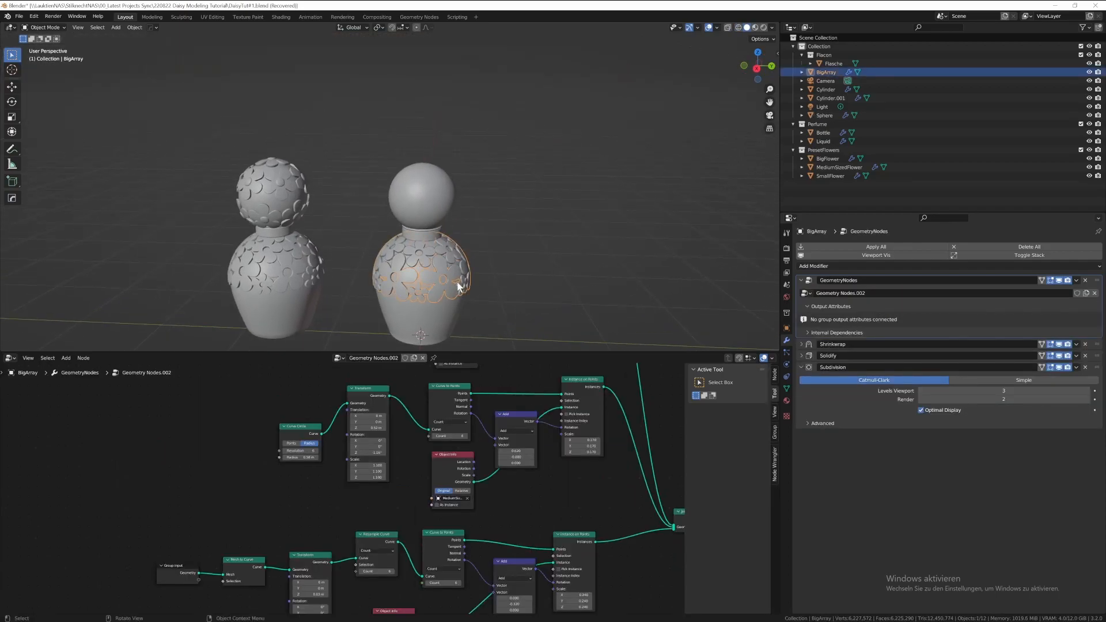
key("shift+d")
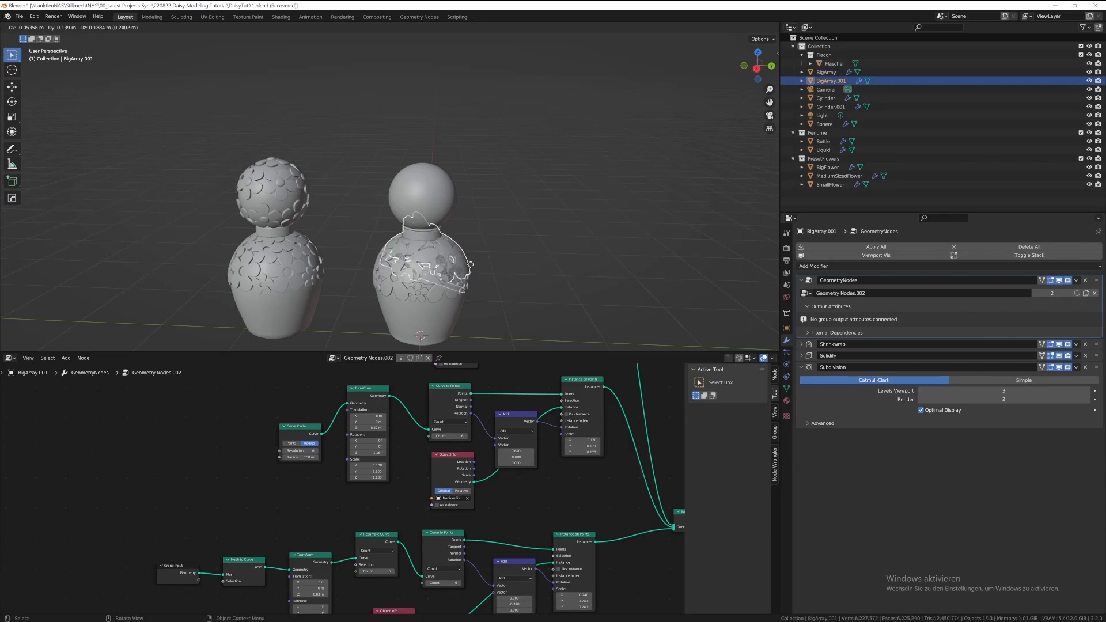
key("z")
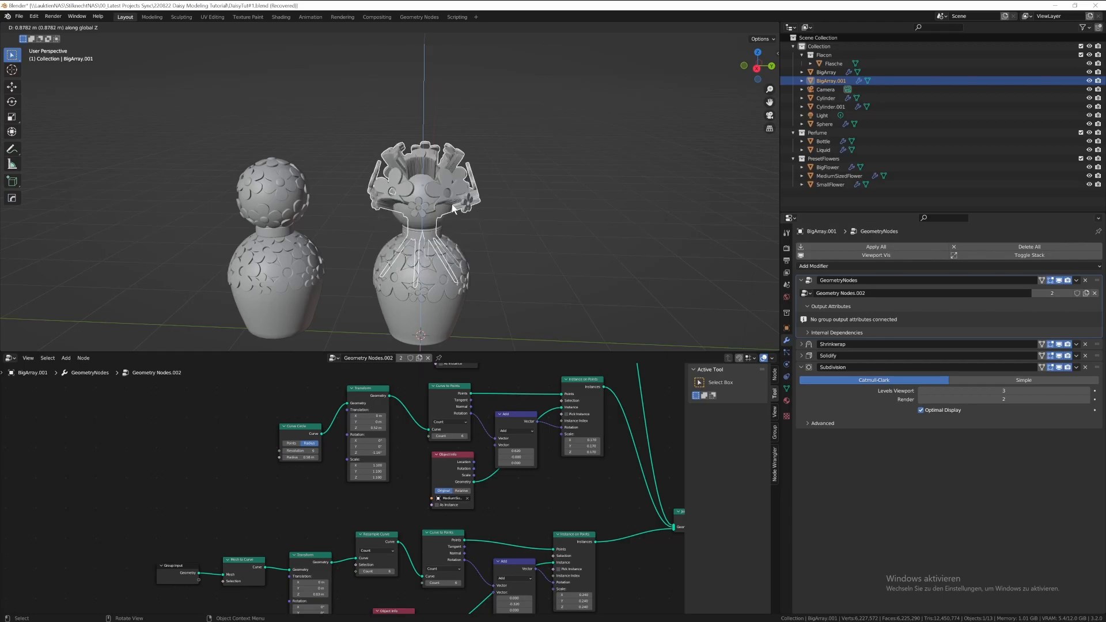
left_click(453, 208)
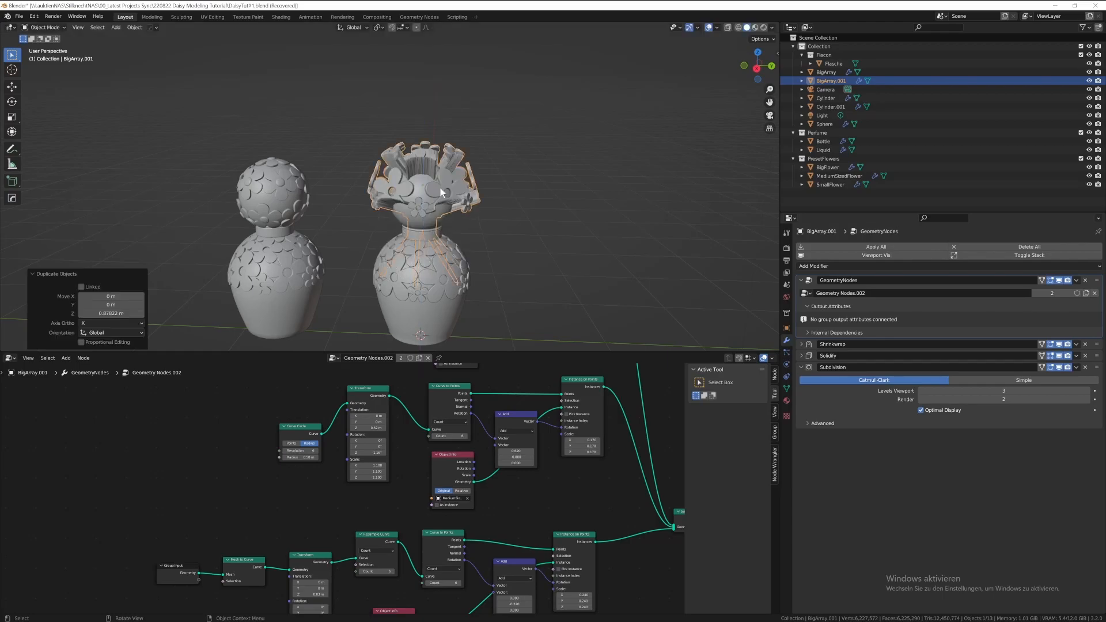
- Disable the copied array's Shrinkwrap and Solidify modifiers in the viewport and make its node group a single-user copy
left_click(1058, 356)
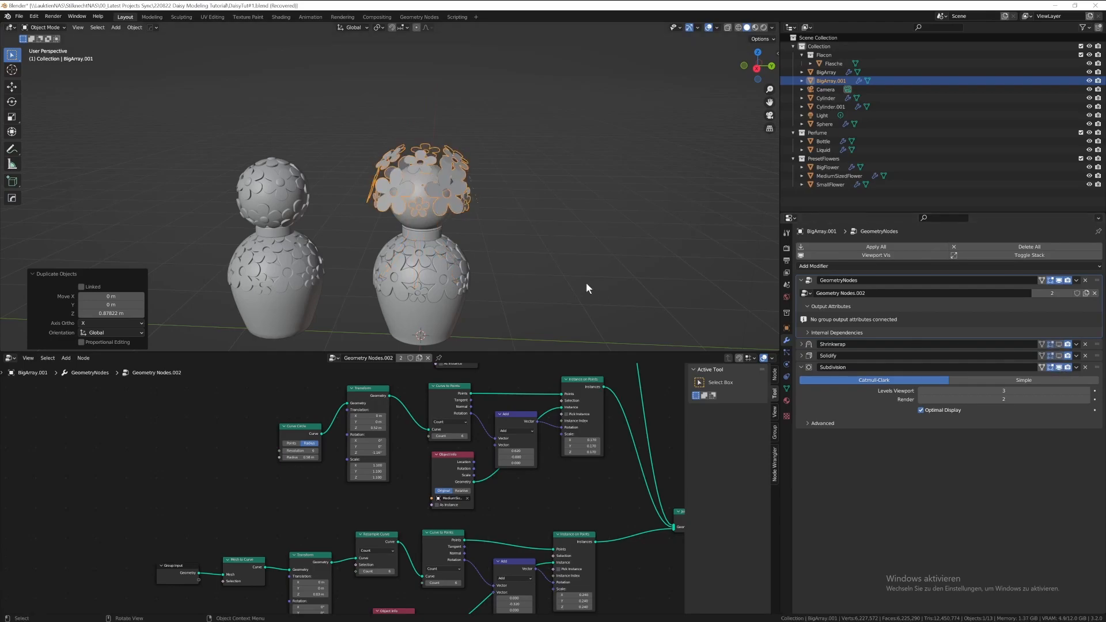
scroll(416, 171, "up", 5)
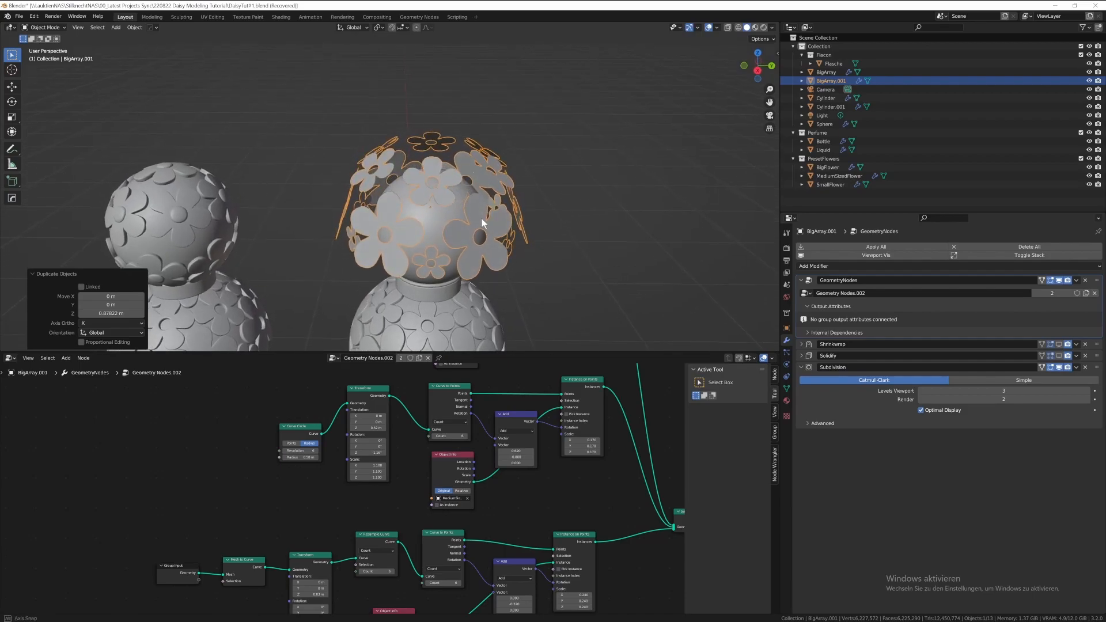
scroll(478, 230, "down", 3)
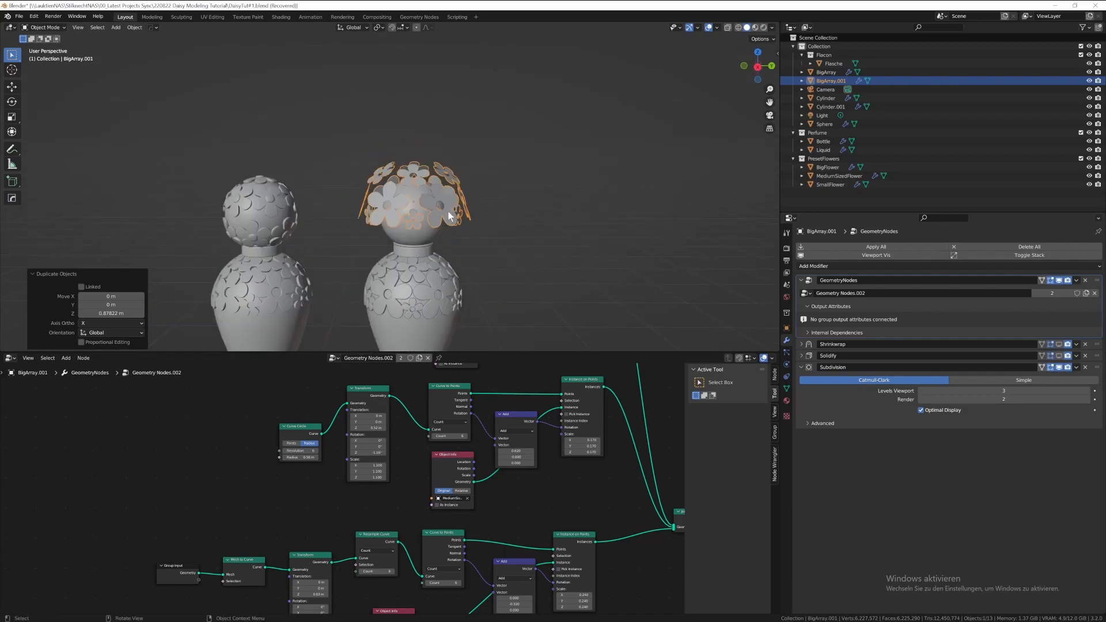
scroll(460, 538, "down", 2)
key("ctrl+z")
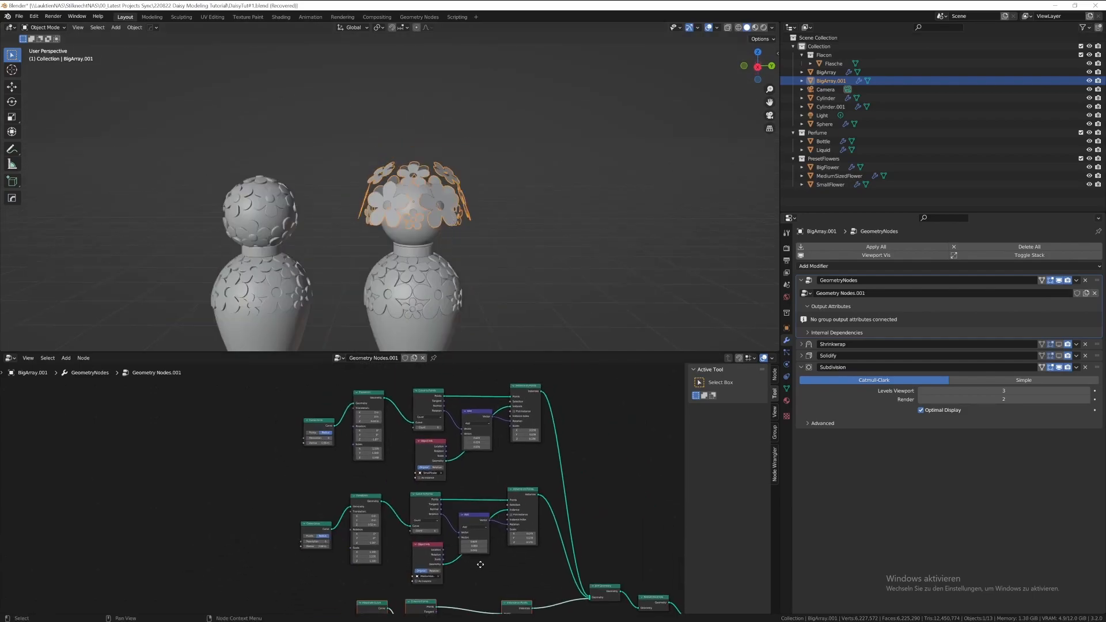
- Delete the small and medium flower node branches from the copied node group
left_click_drag(254, 389, 544, 567)
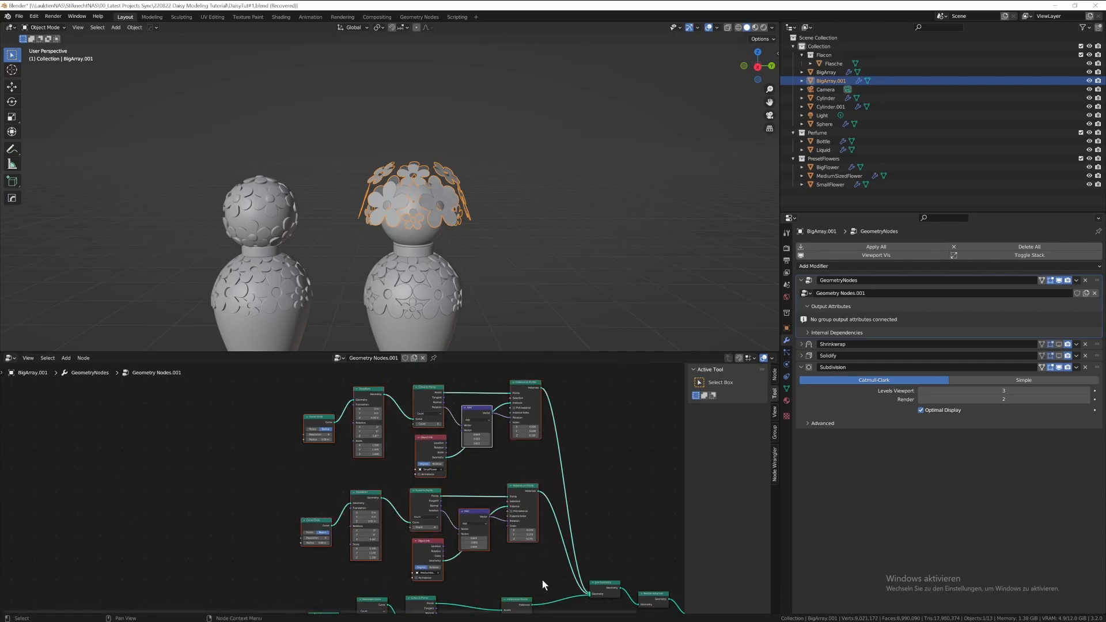
key("x")
middle_click_drag(527, 572, 527, 537)
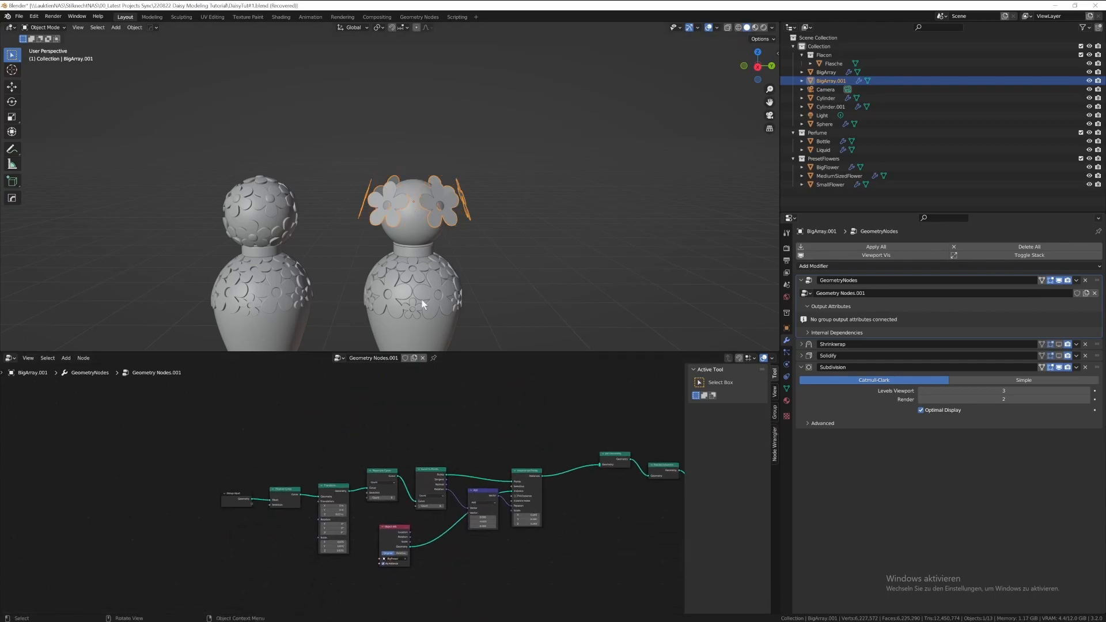
- Change the remaining Object Info node's object to MediumSizedFlower
scroll(424, 550, "up", 3)
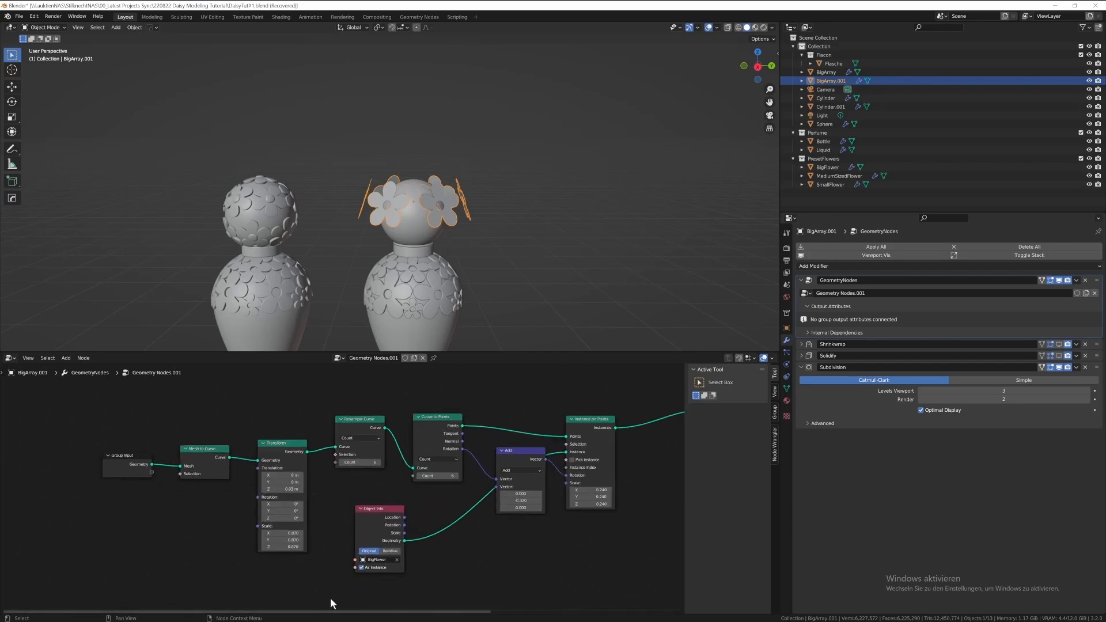
left_click(378, 559)
type("m")
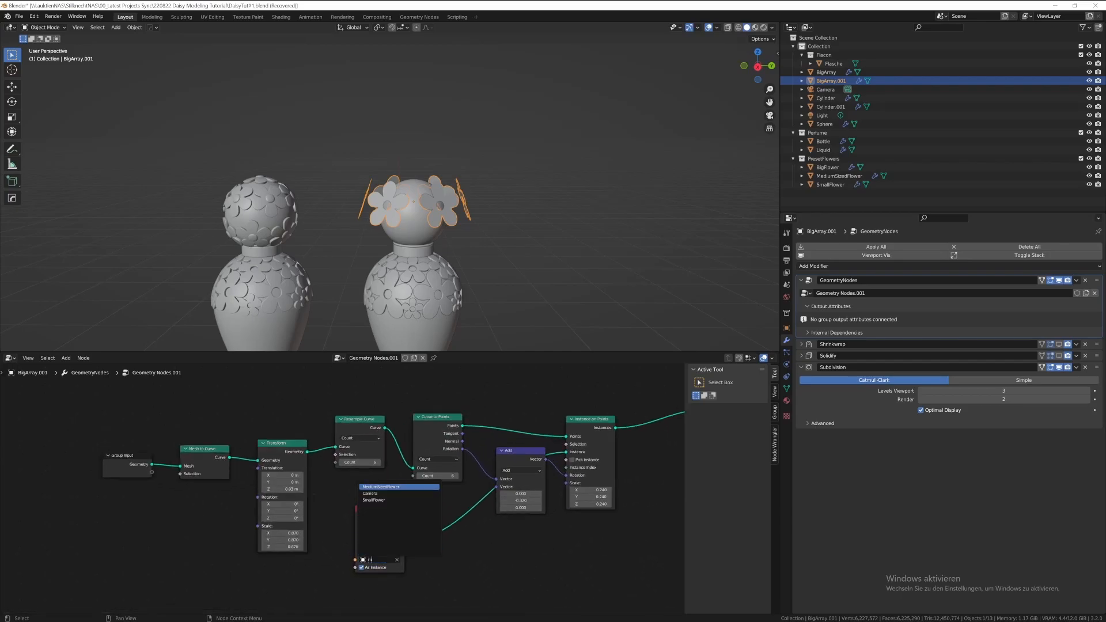
key("Return")
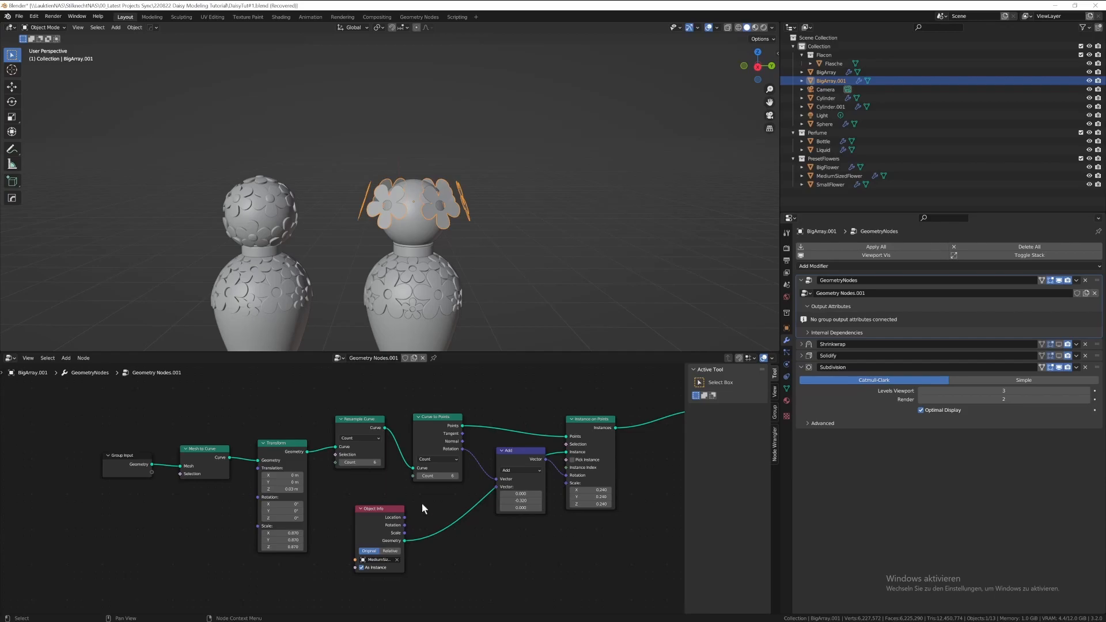
- Shrink the ring's Transform scale to fit around the stopper and set the instance scale to 0.220 on all axes
scroll(411, 199, "up", 6)
scroll(469, 259, "down", 4)
middle_click_drag(498, 271, 465, 244, "shift")
middle_click_drag(409, 216, 404, 257)
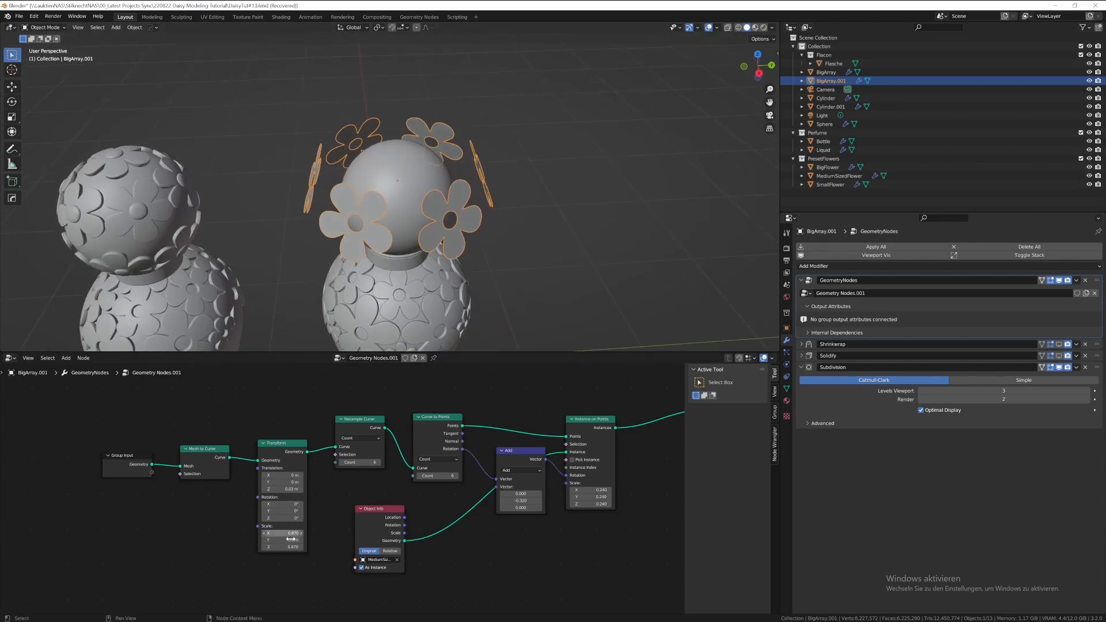
mouse_move(282, 532)
left_mouse_down()
mouse_move(251, 532)
mouse_move(286, 533)
left_mouse_up()
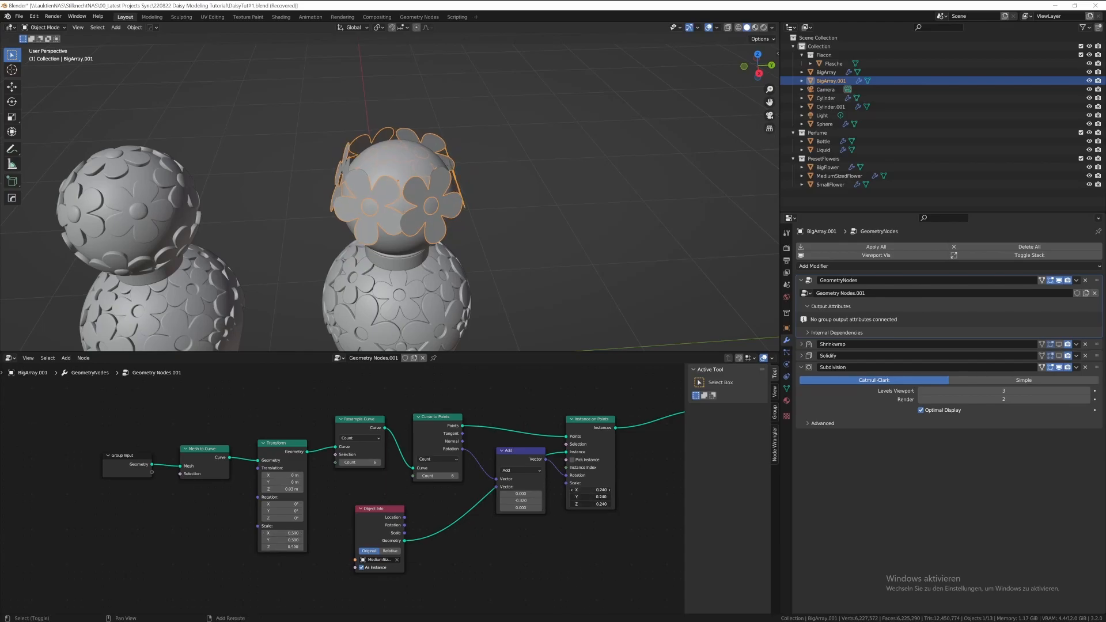
mouse_move(590, 490)
left_mouse_down("shift")
mouse_move(573, 490)
mouse_move(583, 490)
left_mouse_up("shift")
- Set the Add node's Y value to -0.360 and re-enable the Shrinkwrap and Solidify modifiers in the viewport
middle_click_drag(512, 236, 448, 221)
left_click_drag(516, 500, 498, 500)
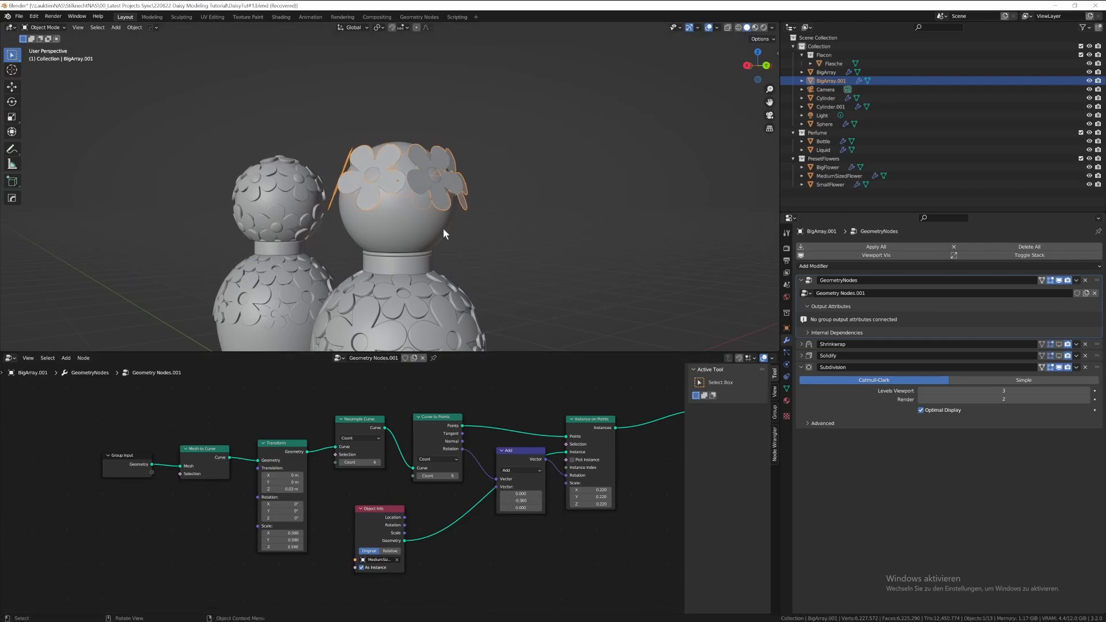
middle_click_drag(443, 230, 523, 277)
left_click_drag(1059, 344, 1059, 356)
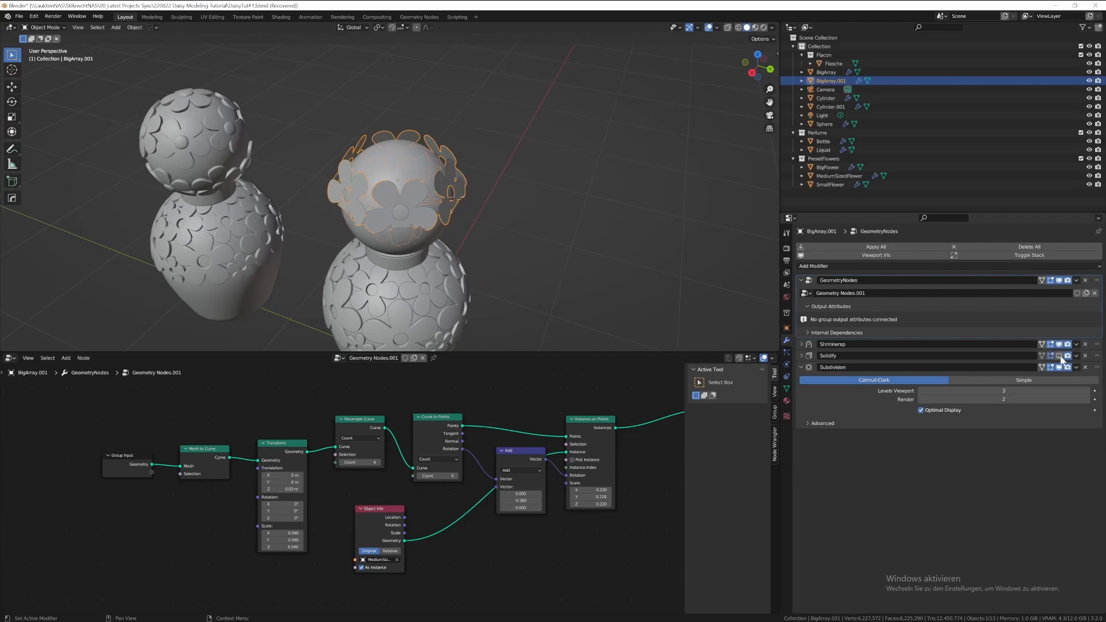
left_click(549, 216)
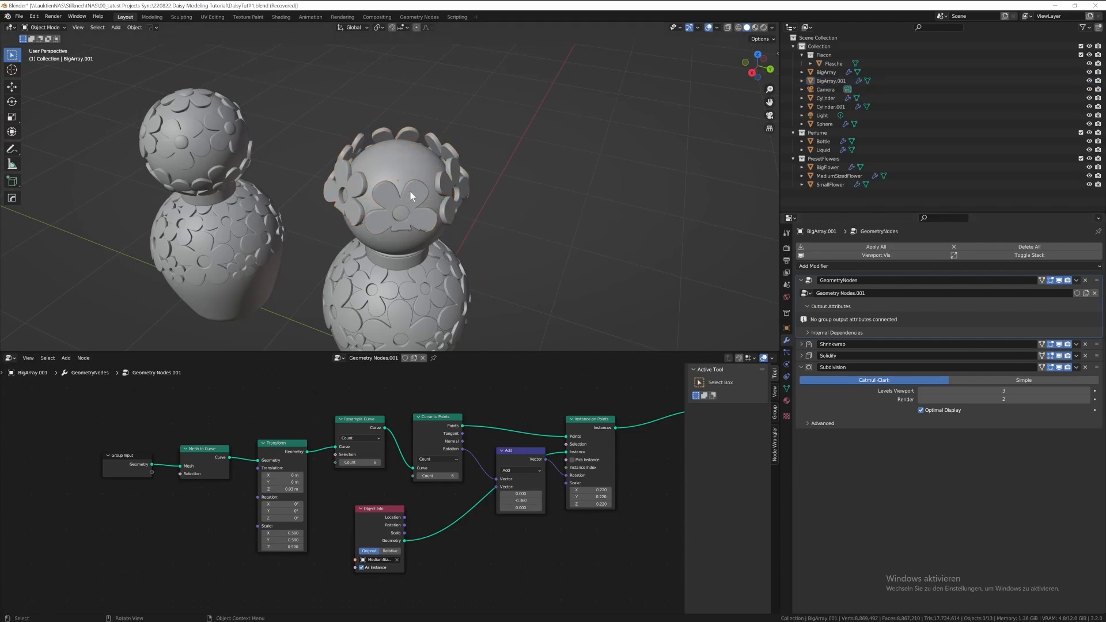
- Replace the Shrinkwrap modifier's target on the stopper's flower array with the Sphere object
left_click(416, 162)
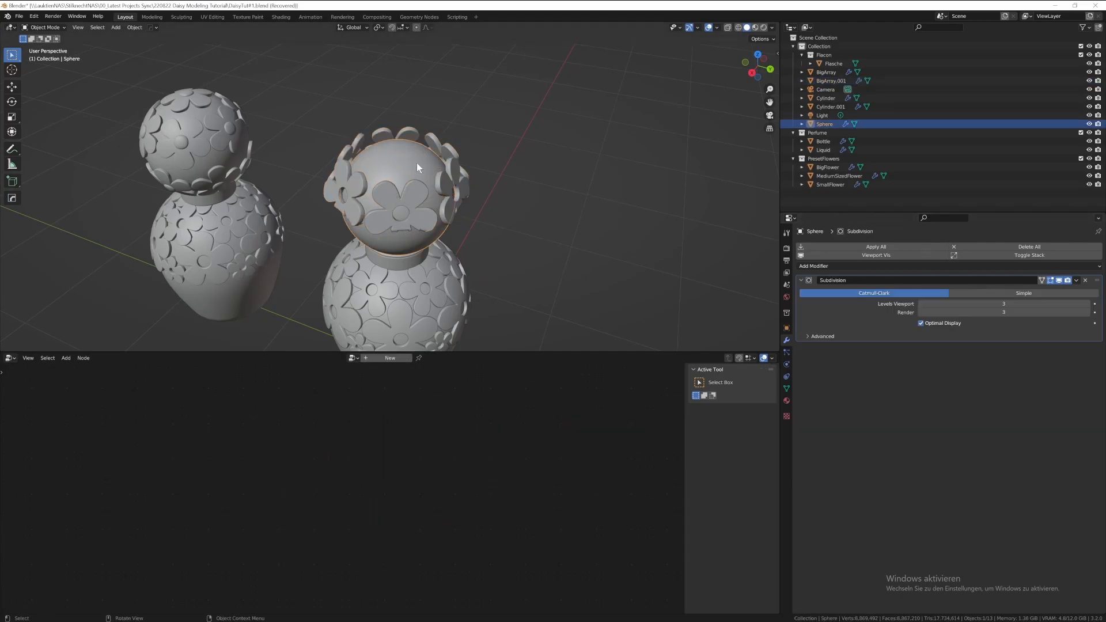
left_click(401, 198)
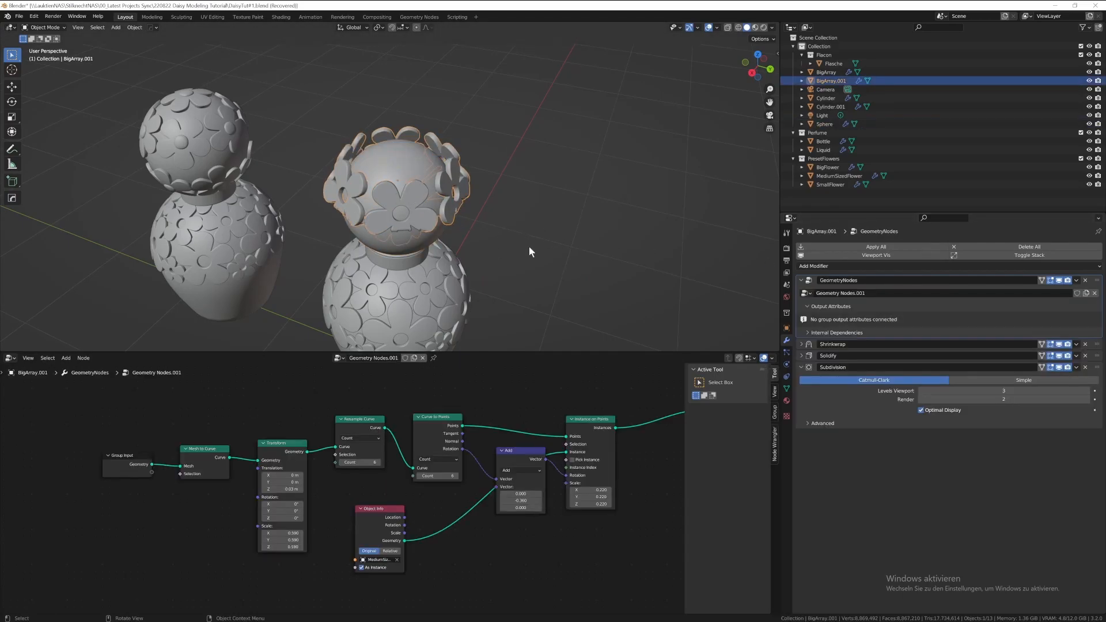
left_click(802, 344)
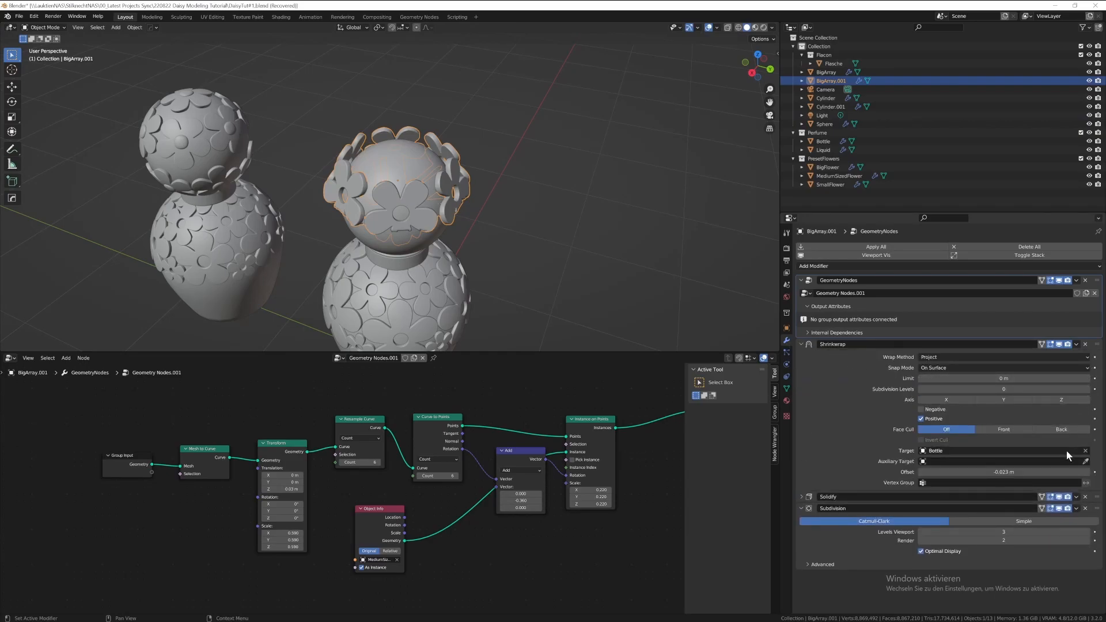
left_click(1086, 461)
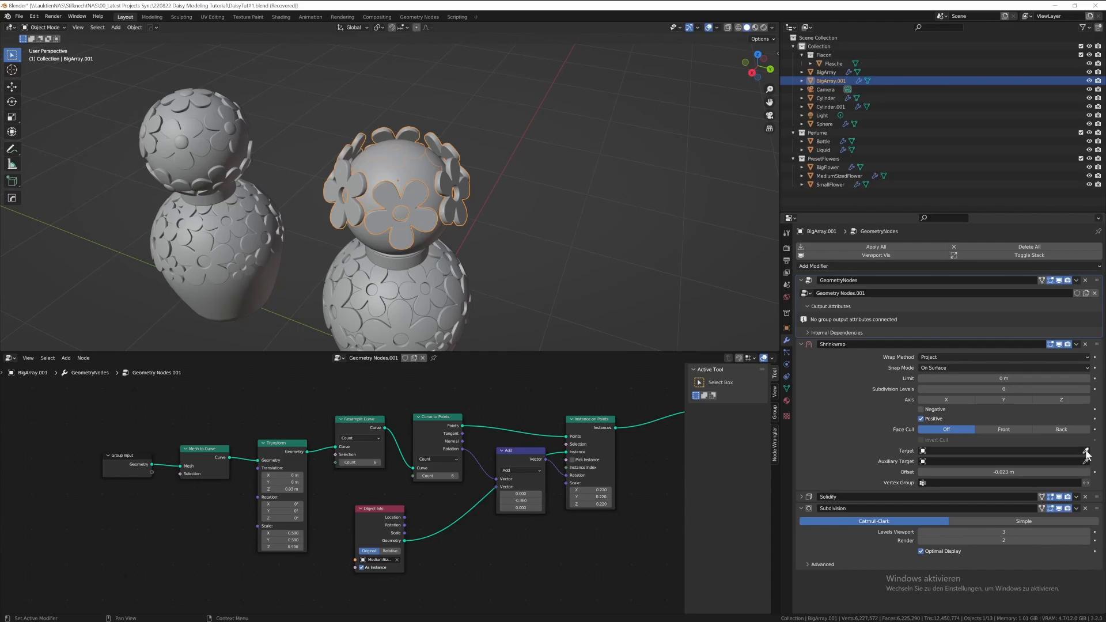
left_click(406, 159)
left_click(516, 201)
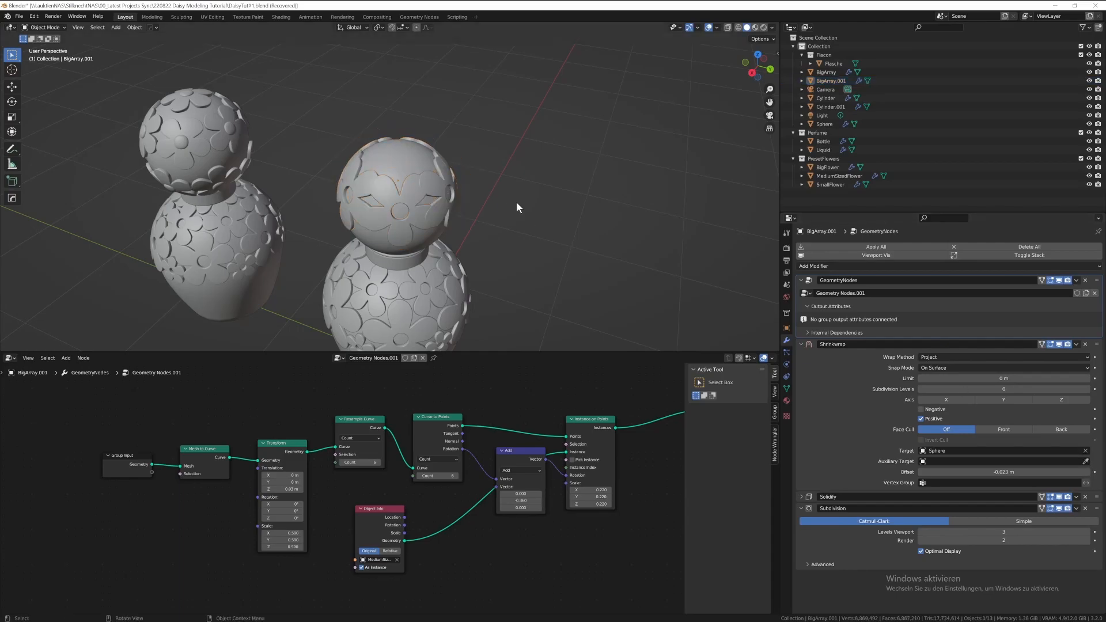
- Set the stopper flowers' instance scale to 0.18 on all axes
left_click(436, 227)
middle_click_drag(440, 251, 496, 323)
type(".1")
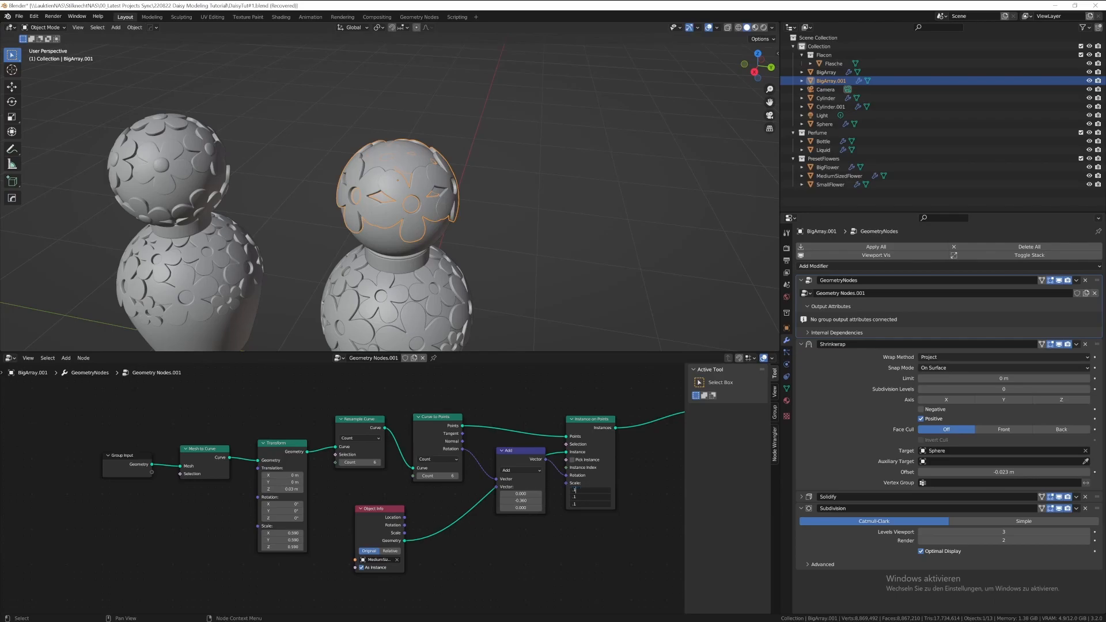
type("8")
key("Return")
left_click(495, 283)
- Raise the stopper's flower ring to a Transform Z translation of 0.12 m
middle_click_drag(461, 228, 433, 183)
left_click(385, 153)
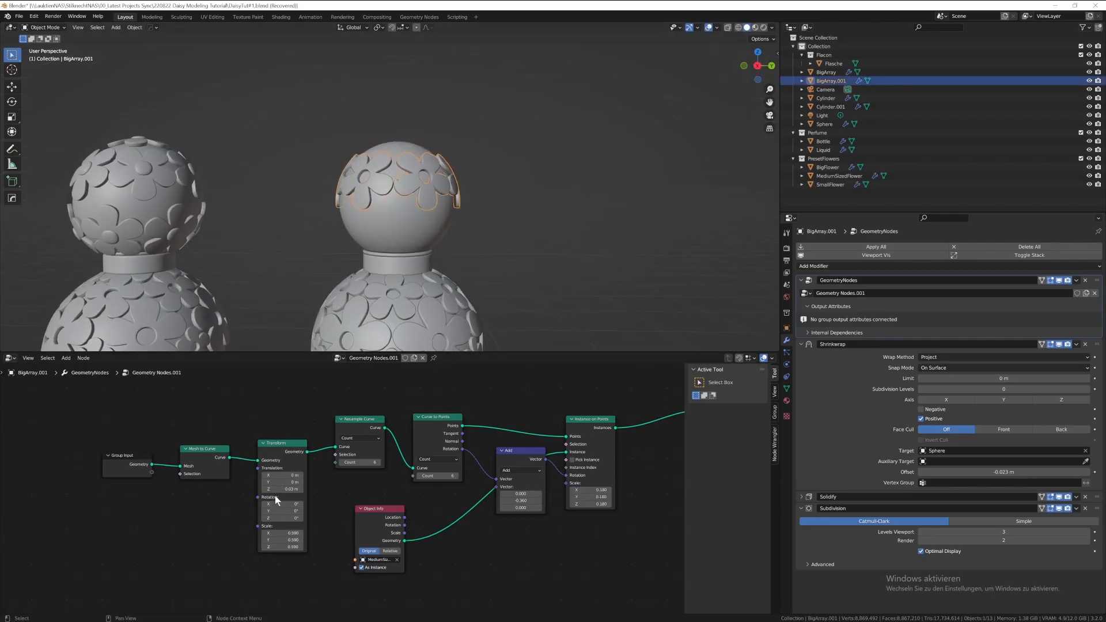
left_click_drag(282, 489, 305, 489, "shift")
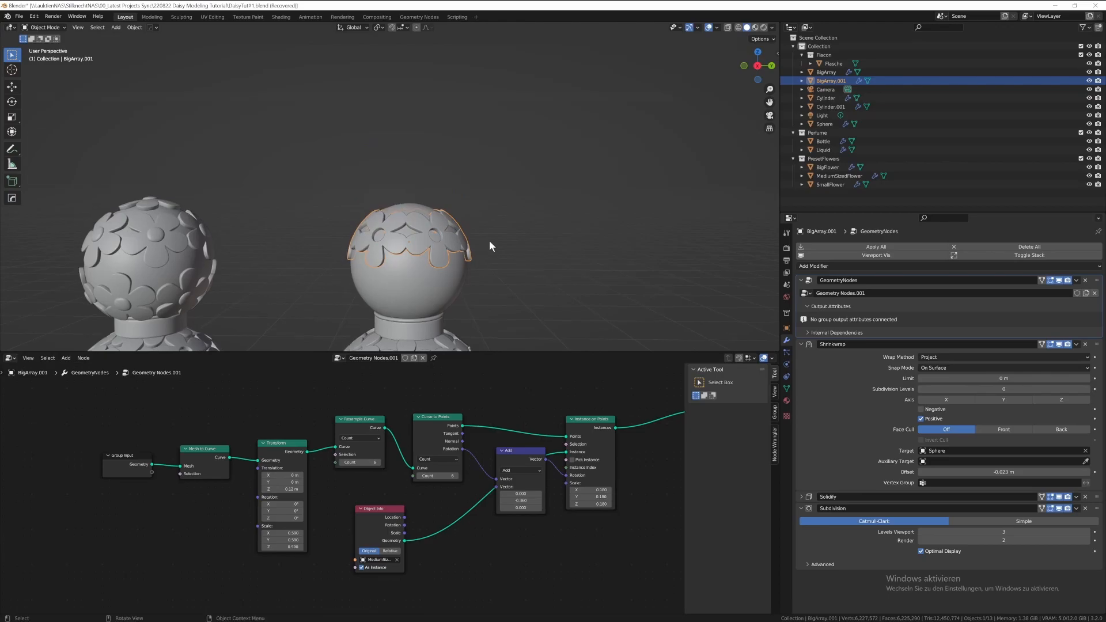
middle_click_drag(489, 240, 487, 216)
left_click_drag(591, 490, 590, 504)
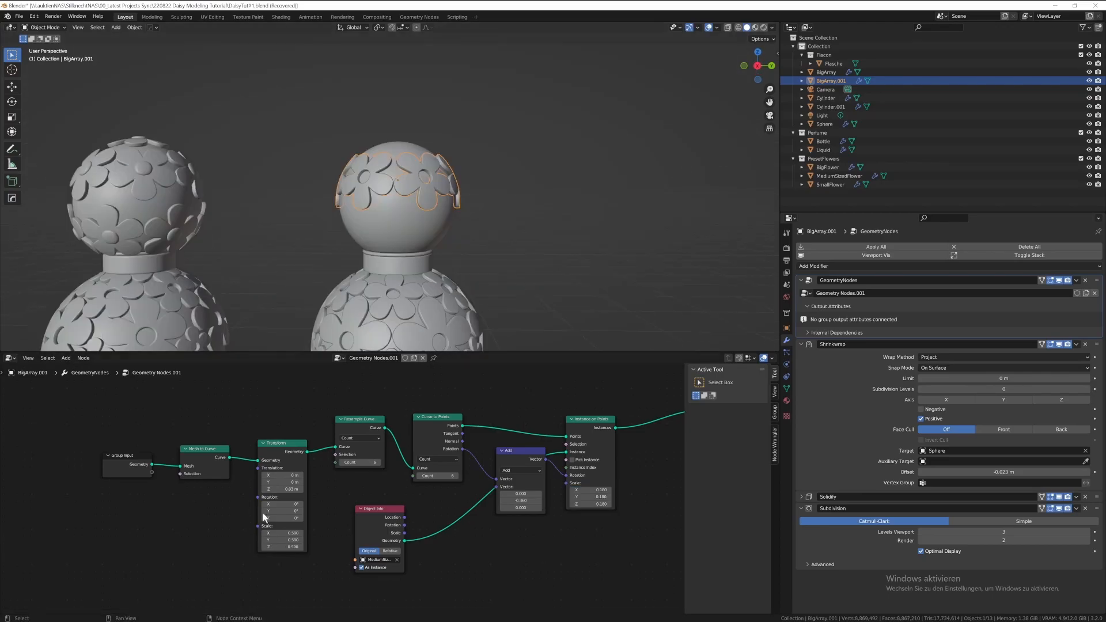
left_click_drag(282, 489, 307, 489, "shift")
- Set the stopper flowers' instance scale to 0.17 on all axes and check their fit around the sphere
middle_click_drag(482, 224, 485, 254)
left_click_drag(593, 489, 593, 504)
type(".17")
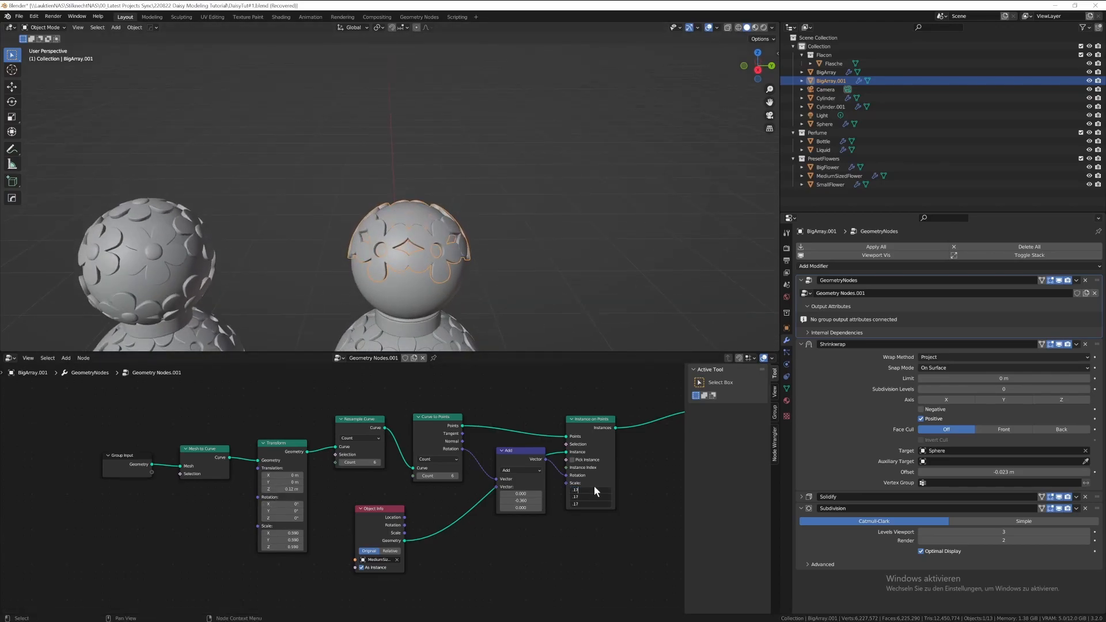
key("Return")
left_click(482, 282)
middle_click_drag(460, 285, 435, 261)
middle_click_drag(530, 286, 539, 273)
- Add a UV Sphere node above the stopper flower ring's node chain
middle_click_drag(317, 391, 330, 474)
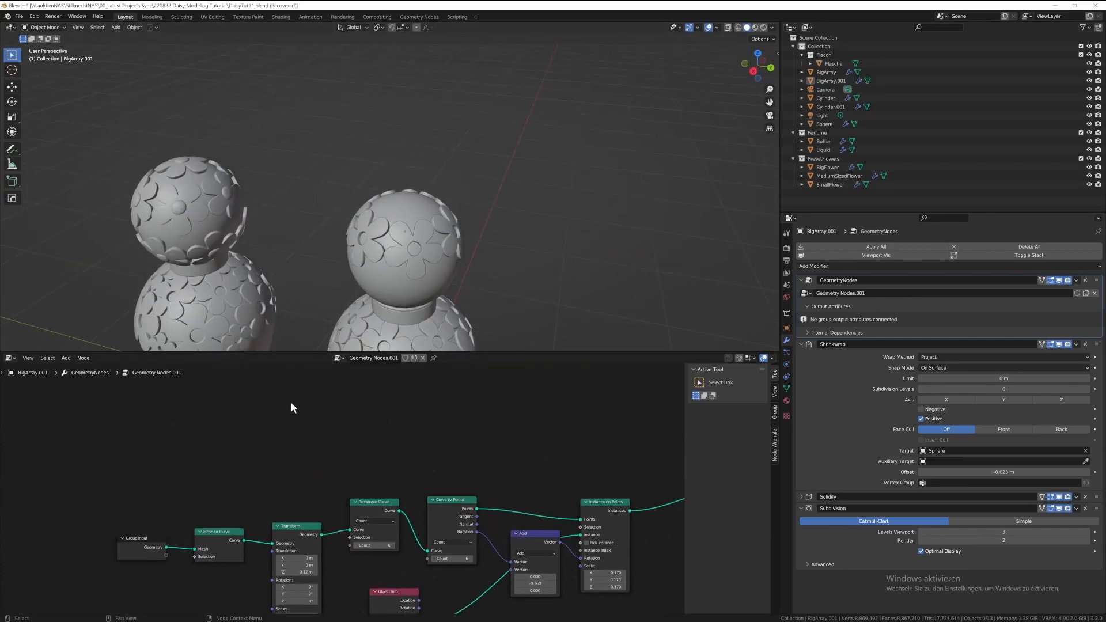
key("shift+a")
type("ssphere")
key("Return")
left_click(298, 407)
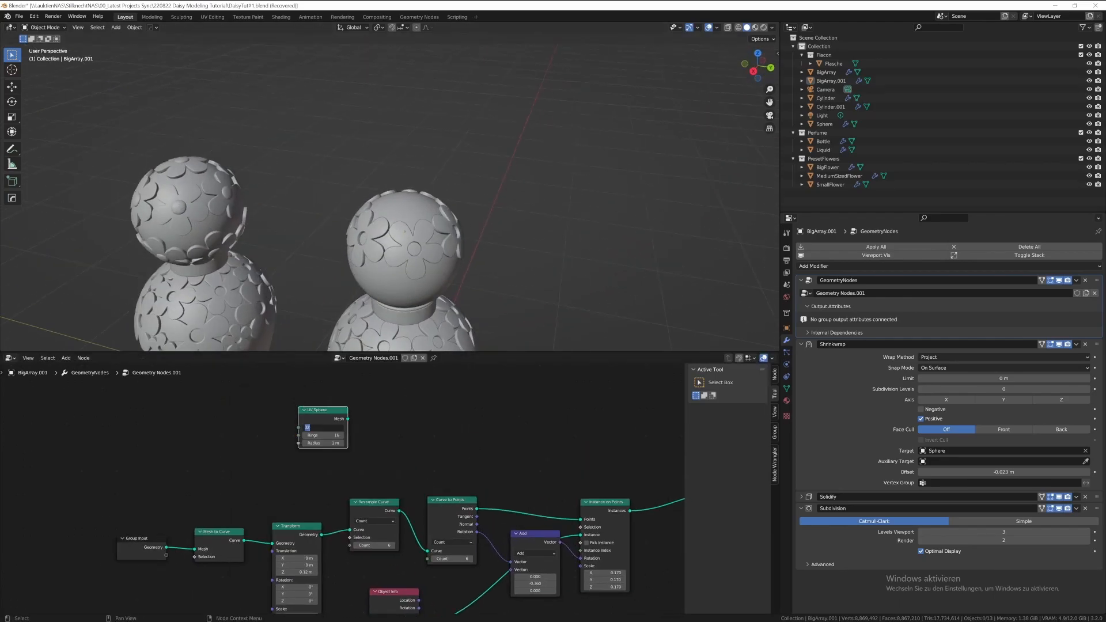
middle_click_drag(311, 429, 324, 414)
key("g")
left_click(416, 556)
key("shift+a")
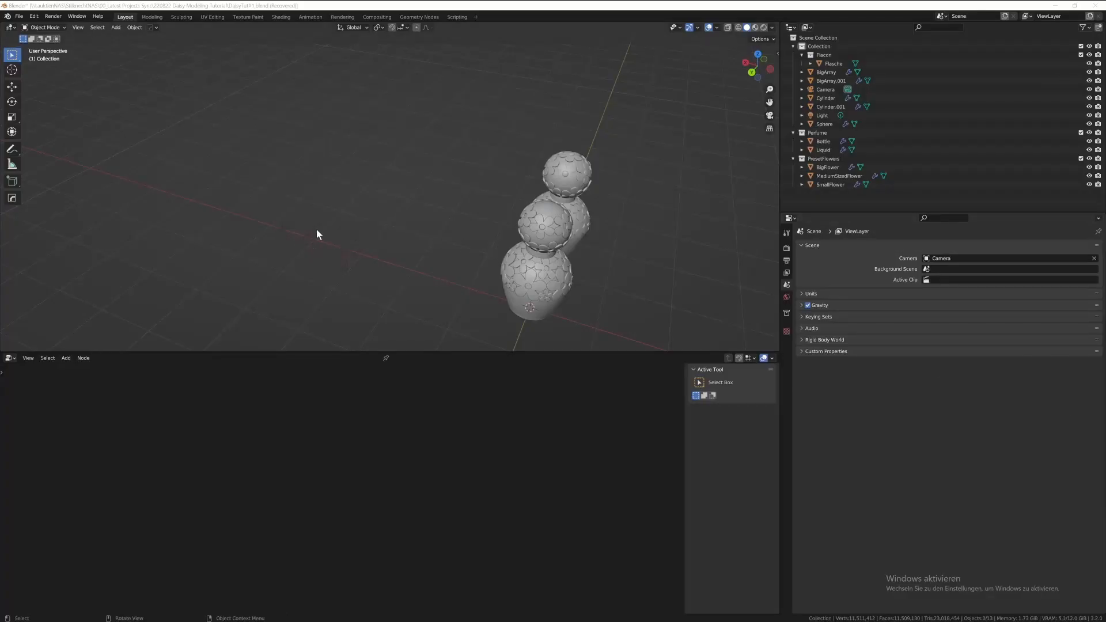
- Duplicate the MediumSizedFlower object and place the copy above the flower-covered stopper of the bottle at the origin
left_click(316, 230)
middle_click_drag(316, 230, 328, 287)
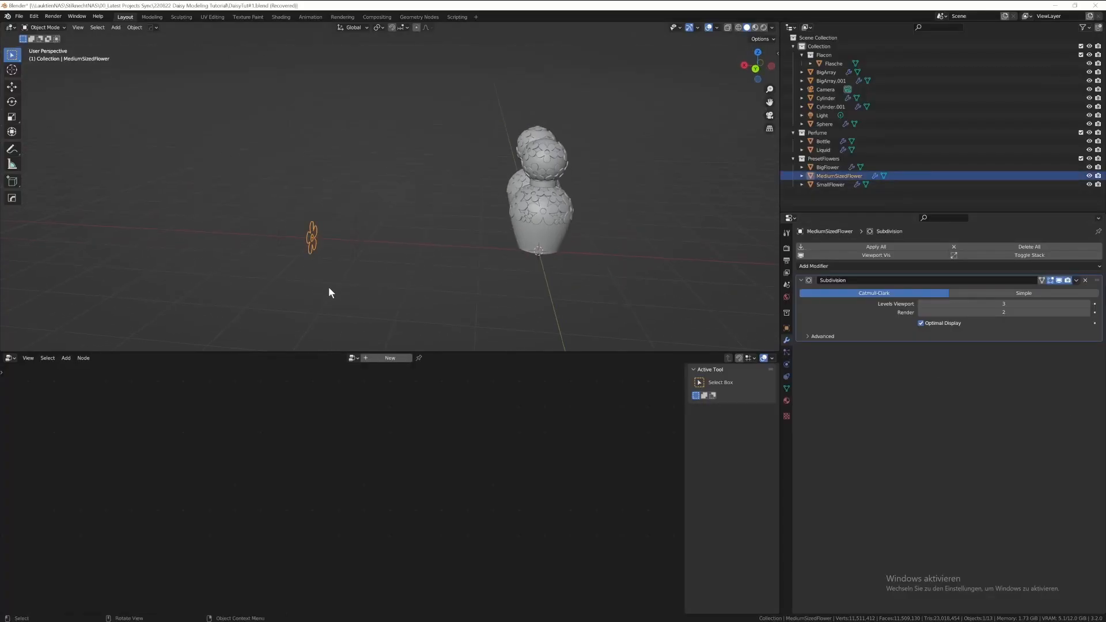
key("shift+d")
left_click(562, 169)
middle_click_drag(562, 169, 659, 157)
key("g")
left_click(615, 190)
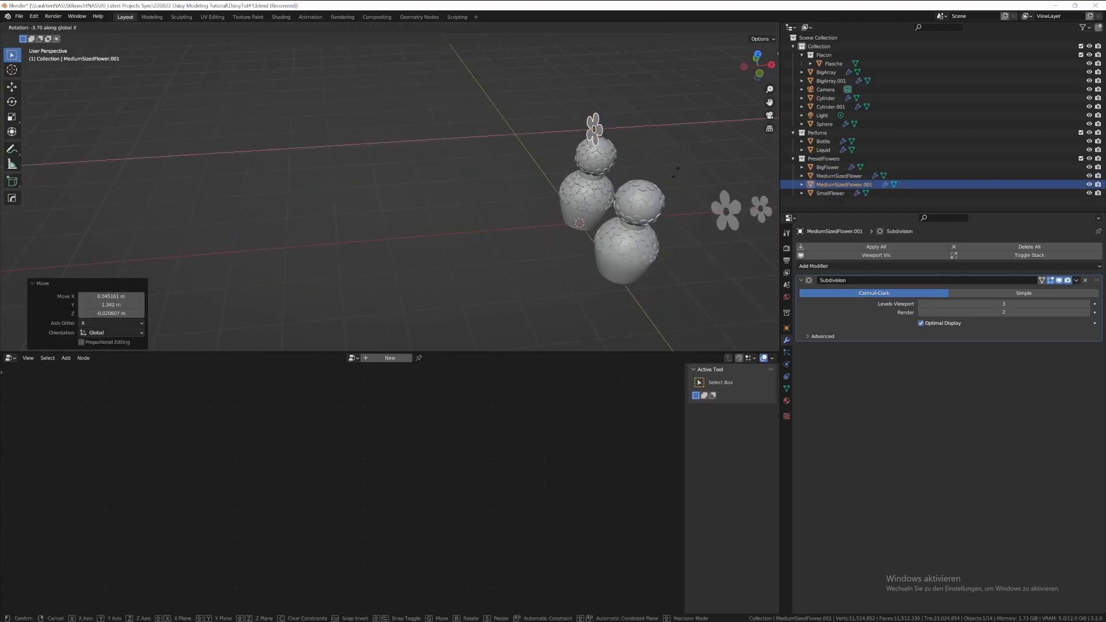
- Rotate the flower copy -90° about the Y axis so it lies flat over the stopper
key("r")
key("y")
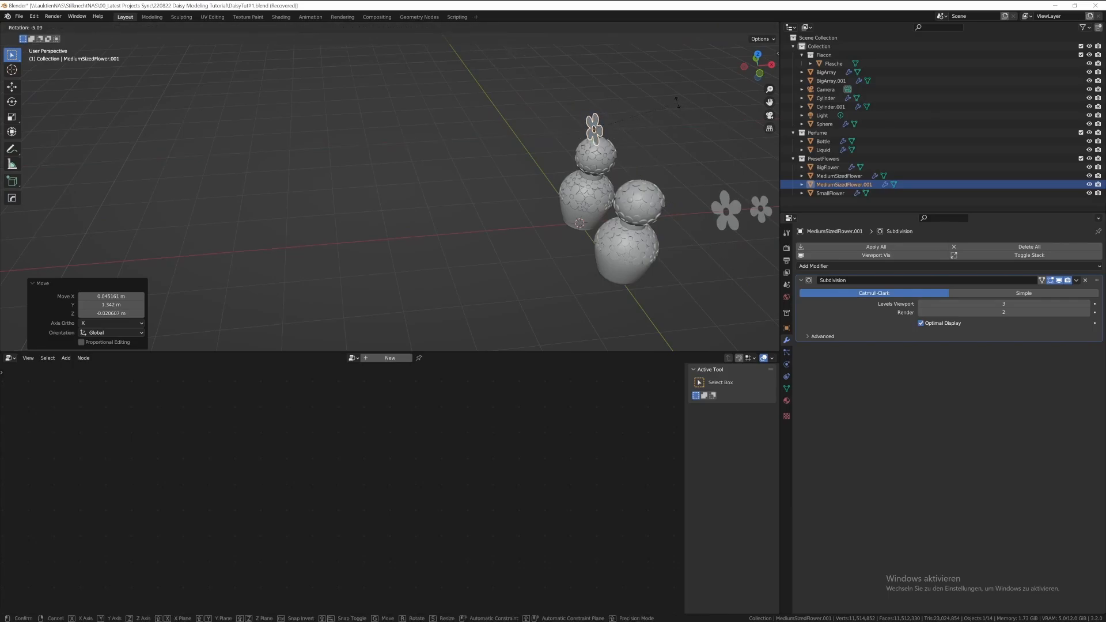
left_click(582, 80)
- In top view, centre the flower copy over the stopper, moving it about 0.118 m along X and -0.032 m along Y
key("KP_7")
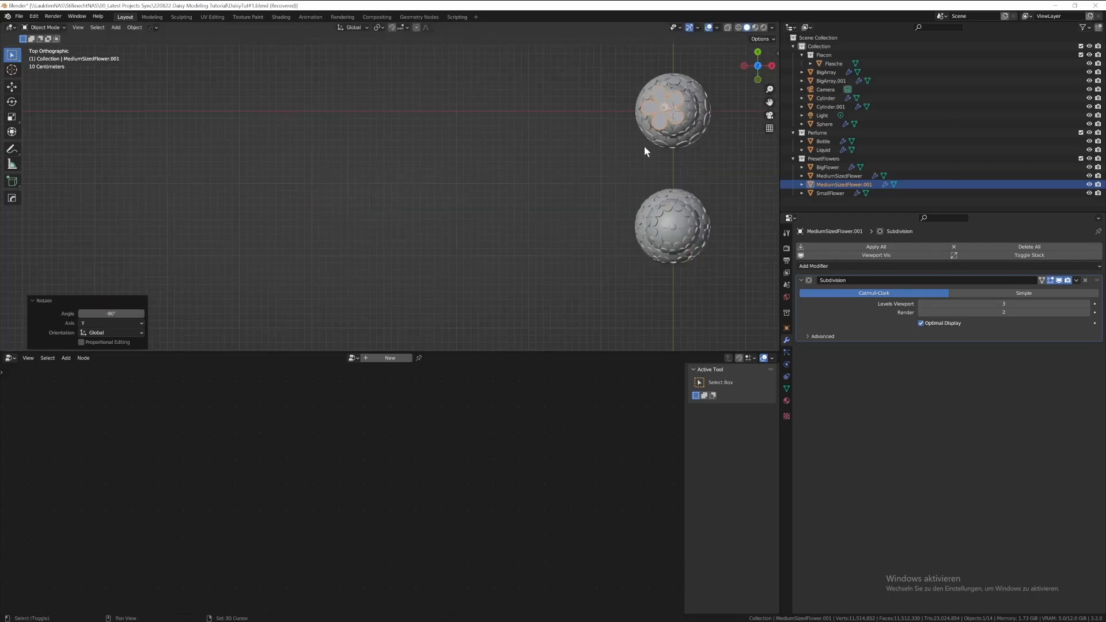
left_click_drag(644, 146, 506, 275, "shift")
scroll(552, 257, "up", 5)
middle_click_drag(611, 245, 393, 208, "shift")
key("g")
left_click(668, 294)
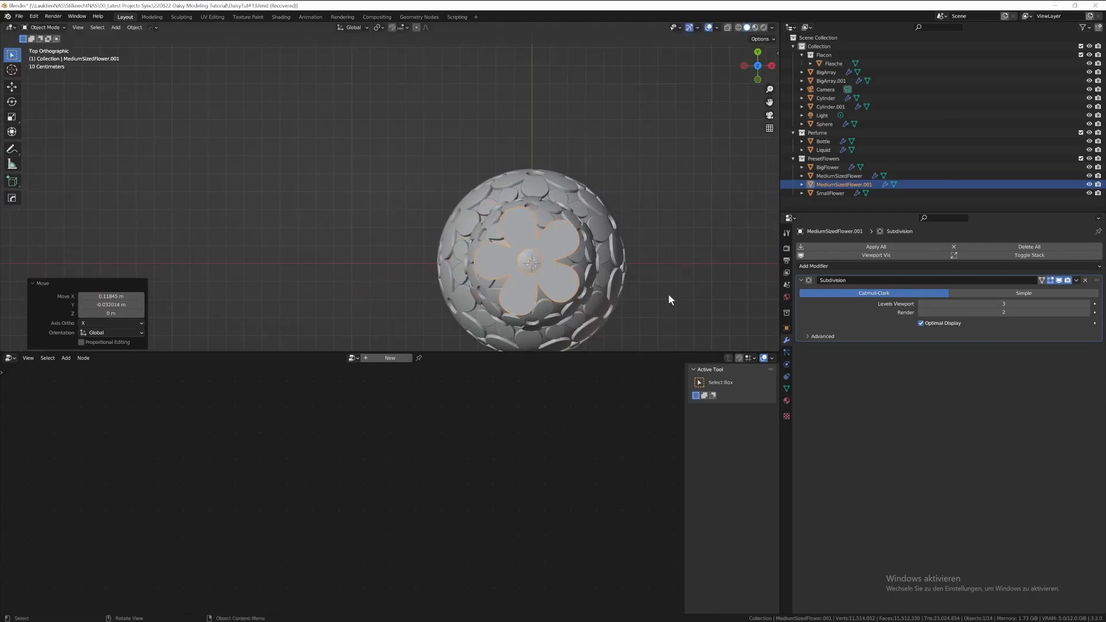
- Scale the flower copy to 0.524 and recentre it by about 0.011 m in X and -0.013 m in Y
key("s")
left_click(589, 281)
scroll(589, 281, "up", 3)
middle_click_drag(589, 281, 351, 168, "shift")
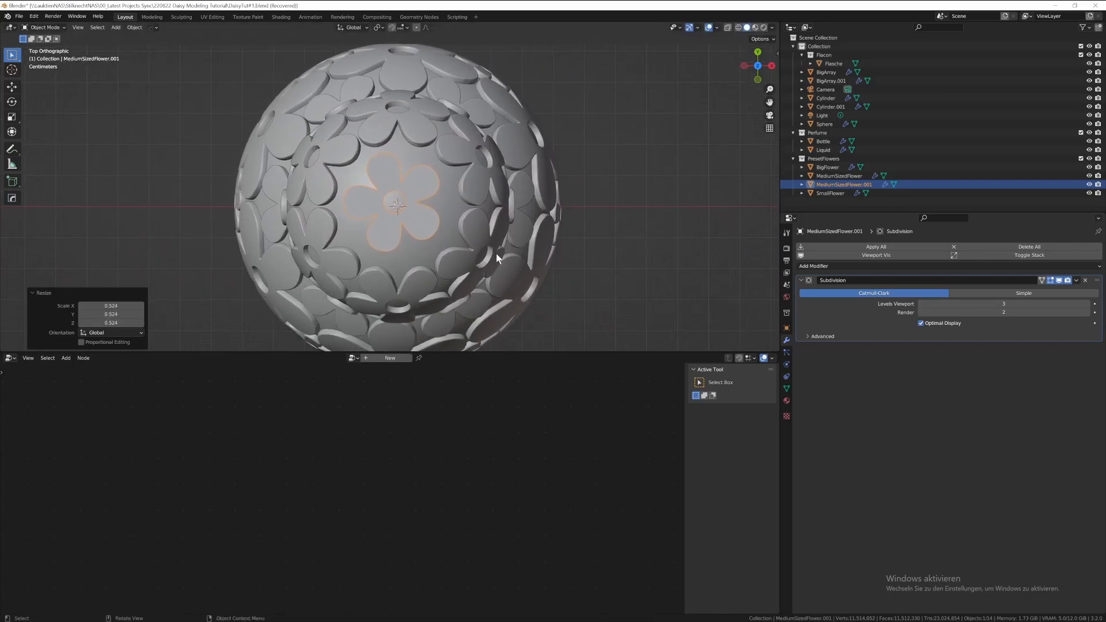
key("g")
left_click(500, 257)
- Lower the flower copy about 0.16 m along Z onto the top of the stopper
middle_click_drag(499, 258, 505, 174)
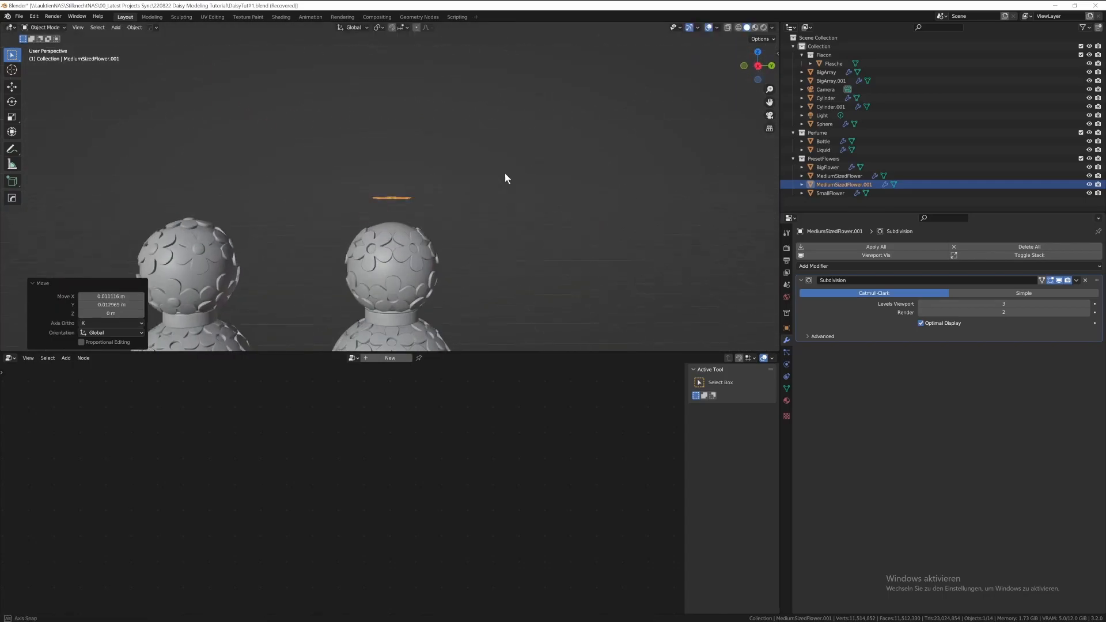
key("g")
key("z")
left_click(456, 224)
middle_click_drag(457, 225, 438, 271)
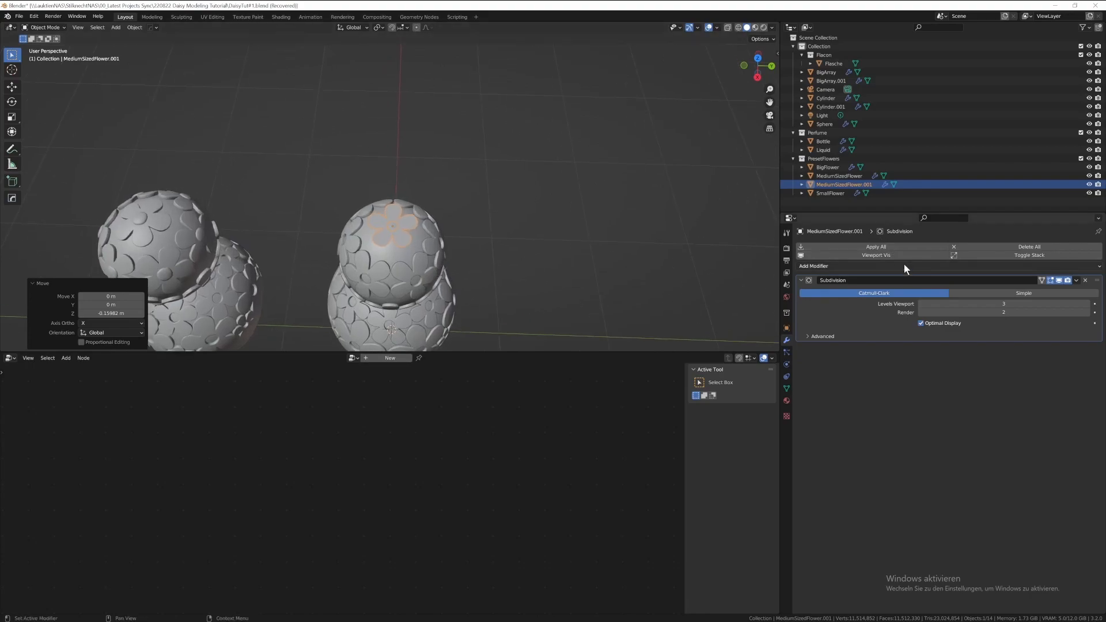
- Add a Shrinkwrap modifier to the flower on the stopper's top, targeting the stopper sphere with an offset of 0.008 m
left_click(904, 265)
left_click(1086, 381)
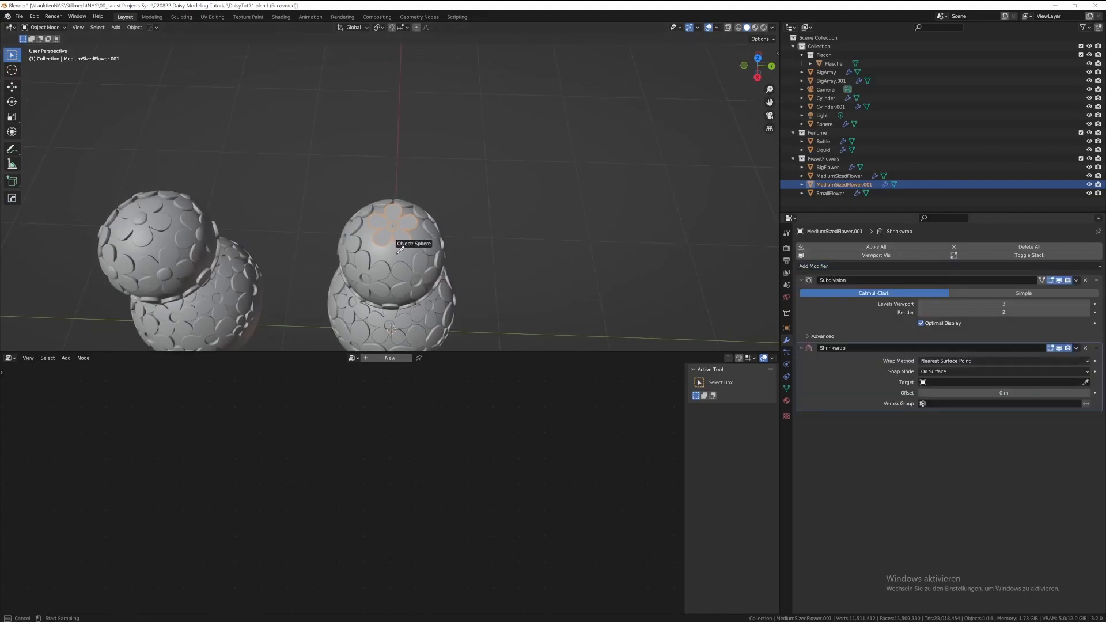
left_click(396, 240)
left_click_drag(1004, 393, 1022, 393)
- Add a Solidify modifier to the top flower and set its thickness to 0.244 m
left_click(972, 264)
left_click(913, 417)
left_click_drag(1003, 441, 1014, 441)
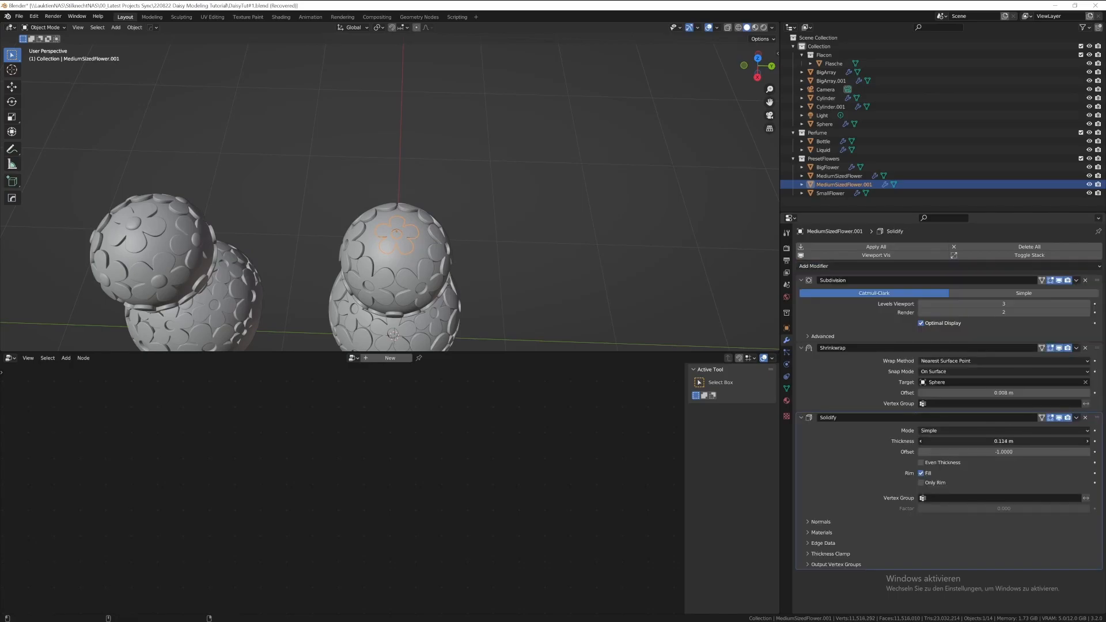
middle_click_drag(403, 224, 444, 210)
left_click_drag(1003, 441, 1017, 442)
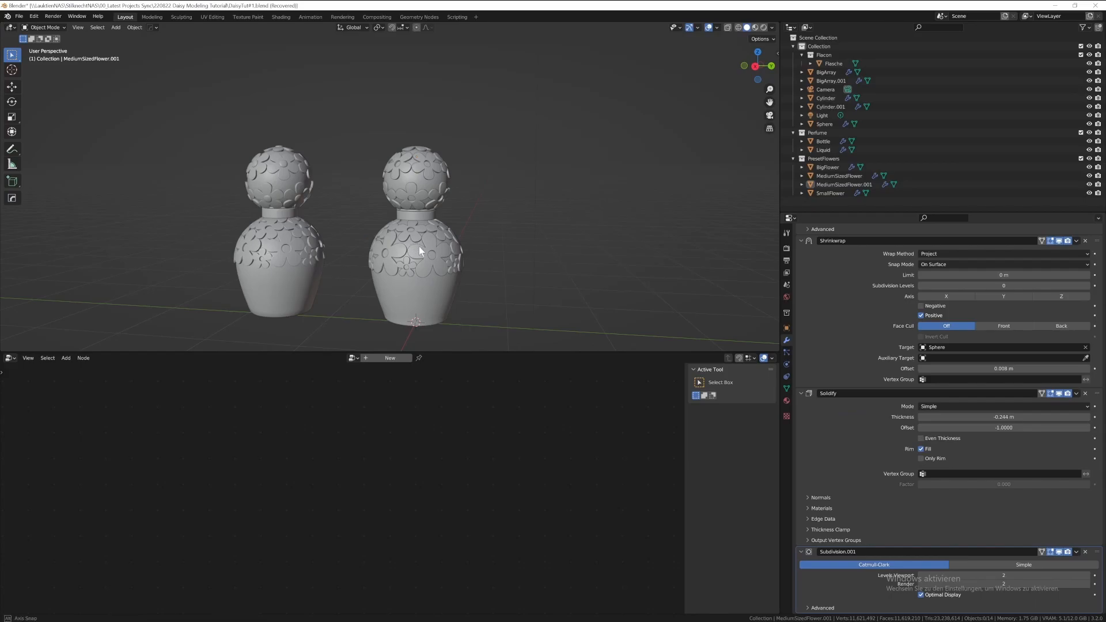
- Compare the flowers on both stoppers from several angles and inspect the node setup of the stopper's flower array
middle_click_drag(419, 252, 477, 236)
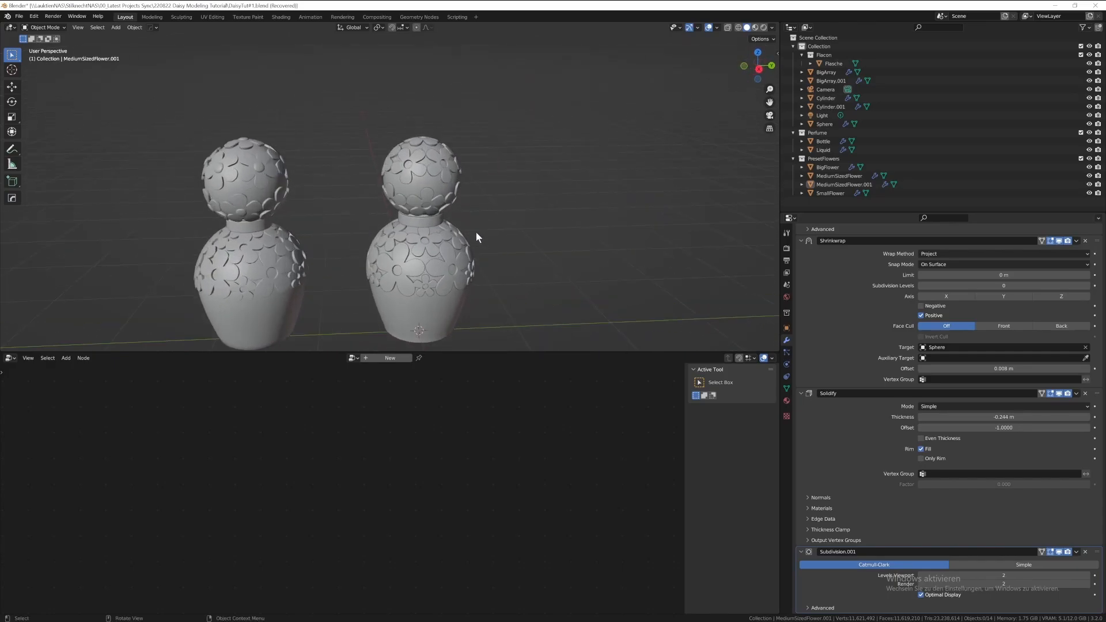
scroll(476, 237, "up", 3)
middle_click_drag(411, 223, 423, 265, "shift")
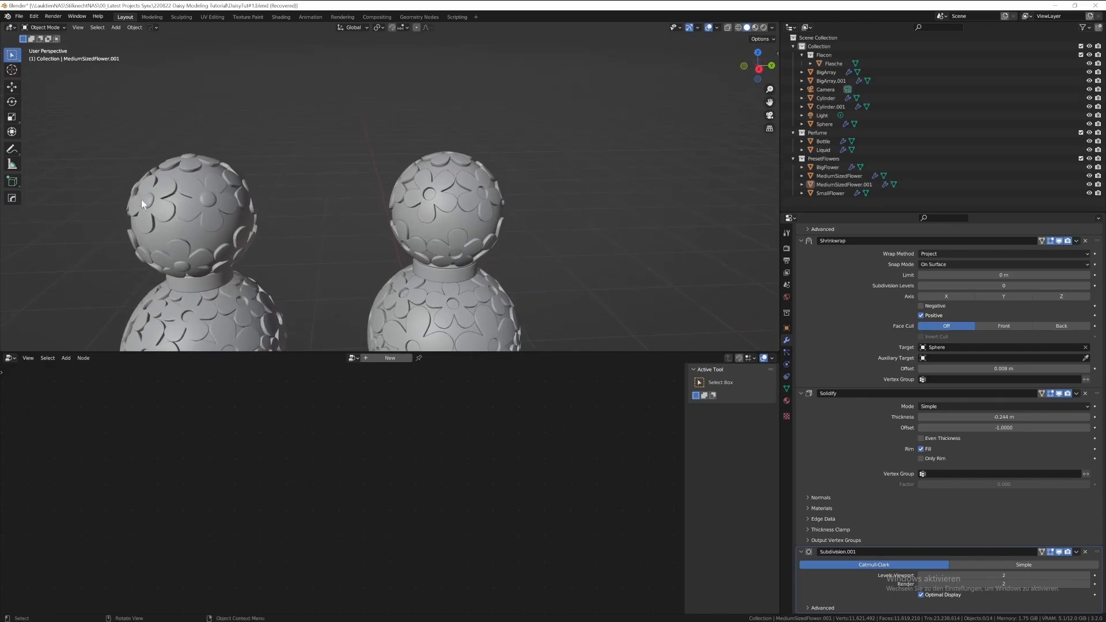
middle_click_drag(518, 208, 522, 221)
left_click(488, 212)
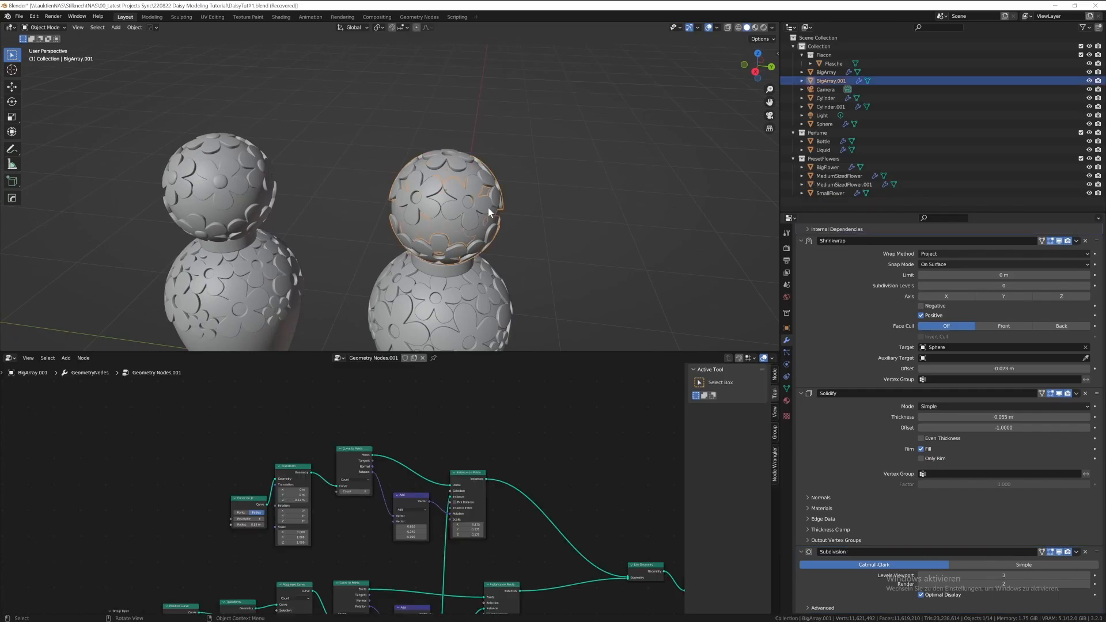
middle_click_drag(500, 261, 500, 228)
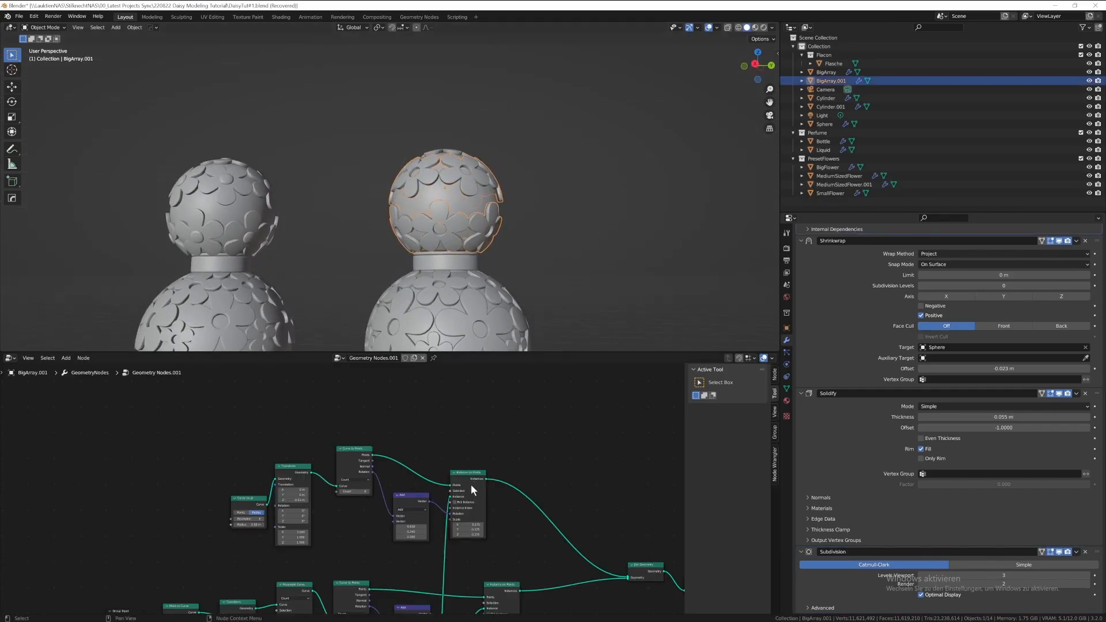
scroll(471, 489, "down", 4)
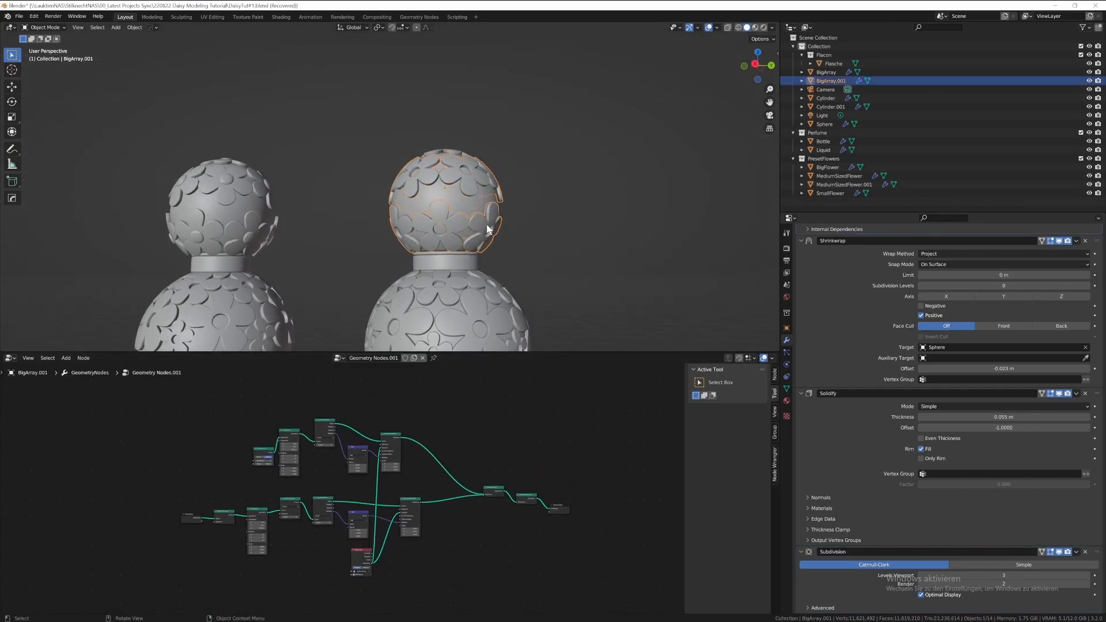
key("g")
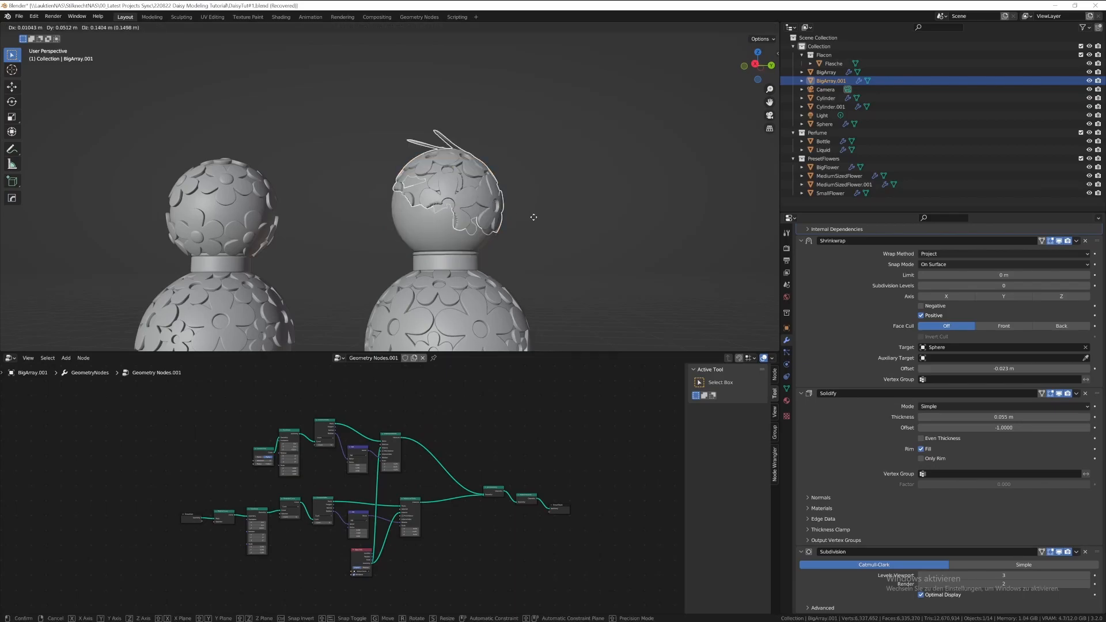
key("Escape")
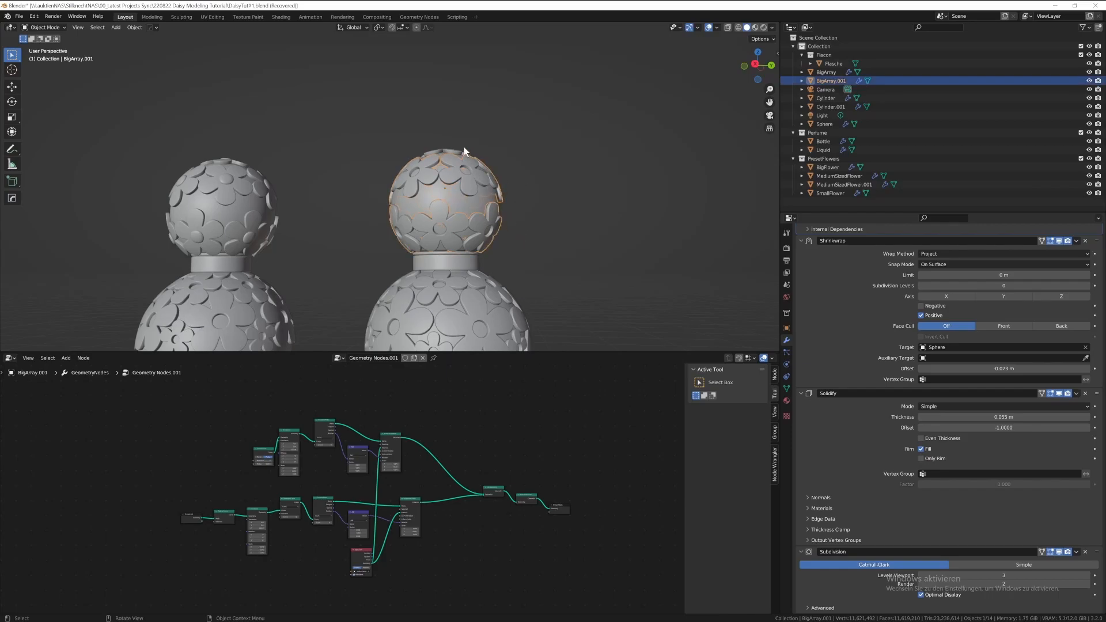
middle_click_drag(456, 217, 510, 270)
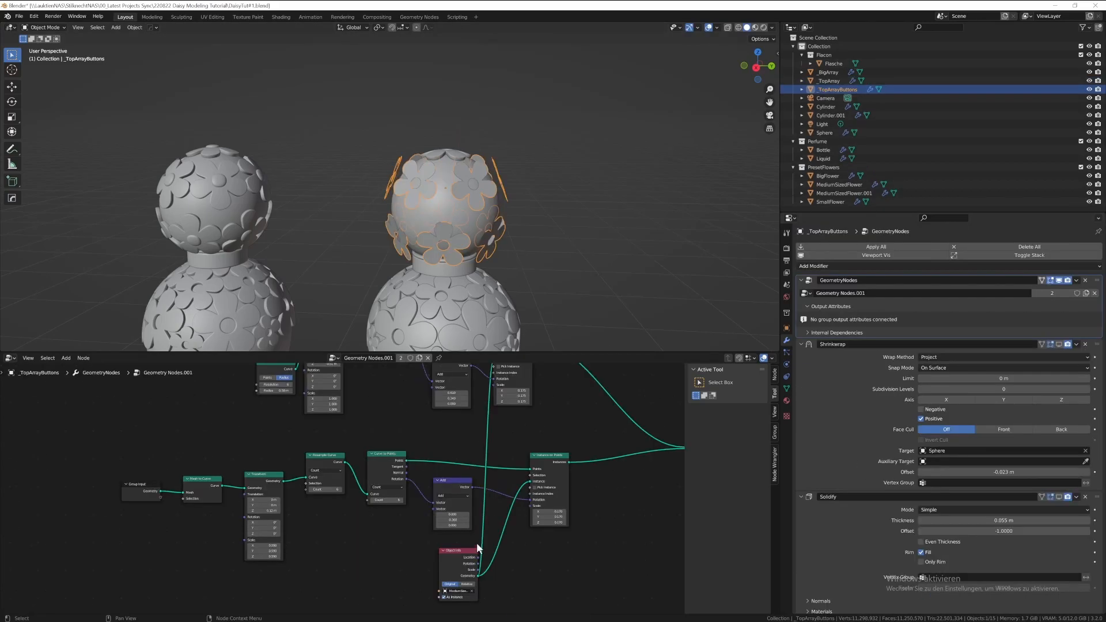
- Add a UV Sphere node with 16 segments and 16 rings to the button array's node tree
key("shift+a")
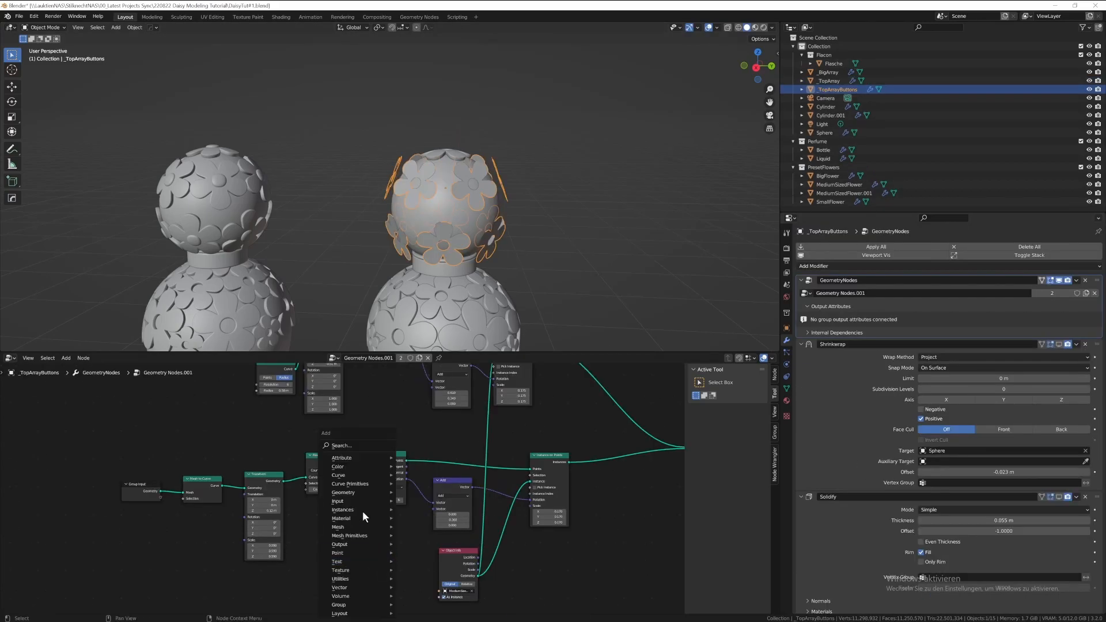
left_click(357, 446)
type("uv sphere")
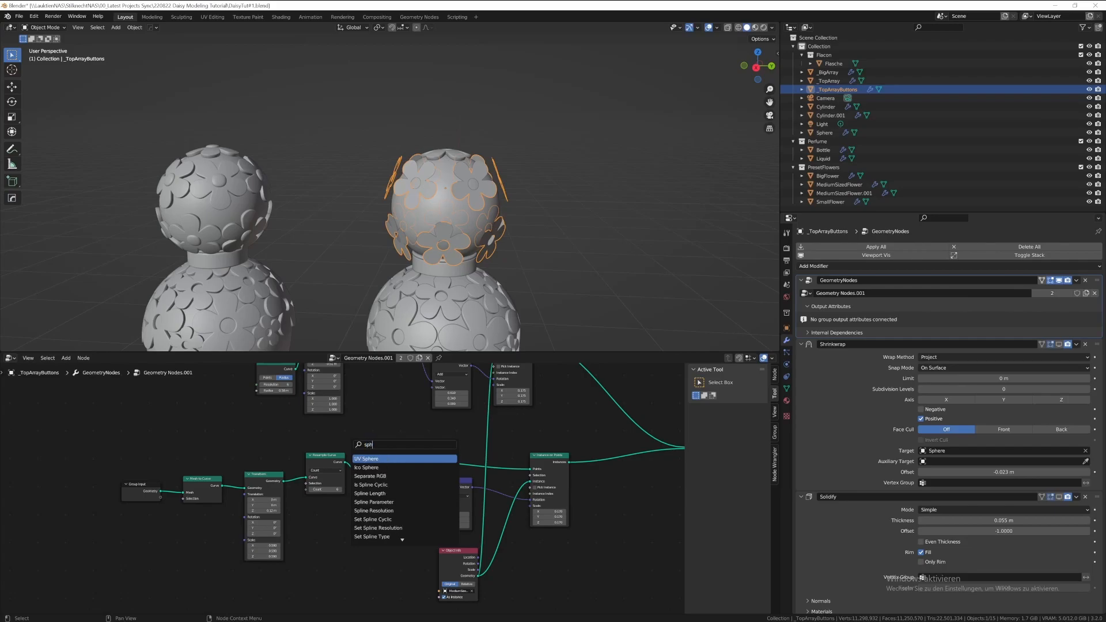
key("Return")
left_click(360, 560)
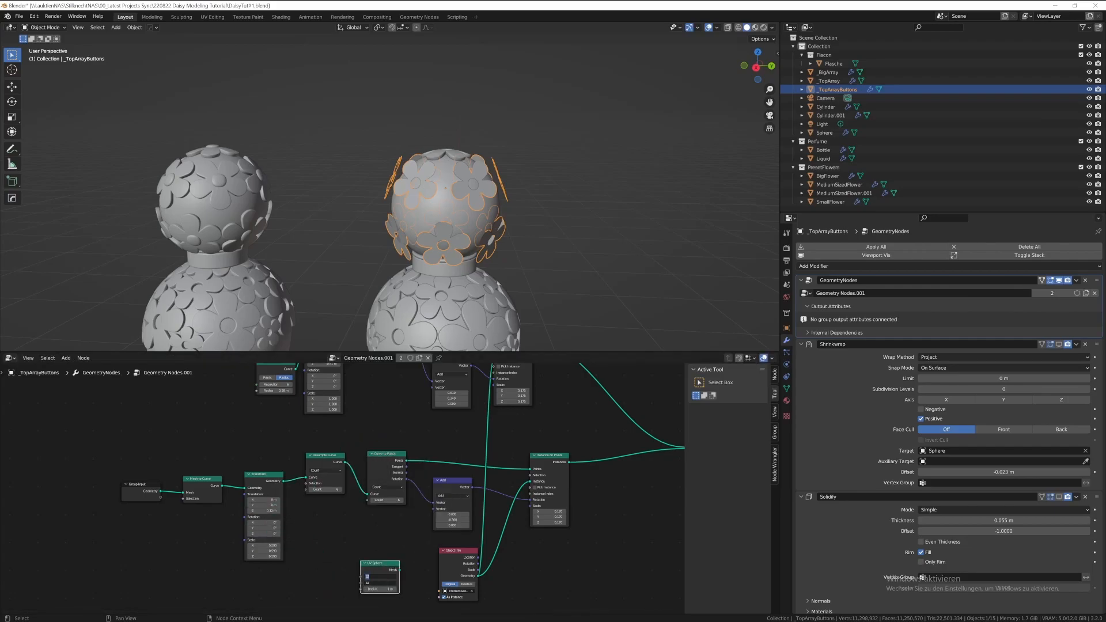
scroll(397, 533, "up", 3)
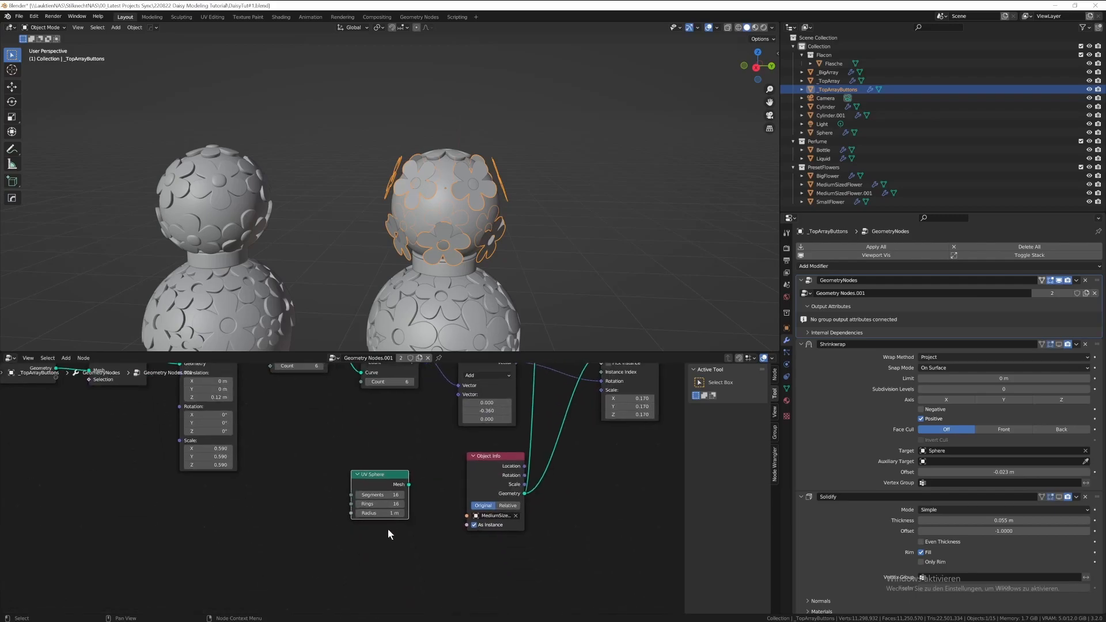
- Remove the Shrinkwrap, Solidify and Subdivision modifiers from the _TopArrayButtons object
left_click(1085, 345)
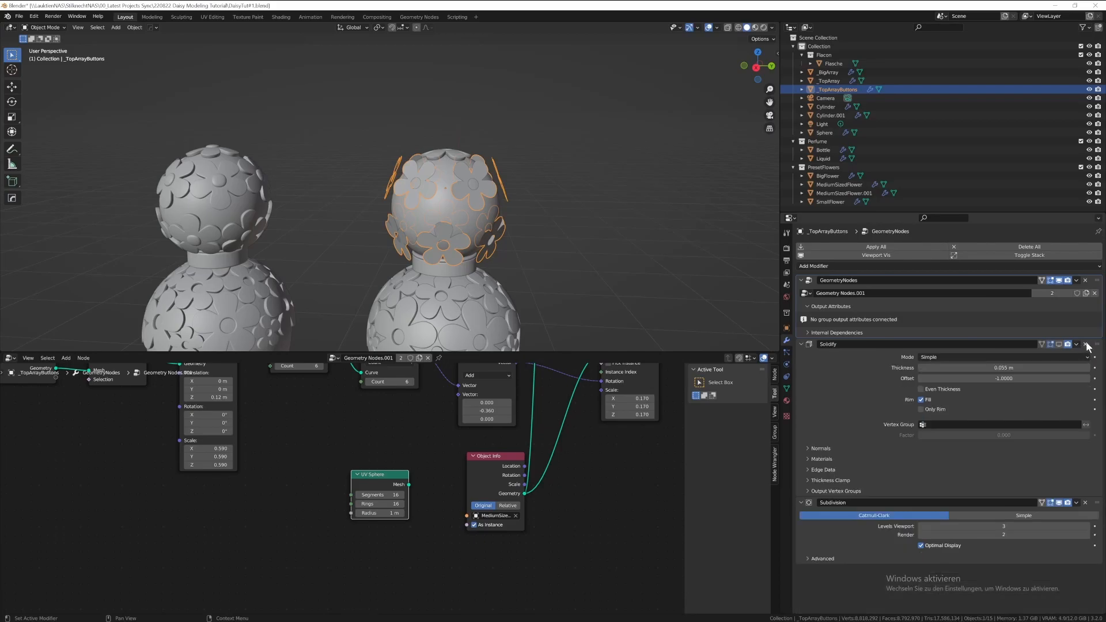
left_click(1086, 345)
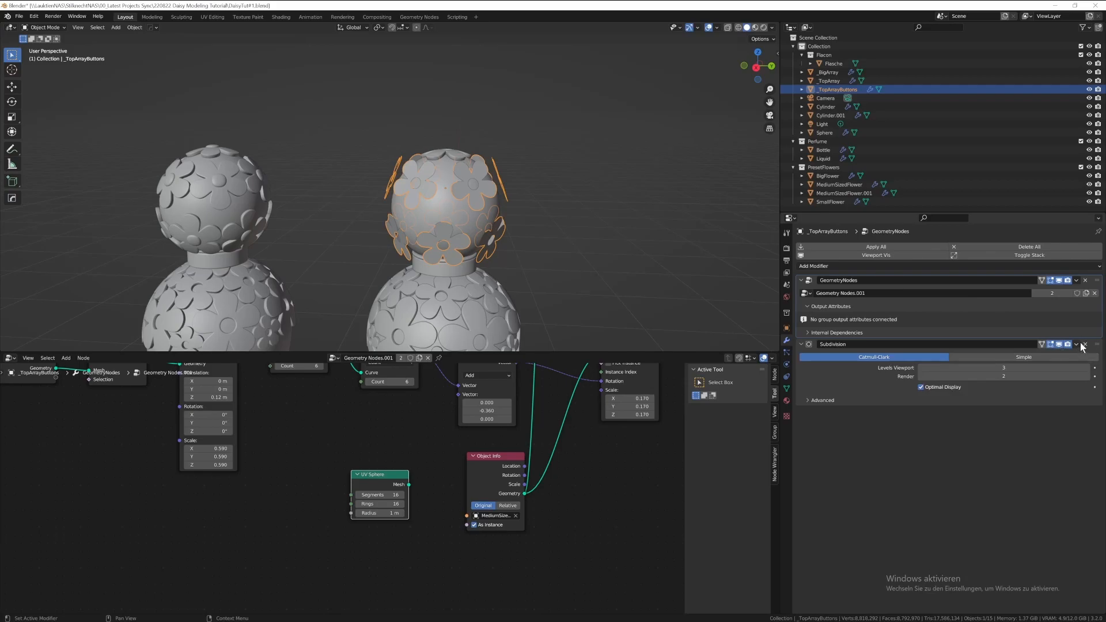
left_click(1085, 345)
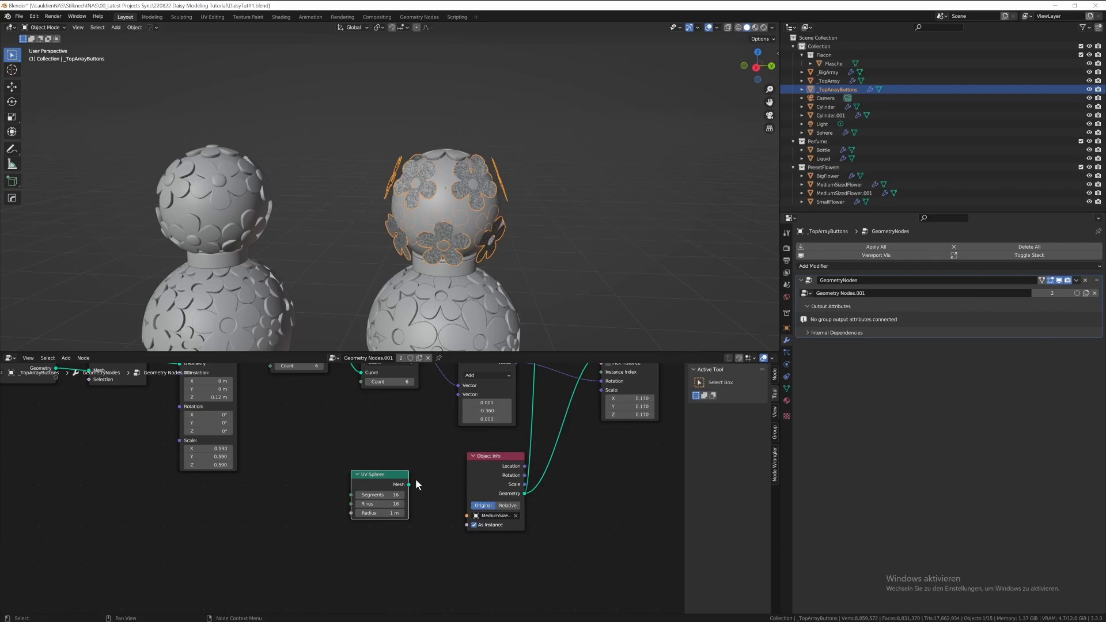
- Connect the UV Sphere's mesh to the Instance input of both Instance on Points nodes, replacing the flowers
scroll(403, 496, "down", 2)
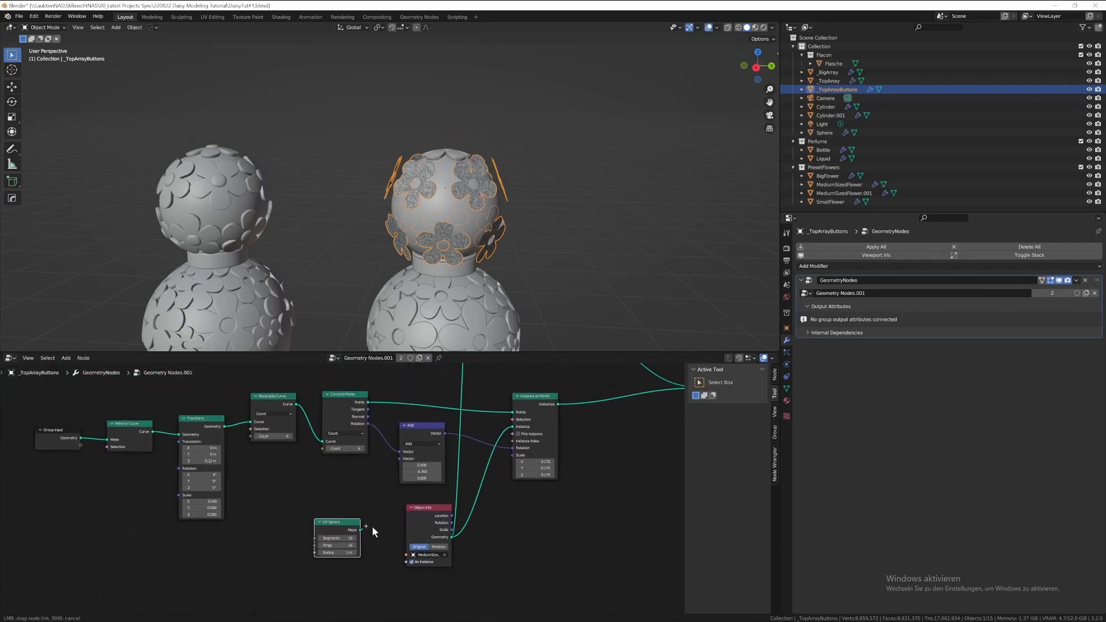
left_click_drag(372, 526, 512, 427)
scroll(424, 434, "down", 1)
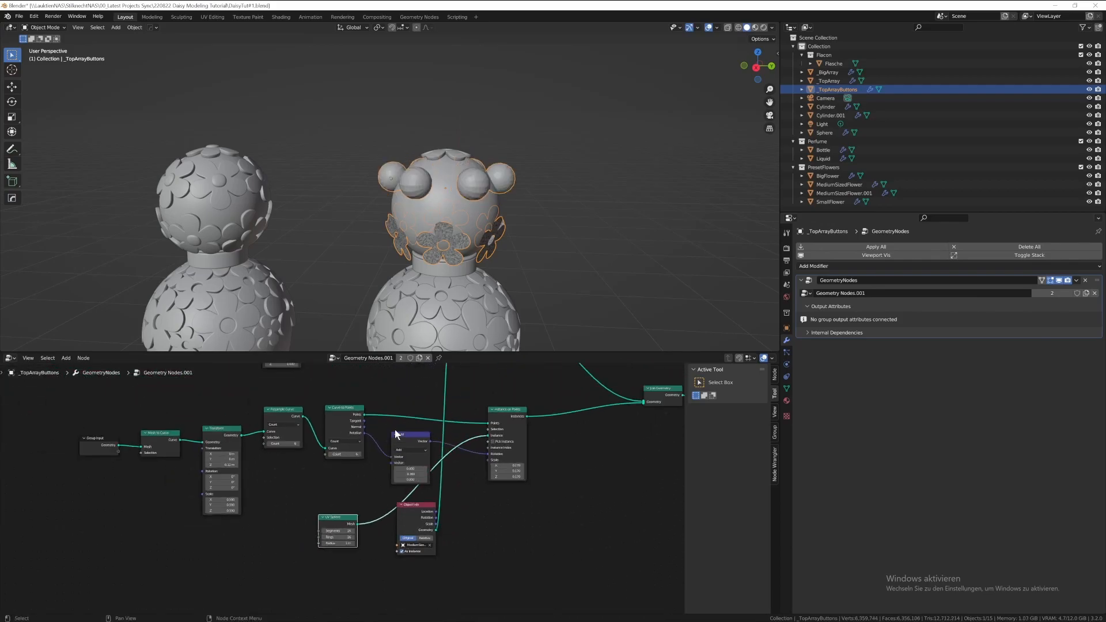
middle_click_drag(395, 431, 376, 516)
scroll(345, 597, "down", 1)
left_click_drag(339, 599, 425, 406)
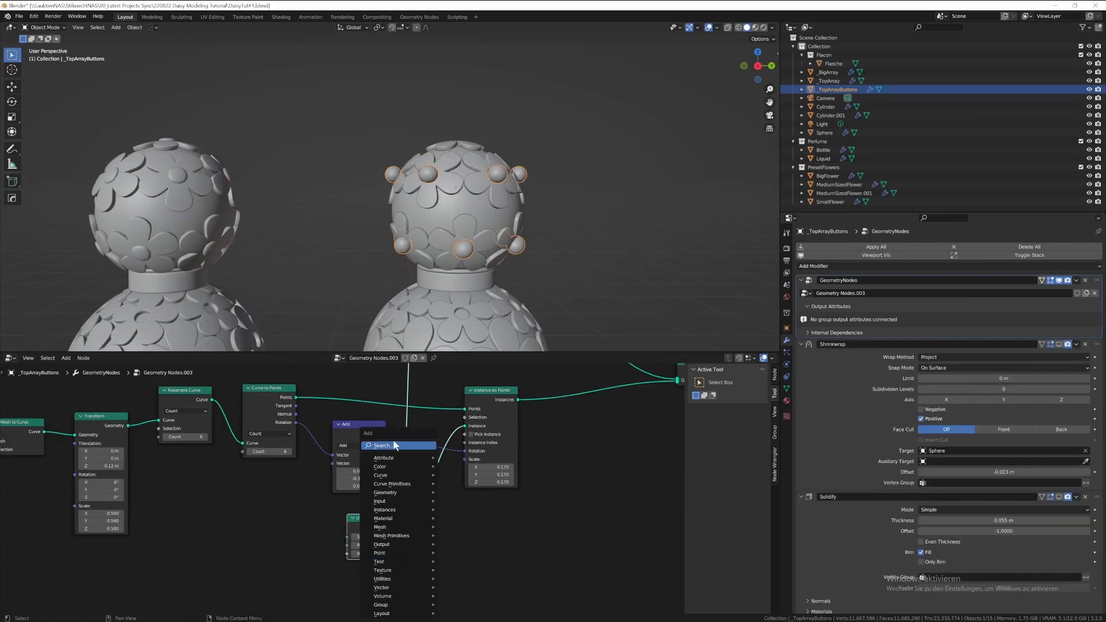
left_click(410, 489)
right_click_drag(437, 510, 443, 517, "ctrl")
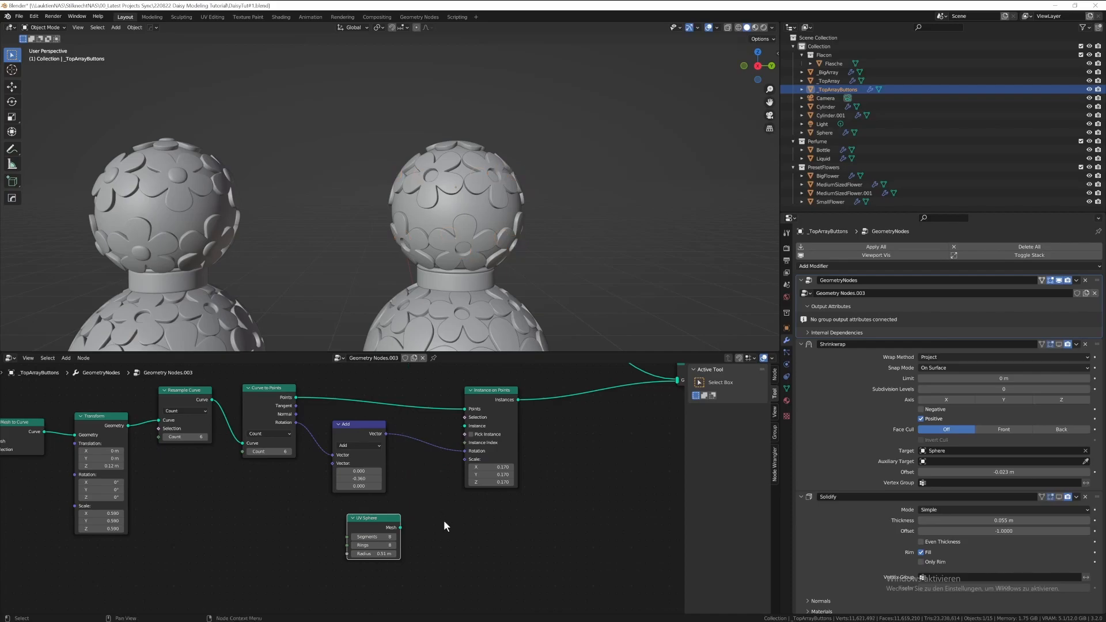
key("ctrl+z")
- Add a reroute point on the UV Sphere's output links and insert a Transform node between the sphere and that point
right_click_drag(402, 470, 443, 507, "shift")
key("shift+a")
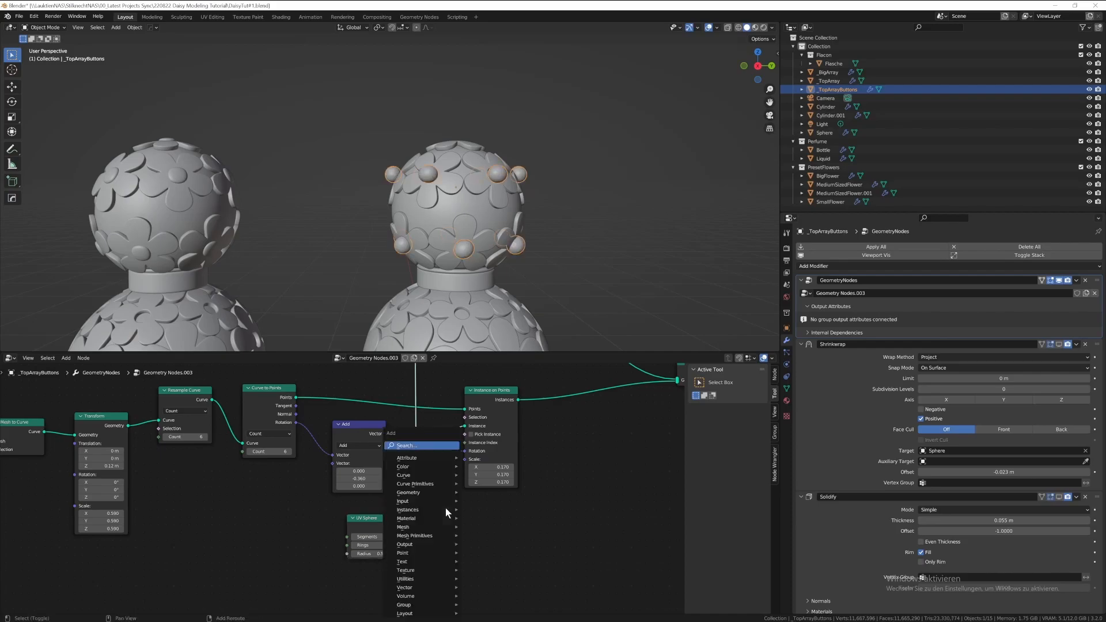
left_click(414, 447)
type("tra")
key("Return")
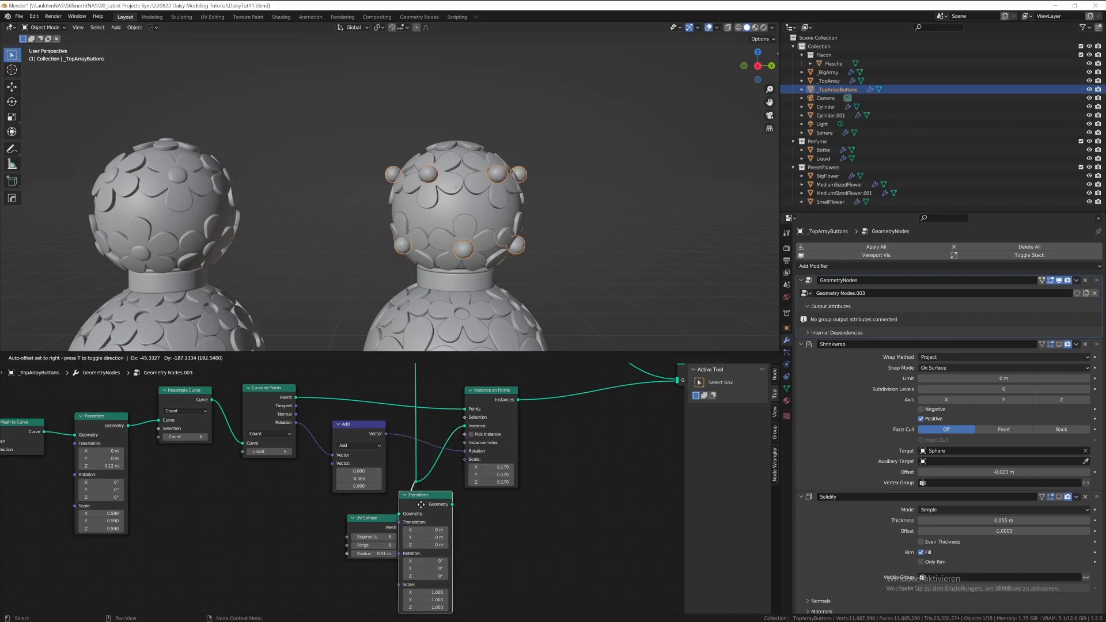
left_click(462, 523)
- Flatten the button spheres by setting the X scale of their Transform node to 0.4
middle_click_drag(464, 524, 465, 453)
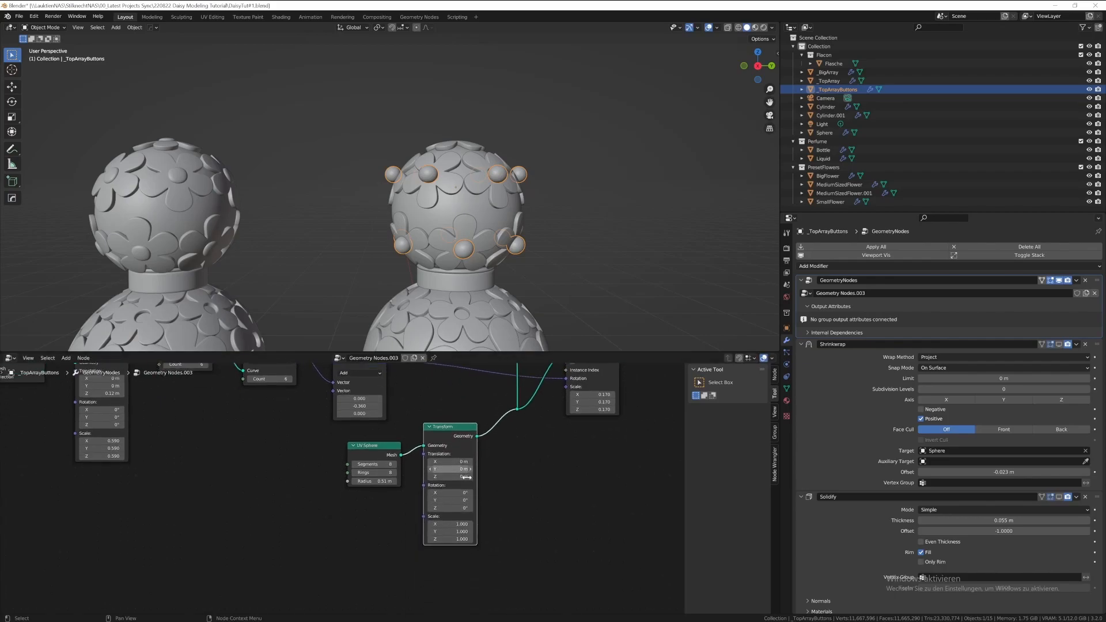
scroll(487, 527, "up", 3)
mouse_move(492, 534)
middle_mouse_down()
mouse_move(527, 544)
mouse_move(490, 538)
middle_mouse_up()
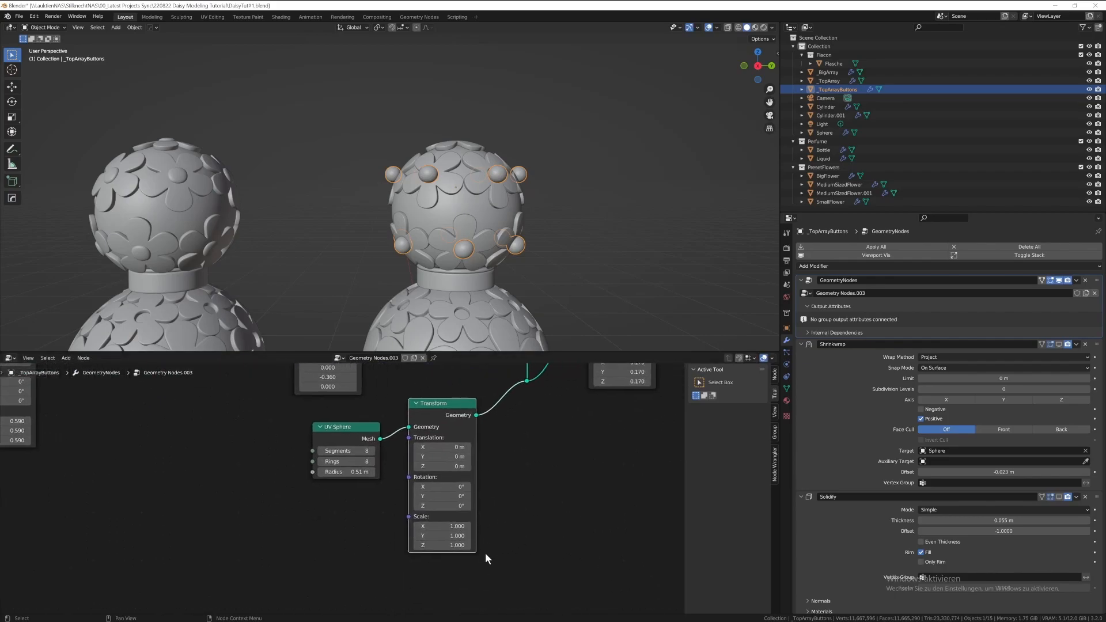
left_click_drag(444, 536, 396, 526)
right_click(444, 535)
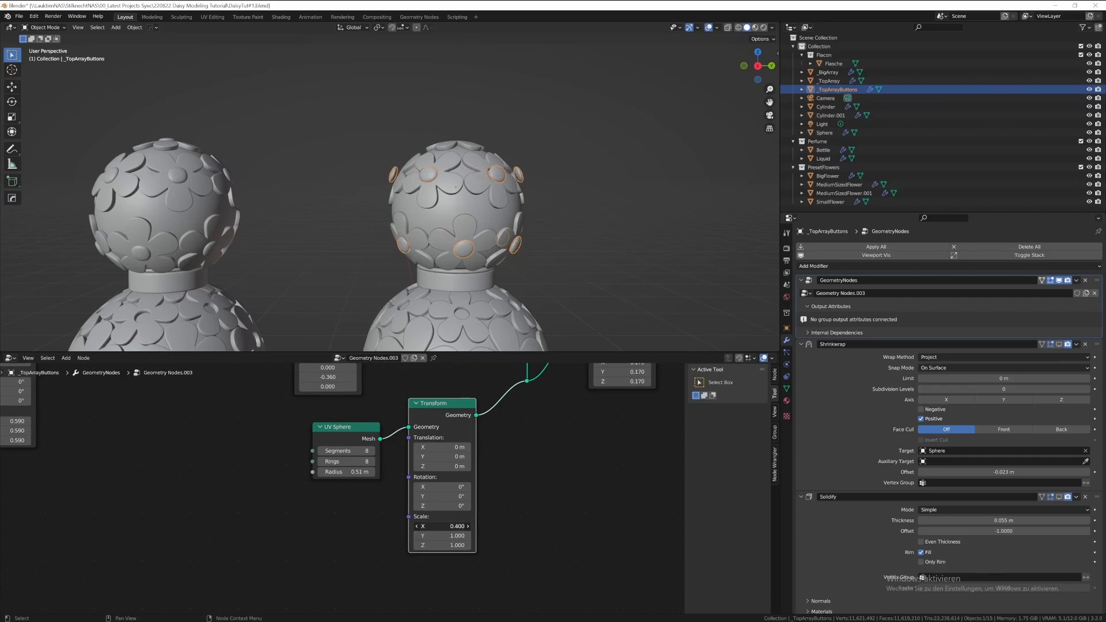
- Tilt the upper ring of buttons by setting the Y value of its rotation Add node to -0.51
middle_click_drag(513, 190, 478, 190)
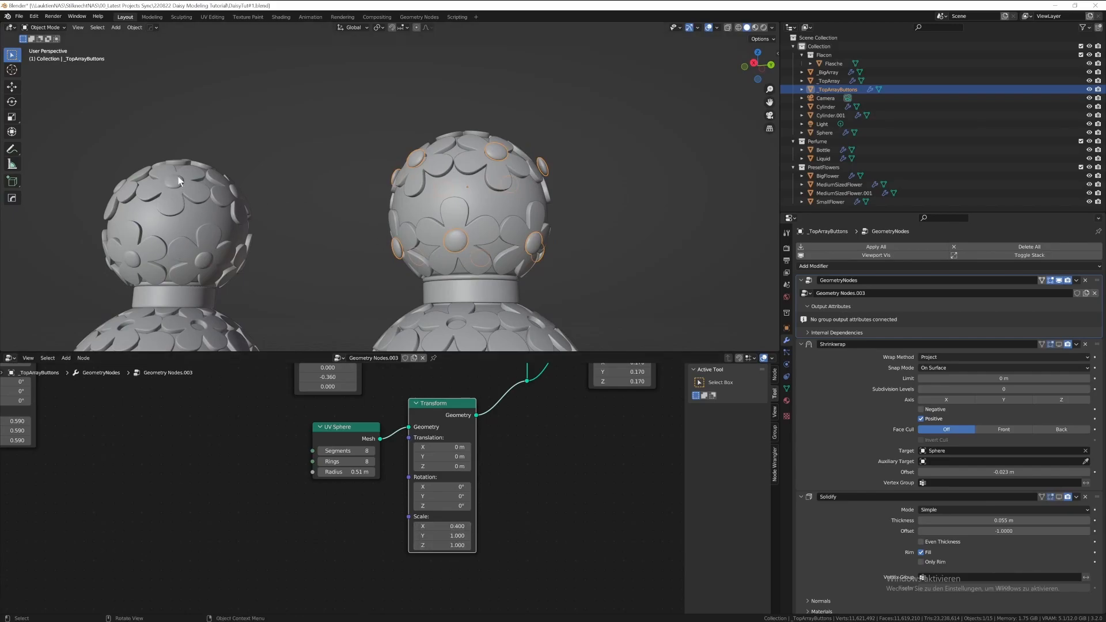
middle_click_drag(254, 226, 583, 222)
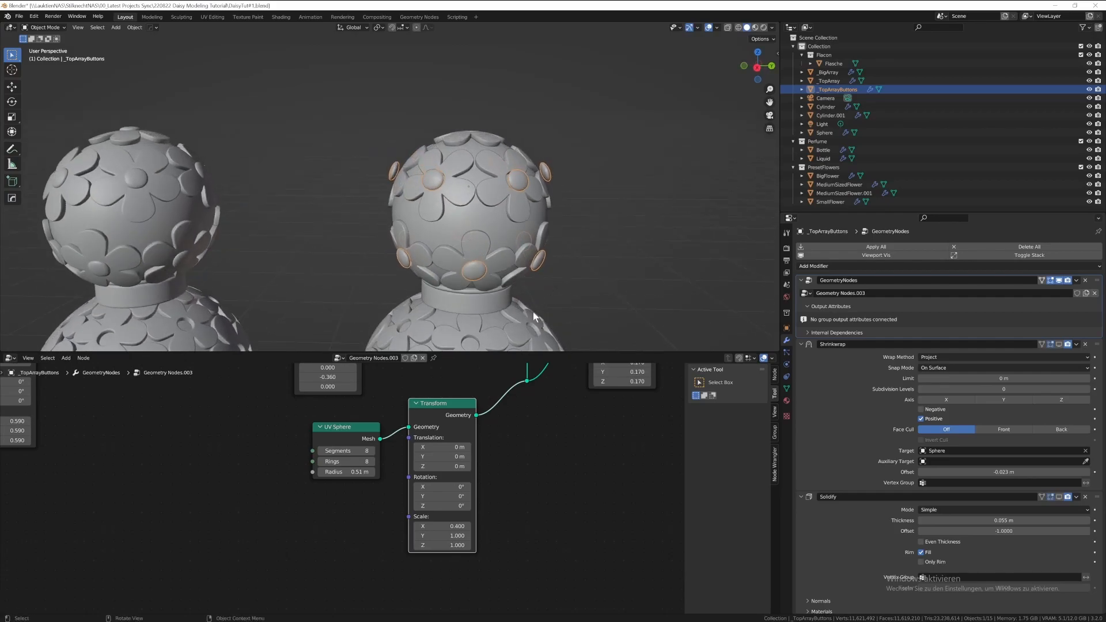
middle_click_drag(521, 385, 483, 543)
left_click_drag(288, 540, 287, 536, "shift")
middle_click_drag(190, 546, 243, 547)
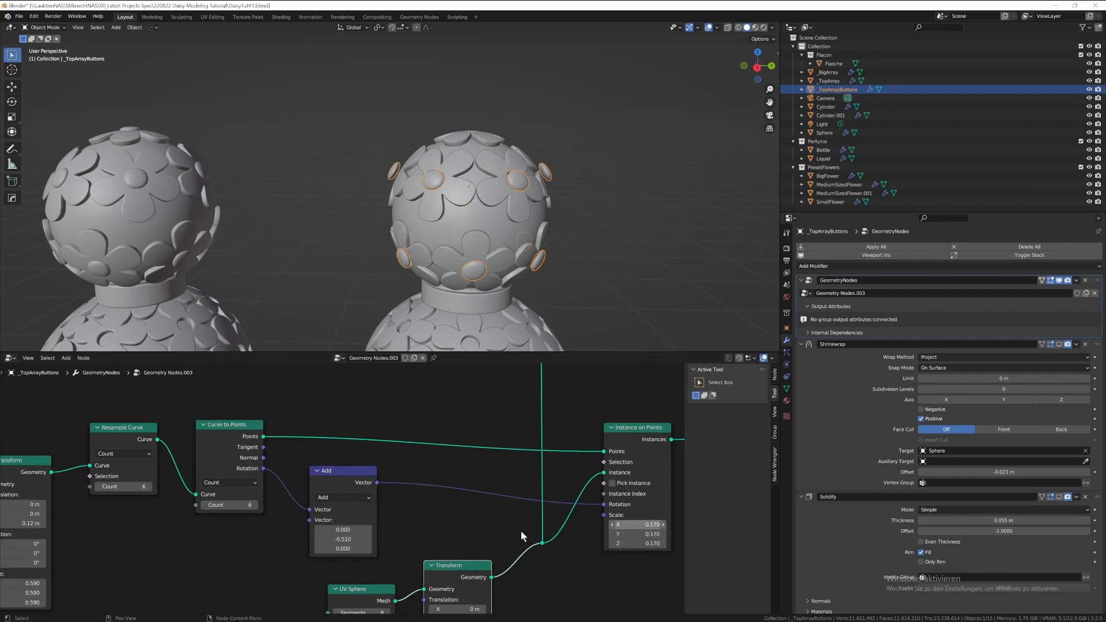
- Set the scale of the upper button ring's curve Transform node to 0.54 on all three axes
middle_click_drag(521, 531, 258, 465)
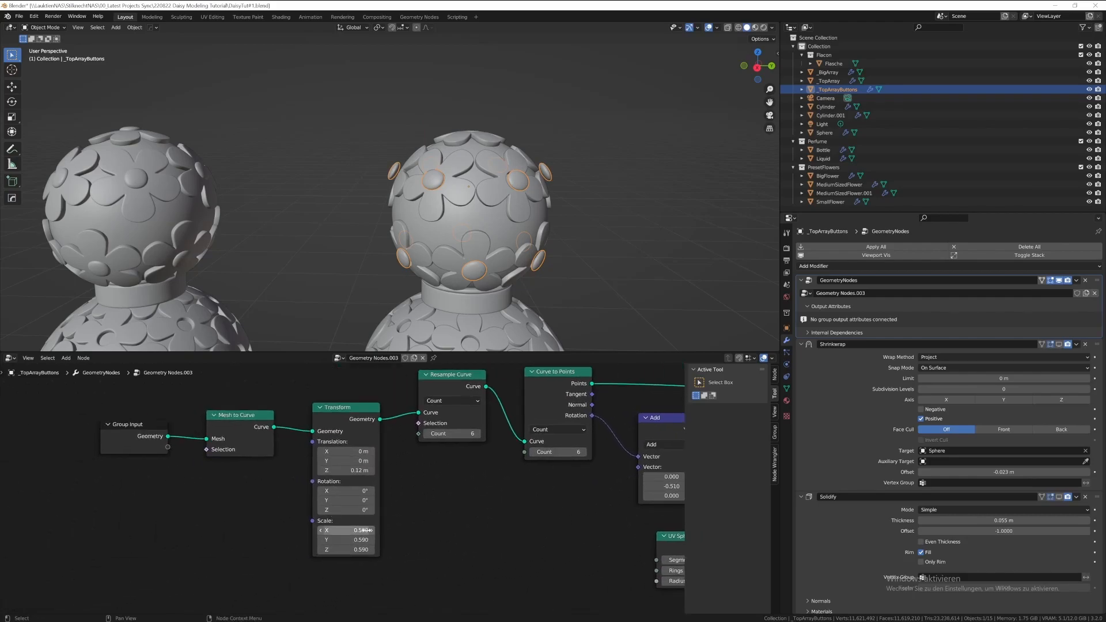
left_click_drag(346, 529, 340, 530, "shift")
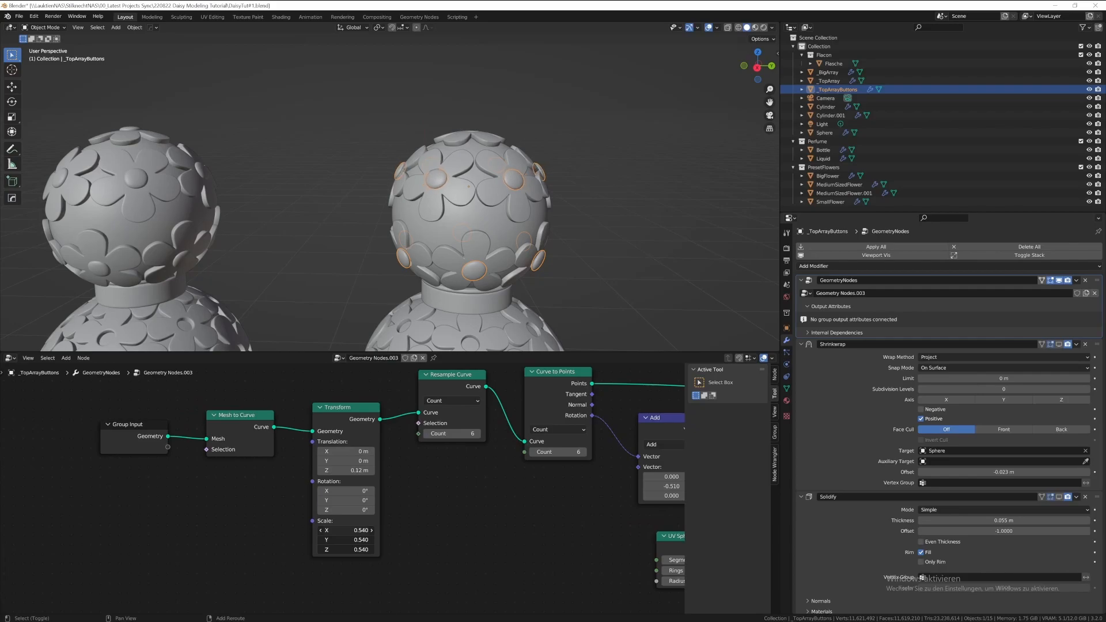
middle_click_drag(638, 232, 506, 221)
- Refine the button spheres to 16 segments and 16 rings, and set the upper ring's Z translation to 0.11 m
left_click(654, 278)
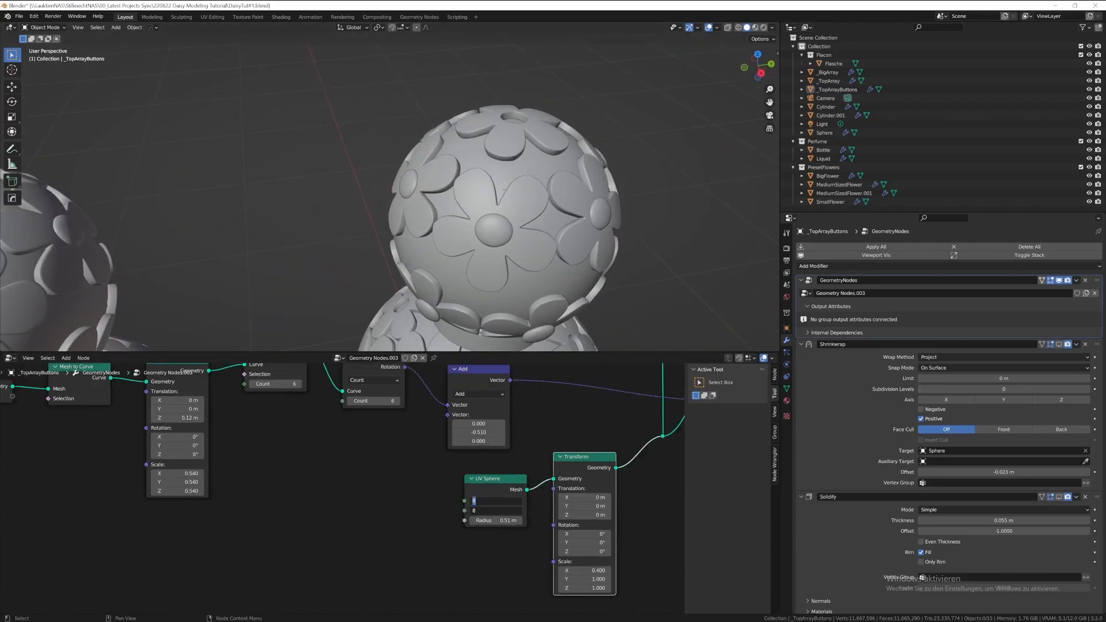
middle_click_drag(496, 231, 459, 240)
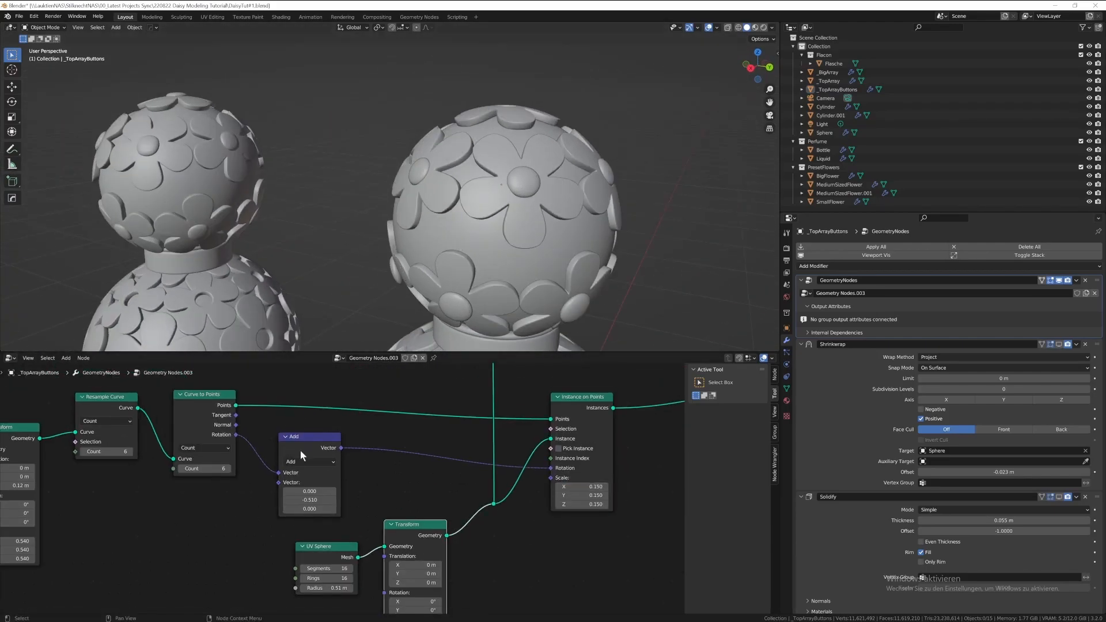
scroll(300, 450, "left", 2, "ctrl")
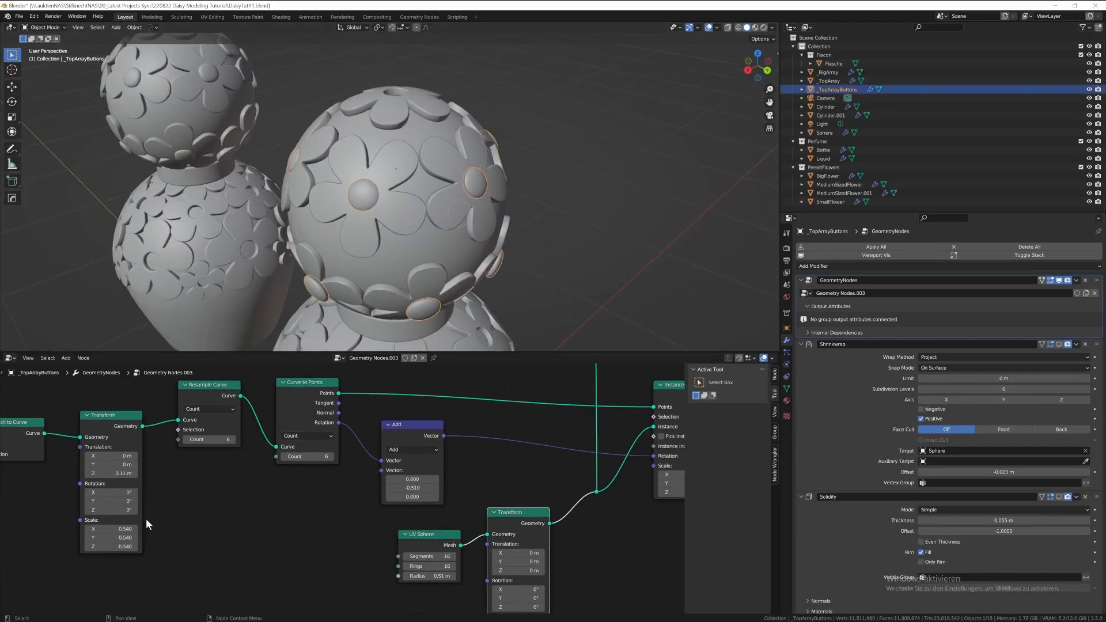
- Add a UV sphere at the flower capping the front stopper and scale it to about 0.133
scroll(345, 489, "left", 2, "ctrl")
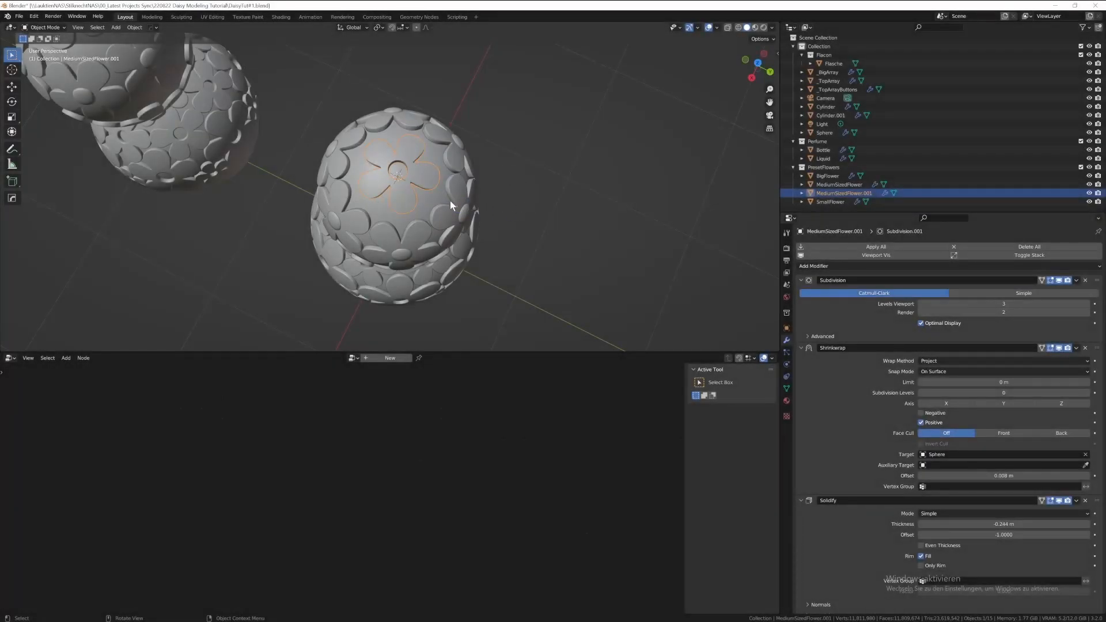
key("shift+a")
mouse_move(447, 179)
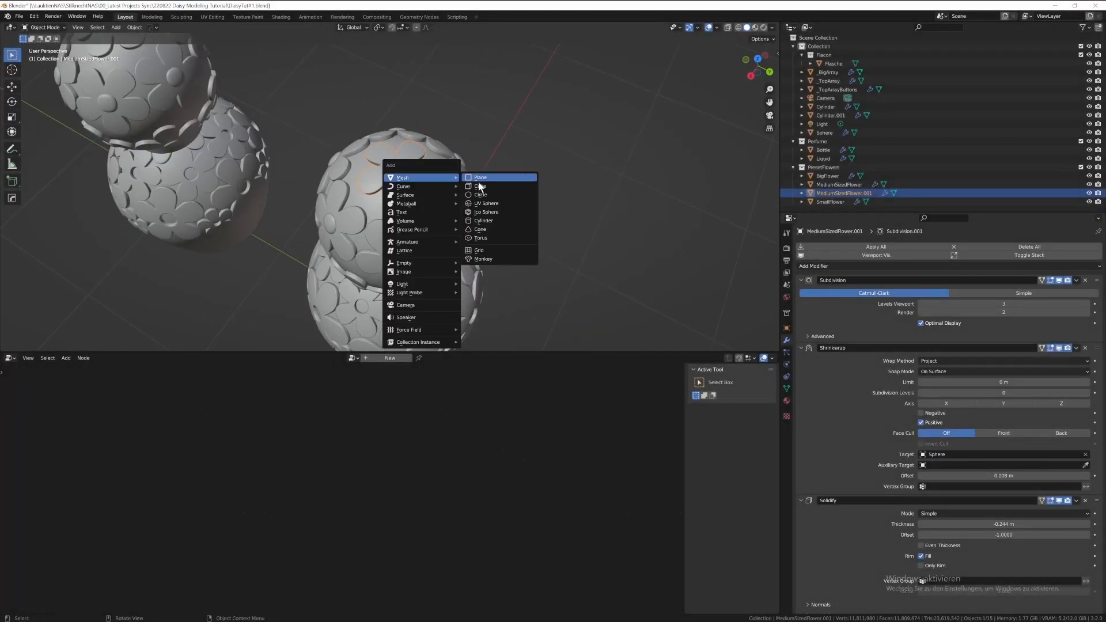
left_click(488, 203)
key("s")
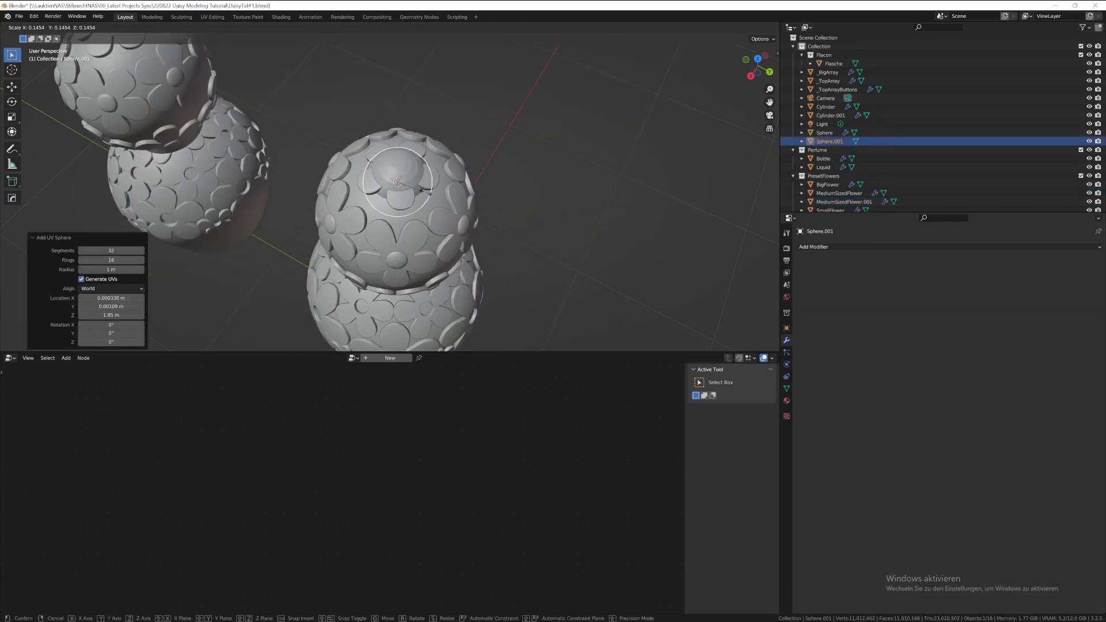
left_click(424, 186)
- Flatten the new sphere along Z and raise it about 0.134 m onto the stopper's top
key("s")
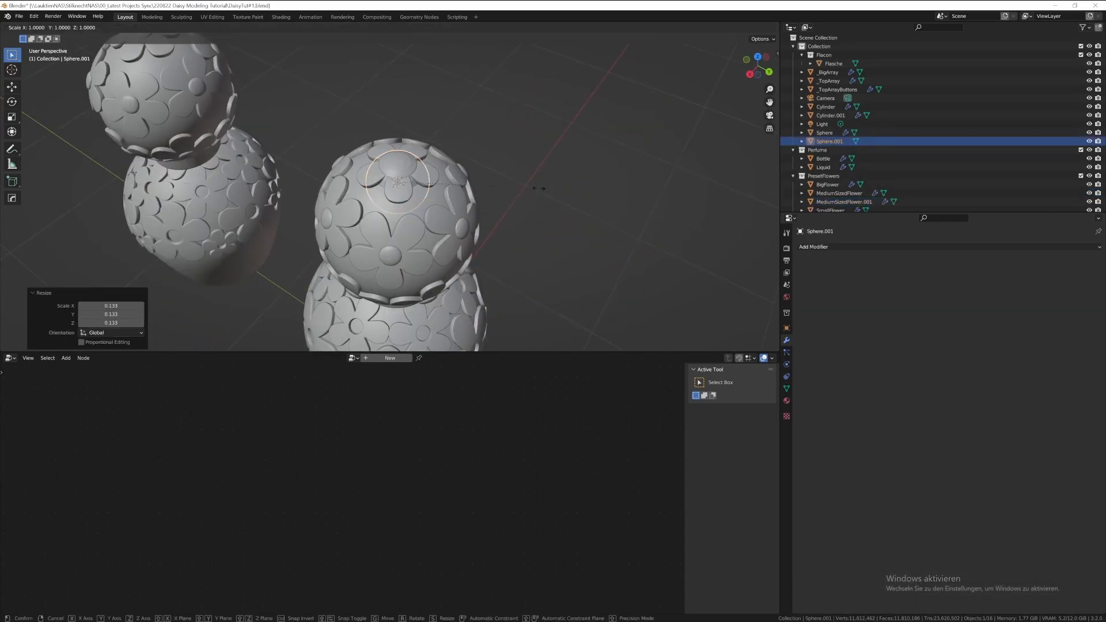
key("z")
left_click(423, 182)
key("g")
key("z")
left_click(421, 160)
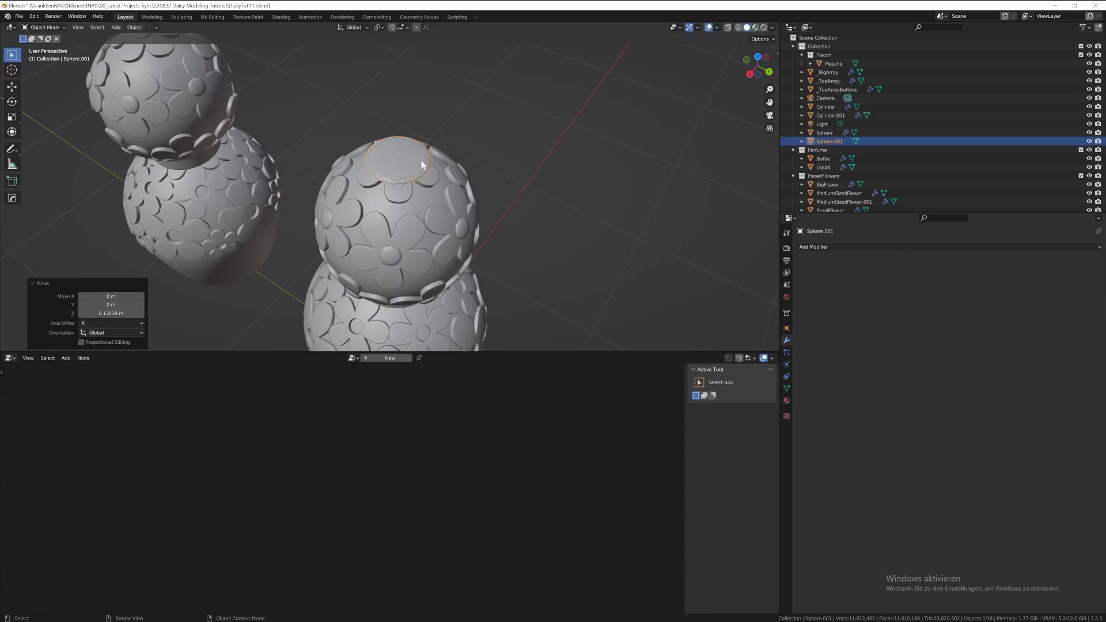
- Scale the flattened sphere by about 0.489 overall, then thicken it along Z by about 1.766
key("s")
left_click(480, 169)
middle_click_drag(479, 169, 487, 151)
key("s")
key("z")
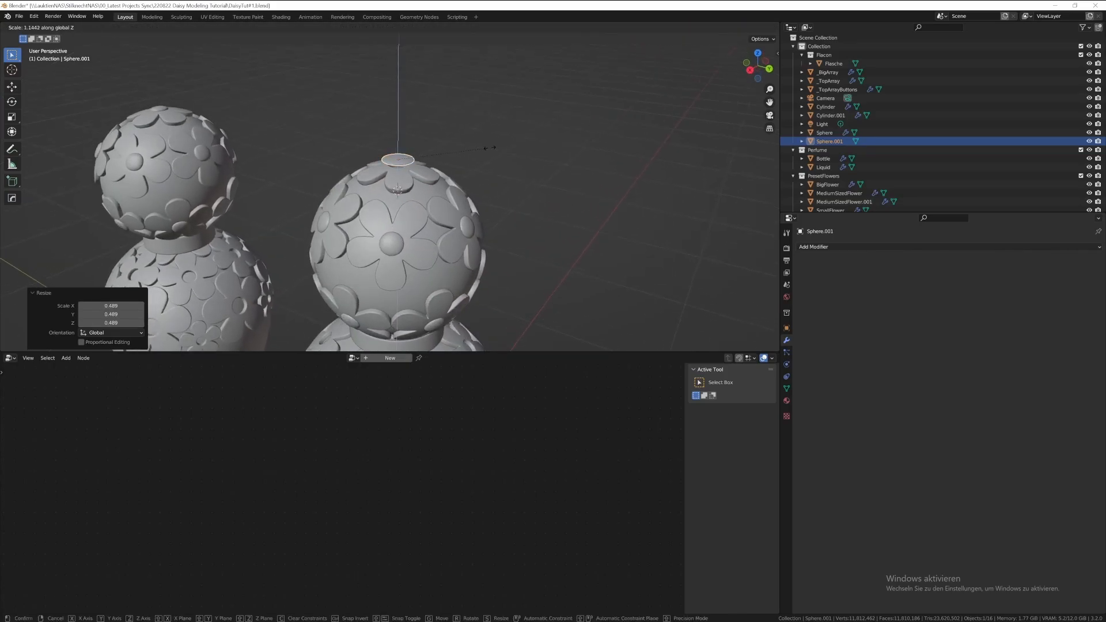
left_click(540, 153)
scroll(434, 181, "up", 2)
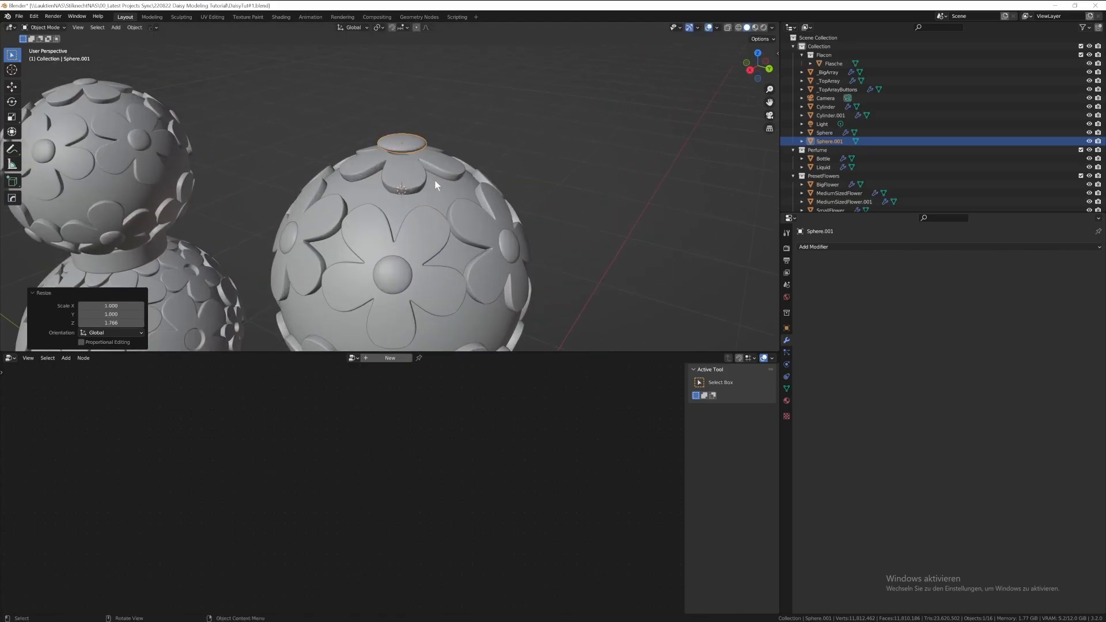
- Give the button sphere a level 3 Subdivision modifier and lower it about 0.017 m along Z
key("KP_Decimal")
scroll(436, 199, "down", 4)
scroll(437, 224, "down", 2)
key("ctrl+3")
key("g")
key("z")
left_click(443, 206)
- Fine-tune the button's scale and height so it sits in the centre of the stopper's top flower
key("s")
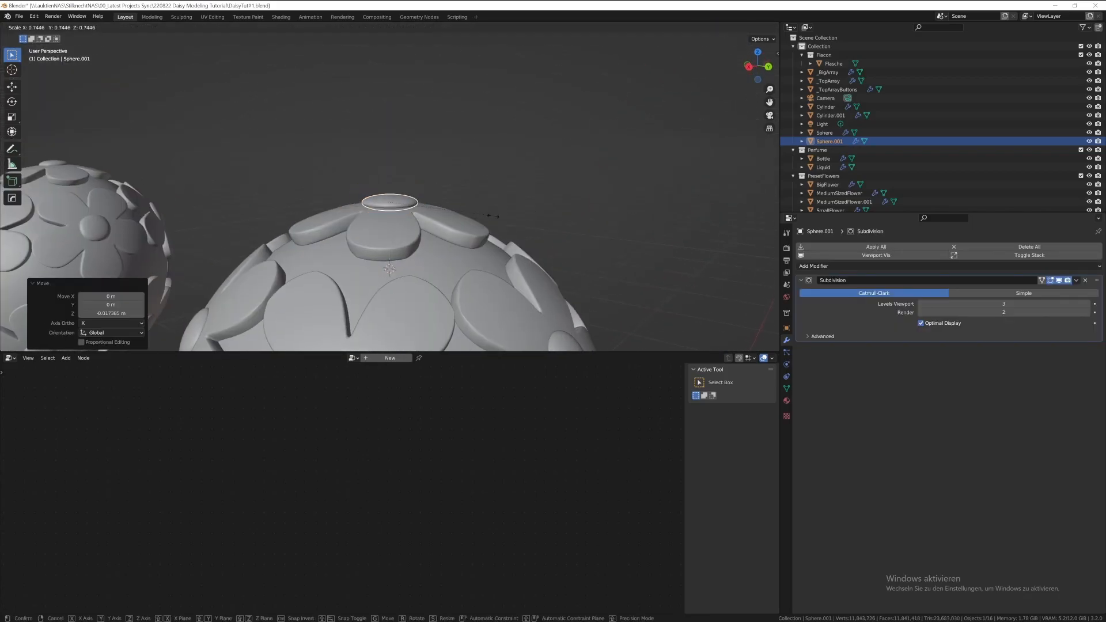
left_click(455, 209)
middle_click_drag(463, 215, 481, 262)
left_click(378, 194)
key("g")
key("z")
left_click(489, 211)
scroll(489, 211, "down", 4)
middle_click_drag(489, 211, 475, 293)
left_click(390, 199)
key("s")
left_click(538, 226)
scroll(537, 227, "down", 4)
middle_click_drag(499, 231, 498, 198)
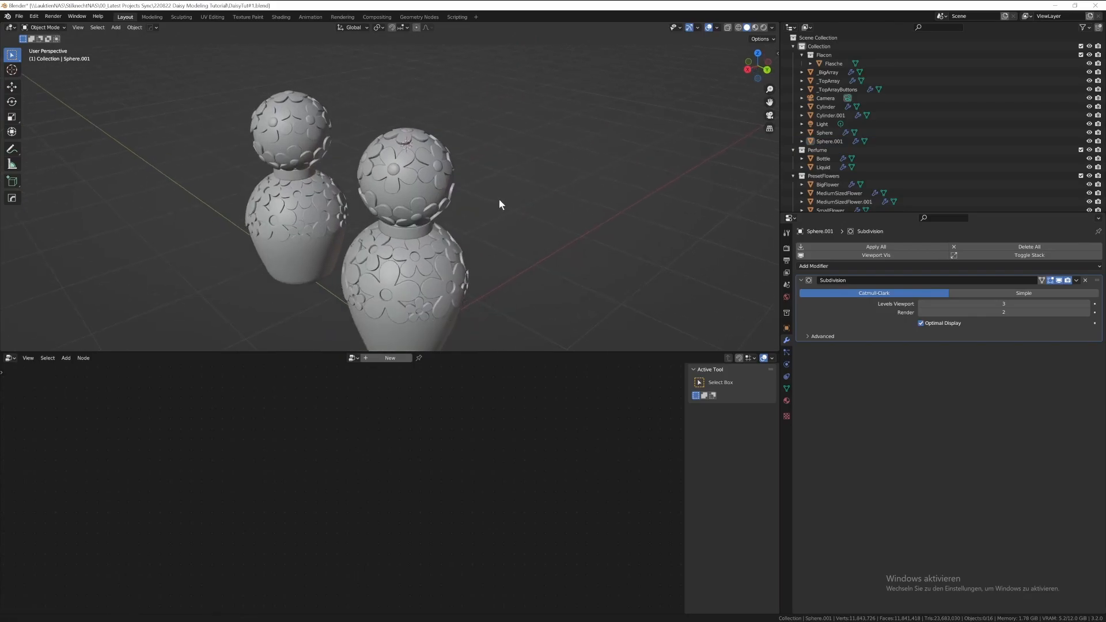
- Duplicate MediumSizedFlower and move the copy along the X axis, clear of the other preset flowers
left_click(417, 260)
scroll(417, 259, "down", 4)
middle_click_drag(416, 259, 322, 247)
middle_click_drag(316, 242, 295, 273, "shift")
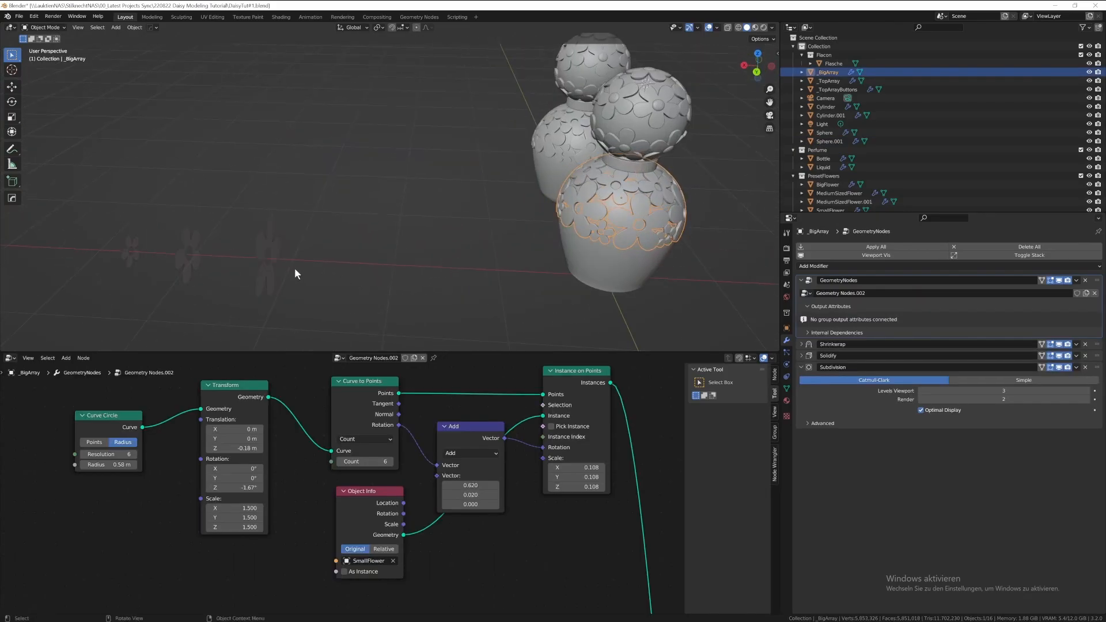
left_click(189, 239)
middle_click_drag(188, 240, 224, 293)
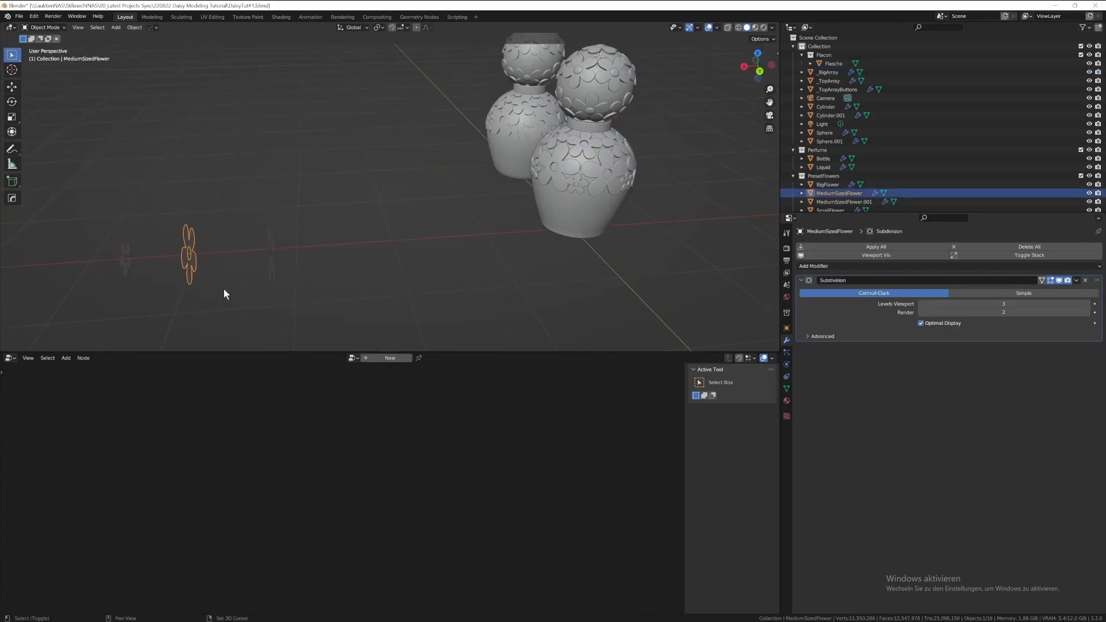
key("shift+d")
key("x")
left_click(352, 279)
middle_click_drag(353, 280, 301, 291)
scroll(387, 283, "up", 2)
key("g")
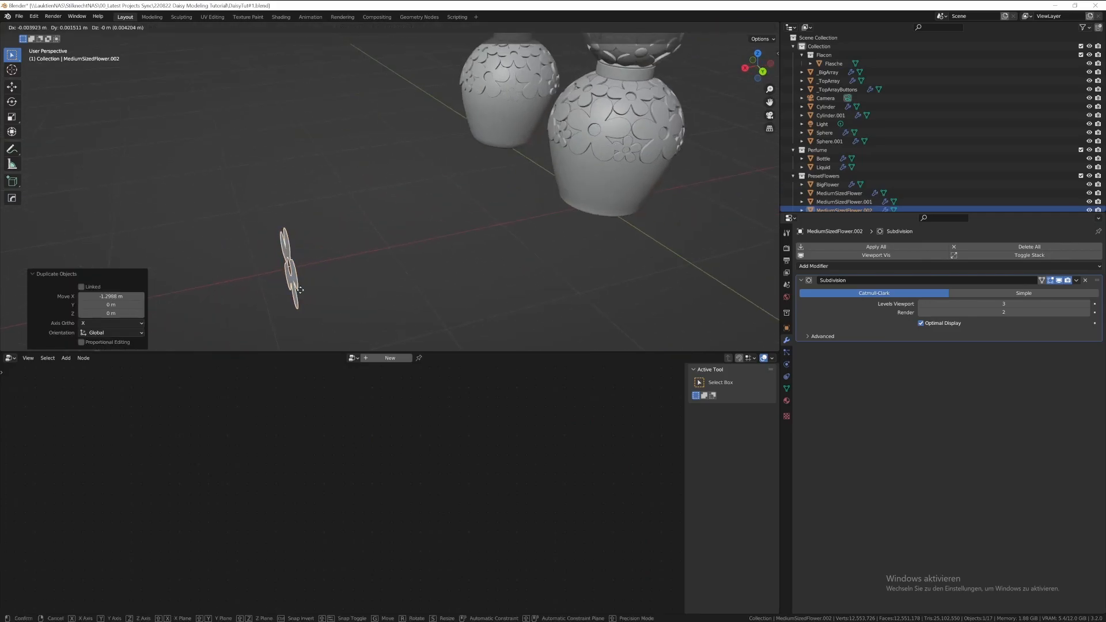
key("x")
left_click(362, 273)
- Delete the faces of every petal except the upper one in the duplicated flower
key("Tab")
middle_click_drag(363, 271, 411, 266)
left_click_drag(333, 205, 351, 246)
scroll(362, 275, "up", 2)
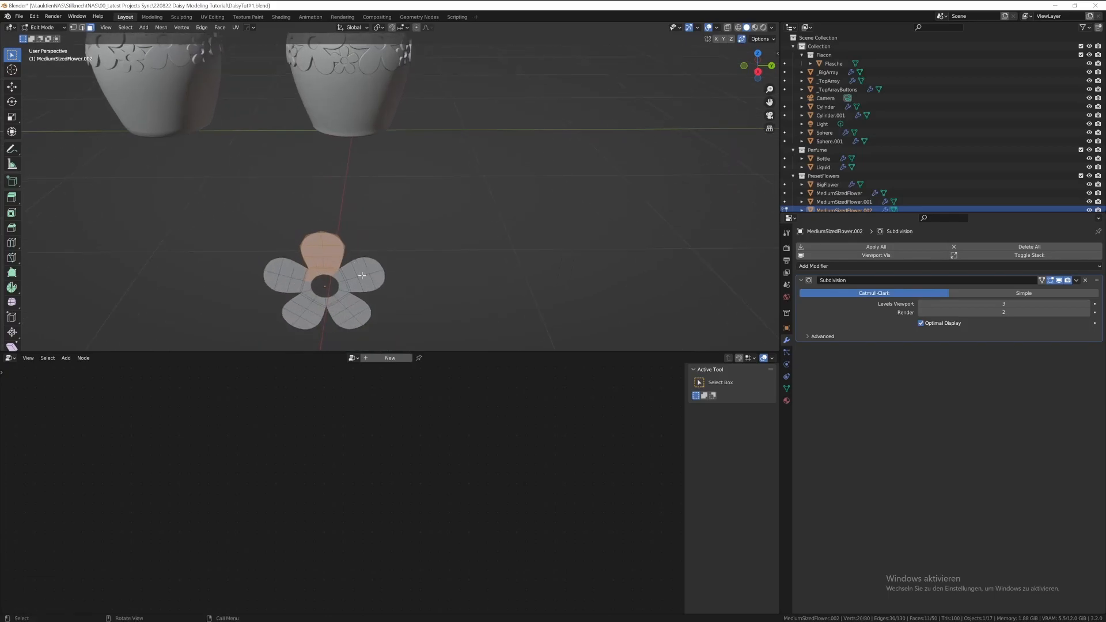
middle_click_drag(300, 277, 361, 269)
key("ctrl+i")
key("x")
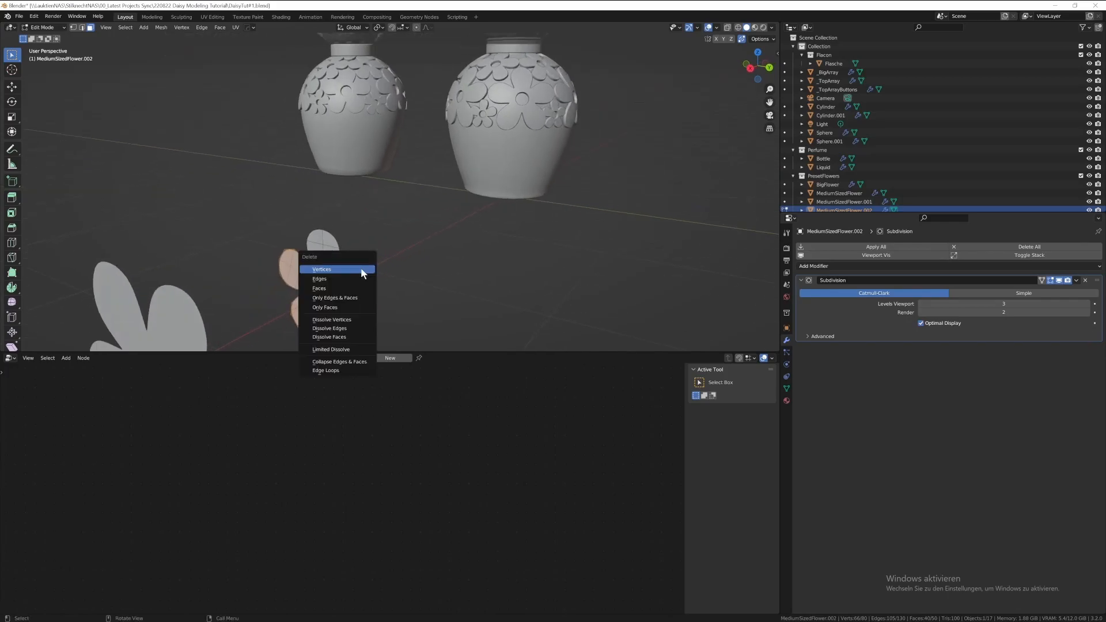
left_click(351, 289)
key("Tab")
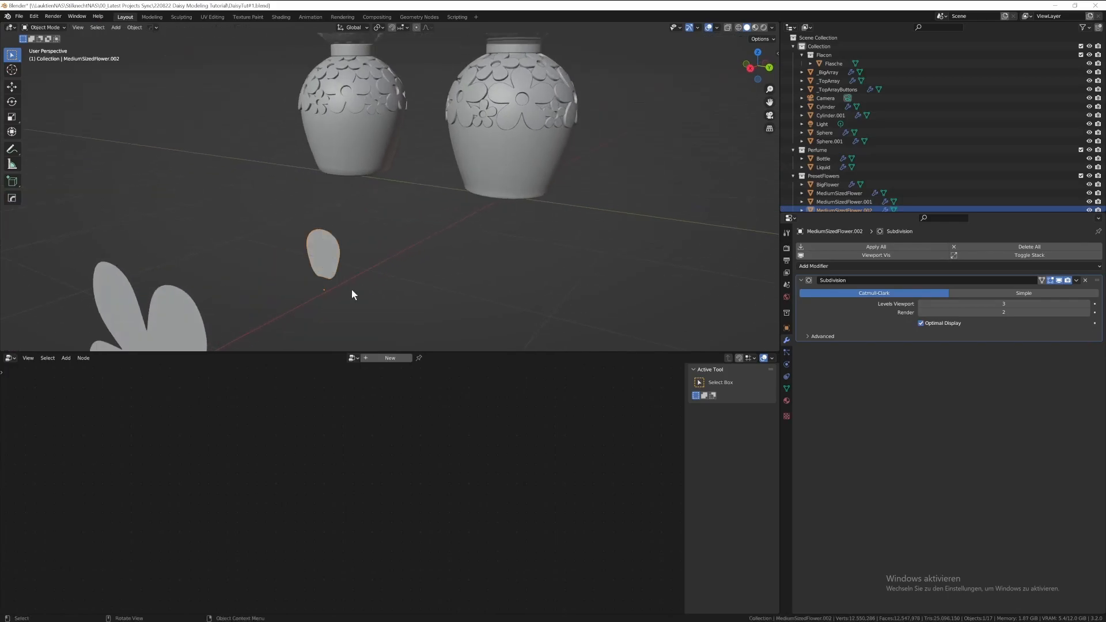
- Set the single petal's origin to its geometry
mouse_move(352, 289)
middle_mouse_down()
mouse_move(445, 284)
mouse_move(351, 271)
middle_mouse_up()
left_click(134, 27)
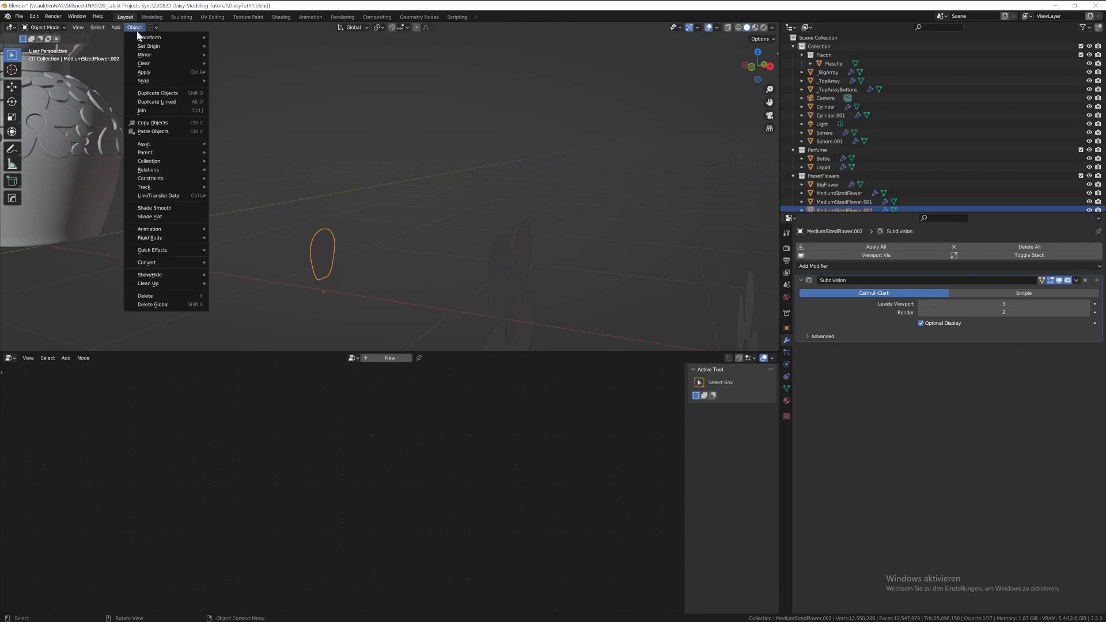
mouse_move(143, 44)
left_click(301, 54)
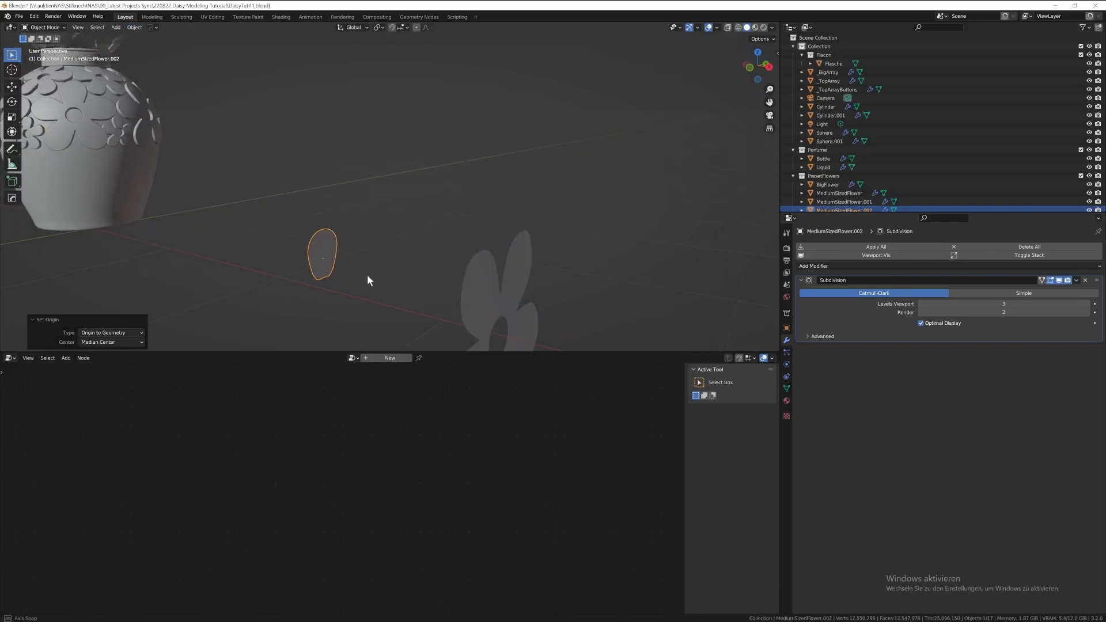
middle_click_drag(368, 279, 313, 299)
- Flatten the single petal's lower edge by scaling it to 0 along Z
key("Tab")
scroll(328, 299, "up", 1)
key("2")
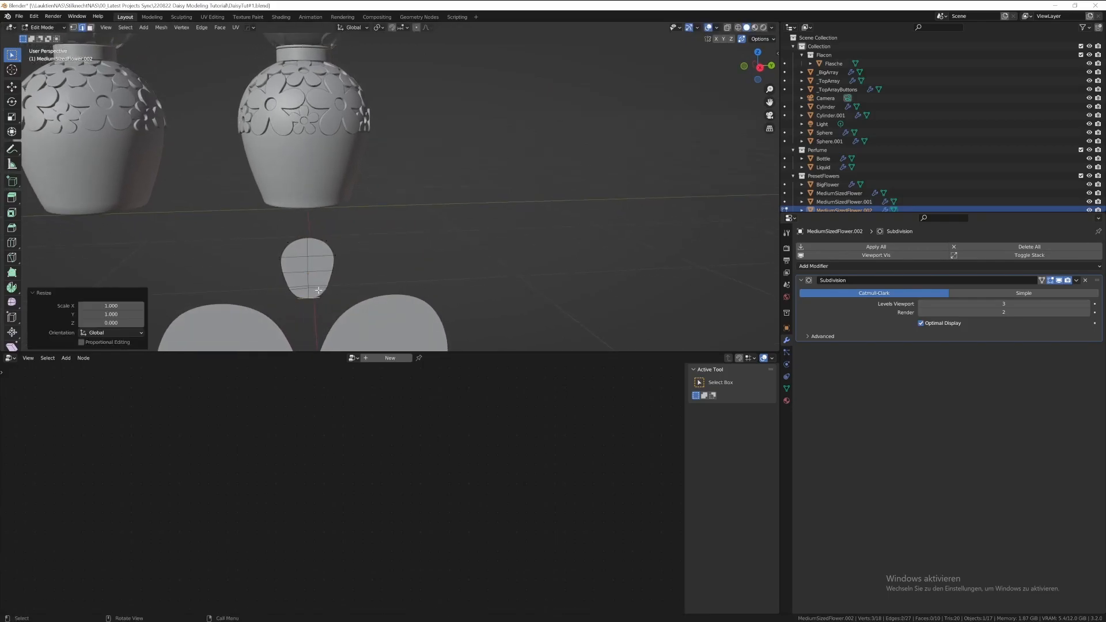
key("Tab")
scroll(406, 291, "down", 2)
middle_click_drag(463, 259, 375, 277)
scroll(374, 277, "down", 3)
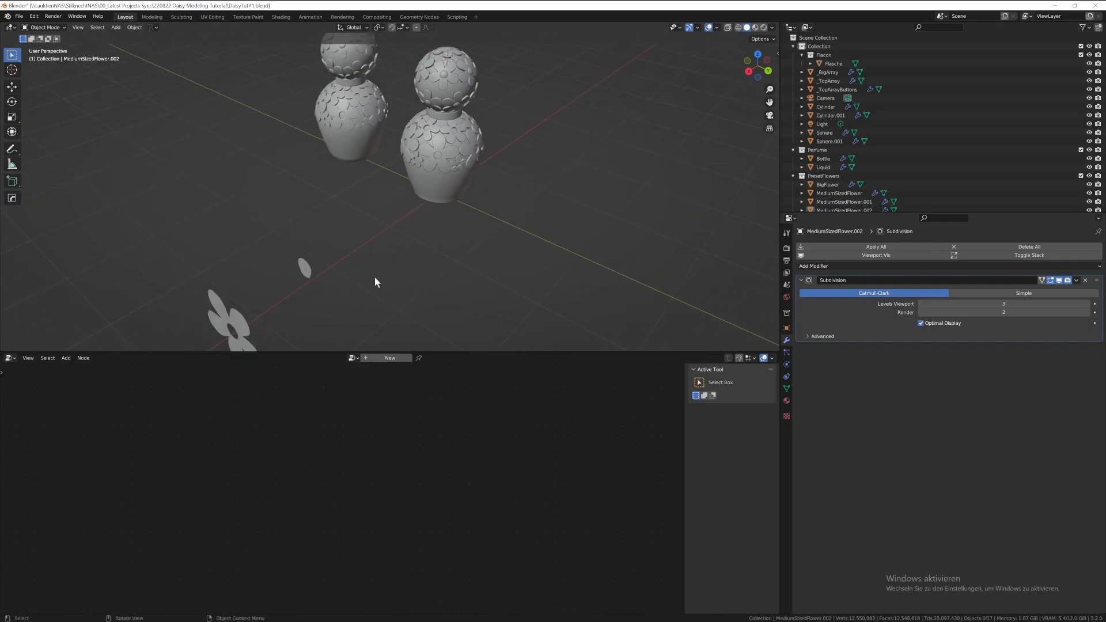
- Rename the single-petal object MediumSizedFlower.002 to RimFlower
left_click(432, 151)
left_click(844, 209)
scroll(843, 171, "down", 1)
double_click(844, 194)
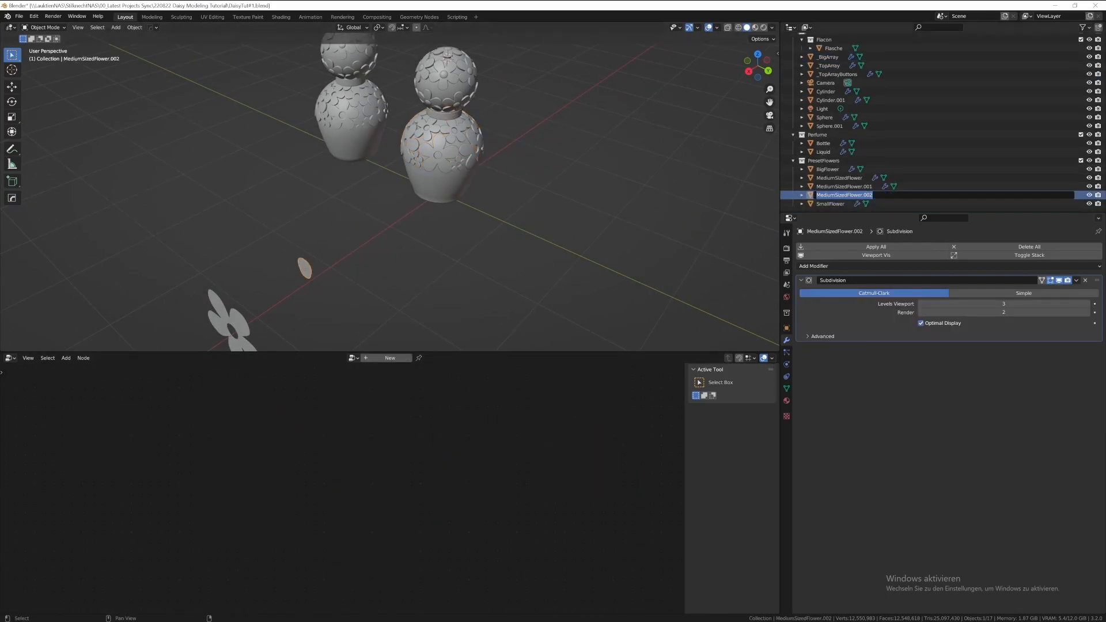
type("RimFlower")
key("Return")
- Use RimFlower as the Object Info object in the _BigArray node tree, replacing SmallFlower
left_click(452, 157)
left_click(372, 560)
type("r")
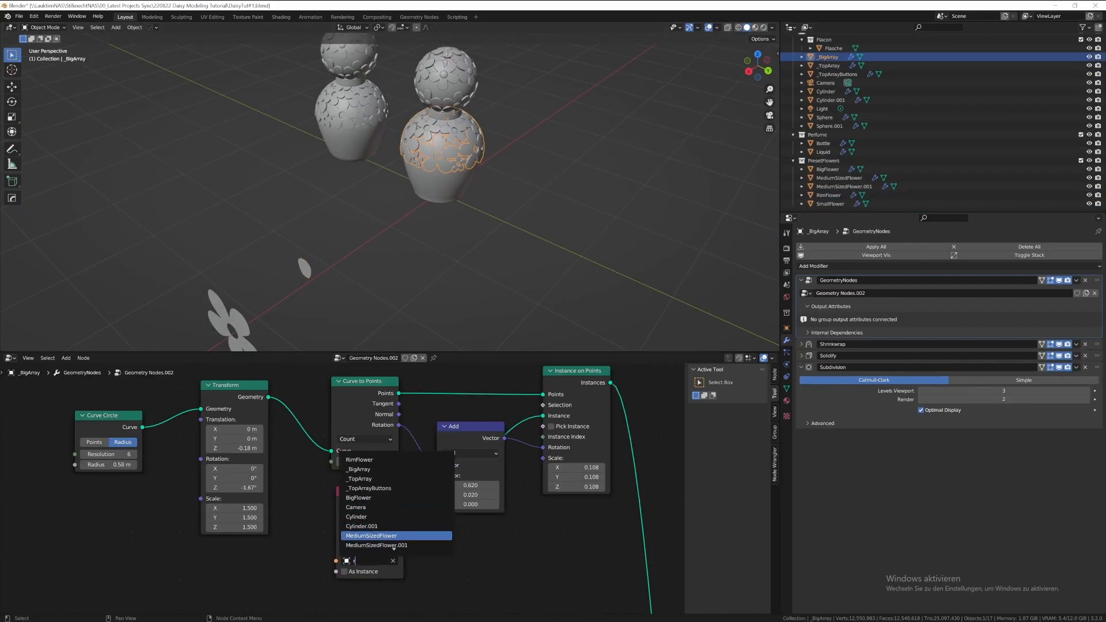
left_click(371, 460)
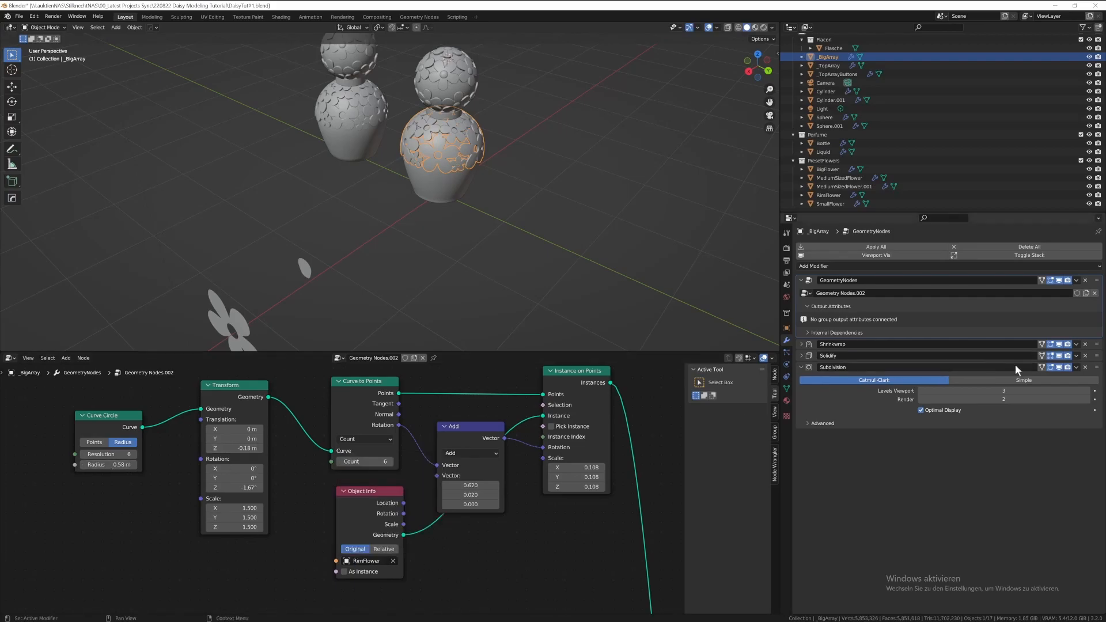
- Hide _BigArray's Shrinkwrap in the viewport and set the rim curve Transform's Z translation to 0.59 m
left_click_drag(236, 449, 346, 448)
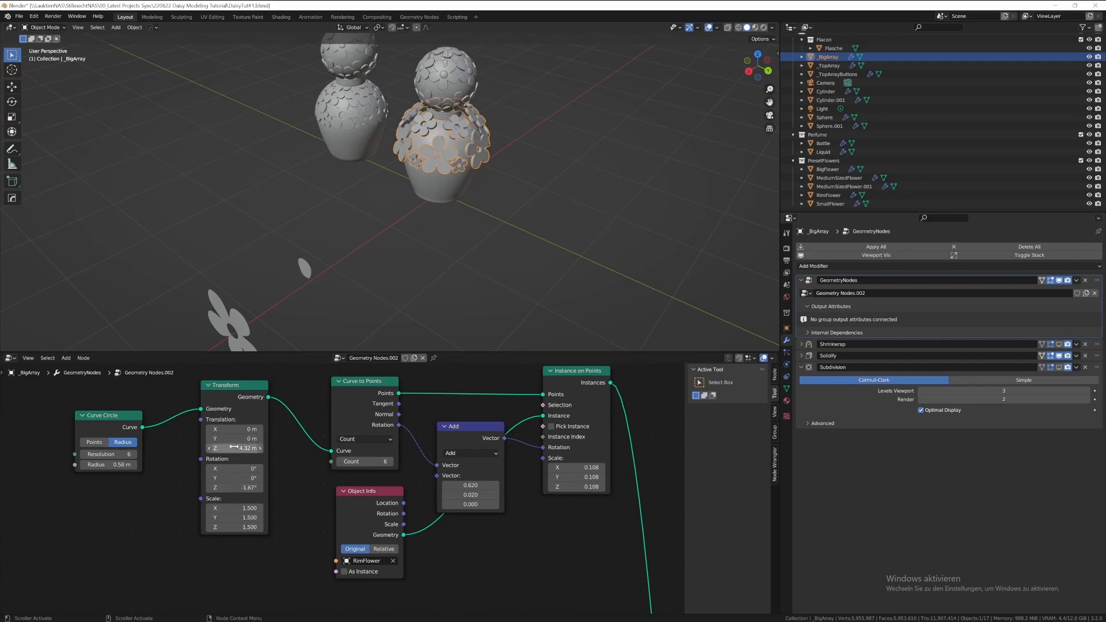
type(".59")
key("Return")
scroll(511, 181, "up", 5)
middle_click_drag(511, 180, 540, 273, "shift")
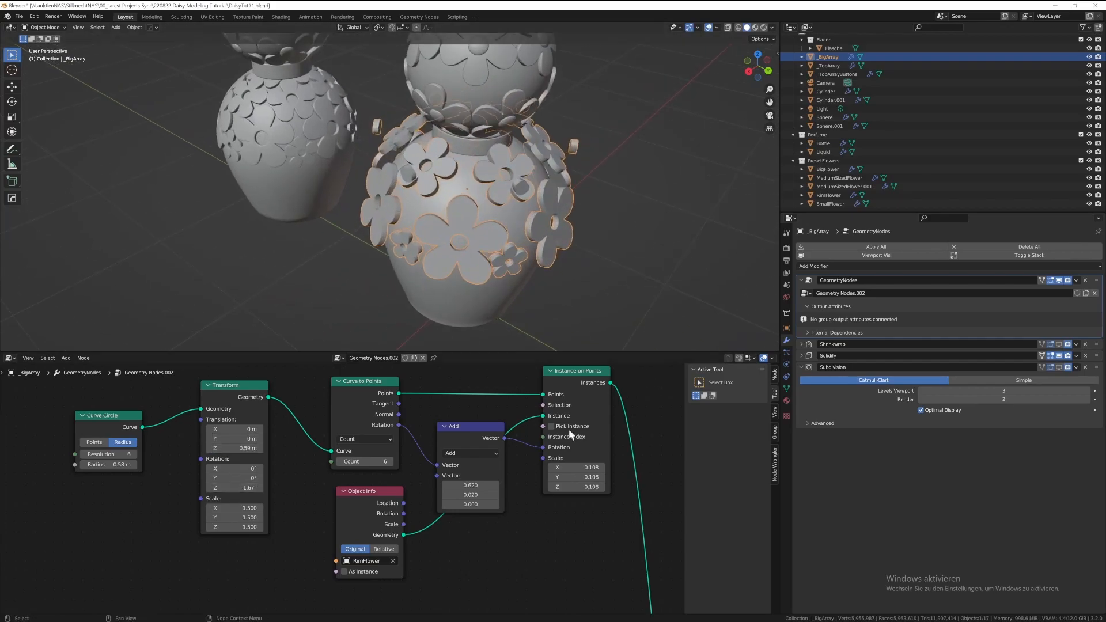
- Set the rim petals' instance scale to 0.3 on all axes and their rotation Add vector to X -0.03, Y -0.97
left_click_drag(575, 468, 576, 487)
type(".3")
key("Return")
middle_click_drag(513, 259, 537, 227)
left_click_drag(471, 486, 438, 495)
middle_click_drag(550, 253, 533, 288)
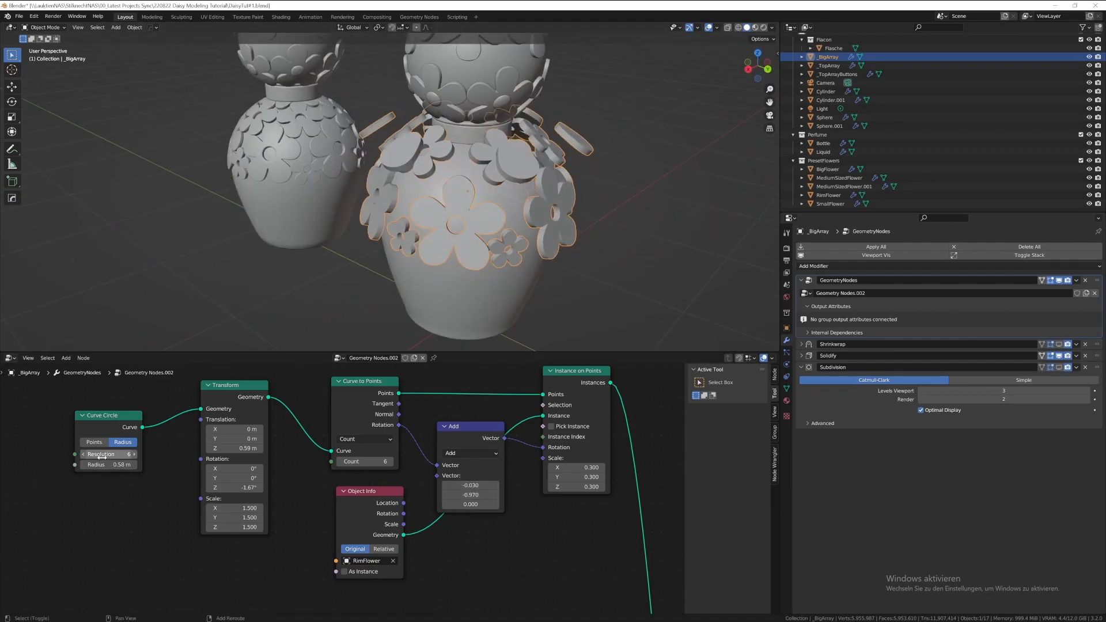
- Set the rim Curve Circle's radius to 0.28 m and its Transform Z rotation to -32.1°
left_click_drag(99, 464, 80, 465)
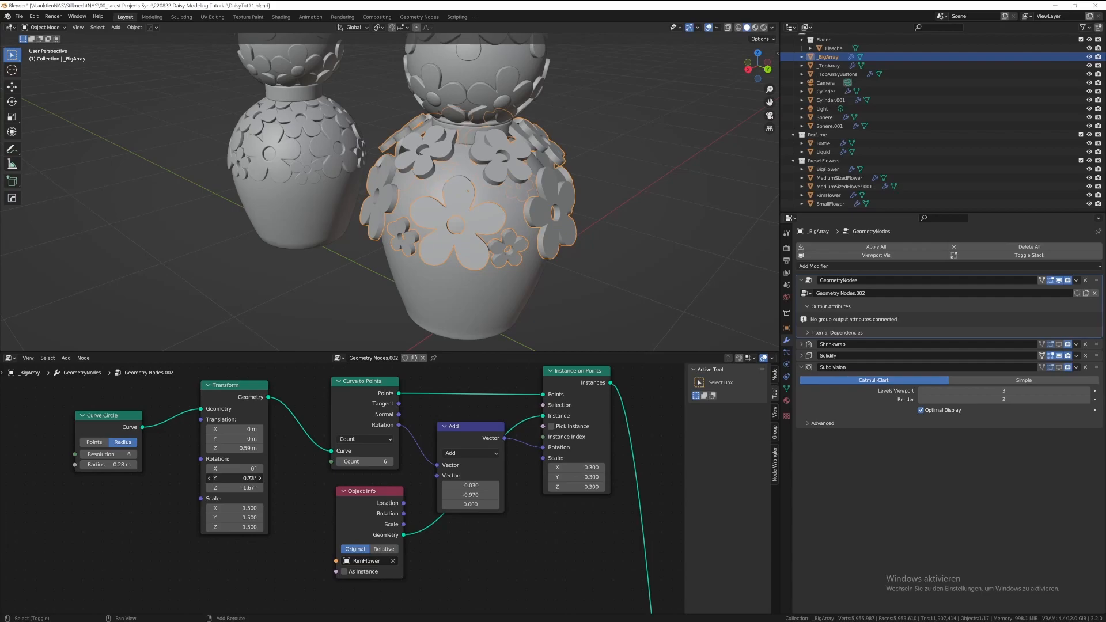
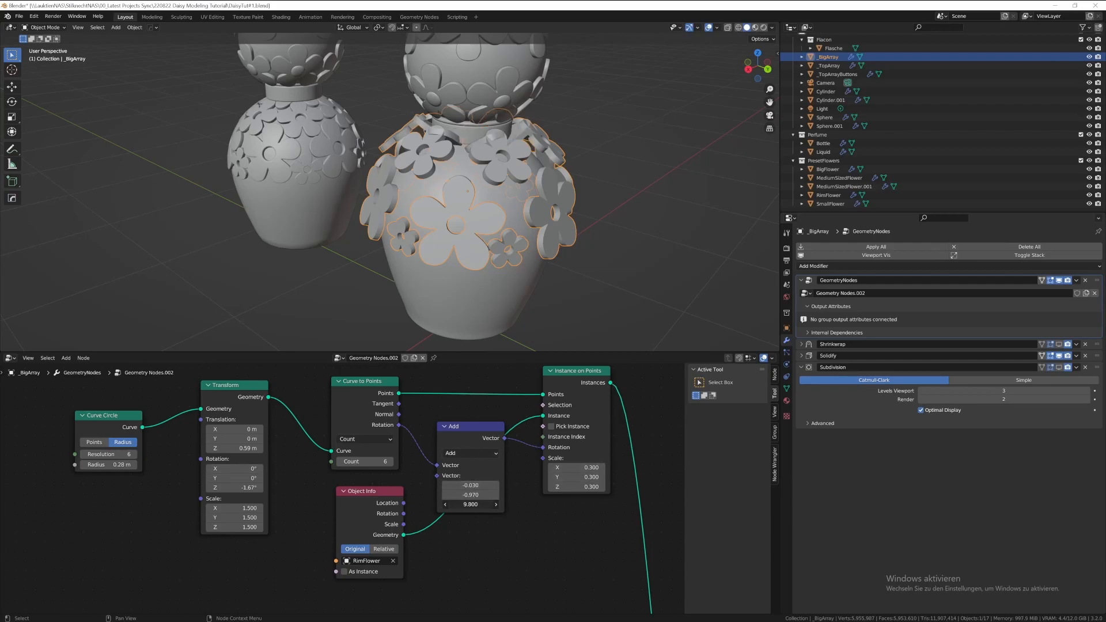
middle_click_drag(496, 260, 492, 172)
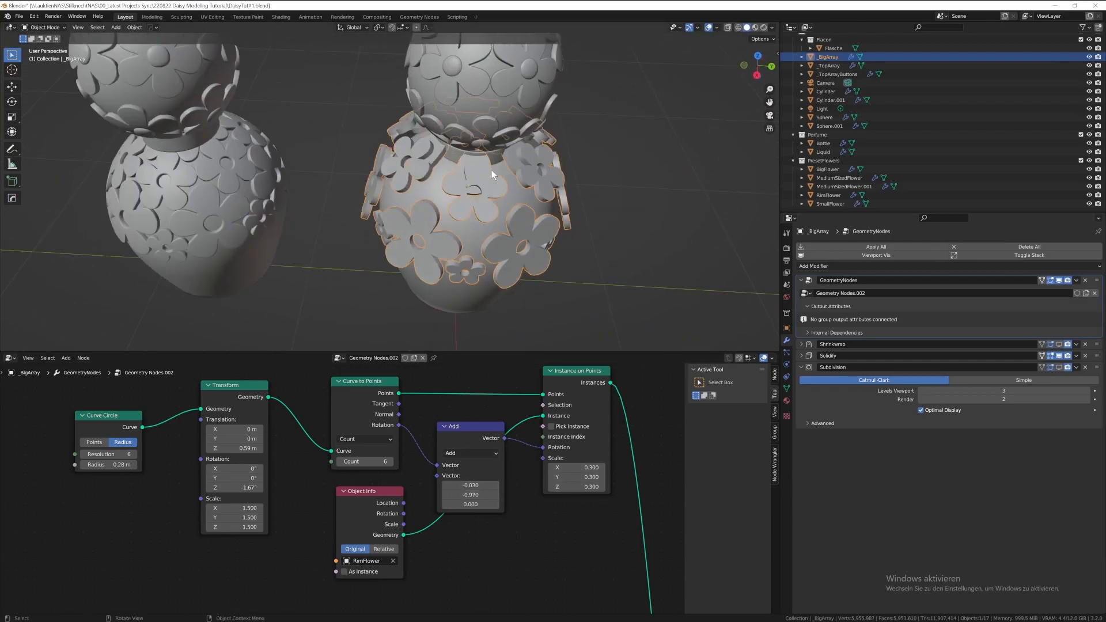
left_click_drag(234, 487, 219, 487)
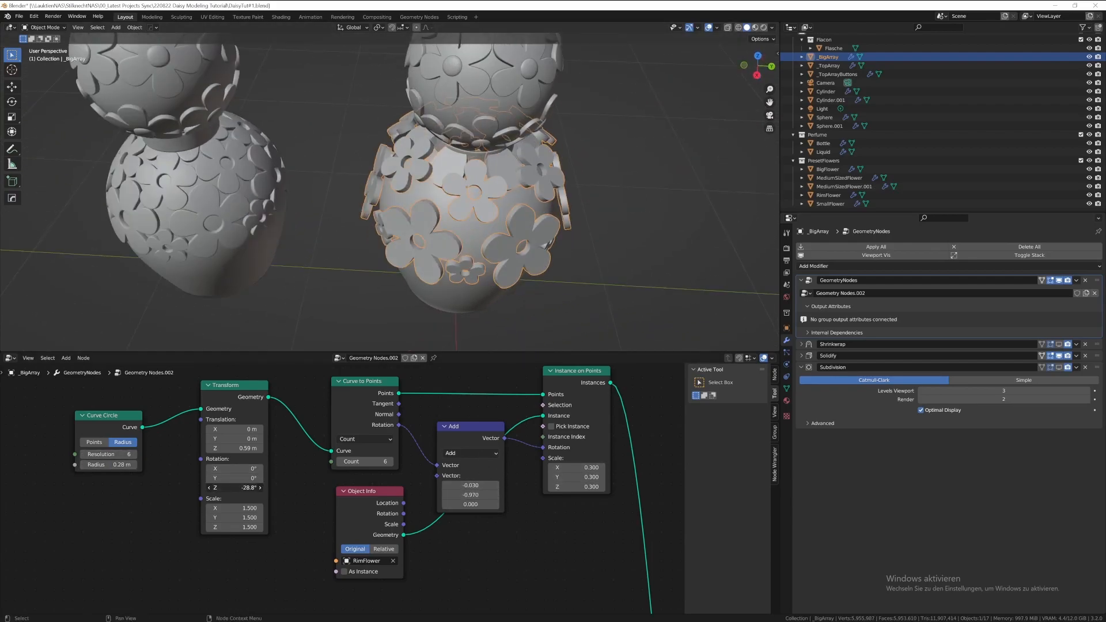
- Show _BigArray's Shrinkwrap in the viewport again and set the rim petals' instance scale to 0.18 on all axes
left_click(1062, 346)
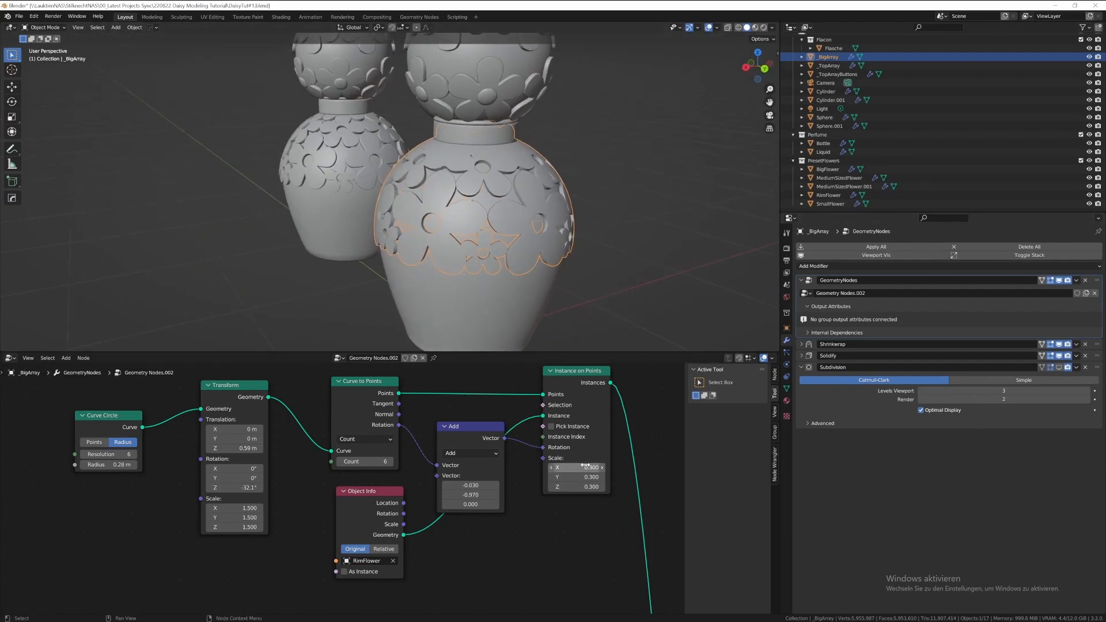
left_click_drag(576, 467, 576, 486)
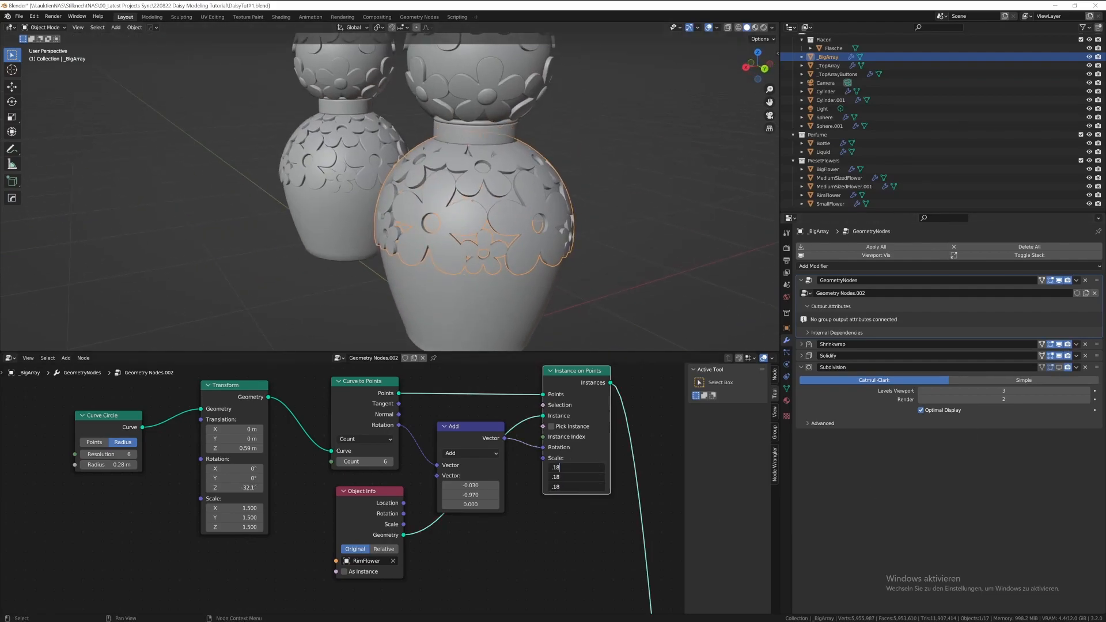
key("Return")
scroll(353, 153, "up", 5)
- Reduce the rim Curve Circle's radius to 0.23 m
left_click_drag(109, 464, 102, 465)
scroll(396, 286, "down", 3)
middle_click_drag(397, 287, 379, 240)
scroll(378, 240, "up", 3)
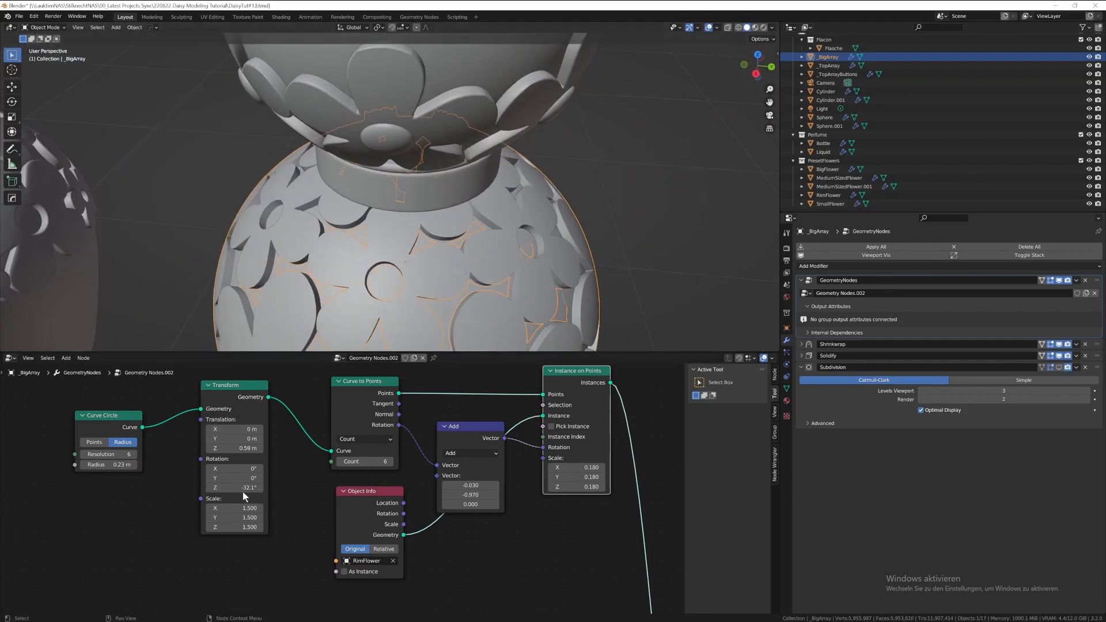
- Set the rim curve's Z rotation to -30.7° and the petals' instance scale to 0.17 on all axes
left_click_drag(576, 467, 576, 486)
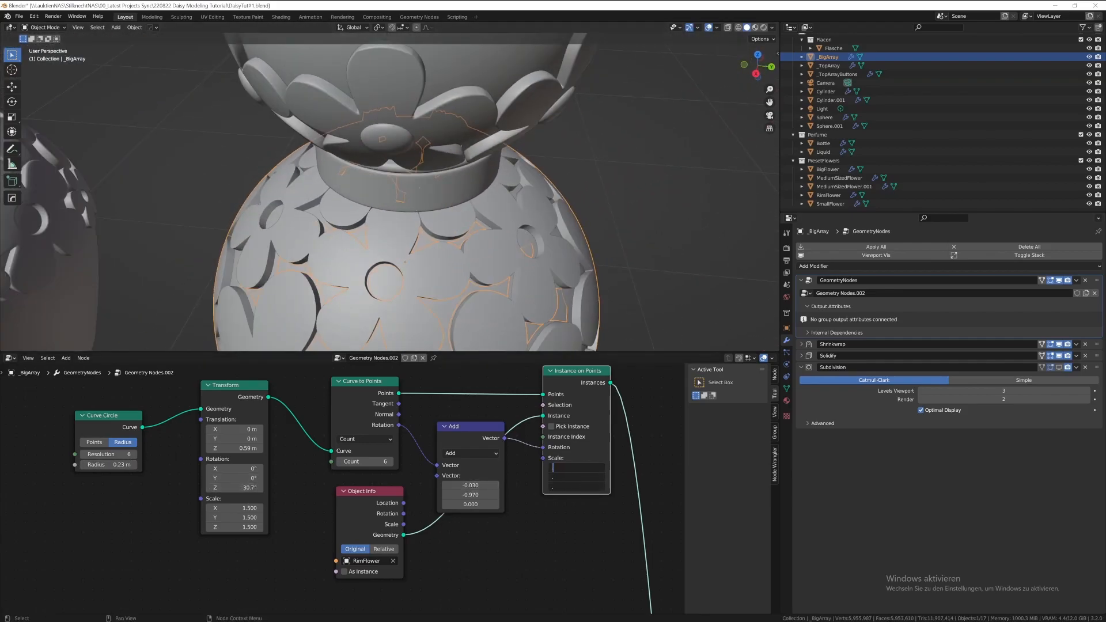
type(".17")
key("Return")
middle_click_drag(486, 305, 576, 196)
middle_click_drag(655, 250, 416, 253)
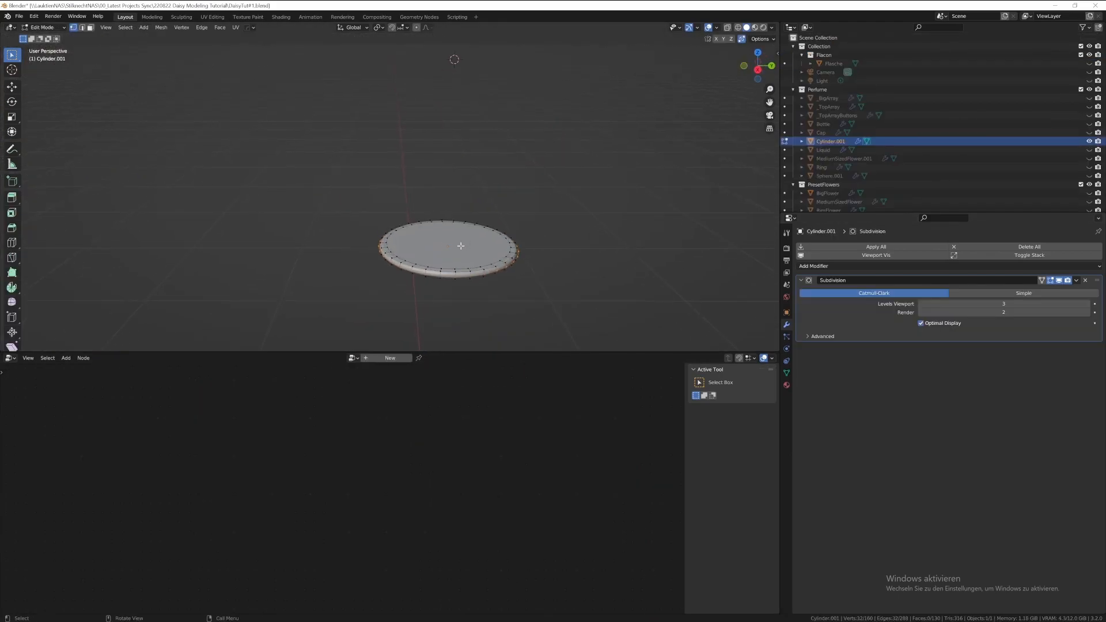
- Select the flat top and bottom faces of the disc and bridge their edge loops to open a hole through it
key("3")
middle_click_drag(460, 245, 451, 232)
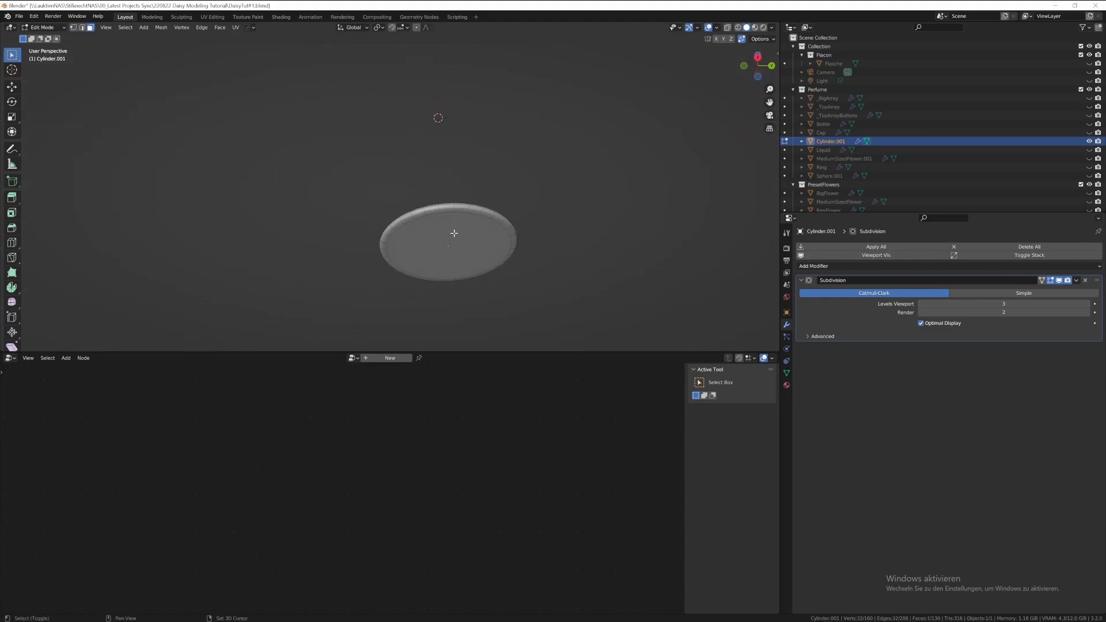
left_click(453, 233)
right_click(456, 234)
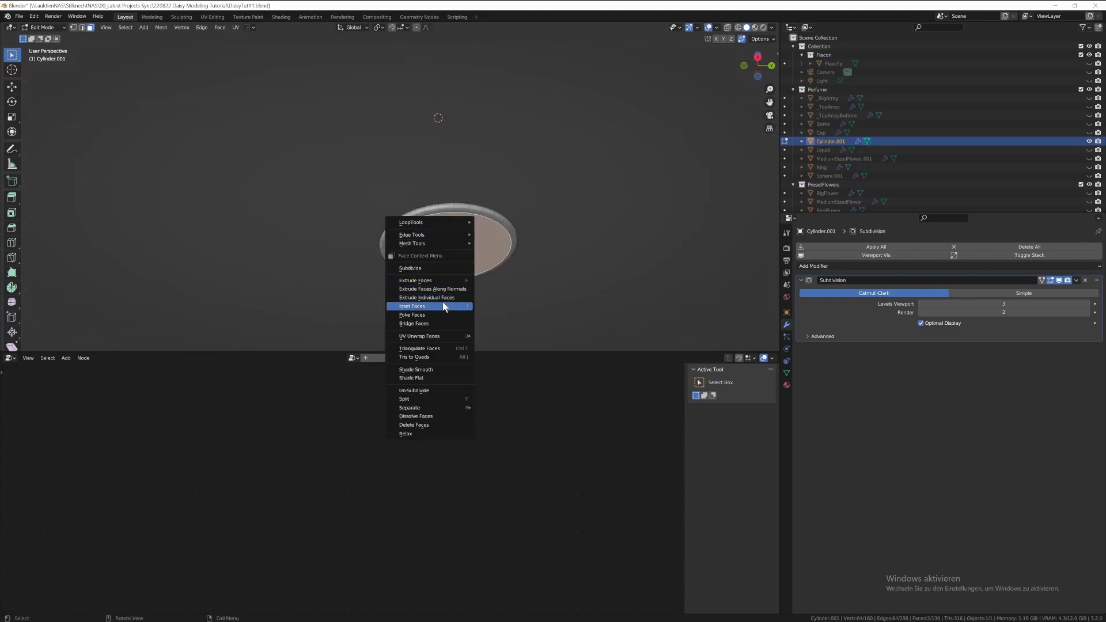
mouse_move(433, 239)
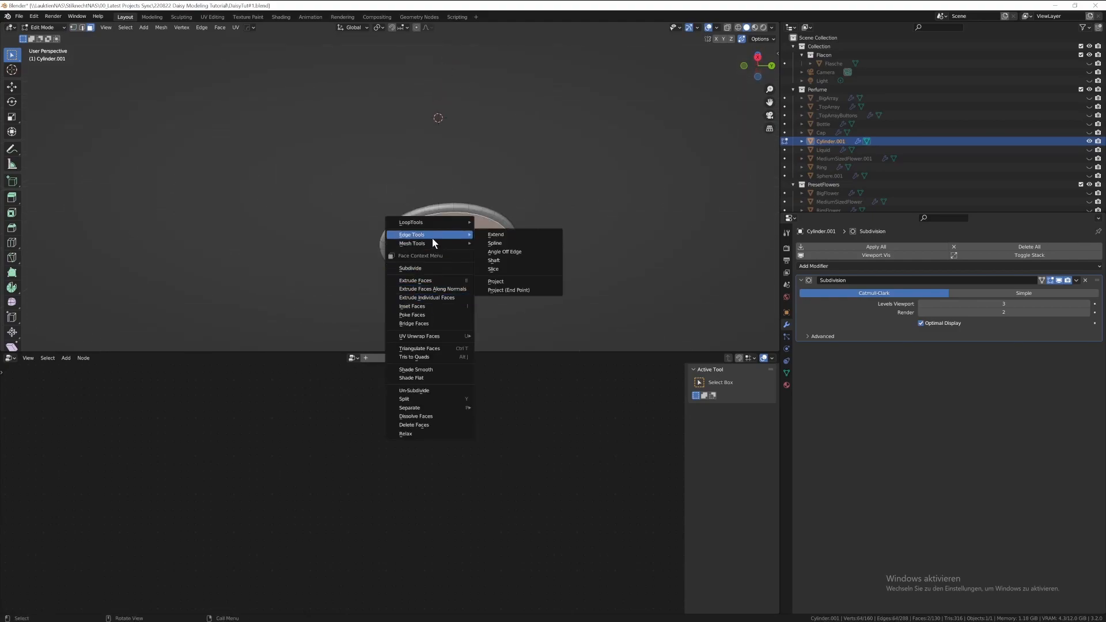
key("Escape")
key("2")
right_click(446, 238)
mouse_move(469, 243)
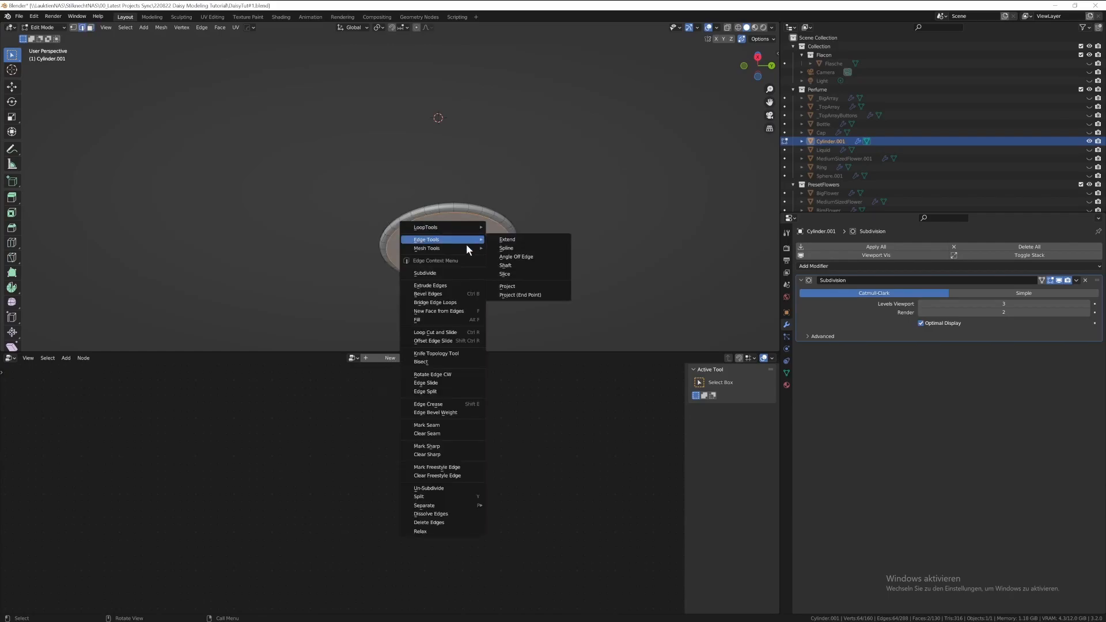
left_click(458, 300)
middle_click_drag(487, 252, 573, 275)
key("Tab")
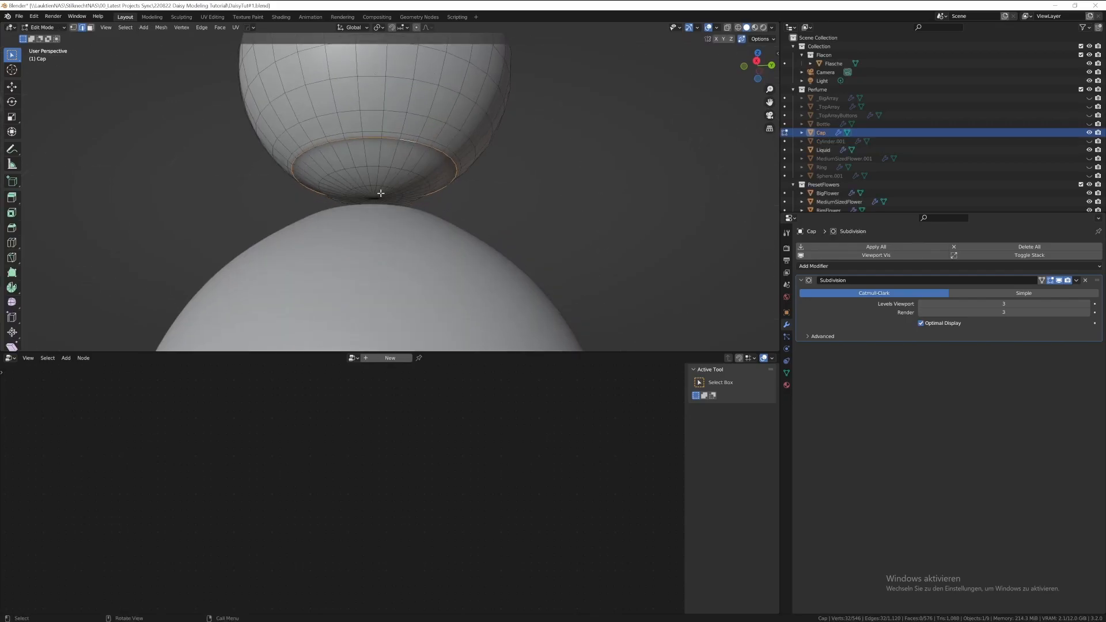
- Select the cap's bottom faces up to the rim loop and flatten them by scaling to 0 along Z
left_click_drag(373, 199, 391, 204)
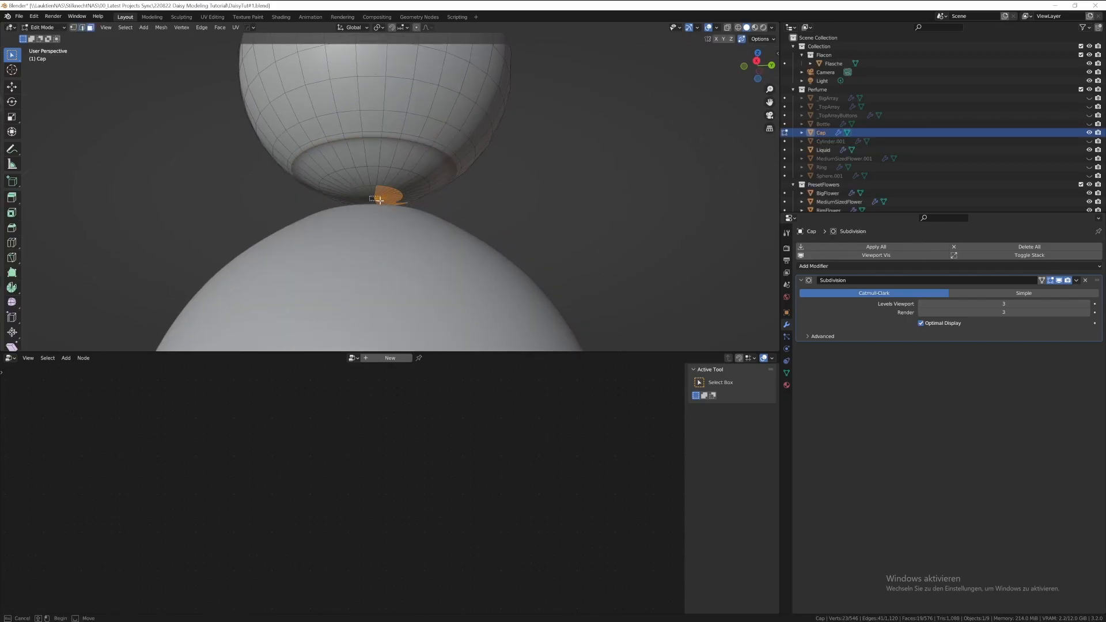
key("ctrl+KP_Add")
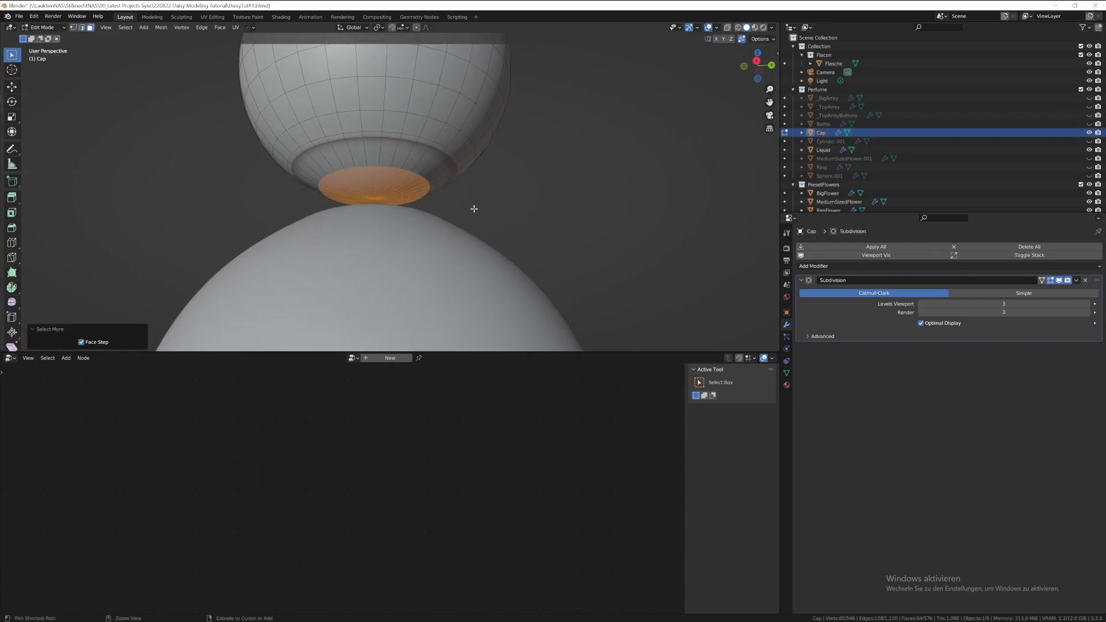
key("ctrl+KP_Add")
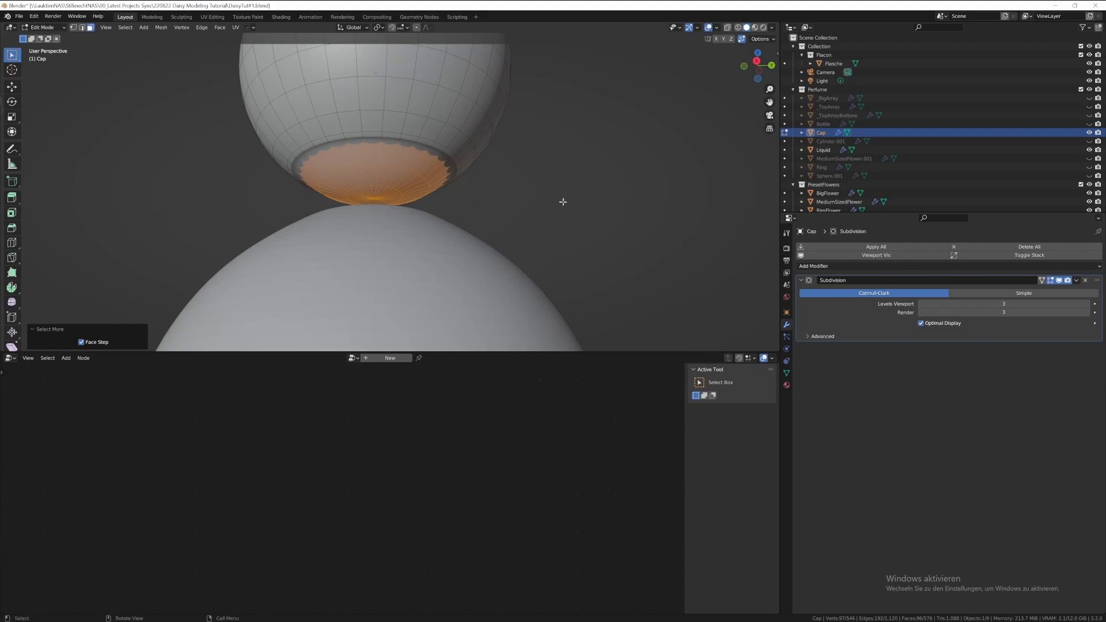
key("s")
key("z")
key("0")
key("Return")
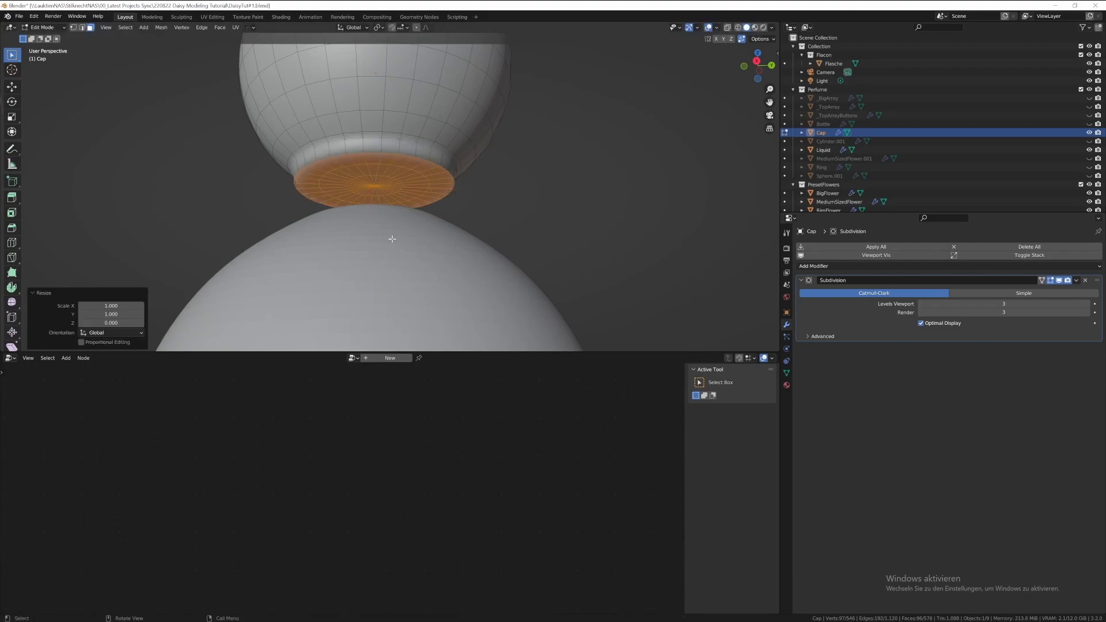
- Move the flattened faces about 0.42 m up along Z to form a recess inside the cap
key("g")
key("z")
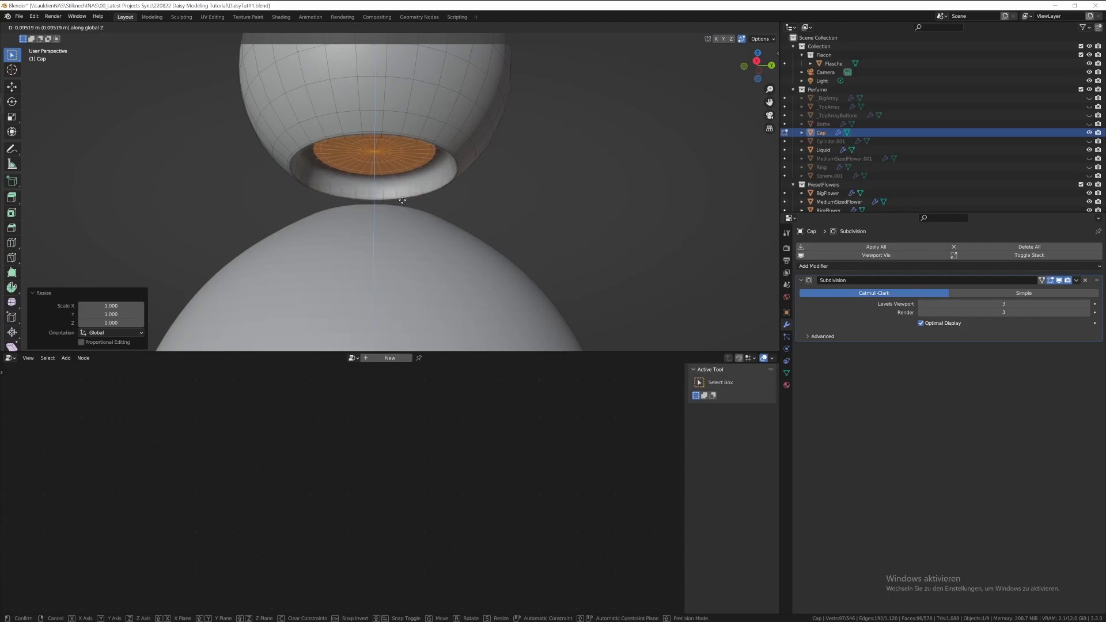
left_click(394, 95)
middle_click_drag(394, 94, 386, 161)
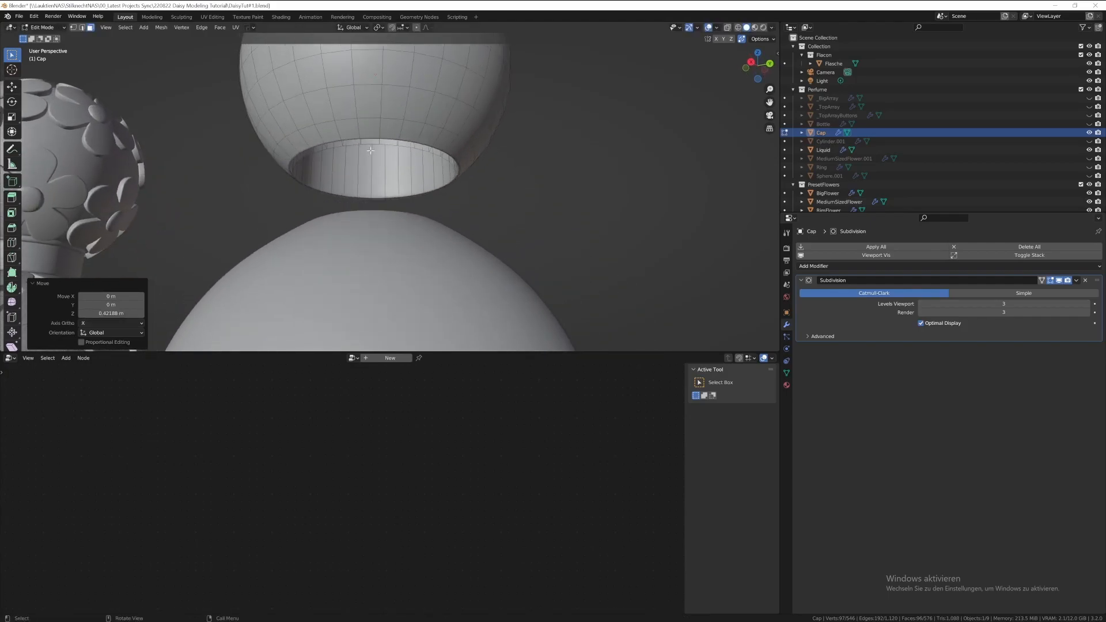
- Turn on X-ray display and widen the recess's ceiling faces to a scale of about 1.13
key("alt+z")
scroll(403, 180, "down", 4)
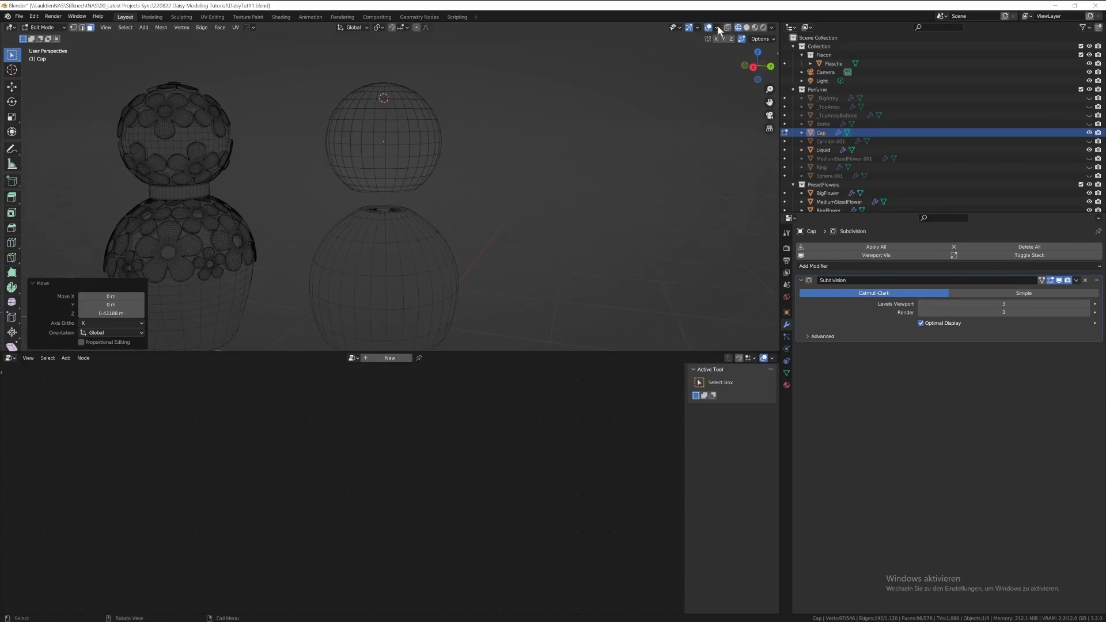
key("shift+z")
key("alt+z")
scroll(415, 163, "up", 3)
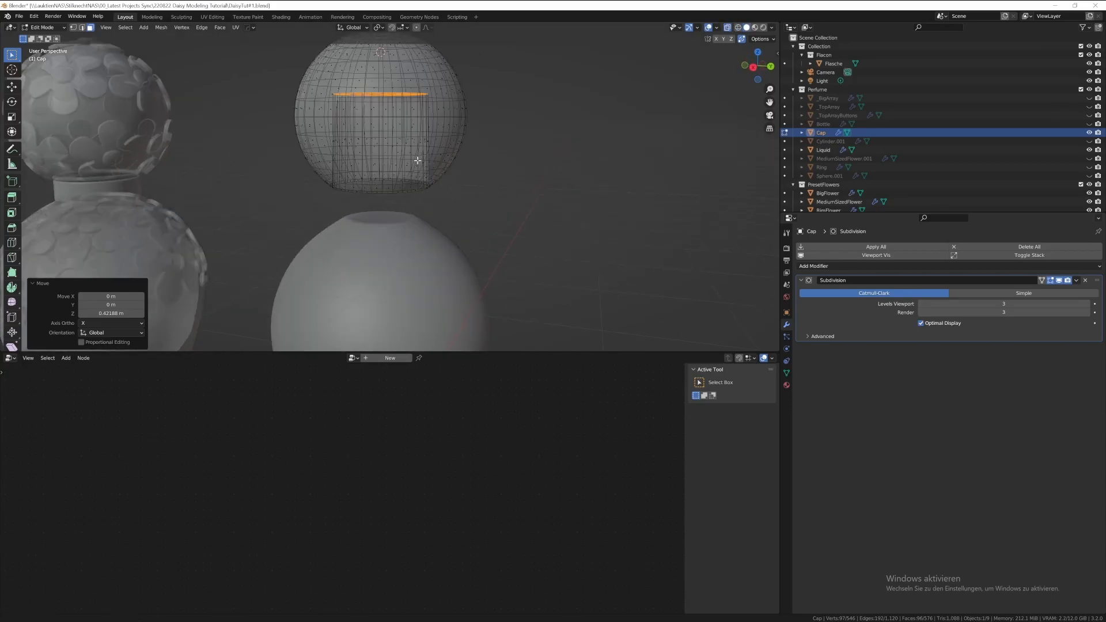
scroll(423, 183, "down", 1)
key("s")
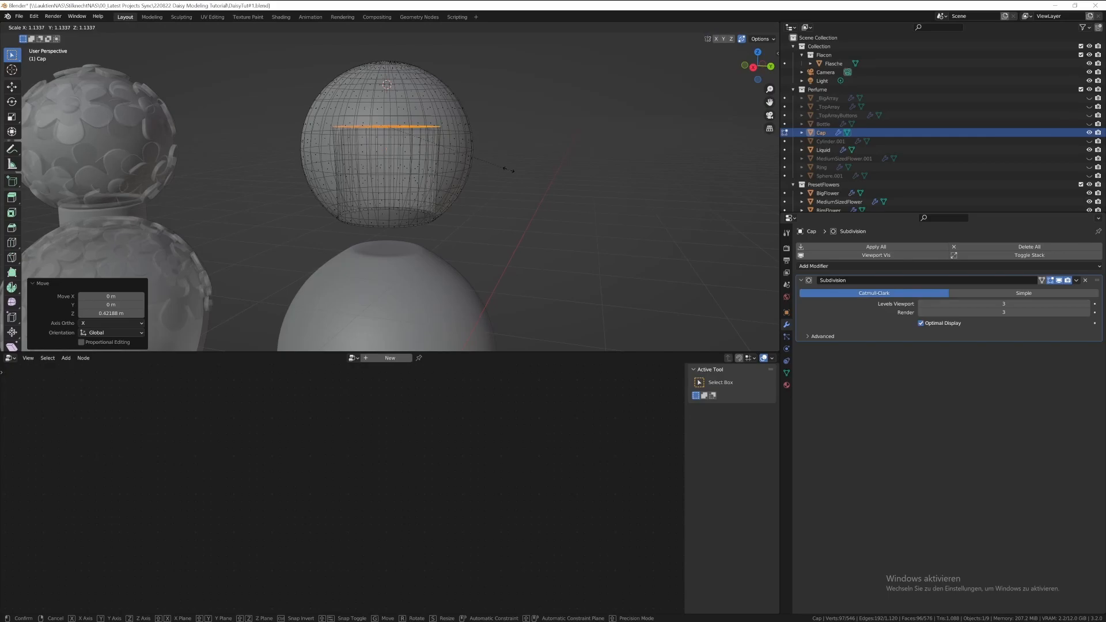
left_click(508, 170)
- Raise the recess's ceiling another 0.063 m or so along Z and flatten it with a Z scale of 0
mouse_move(425, 201)
middle_mouse_down()
mouse_move(405, 219)
mouse_move(430, 257)
mouse_move(422, 215)
middle_mouse_up()
key("g")
key("z")
left_click(432, 237)
key("s")
key("z")
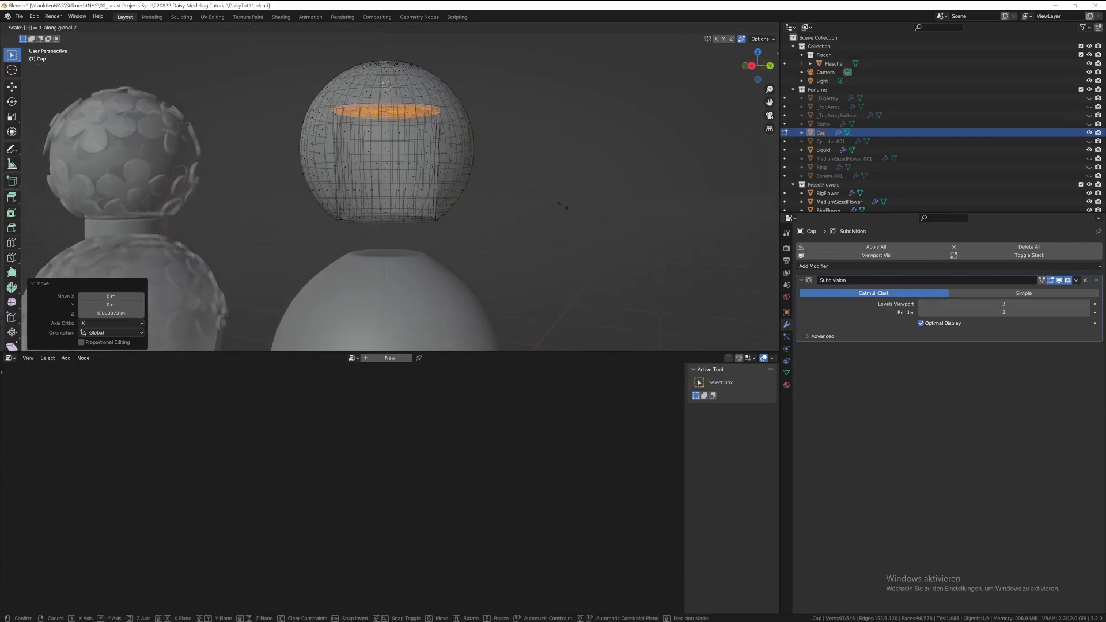
key("Return")
- Scale the recess's ceiling faces to 0.958
middle_click_drag(562, 206, 439, 218)
key("s")
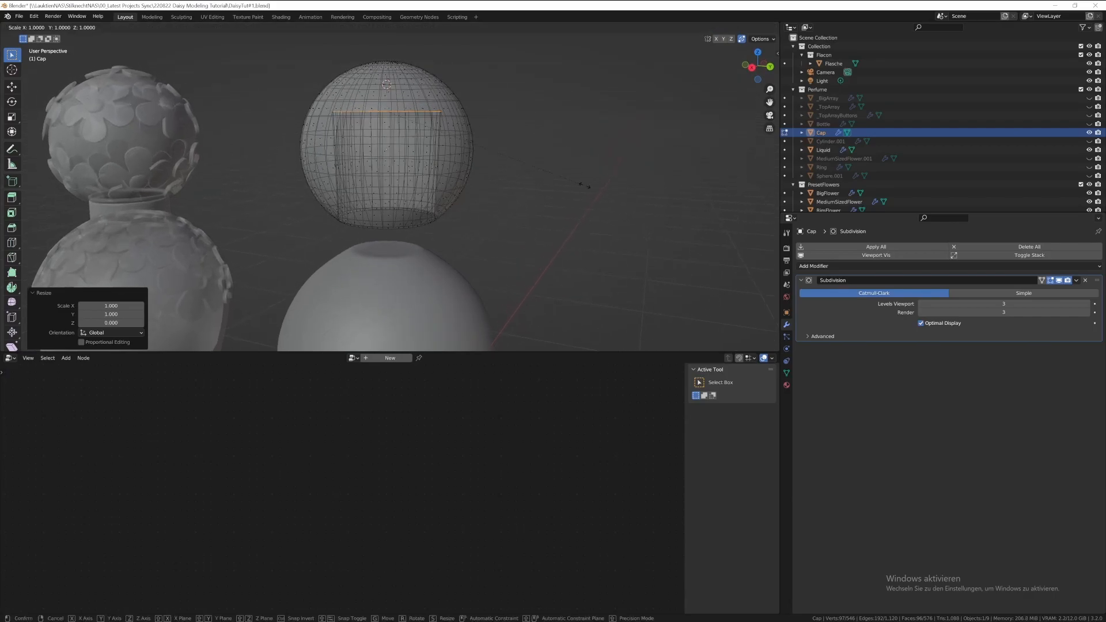
left_click(577, 181)
- Add a supporting loop cut around the recess wall just below its ceiling and leave Edit Mode
key("KP_3")
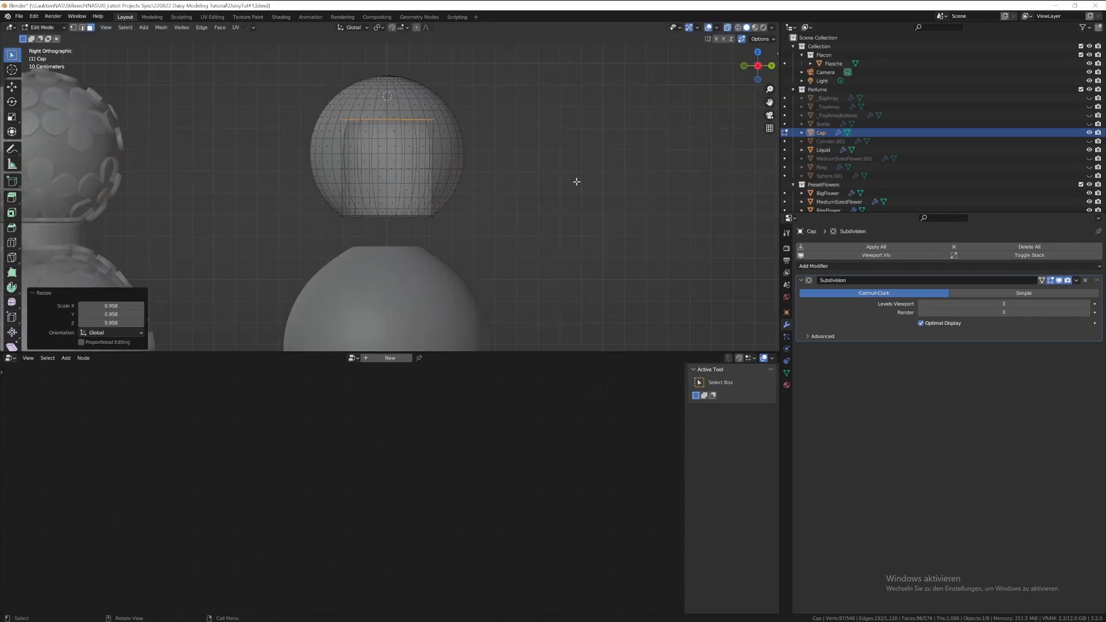
key("KP_Decimal")
middle_click_drag(459, 174, 464, 202, "shift")
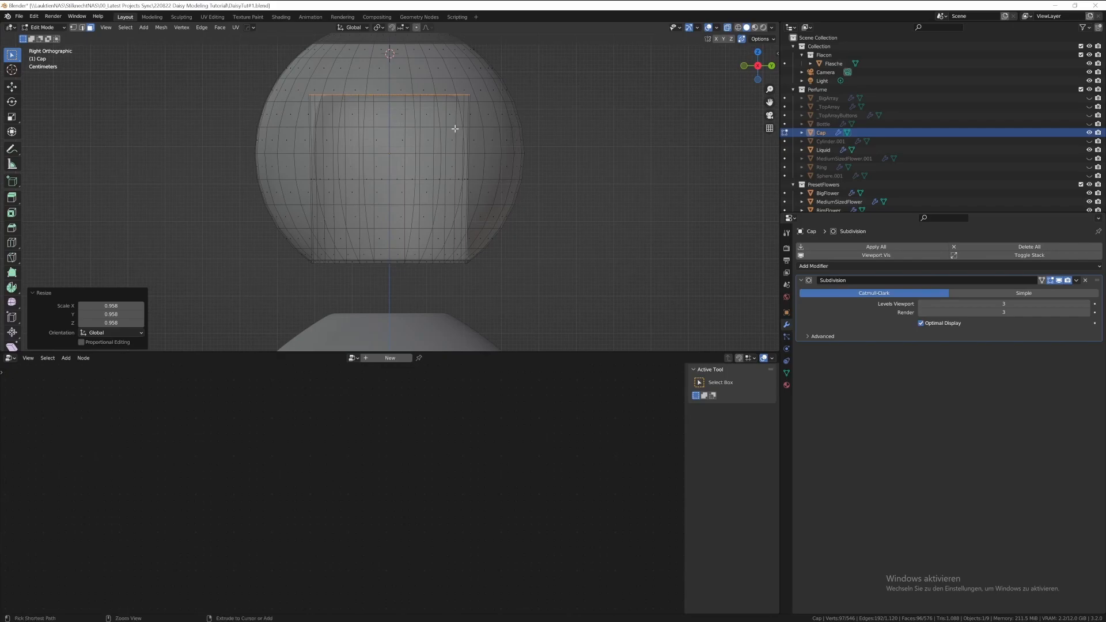
key("ctrl+r")
left_click(448, 172)
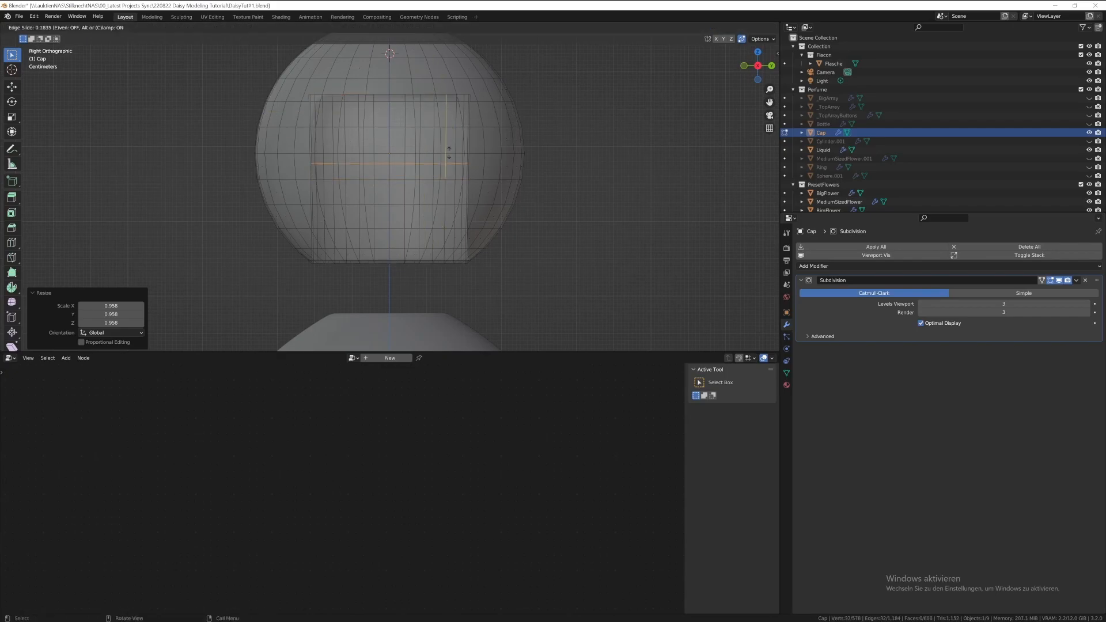
left_click(457, 104)
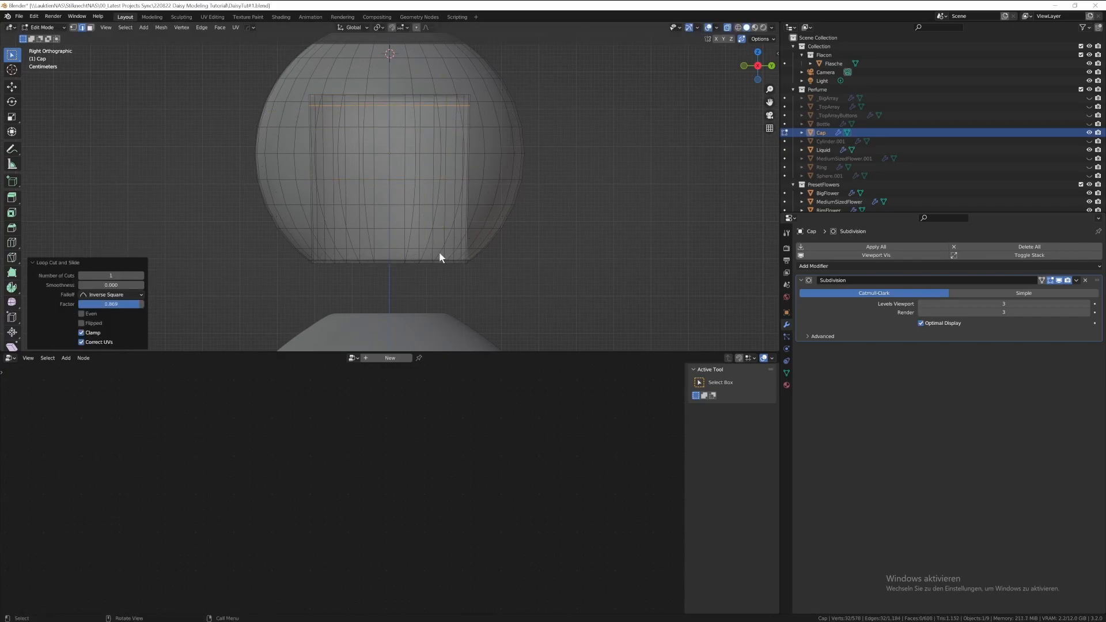
key("Tab")
middle_click_drag(440, 250, 406, 243)
scroll(442, 251, "down", 5)
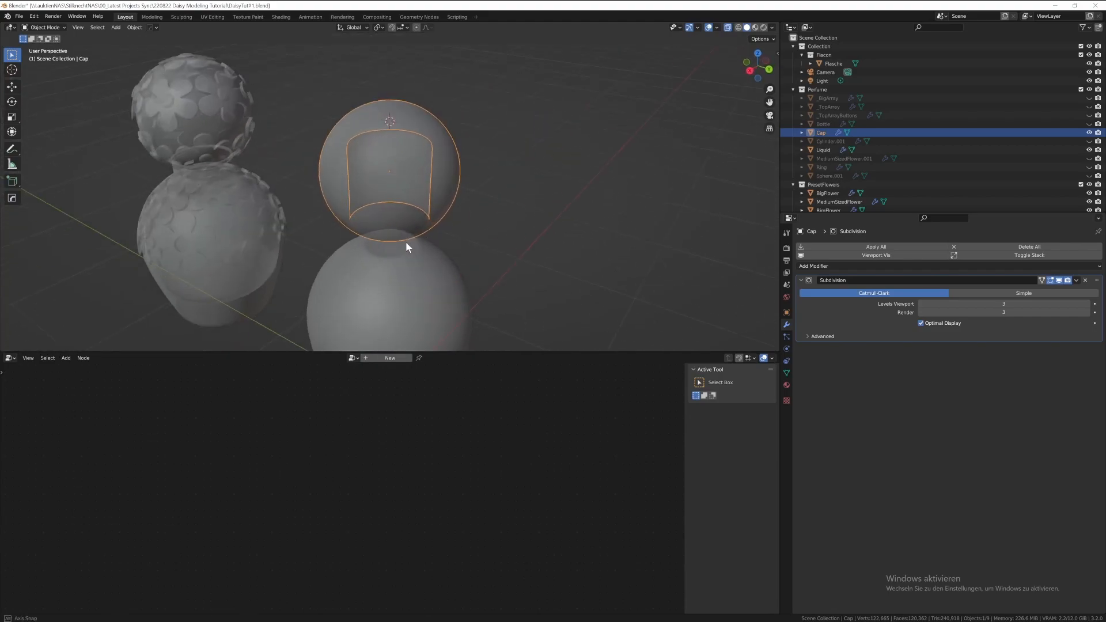
middle_click_drag(406, 247, 401, 224)
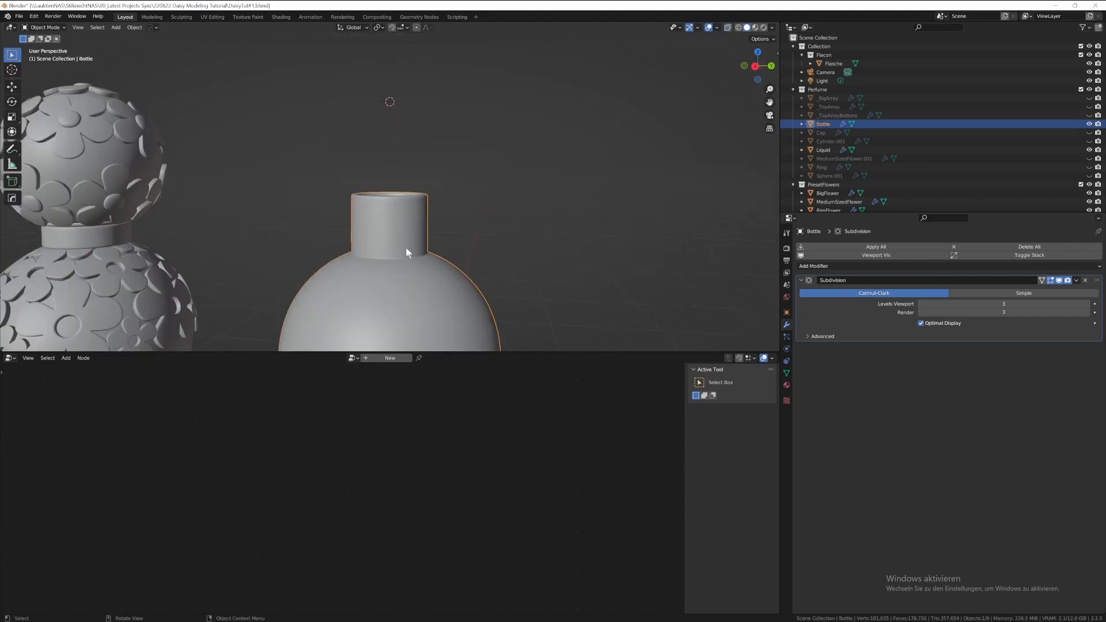
- Try to shorten the bottle's neck by scaling its faces to 0.143 along Z and lowering them about 0.19 m
key("Tab")
key("3")
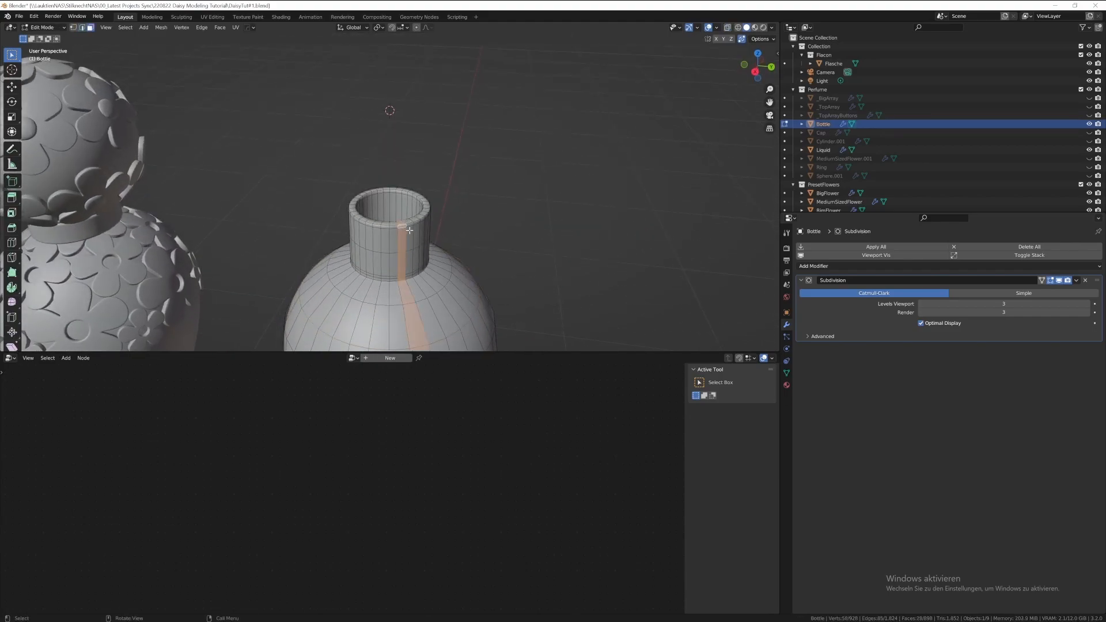
left_click(404, 223, "alt")
key("ctrl+KP_Add")
key("ctrl+KP_Add")
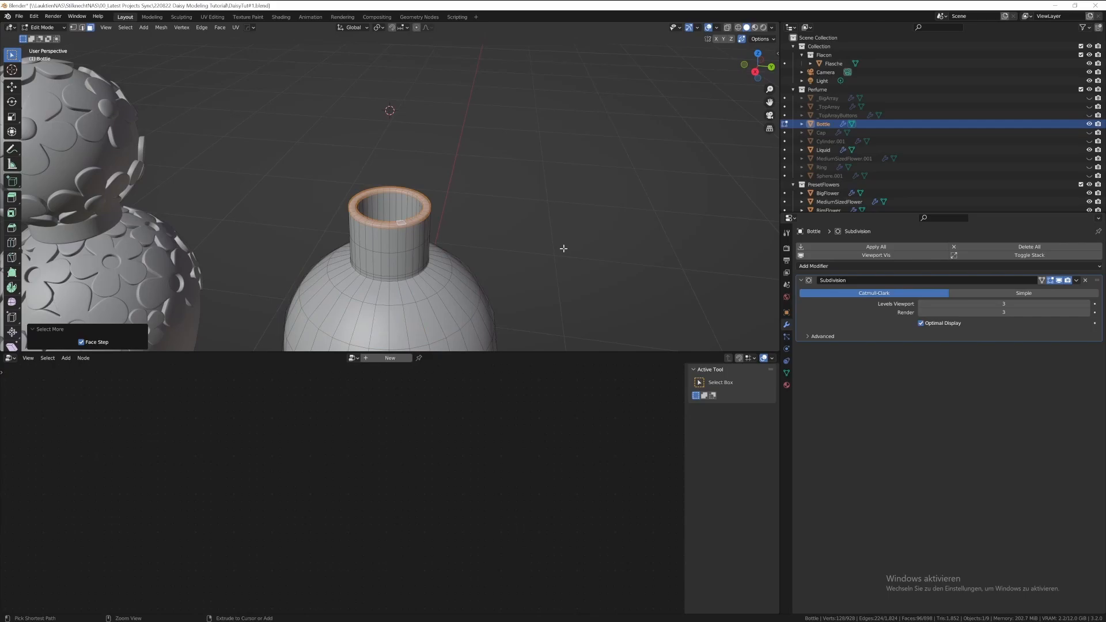
key("ctrl+KP_Add")
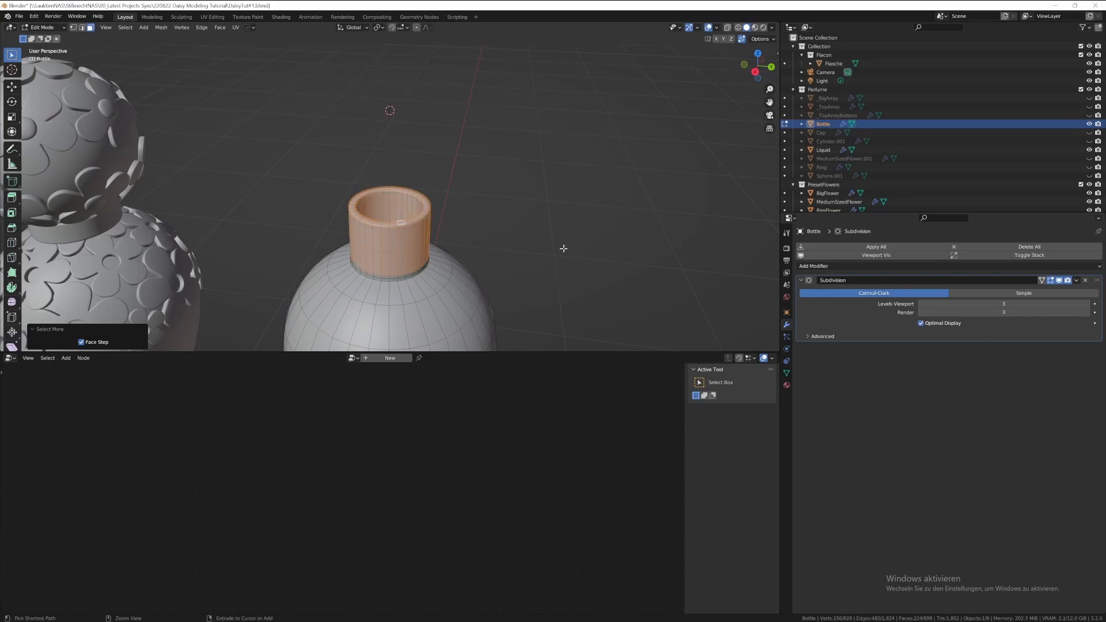
scroll(420, 273, "up", 3)
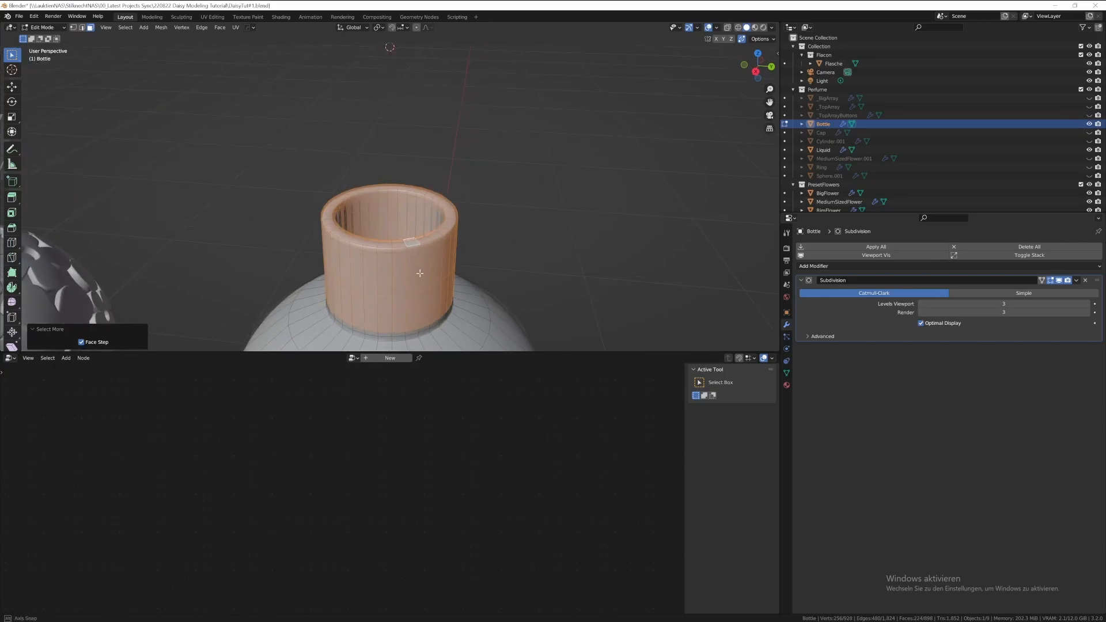
middle_click_drag(420, 287, 592, 244)
key("s")
key("z")
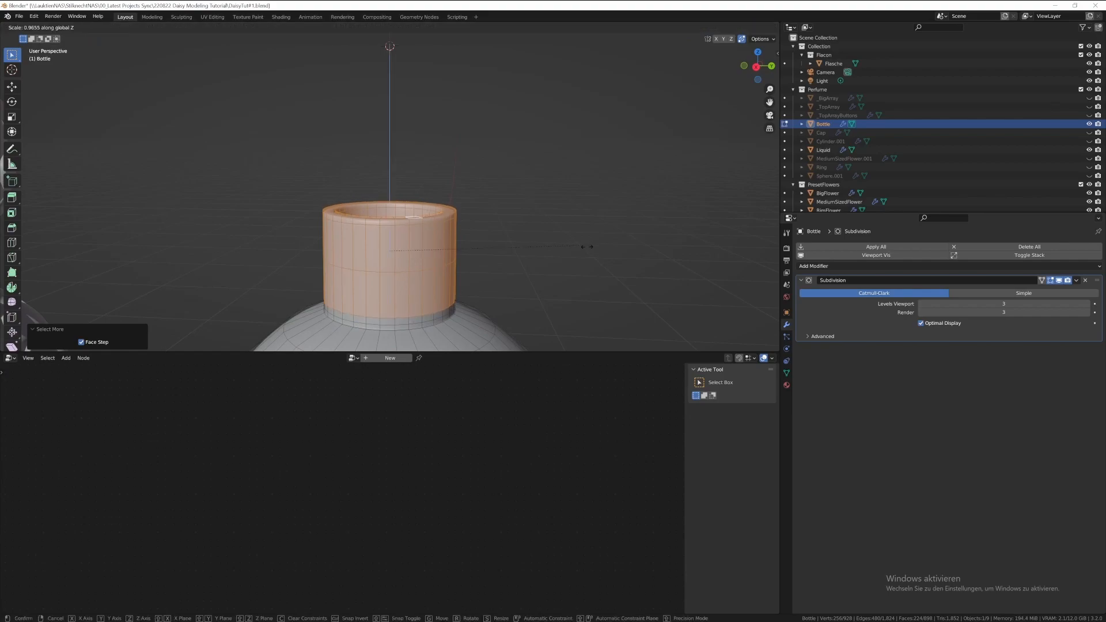
left_click(419, 253)
key("g")
key("z")
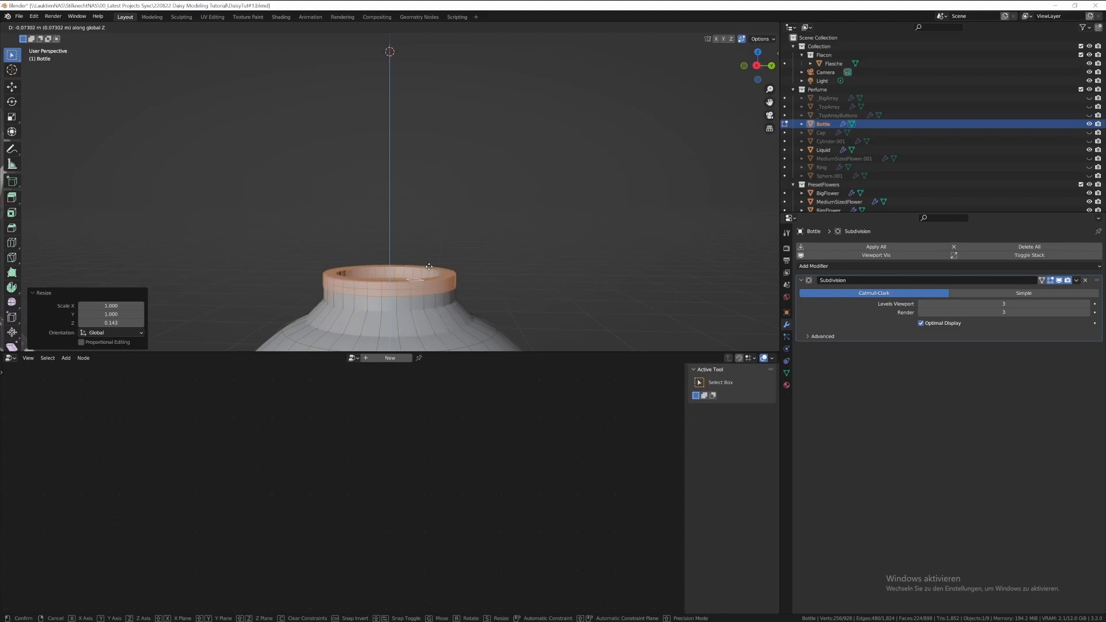
left_click(430, 278)
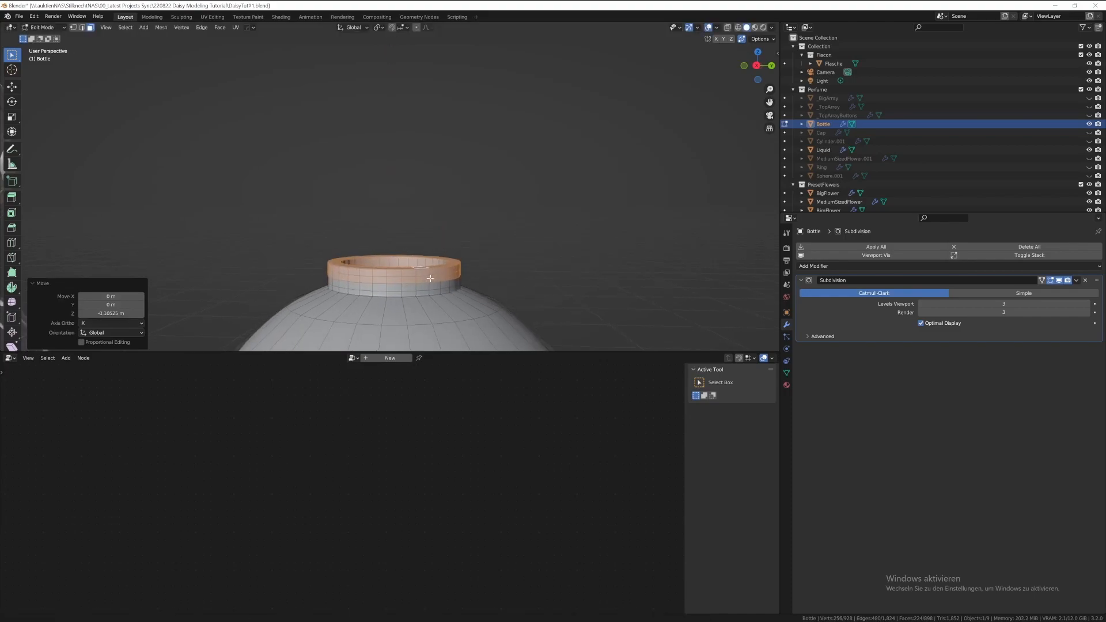
- Undo the last edits to the bottle's neck
key("ctrl+z")
key("ctrl+z")
key("ctrl+z")
key("ctrl+z")
key("ctrl+z")
- Hide the Liquid object and select the bottle
middle_click_drag(414, 277, 434, 187)
key("Tab")
left_click(431, 275)
key("h")
left_click(431, 275)
- Extrude the edge loop at the bottle's opening along Z and connect it with the adjacent loop
key("Tab")
left_click(452, 243, "alt")
key("e")
key("z")
left_click(448, 226)
left_click(448, 249, "alt+shift")
key("ctrl+e")
- Slide the edge loops around the bottle's opening to tighten the short rim, and leave Edit Mode
left_click(375, 233, "alt")
key("g")
key("g")
left_click(521, 283)
key("g")
key("g")
left_click(461, 246)
key("Tab")
- Add a mesh cylinder above the bottle and scale it to 0.235
scroll(490, 230, "down", 7)
scroll(423, 206, "up", 3)
key("shift+a")
left_click(482, 226)
key("s")
left_click(496, 115)
- Lower the cylinder along Z onto the bottle's opening and scale it to match the rim's width
key("g")
key("z")
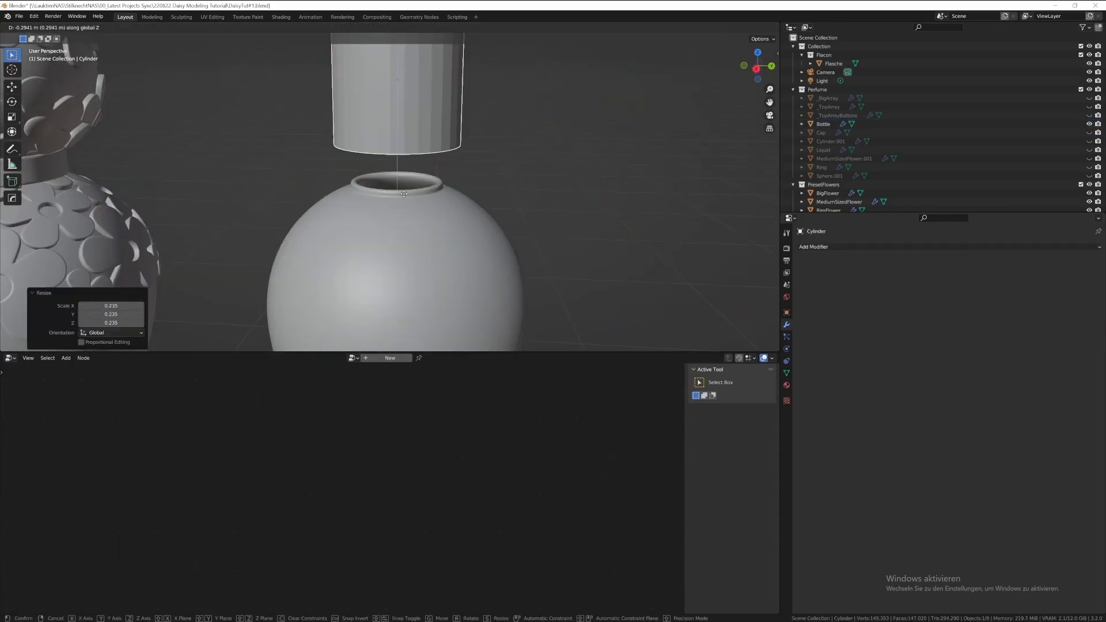
left_click(662, 222)
key("s")
left_click(602, 216)
key("g")
key("z")
left_click(558, 179)
- Add two loop cuts around the cylinder close to its lower end
key("Tab")
key("ctrl+r")
mouse_move(441, 155)
middle_mouse_down()
mouse_move(437, 140)
mouse_move(430, 148)
middle_mouse_up()
left_click(421, 155)
left_click(425, 184)
key("3")
left_click(425, 151, "alt")
key("ctrl+r")
left_click(407, 152)
left_click(401, 149)
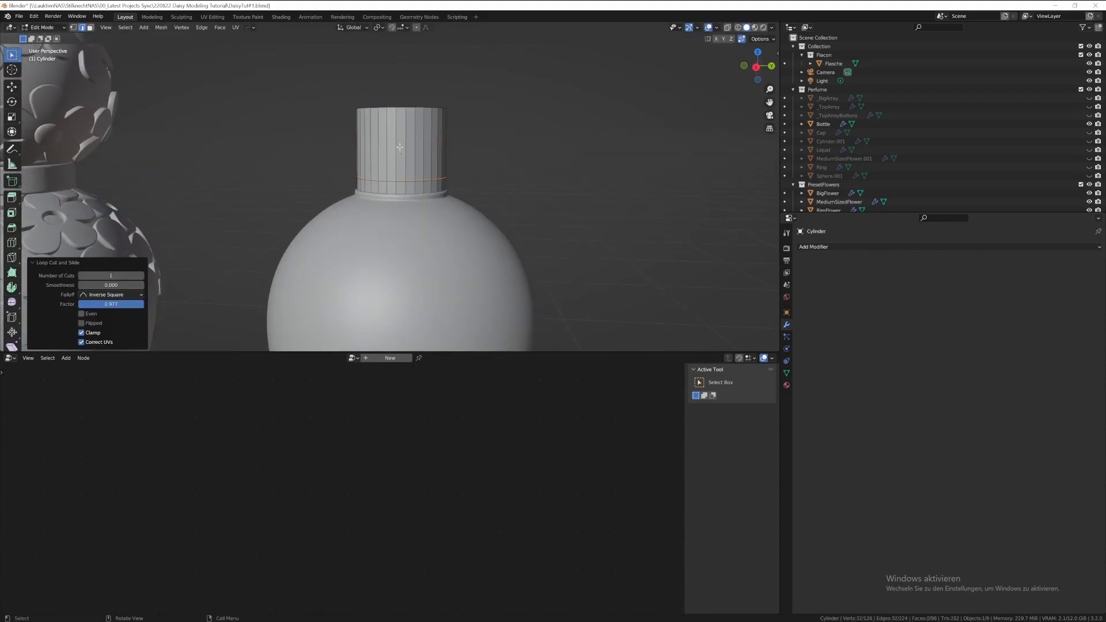
- Scale the cylinder's upper section inward in X and Y, leaving a wider collar at its base
key("s")
key("shift+z")
left_click(533, 153)
key("Tab")
scroll(499, 153, "down", 2)
- Add a loop cut near the cylinder's upper end and inset its top face
key("Tab")
key("ctrl+r")
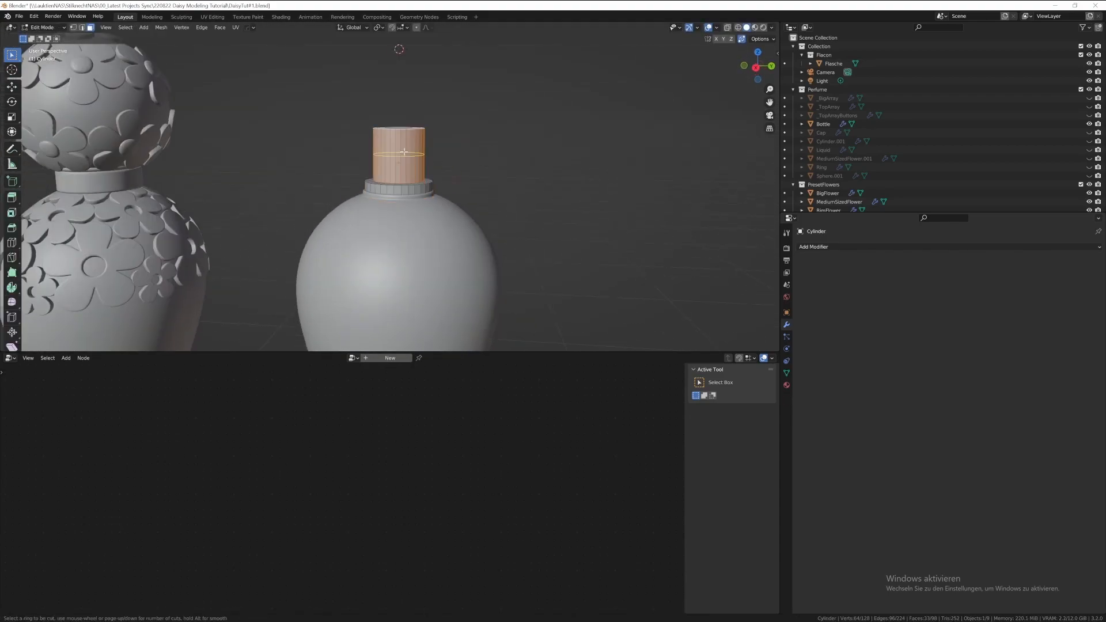
left_click(403, 159)
left_click(405, 137)
middle_click_drag(501, 124, 505, 160)
left_click(399, 130)
key("i")
left_click(519, 187)
- Add a Subdivision modifier with viewport level 3 to the cylinder
middle_click_drag(455, 198, 441, 161)
key("Tab")
key("ctrl+3")
scroll(420, 167, "up", 4)
- Add supporting loop cuts around the cylinder's lower collar to sharpen its edges under subdivision
key("Tab")
key("ctrl+r")
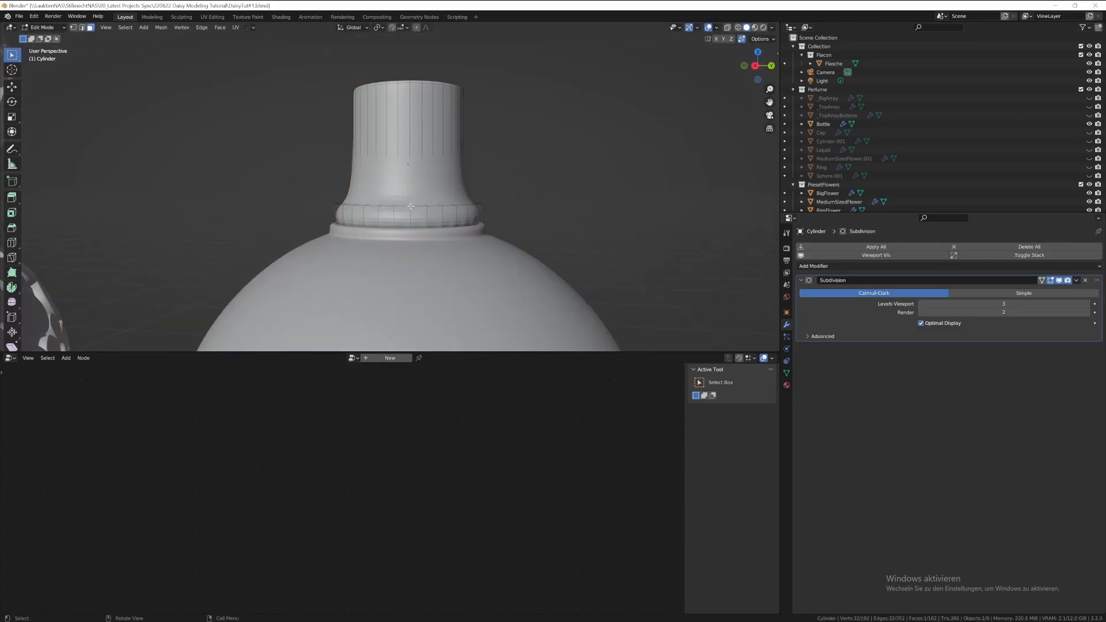
left_click(408, 214)
left_click(405, 178)
left_click(403, 198)
key("ctrl+r")
left_click(401, 218)
left_click(401, 234)
key("Tab")
scroll(518, 192, "down", 4)
middle_click_drag(522, 192, 633, 165)
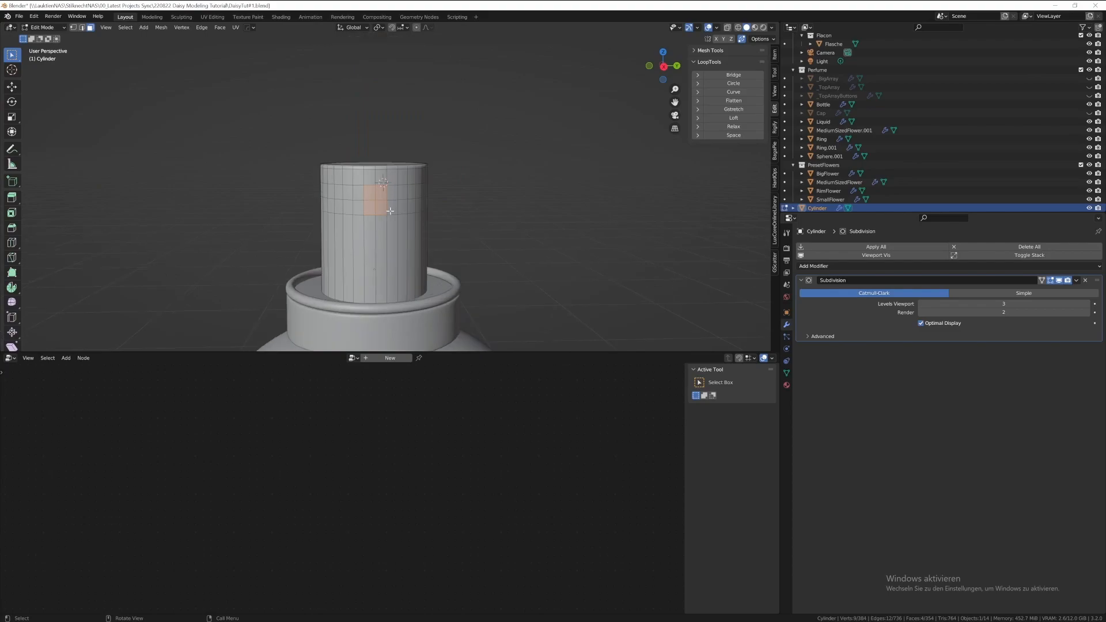
- Add a loop cut below the existing edge loops on the cylinder's upper section
middle_click_drag(387, 215, 382, 210)
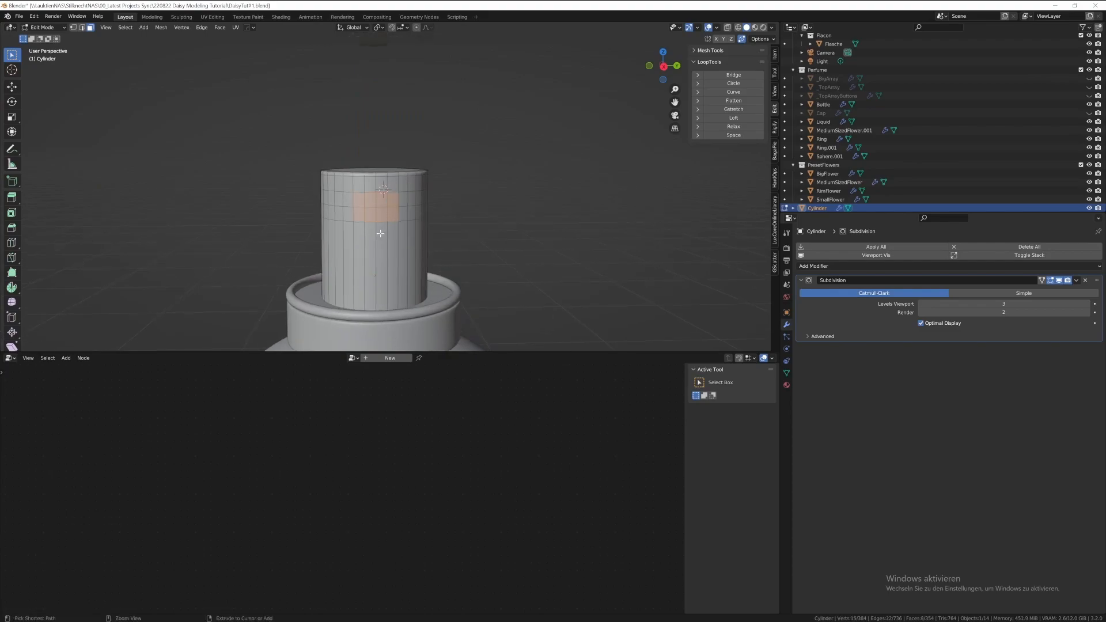
key("ctrl+r")
left_click(376, 236)
left_click(375, 199)
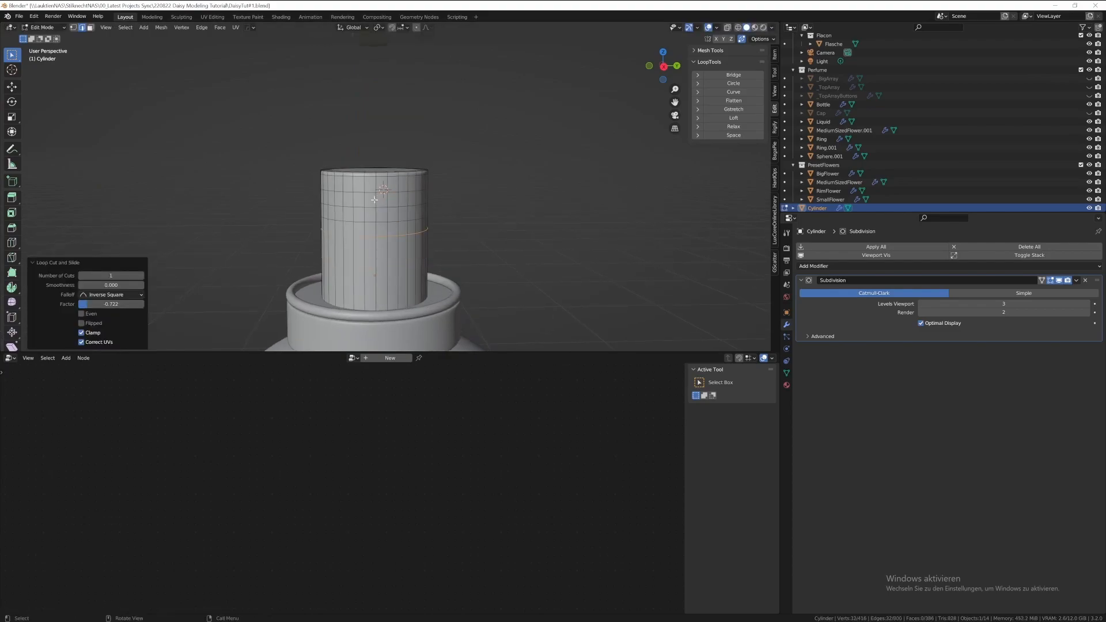
left_click_drag(357, 194, 380, 215)
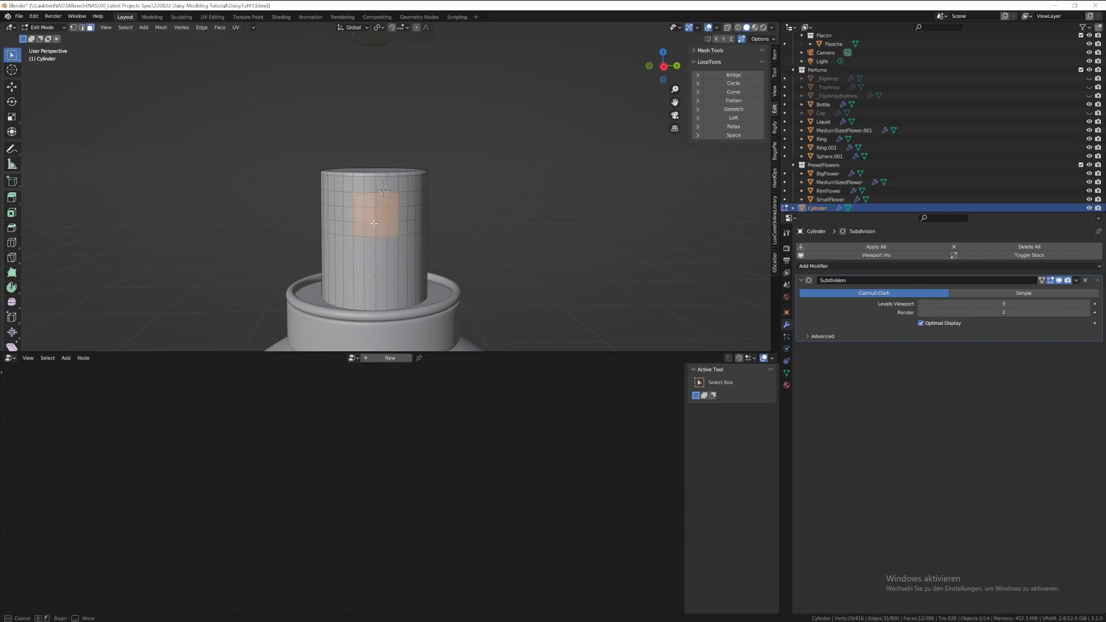
- Slide the new lower edge loop and the upper edge loop along the cylinder to even out the face rows between them
mouse_move(396, 236)
middle_mouse_down()
mouse_move(415, 225)
mouse_move(391, 240)
middle_mouse_up()
key("g")
key("g")
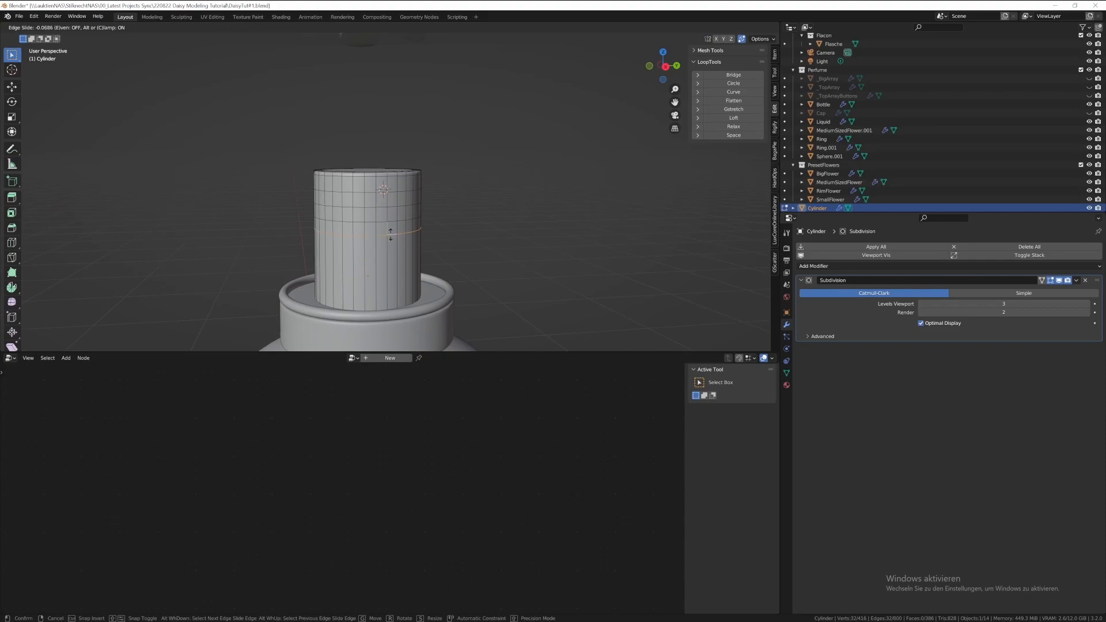
left_click(390, 233)
left_click(392, 190, "alt")
key("g")
key("g")
left_click(394, 194)
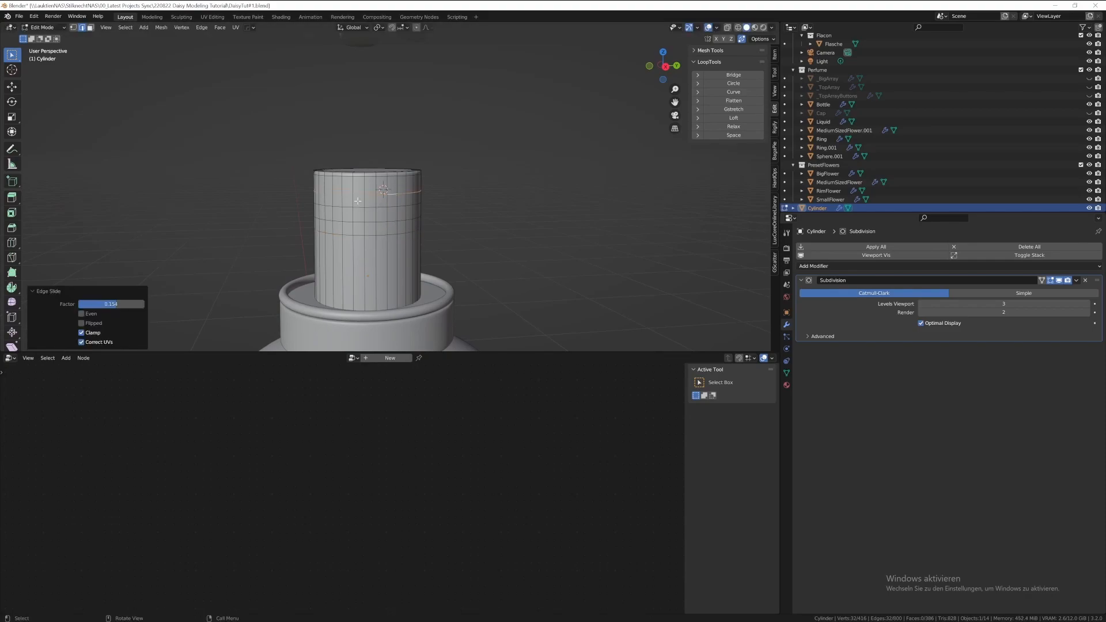
- Inset a three-by-three block of faces on the cylinder's front by about 0.043 m
left_click_drag(380, 232, 383, 232)
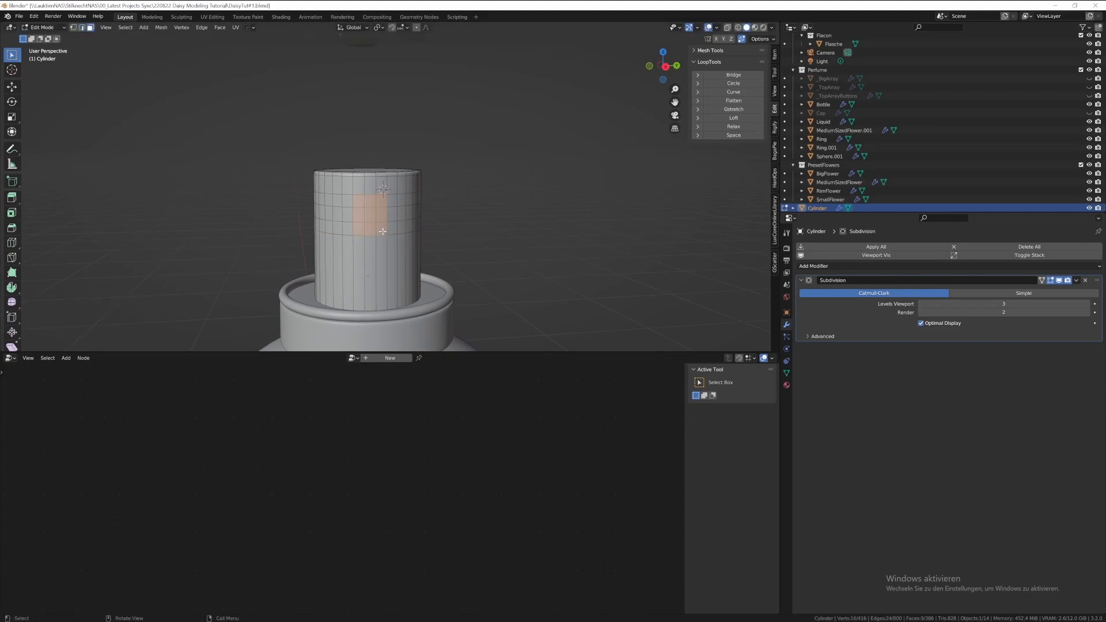
scroll(383, 231, "up", 5)
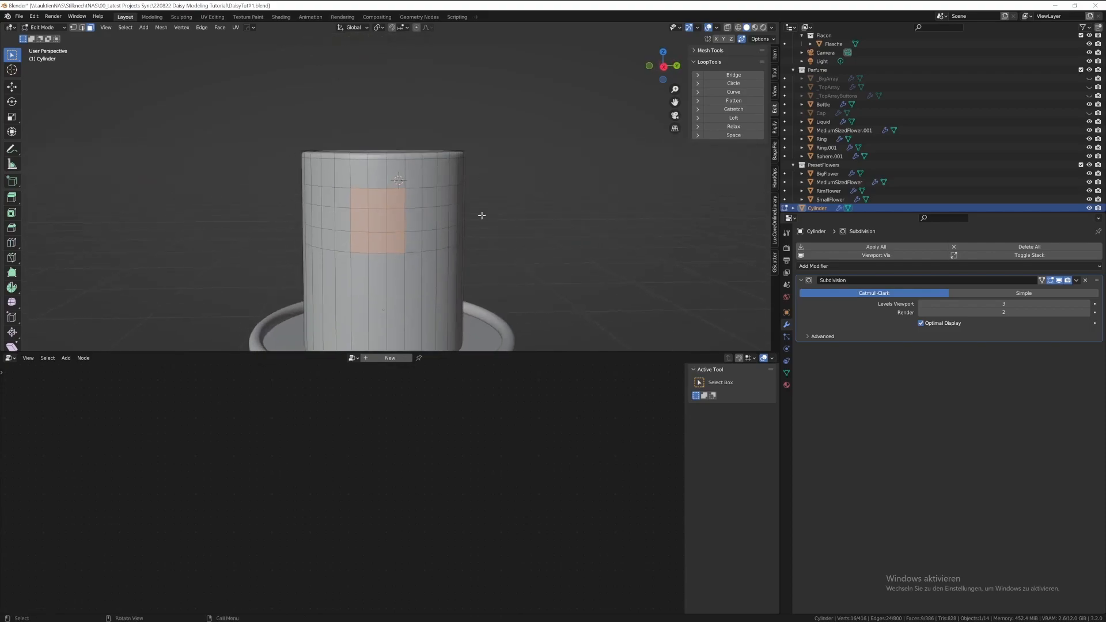
key("i")
left_click(531, 194)
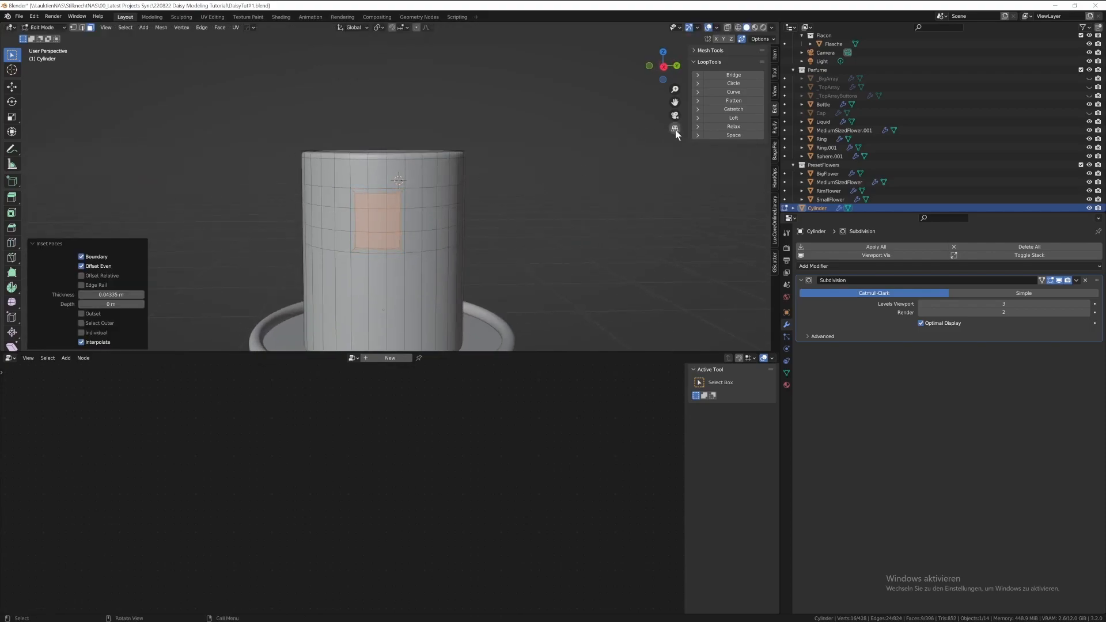
- Shape the inset faces into a circle with LoopTools, scaled to about 0.78 and rotated slightly
left_click(733, 84)
key("s")
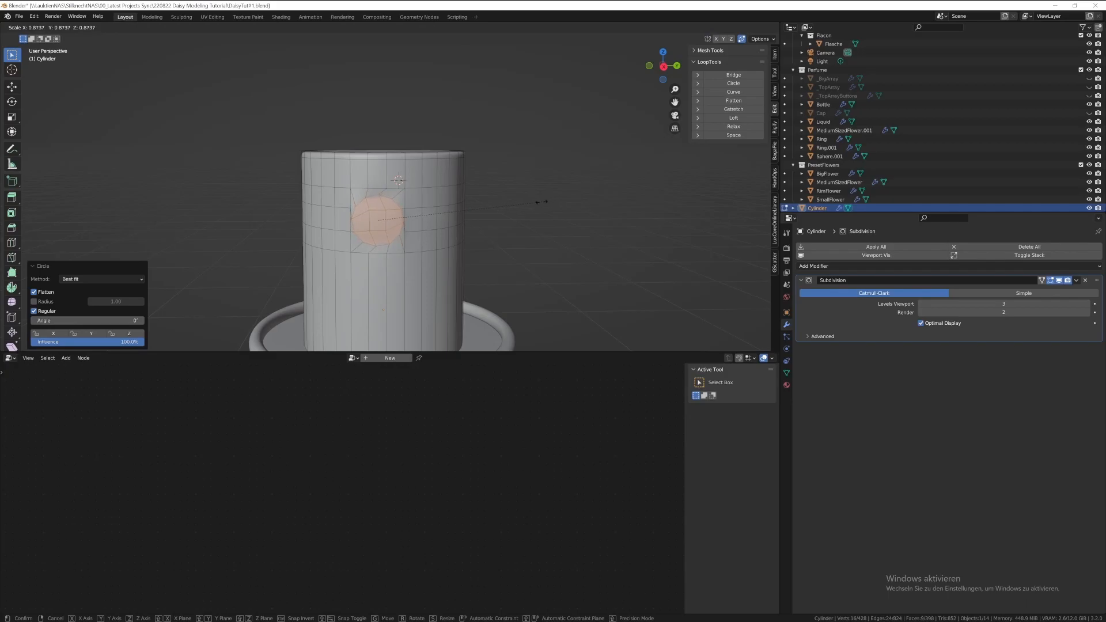
left_click(519, 188)
key("r")
key("r")
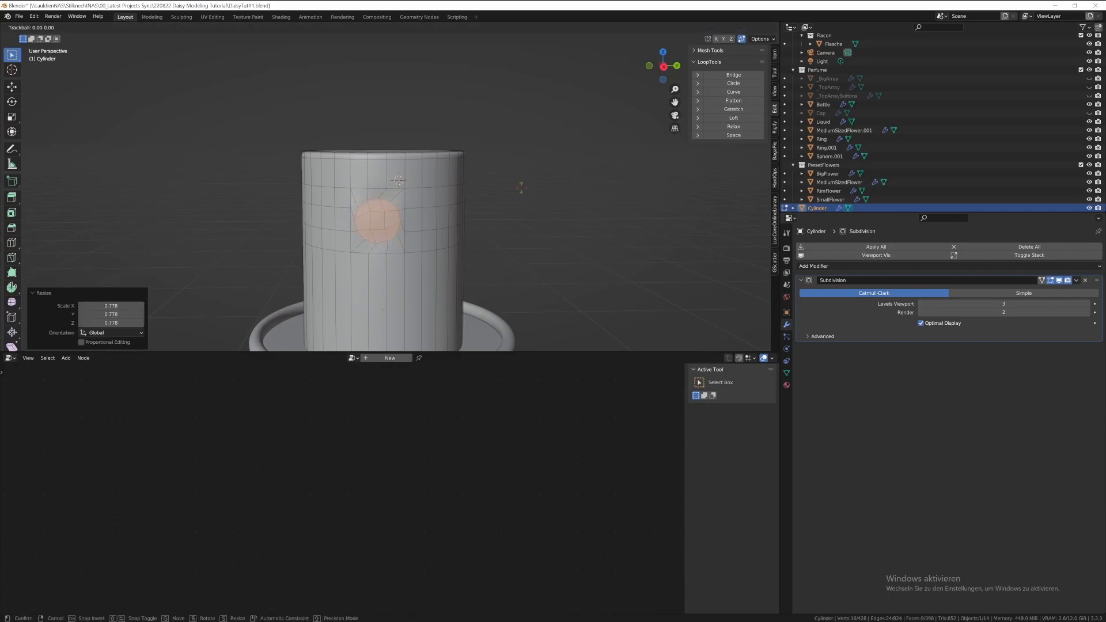
key("r")
left_click(524, 206)
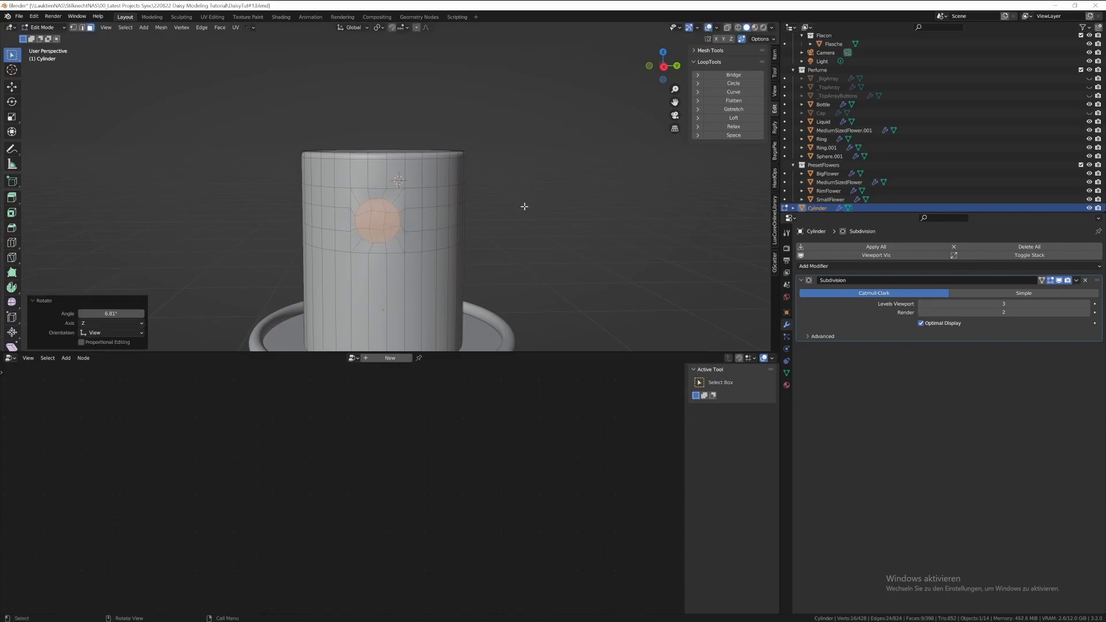
- Inset the circular faces by about 0.018 m and extrude them inward along X to form the nozzle recess
key("i")
left_click(539, 201)
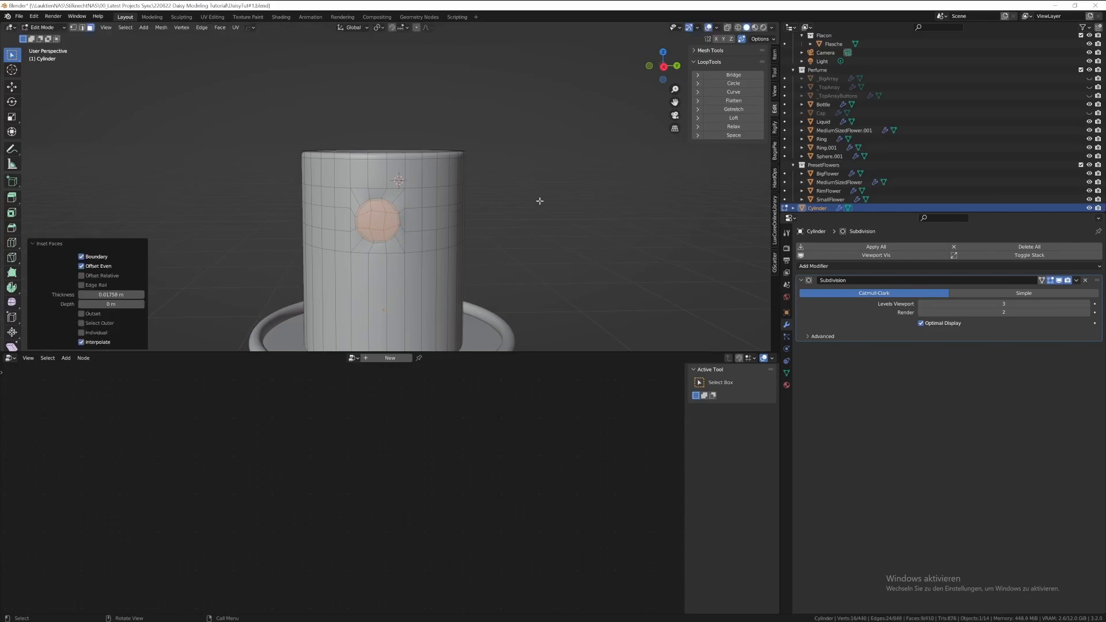
middle_click_drag(541, 200, 499, 219)
key("g")
key("x")
left_click(464, 247)
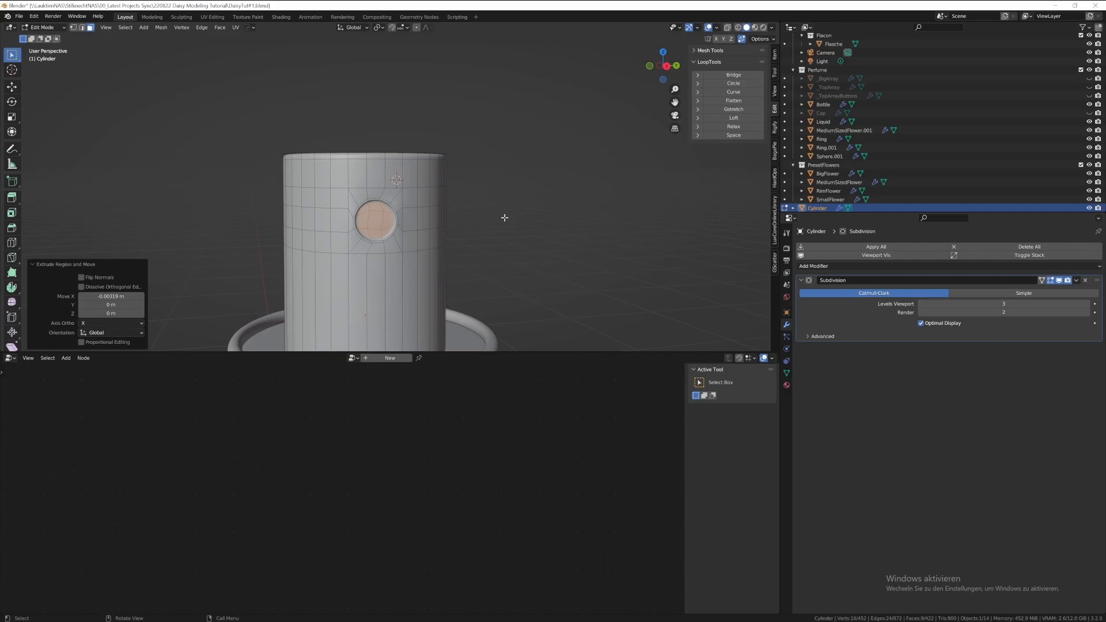
- Inset the recessed circular faces by about 0.024 m to support the nozzle edge
key("i")
left_click(502, 216)
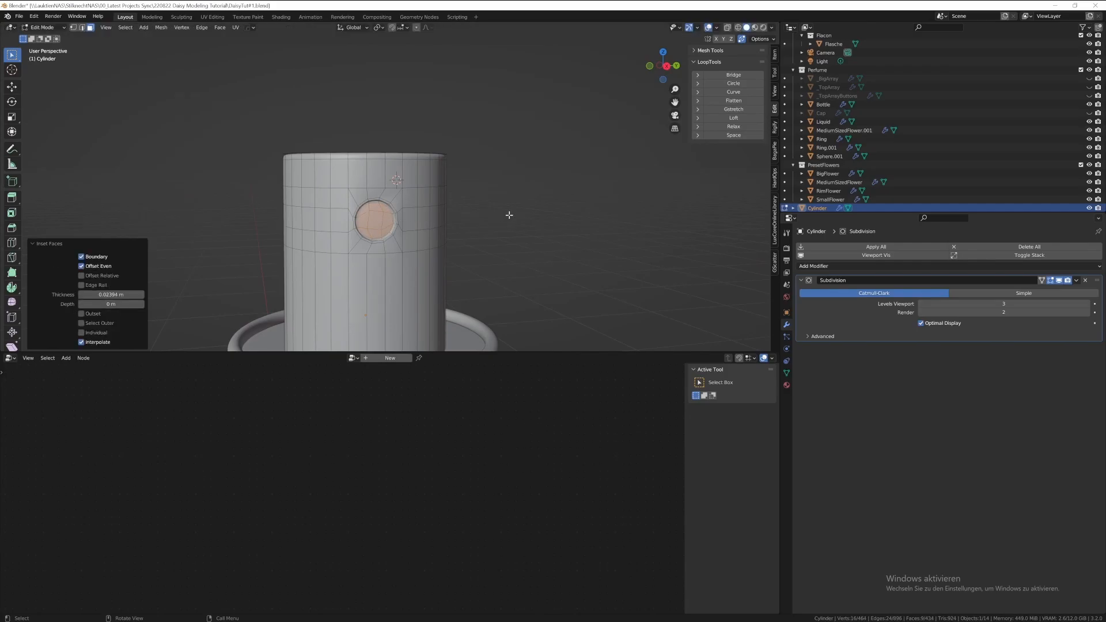
key("i")
right_click(503, 217)
key("s")
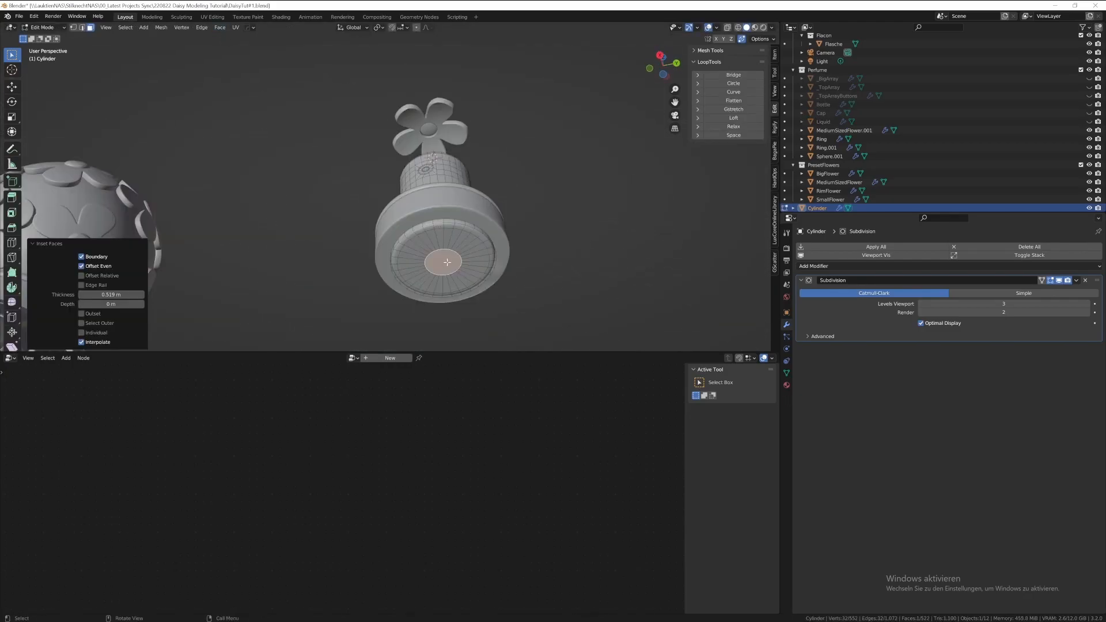
key("shift+s")
left_click(535, 292)
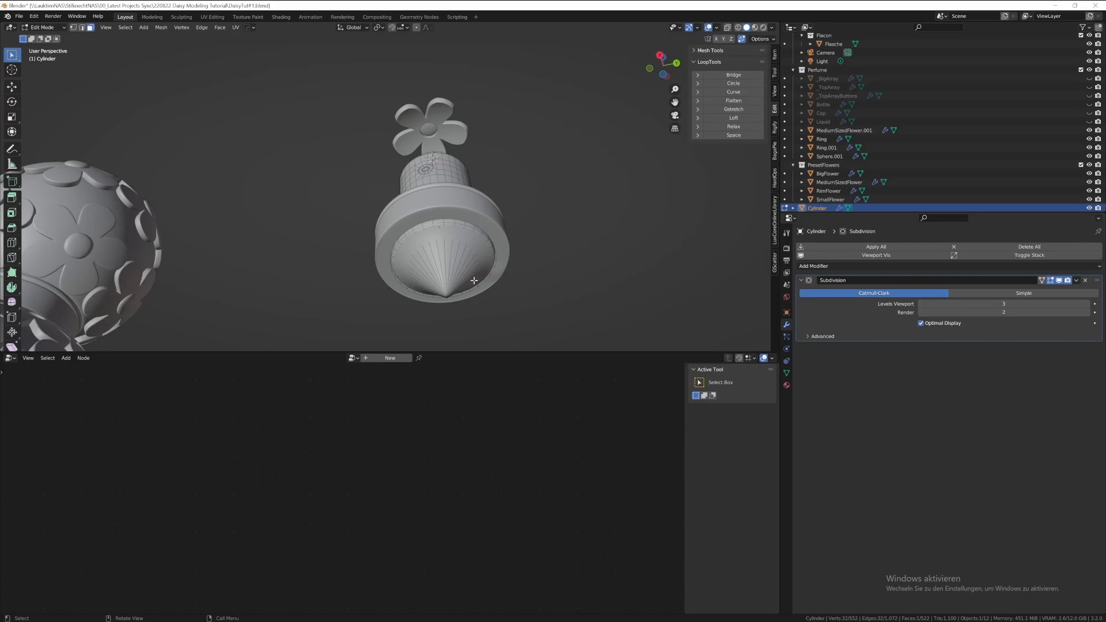
key("ctrl+z")
- Snap the 3D cursor to the active inset face on the cylinder's underside
key("shift+s")
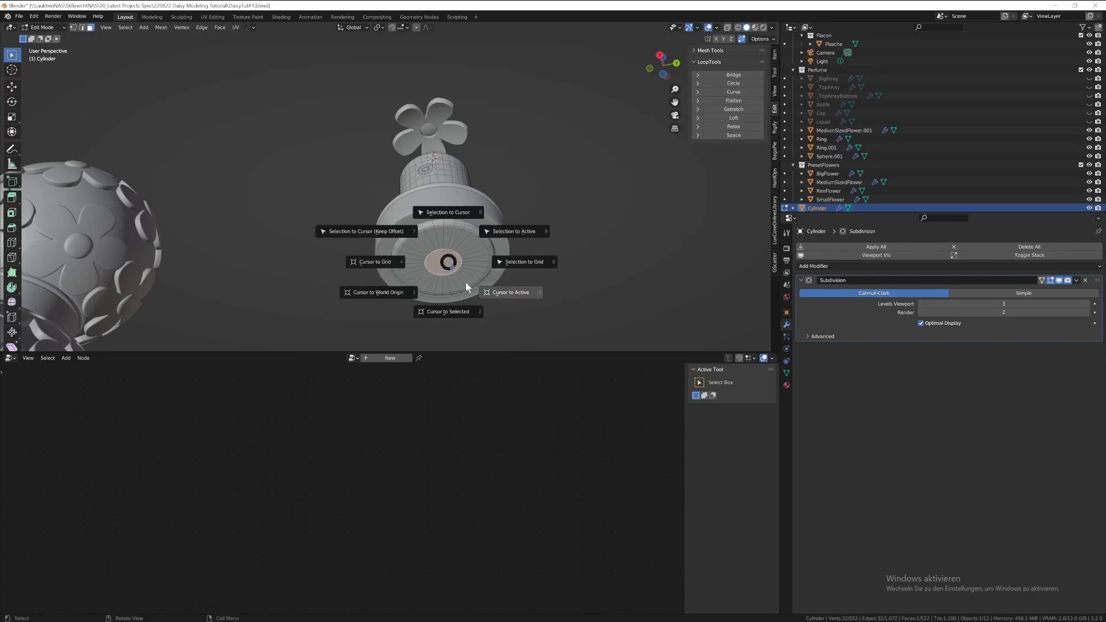
left_click(495, 293)
middle_click_drag(484, 291, 455, 276)
key("shift+a")
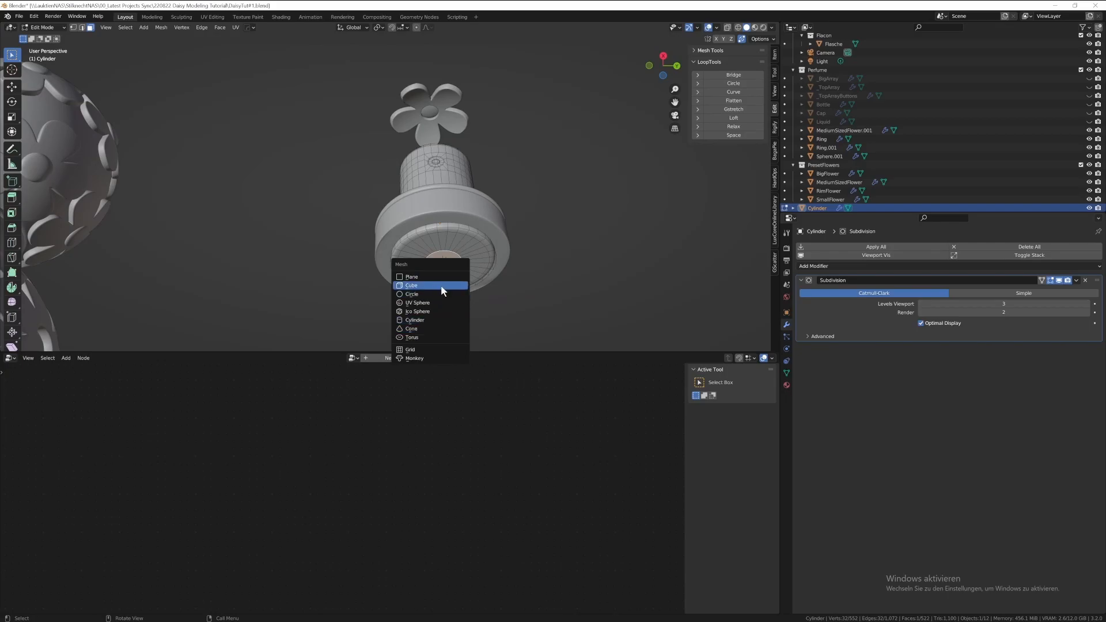
left_click(441, 293)
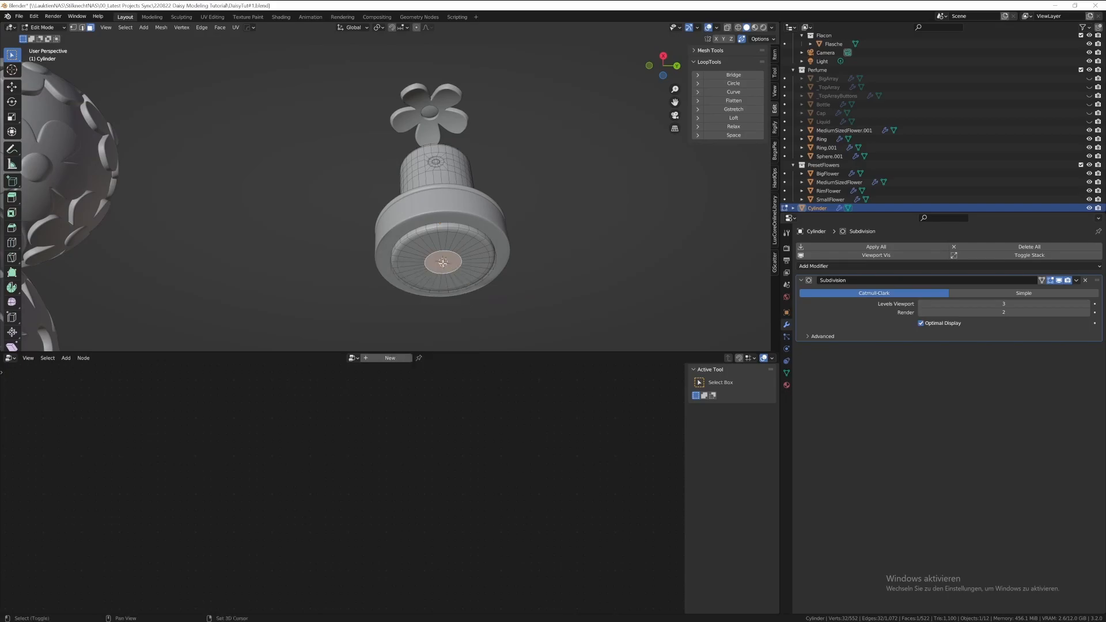
- Add a Bezier curve as a separate object at the 3D cursor
key("Tab")
key("shift+a")
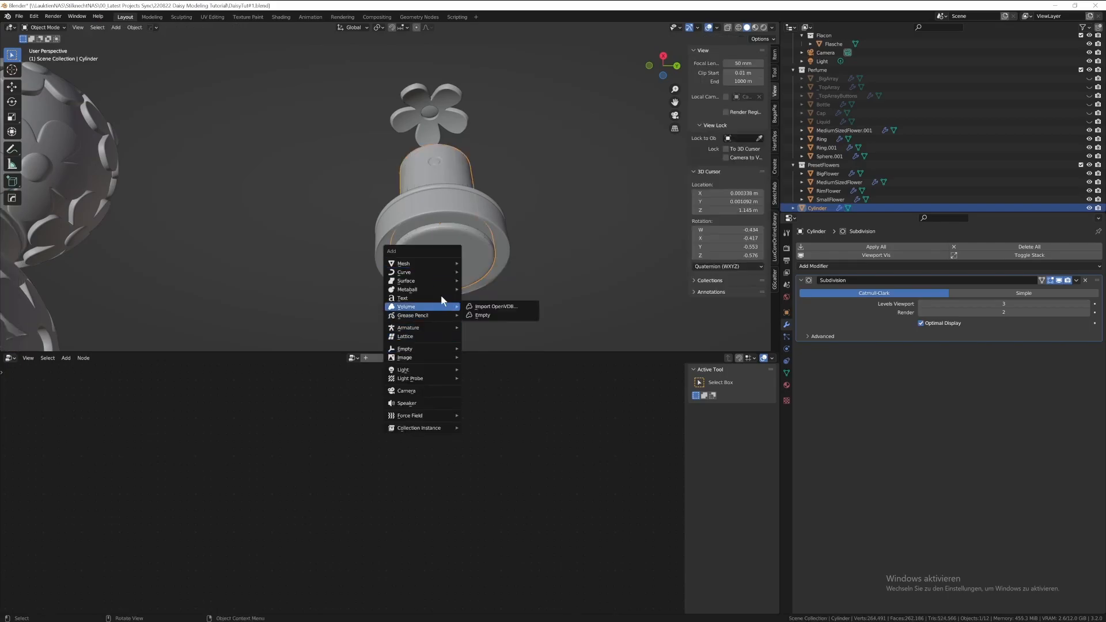
mouse_move(443, 273)
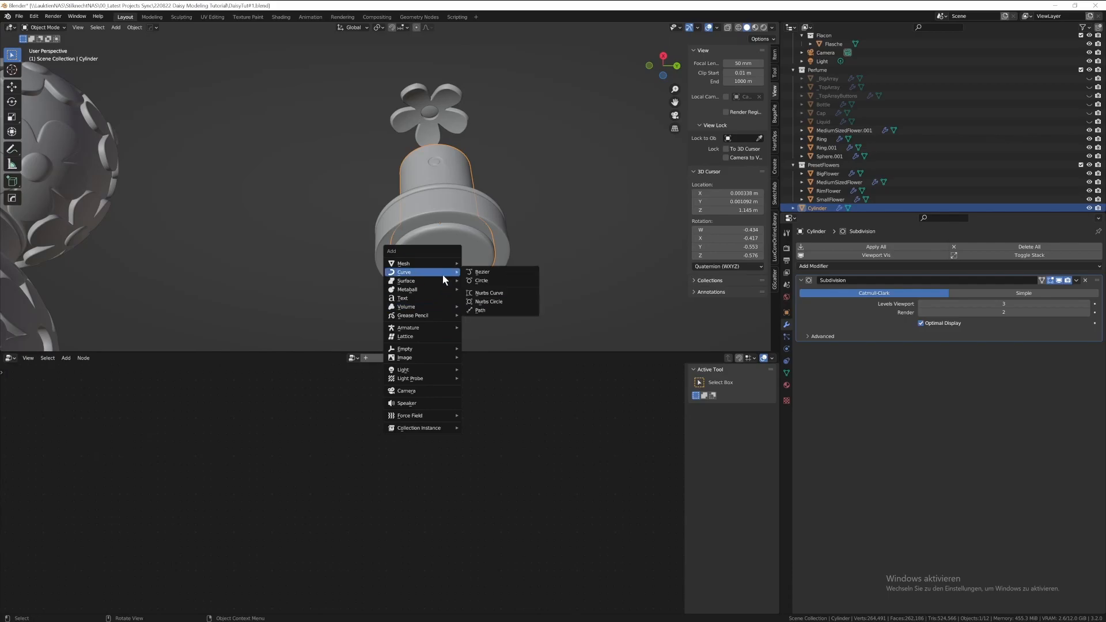
left_click(495, 275)
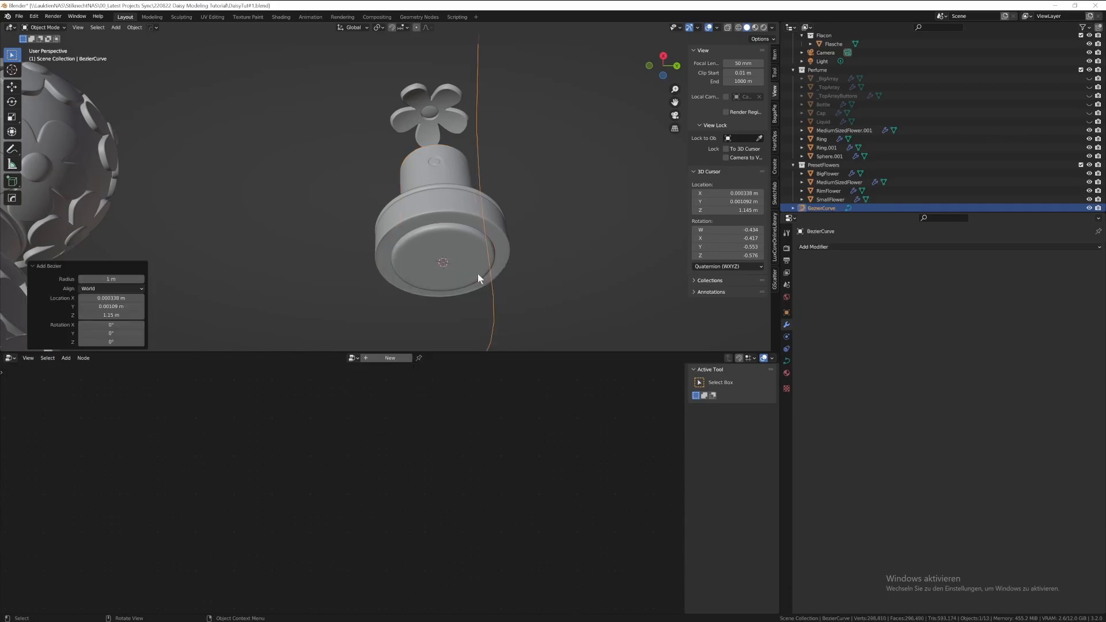
- Scale down the Bezier curve's points and rotate them -90 degrees about the Y axis
scroll(478, 274, "down", 5)
key("Tab")
middle_click_drag(472, 237, 469, 211)
key("r")
key("x")
right_click(457, 89)
key("s")
left_click(447, 193)
type("rxy-90")
key("Return")
- Move the curve down about 0.2 m in Z and reposition its control point to form a gently bent path below the cylinder
key("g")
key("z")
left_click(472, 240)
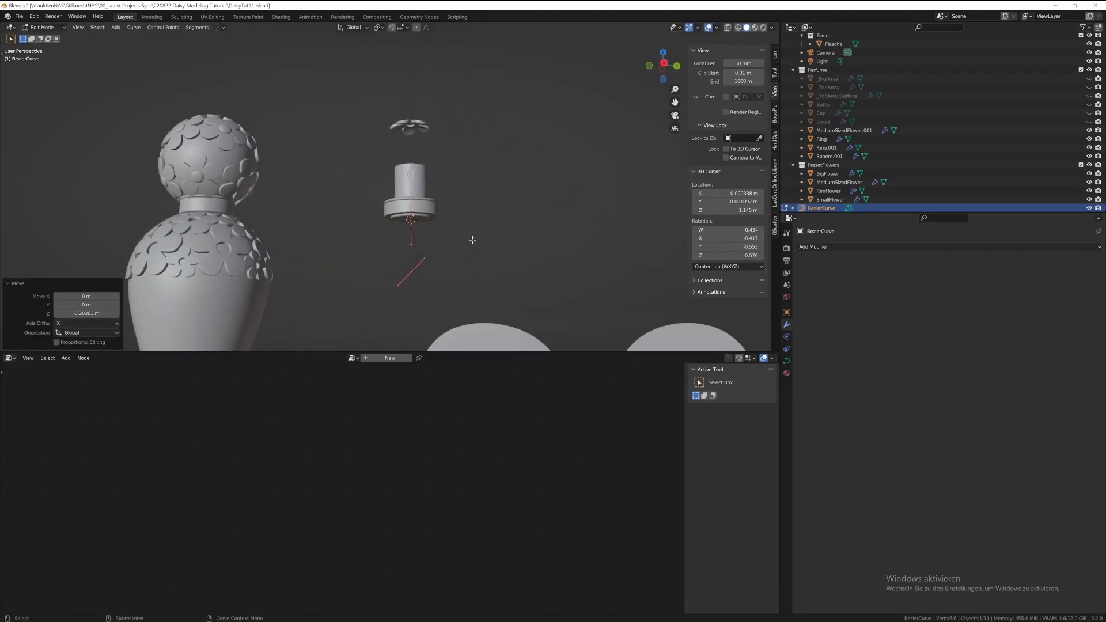
left_click(412, 273)
key("g")
left_click(431, 311)
middle_click_drag(431, 312, 455, 279)
key("g")
key("Tab")
scroll(436, 274, "up", 5)
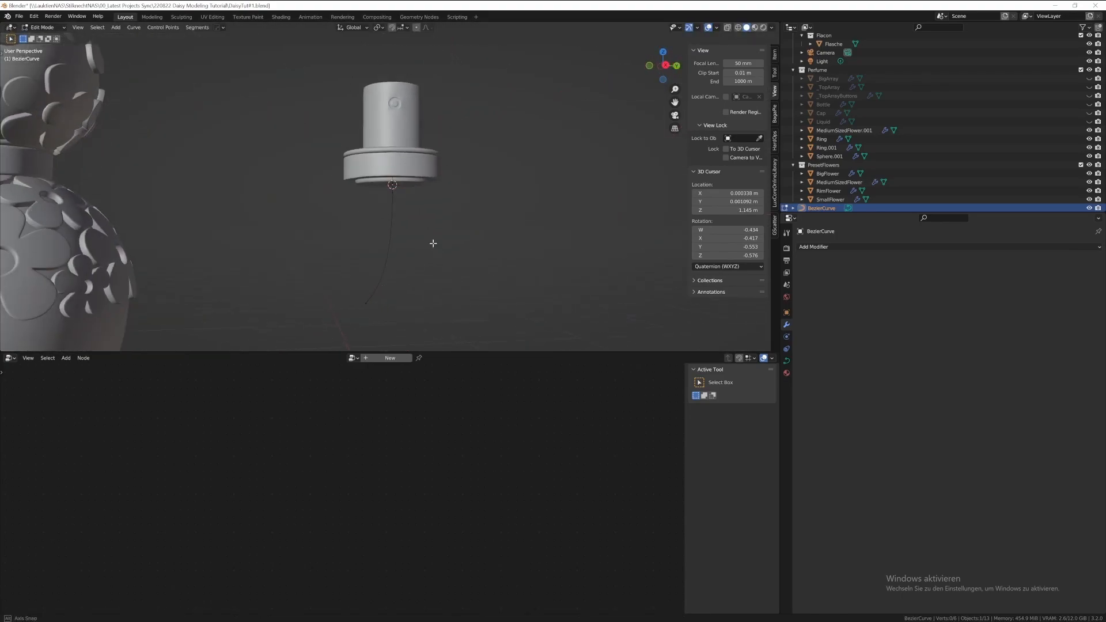
- Set the curve's round bevel depth to 0.008 m to turn it into a tube
left_click(786, 361)
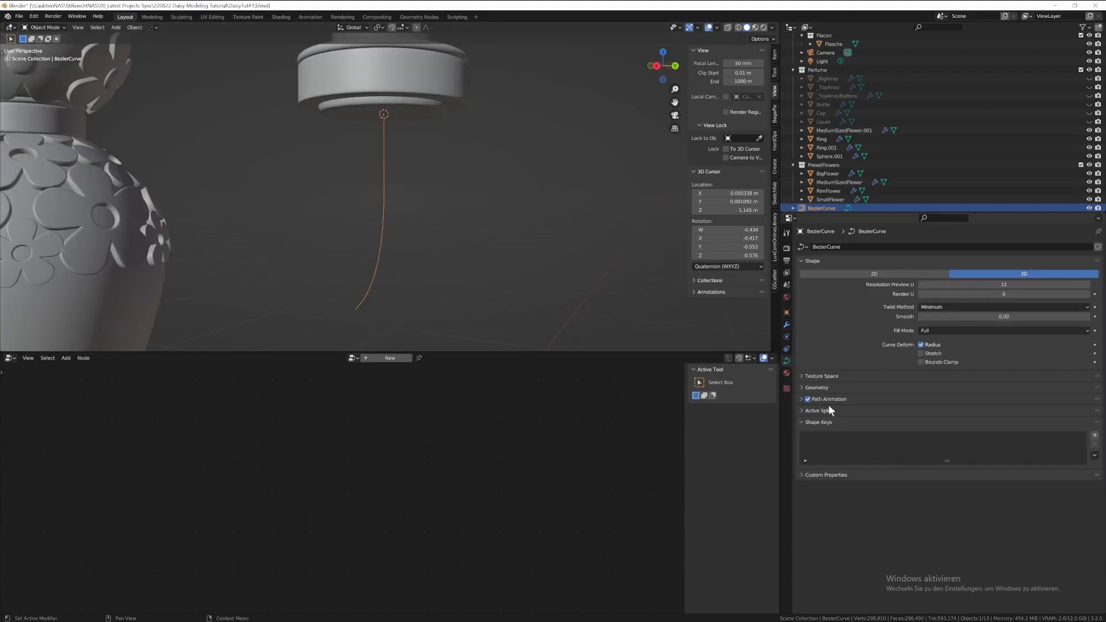
left_click(800, 388)
left_click_drag(1004, 476, 1031, 475)
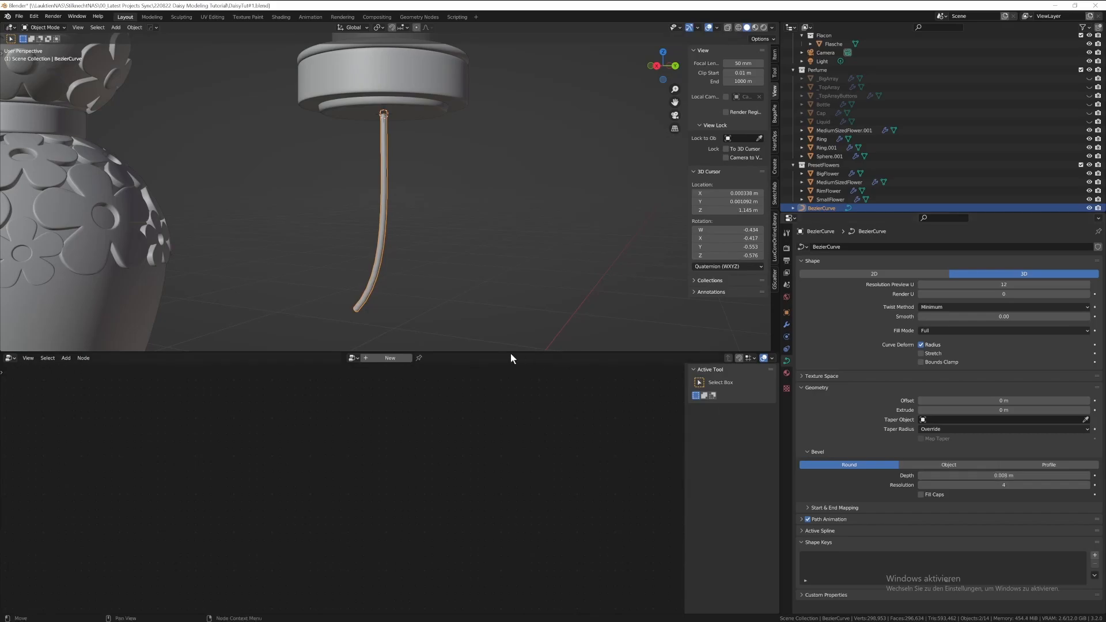
- Set the tube curve's bevel resolution to 6
middle_click_drag(515, 345, 456, 288)
left_click(520, 298)
scroll(370, 289, "up", 2)
left_click(424, 262)
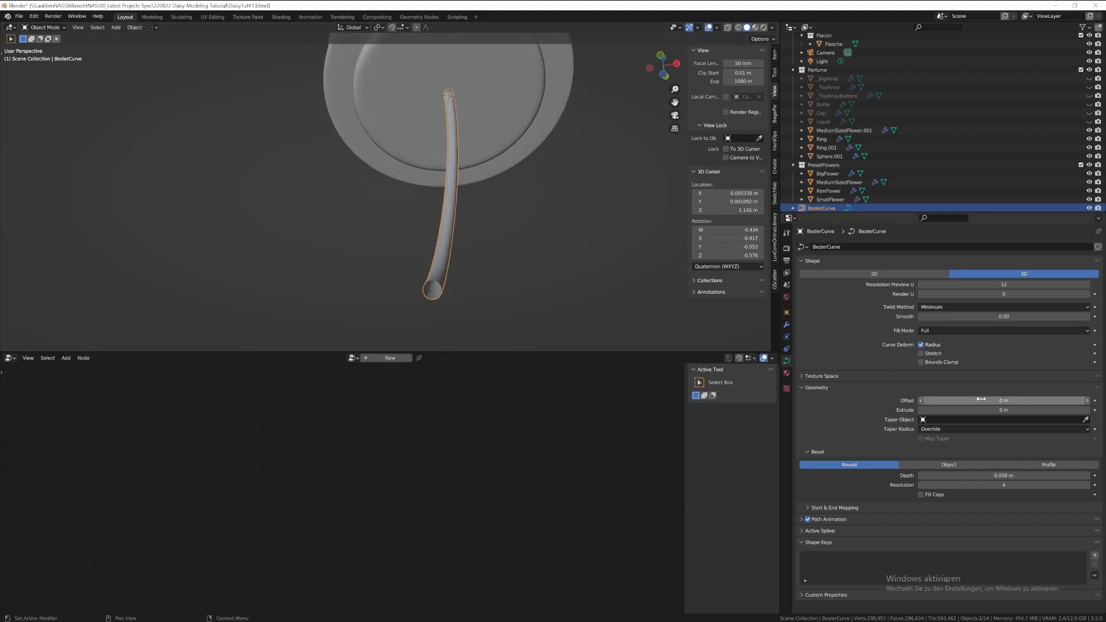
mouse_move(981, 409)
left_mouse_down()
mouse_move(1002, 409)
mouse_move(976, 409)
left_mouse_up()
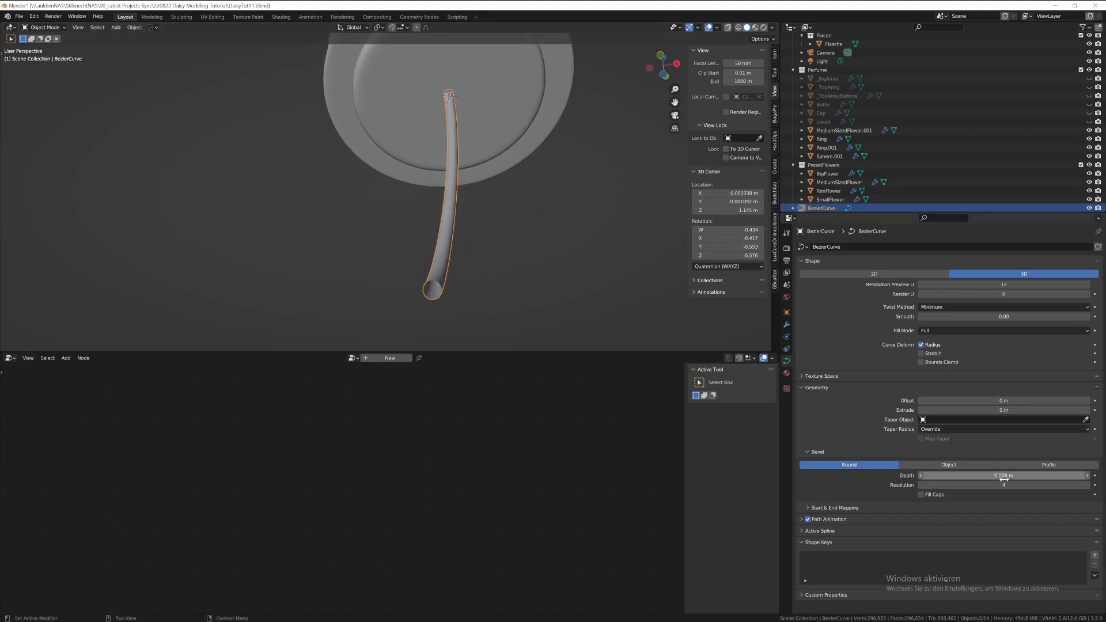
left_click(1087, 485)
left_click(1087, 486)
- Try the Profile and Object bevel types on the tube curve and return it to Round
left_click(1055, 464)
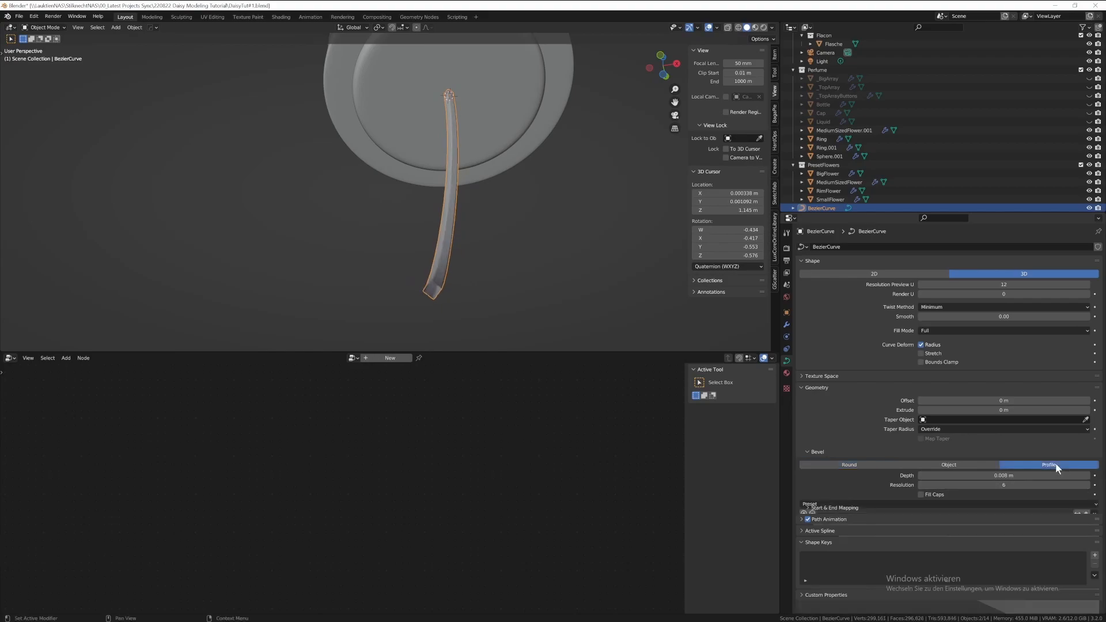
left_click(965, 464)
left_click(858, 464)
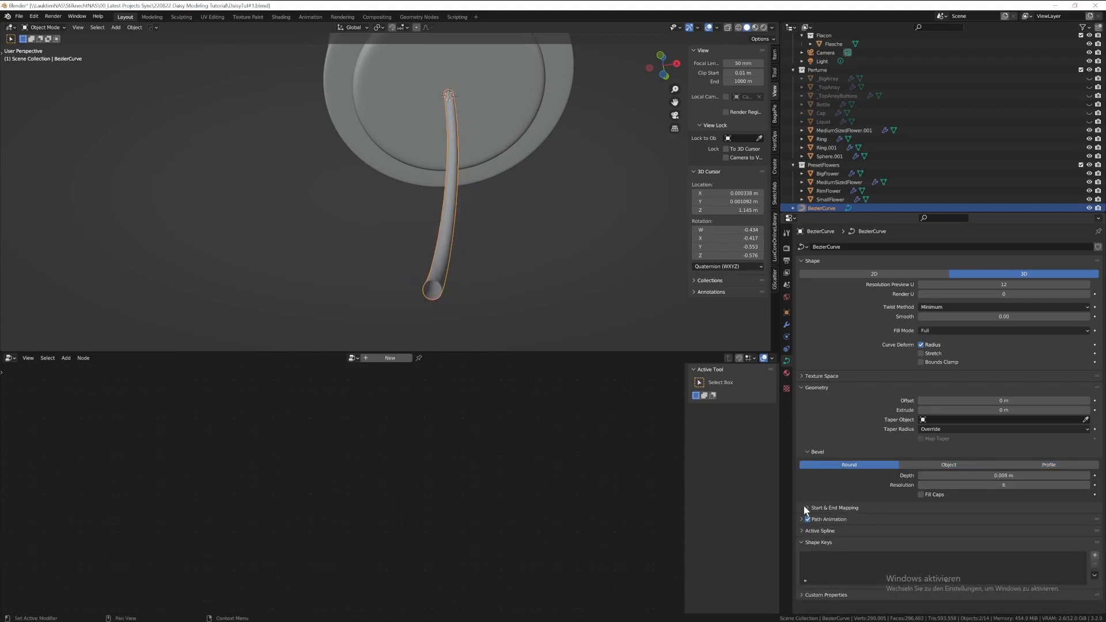
- Unhide the Liquid object and turn on X-ray display to see the tube inside it
mouse_move(512, 231)
middle_mouse_down()
mouse_move(507, 276)
mouse_move(506, 238)
middle_mouse_up()
scroll(517, 261, "down", 2)
scroll(513, 249, "down", 2)
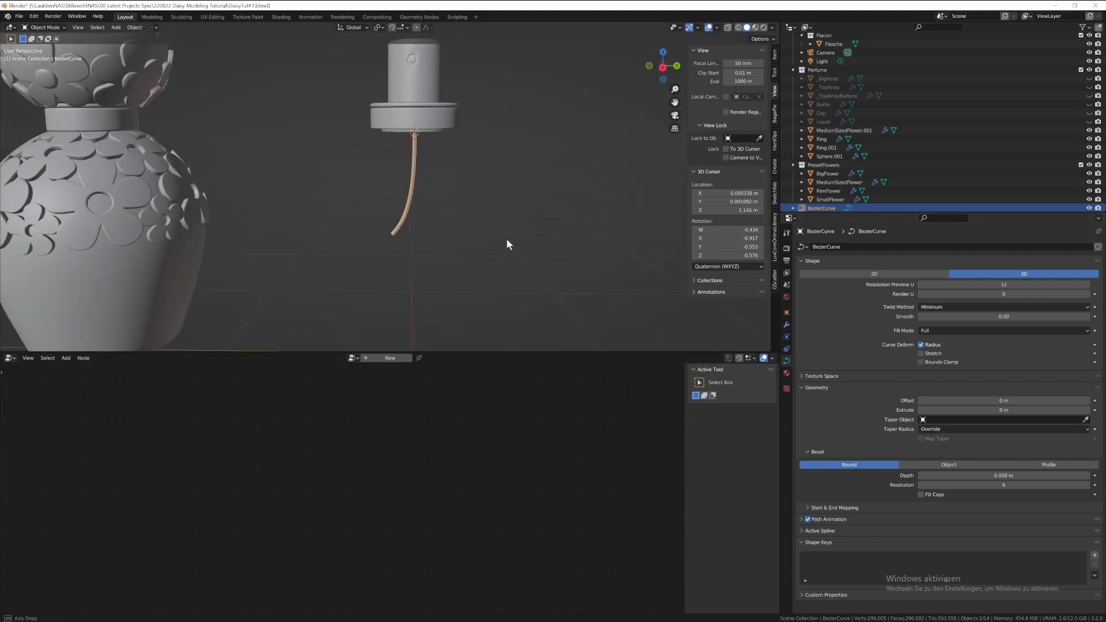
left_click(1088, 121)
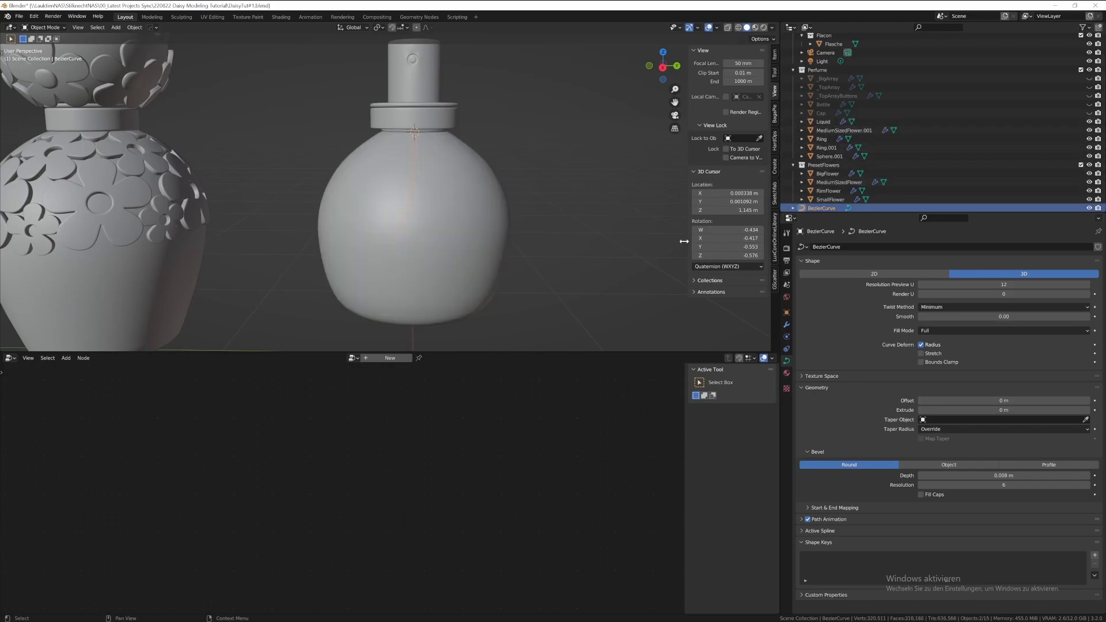
left_click(728, 28)
- Move the curve's lower control point down near the base of the liquid and scale up its handles
key("Tab")
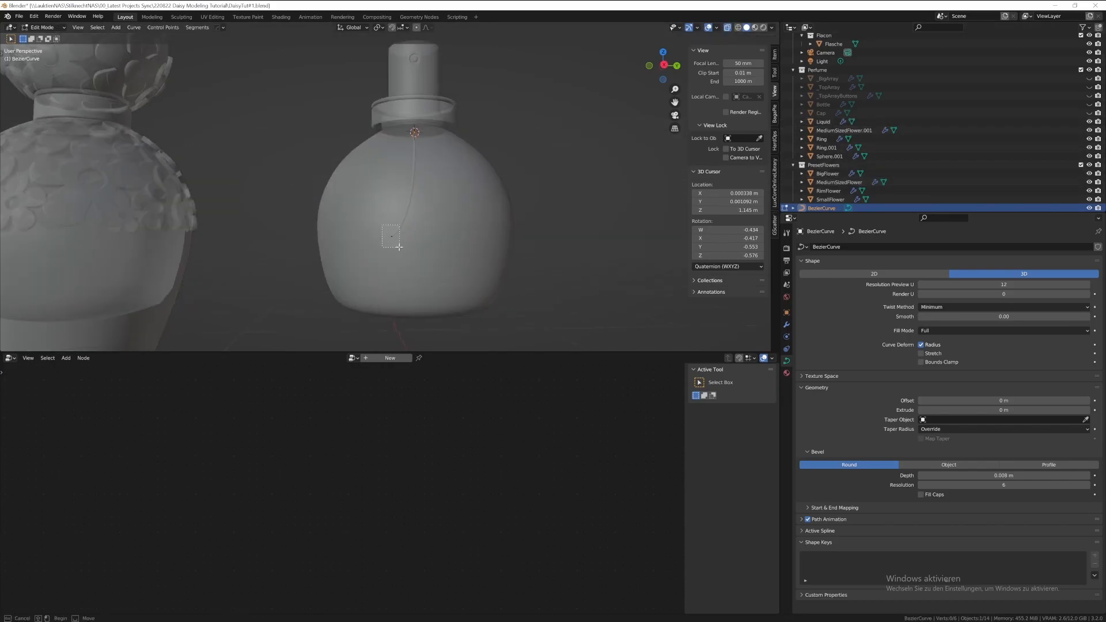
left_click_drag(382, 224, 399, 246)
key("g")
left_click(380, 303)
key("s")
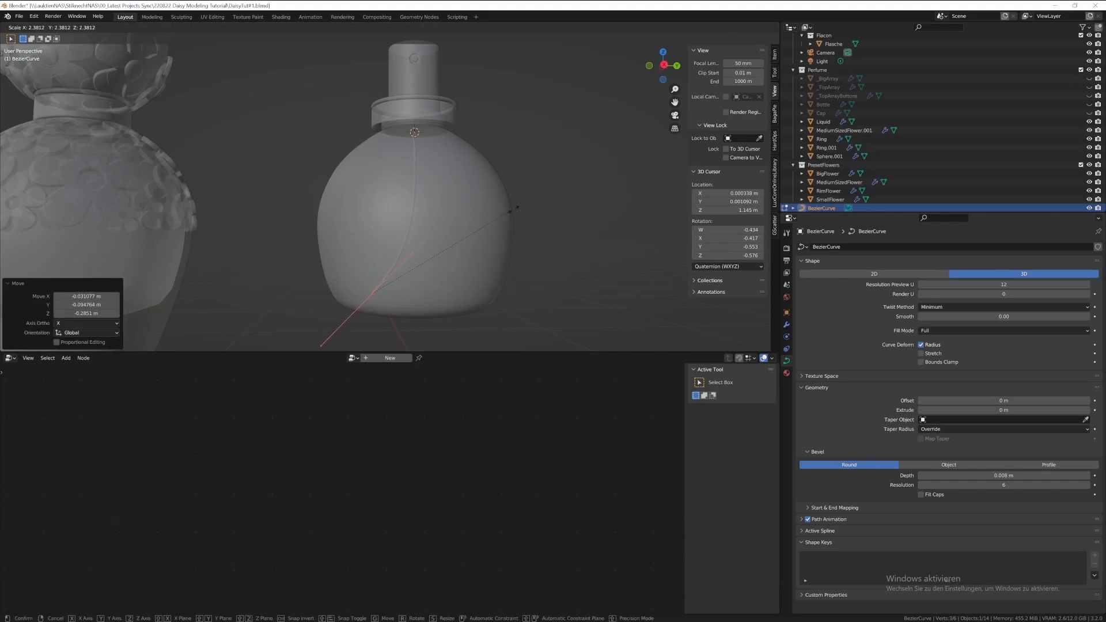
left_click(515, 225)
left_click(543, 284)
- Select the curve's lower end point and adjust its position inside the liquid from another viewing angle
middle_click_drag(543, 284, 421, 291)
left_click_drag(389, 275, 433, 309)
middle_click_drag(490, 296, 457, 289)
key("g")
left_click(442, 292)
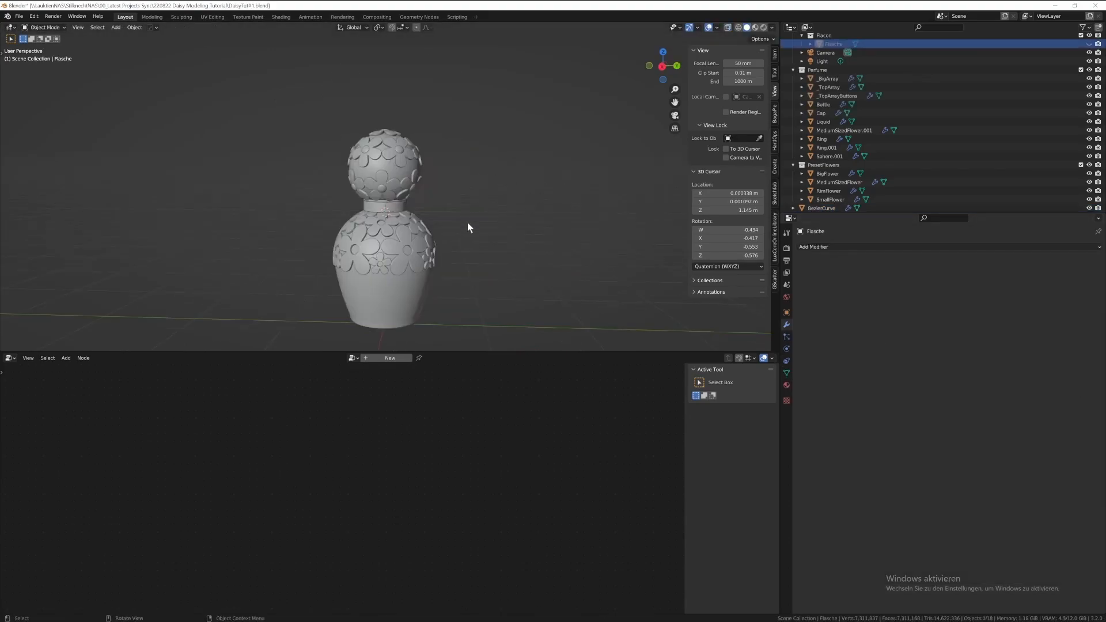
- Create a material named Glass on the bottle, using a Glass BSDF surface with roughness 0
left_click(787, 385)
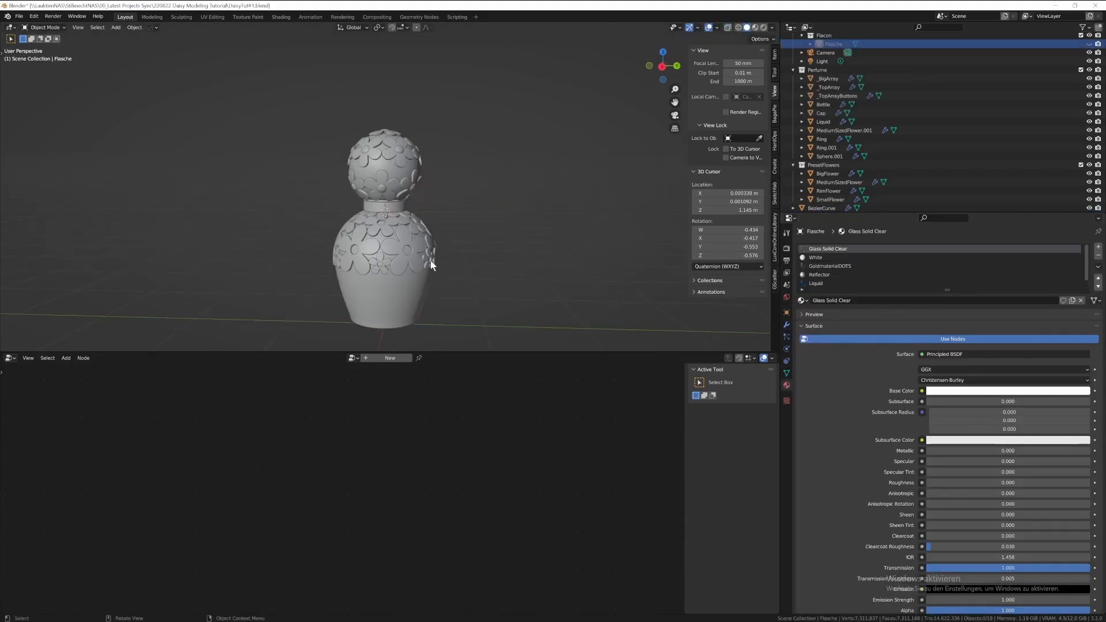
middle_click_drag(503, 265, 558, 266, "shift")
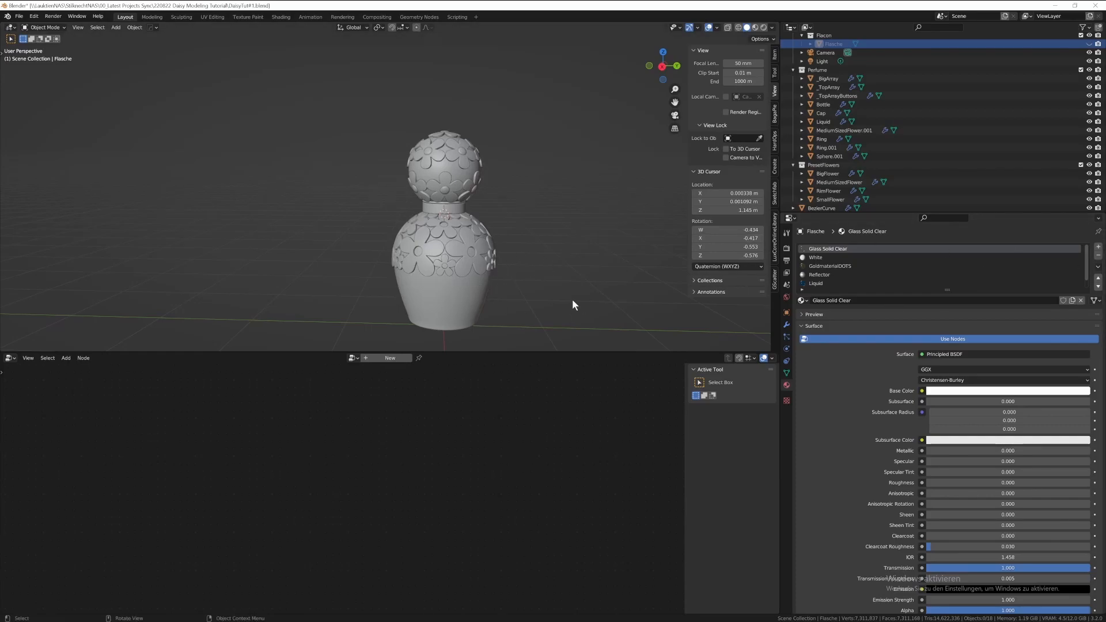
left_click(470, 312)
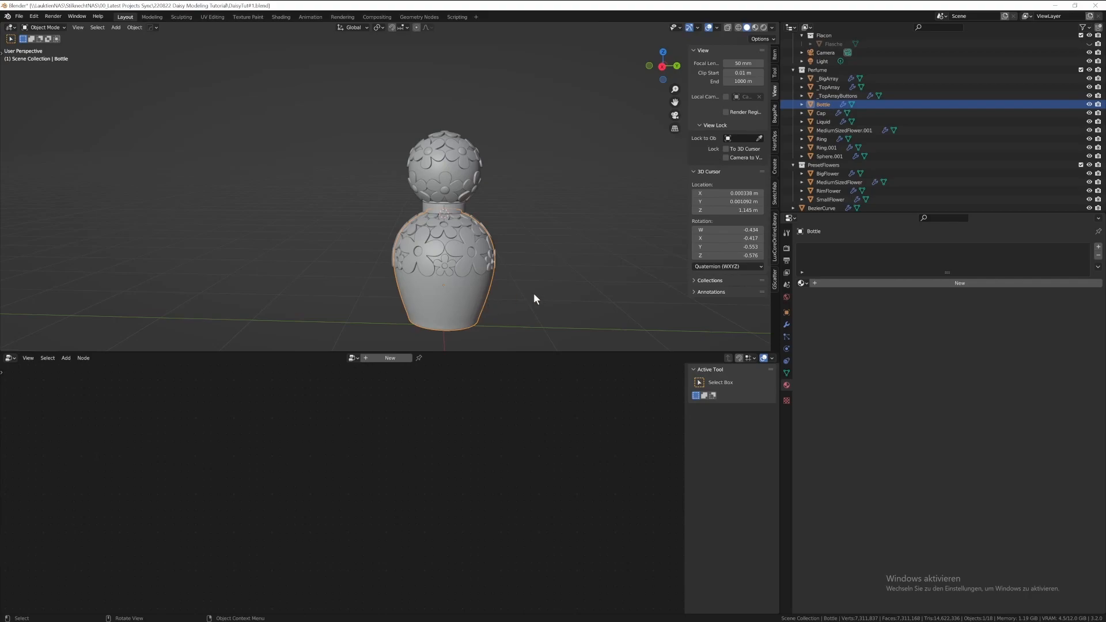
left_click(554, 283)
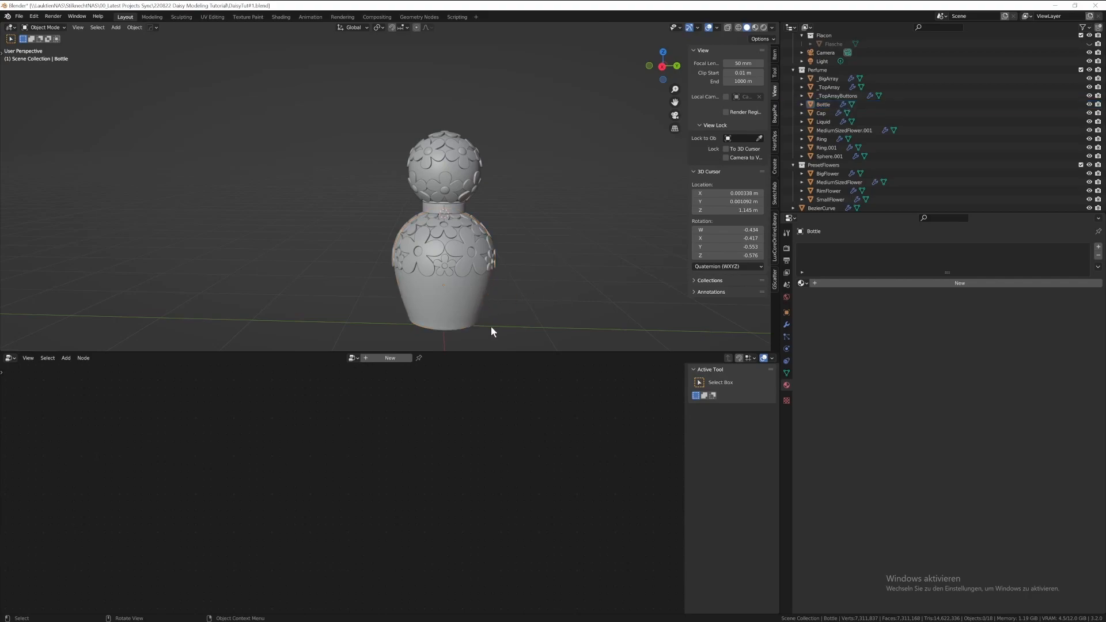
left_click(465, 314)
left_click(803, 284)
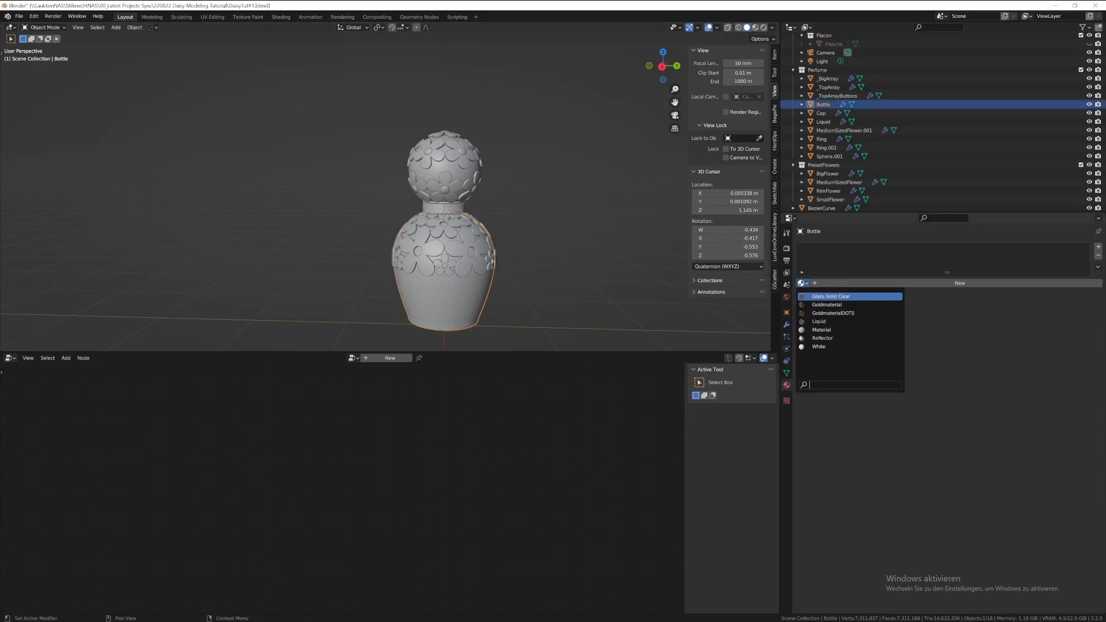
left_click(872, 279)
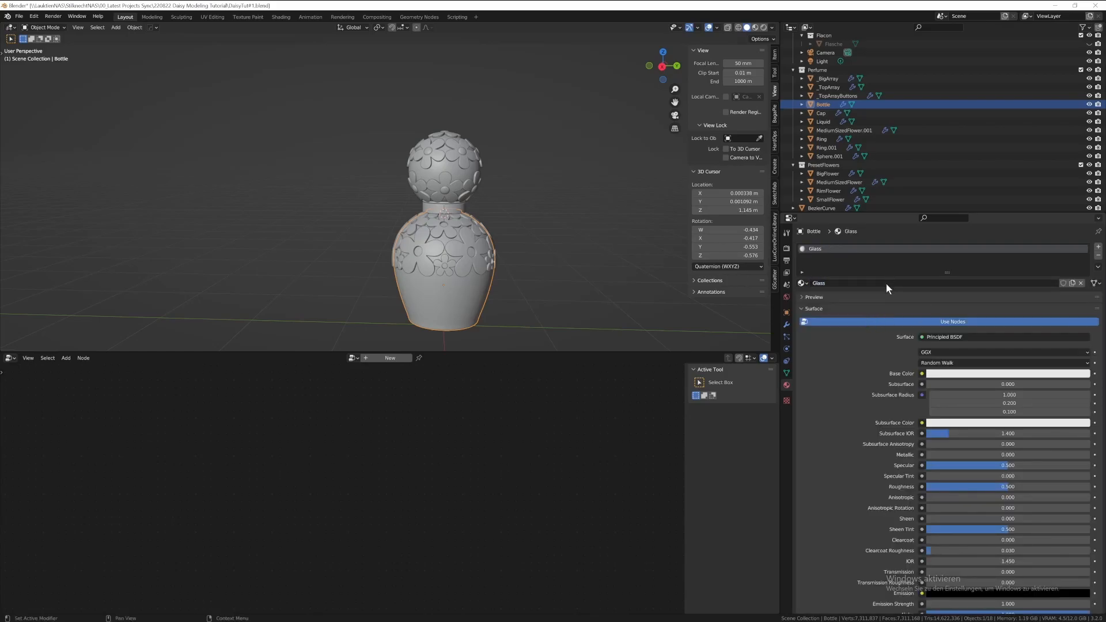
left_click(920, 337)
left_click(934, 404)
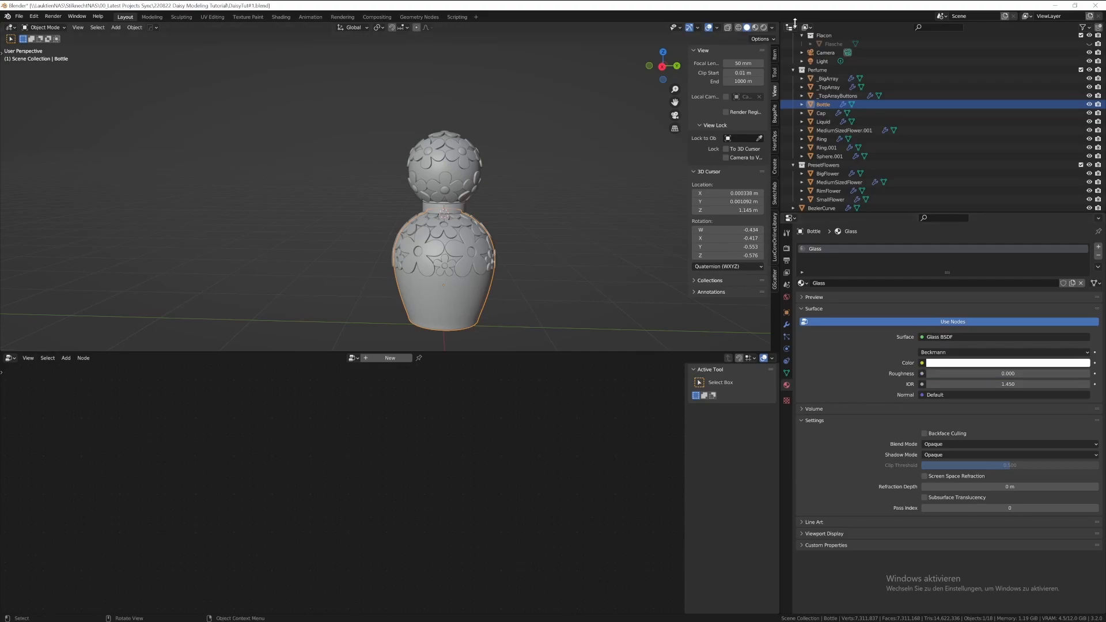
- Show the viewport in rendered shading and set the render engine to Cycles
left_click(763, 27)
left_click(786, 247)
left_click(959, 247)
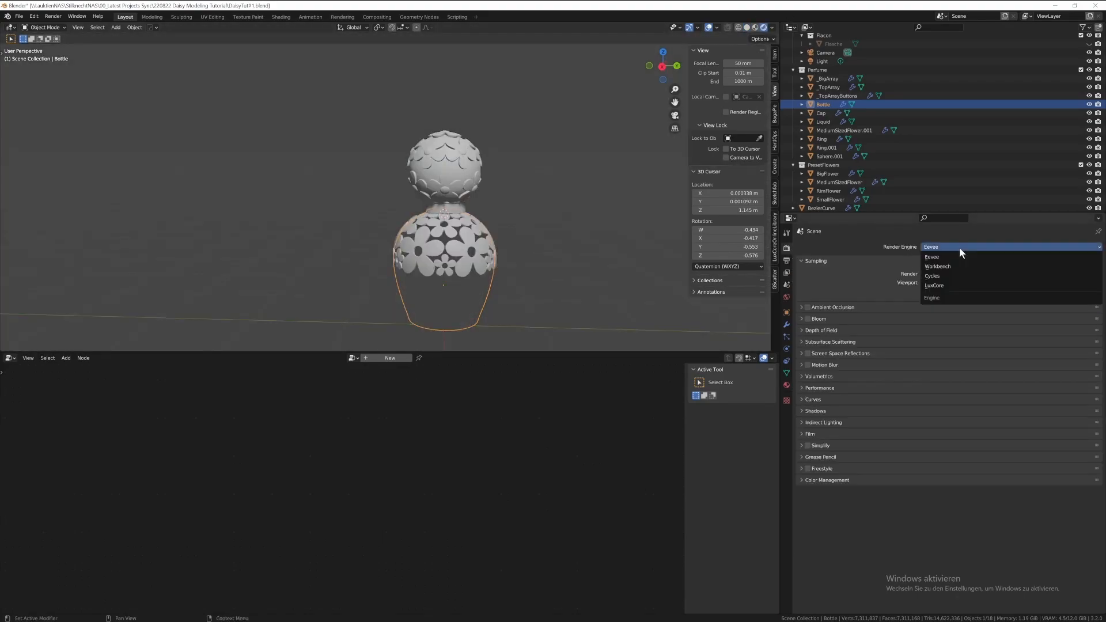
left_click(935, 276)
- Light the world with an Environment Texture using the image spaichingen_hill_8k.hdr
left_click(786, 296)
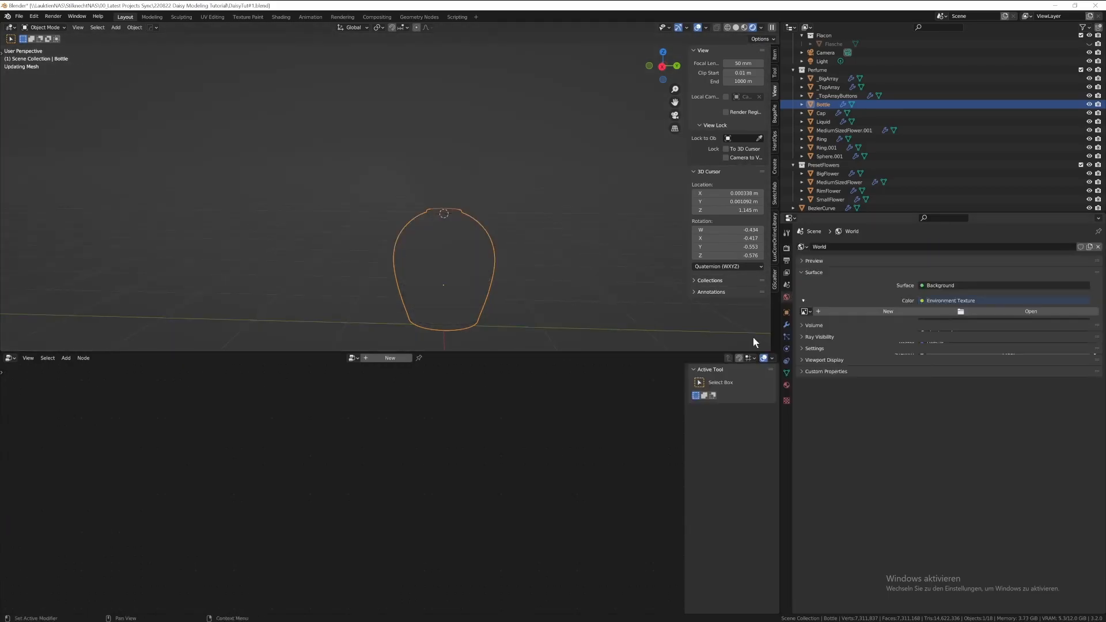
left_click(1030, 311)
left_click(361, 363)
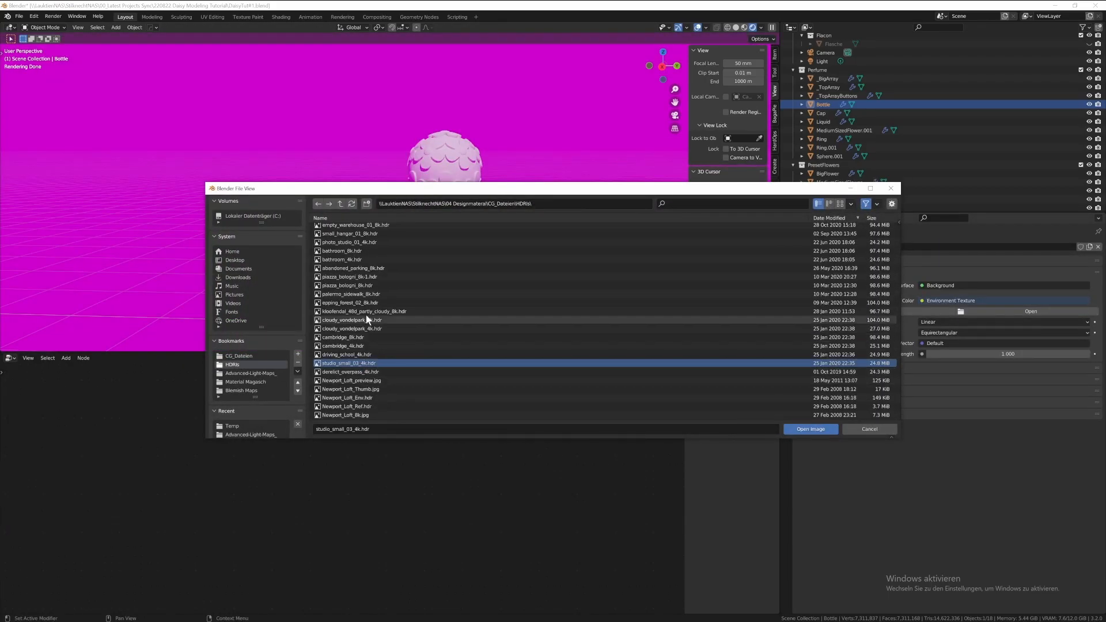
scroll(369, 346, "down", 3)
double_click(368, 396)
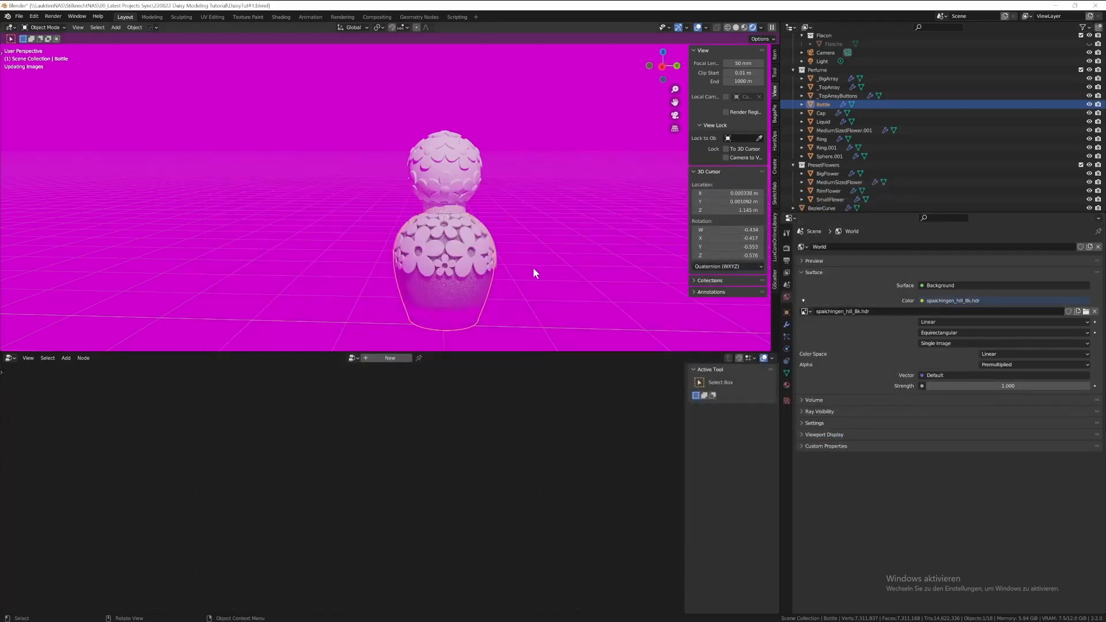
- Make the render film background transparent
left_click(786, 248)
left_click(802, 482)
left_click(813, 544)
scroll(528, 280, "up", 3)
- Create a new material on the Liquid object with a Glass BSDF surface, roughness 0 and IOR 1.333
left_click(847, 121)
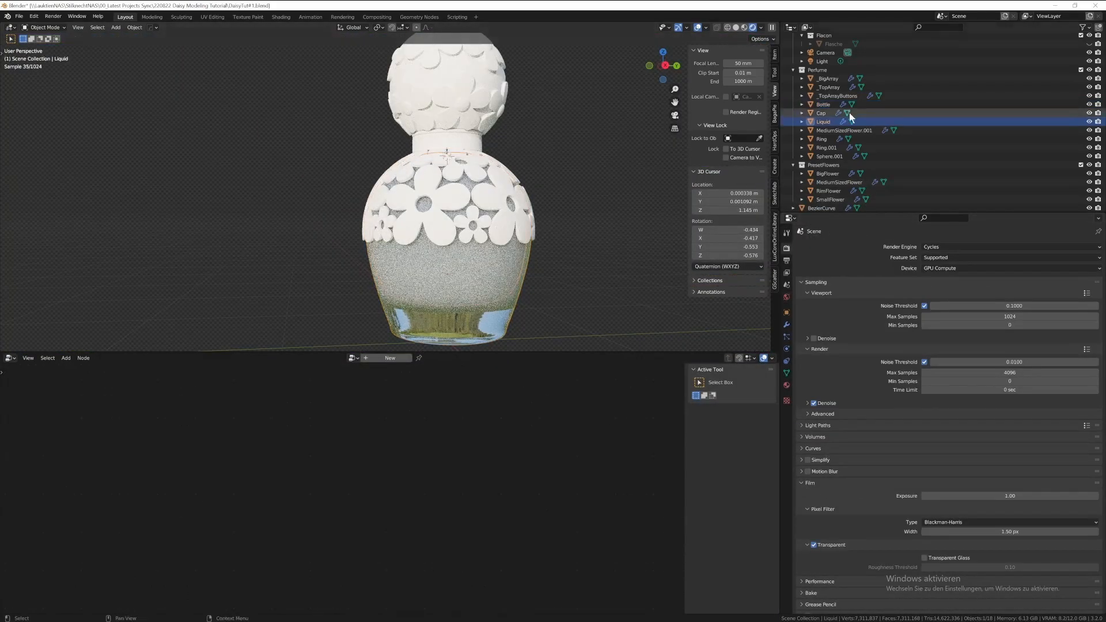
left_click(787, 385)
left_click(910, 283)
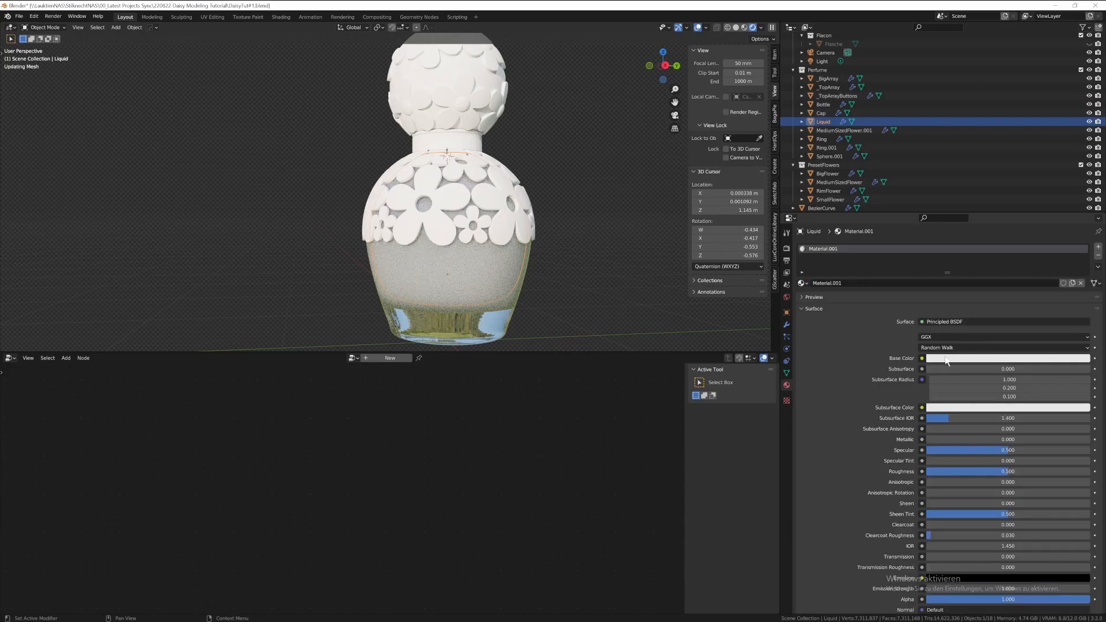
left_click(927, 321)
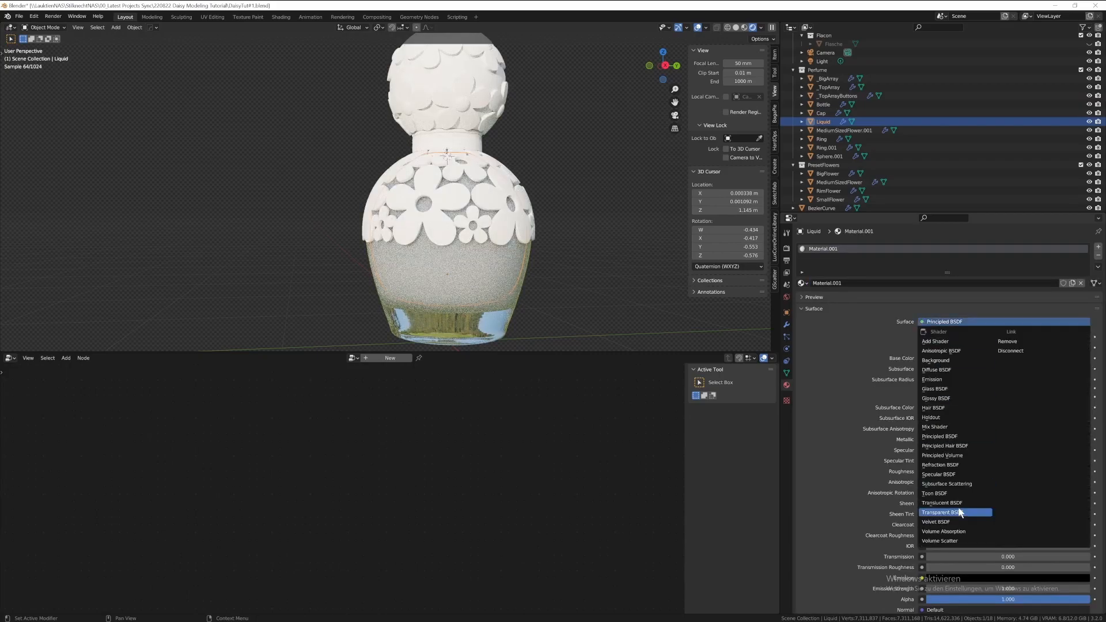
left_click(945, 388)
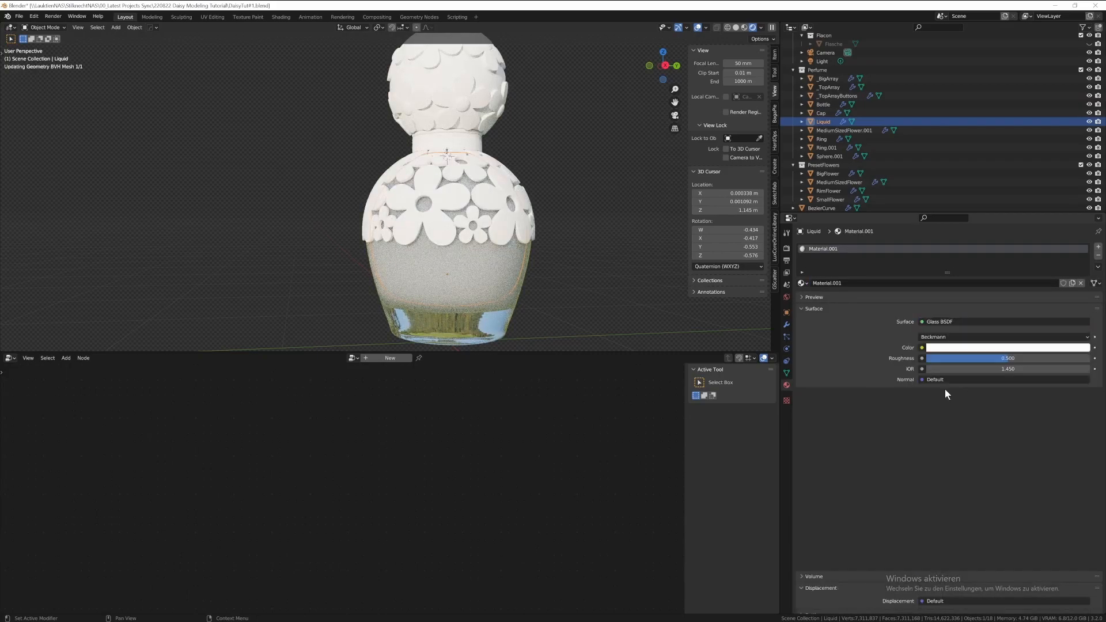
key("BackSpace")
left_click(1018, 368)
type("1.333")
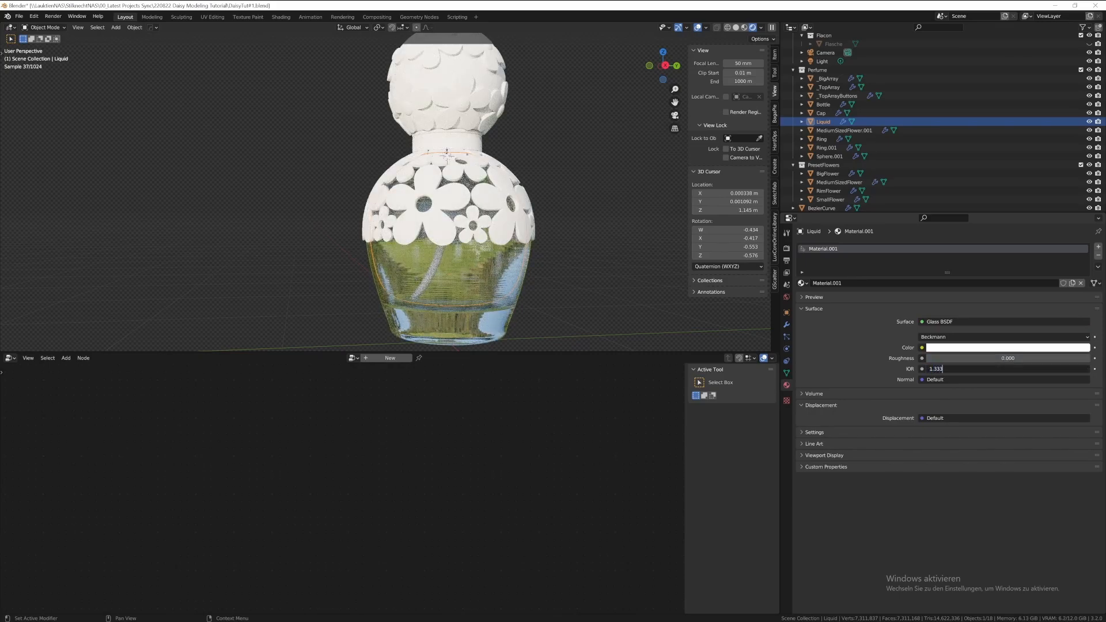
key("Return")
- Tint the liquid material's colour light blue with hue 0.647 and saturation 0.539
left_click(1028, 348)
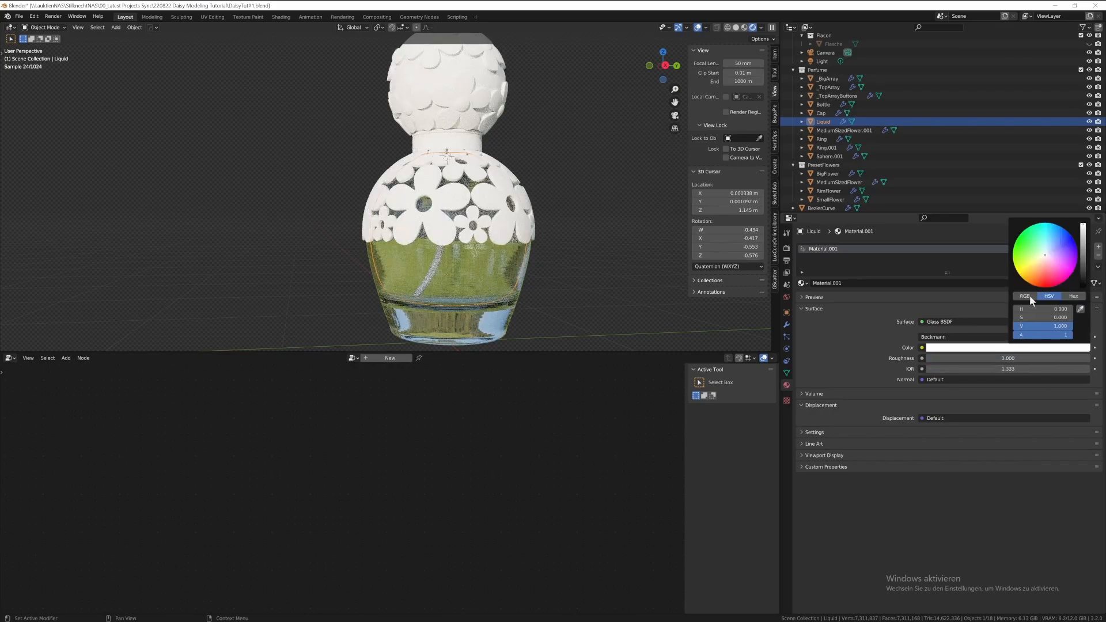
left_click(1053, 249)
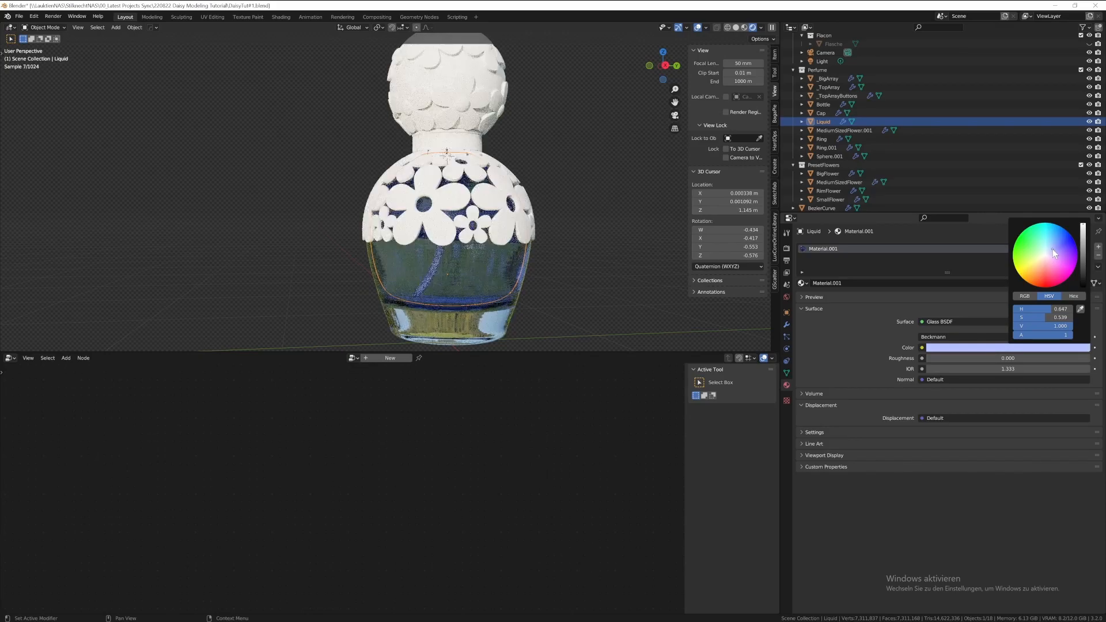
left_click(578, 320)
- Apply smooth shading to the bottle and to the liquid inside it
scroll(495, 305, "up", 2)
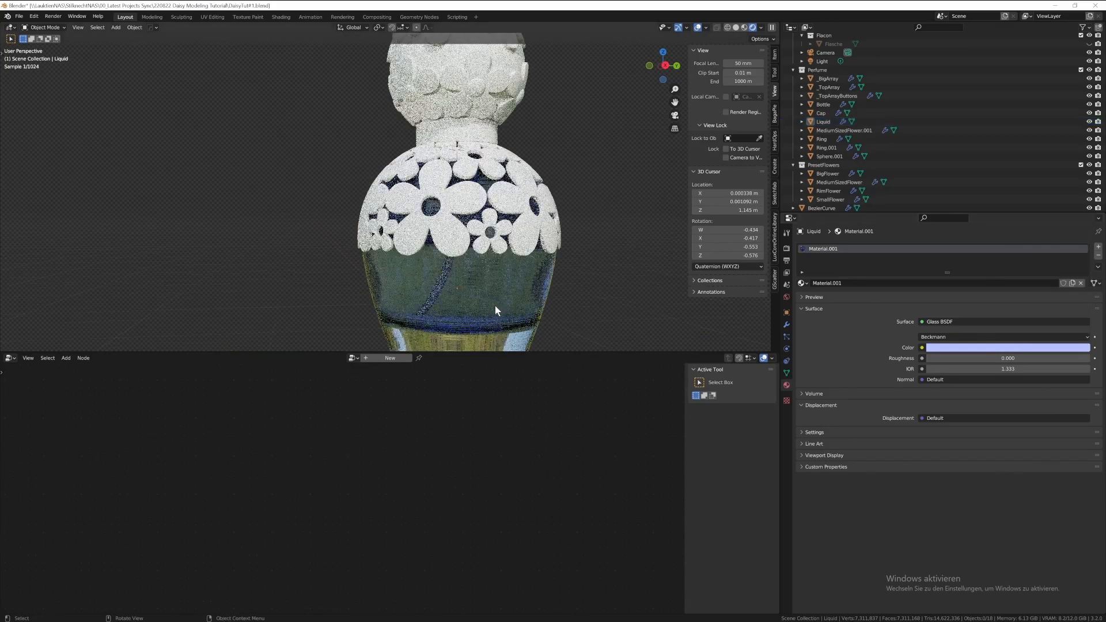
scroll(506, 285, "up", 3)
left_click(527, 322)
right_click(536, 330)
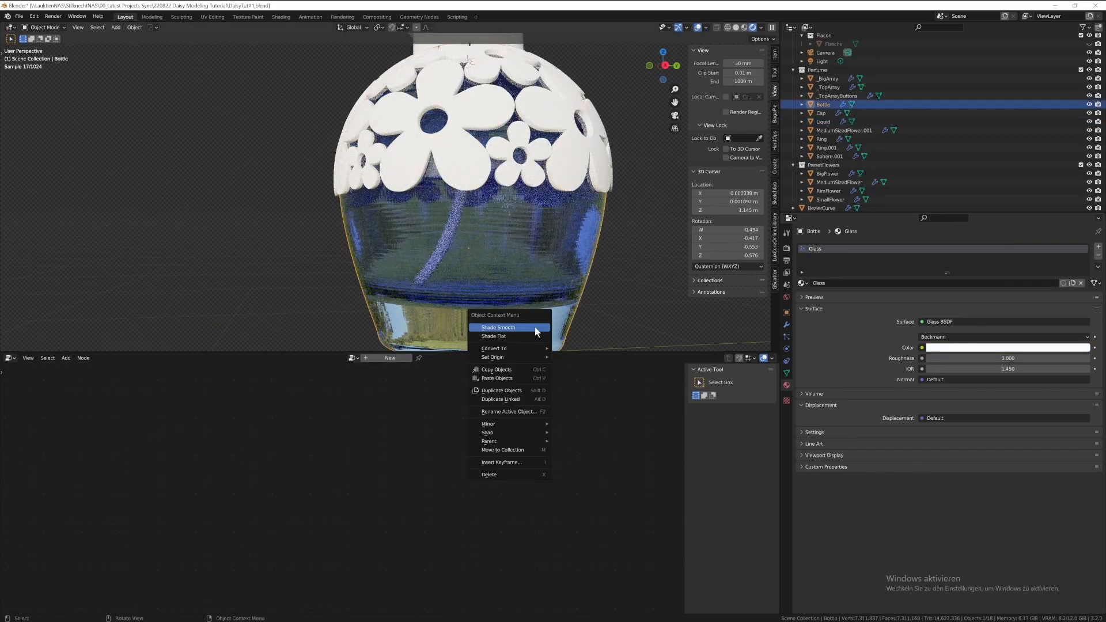
left_click(536, 328)
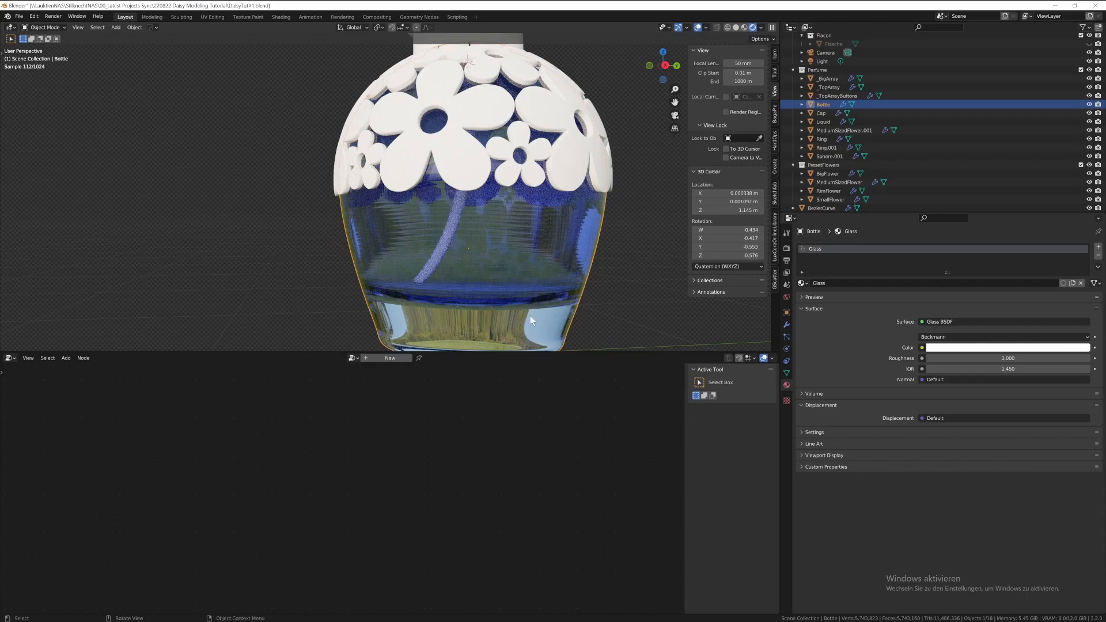
left_click(526, 257)
right_click(523, 253)
left_click(525, 258)
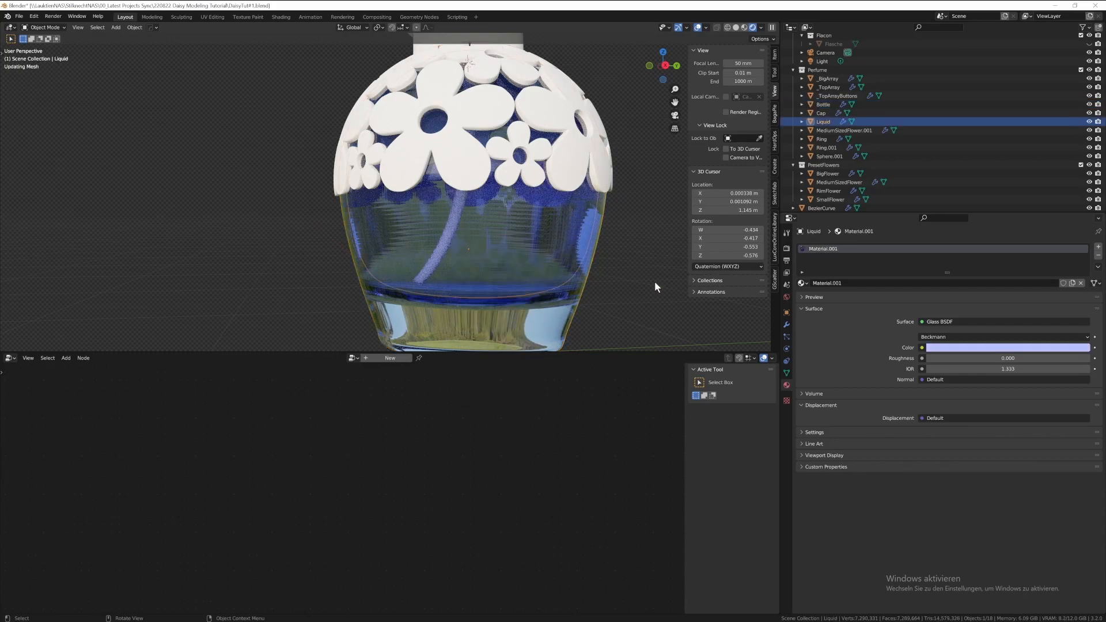
scroll(654, 286, "down", 1)
left_click(654, 286)
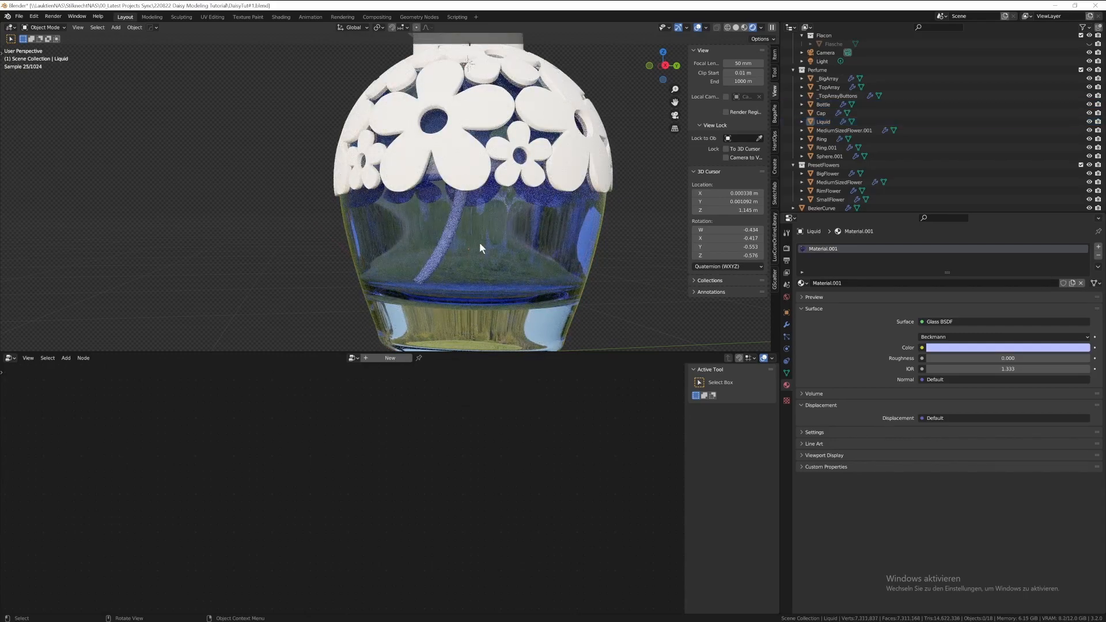
- Create a new material named Flowers on the _BigArray flower object around the bottle
left_click(453, 168)
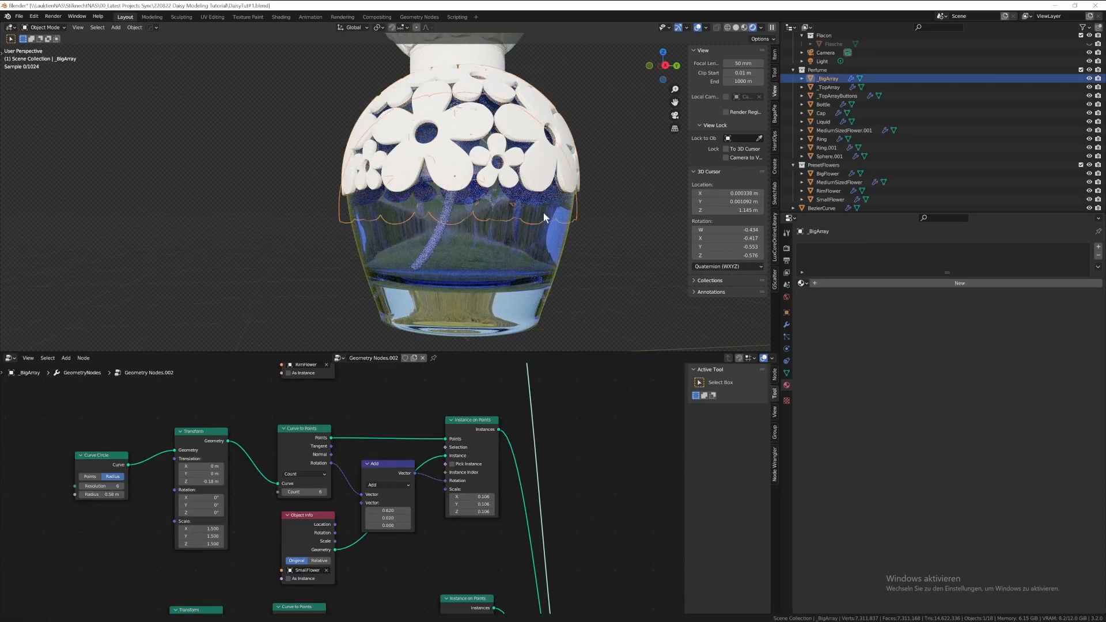
scroll(576, 219, "up", 2)
scroll(599, 240, "down", 3)
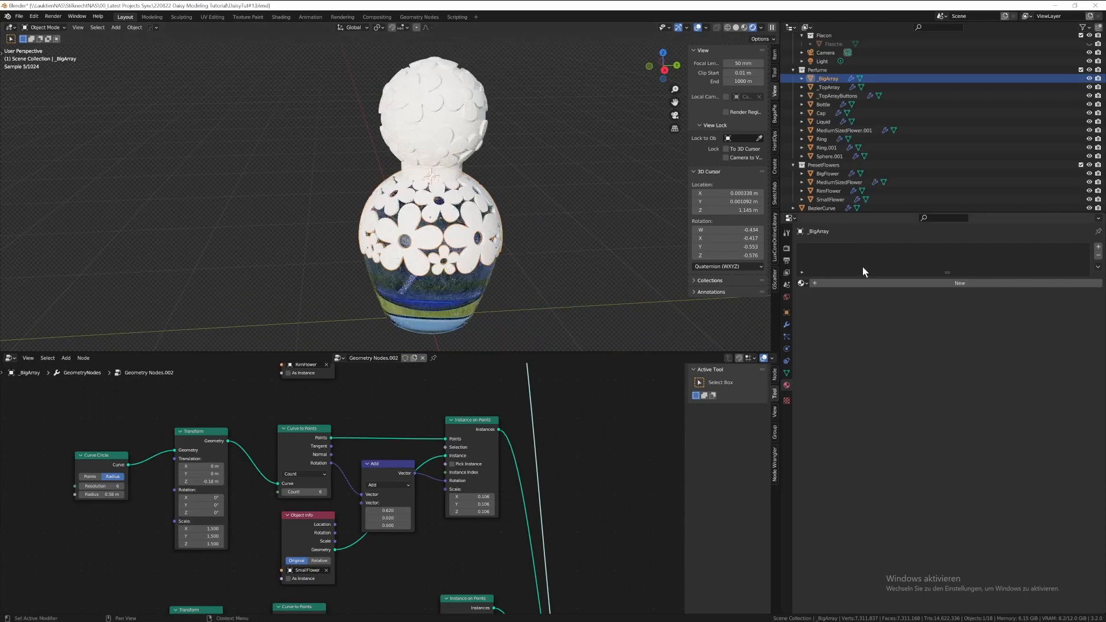
left_click(881, 283)
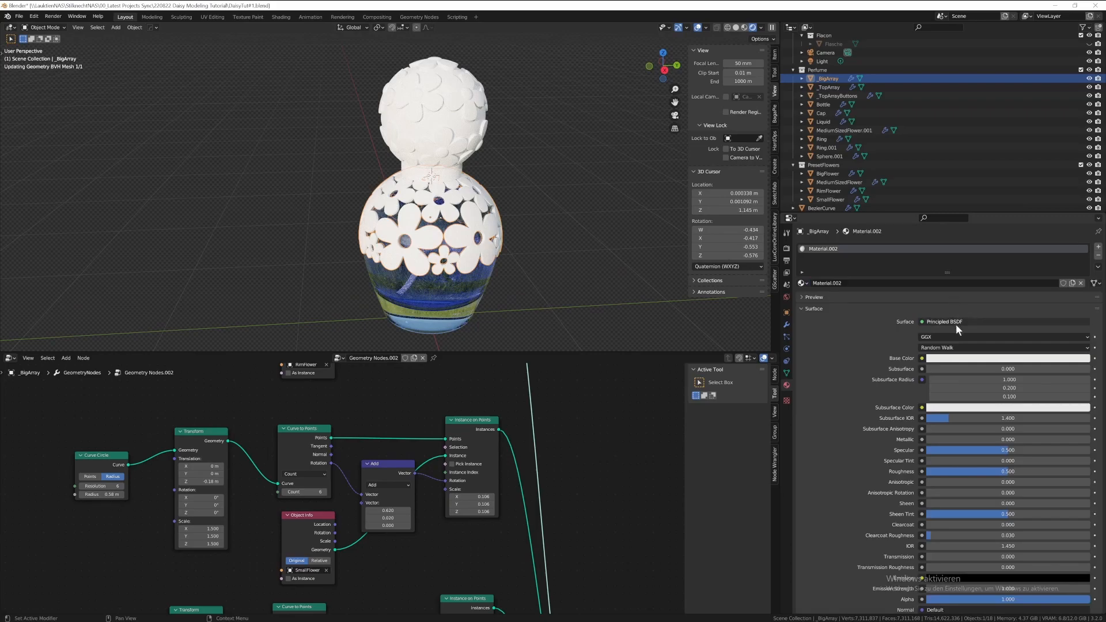
left_click(846, 282)
type("Flowers")
key("Return")
- Set the Flowers material's specular to 0.425, roughness to 0.140 and base colour brightness to about 0.77
mouse_move(986, 469)
left_mouse_down()
mouse_move(949, 470)
mouse_move(994, 451)
left_mouse_up()
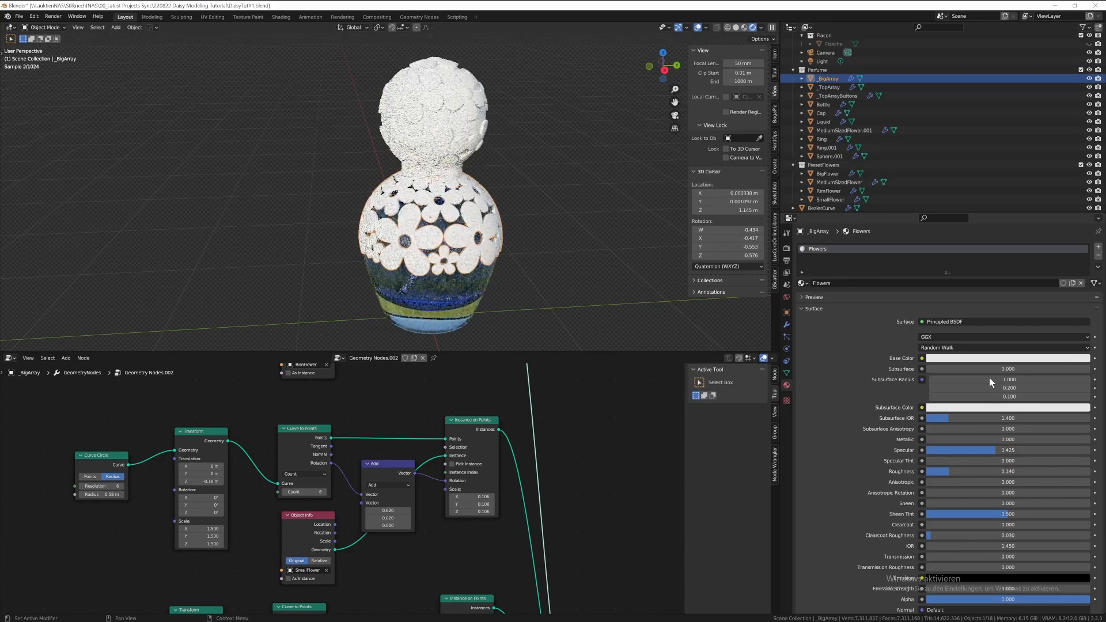
left_click(1013, 357)
left_click(1083, 242)
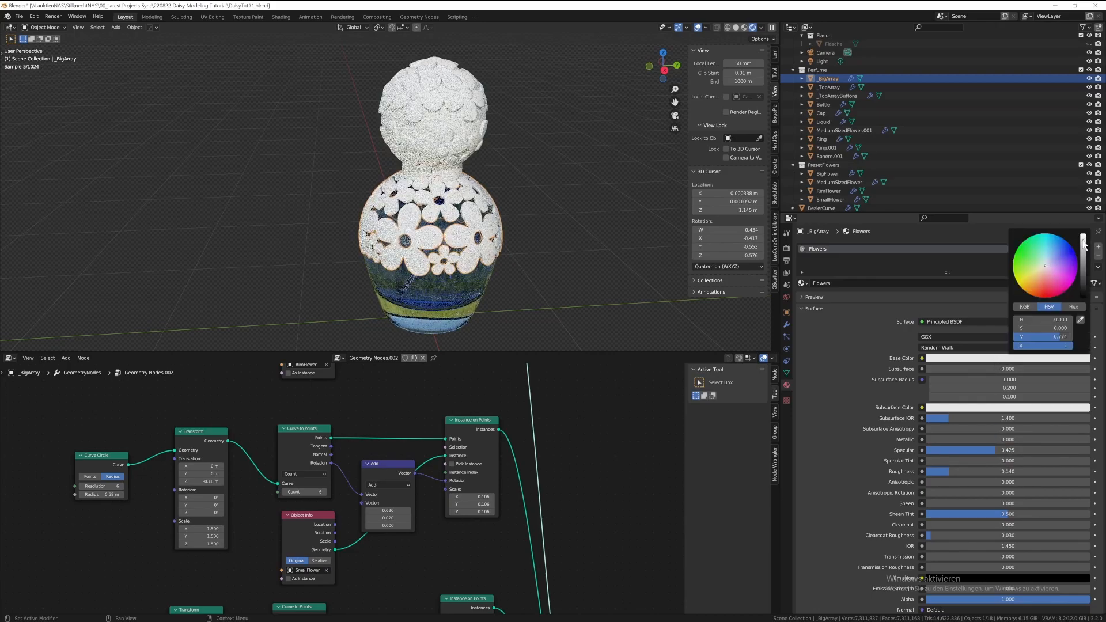
left_click(1083, 243)
middle_click_drag(351, 244, 482, 224)
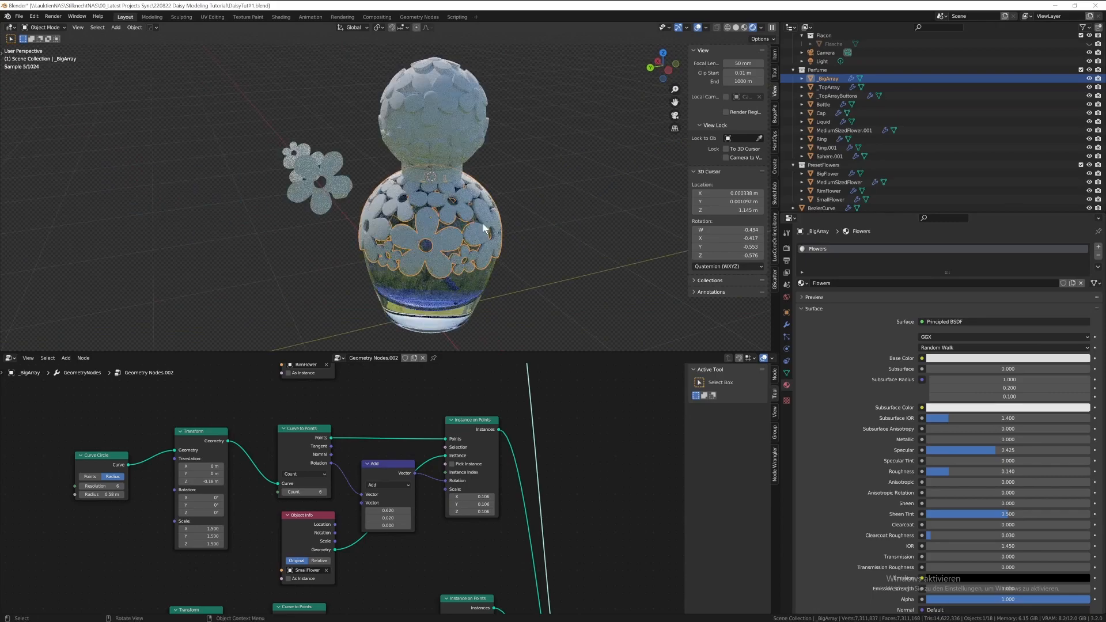
middle_click_drag(550, 252, 415, 126)
- Create a new material on the cap with metallic 1.000 and roughness 0.260
left_click(437, 119)
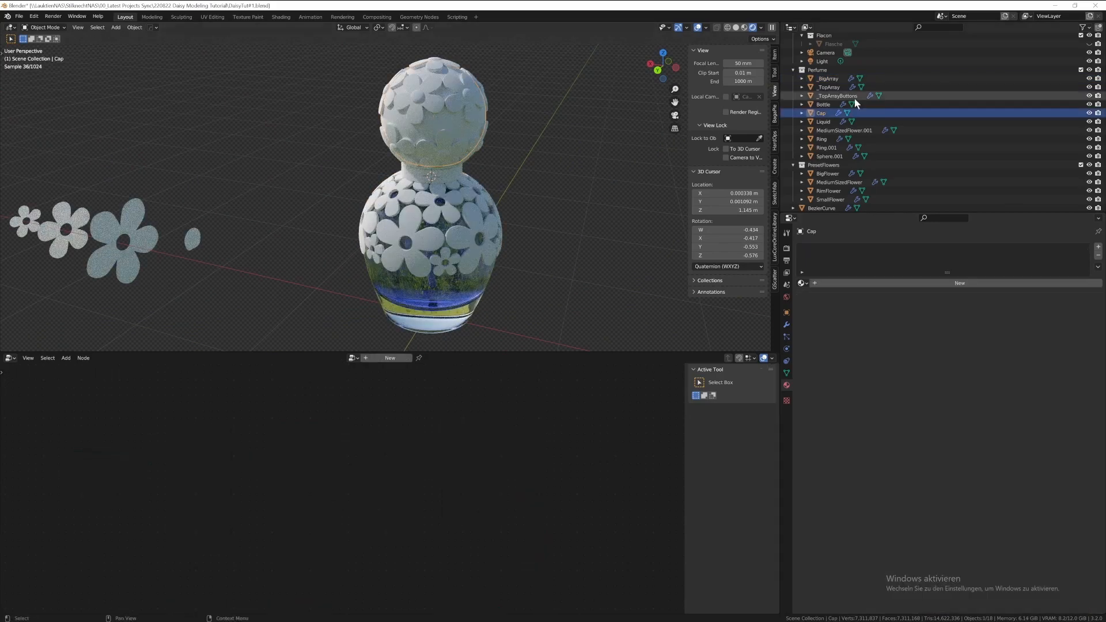
left_click(843, 282)
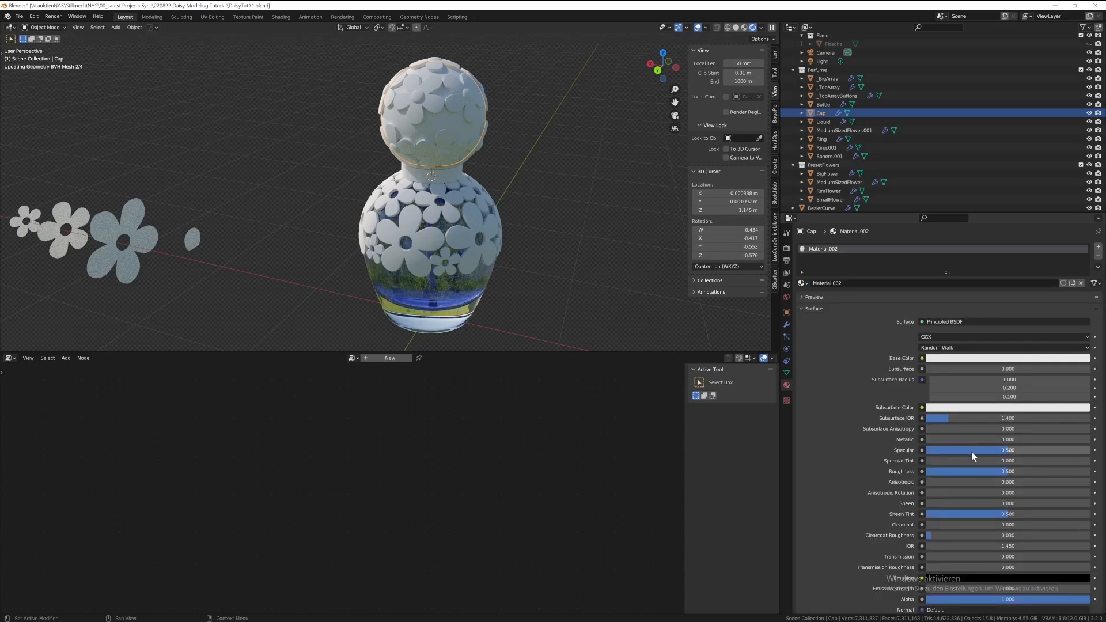
left_click_drag(973, 440, 1088, 439)
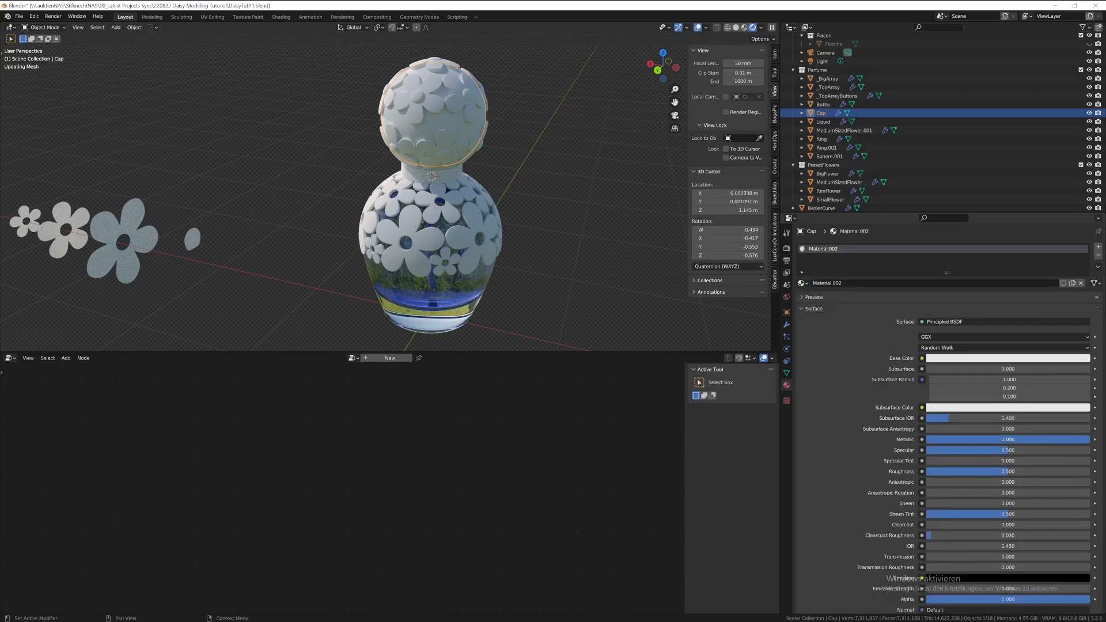
left_click_drag(991, 471, 968, 471)
middle_click_drag(524, 275, 499, 237)
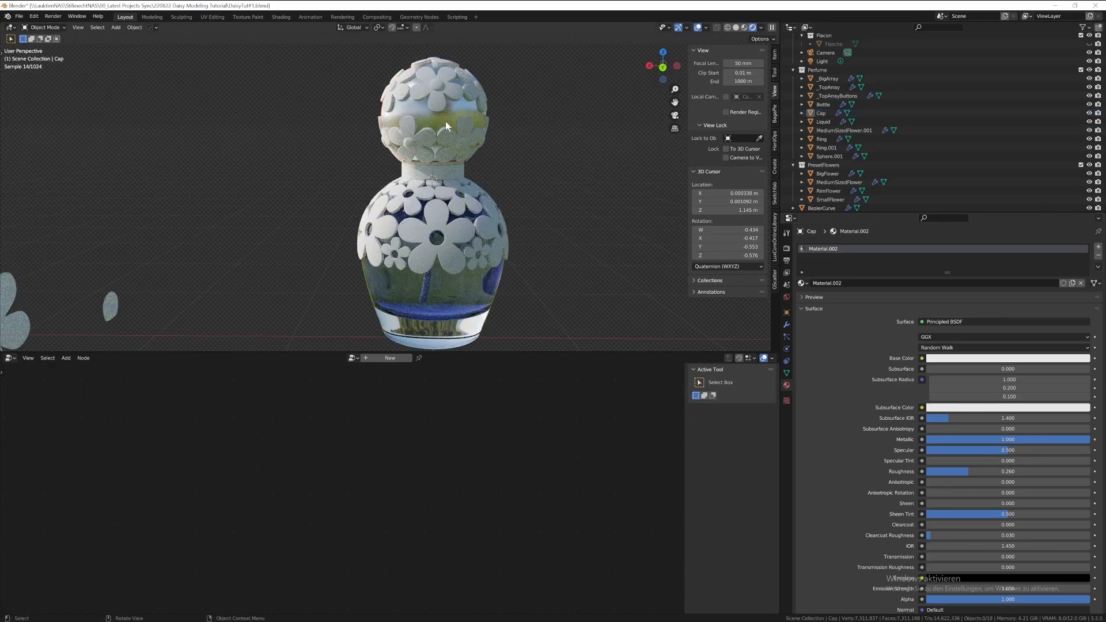
- Apply smooth shading to the cap and deselect it
left_click(461, 108)
right_click(460, 108)
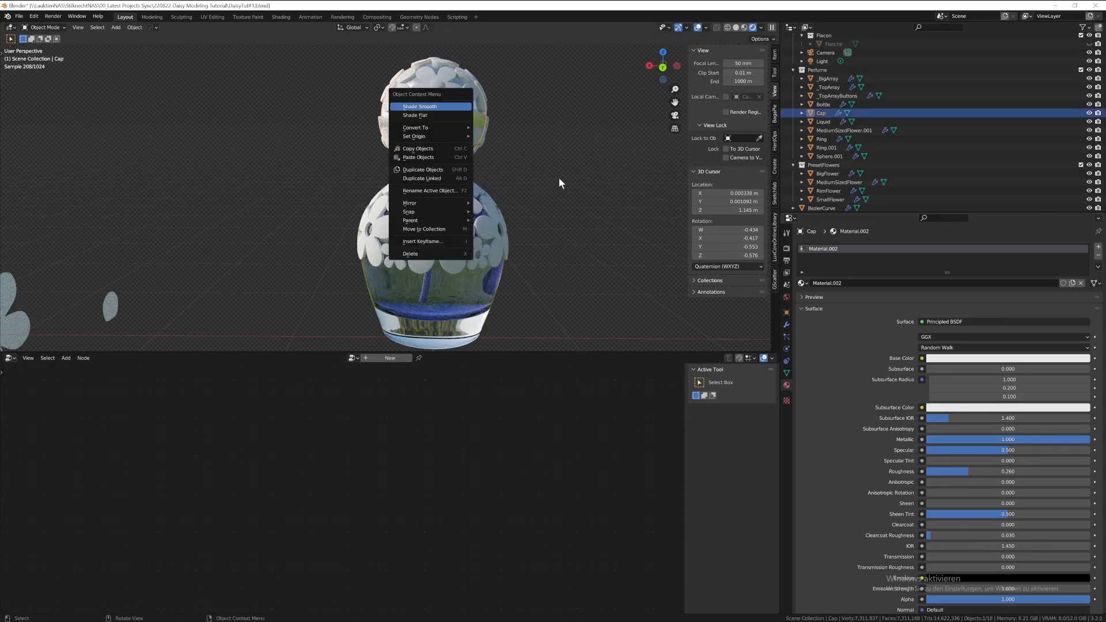
left_click(544, 152)
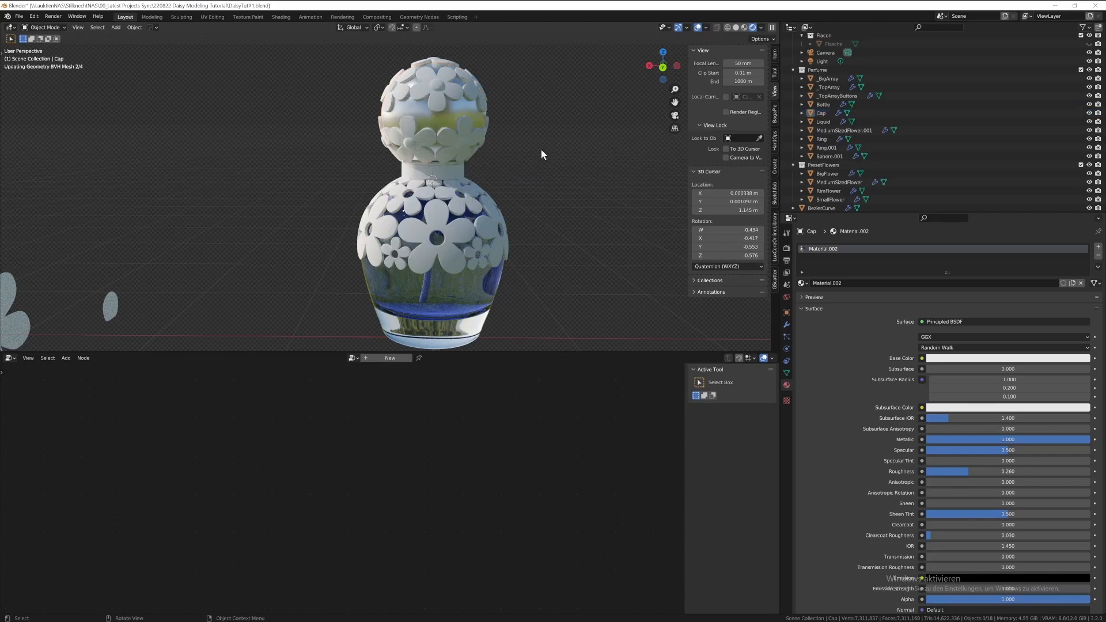
- Create a new material named Golden on the _TopArrayButtons object in the cap's flower centres
left_click(439, 86)
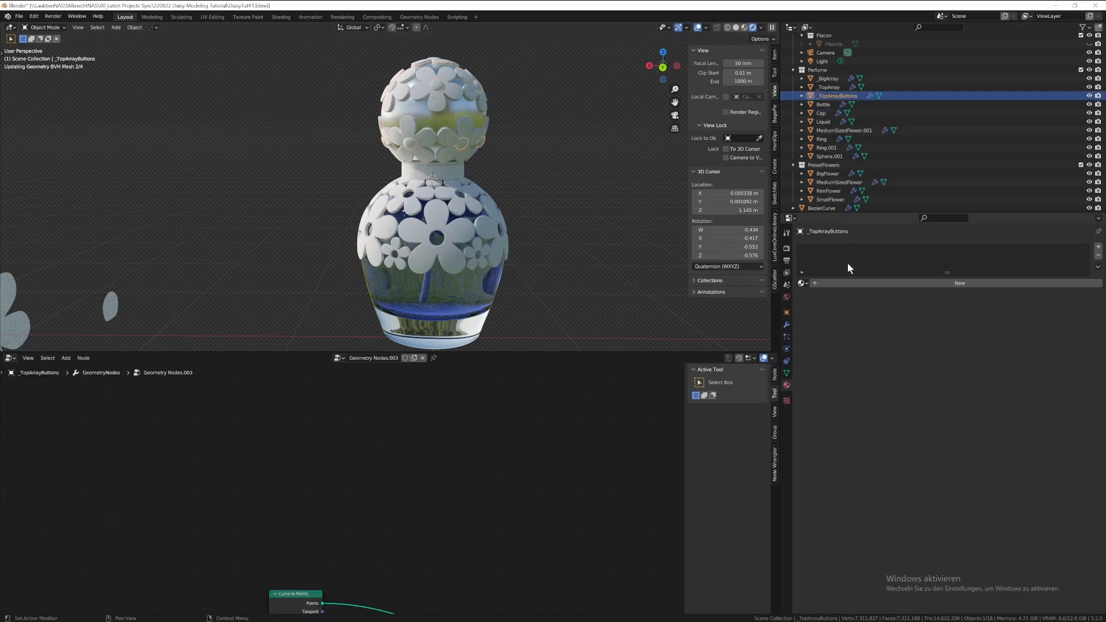
left_click(865, 283)
left_click(863, 285)
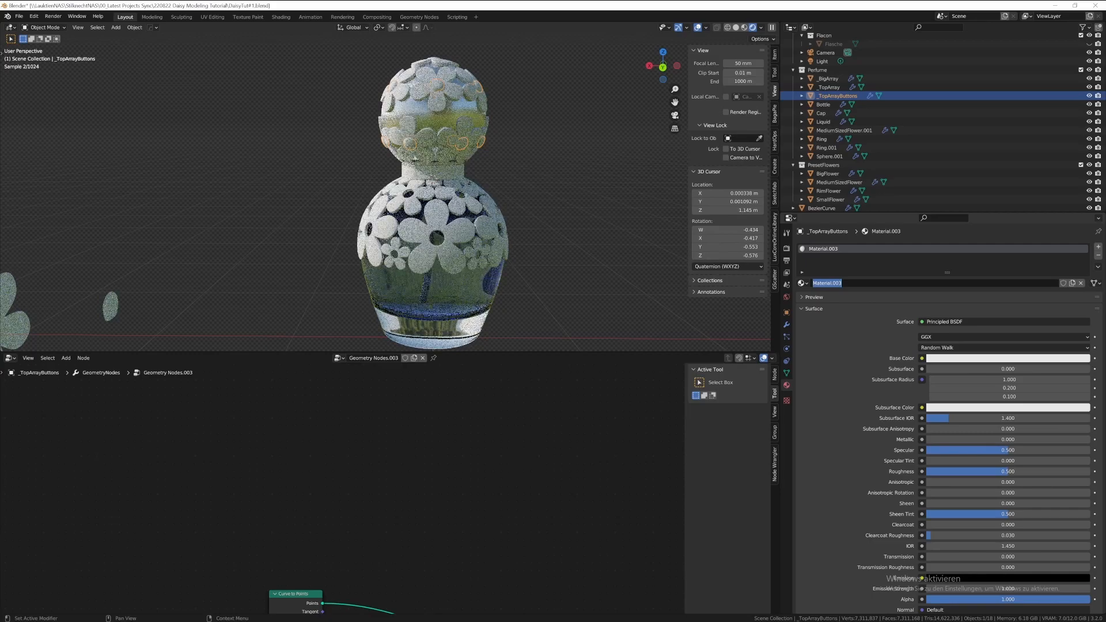
type("Golden")
key("Return")
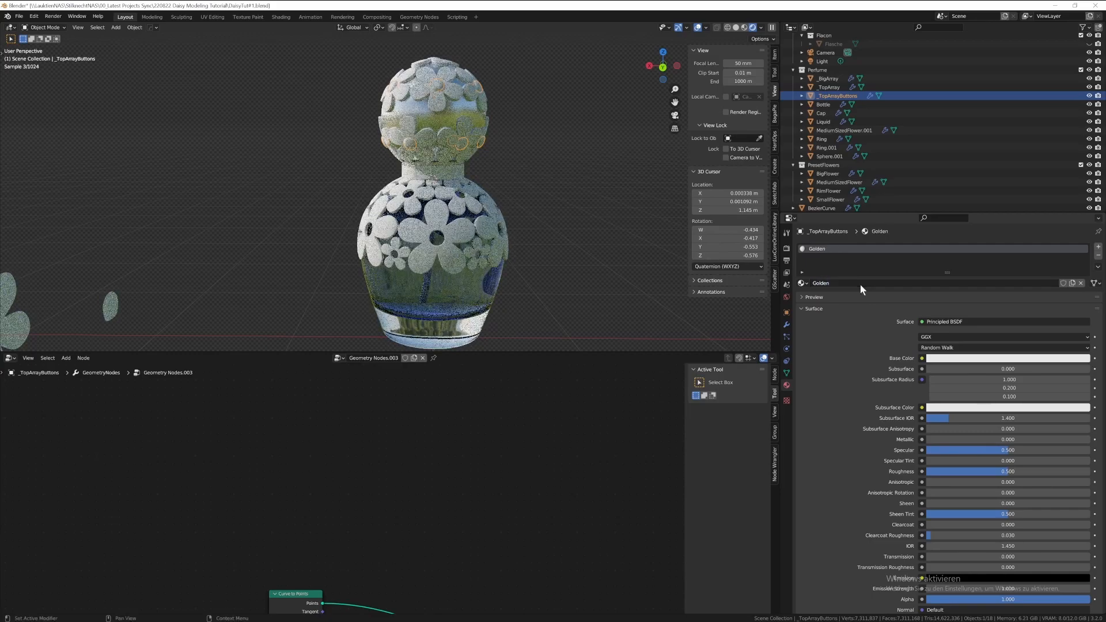
- Give the Golden material metallic 1.000, a light orange base colour, roughness 0.123 and specular 0.209
left_click_drag(950, 439, 1029, 439)
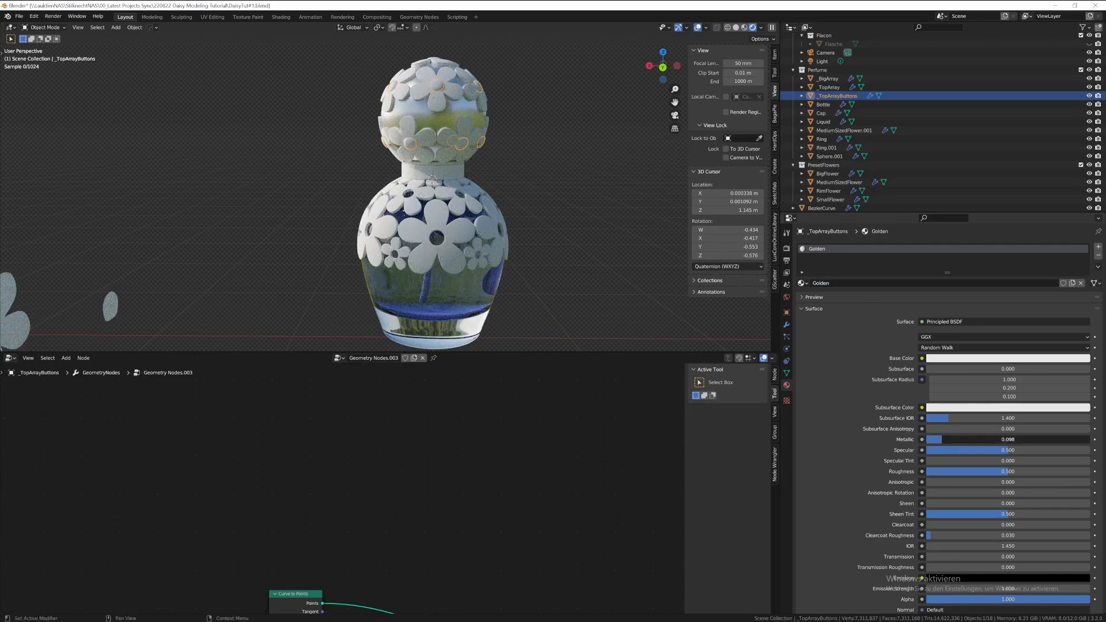
left_click(977, 358)
left_click_drag(1040, 272, 1040, 282)
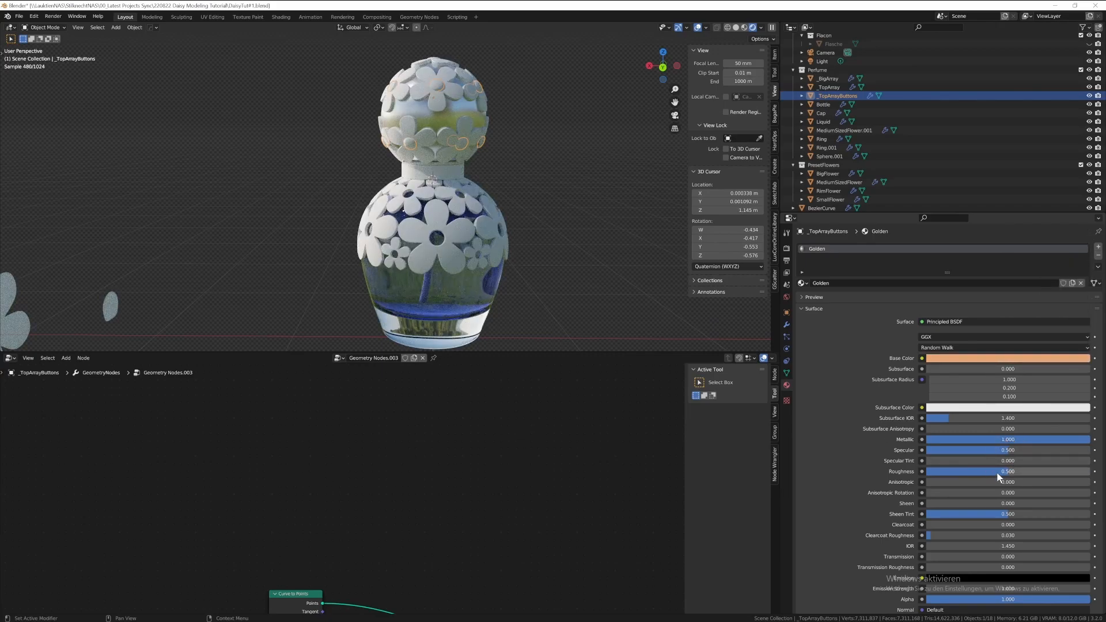
left_click_drag(999, 471, 946, 471)
left_click_drag(1008, 450, 961, 450)
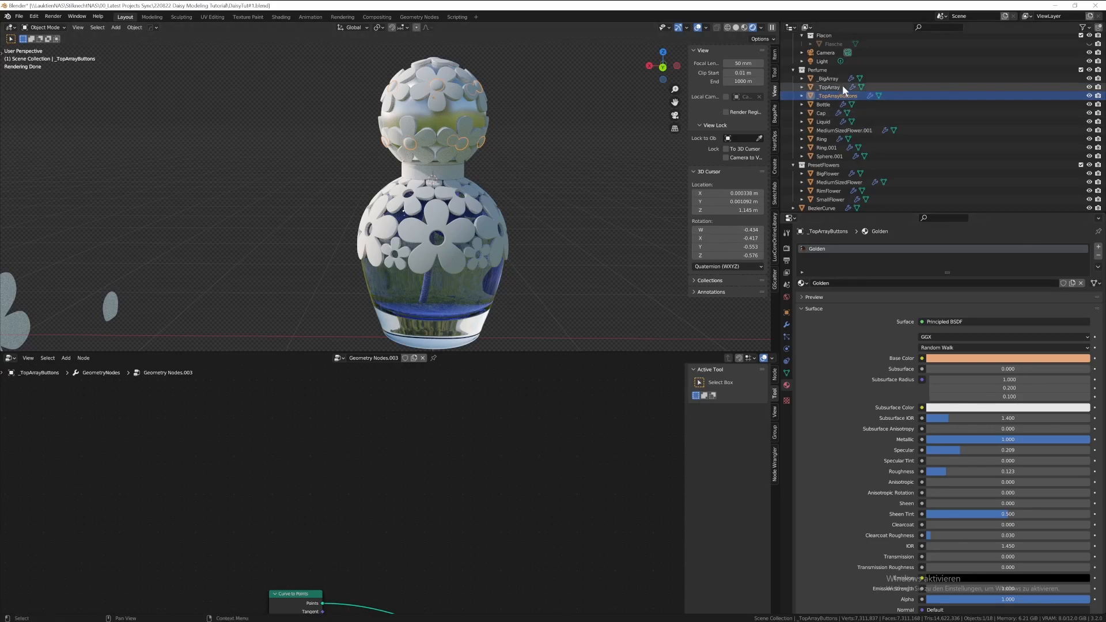
- Insert a Set Material node using Golden between the UV Sphere and Transform nodes of _TopArrayButtons
scroll(429, 213, "down", 2)
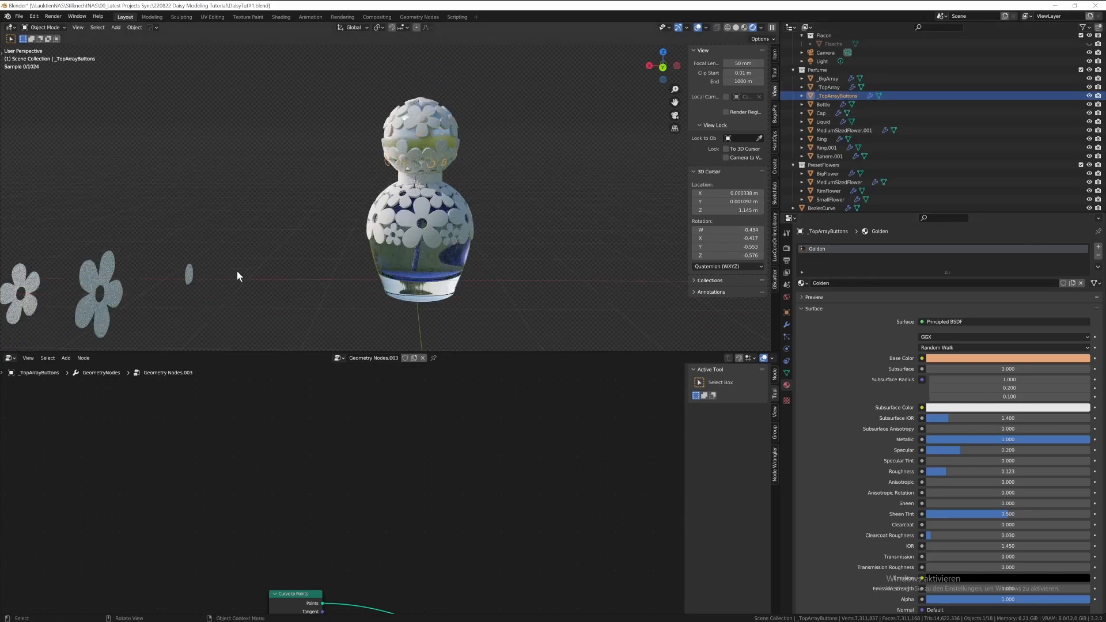
mouse_move(402, 412)
middle_mouse_down()
mouse_move(406, 373)
mouse_move(407, 422)
middle_mouse_up()
scroll(407, 422, "down", 5)
middle_click_drag(374, 576, 391, 452)
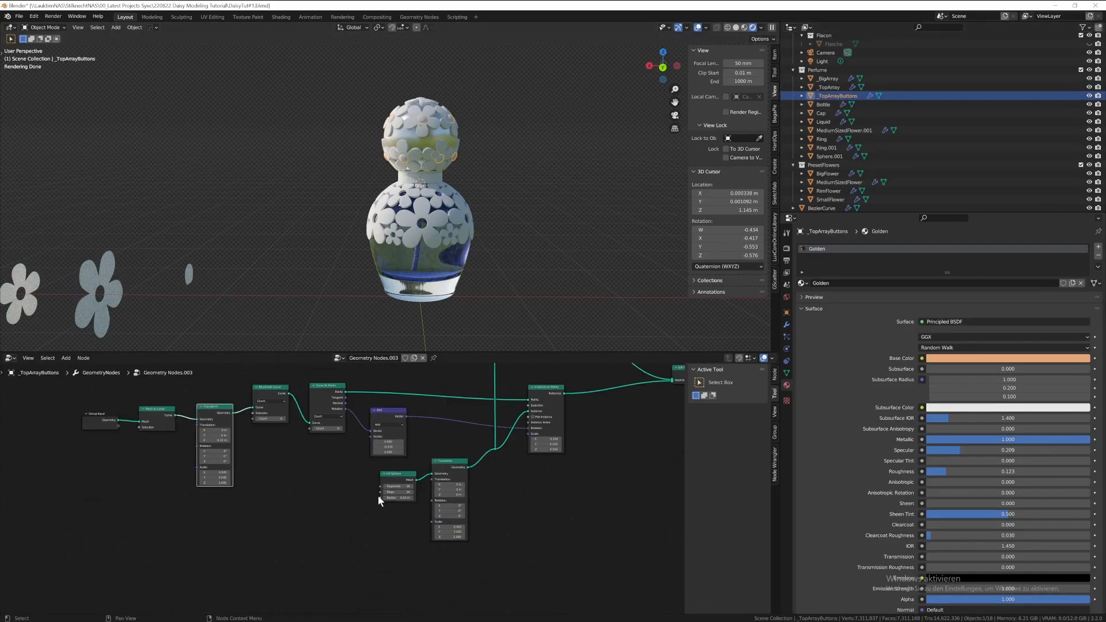
left_click_drag(378, 495, 317, 518)
key("shift+a")
type("set")
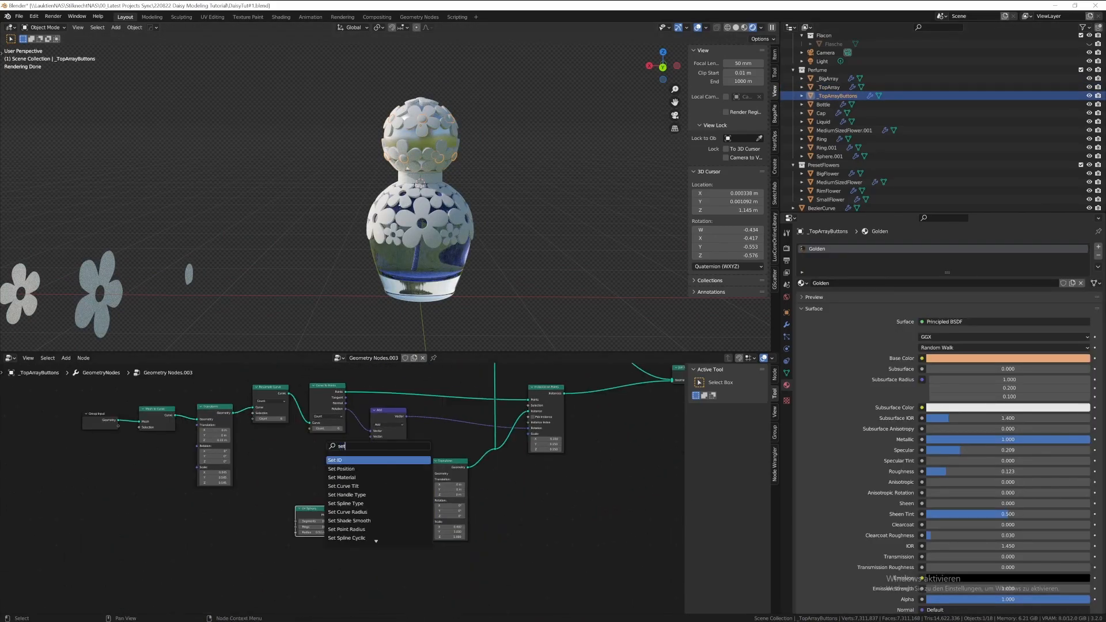
left_click(341, 477)
left_click(378, 510)
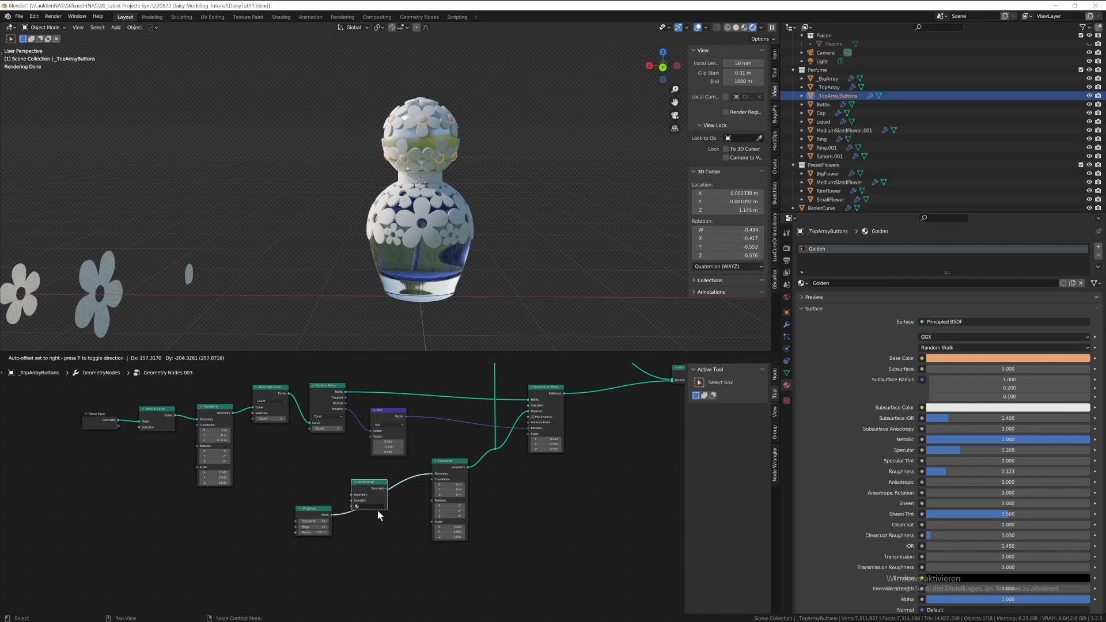
left_click(374, 507)
left_click(374, 528)
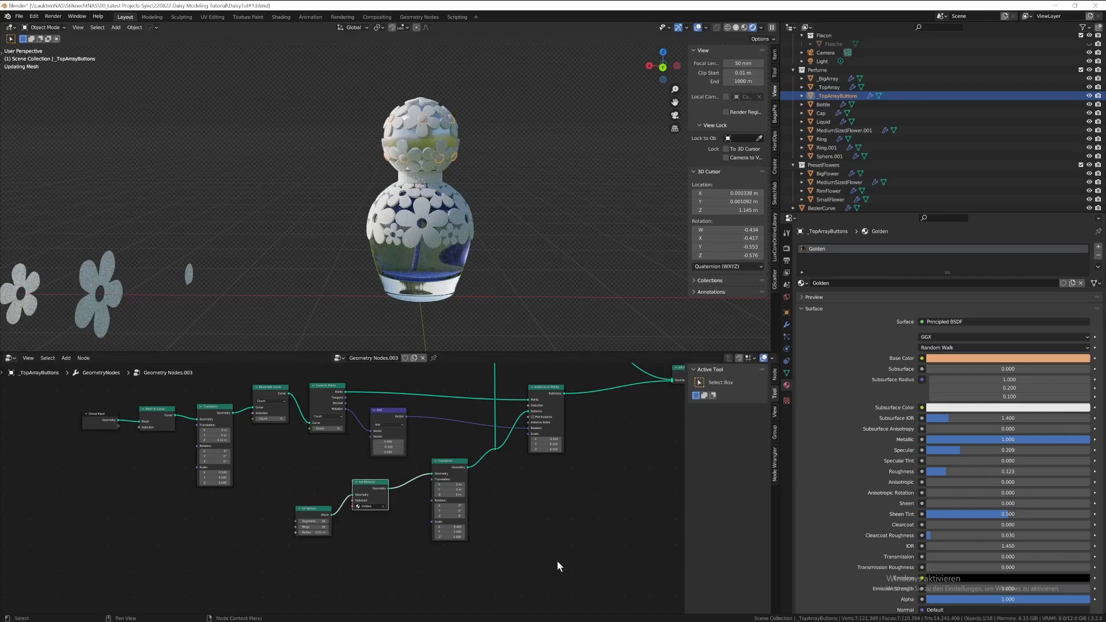
left_click(542, 203)
scroll(410, 151, "up", 2)
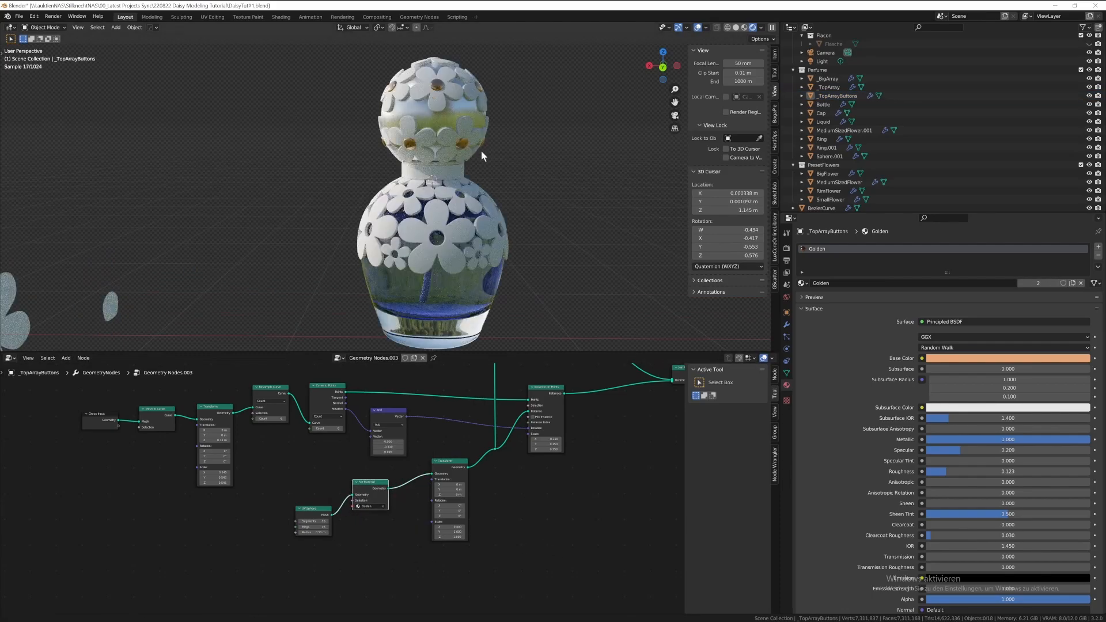
- Assign the existing Golden material to the Ring around the bottle's neck and deselect it
left_click(427, 181)
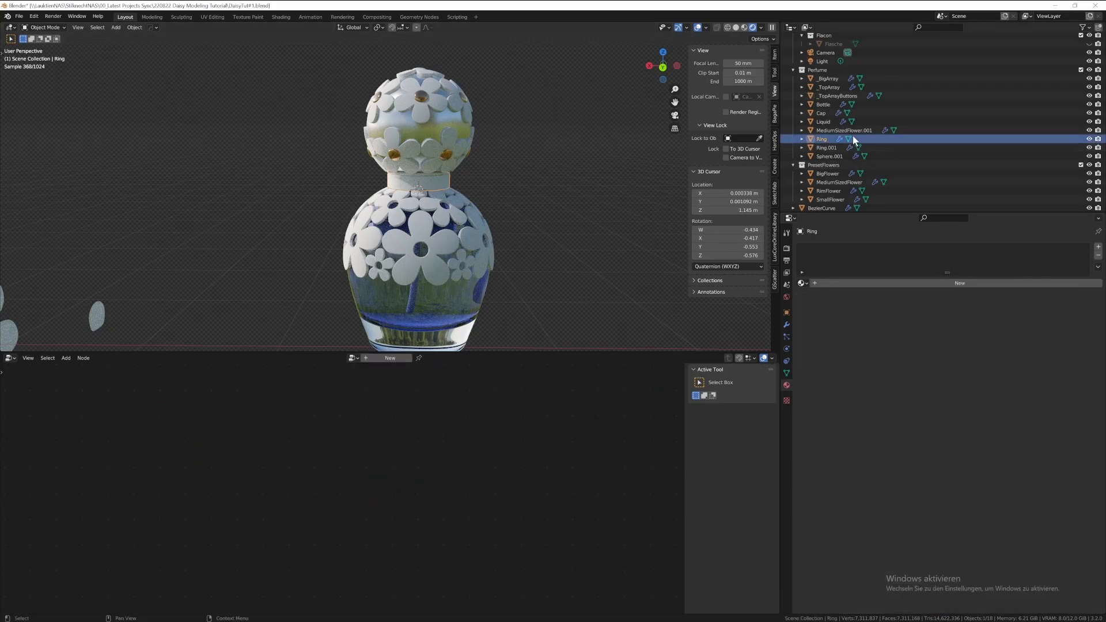
left_click(801, 283)
left_click(420, 179)
scroll(461, 164, "up", 4)
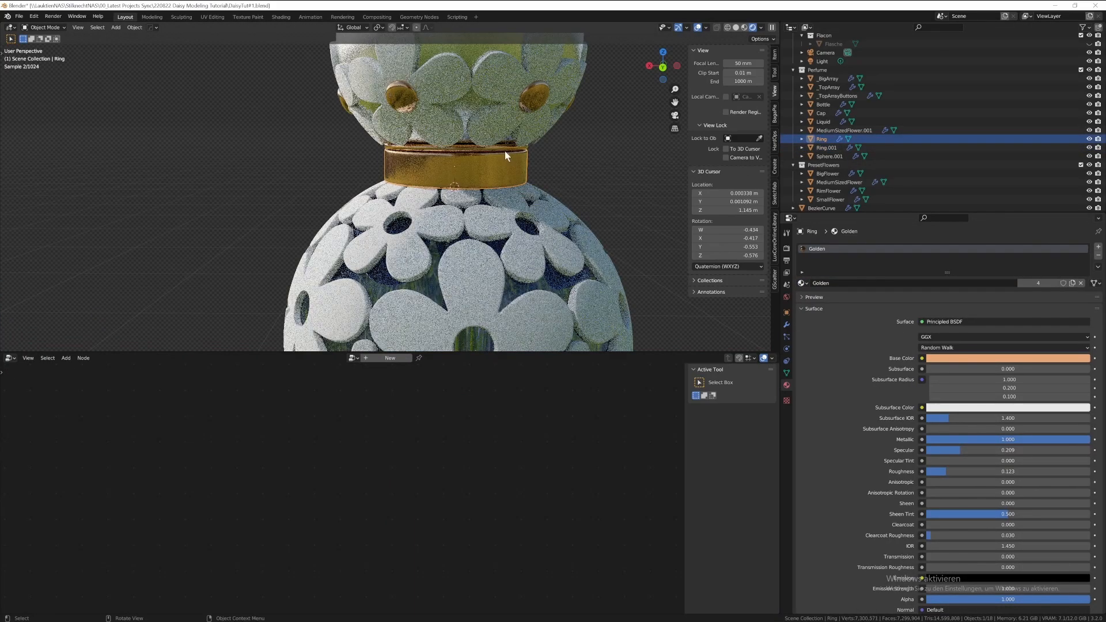
left_click(504, 151)
scroll(512, 173, "down", 4)
left_click(516, 202)
scroll(514, 225, "down", 2)
middle_click_drag(507, 263, 505, 251)
- Move the BezierCurve tube inside the bottle into the Perfume collection and rename it Schlauch
left_click(406, 264)
scroll(827, 194, "down", 2)
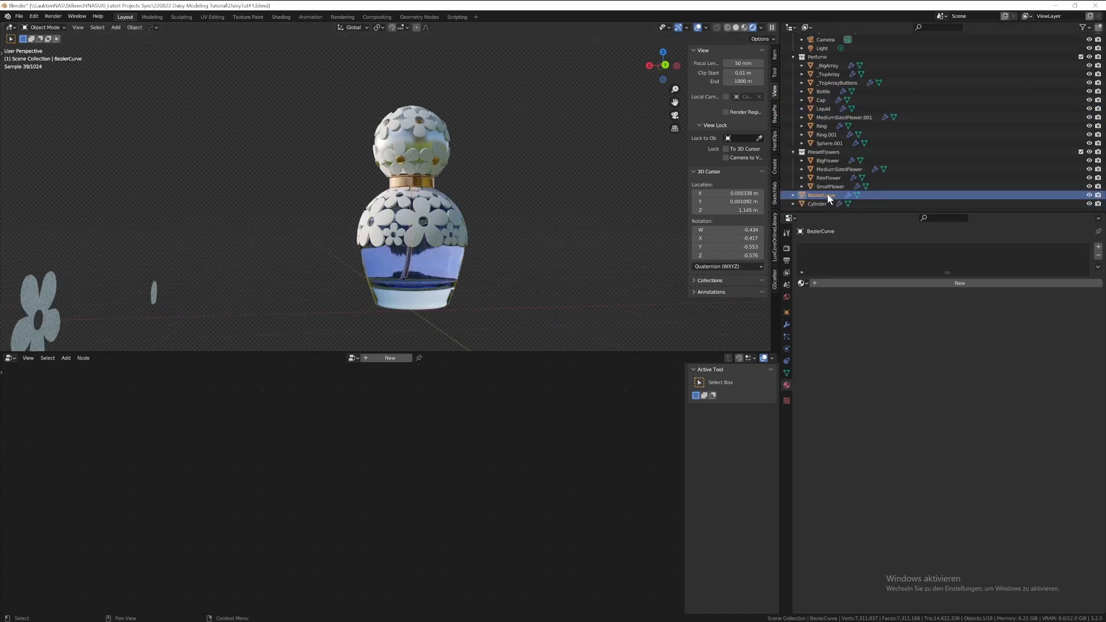
left_click_drag(917, 183, 826, 63)
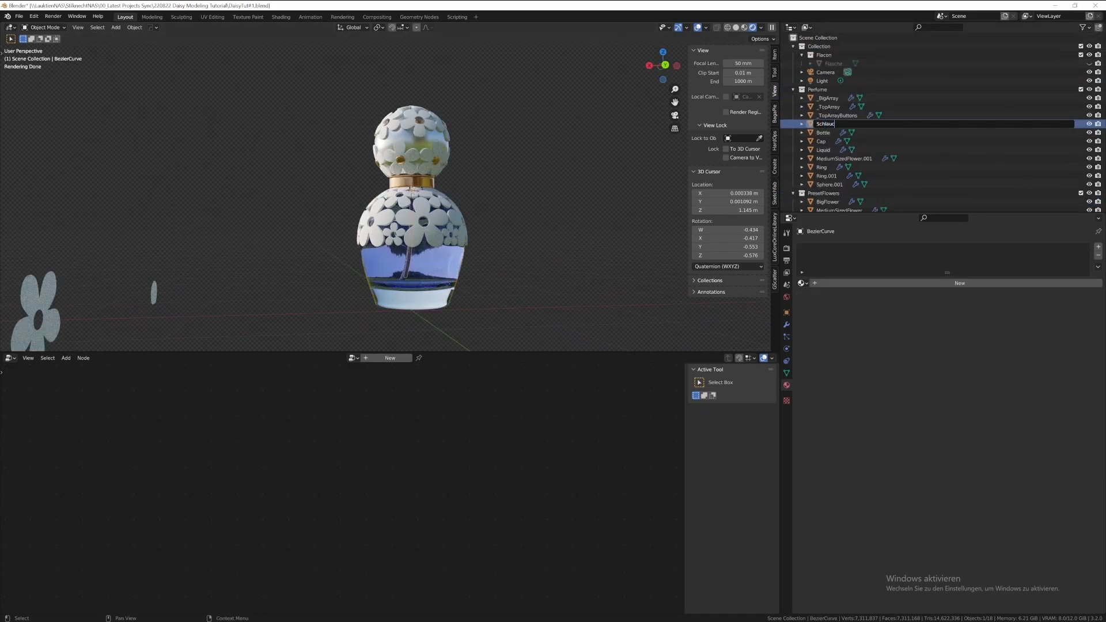
left_click(827, 176)
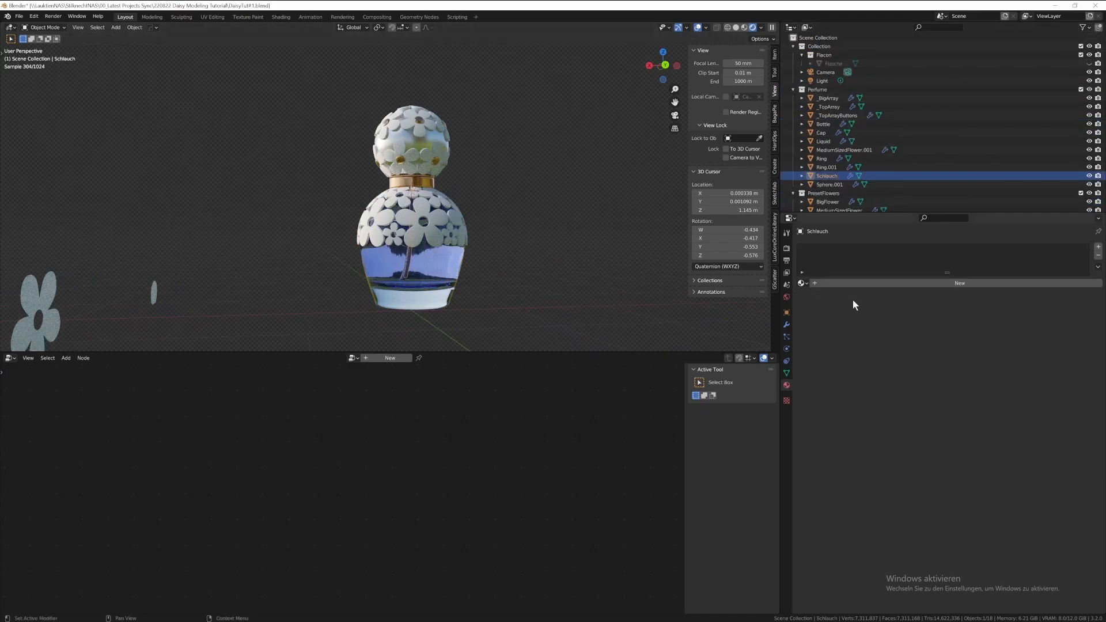
- Give the Schlauch tube a see-through material with transmission 0.891, alpha 0.653 and IOR 1.200, and deselect it
scroll(467, 207, "up", 5)
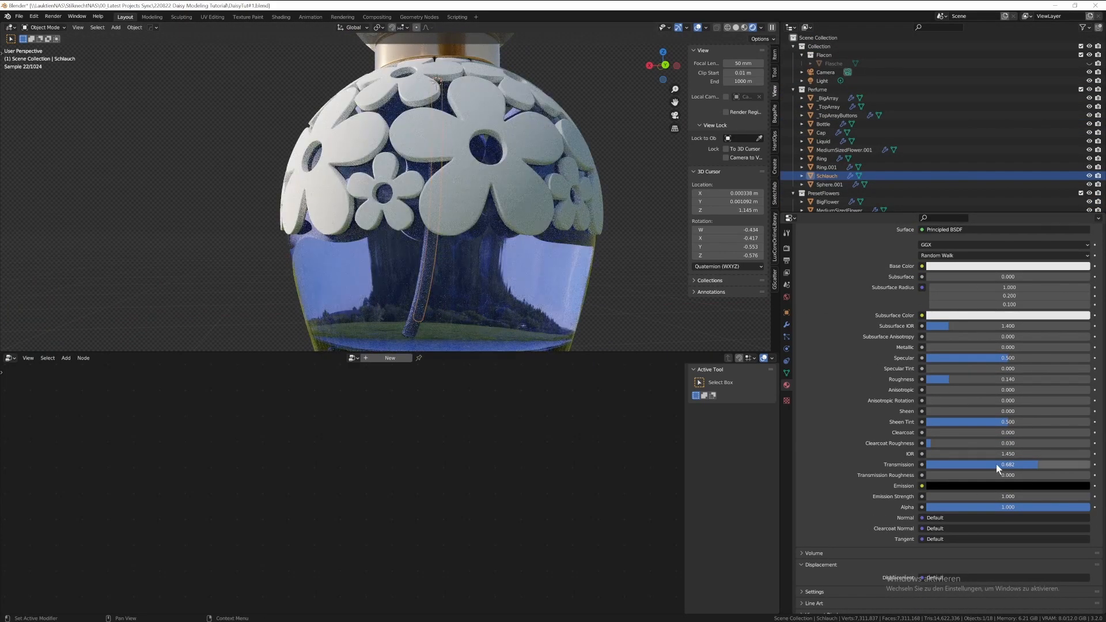
left_click_drag(962, 464, 996, 464)
left_click_drag(986, 508, 929, 508)
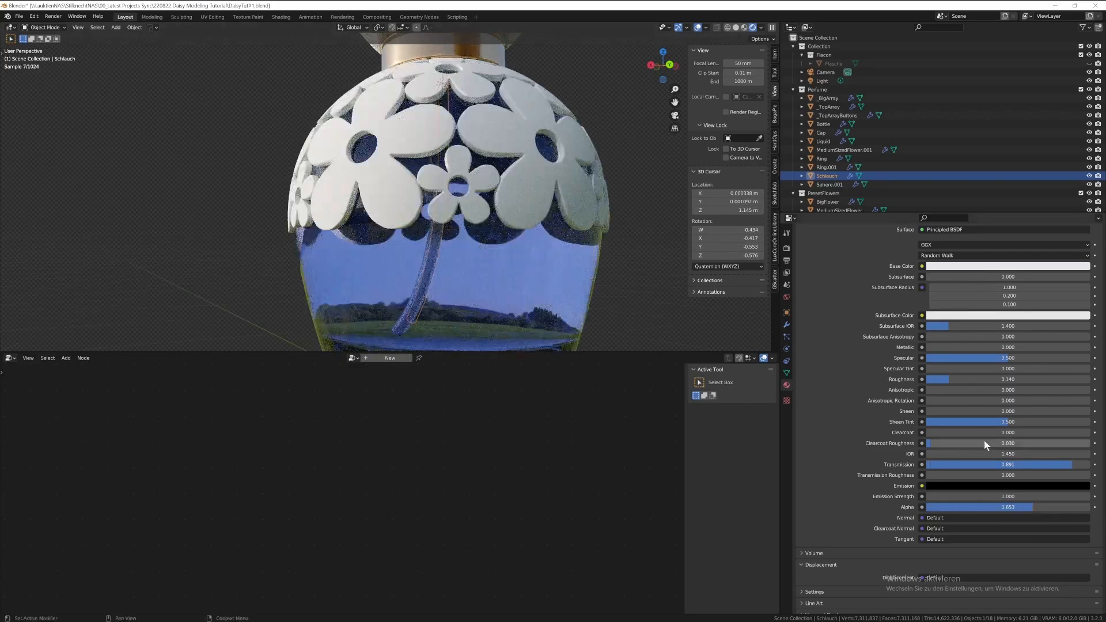
double_click(983, 454)
type("1.2")
key("Return")
key("alt+a")
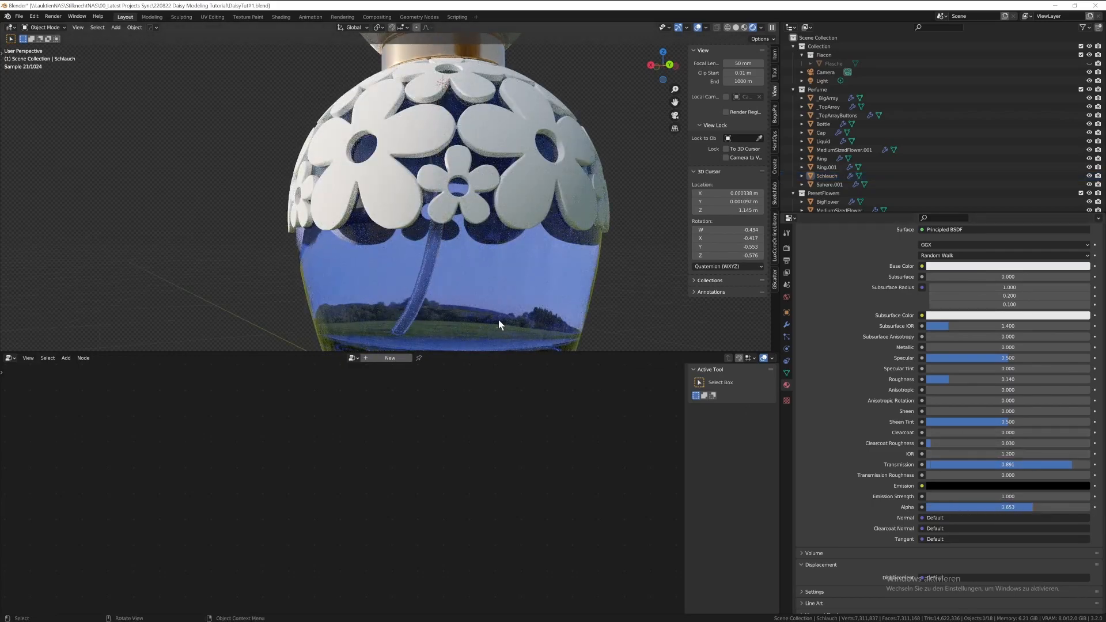
scroll(499, 319, "up", 4)
middle_click_drag(498, 319, 541, 254, "shift")
scroll(457, 282, "down", 8)
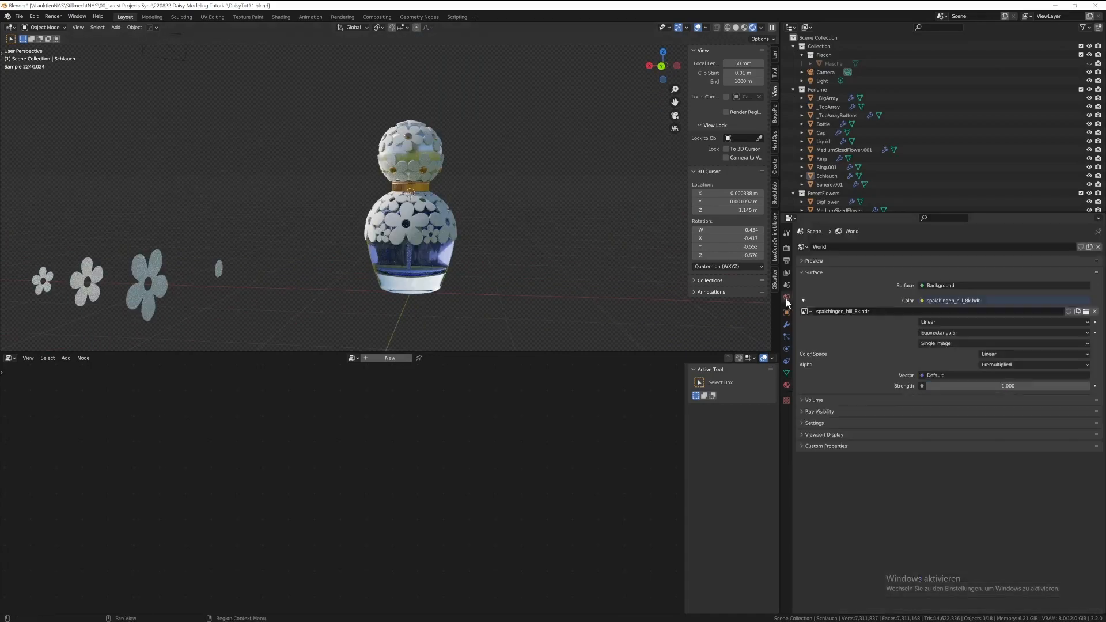
- Set the world strength to 0.200 and import 01 Elegant Gradient.exr from the Advanced-Light-Maps folder as an image plane
left_click(17, 16)
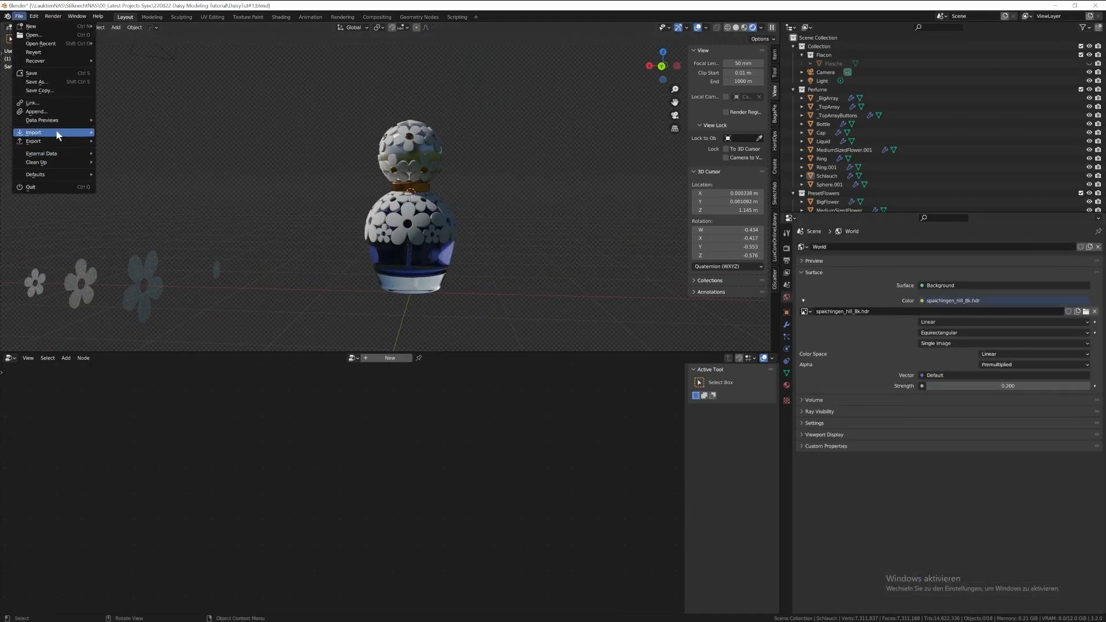
mouse_move(56, 132)
left_click(174, 253)
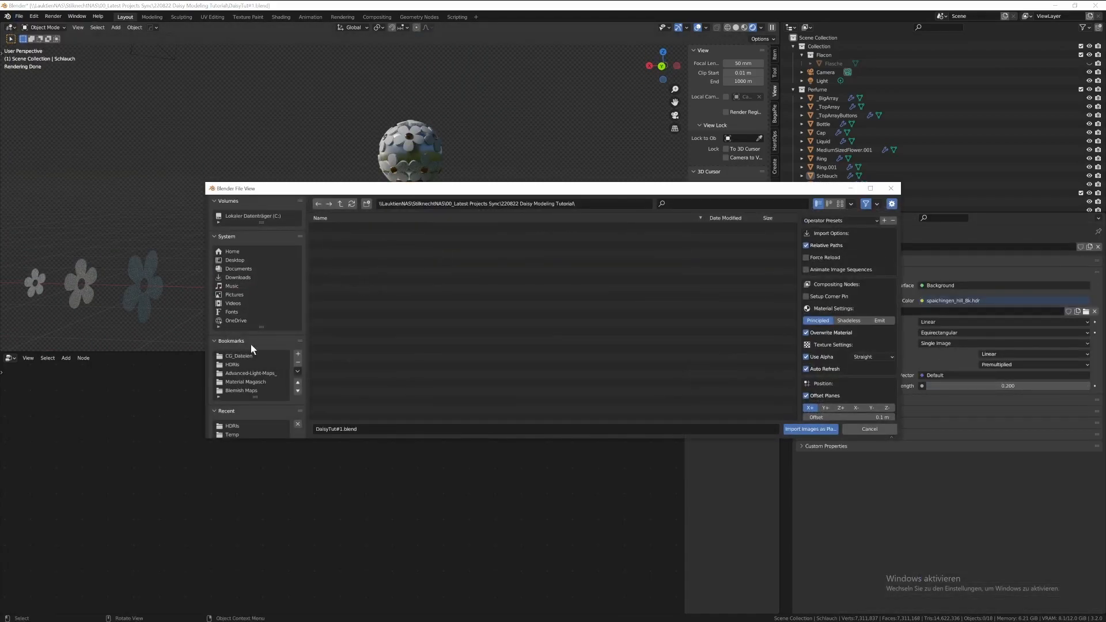
left_click(261, 372)
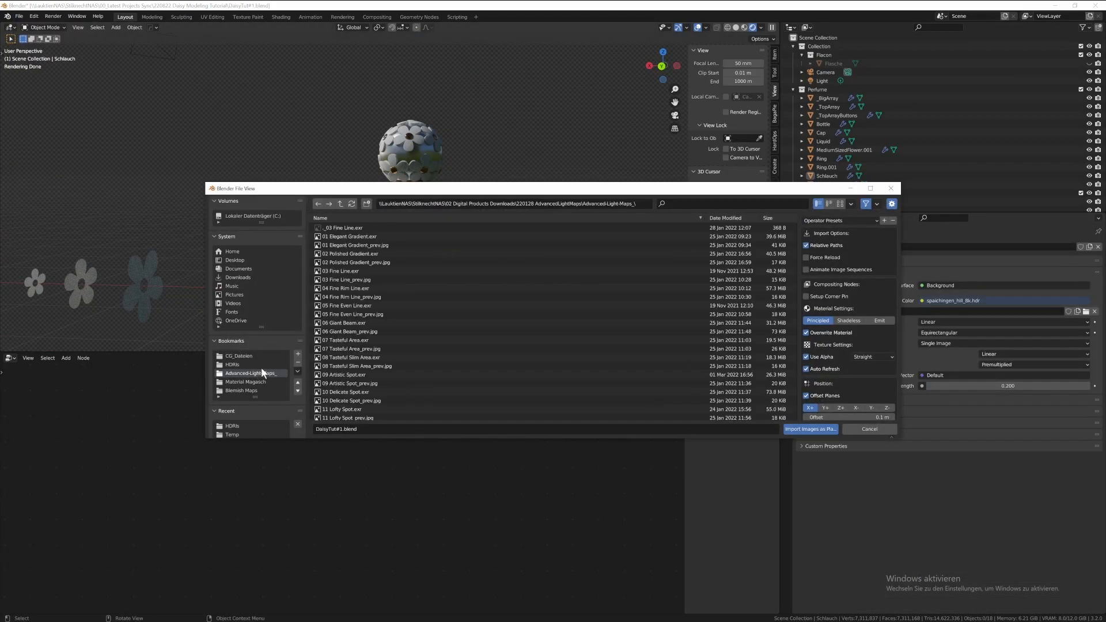
left_click(357, 236)
left_click(796, 432)
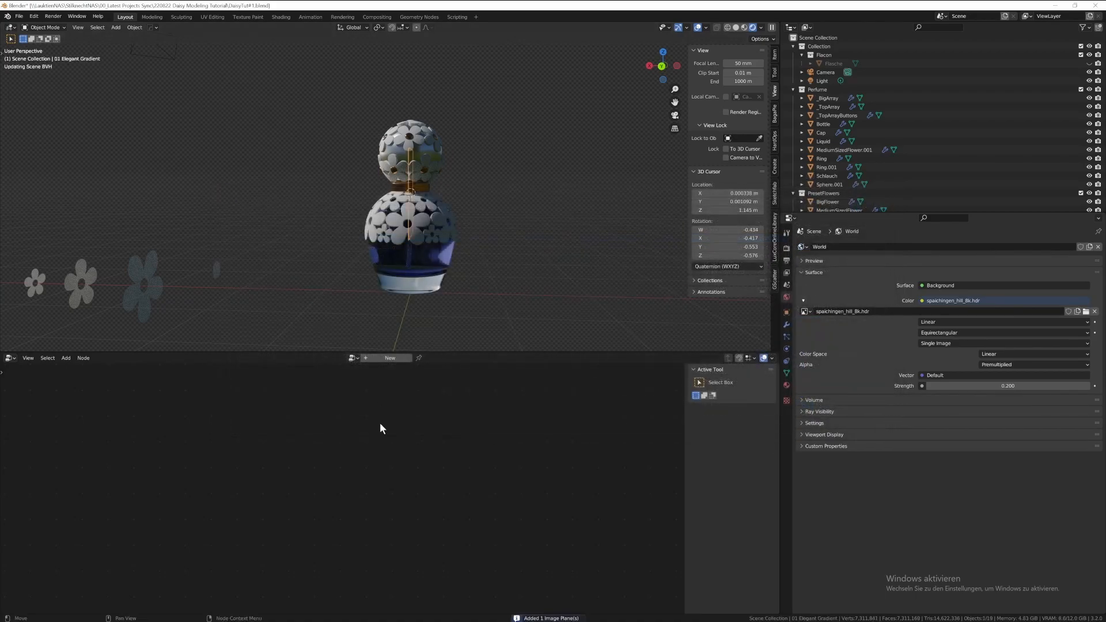
- Make the gradient plane's material emissive by linking the image colour to Emission instead of Base Color and raising the emission strength
key("shift+F3")
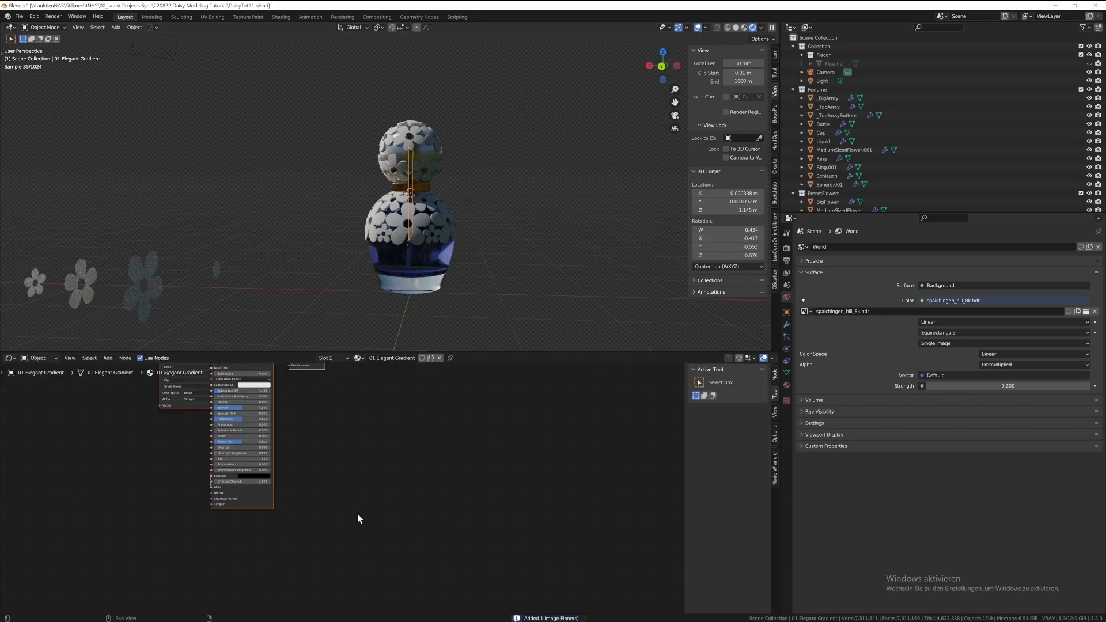
middle_click_drag(306, 451, 425, 549)
left_click_drag(303, 447, 329, 574)
left_click_drag(351, 579, 415, 580)
right_click_drag(310, 464, 318, 501, "ctrl")
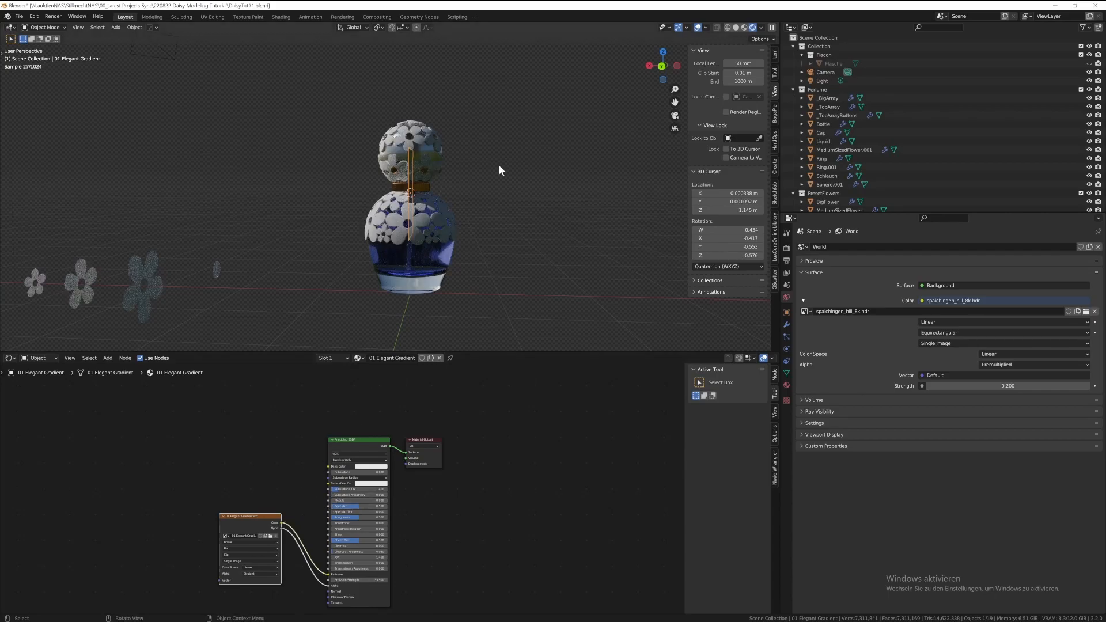
- Move the gradient light plane beside the bottle and scale it up by about 4
key("g")
left_click(365, 185)
key("s")
left_click(586, 324)
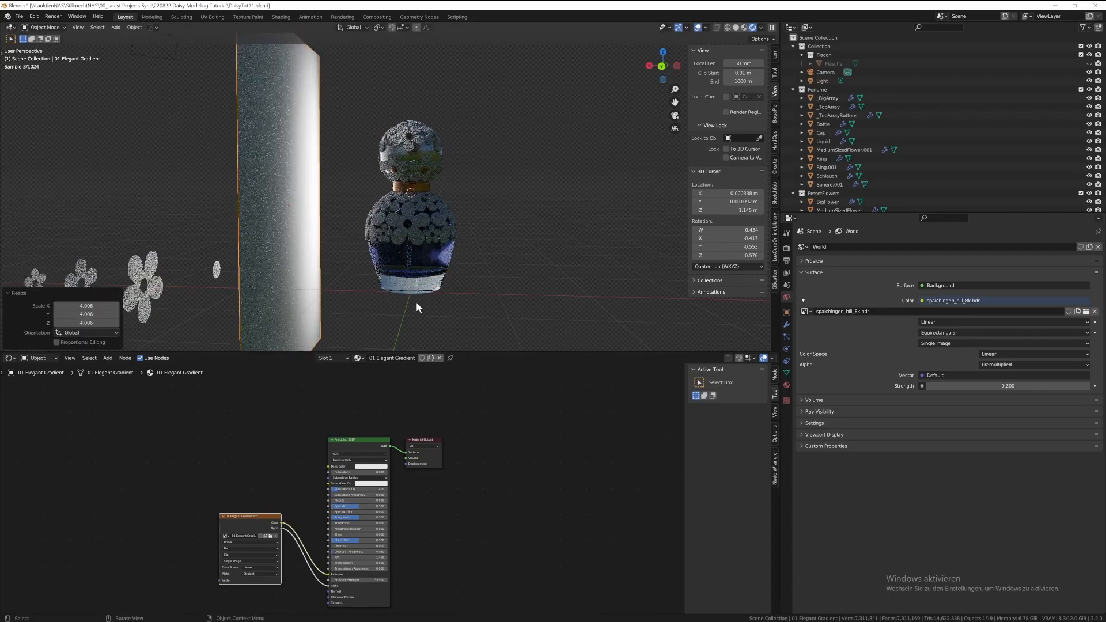
- Increase the gradient plane's emission strength further and cut the link from the image's alpha to the shader
left_click_drag(345, 581, 437, 581)
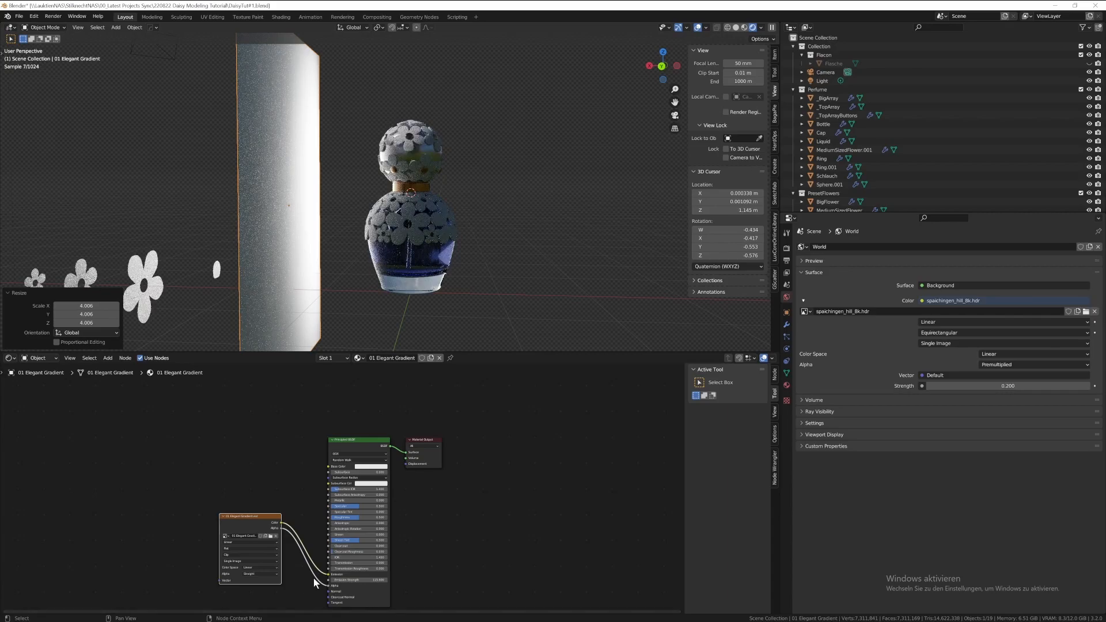
right_click_drag(318, 579, 306, 598, "ctrl")
scroll(444, 249, "down", 5)
middle_click_drag(444, 248, 420, 208)
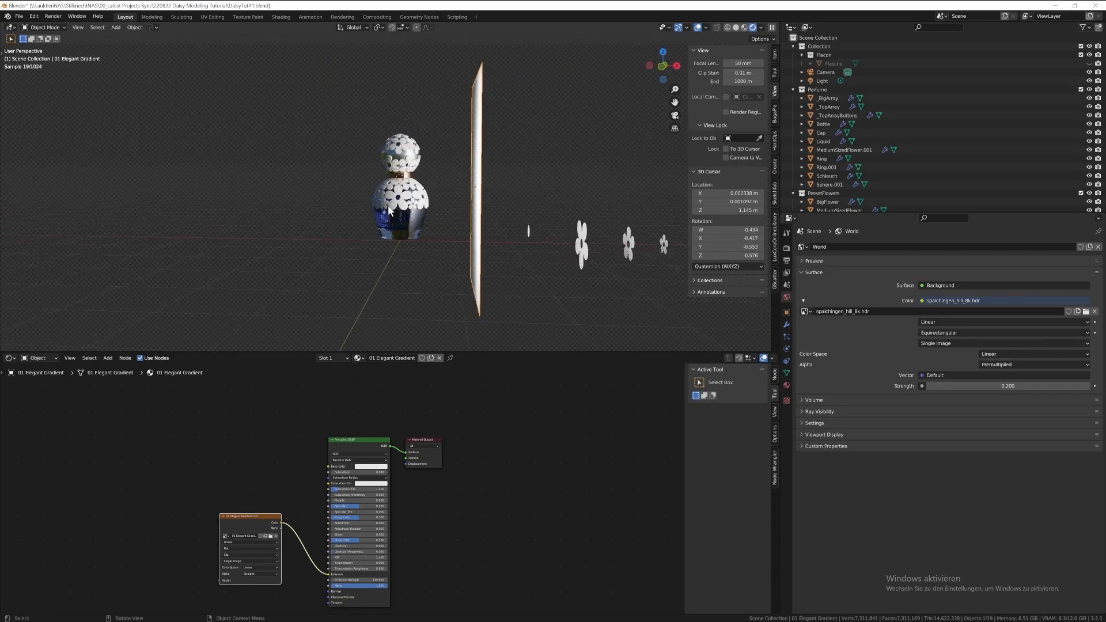
- In camera view, move the camera about 3.55 m closer along its local Z and shift it about 0.08 m and 0.19 m in the view plane
key("KP_0")
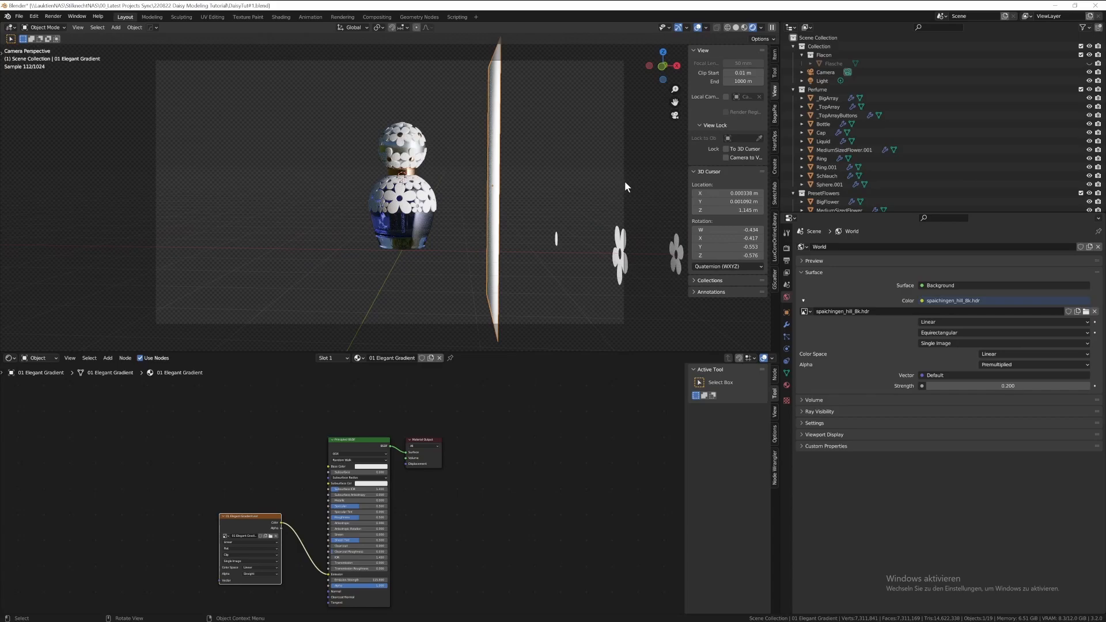
left_click(624, 181)
key("g")
key("z")
key("z")
left_click(486, 99)
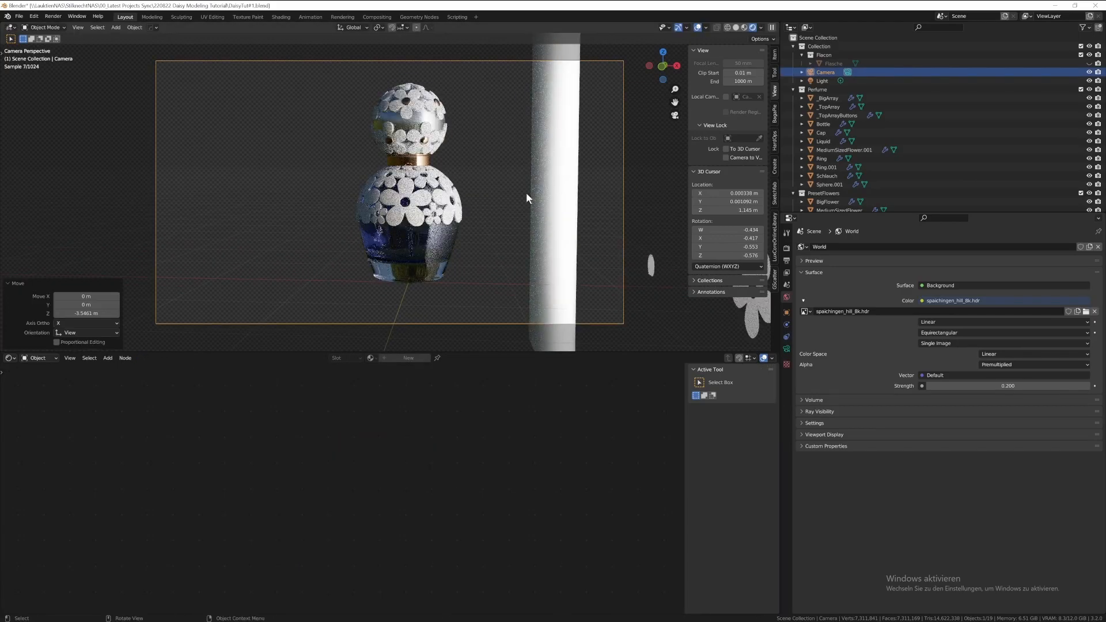
middle_click_drag(469, 192, 471, 236, "shift")
key("g")
left_click(465, 266)
middle_click_drag(462, 281, 478, 218, "shift")
scroll(478, 219, "down", 2)
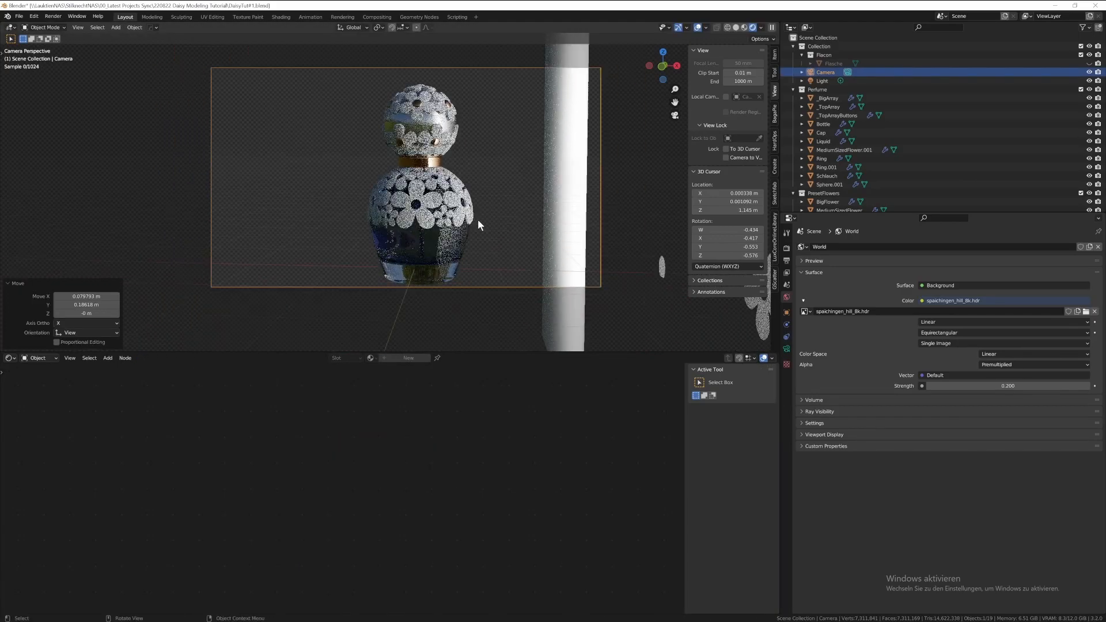
- Scale the gradient light plane beside the bottle up by about 1.57 and rotate it around the global Z axis
left_click(504, 192)
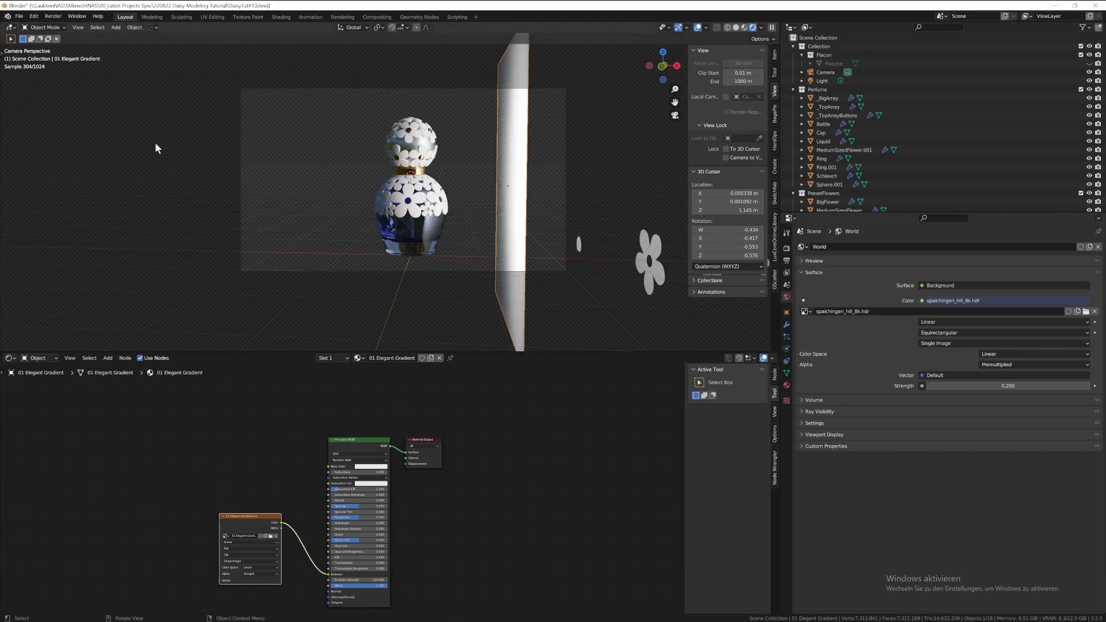
middle_click_drag(547, 219, 573, 251)
key("s")
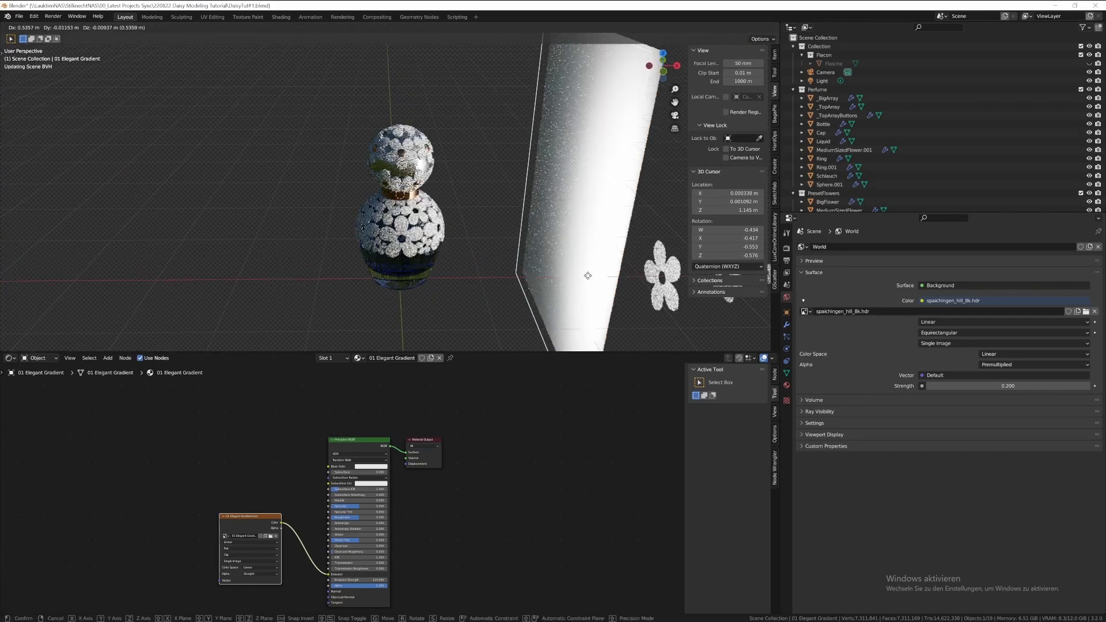
left_click(607, 317)
key("r")
key("z")
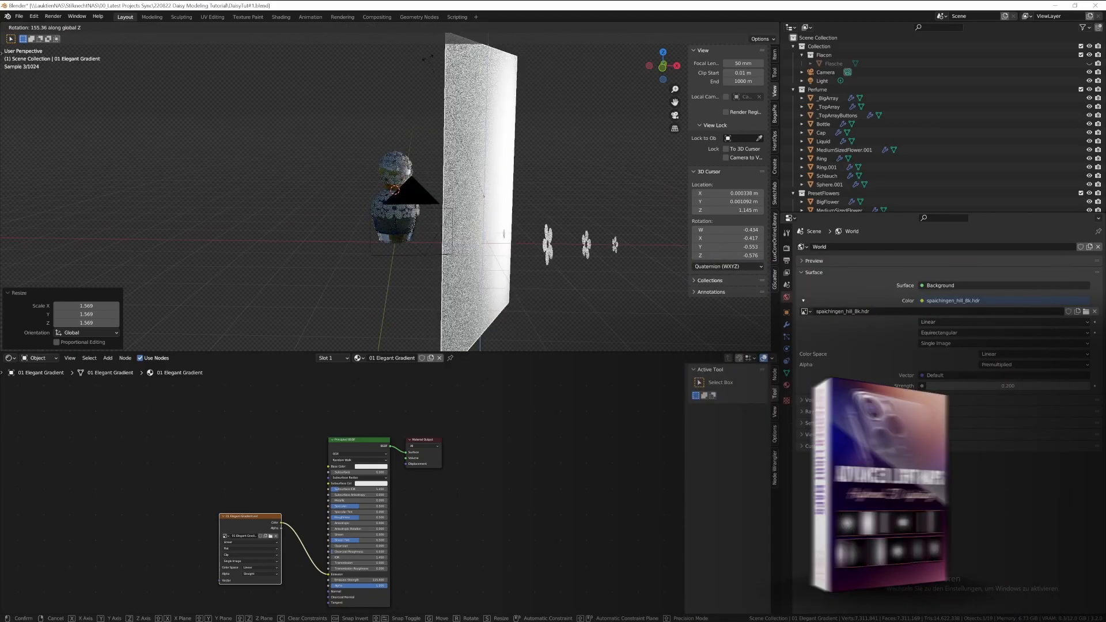
left_click(558, 171)
- Duplicate the gradient plane to the bottle's opposite side, rotate the copy around Z, and shift it about 0.52 m in X and 1.54 m in Y
key("shift+d")
left_click(360, 212)
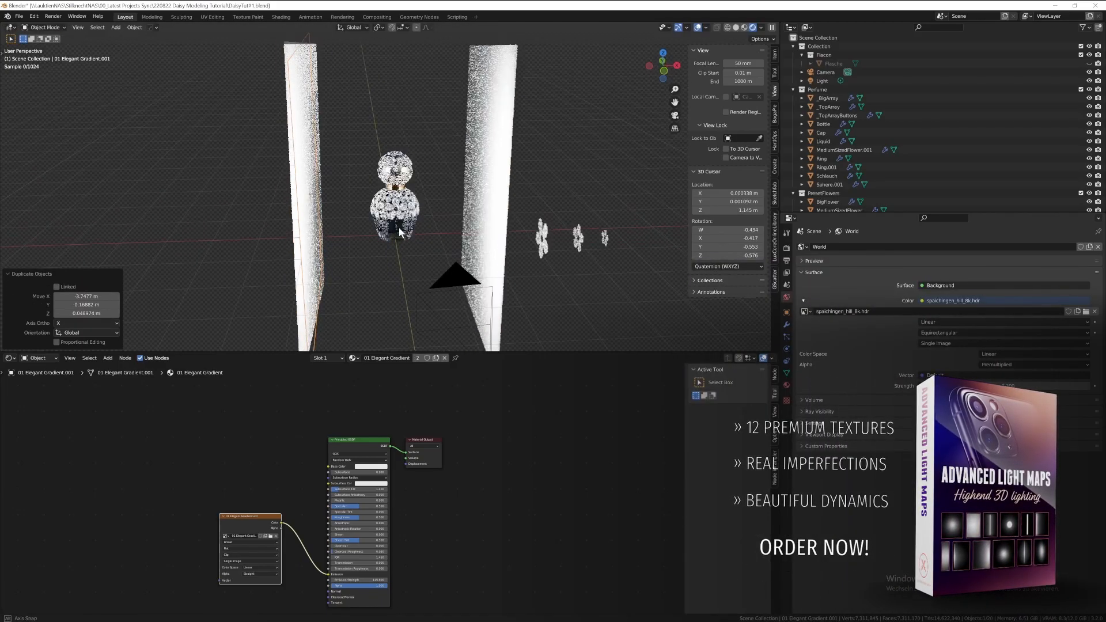
key("r")
key("z")
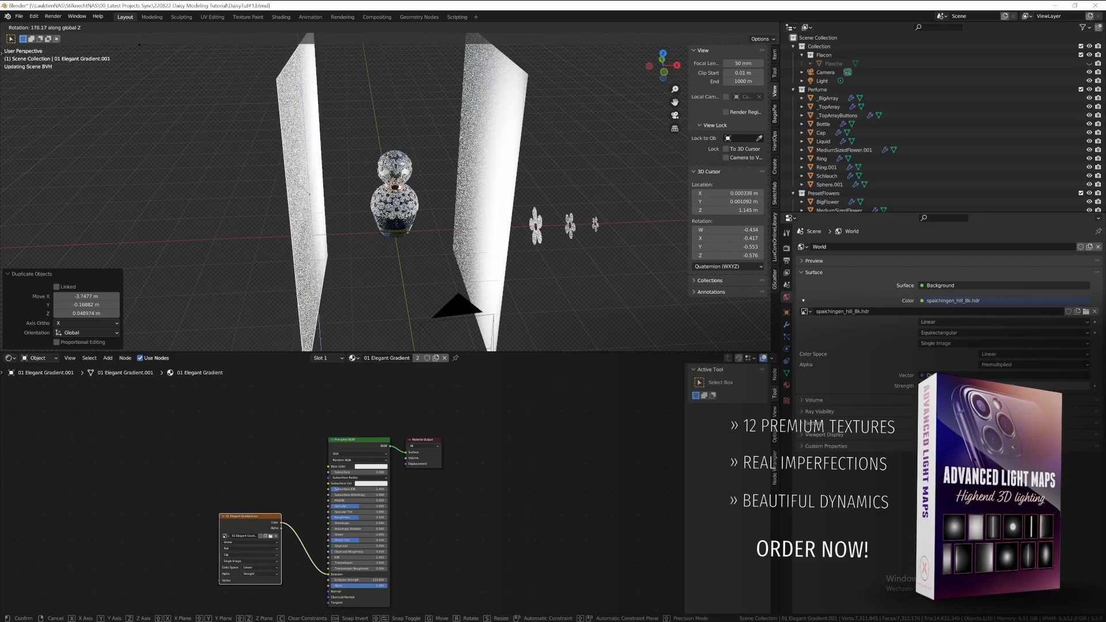
left_click(363, 198)
key("g")
key("shift+z")
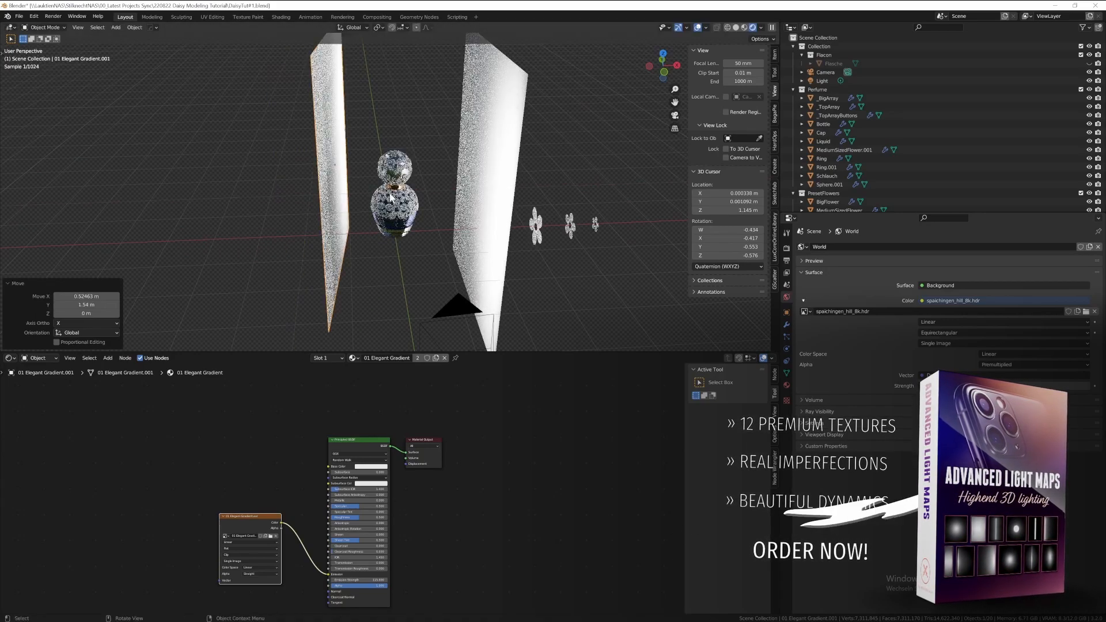
- In camera view, turn off camera ray visibility for both gradient light planes
key("KP_0")
left_click(478, 292)
left_click(786, 312)
left_click(813, 451)
left_click(924, 531)
left_click(547, 242)
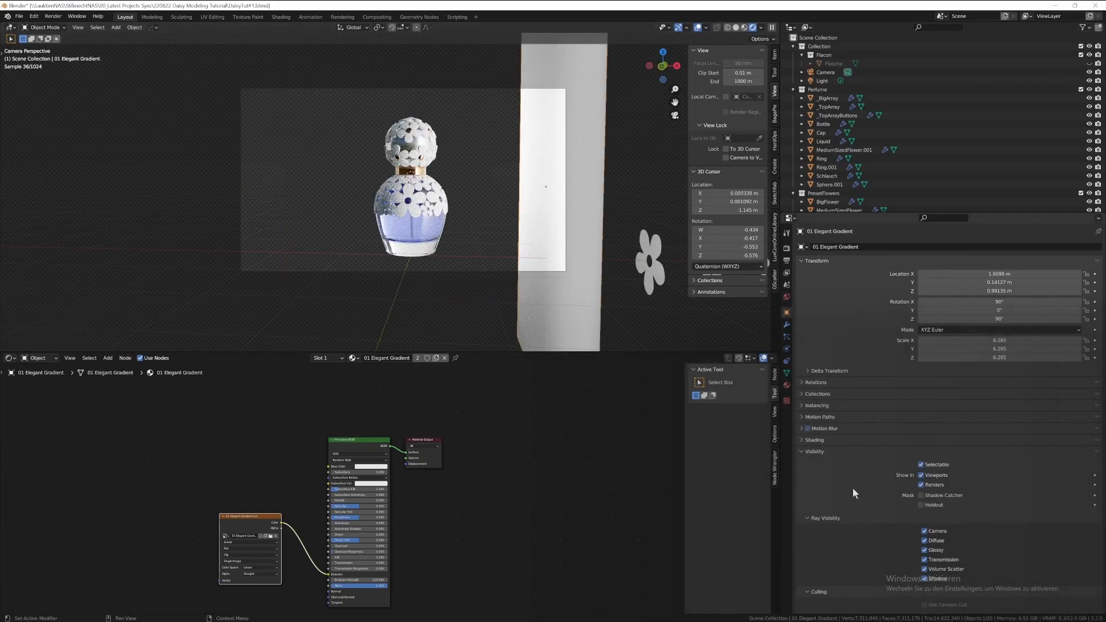
left_click(923, 531)
- Reposition both gradient light planes beside the bottle, bringing the original plane about 0.52 m closer along X
left_click(506, 235)
key("g")
left_click(306, 227)
left_click(561, 230)
key("g")
left_click(520, 234)
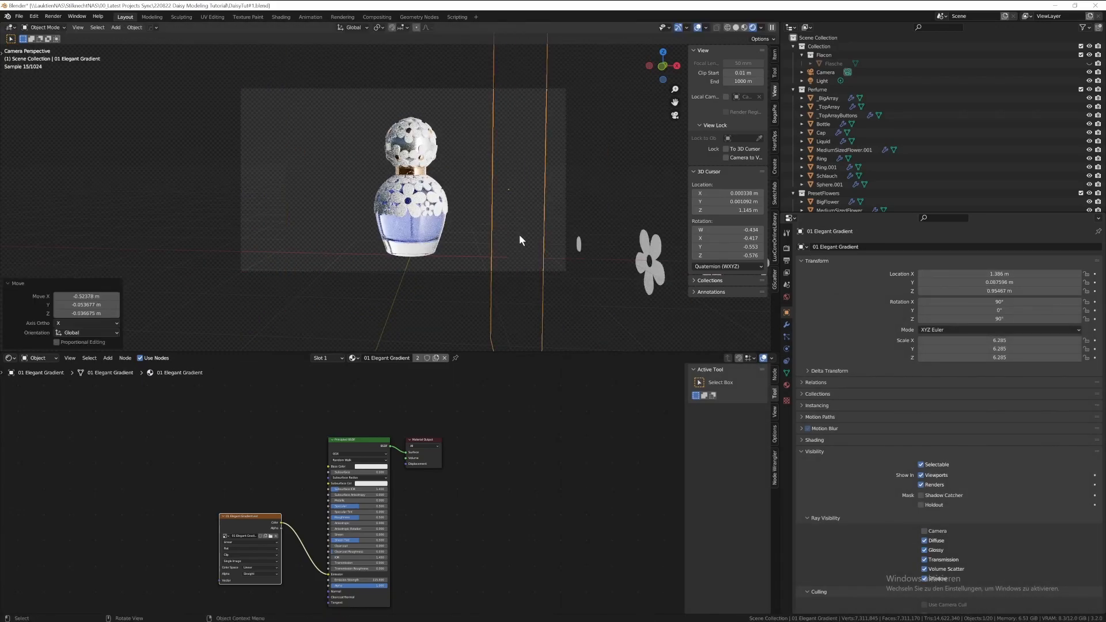
- Set the Flowers material's specular to 0.330 and its roughness to 0.411
scroll(421, 187, "up", 2)
left_click(786, 297)
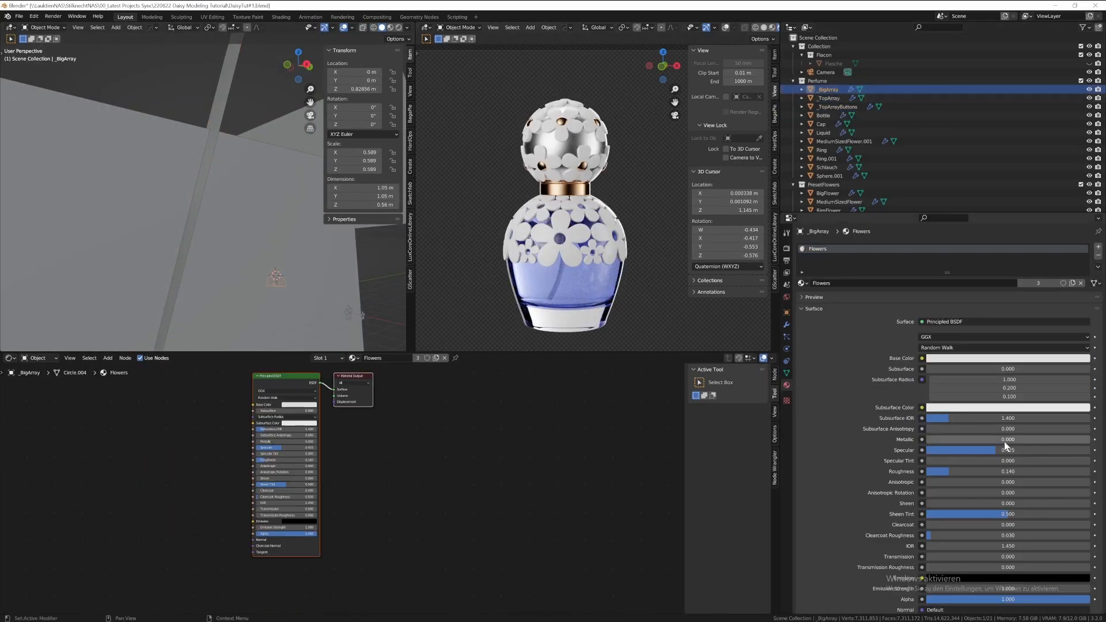
mouse_move(1004, 450)
left_mouse_down()
mouse_move(1078, 450)
mouse_move(1010, 450)
left_mouse_up()
scroll(562, 196, "up", 4)
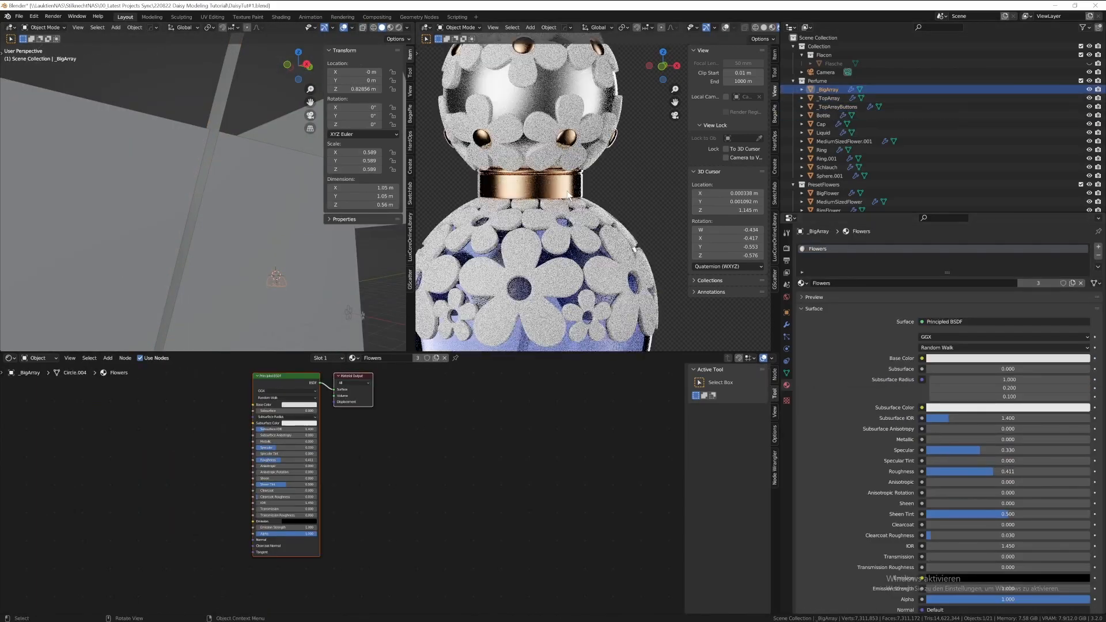